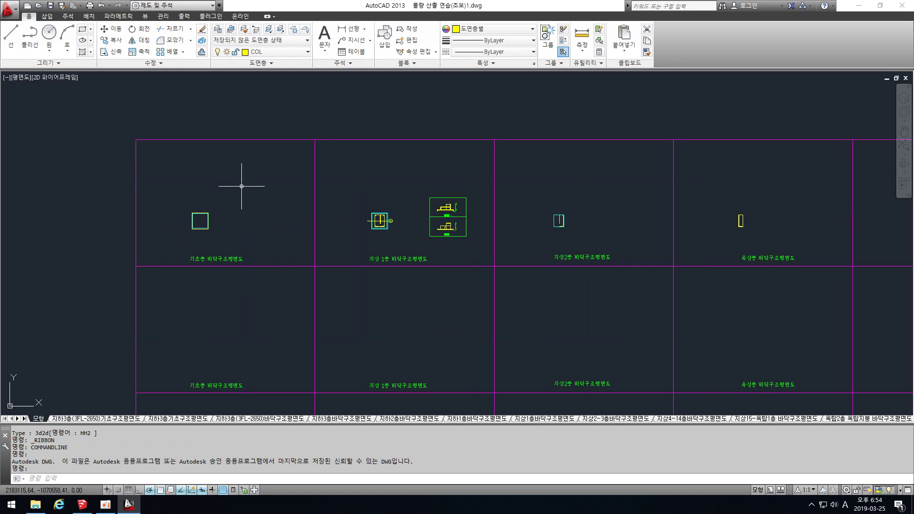
- Examine the row of floor structure plans and the section drawing with its storey levels beside the 지상 1층 plan
{"action": "middle_click_drag", "start_coordinate": [243, 183], "coordinate": [276, 198]}
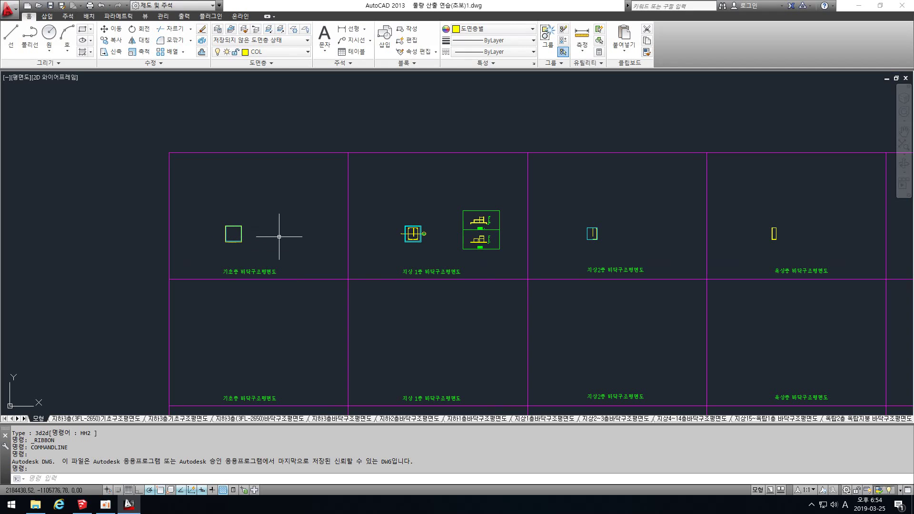
{"action": "scroll", "coordinate": [235, 239], "scroll_direction": "up", "scroll_amount": 2}
{"action": "scroll", "coordinate": [235, 239], "scroll_direction": "up", "scroll_amount": 1}
{"action": "middle_click_drag", "start_coordinate": [681, 205], "coordinate": [264, 226]}
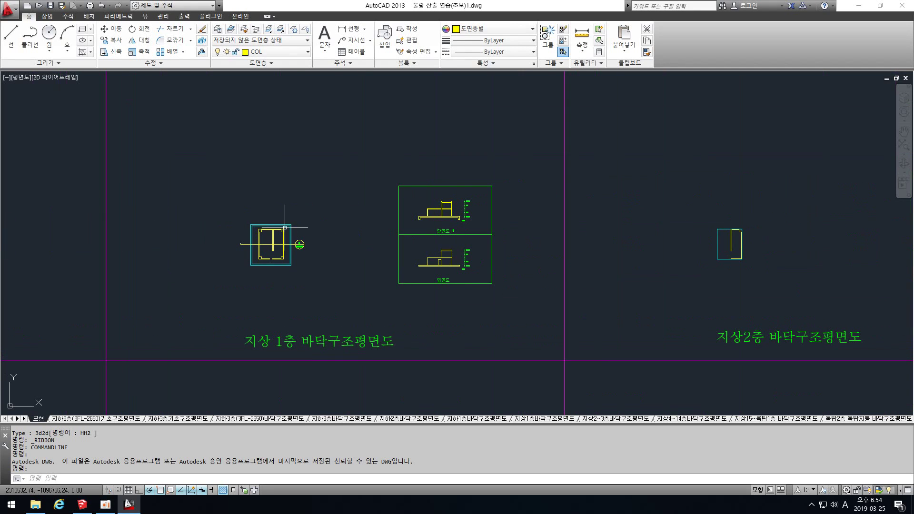
{"action": "scroll", "coordinate": [368, 235], "scroll_direction": "down", "scroll_amount": 2}
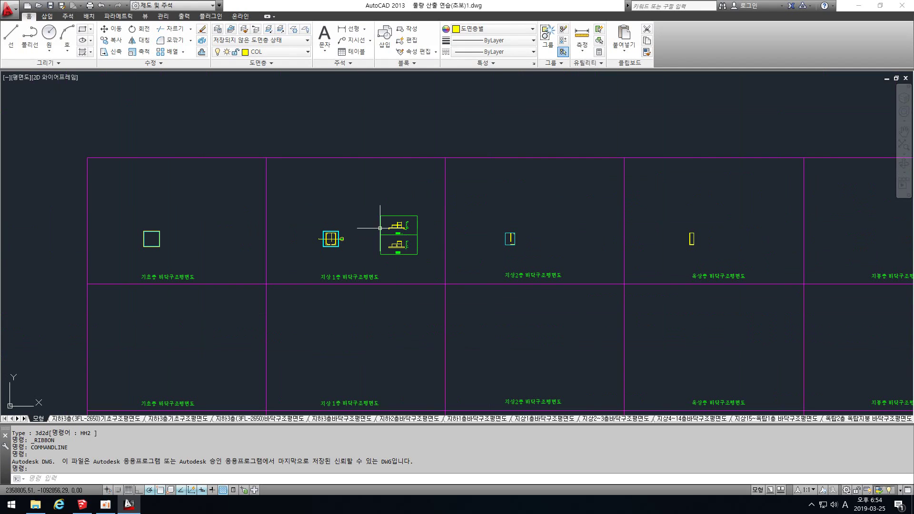
{"action": "scroll", "coordinate": [392, 227], "scroll_direction": "up", "scroll_amount": 1}
{"action": "scroll", "coordinate": [393, 227], "scroll_direction": "up", "scroll_amount": 6}
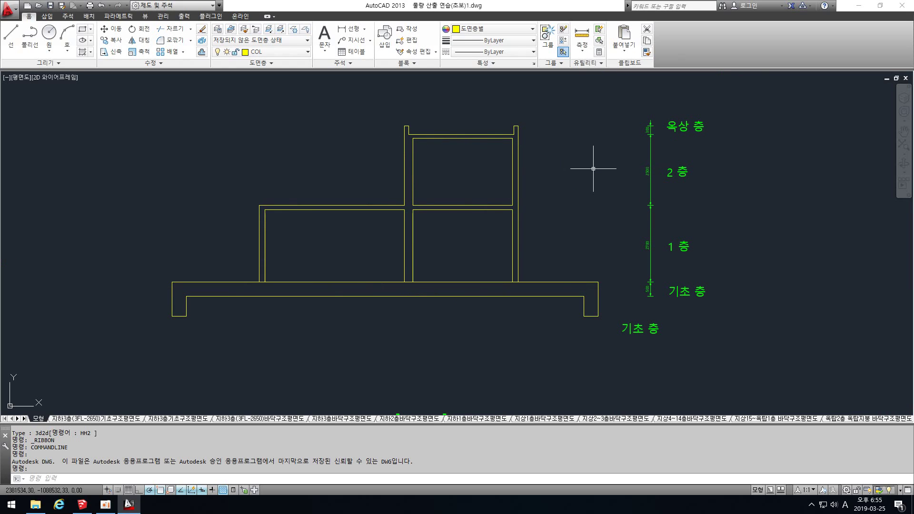
{"action": "scroll", "coordinate": [593, 165], "scroll_direction": "down", "scroll_amount": 8}
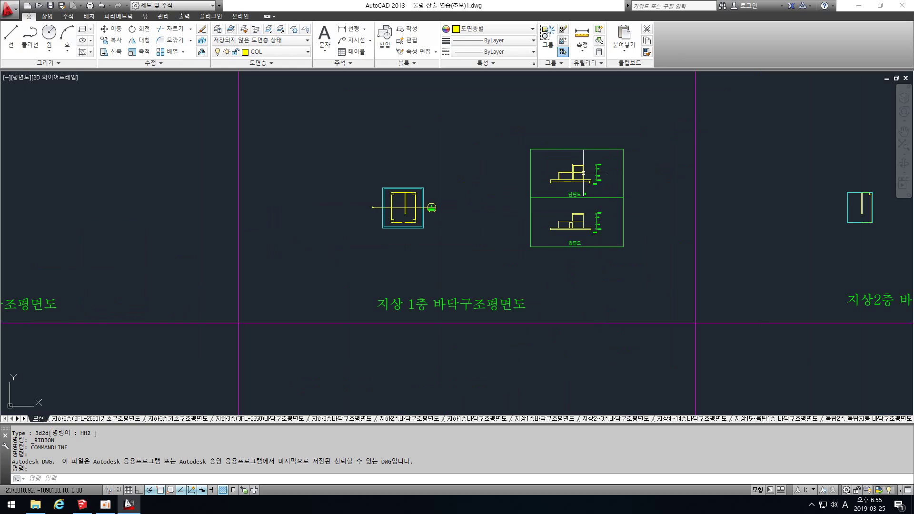
{"action": "scroll", "coordinate": [405, 200], "scroll_direction": "up", "scroll_amount": 4}
{"action": "scroll", "coordinate": [408, 203], "scroll_direction": "down", "scroll_amount": 9}
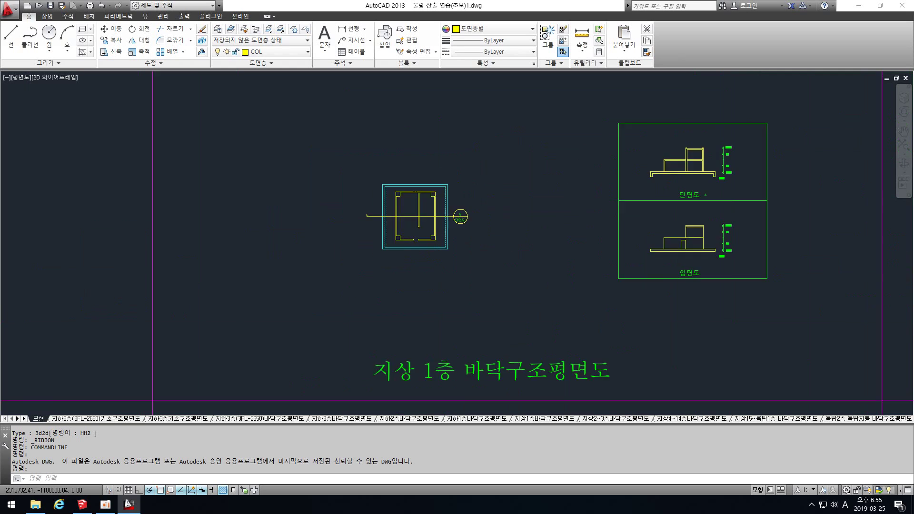
- Look along the floor plans and inspect the outer and dashed inner outlines of the 기초층 바닥구조평면도 foundation plan
{"action": "scroll", "coordinate": [232, 202], "scroll_direction": "up", "scroll_amount": 2}
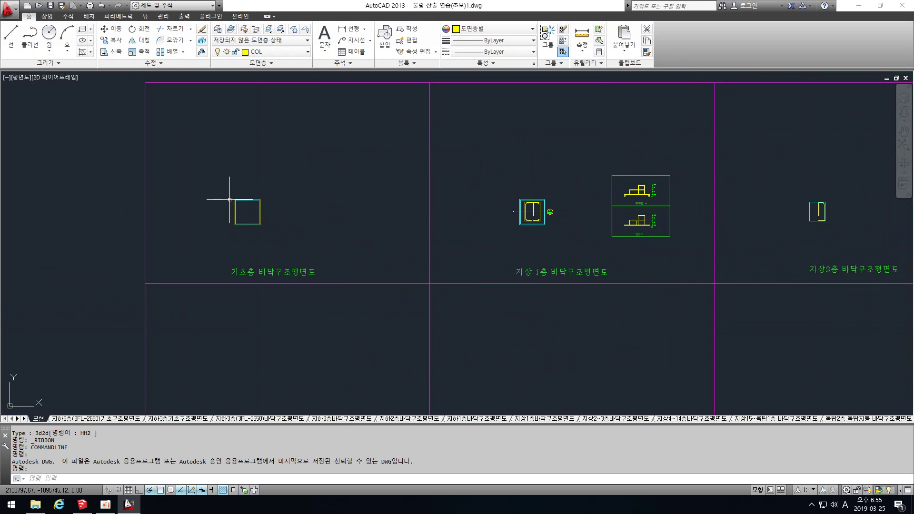
{"action": "middle_click_drag", "start_coordinate": [636, 206], "coordinate": [383, 223]}
{"action": "mouse_move", "coordinate": [596, 193]}
{"action": "middle_mouse_down"}
{"action": "mouse_move", "coordinate": [401, 200]}
{"action": "mouse_move", "coordinate": [551, 196]}
{"action": "middle_mouse_up"}
{"action": "middle_click_drag", "start_coordinate": [221, 180], "coordinate": [531, 176]}
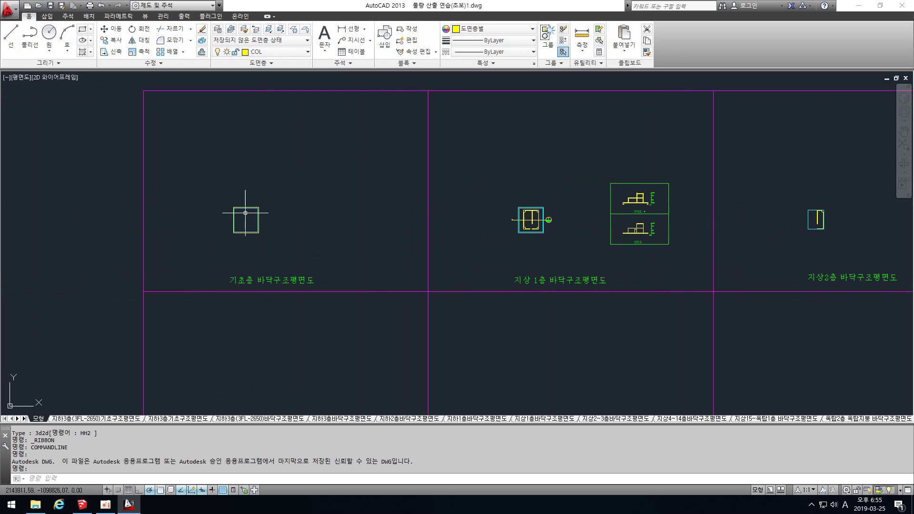
{"action": "scroll", "coordinate": [245, 213], "scroll_direction": "up", "scroll_amount": 8}
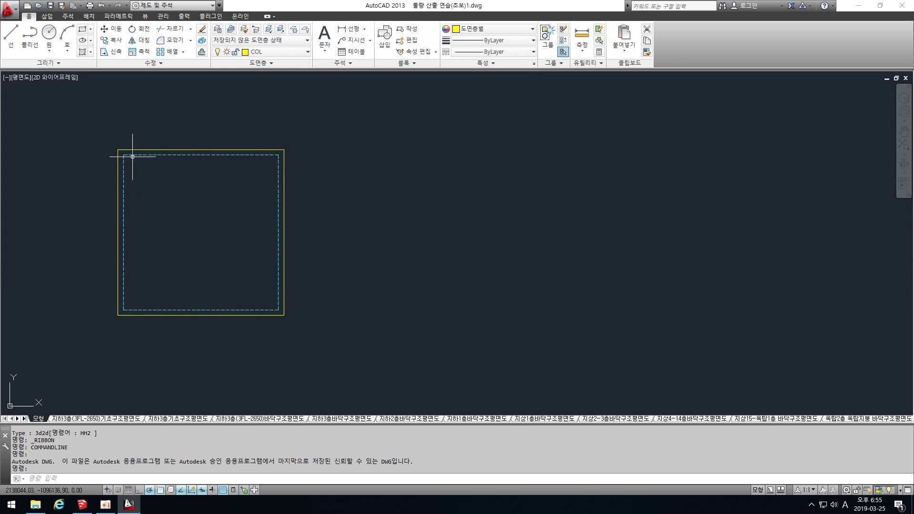
{"action": "scroll", "coordinate": [128, 173], "scroll_direction": "down", "scroll_amount": 2}
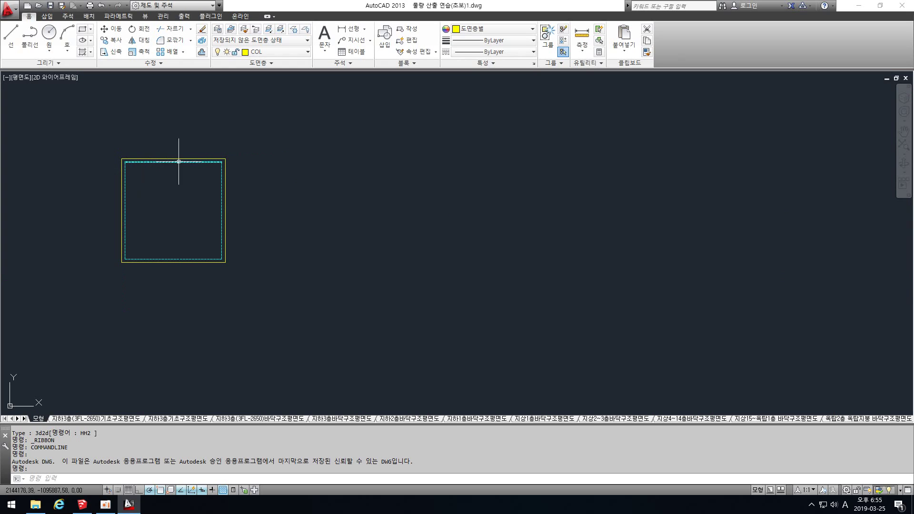
- Inspect the foundation slab in section 단면도 A and compare it with the floor plans of the storeys above
{"action": "middle_click_drag", "start_coordinate": [565, 189], "coordinate": [52, 232]}
{"action": "mouse_move", "coordinate": [666, 202]}
{"action": "middle_mouse_down"}
{"action": "mouse_move", "coordinate": [321, 206]}
{"action": "mouse_move", "coordinate": [355, 206]}
{"action": "middle_mouse_up"}
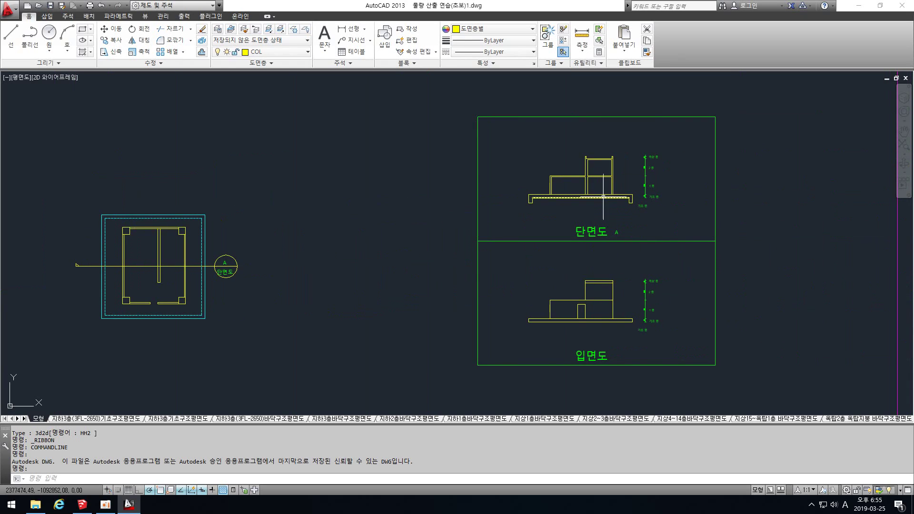
{"action": "scroll", "coordinate": [527, 198], "scroll_direction": "up", "scroll_amount": 3}
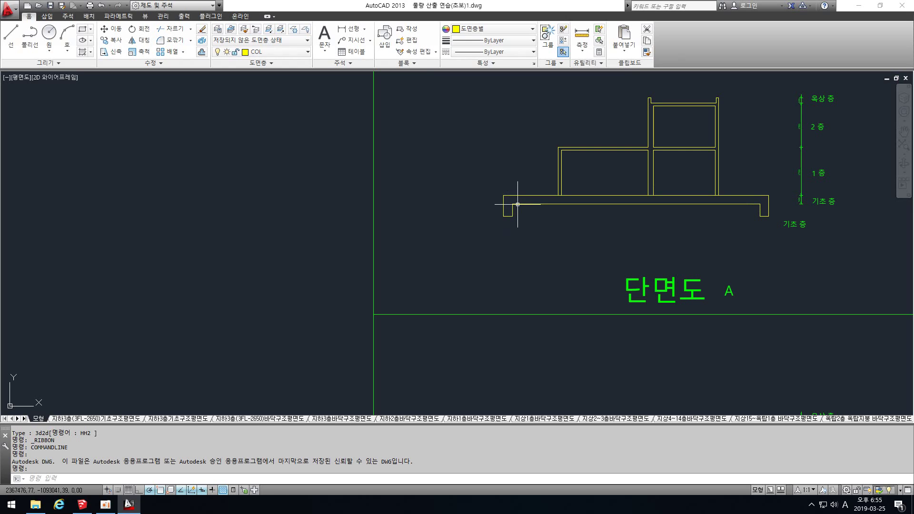
{"action": "scroll", "coordinate": [507, 211], "scroll_direction": "down", "scroll_amount": 5}
{"action": "scroll", "coordinate": [295, 142], "scroll_direction": "up", "scroll_amount": 6}
{"action": "middle_click_drag", "start_coordinate": [676, 158], "coordinate": [181, 186]}
{"action": "middle_click_drag", "start_coordinate": [828, 146], "coordinate": [389, 170]}
{"action": "middle_click_drag", "start_coordinate": [766, 190], "coordinate": [306, 188]}
{"action": "scroll", "coordinate": [306, 188], "scroll_direction": "up", "scroll_amount": 2}
{"action": "scroll", "coordinate": [306, 189], "scroll_direction": "down", "scroll_amount": 4}
{"action": "middle_click_drag", "start_coordinate": [453, 186], "coordinate": [356, 187]}
{"action": "middle_click_drag", "start_coordinate": [843, 190], "coordinate": [555, 196]}
{"action": "scroll", "coordinate": [538, 200], "scroll_direction": "up", "scroll_amount": 6}
{"action": "scroll", "coordinate": [529, 205], "scroll_direction": "down", "scroll_amount": 8}
{"action": "middle_click_drag", "start_coordinate": [307, 164], "coordinate": [482, 180]}
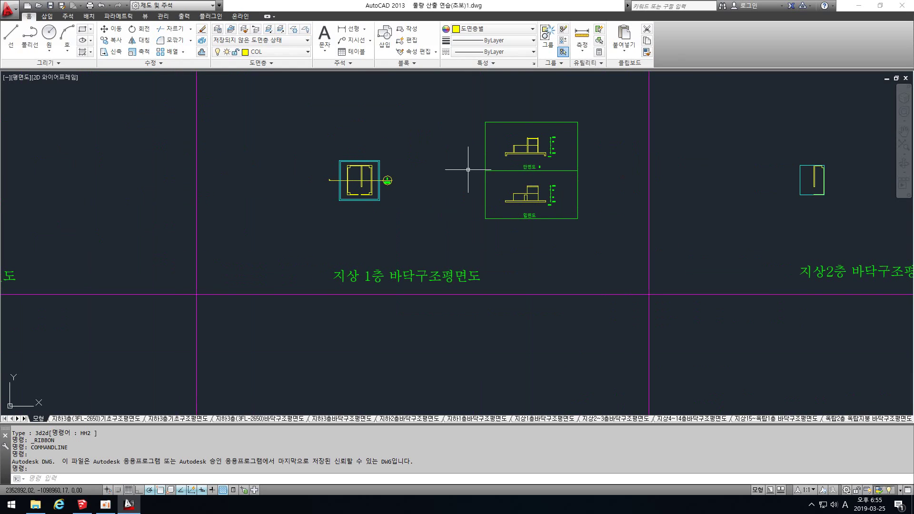
{"action": "middle_click_drag", "start_coordinate": [328, 156], "coordinate": [447, 214]}
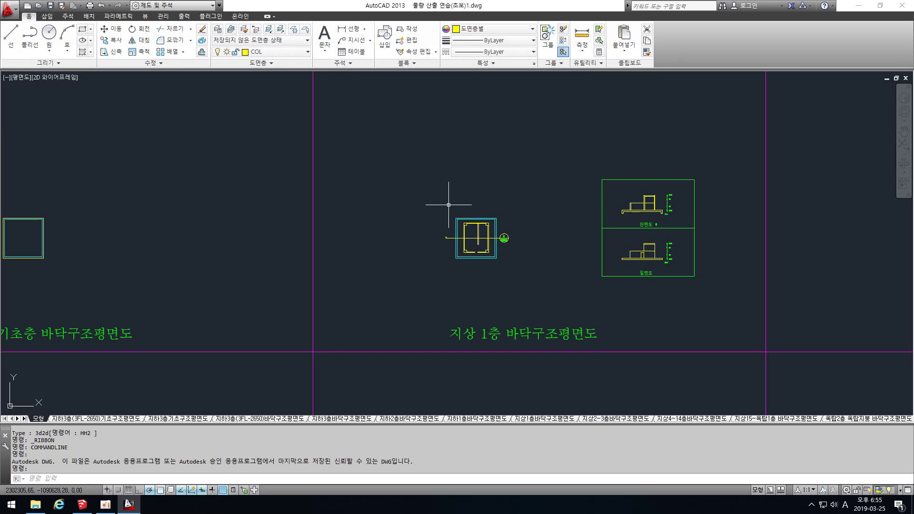
{"action": "middle_click_drag", "start_coordinate": [441, 205], "coordinate": [510, 197]}
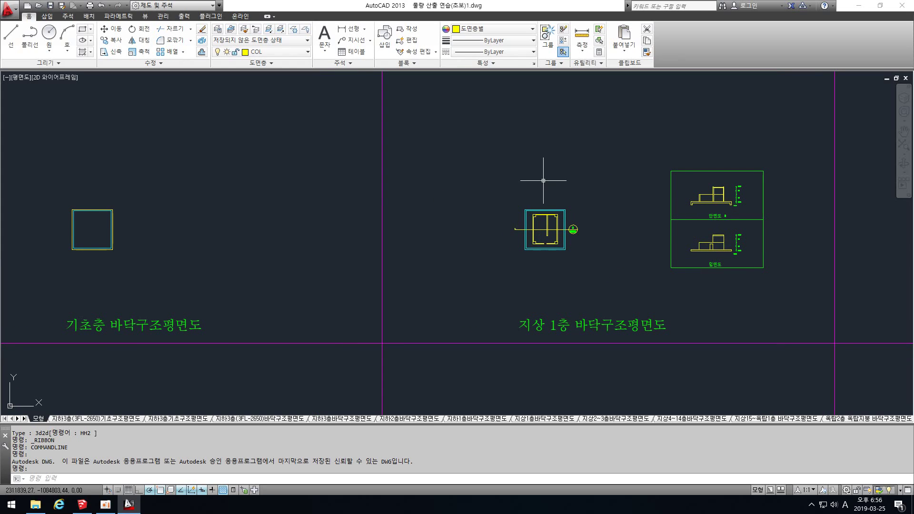
{"action": "middle_click_drag", "start_coordinate": [187, 175], "coordinate": [357, 171]}
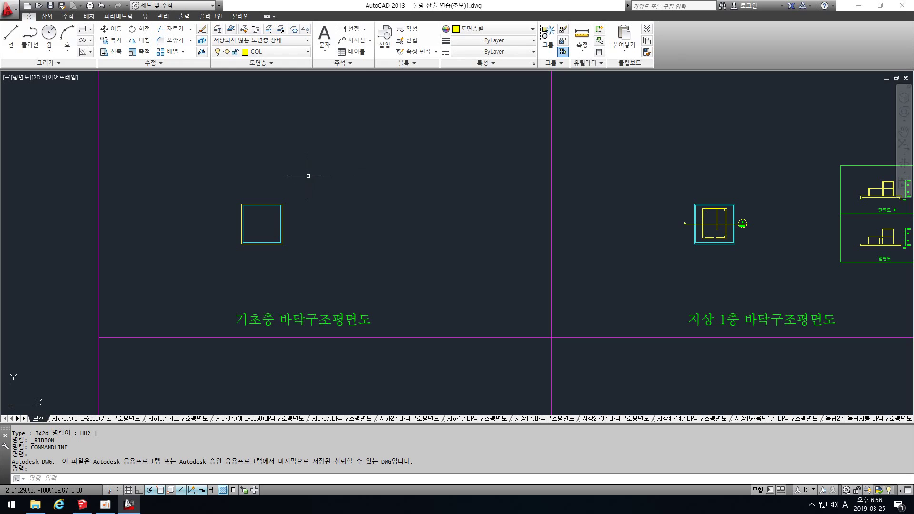
{"action": "middle_click_drag", "start_coordinate": [378, 171], "coordinate": [347, 173]}
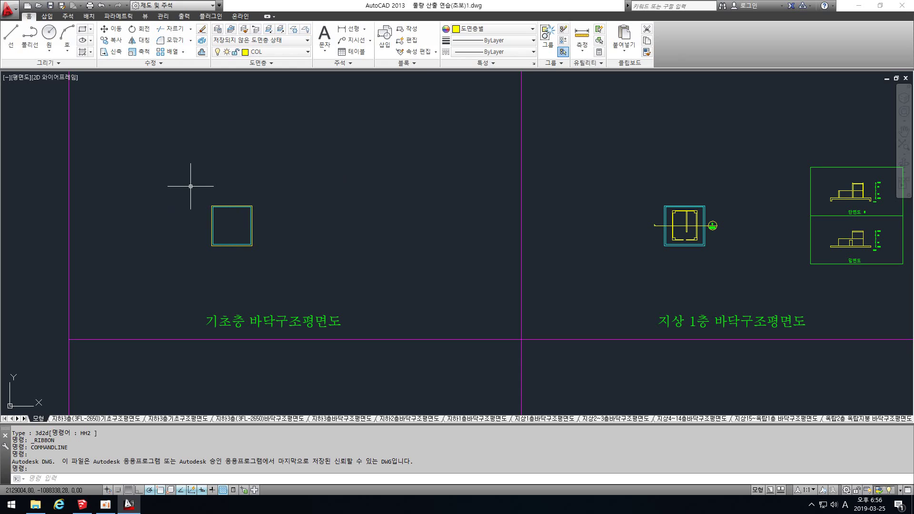
{"action": "left_click", "coordinate": [92, 506]}
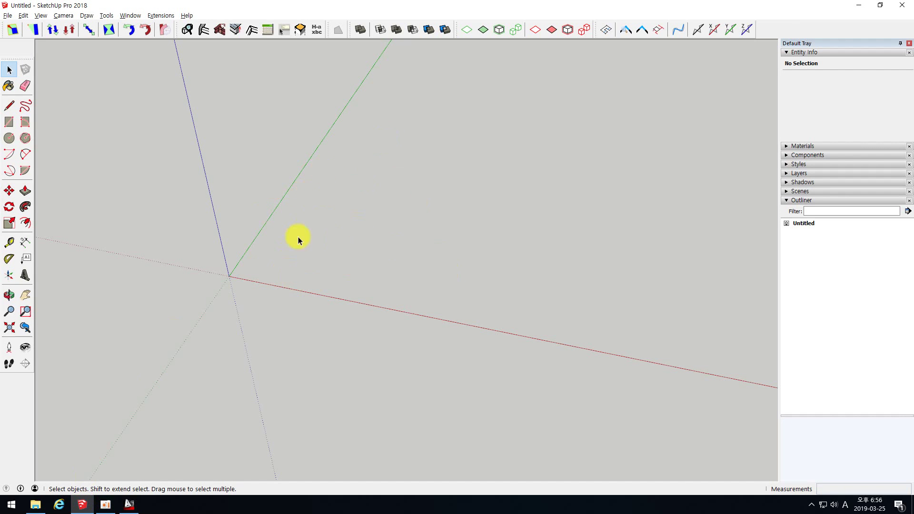
{"action": "left_click", "coordinate": [129, 504]}
{"action": "scroll", "coordinate": [274, 205], "scroll_direction": "down", "scroll_amount": 3}
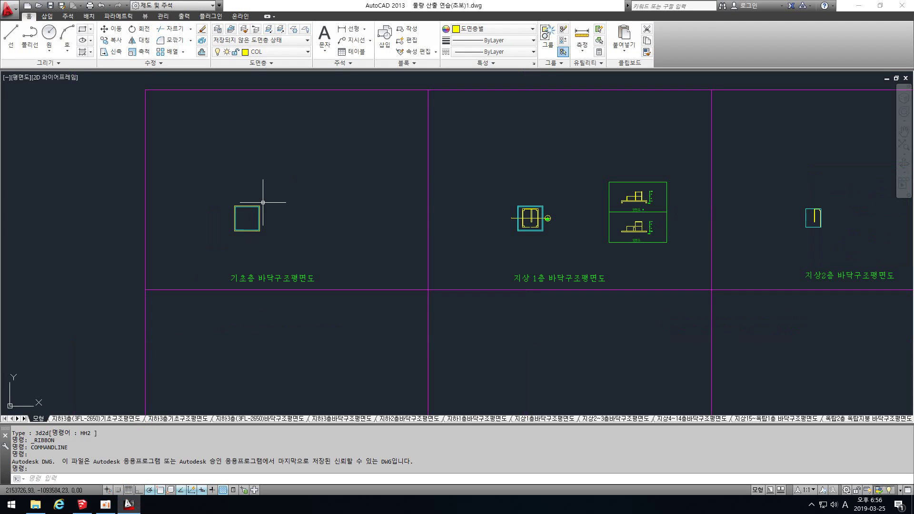
{"action": "mouse_move", "coordinate": [650, 222]}
{"action": "middle_mouse_down"}
{"action": "mouse_move", "coordinate": [453, 226]}
{"action": "mouse_move", "coordinate": [706, 224]}
{"action": "middle_mouse_up"}
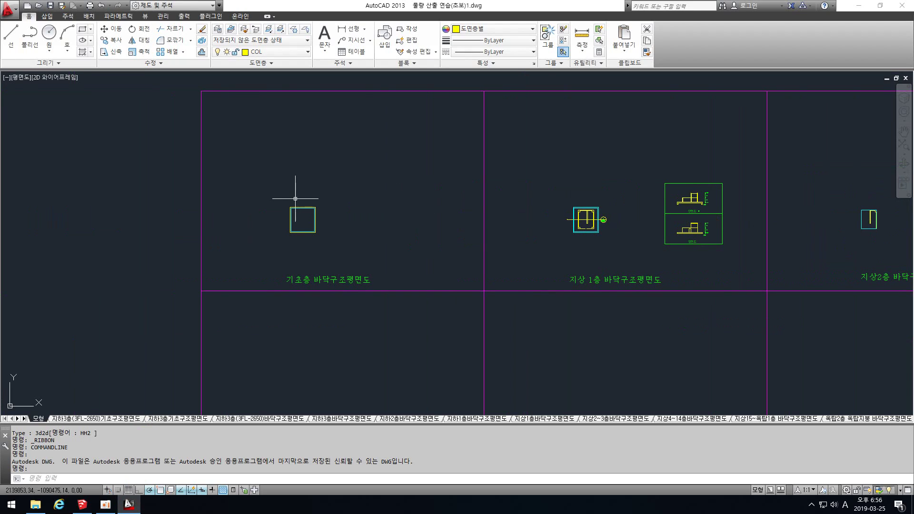
{"action": "middle_click_drag", "start_coordinate": [364, 216], "coordinate": [350, 217]}
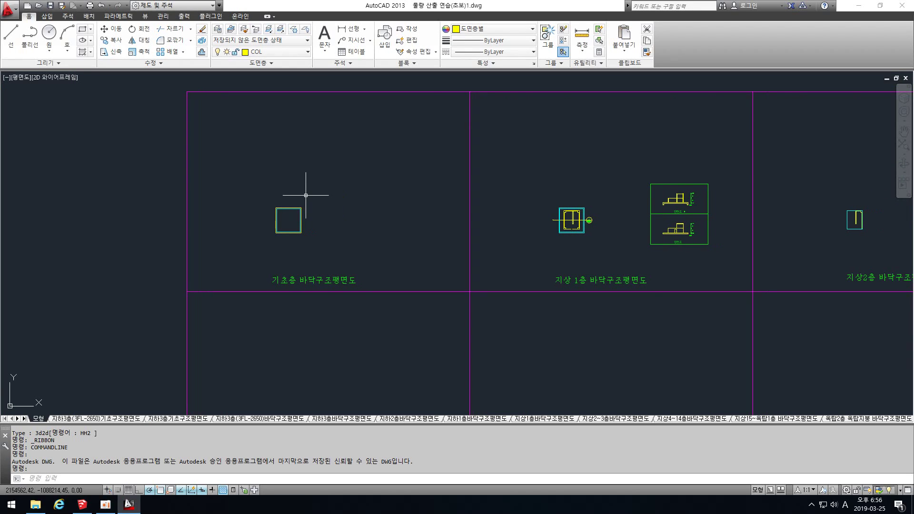
{"action": "middle_click_drag", "start_coordinate": [280, 186], "coordinate": [350, 189]}
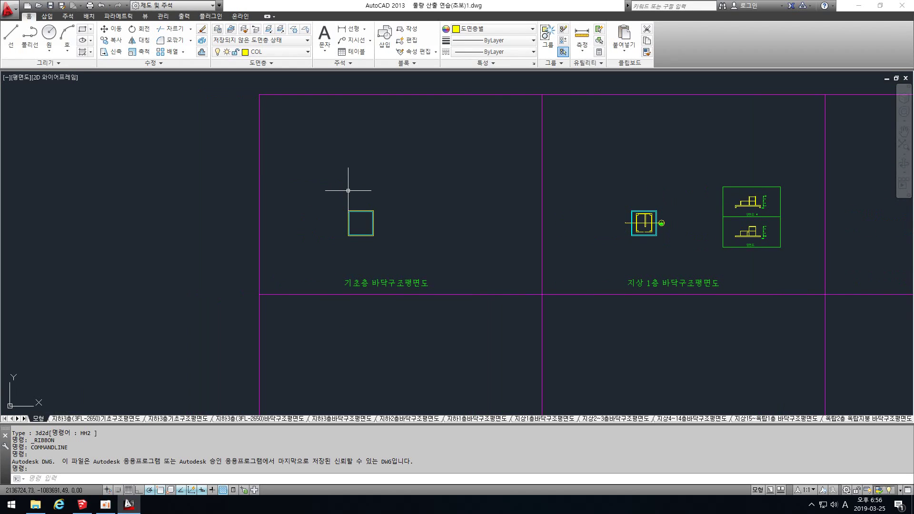
- Run Write Block (WBLOCK) with objects as the source and select the square outlines of the 기초층 바닥구조평면도 foundation plan
{"action": "scroll", "coordinate": [340, 190], "scroll_direction": "up", "scroll_amount": 4}
{"action": "scroll", "coordinate": [340, 190], "scroll_direction": "down", "scroll_amount": 2}
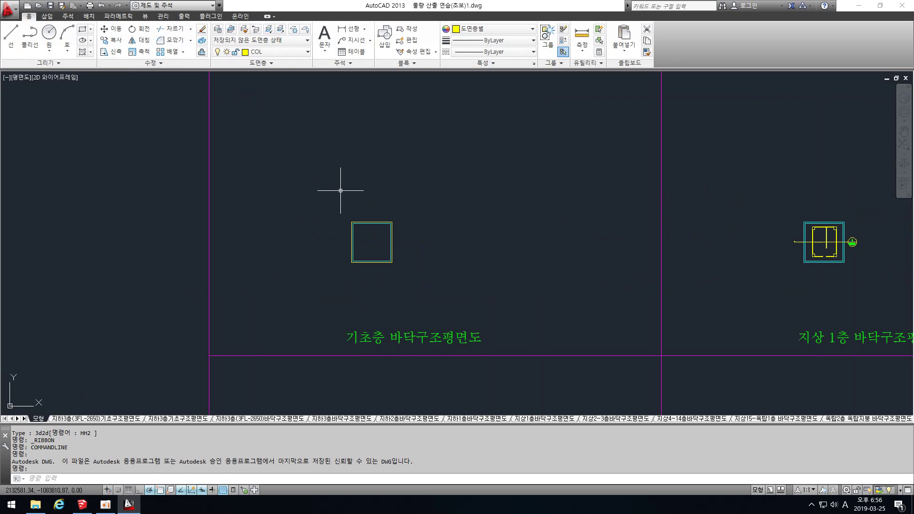
{"action": "key", "text": "Return"}
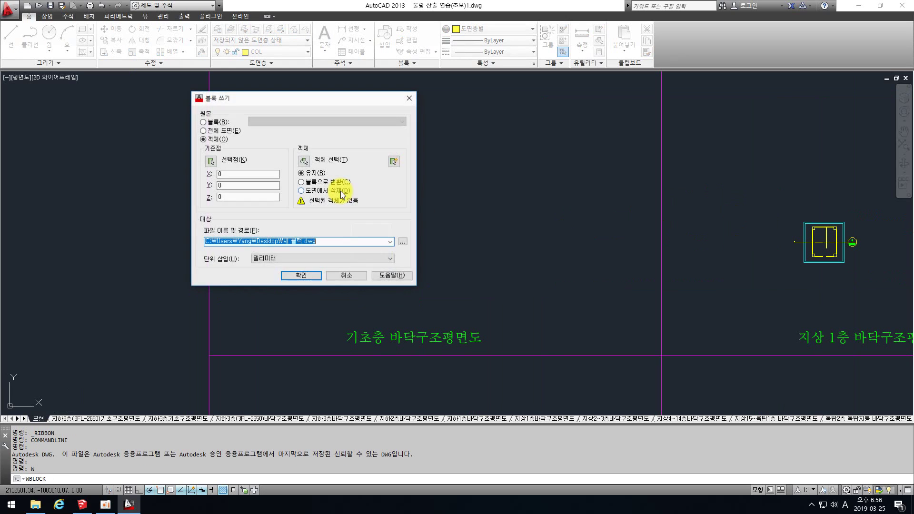
{"action": "left_click_drag", "start_coordinate": [316, 102], "coordinate": [184, 107]}
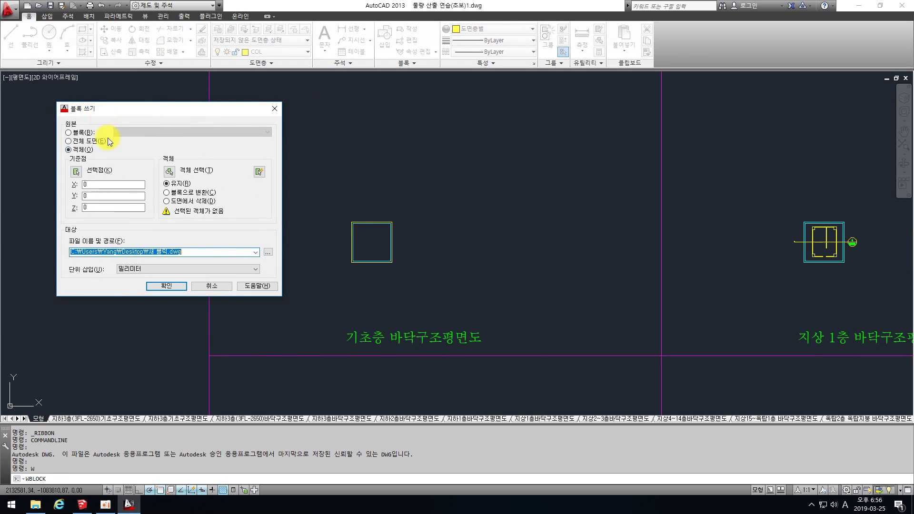
{"action": "left_click", "coordinate": [169, 172]}
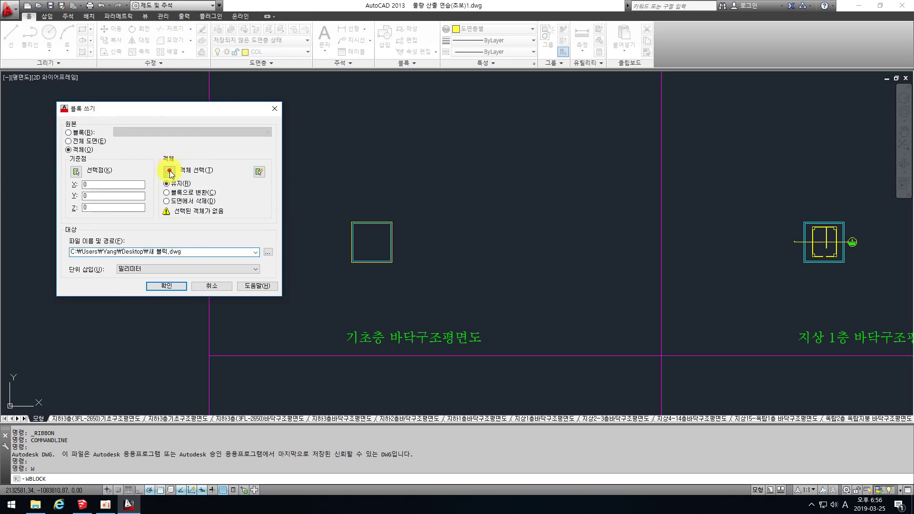
{"action": "left_click", "coordinate": [303, 174]}
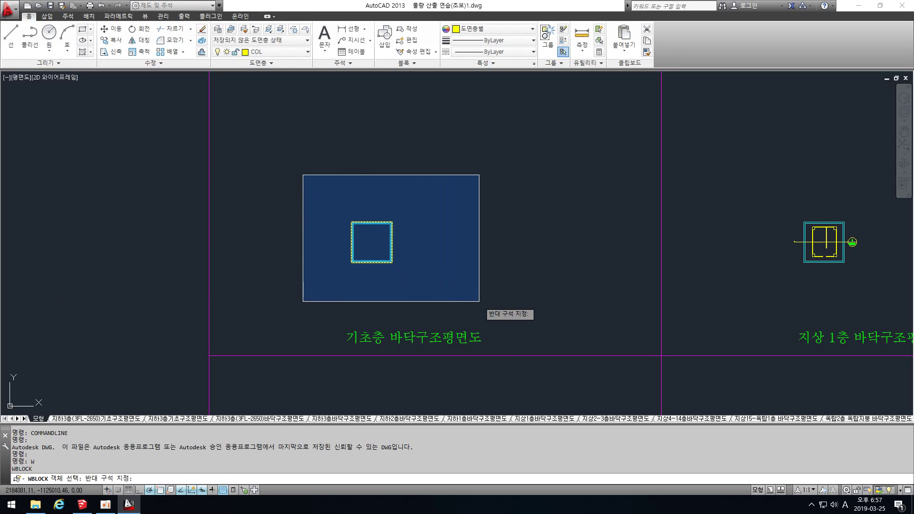
{"action": "scroll", "coordinate": [345, 242], "scroll_direction": "down", "scroll_amount": 5}
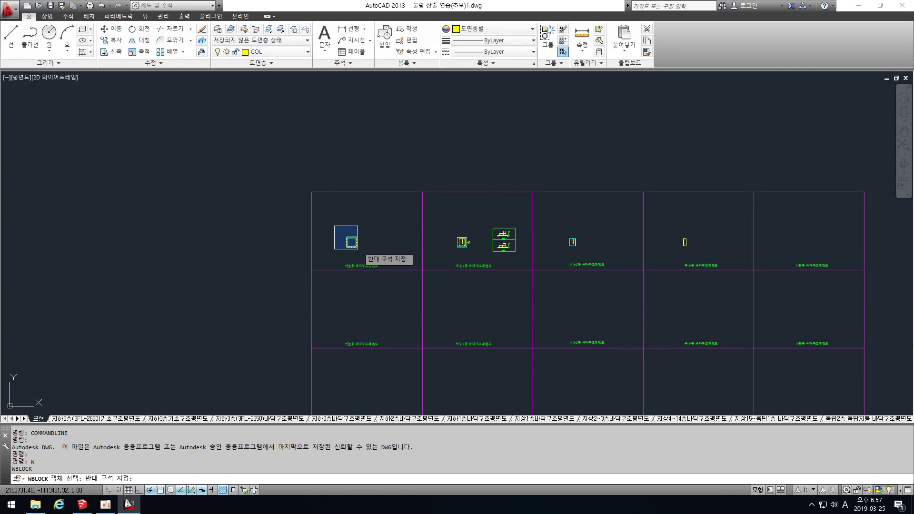
{"action": "scroll", "coordinate": [365, 258], "scroll_direction": "up", "scroll_amount": 5}
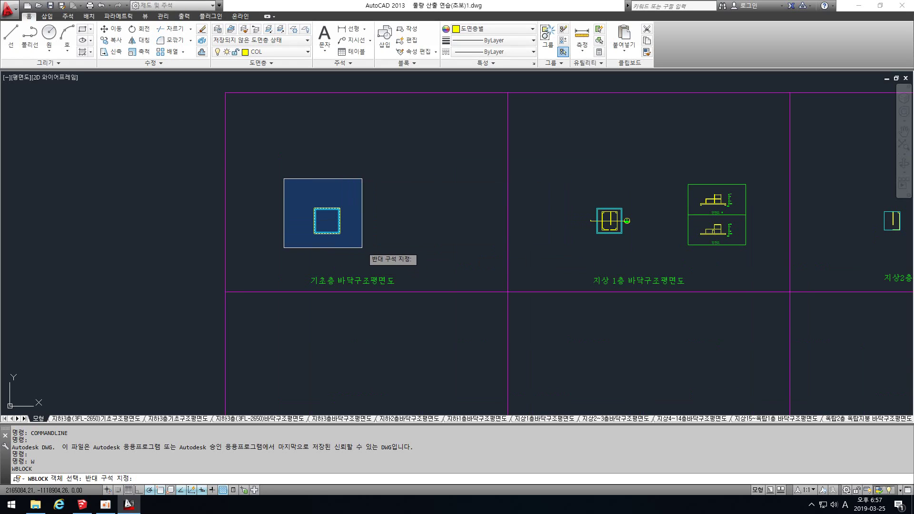
{"action": "left_click", "coordinate": [365, 251]}
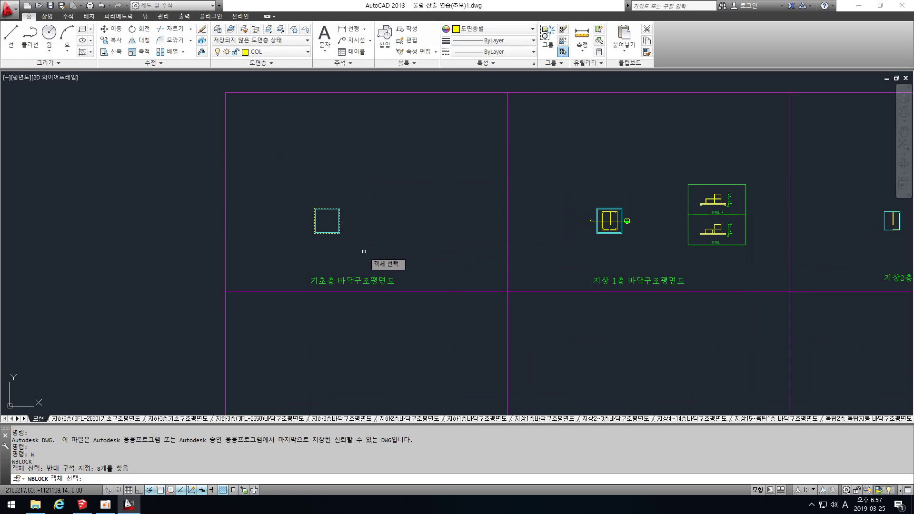
{"action": "right_click", "coordinate": [364, 252]}
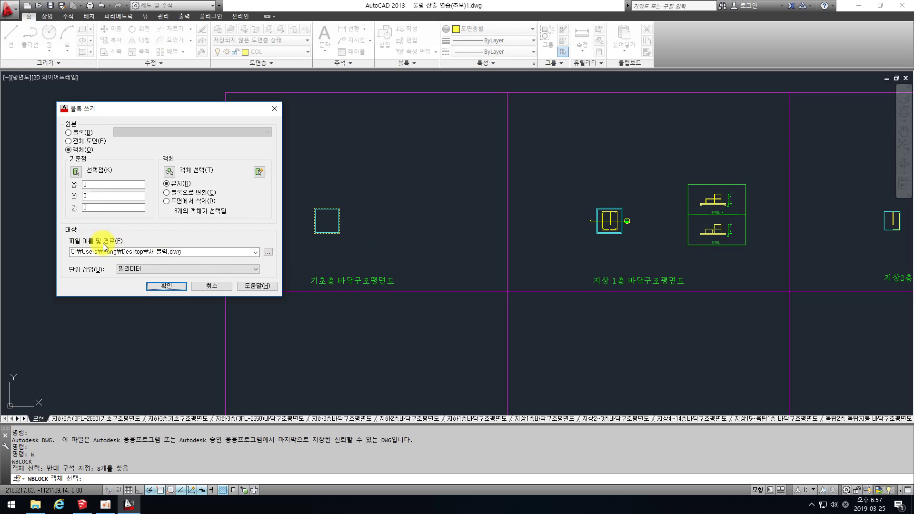
- Write the selected objects to the desktop as 새 블럭.dwg with millimetre units, and switch to SketchUp
{"action": "left_click", "coordinate": [267, 252]}
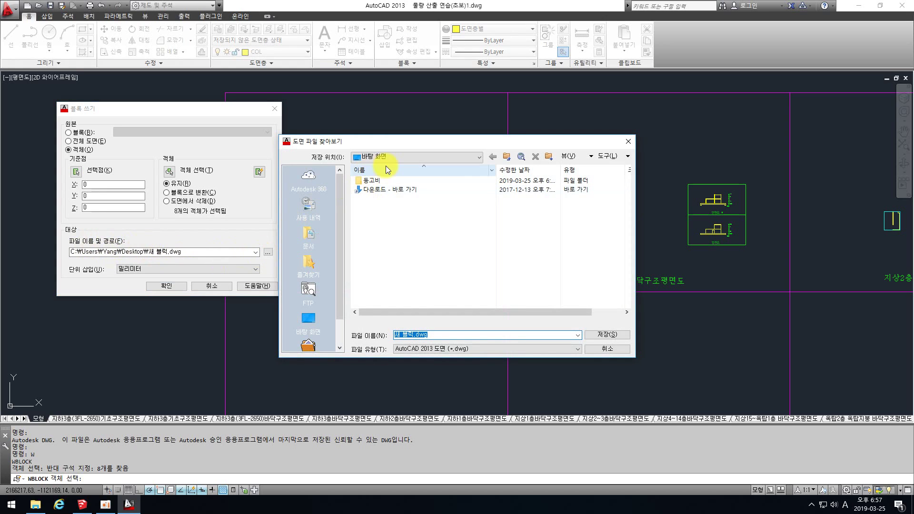
{"action": "left_click", "coordinate": [602, 335]}
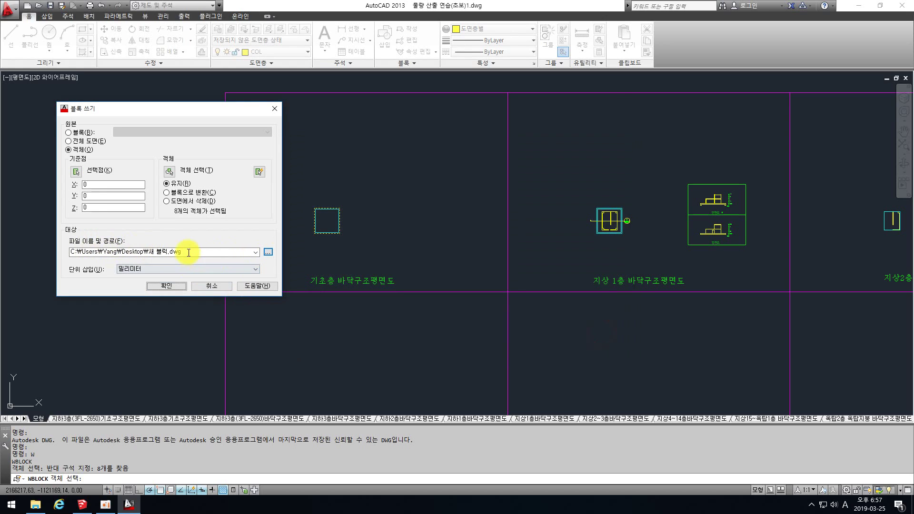
{"action": "left_click", "coordinate": [167, 286]}
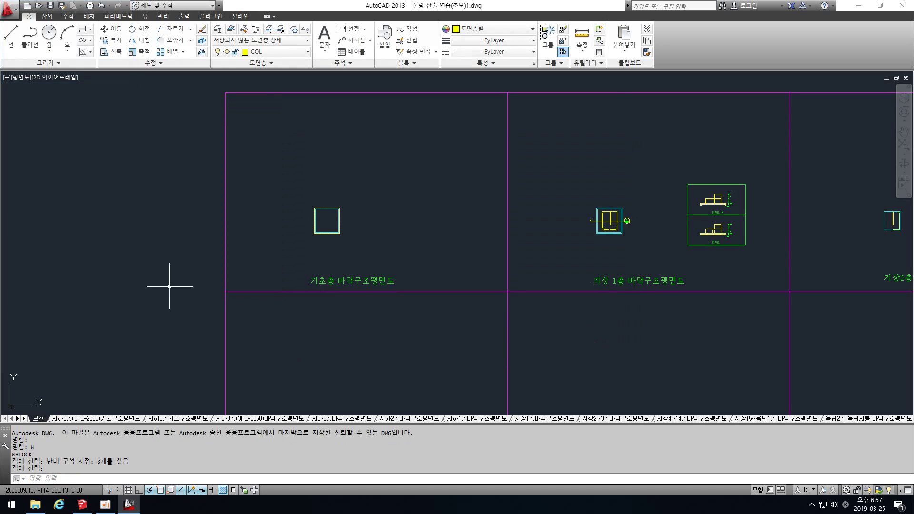
{"action": "left_click", "coordinate": [859, 6]}
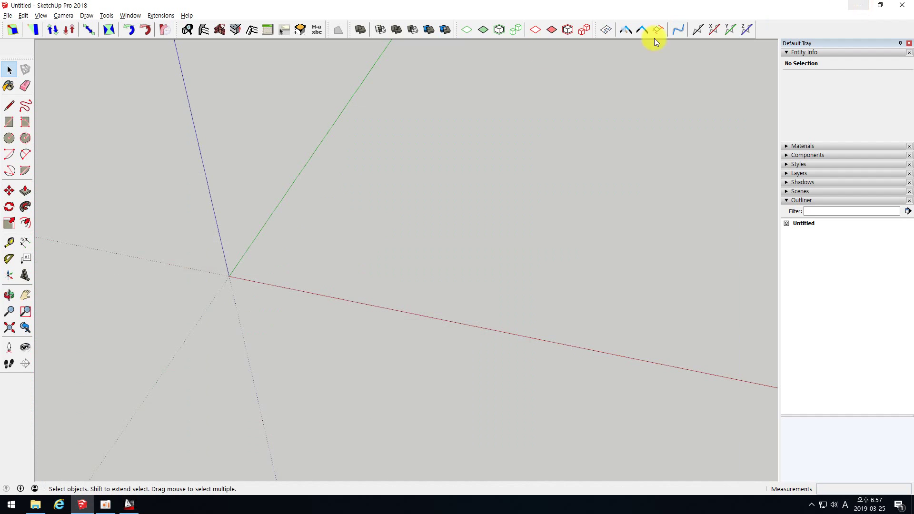
- Open 새 블럭.dwg from the desktop in AutoCAD to check the exported outlines, close it, and switch back to SketchUp
{"action": "left_click", "coordinate": [859, 5]}
{"action": "left_click", "coordinate": [16, 259]}
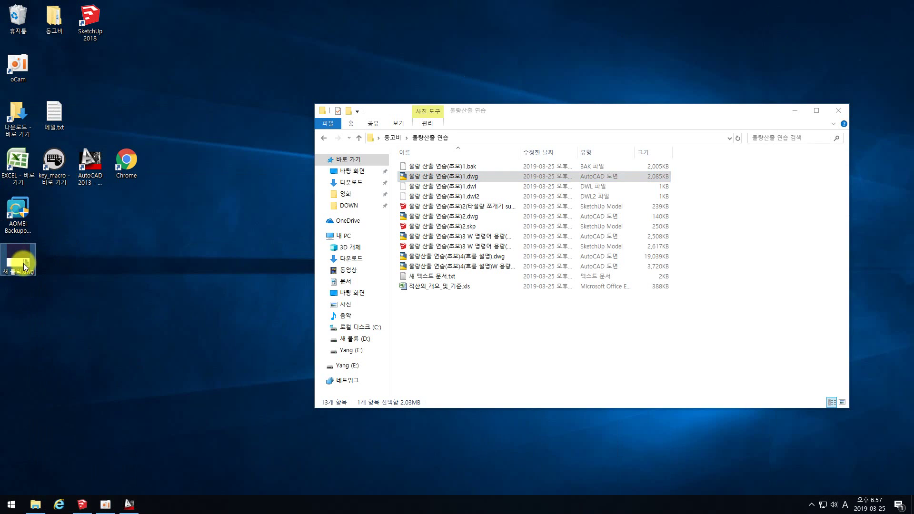
{"action": "double_click", "coordinate": [20, 257]}
{"action": "scroll", "coordinate": [316, 224], "scroll_direction": "up", "scroll_amount": 4}
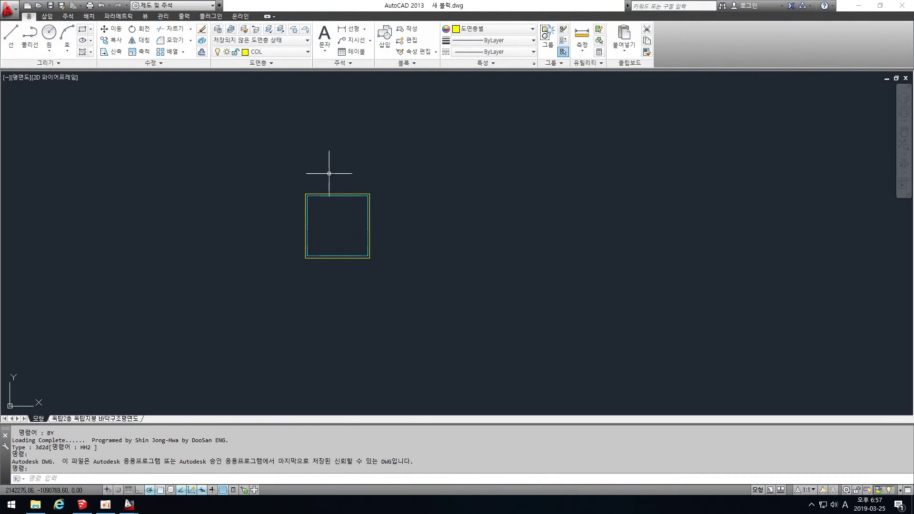
{"action": "left_click", "coordinate": [906, 78]}
{"action": "left_click", "coordinate": [492, 272]}
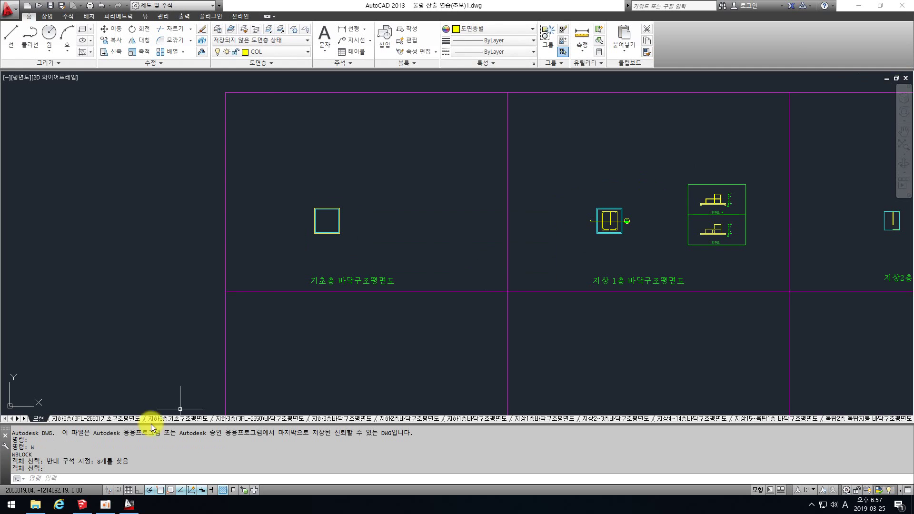
{"action": "left_click", "coordinate": [82, 505]}
- Start a file import with the AutoCAD Files (*.dwg, *.dxf) format and choose 새 블럭.dwg on the desktop
{"action": "mouse_move", "coordinate": [200, 213]}
{"action": "middle_mouse_down"}
{"action": "mouse_move", "coordinate": [180, 302]}
{"action": "mouse_move", "coordinate": [290, 227]}
{"action": "middle_mouse_up"}
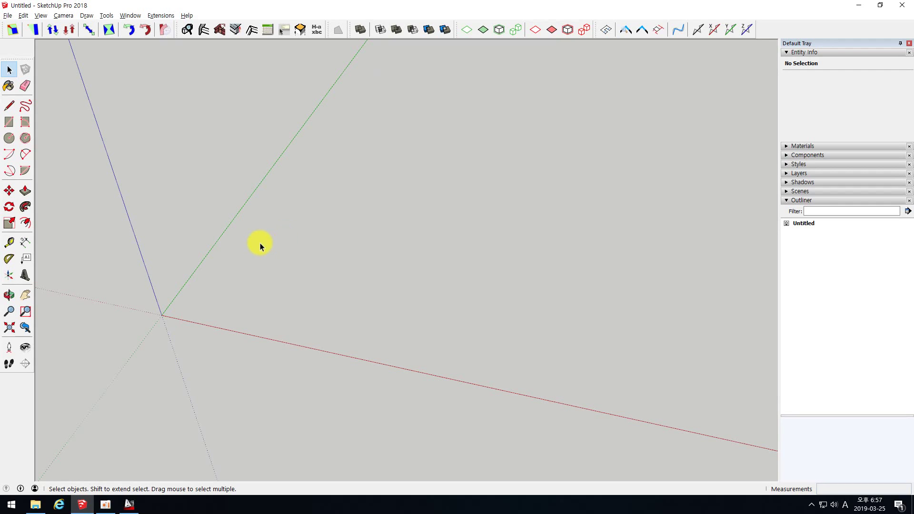
{"action": "left_click", "coordinate": [8, 17]}
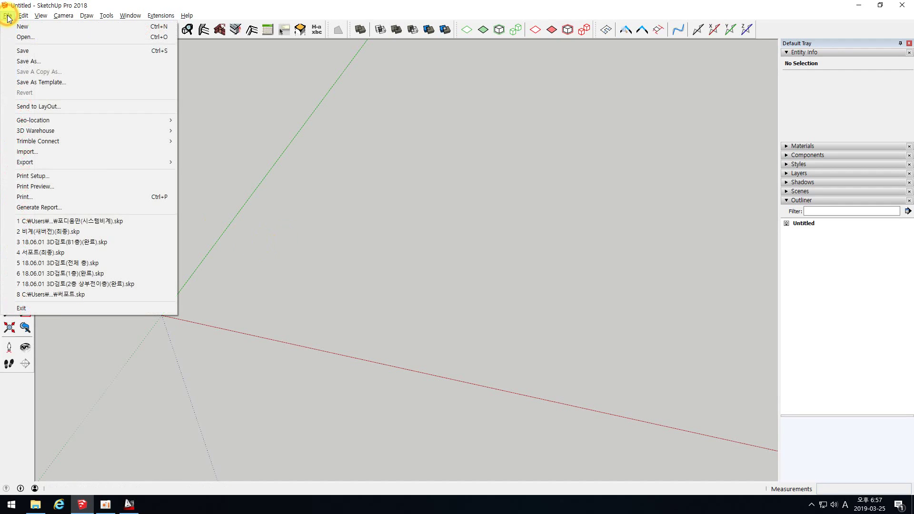
{"action": "left_click", "coordinate": [38, 154]}
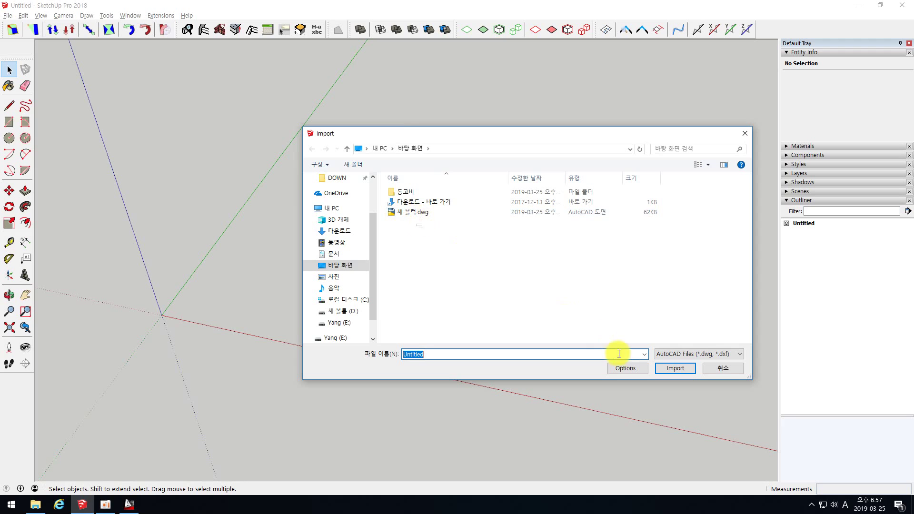
{"action": "left_click", "coordinate": [673, 354]}
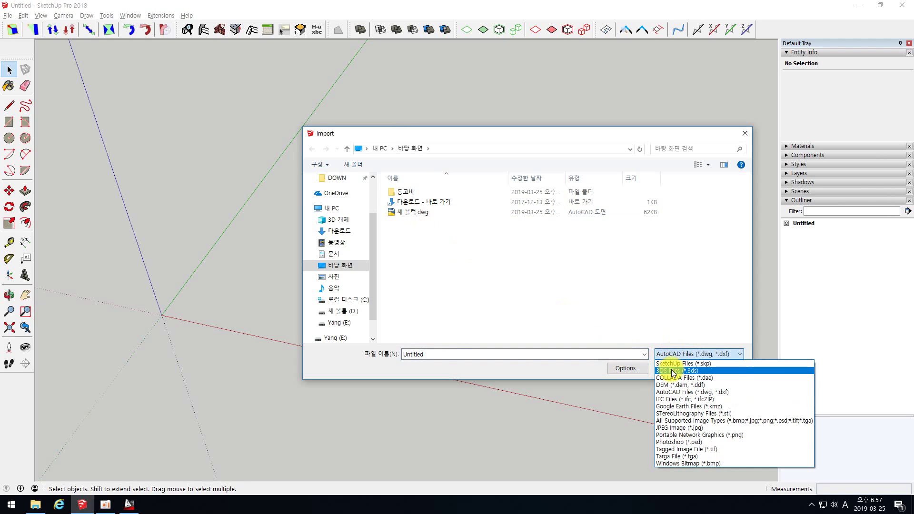
{"action": "left_click", "coordinate": [672, 371]}
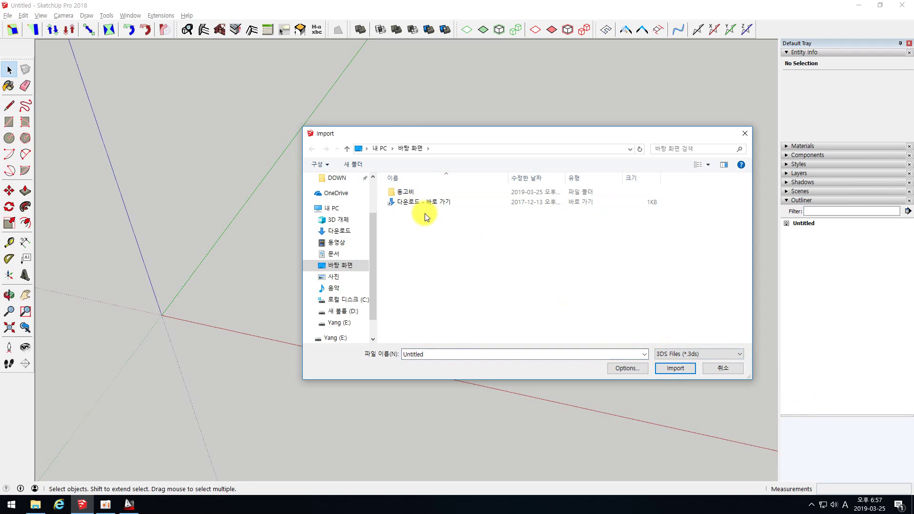
{"action": "left_click", "coordinate": [669, 353]}
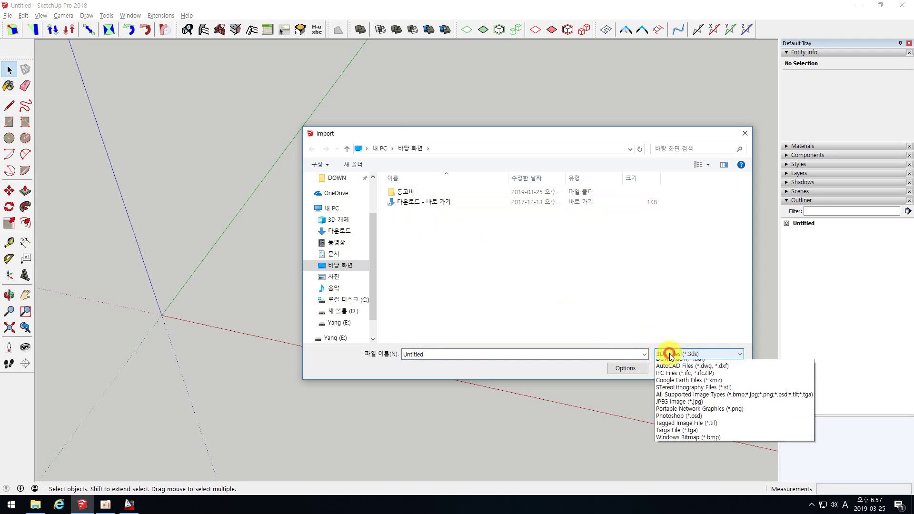
{"action": "left_click", "coordinate": [672, 393]}
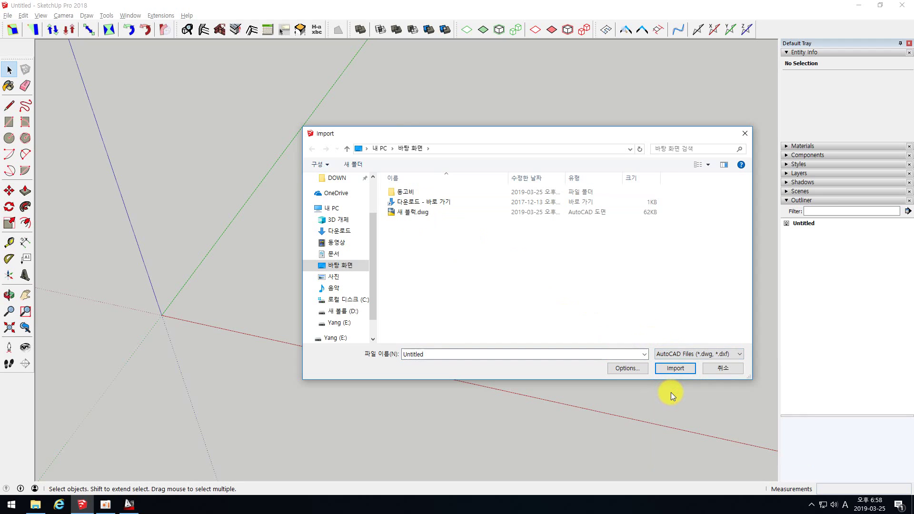
{"action": "left_click", "coordinate": [406, 212]}
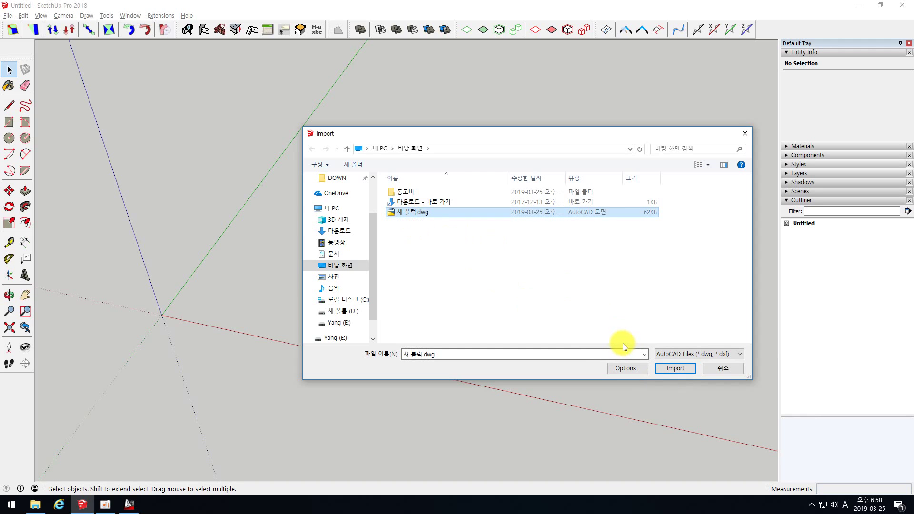
- Set the DWG import units to Millimeters, import the drawing, and dismiss the import results
{"action": "left_click", "coordinate": [622, 371]}
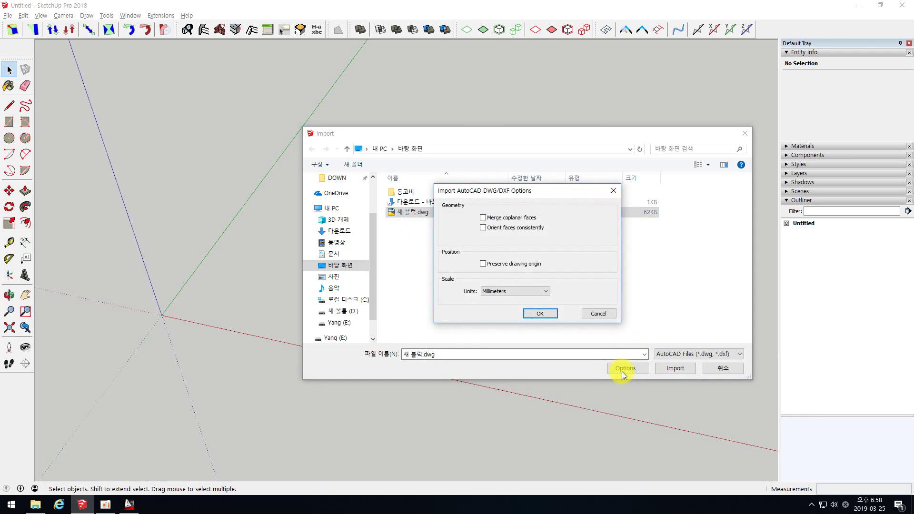
{"action": "left_click", "coordinate": [546, 291]}
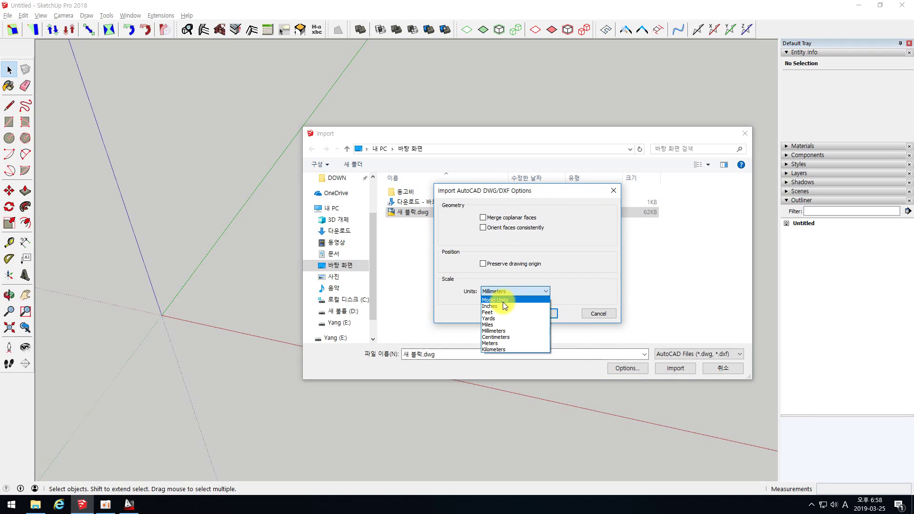
{"action": "left_click", "coordinate": [503, 300]}
{"action": "left_click", "coordinate": [541, 291]}
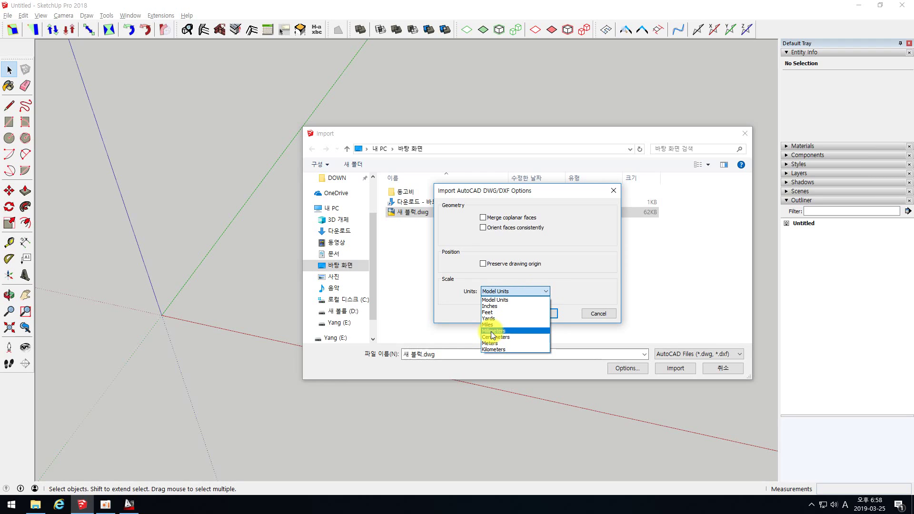
{"action": "left_click", "coordinate": [492, 331]}
{"action": "left_click", "coordinate": [535, 312]}
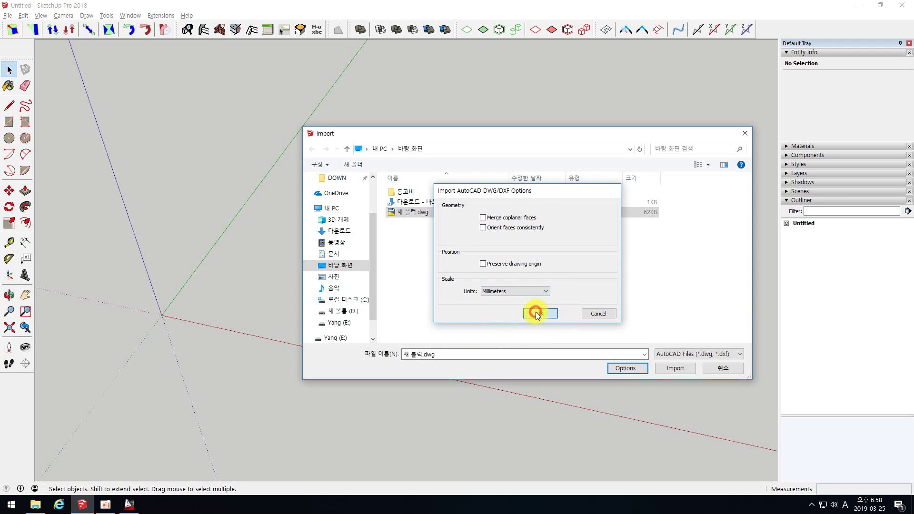
{"action": "left_click", "coordinate": [667, 369]}
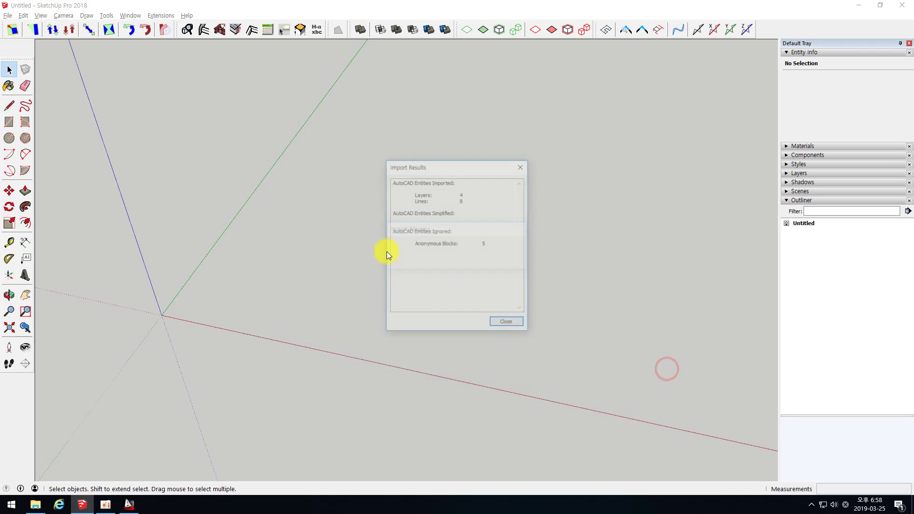
{"action": "left_click", "coordinate": [505, 321]}
- Select the imported component containing the two square foundation outlines
{"action": "scroll", "coordinate": [295, 274], "scroll_direction": "down", "scroll_amount": 2}
{"action": "left_click", "coordinate": [366, 191]}
{"action": "left_click", "coordinate": [364, 193]}
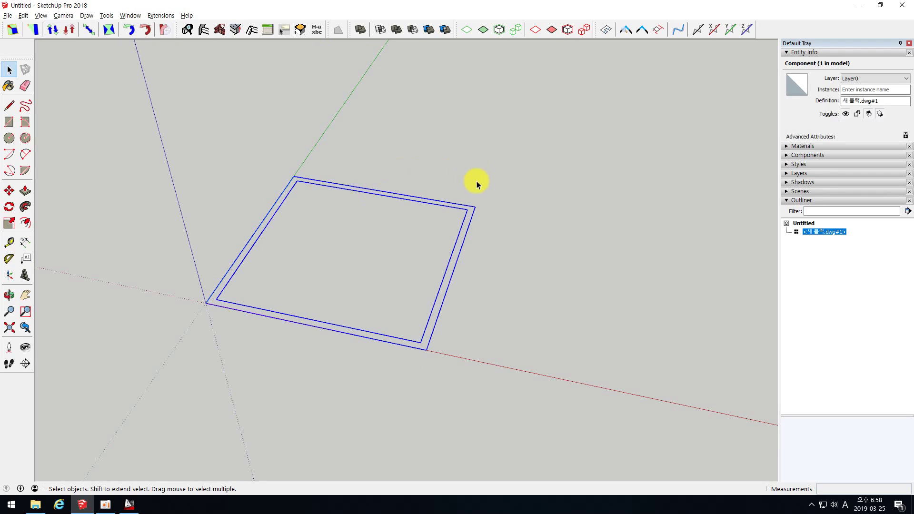
{"action": "left_click", "coordinate": [381, 197]}
{"action": "left_click", "coordinate": [373, 195]}
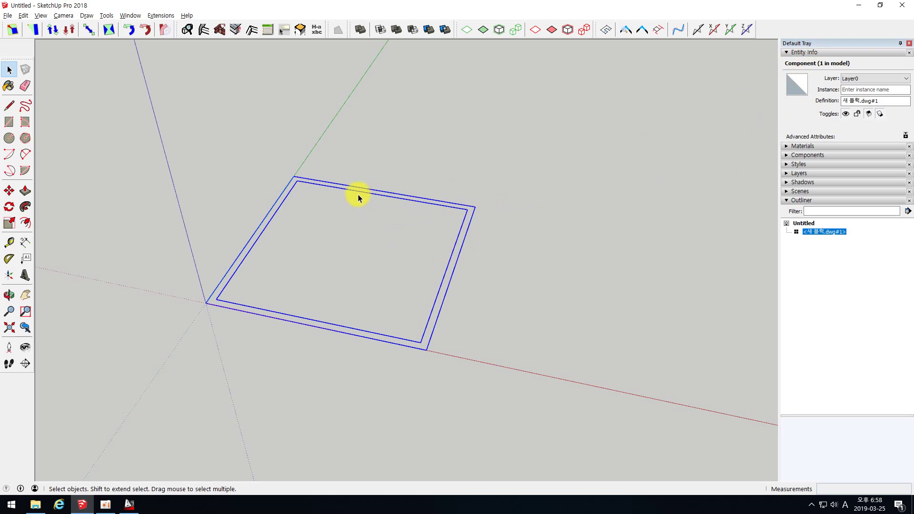
- Inside the imported component, trace the inner square's edge beside the green axis with a line to form a face, and undo it
{"action": "double_click", "coordinate": [382, 195]}
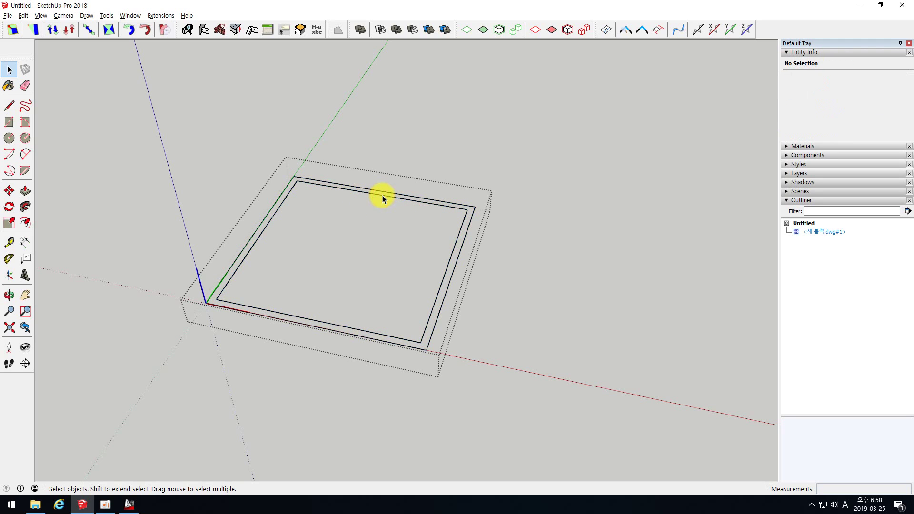
{"action": "left_click", "coordinate": [385, 206]}
{"action": "left_click_drag", "start_coordinate": [311, 219], "coordinate": [248, 202]}
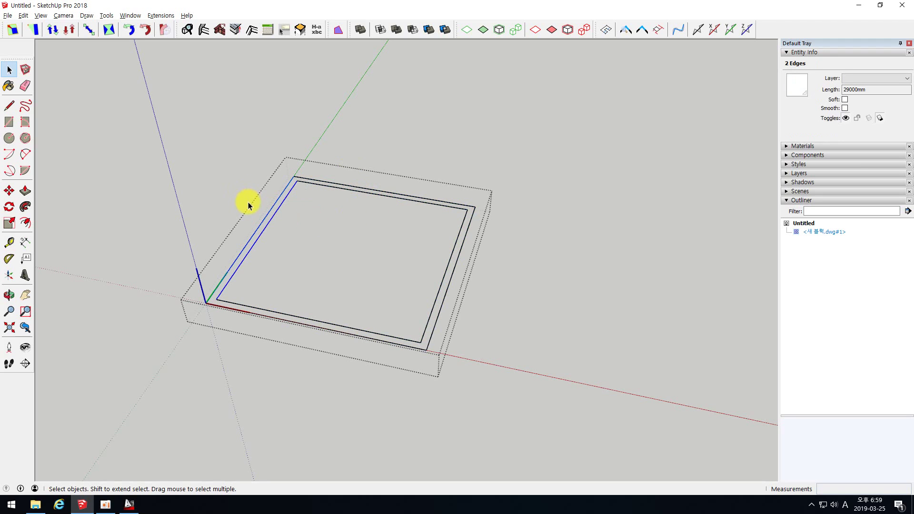
{"action": "key", "text": "Delete"}
{"action": "key", "text": "ctrl+z"}
{"action": "left_click", "coordinate": [9, 106]}
{"action": "left_click", "coordinate": [218, 299]}
{"action": "left_click", "coordinate": [297, 181]}
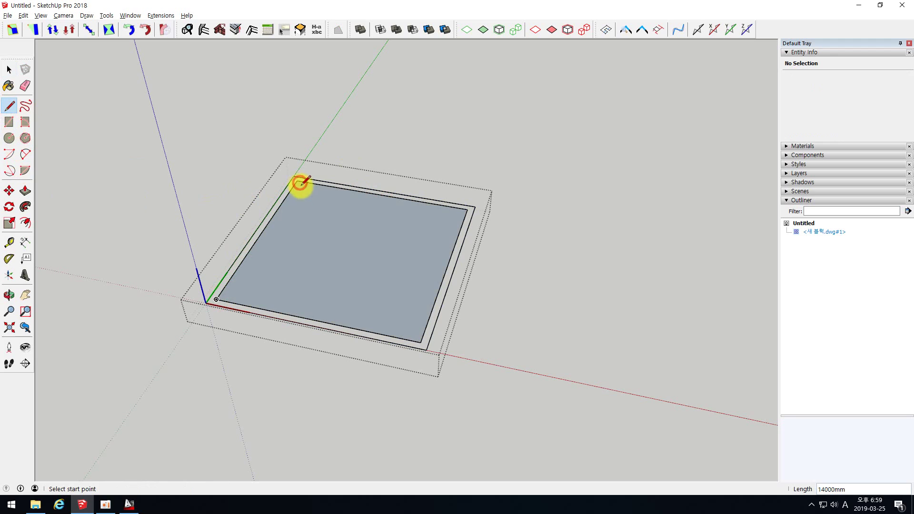
{"action": "key", "text": "space"}
{"action": "key", "text": "ctrl+z"}
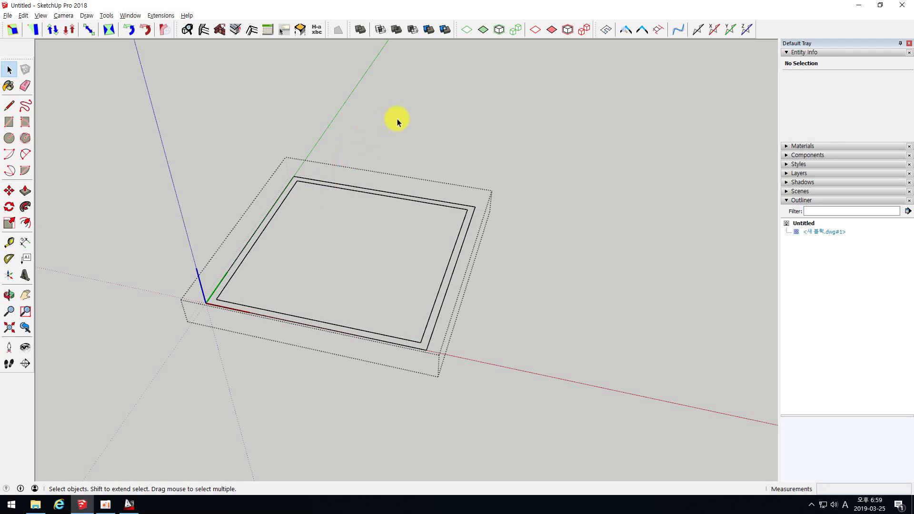
- Leave component editing and explode the imported component into loose edges
{"action": "left_click", "coordinate": [380, 122]}
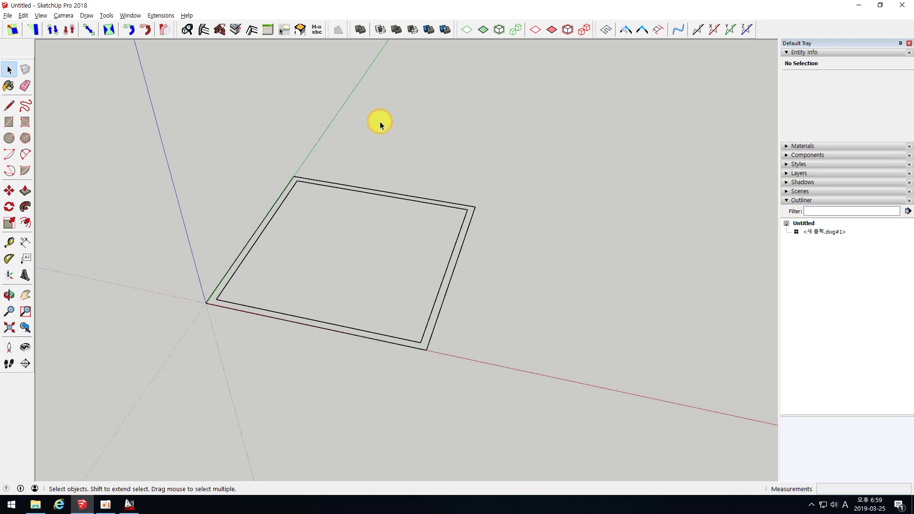
{"action": "left_click", "coordinate": [307, 182]}
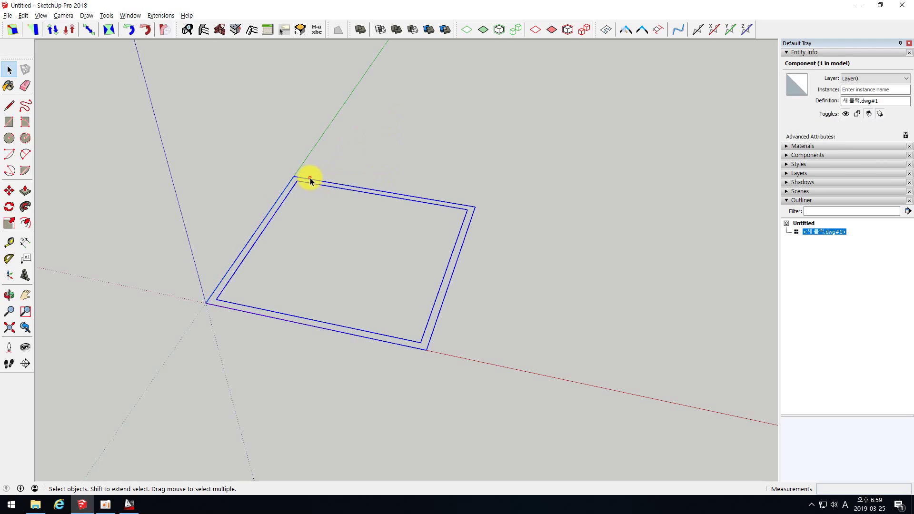
{"action": "double_click", "coordinate": [309, 180]}
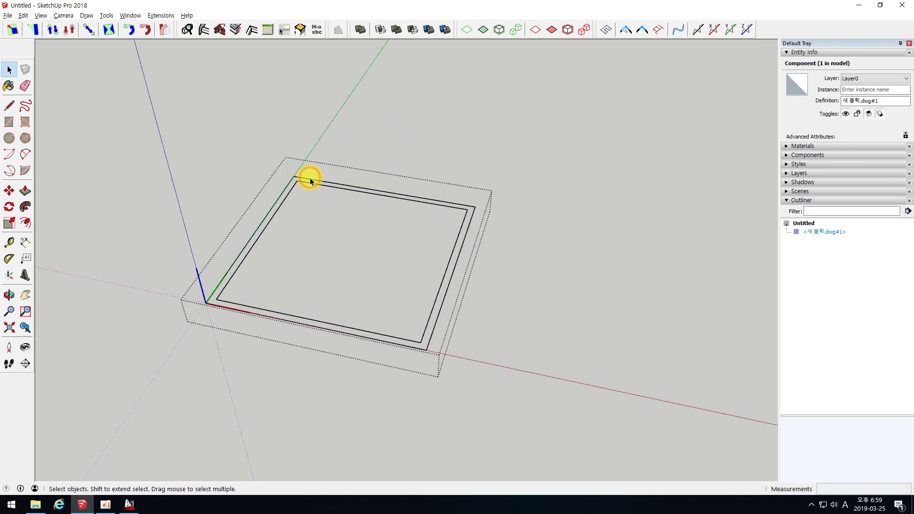
{"action": "left_click", "coordinate": [196, 102]}
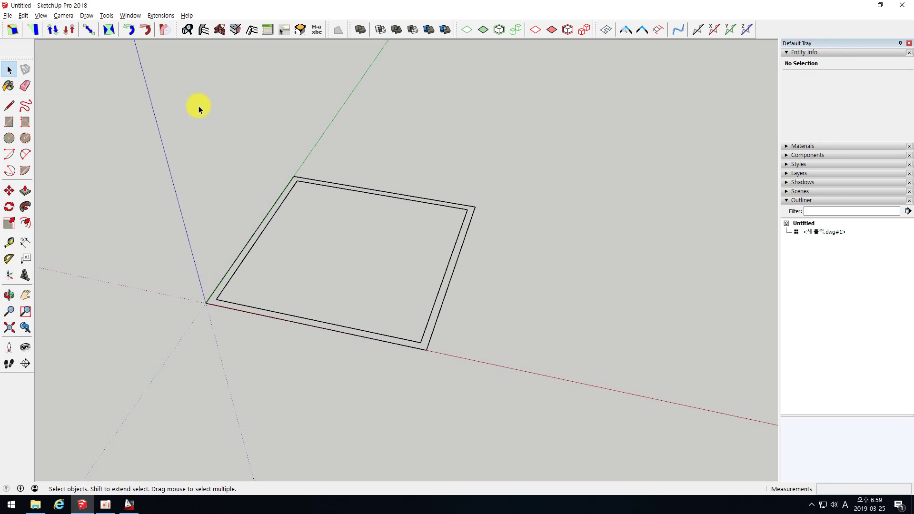
{"action": "left_click", "coordinate": [325, 186]}
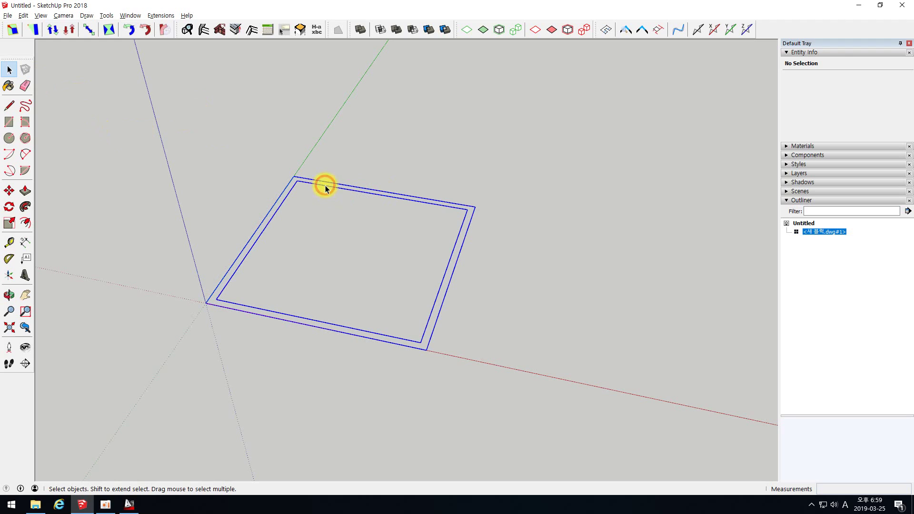
{"action": "right_click", "coordinate": [325, 184]}
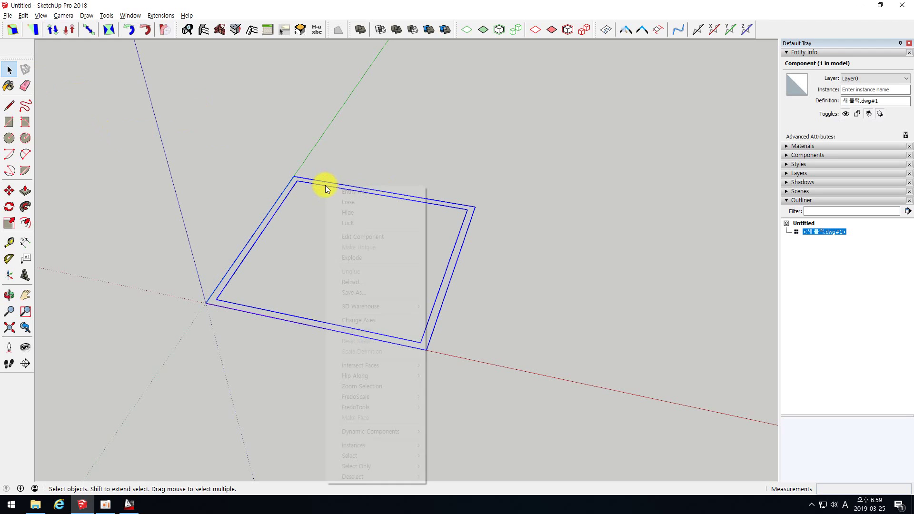
{"action": "left_click", "coordinate": [353, 258]}
{"action": "left_click", "coordinate": [296, 227]}
- Check the exploded square outlines by selecting their edges on separate sides
{"action": "scroll", "coordinate": [345, 227], "scroll_direction": "down", "scroll_amount": 3}
{"action": "scroll", "coordinate": [351, 224], "scroll_direction": "up", "scroll_amount": 3}
{"action": "left_click_drag", "start_coordinate": [385, 213], "coordinate": [380, 180]}
{"action": "left_click_drag", "start_coordinate": [489, 278], "coordinate": [416, 262]}
{"action": "left_click_drag", "start_coordinate": [315, 326], "coordinate": [187, 179]}
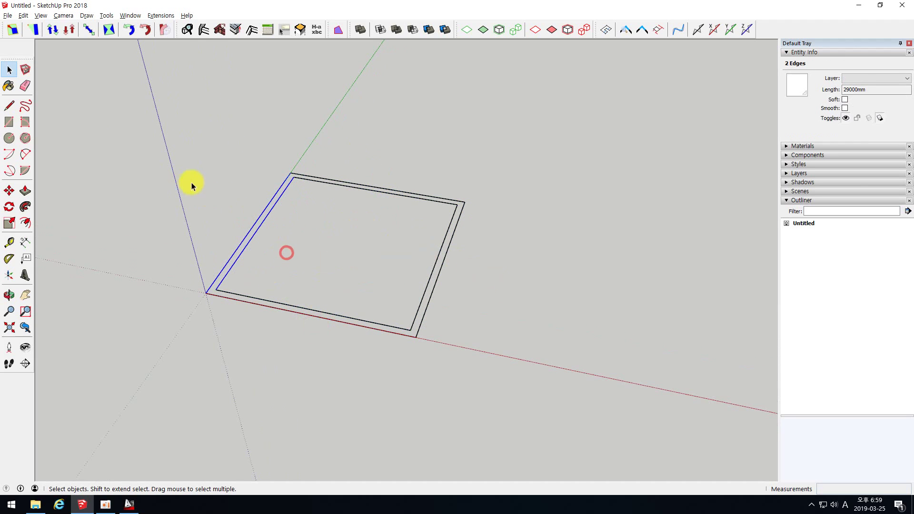
{"action": "scroll", "coordinate": [228, 196], "scroll_direction": "down", "scroll_amount": 2}
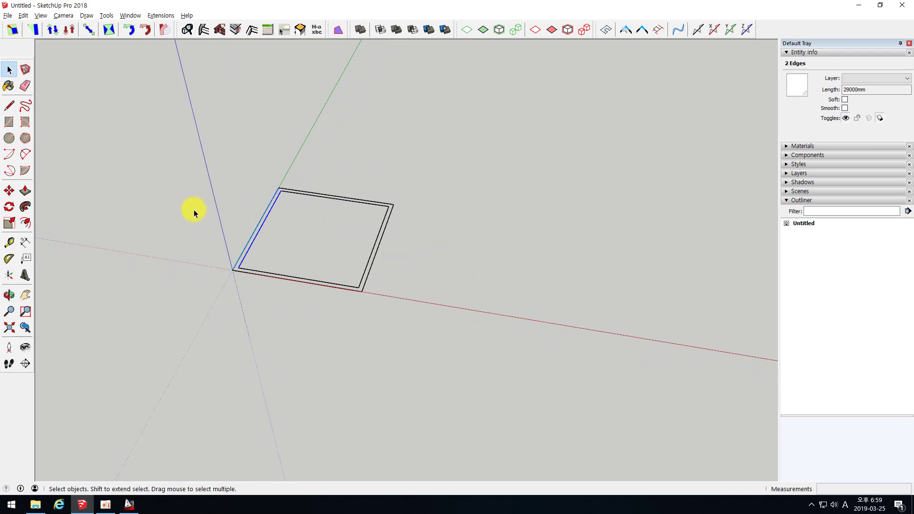
{"action": "scroll", "coordinate": [205, 196], "scroll_direction": "up", "scroll_amount": 1}
- Try generating faces from all edges of both square outlines, and undo it
{"action": "left_click_drag", "start_coordinate": [164, 128], "coordinate": [498, 348]}
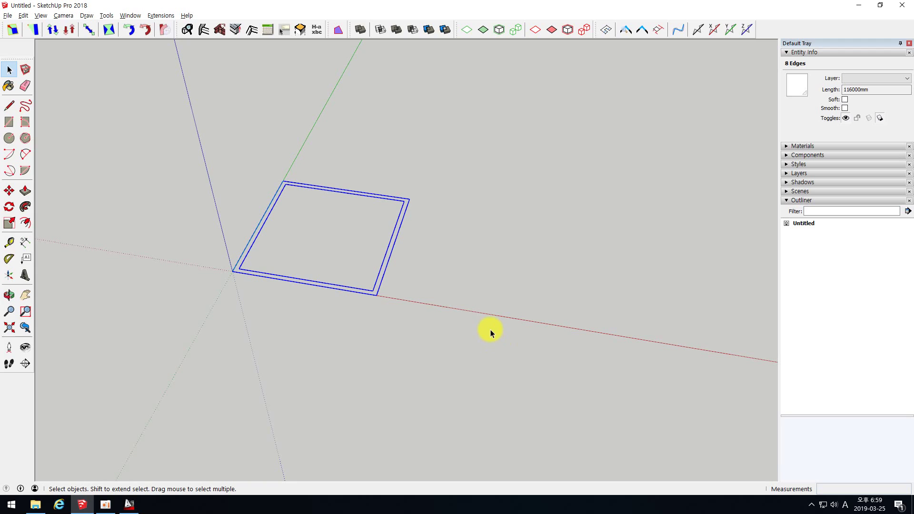
{"action": "left_click", "coordinate": [335, 30]}
{"action": "key", "text": "ctrl+z"}
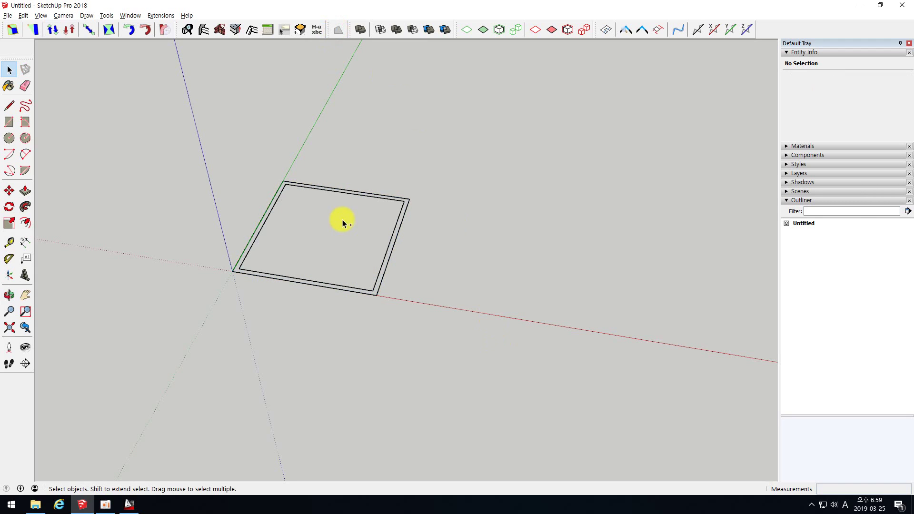
{"action": "left_click_drag", "start_coordinate": [172, 148], "coordinate": [529, 356]}
{"action": "left_click", "coordinate": [6, 189]}
{"action": "key", "text": "ctrl"}
{"action": "left_click", "coordinate": [233, 271]}
{"action": "key", "text": "Escape"}
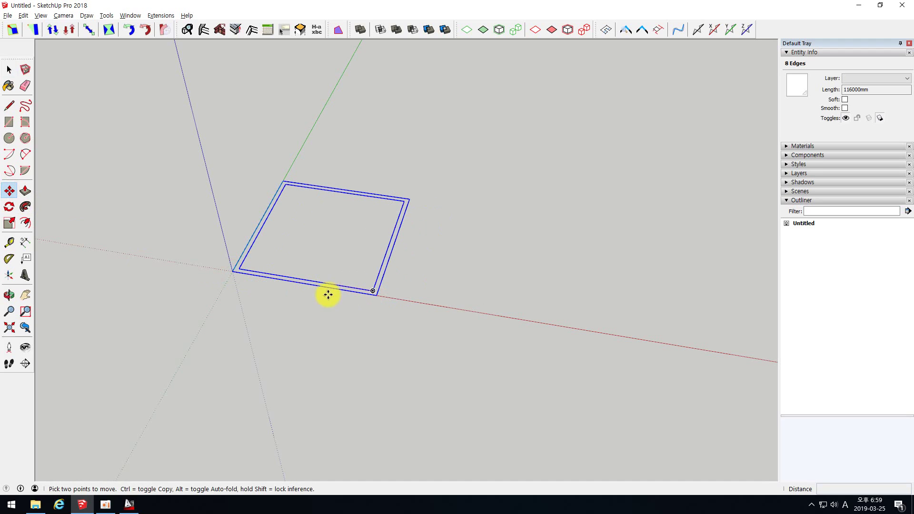
{"action": "key", "text": "space"}
{"action": "left_click_drag", "start_coordinate": [165, 160], "coordinate": [481, 333]}
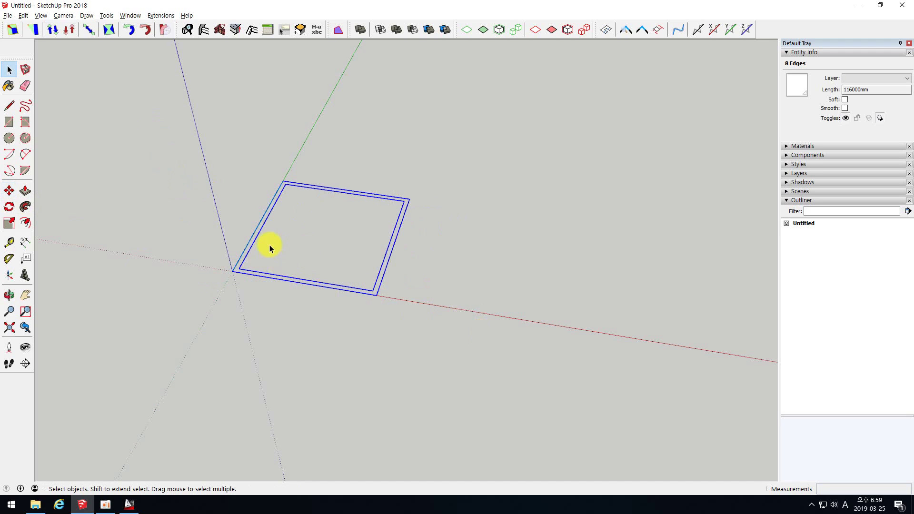
{"action": "middle_click_drag", "start_coordinate": [270, 245], "coordinate": [278, 241]}
{"action": "left_click_drag", "start_coordinate": [182, 162], "coordinate": [497, 359]}
{"action": "left_click_drag", "start_coordinate": [497, 362], "coordinate": [498, 363]}
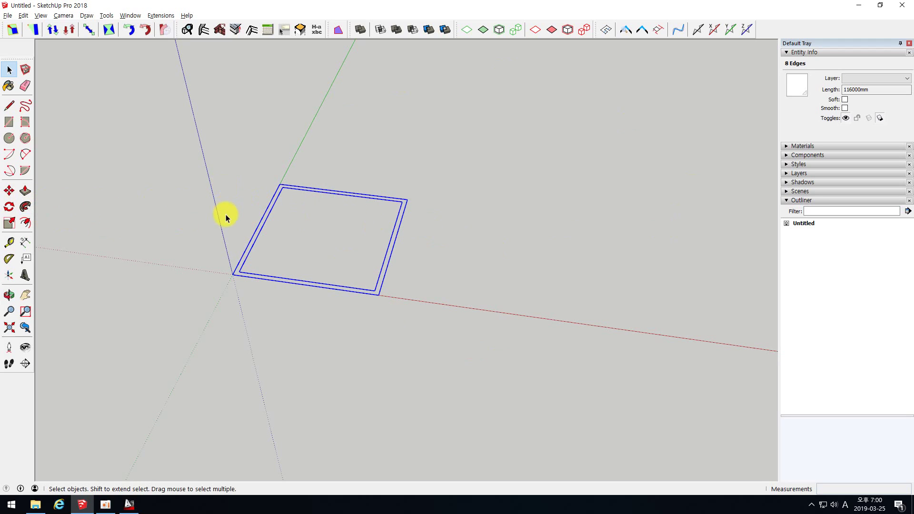
{"action": "left_click", "coordinate": [208, 170]}
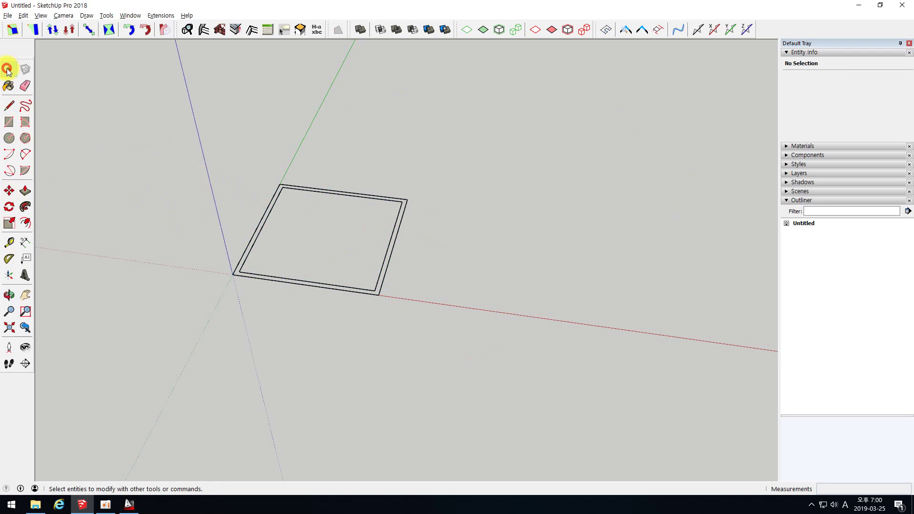
{"action": "left_click", "coordinate": [9, 105]}
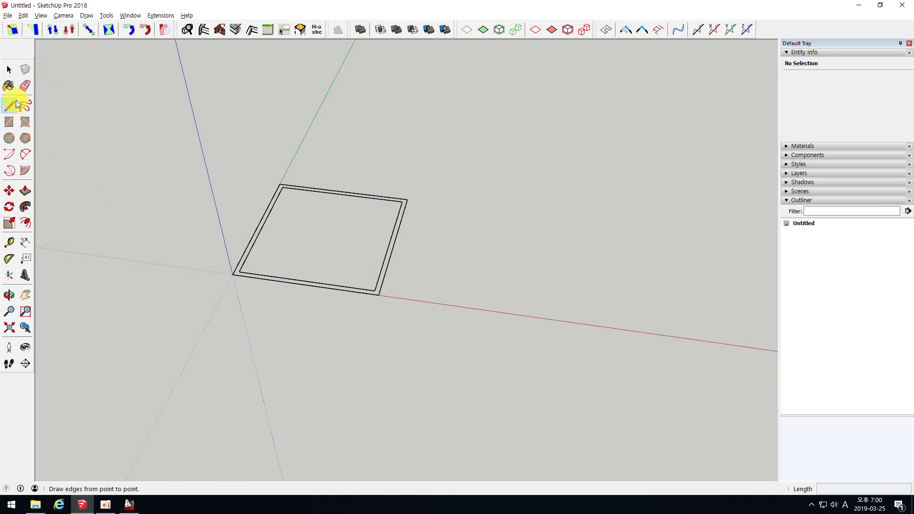
{"action": "left_click", "coordinate": [13, 74]}
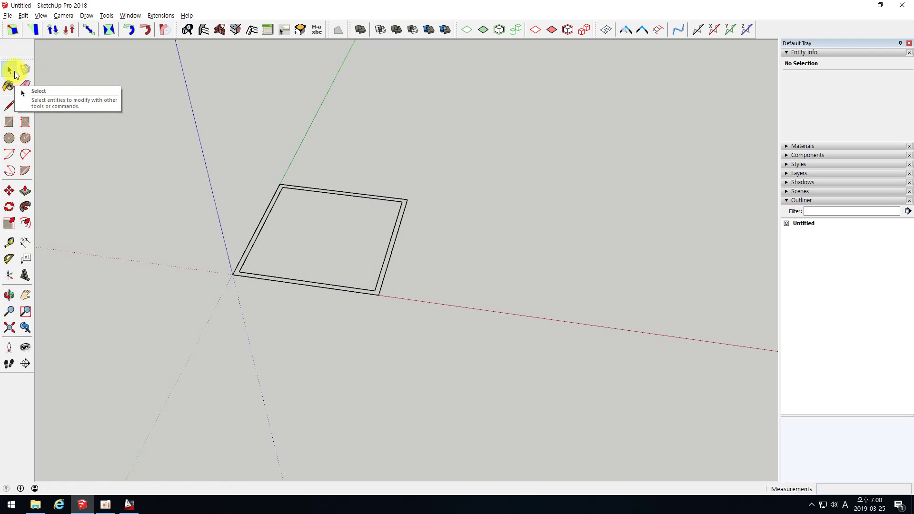
{"action": "left_click_drag", "start_coordinate": [180, 135], "coordinate": [478, 344]}
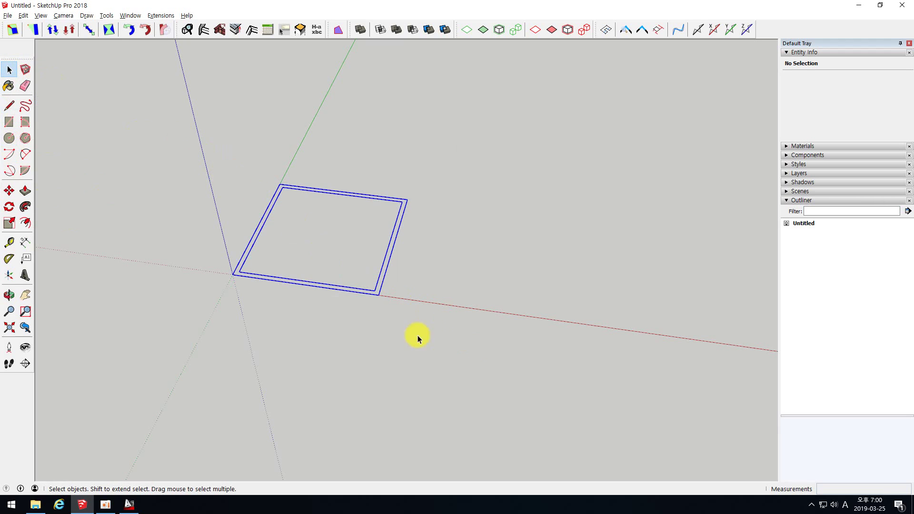
{"action": "left_click", "coordinate": [9, 191]}
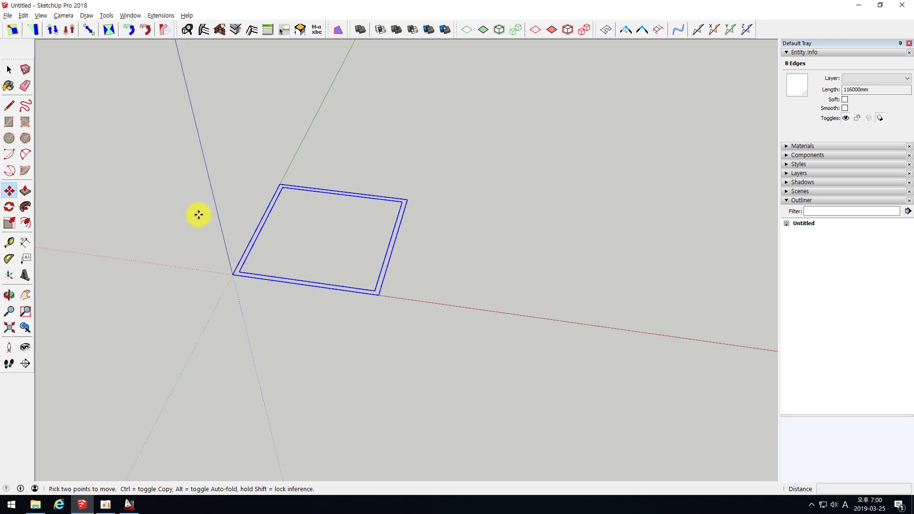
{"action": "left_click", "coordinate": [203, 240]}
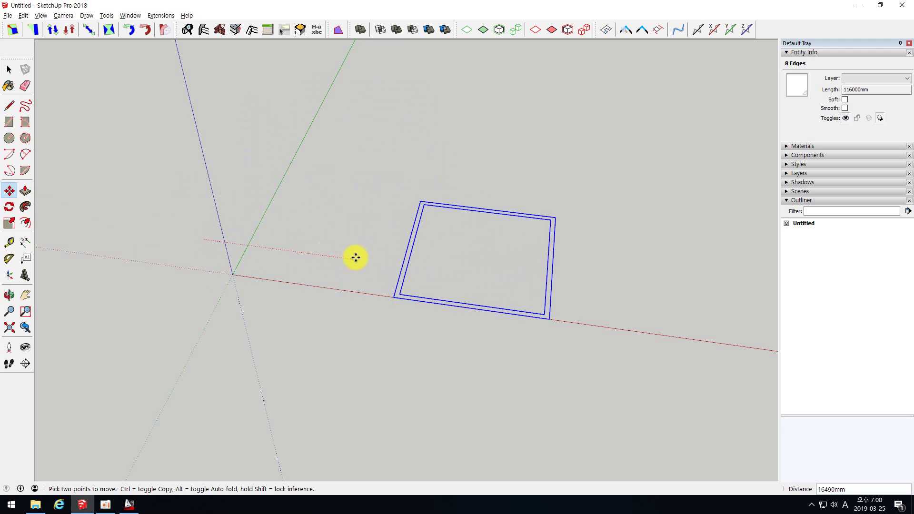
{"action": "key", "text": "ctrl"}
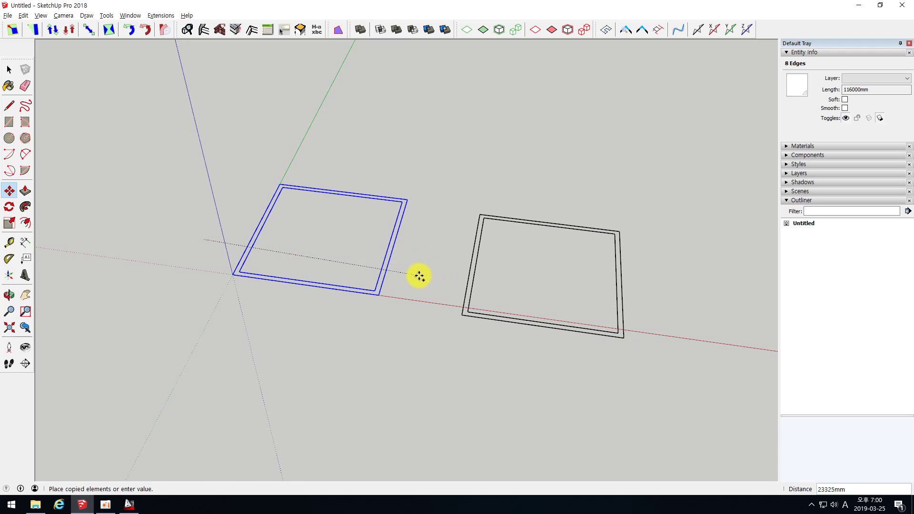
{"action": "key", "text": "Escape"}
{"action": "key", "text": "space"}
{"action": "left_click", "coordinate": [149, 150]}
- Copy both square outlines about 30,324 mm along the red axis, leaving the originals at the origin
{"action": "left_click_drag", "start_coordinate": [129, 134], "coordinate": [522, 334]}
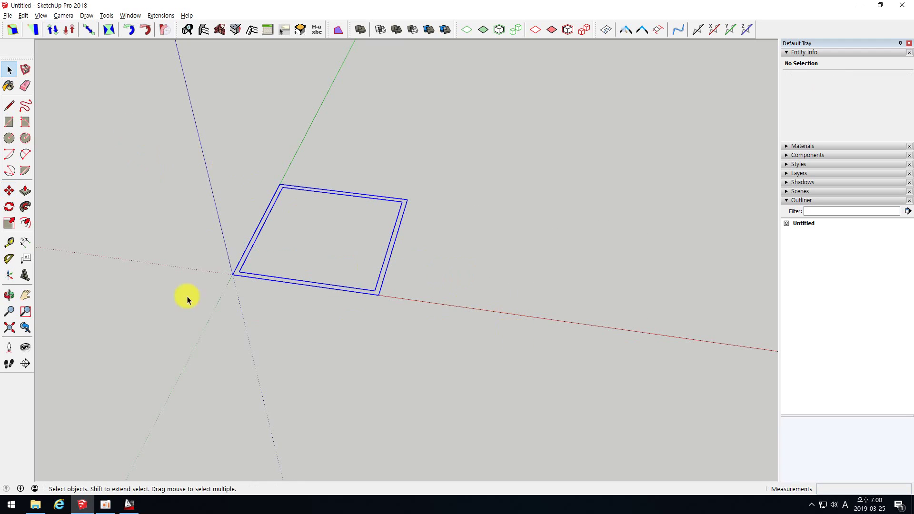
{"action": "left_click", "coordinate": [8, 191]}
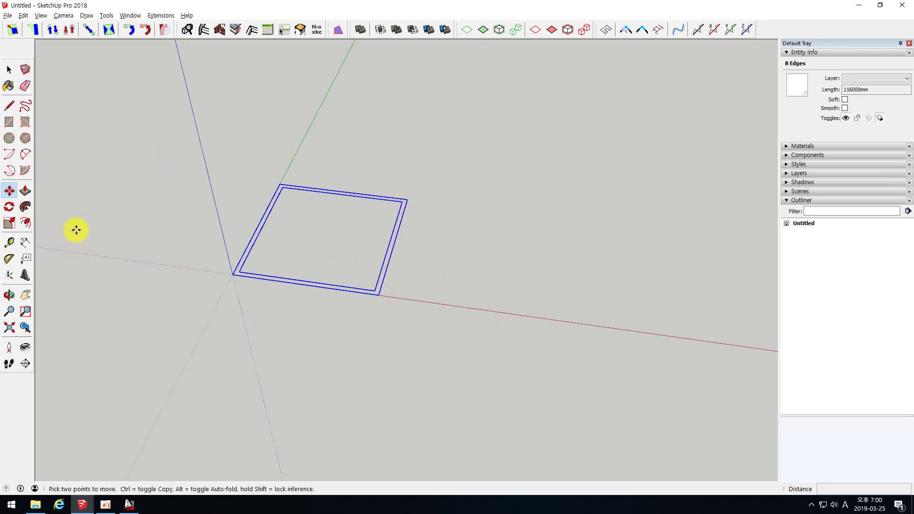
{"action": "left_click", "coordinate": [228, 311]}
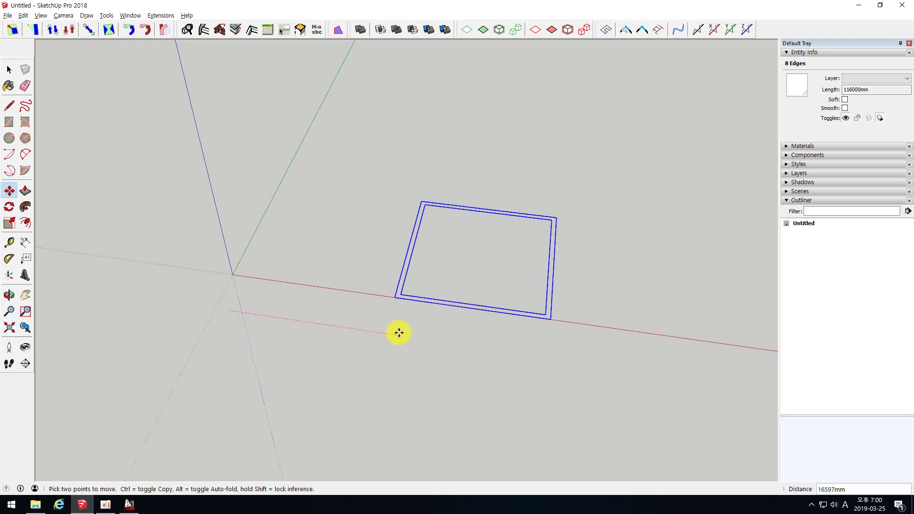
{"action": "key", "text": "ctrl"}
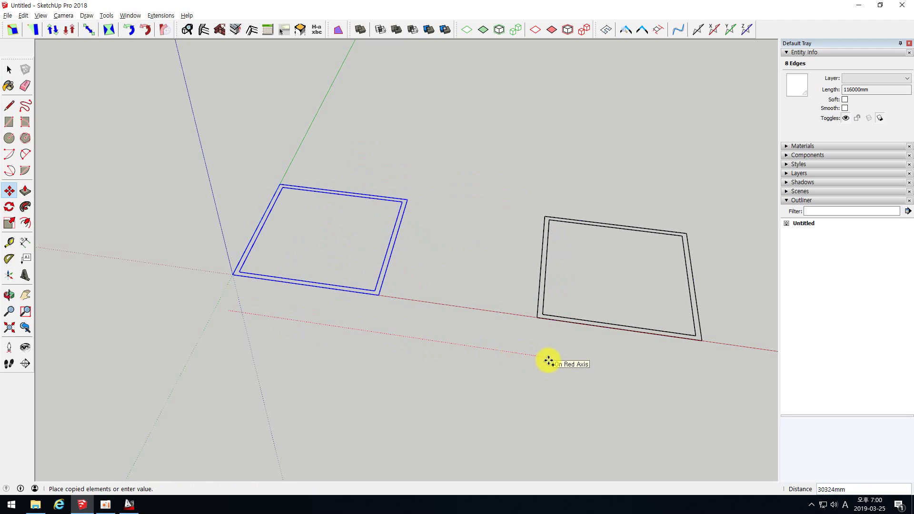
{"action": "left_click", "coordinate": [549, 361]}
{"action": "key", "text": "space"}
{"action": "left_click", "coordinate": [461, 356]}
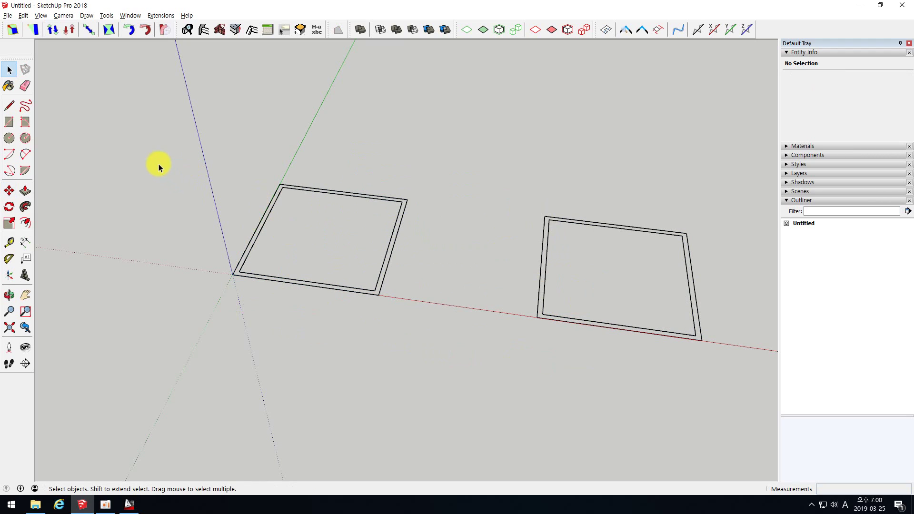
- Generate faces from all edges of the original square outlines at the origin
{"action": "left_click_drag", "start_coordinate": [213, 199], "coordinate": [483, 359]}
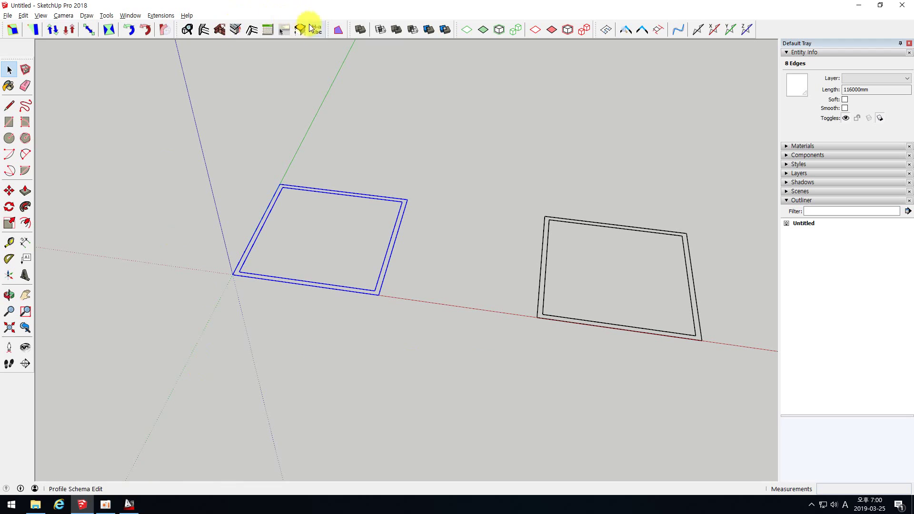
{"action": "left_click", "coordinate": [339, 31]}
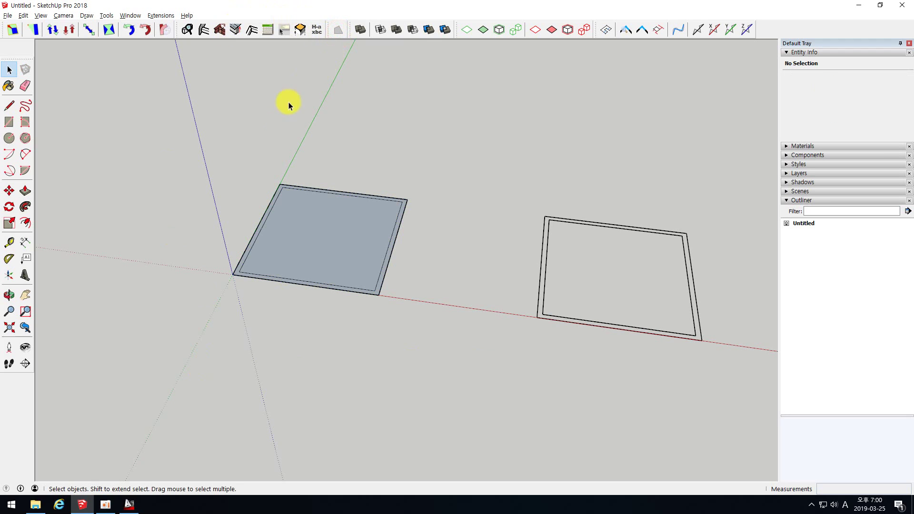
{"action": "scroll", "coordinate": [213, 217], "scroll_direction": "down", "scroll_amount": 2}
{"action": "scroll", "coordinate": [445, 234], "scroll_direction": "up", "scroll_amount": 3}
{"action": "scroll", "coordinate": [452, 236], "scroll_direction": "down", "scroll_amount": 1}
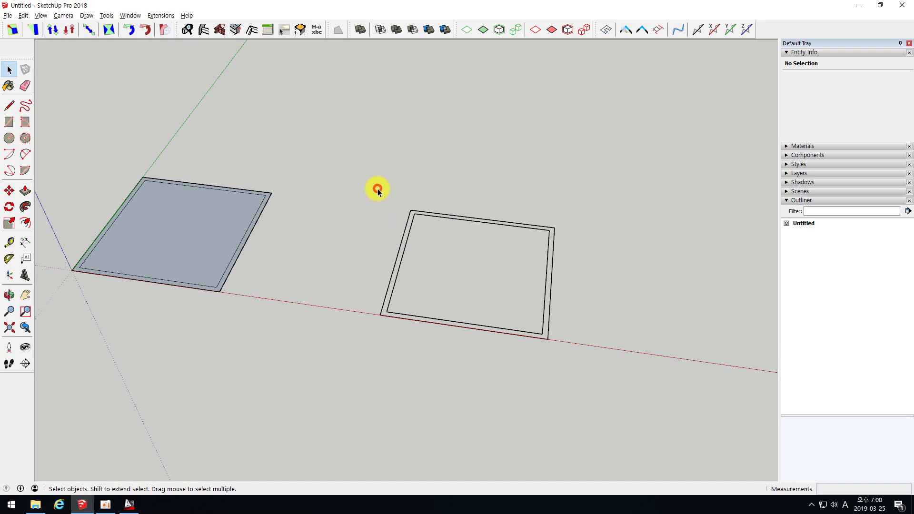
- Form the faces of the copied outlines by tracing one edge of the inner square and one edge of the outer square with lines
{"action": "left_click", "coordinate": [9, 105]}
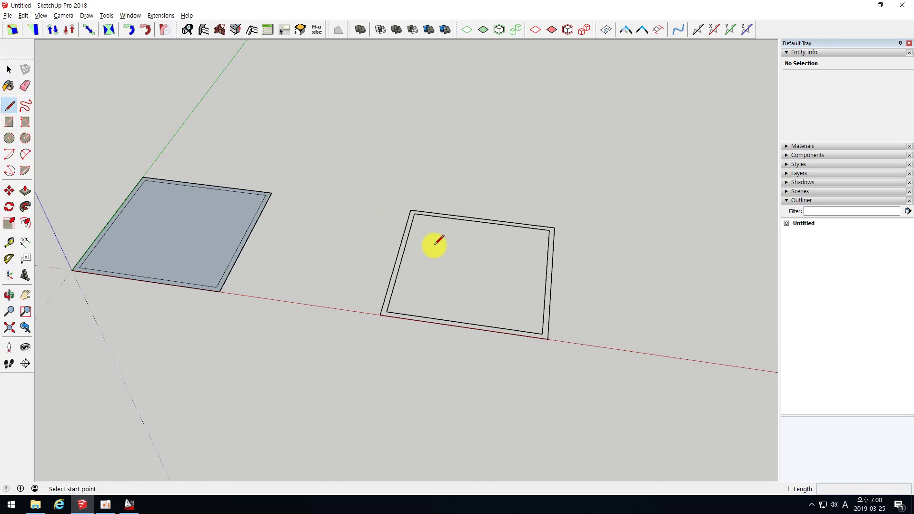
{"action": "left_click", "coordinate": [414, 214]}
{"action": "left_click", "coordinate": [387, 312]}
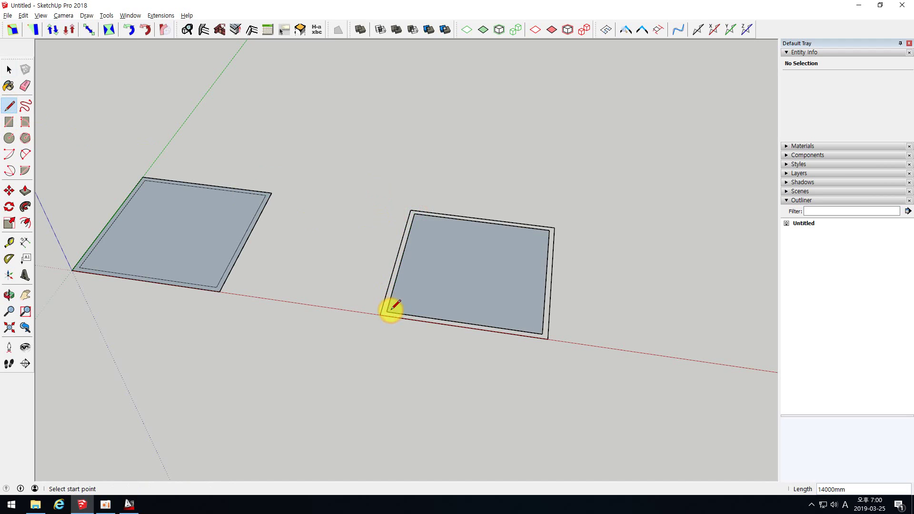
{"action": "scroll", "coordinate": [412, 212], "scroll_direction": "up", "scroll_amount": 3}
{"action": "left_click", "coordinate": [411, 210]}
{"action": "left_click", "coordinate": [368, 360]}
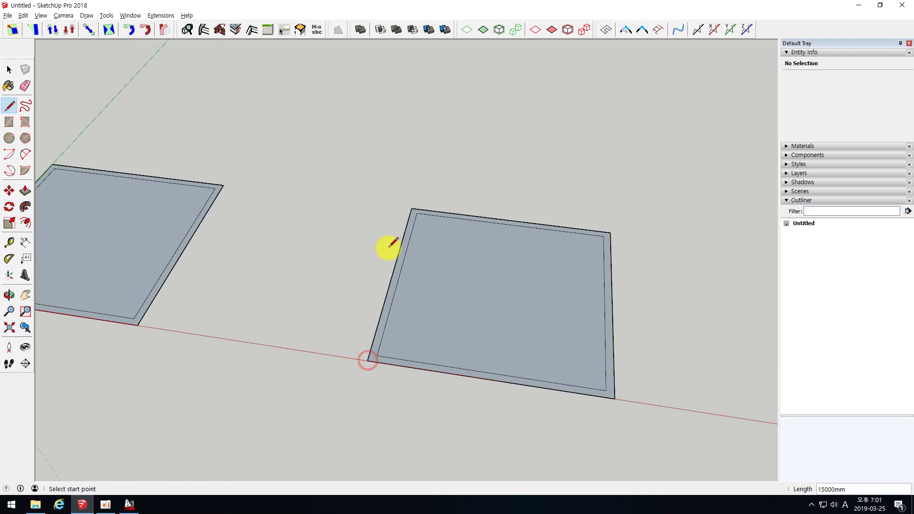
{"action": "scroll", "coordinate": [380, 267], "scroll_direction": "down", "scroll_amount": 2}
{"action": "key", "text": "space"}
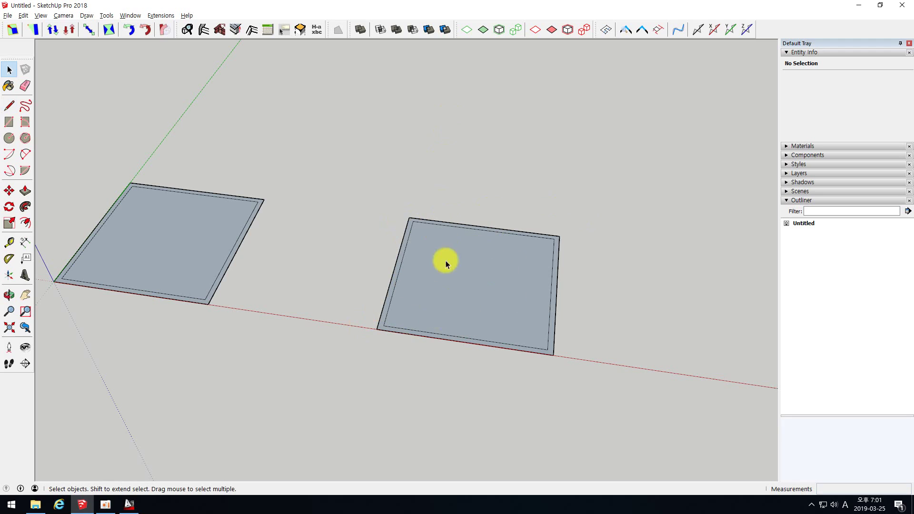
- Draw a closed rectangle of about 13,688 by 14,028 mm with lines on the ground behind the copied square
{"action": "left_click", "coordinate": [8, 105]}
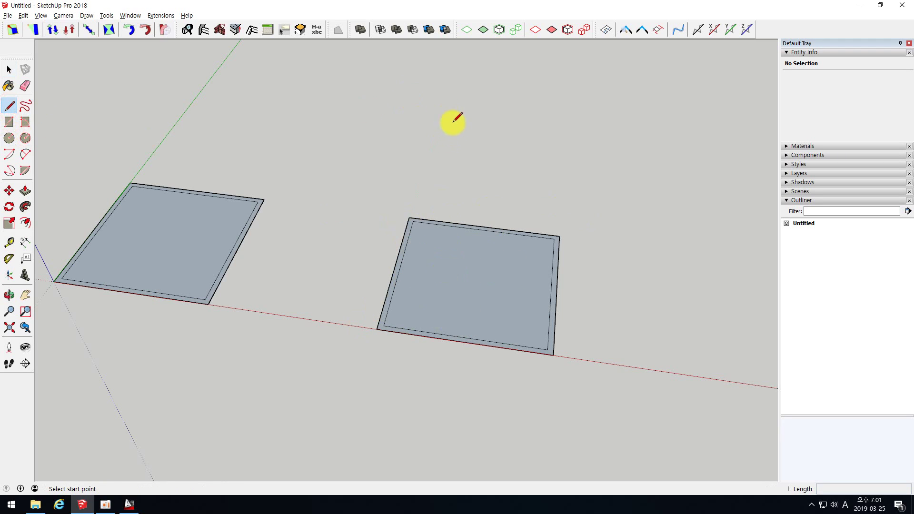
{"action": "left_click", "coordinate": [442, 104]}
{"action": "left_click", "coordinate": [423, 171]}
{"action": "left_click", "coordinate": [549, 185]}
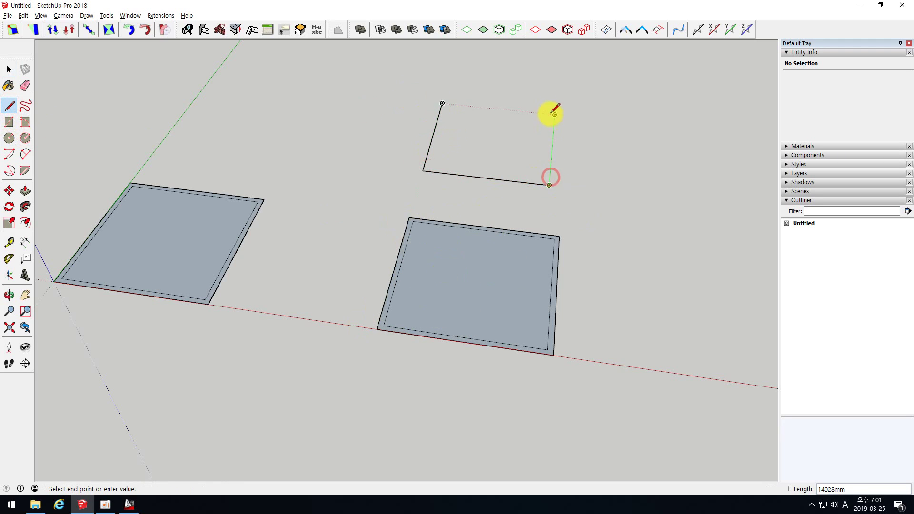
{"action": "left_click", "coordinate": [555, 114]}
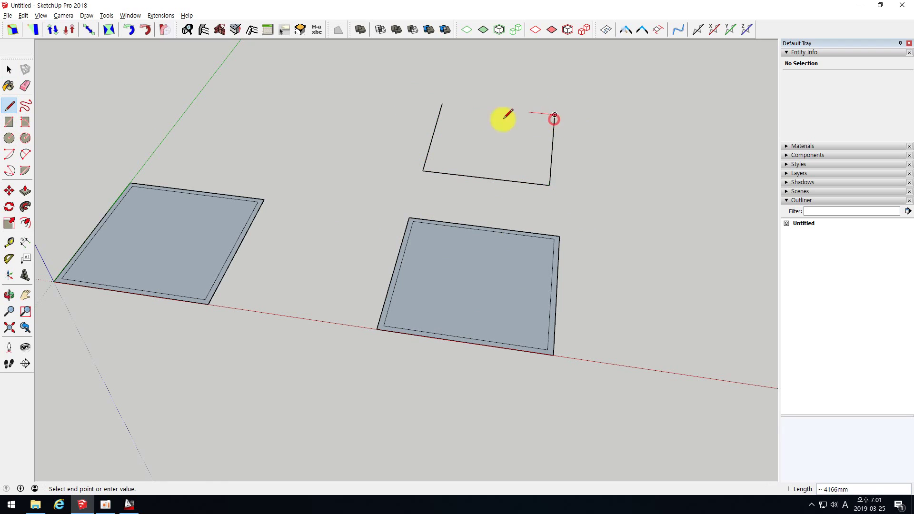
{"action": "left_click", "coordinate": [442, 103]}
{"action": "key", "text": "space"}
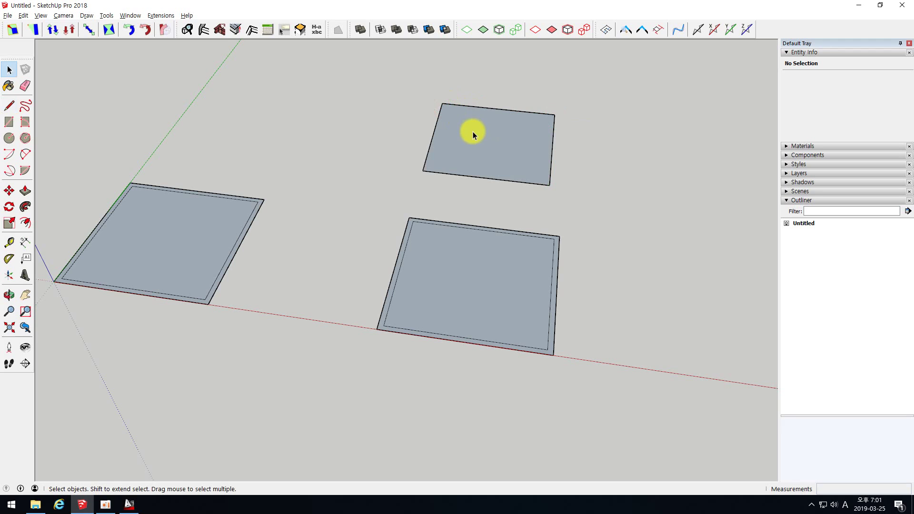
- Delete only the face of the line-drawn rectangle, and undo the deletion
{"action": "left_click", "coordinate": [473, 140]}
{"action": "key", "text": "Delete"}
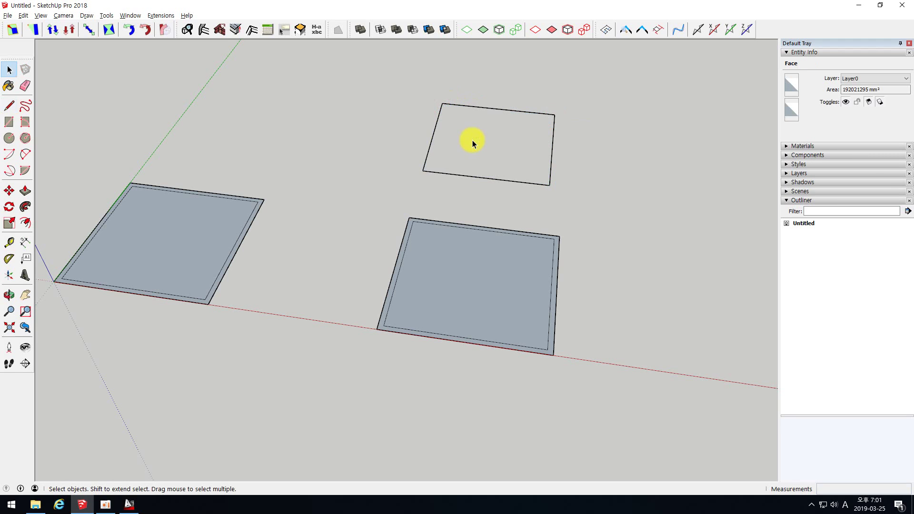
{"action": "key", "text": "ctrl+z"}
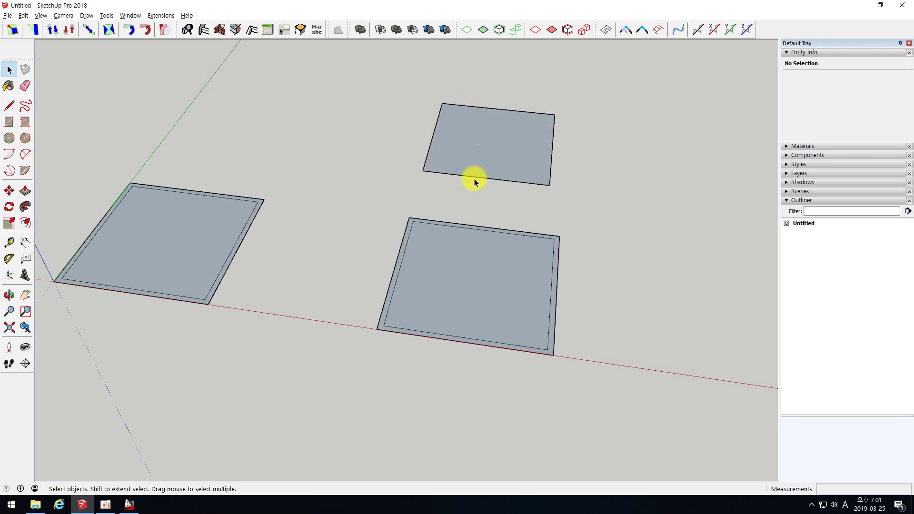
- Delete the line-drawn rectangle's edge nearest the copied square, and then its remaining edges
{"action": "left_click", "coordinate": [472, 177]}
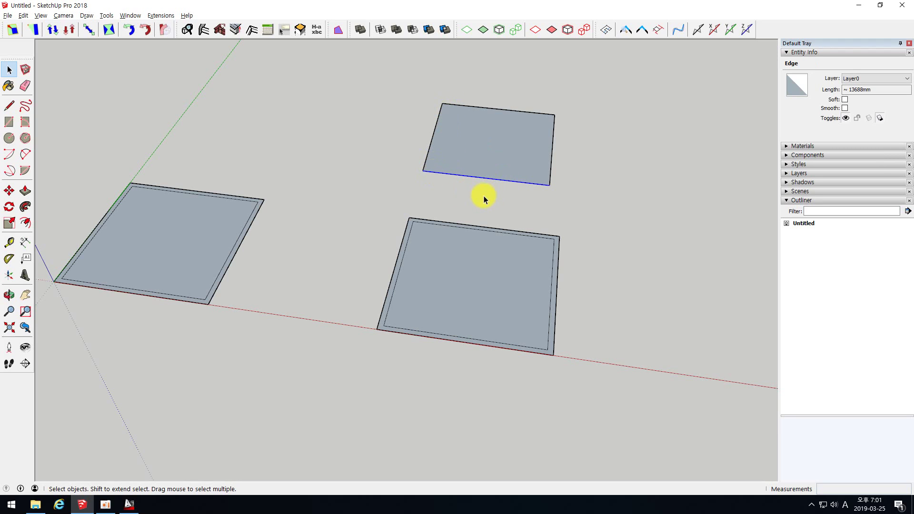
{"action": "key", "text": "Delete"}
{"action": "left_click_drag", "start_coordinate": [580, 155], "coordinate": [403, 88]}
{"action": "key", "text": "Delete"}
{"action": "scroll", "coordinate": [413, 178], "scroll_direction": "down", "scroll_amount": 4}
{"action": "scroll", "coordinate": [290, 198], "scroll_direction": "up", "scroll_amount": 5}
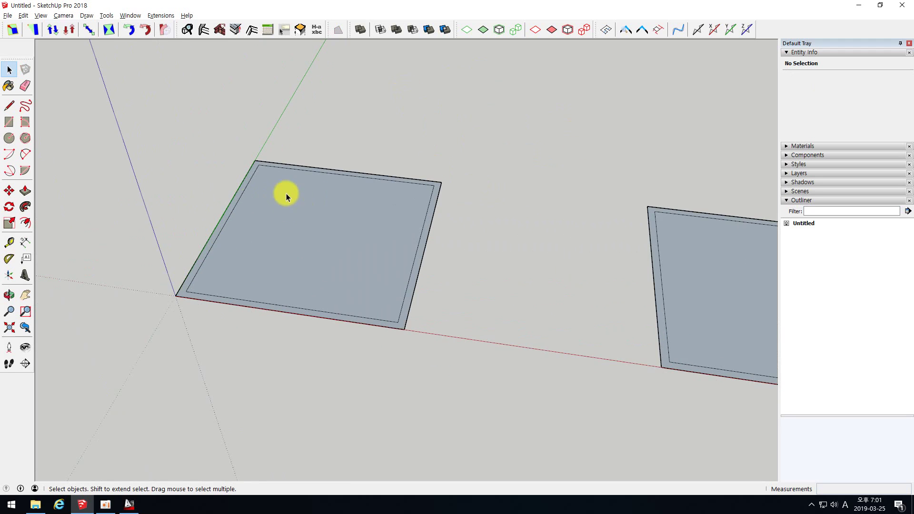
{"action": "scroll", "coordinate": [299, 224], "scroll_direction": "down", "scroll_amount": 2}
{"action": "scroll", "coordinate": [333, 224], "scroll_direction": "up", "scroll_amount": 1}
{"action": "scroll", "coordinate": [337, 227], "scroll_direction": "down", "scroll_amount": 1}
{"action": "scroll", "coordinate": [337, 229], "scroll_direction": "up", "scroll_amount": 2}
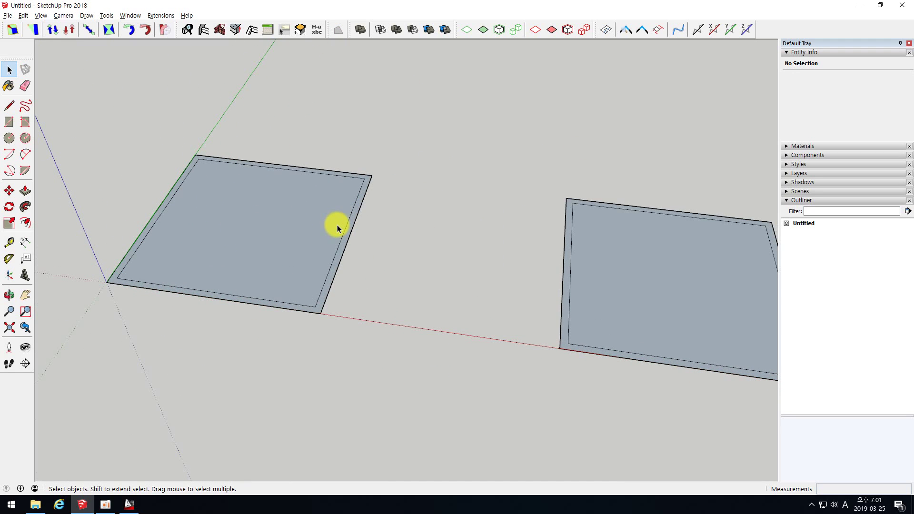
{"action": "scroll", "coordinate": [225, 185], "scroll_direction": "down", "scroll_amount": 2}
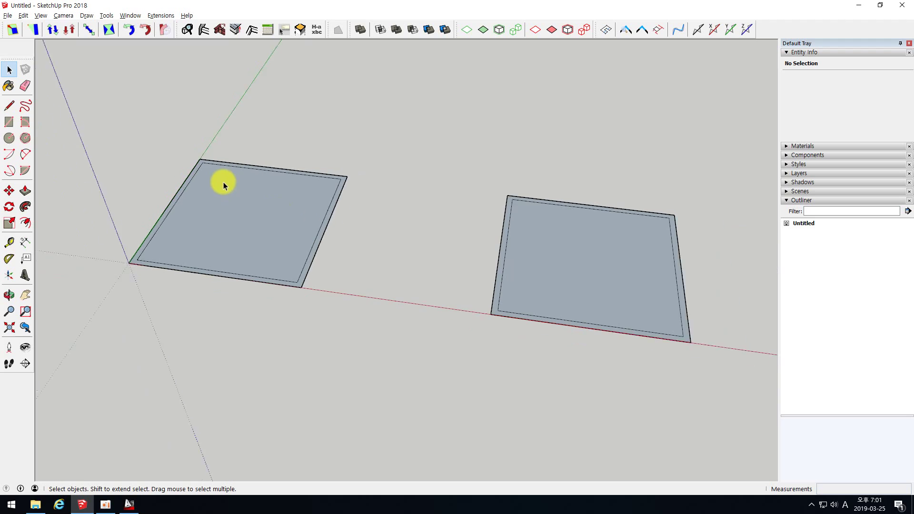
- Push/Pull the inner square face of the copied outlines upward by about 10,427 mm
{"action": "left_click", "coordinate": [517, 241]}
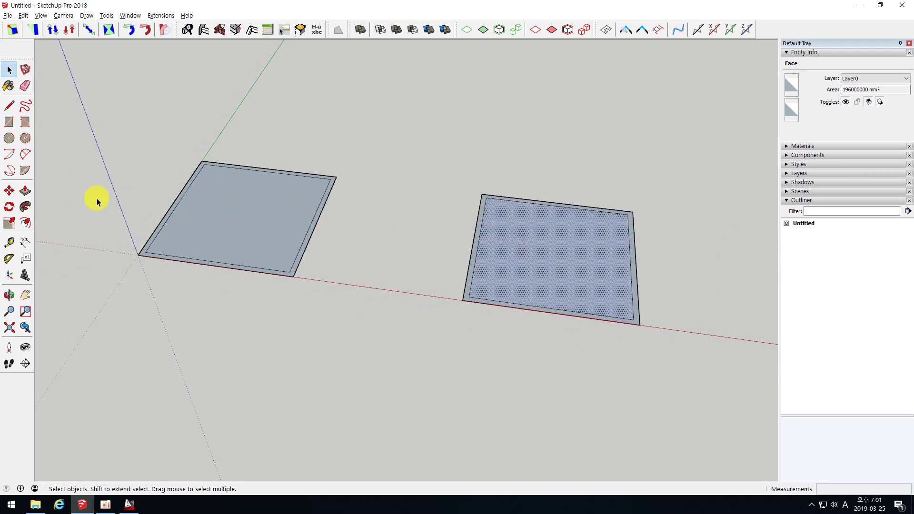
{"action": "left_click", "coordinate": [29, 190]}
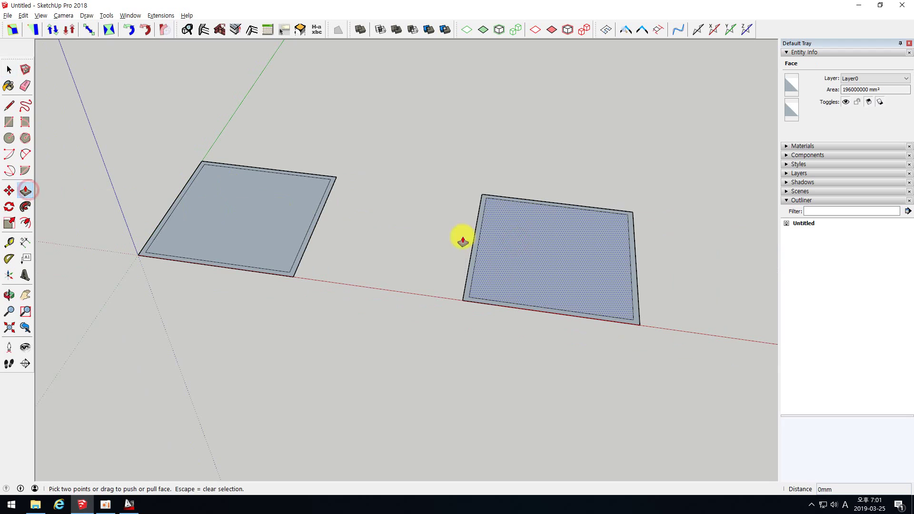
{"action": "left_click", "coordinate": [566, 248]}
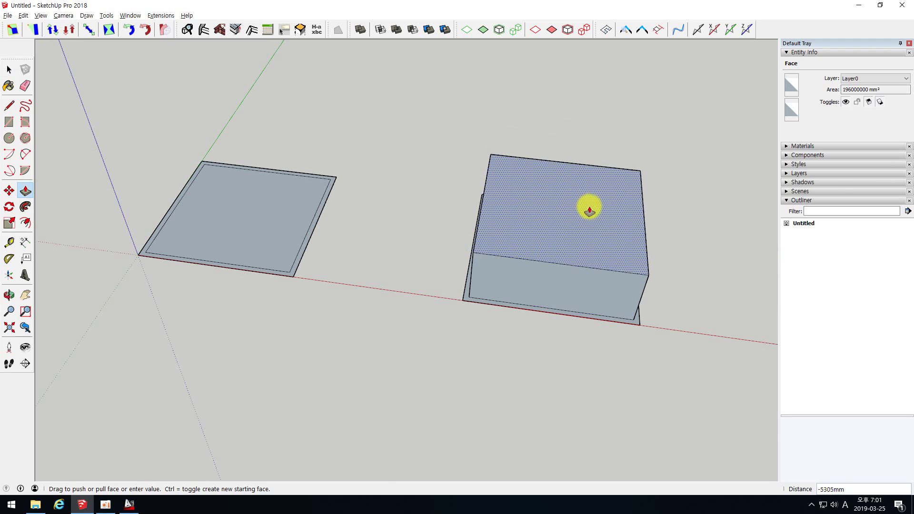
{"action": "middle_click_drag", "start_coordinate": [586, 204], "coordinate": [672, 190]}
{"action": "left_click", "coordinate": [635, 146]}
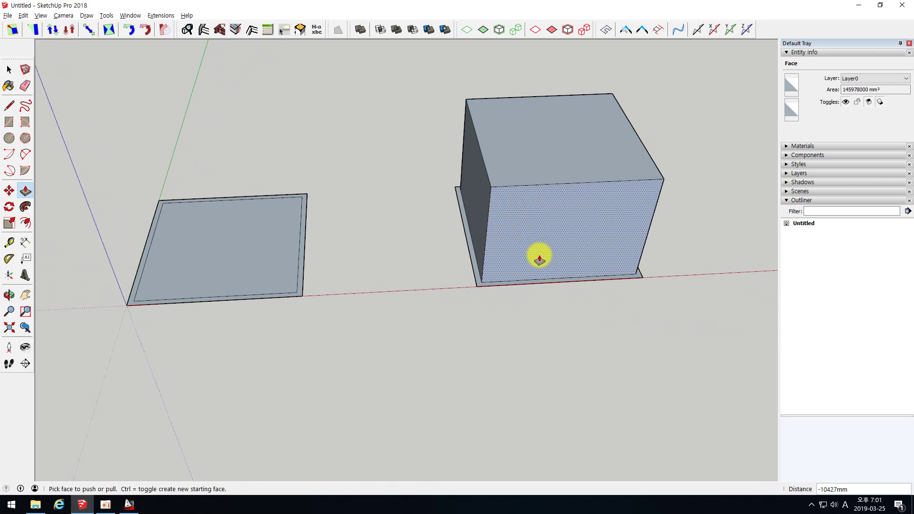
- Try pushing the top face of the extruded box, and undo it together with the box's extrusion
{"action": "middle_click_drag", "start_coordinate": [650, 139], "coordinate": [519, 152]}
{"action": "left_click", "coordinate": [544, 185]}
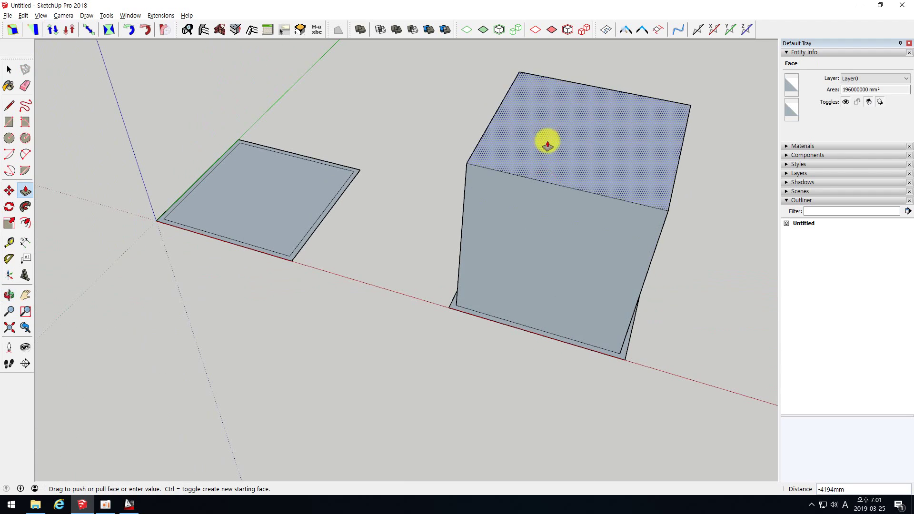
{"action": "left_click", "coordinate": [543, 214]}
{"action": "middle_click_drag", "start_coordinate": [544, 214], "coordinate": [643, 188]}
{"action": "key", "text": "ctrl+z"}
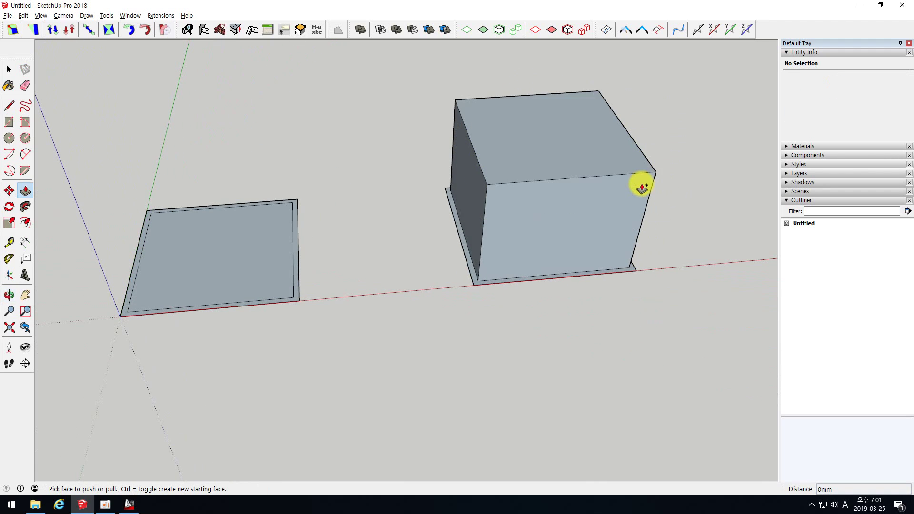
{"action": "key", "text": "ctrl+z"}
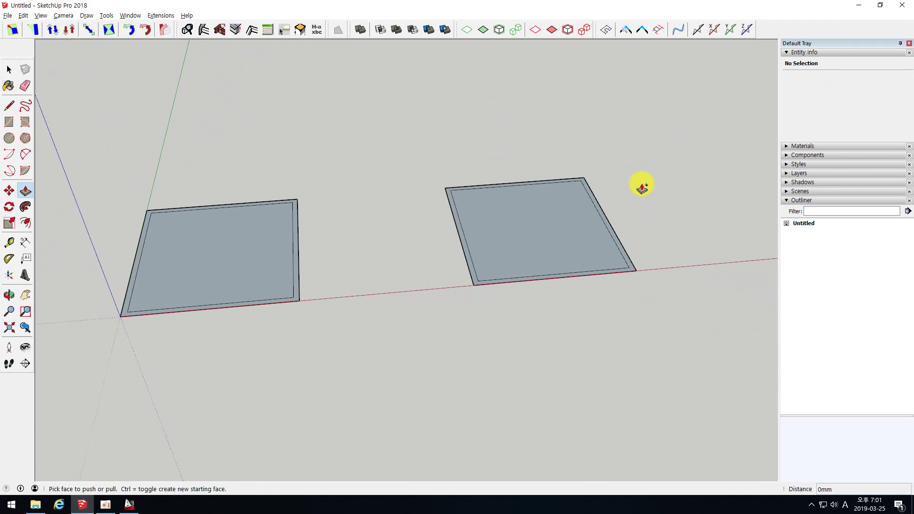
- Push/Pull the inner face of the copied square upward by about 6,553 mm, and undo the extrusion
{"action": "left_click", "coordinate": [538, 237]}
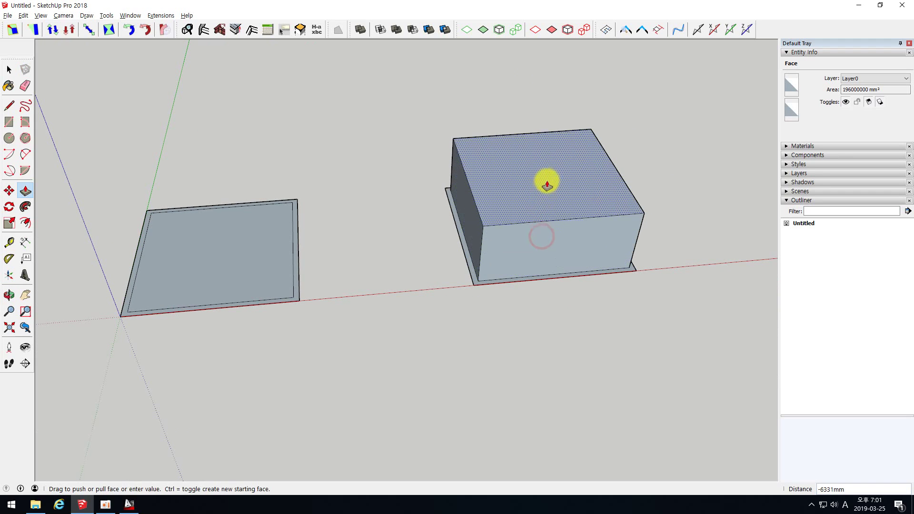
{"action": "left_click", "coordinate": [547, 182]}
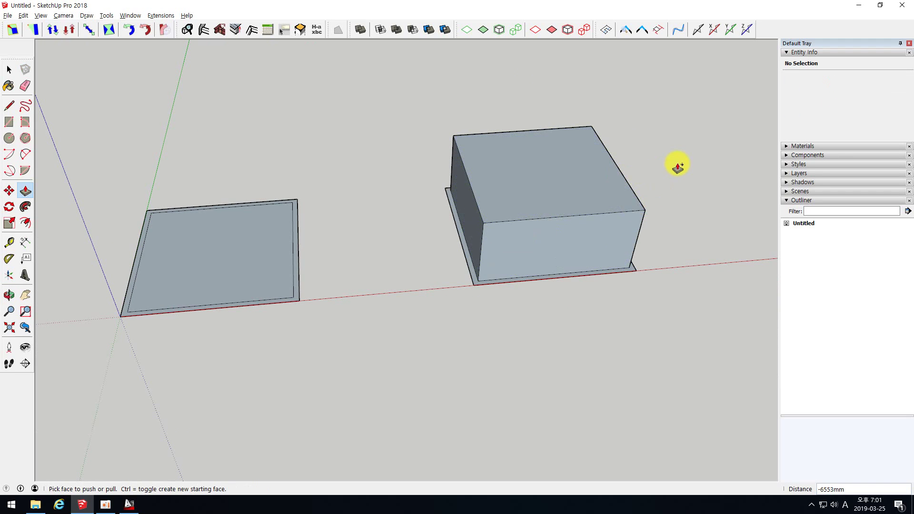
{"action": "key", "text": "ctrl+z"}
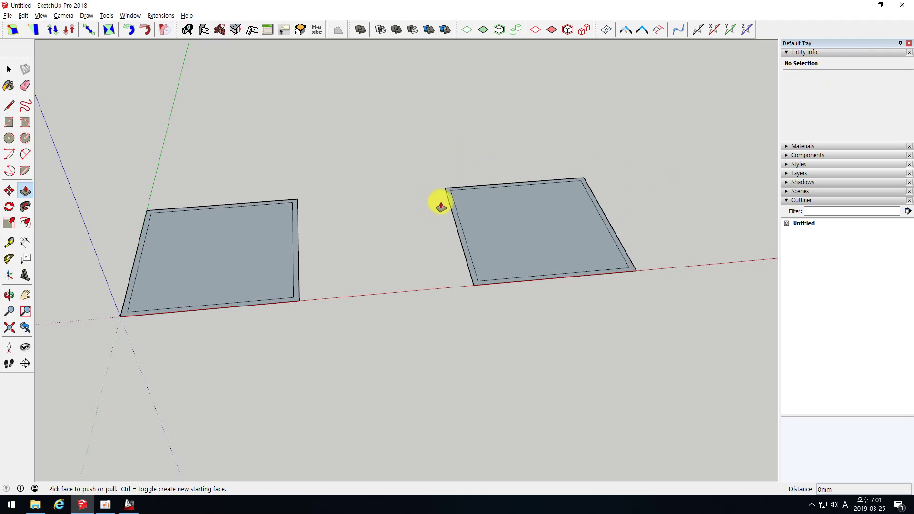
{"action": "middle_click_drag", "start_coordinate": [439, 204], "coordinate": [383, 198]}
{"action": "middle_click_drag", "start_coordinate": [402, 237], "coordinate": [351, 245]}
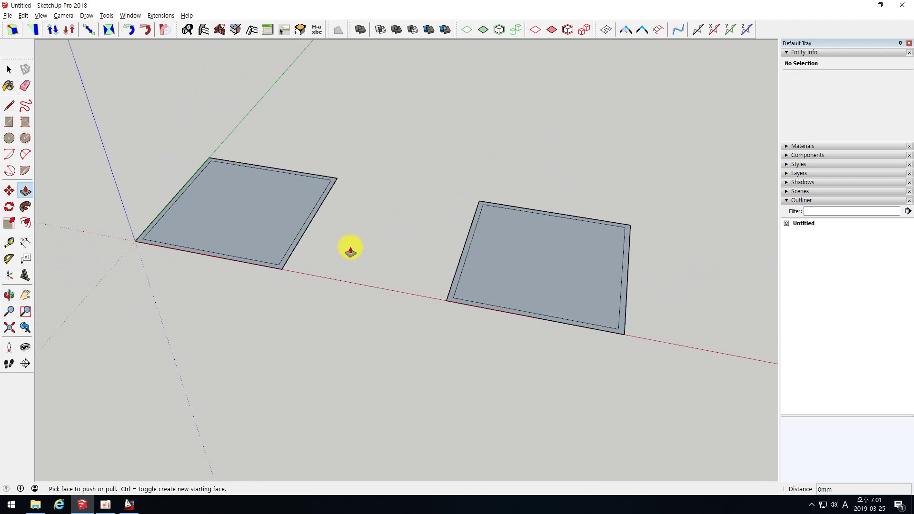
{"action": "left_click_drag", "start_coordinate": [496, 256], "coordinate": [503, 226]}
{"action": "key", "text": "Escape"}
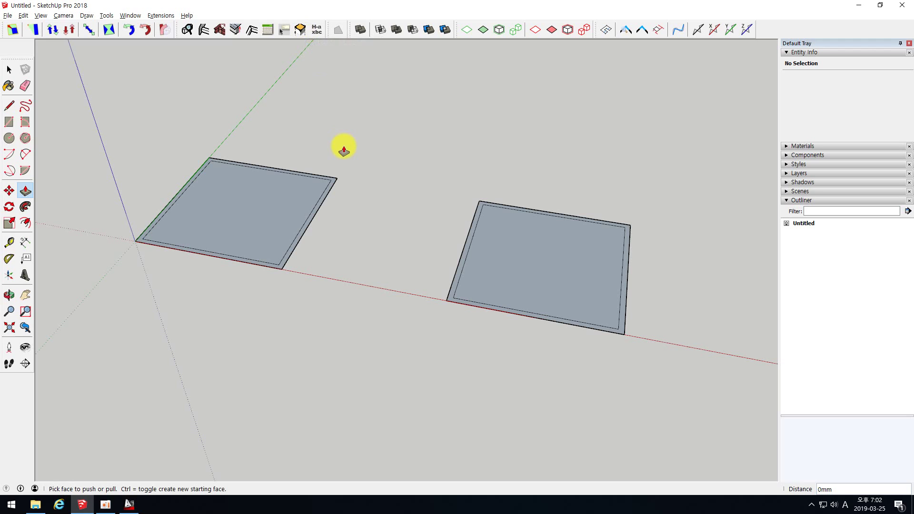
- Switch to the AutoCAD drawing and look at the foundation in section A
{"action": "key", "text": "space"}
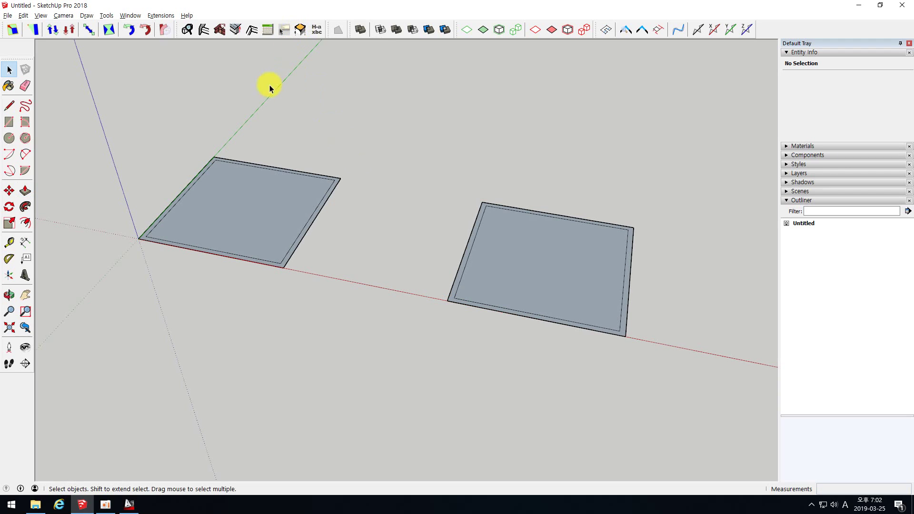
{"action": "scroll", "coordinate": [245, 128], "scroll_direction": "up", "scroll_amount": 2}
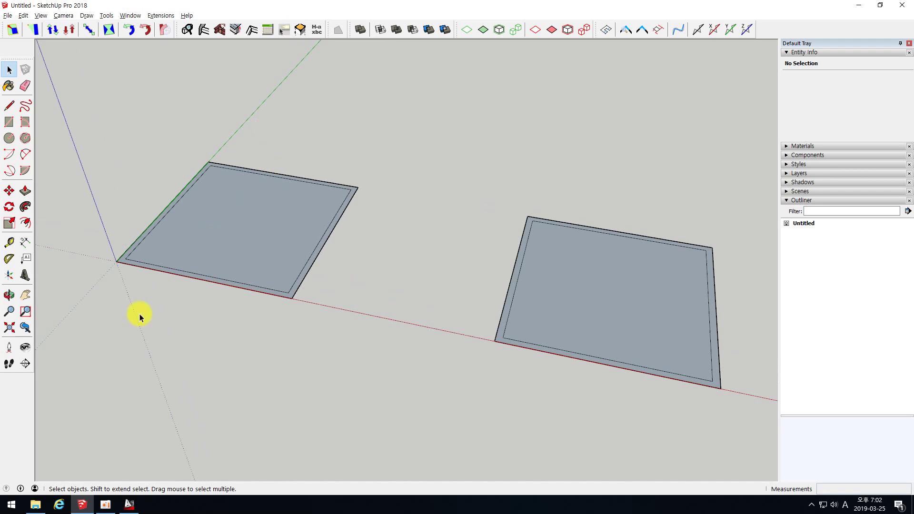
{"action": "left_click", "coordinate": [129, 504]}
{"action": "middle_click_drag", "start_coordinate": [739, 211], "coordinate": [553, 210]}
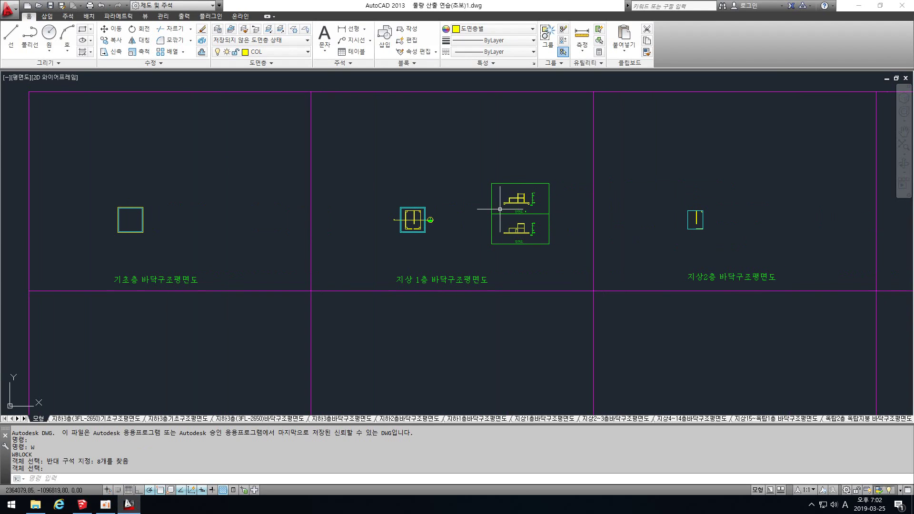
{"action": "scroll", "coordinate": [552, 210], "scroll_direction": "up", "scroll_amount": 10}
{"action": "middle_click_drag", "start_coordinate": [350, 215], "coordinate": [516, 218]}
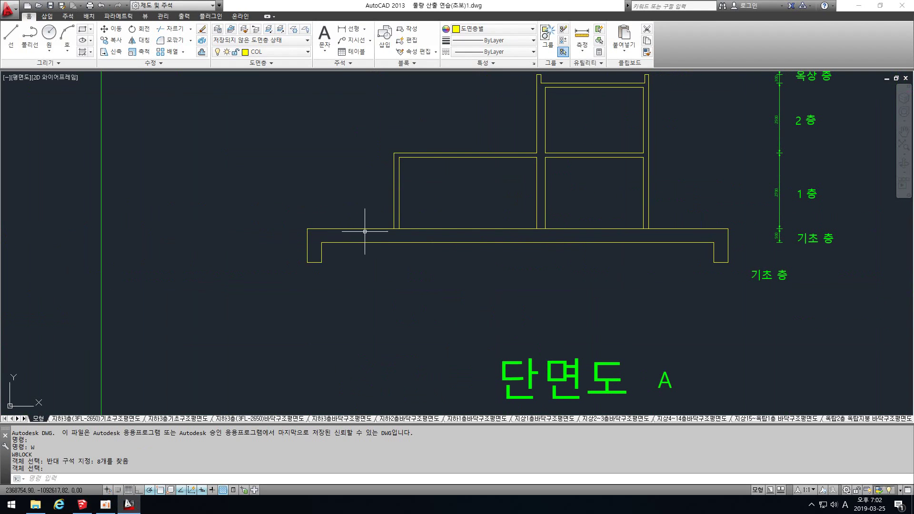
{"action": "middle_click_drag", "start_coordinate": [327, 247], "coordinate": [319, 247]}
- Try to measure the left footing in section A between its bottom outer corner and inner corner with DIST
{"action": "type", "text": "w"}
{"action": "key", "text": "Return"}
{"action": "type", "text": "di"}
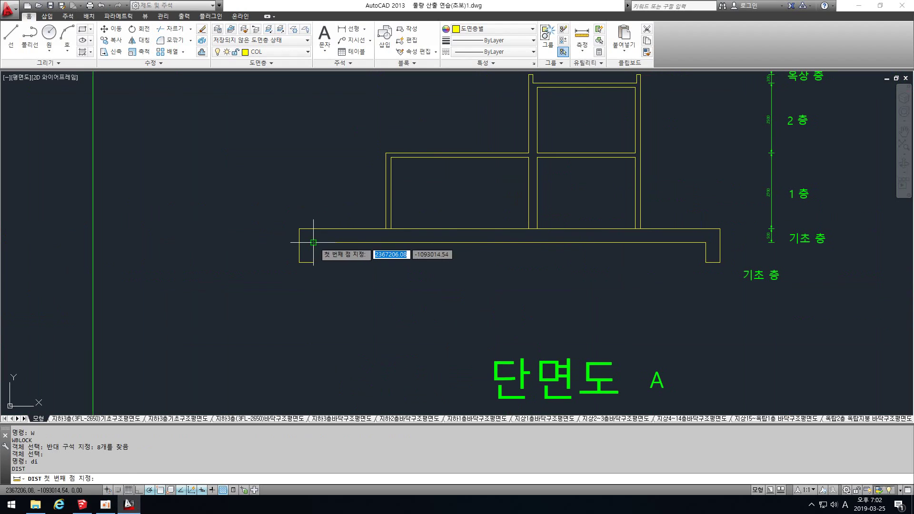
{"action": "key", "text": "Return"}
{"action": "left_click", "coordinate": [313, 243]}
{"action": "key", "text": "Escape"}
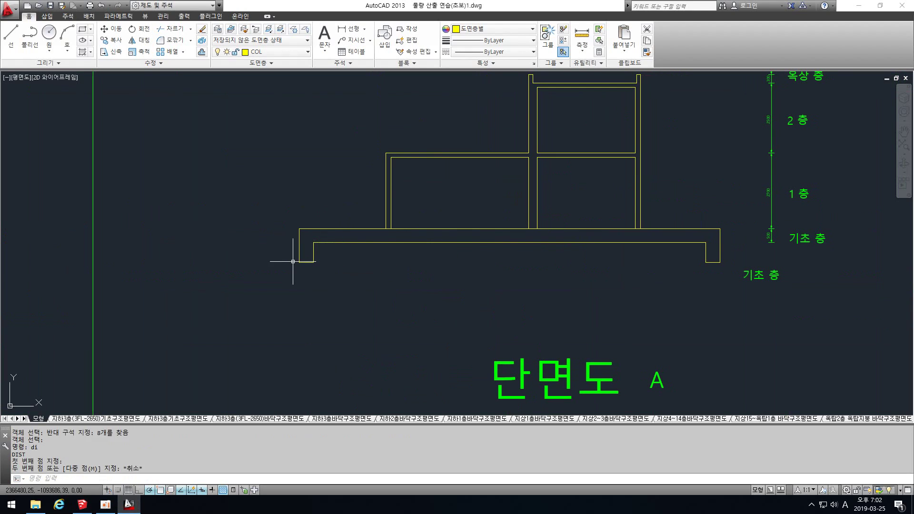
{"action": "key", "text": "Return"}
{"action": "left_click", "coordinate": [299, 262]}
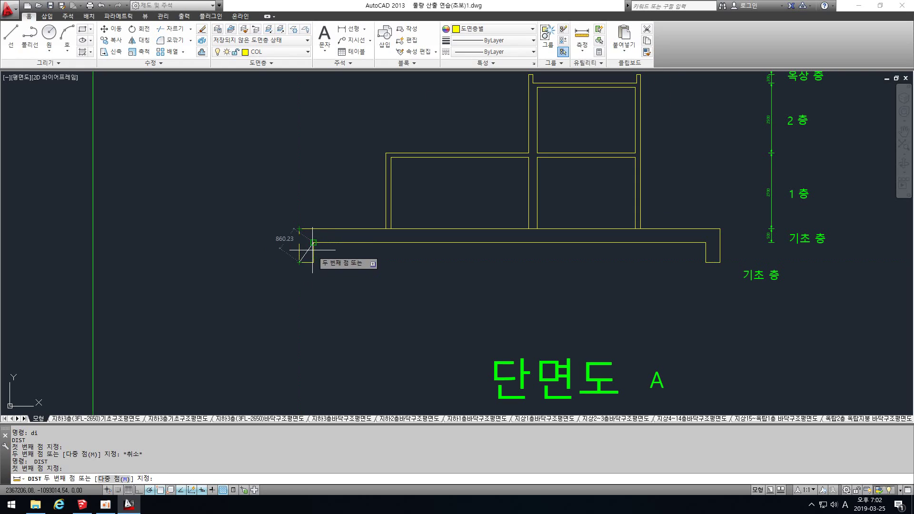
{"action": "scroll", "coordinate": [313, 247], "scroll_direction": "up", "scroll_amount": 4}
{"action": "key", "text": "Escape"}
- Try drawing a line from the inner corner of the left footing in section A, and undo it
{"action": "type", "text": "l"}
{"action": "key", "text": "Return"}
{"action": "left_click", "coordinate": [312, 232]}
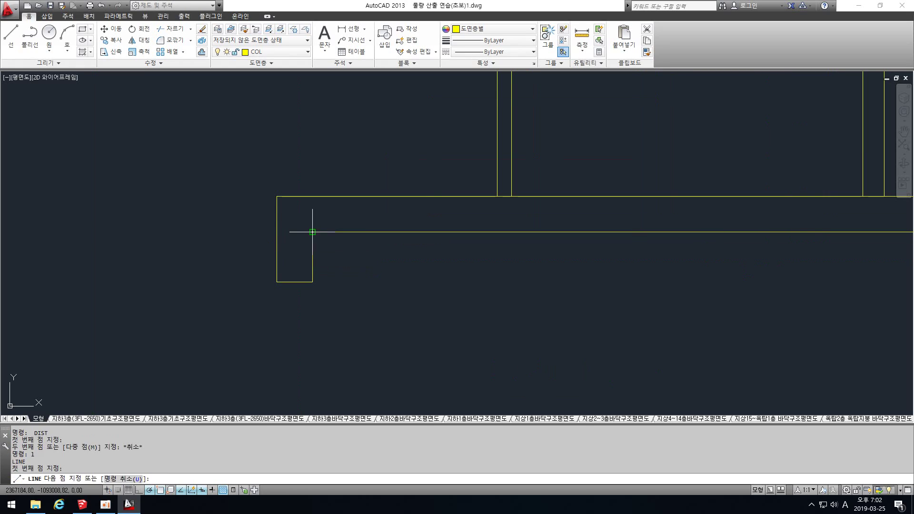
{"action": "scroll", "coordinate": [277, 231], "scroll_direction": "down", "scroll_amount": 4}
{"action": "key", "text": "Escape"}
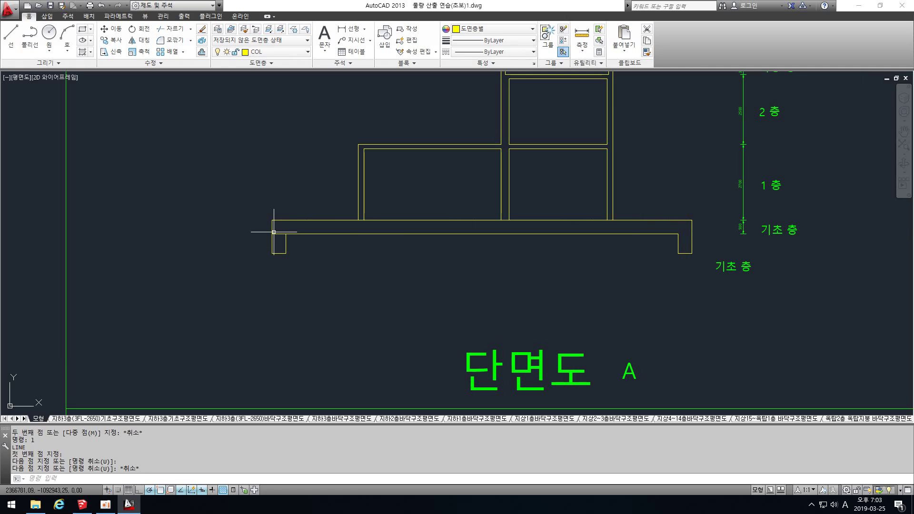
{"action": "key", "text": "ctrl+z"}
{"action": "key", "text": "ctrl+z"}
- Draw a vertical line from the left footing's inner corner up to the slab's top edge, and undo it
{"action": "type", "text": "l"}
{"action": "key", "text": "space"}
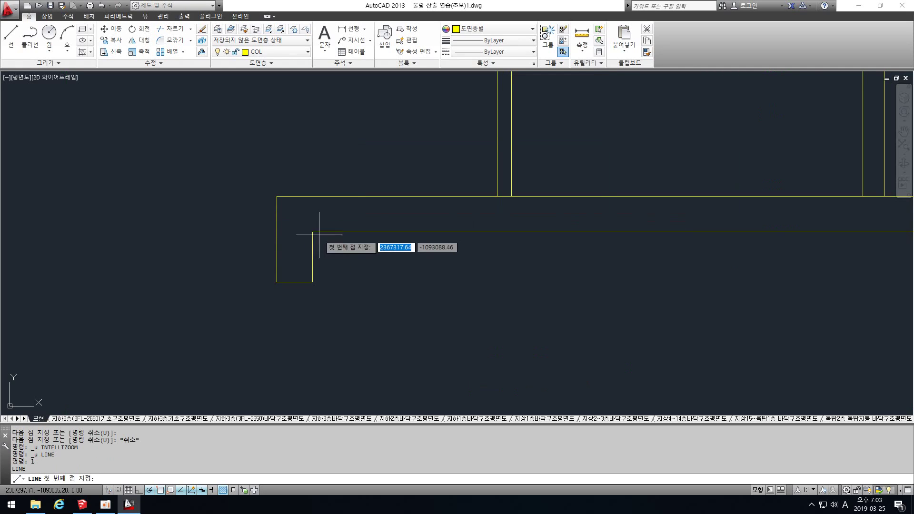
{"action": "left_click", "coordinate": [312, 232]}
{"action": "left_click", "coordinate": [312, 197]}
{"action": "key", "text": "Escape"}
{"action": "scroll", "coordinate": [287, 216], "scroll_direction": "down", "scroll_amount": 2}
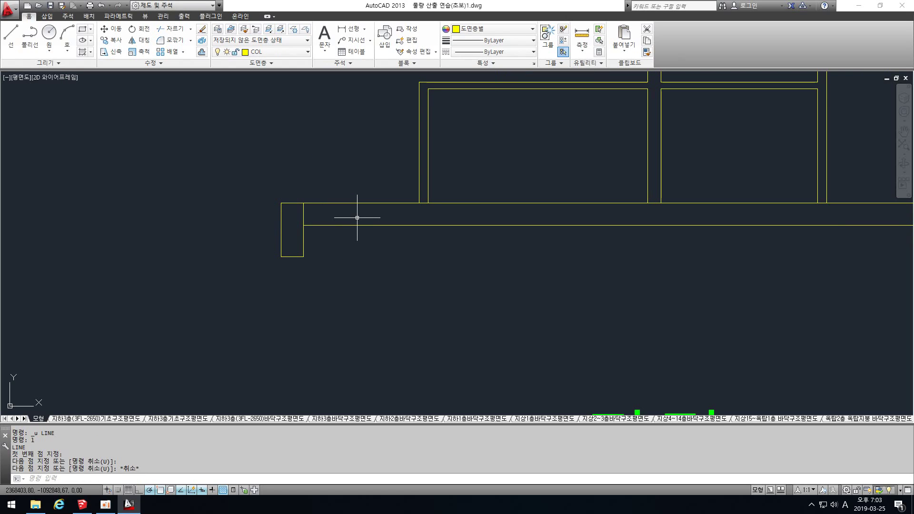
{"action": "key", "text": "ctrl+z"}
{"action": "key", "text": "ctrl+z"}
{"action": "key", "text": "Escape"}
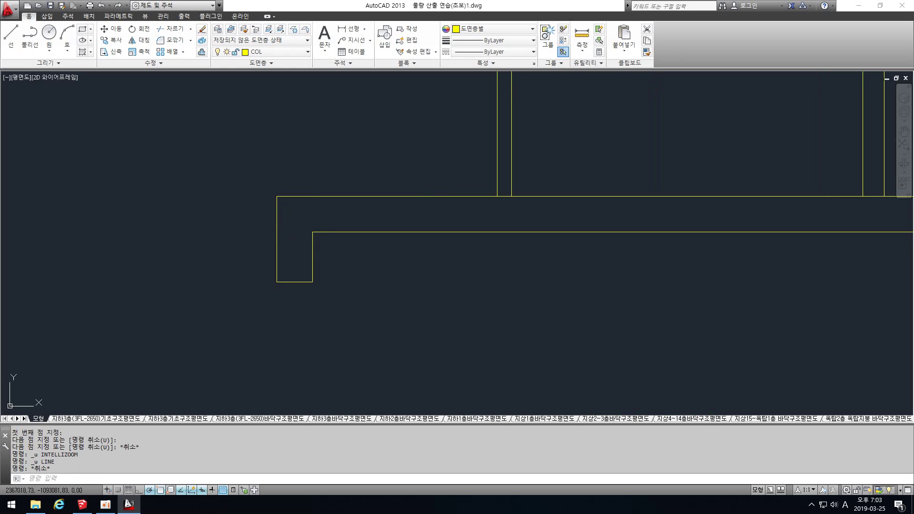
- Check the left footing's full height with DIST, starting from its bottom outer corner
{"action": "type", "text": "di"}
{"action": "key", "text": "Return"}
{"action": "left_click", "coordinate": [277, 282]}
{"action": "key", "text": "Escape"}
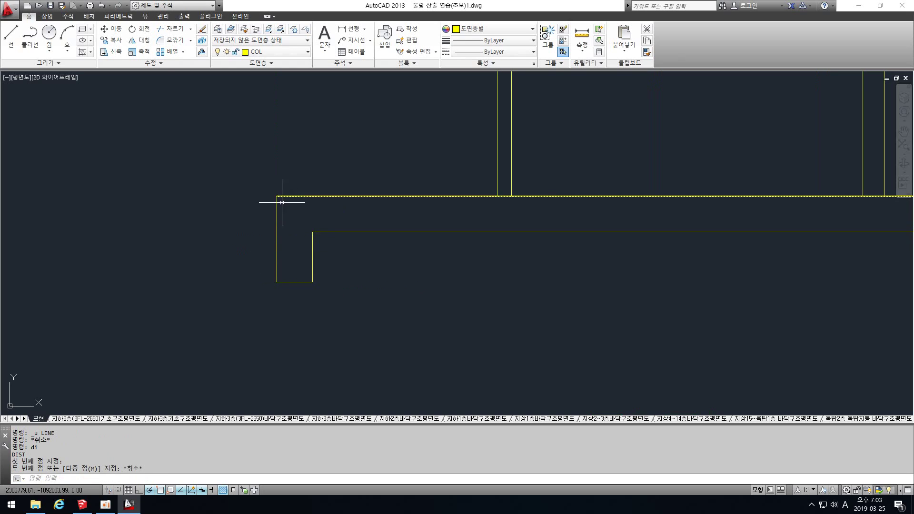
{"action": "scroll", "coordinate": [299, 221], "scroll_direction": "down", "scroll_amount": 5}
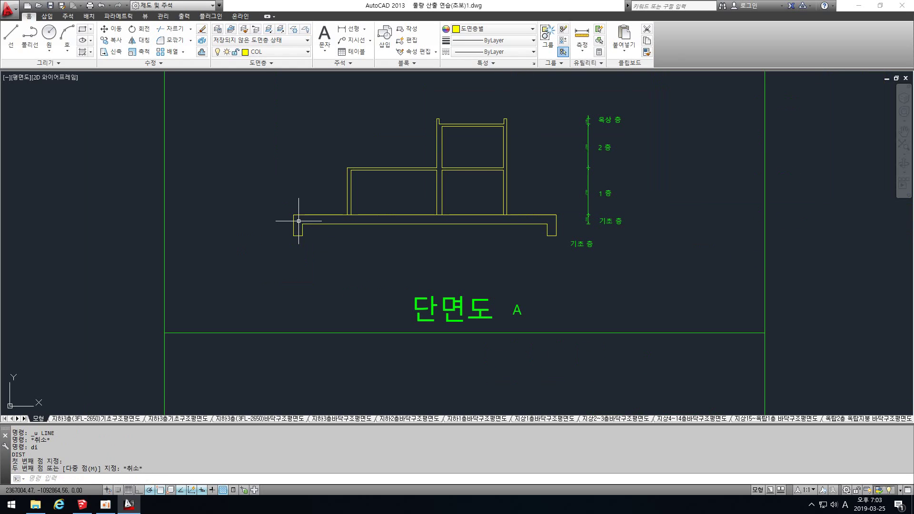
- Switch to SketchUp, select the border face between the first square's outlines, and briefly open the BST Solid From FootPrint settings
{"action": "left_click", "coordinate": [83, 505]}
{"action": "scroll", "coordinate": [141, 224], "scroll_direction": "up", "scroll_amount": 3}
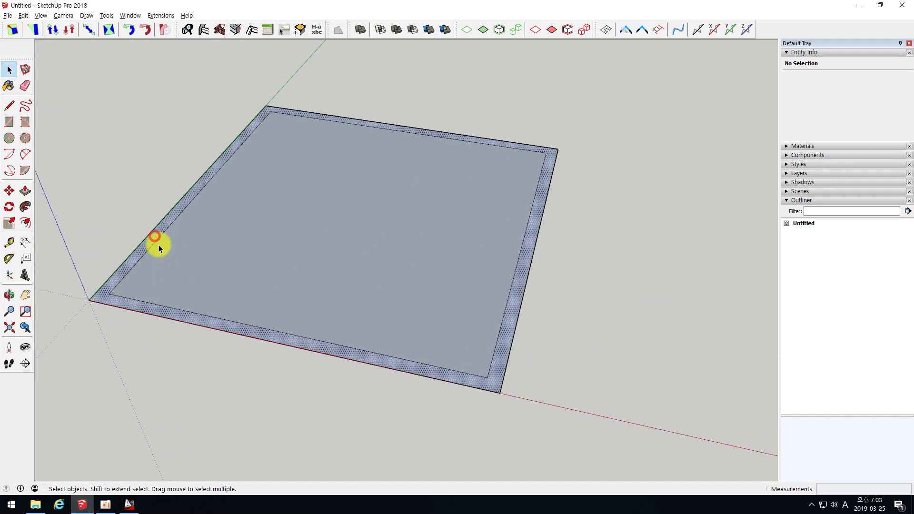
{"action": "left_click", "coordinate": [157, 259]}
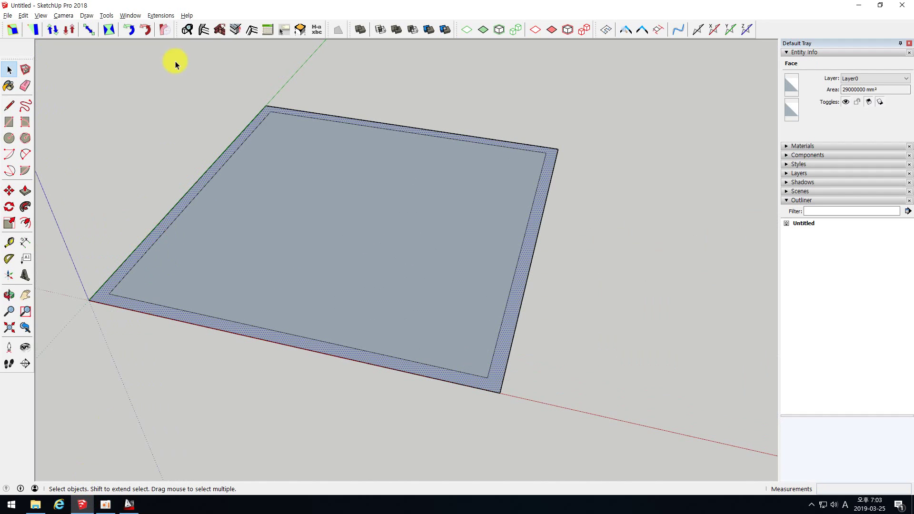
{"action": "left_click", "coordinate": [300, 30]}
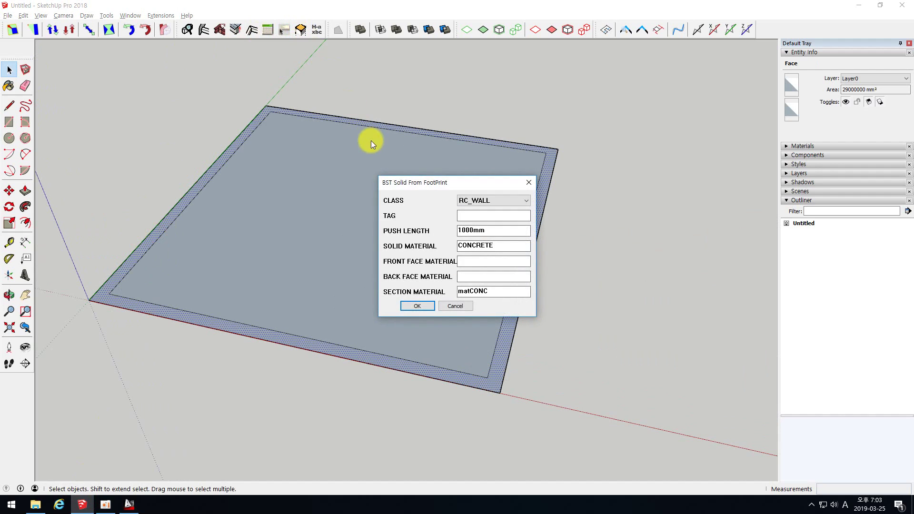
{"action": "left_click", "coordinate": [529, 182]}
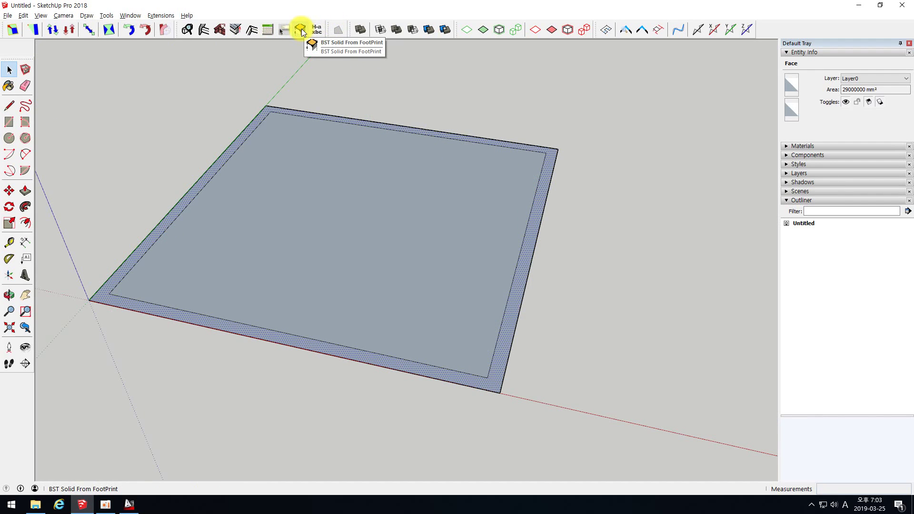
- Create a BST solid from the border face with class RC_FOOTING and a push length of 1200 mm
{"action": "left_click", "coordinate": [301, 30]}
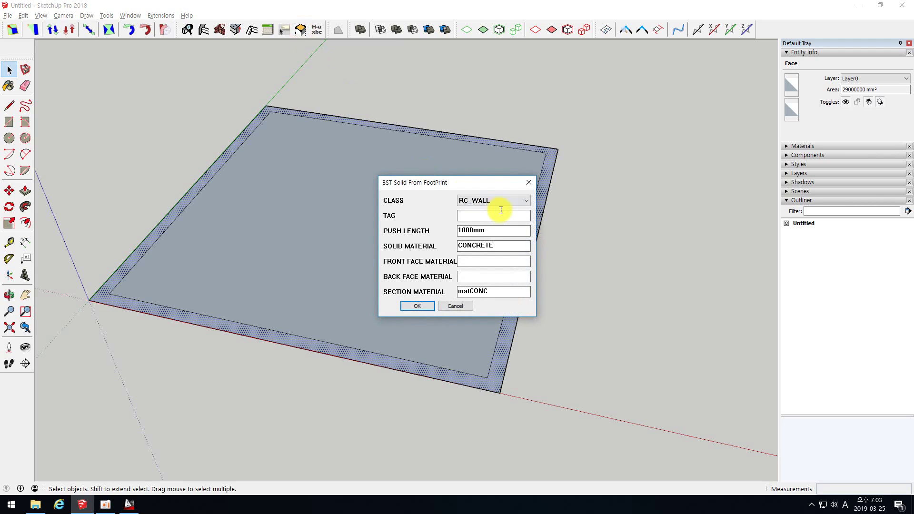
{"action": "left_click", "coordinate": [528, 201]}
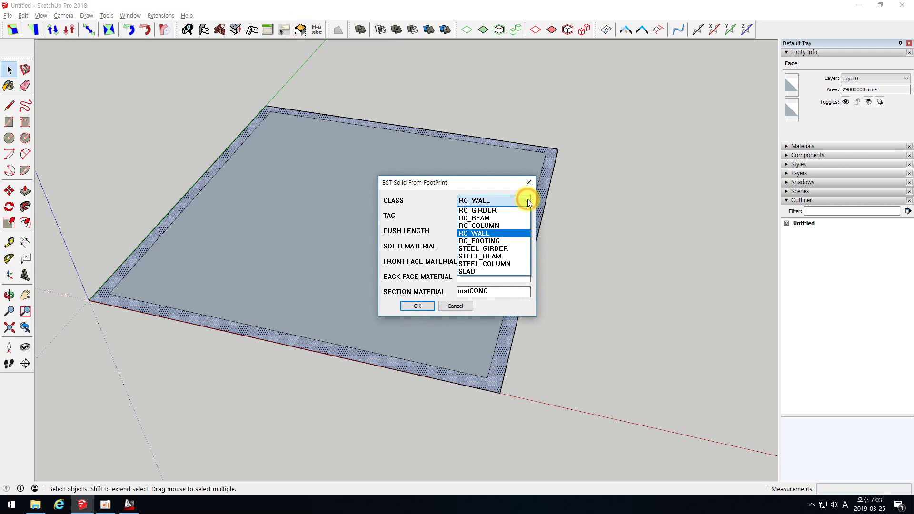
{"action": "left_click", "coordinate": [484, 241]}
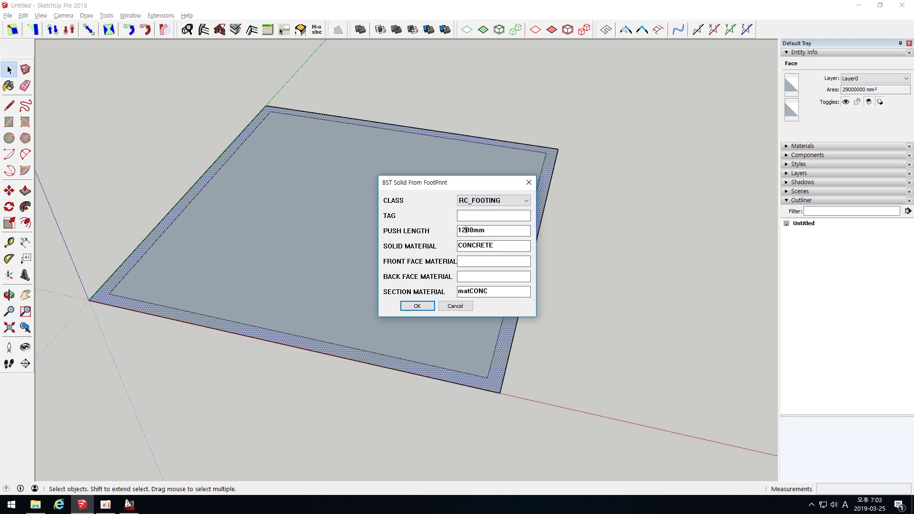
{"action": "left_click", "coordinate": [418, 305]}
- Add a vertical dimension to the footing solid's height at its corner on the origin
{"action": "key", "text": "o"}
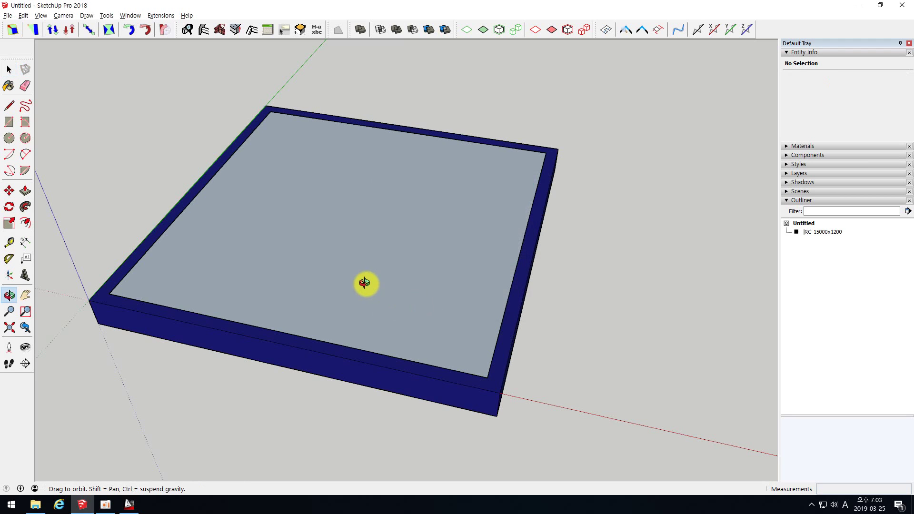
{"action": "left_click_drag", "start_coordinate": [364, 283], "coordinate": [265, 202]}
{"action": "mouse_move", "coordinate": [347, 281]}
{"action": "left_mouse_down"}
{"action": "mouse_move", "coordinate": [271, 24]}
{"action": "mouse_move", "coordinate": [275, 236]}
{"action": "mouse_move", "coordinate": [333, 290]}
{"action": "left_mouse_up"}
{"action": "key", "text": "space"}
{"action": "middle_click_drag", "start_coordinate": [333, 290], "coordinate": [322, 278]}
{"action": "left_click", "coordinate": [25, 243]}
{"action": "scroll", "coordinate": [527, 292], "scroll_direction": "down", "scroll_amount": 2}
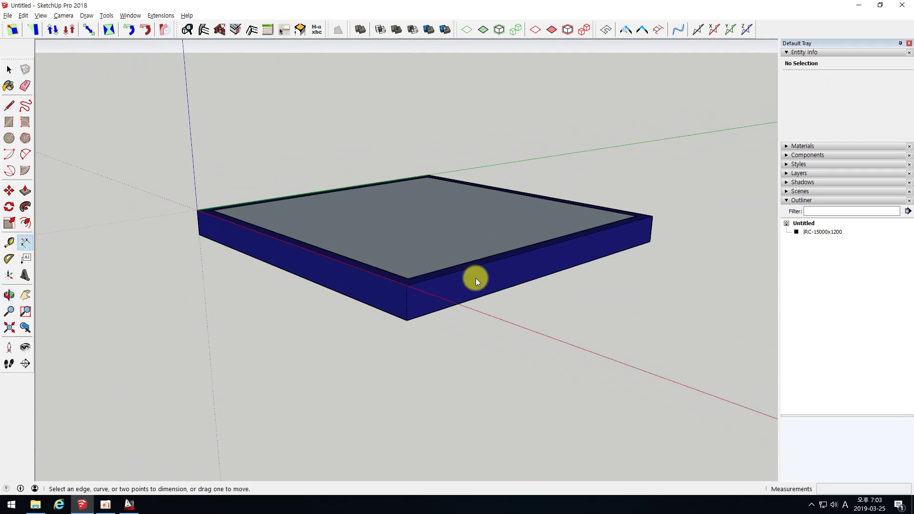
{"action": "scroll", "coordinate": [171, 214], "scroll_direction": "up", "scroll_amount": 2}
{"action": "left_click", "coordinate": [170, 195]}
{"action": "left_click", "coordinate": [173, 233]}
{"action": "scroll", "coordinate": [123, 243], "scroll_direction": "down", "scroll_amount": 2}
{"action": "left_click", "coordinate": [123, 242]}
{"action": "key", "text": "space"}
- Delete the face enclosed by the footing solid, and undo the deletion
{"action": "key", "text": "o"}
{"action": "left_click_drag", "start_coordinate": [160, 227], "coordinate": [320, 298]}
{"action": "key", "text": "space"}
{"action": "left_click", "coordinate": [417, 221]}
{"action": "key", "text": "o"}
{"action": "left_click_drag", "start_coordinate": [417, 222], "coordinate": [415, 238]}
{"action": "key", "text": "space"}
{"action": "key", "text": "Delete"}
{"action": "mouse_move", "coordinate": [421, 238]}
{"action": "middle_mouse_down"}
{"action": "mouse_move", "coordinate": [427, 244]}
{"action": "mouse_move", "coordinate": [410, 237]}
{"action": "mouse_move", "coordinate": [415, 250]}
{"action": "middle_mouse_up"}
{"action": "key", "text": "ctrl+z"}
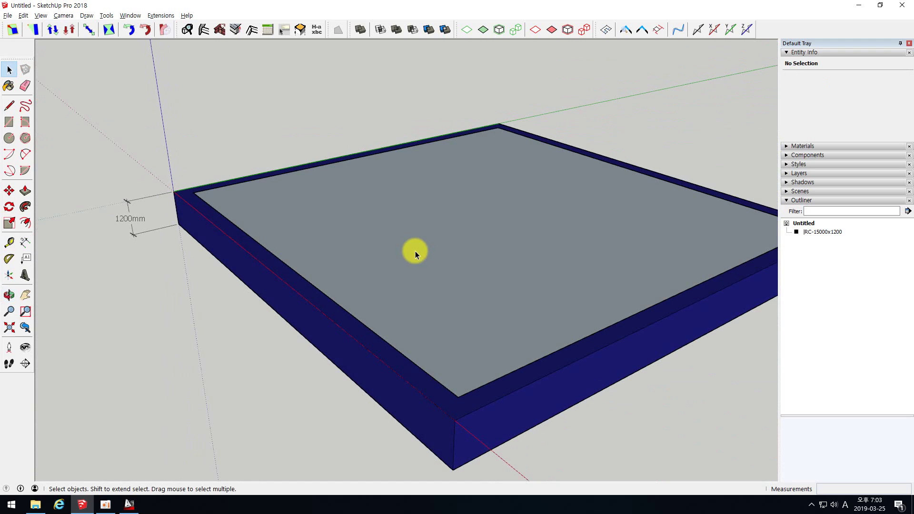
- Switch to AutoCAD and measure the slab thickness in section A from the left footing's inner corner to the top edge
{"action": "left_click", "coordinate": [129, 504]}
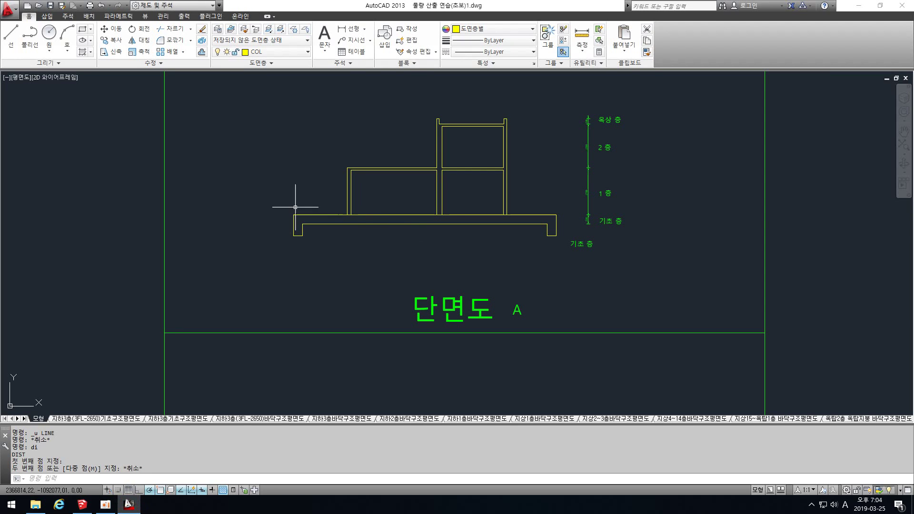
{"action": "scroll", "coordinate": [295, 207], "scroll_direction": "up", "scroll_amount": 8}
{"action": "type", "text": "di"}
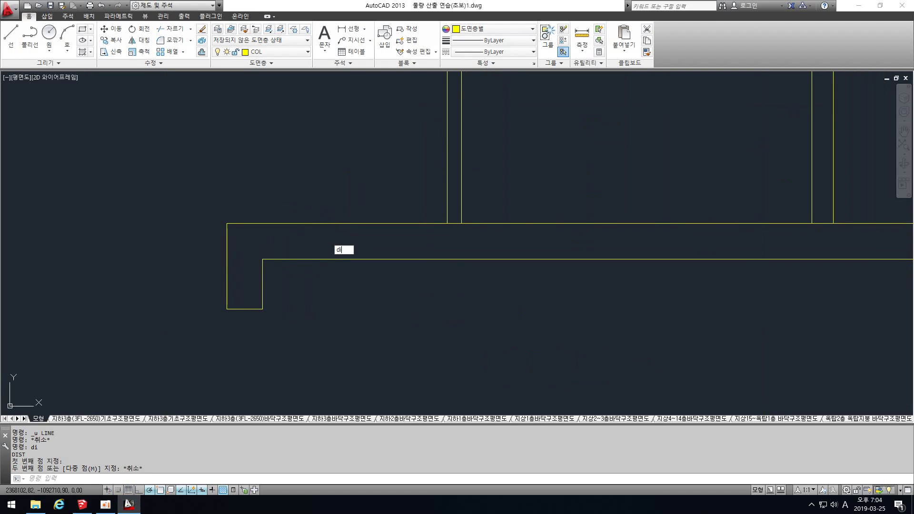
{"action": "key", "text": "Return"}
{"action": "left_click", "coordinate": [262, 259]}
{"action": "left_click", "coordinate": [262, 224]}
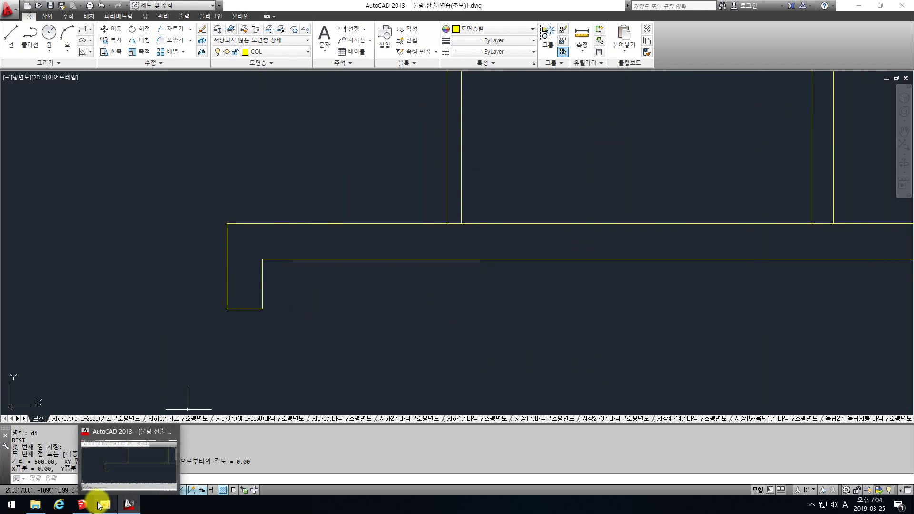
- Switch to SketchUp and create a BST solid from the inner face with class RC_FOOTING and a push length of 500 mm
{"action": "left_click", "coordinate": [82, 504]}
{"action": "left_click", "coordinate": [374, 214]}
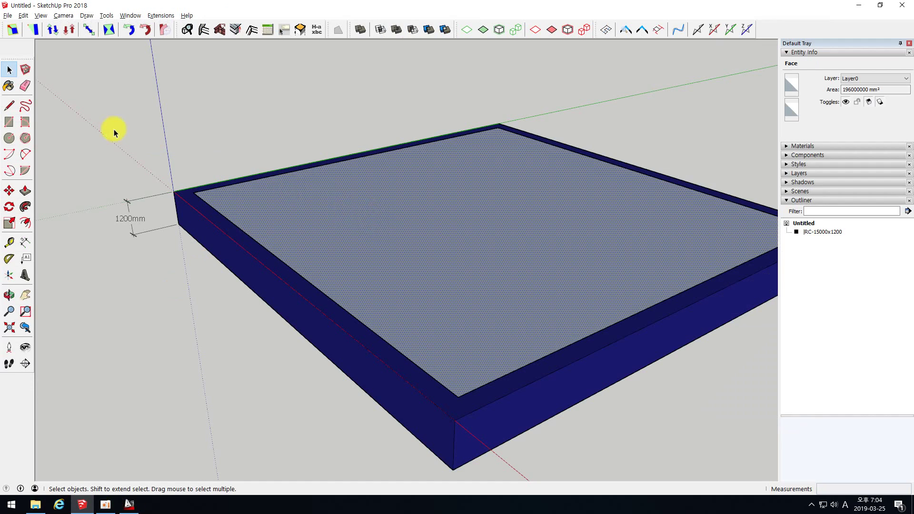
{"action": "left_click", "coordinate": [300, 31]}
{"action": "left_click", "coordinate": [494, 200]}
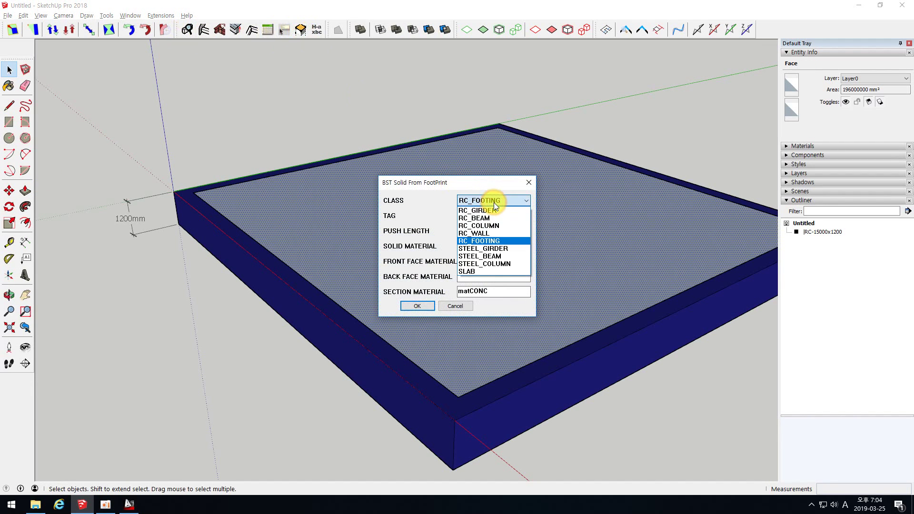
{"action": "left_click", "coordinate": [470, 241]}
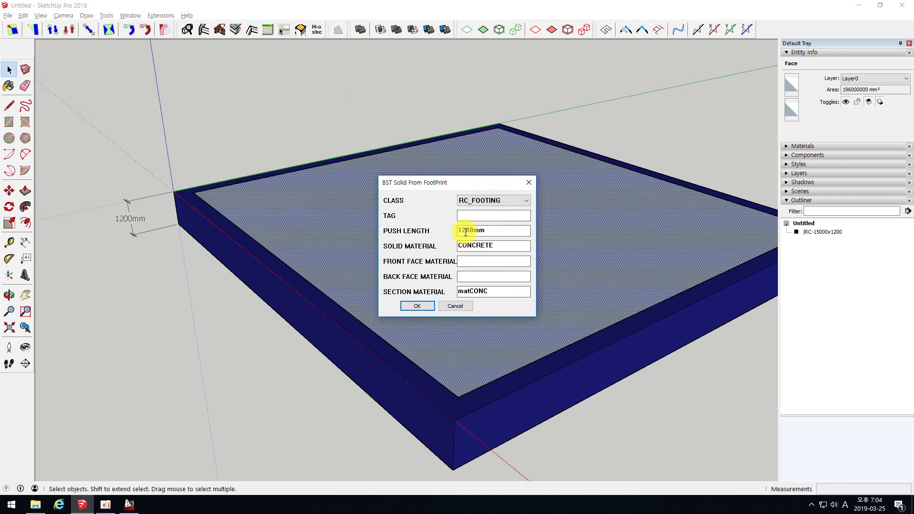
{"action": "type", "text": "5"}
{"action": "key", "text": "Return"}
{"action": "mouse_move", "coordinate": [446, 301]}
{"action": "middle_mouse_down"}
{"action": "mouse_move", "coordinate": [379, 133]}
{"action": "mouse_move", "coordinate": [238, 96]}
{"action": "mouse_move", "coordinate": [204, 115]}
{"action": "mouse_move", "coordinate": [391, 211]}
{"action": "mouse_move", "coordinate": [195, 159]}
{"action": "middle_mouse_up"}
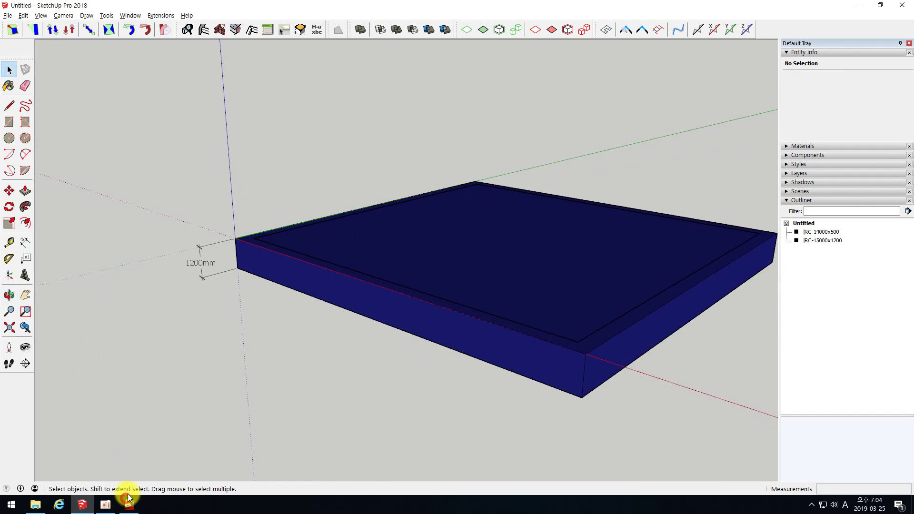
- Switch to AutoCAD and draw vertical lines in section A separating both end footings from the slab
{"action": "key", "text": "alt+Tab"}
{"action": "scroll", "coordinate": [333, 248], "scroll_direction": "down", "scroll_amount": 3}
{"action": "scroll", "coordinate": [333, 248], "scroll_direction": "up", "scroll_amount": 3}
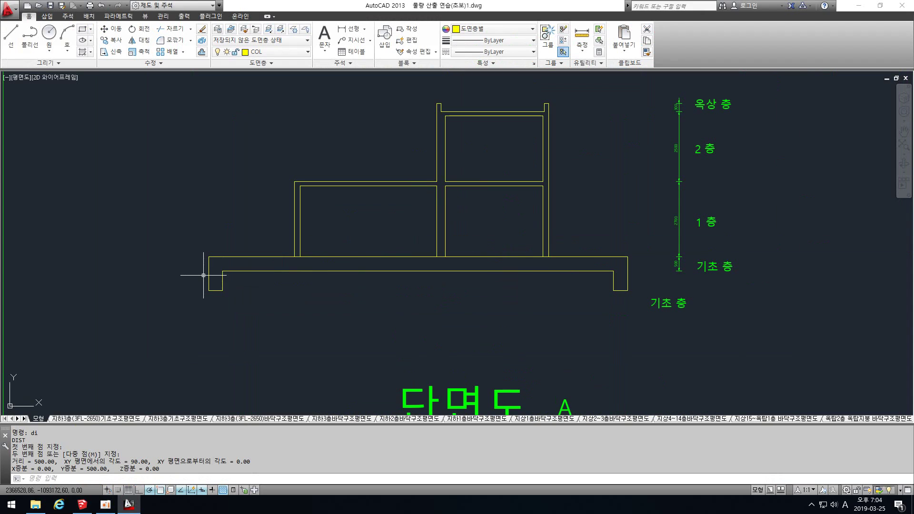
{"action": "scroll", "coordinate": [218, 274], "scroll_direction": "up", "scroll_amount": 2}
{"action": "key", "text": "alt+Tab"}
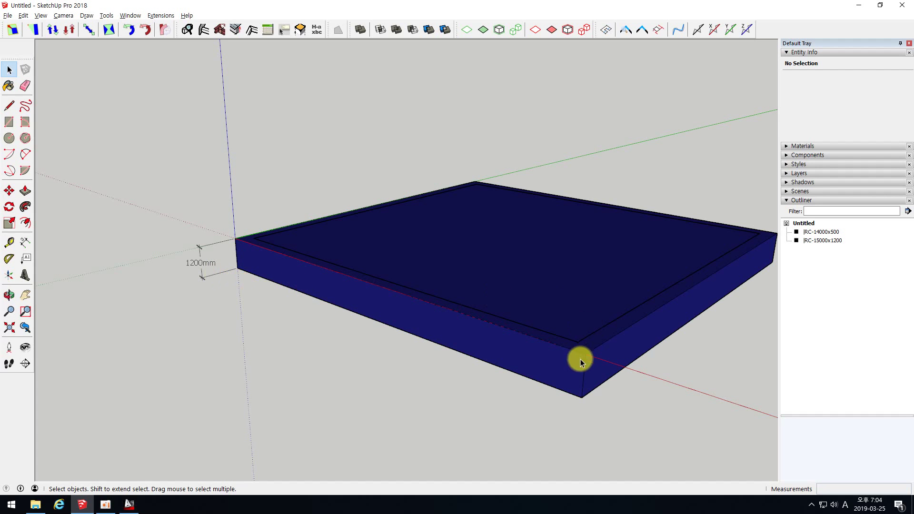
{"action": "key", "text": "alt+Tab"}
{"action": "scroll", "coordinate": [219, 257], "scroll_direction": "up", "scroll_amount": 3}
{"action": "left_click", "coordinate": [196, 266]}
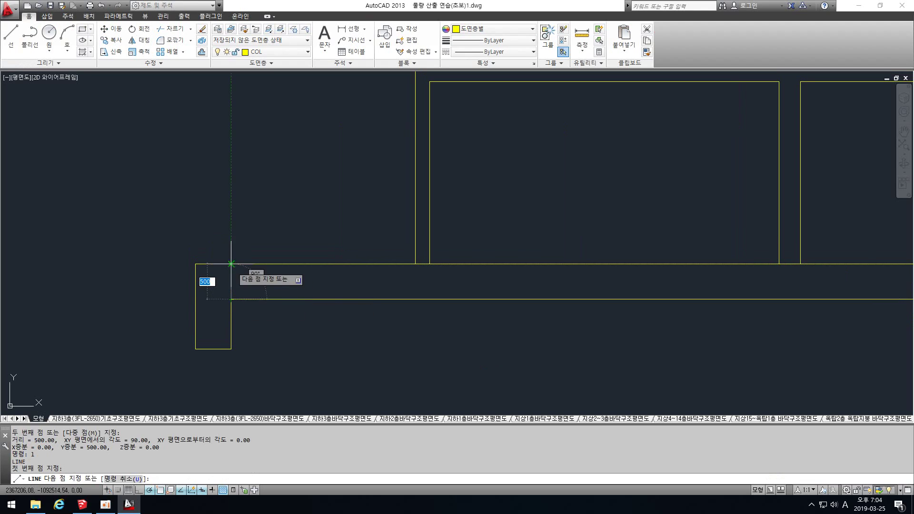
{"action": "scroll", "coordinate": [209, 257], "scroll_direction": "down", "scroll_amount": 2}
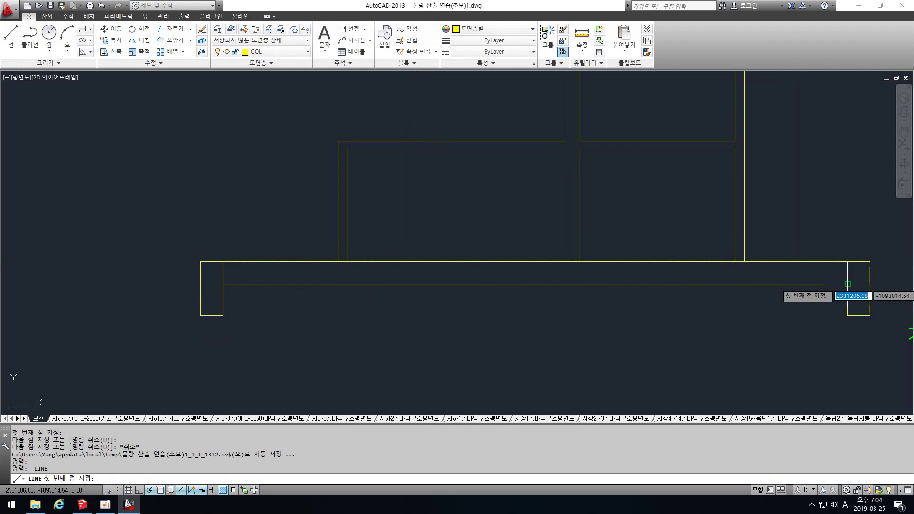
{"action": "left_click", "coordinate": [847, 261]}
{"action": "key", "text": "Escape"}
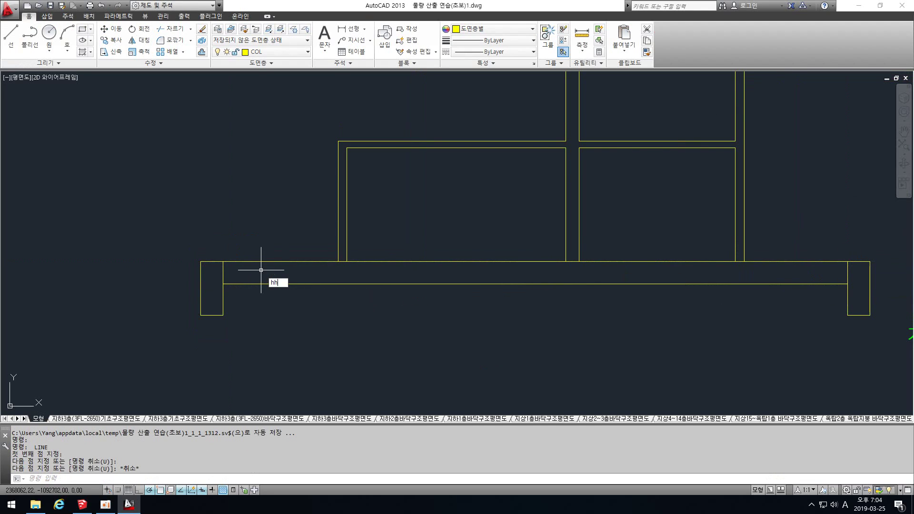
- Fill both end footings in section A with the magenta solid and HEX hatch at scale 50
{"action": "type", "text": "hh2"}
{"action": "key", "text": "Return"}
{"action": "left_click", "coordinate": [167, 335]}
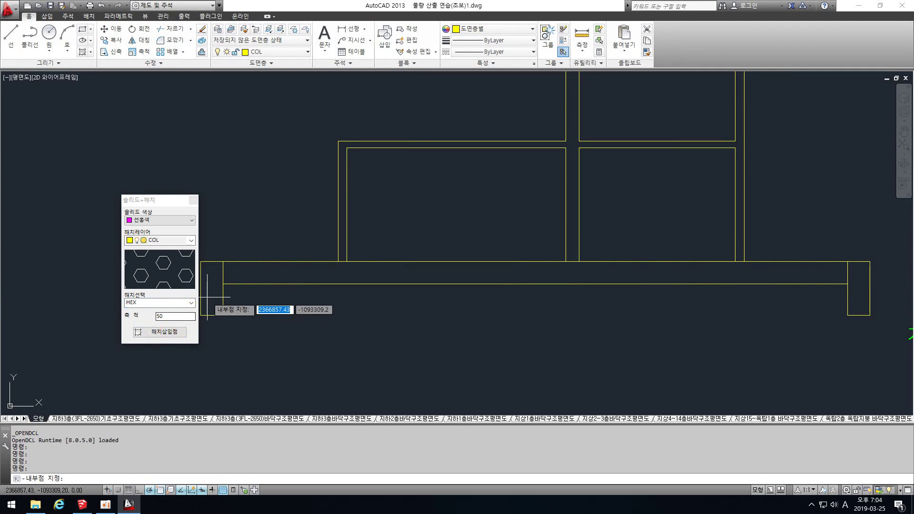
{"action": "left_click", "coordinate": [211, 292]}
{"action": "left_click", "coordinate": [873, 298]}
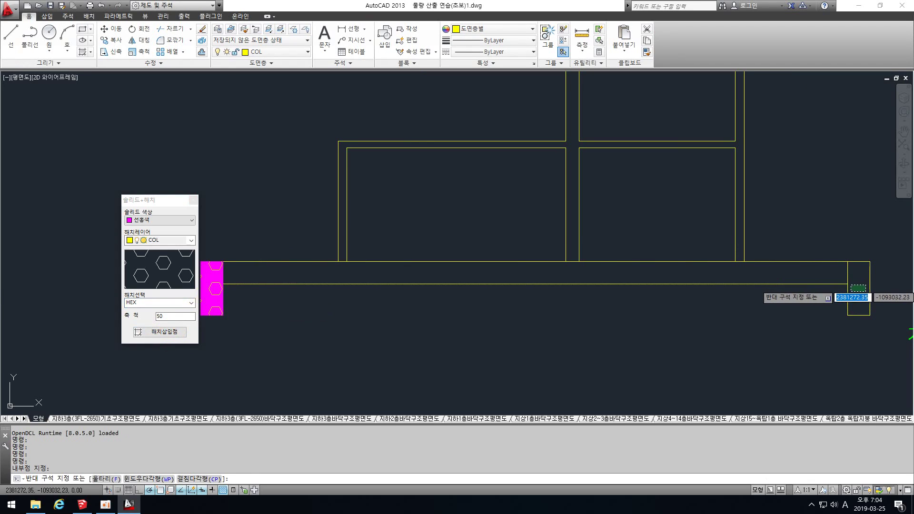
{"action": "key", "text": "Escape"}
{"action": "key", "text": "Return"}
{"action": "left_click", "coordinate": [858, 290]}
{"action": "key", "text": "Escape"}
{"action": "scroll", "coordinate": [596, 266], "scroll_direction": "down", "scroll_amount": 2}
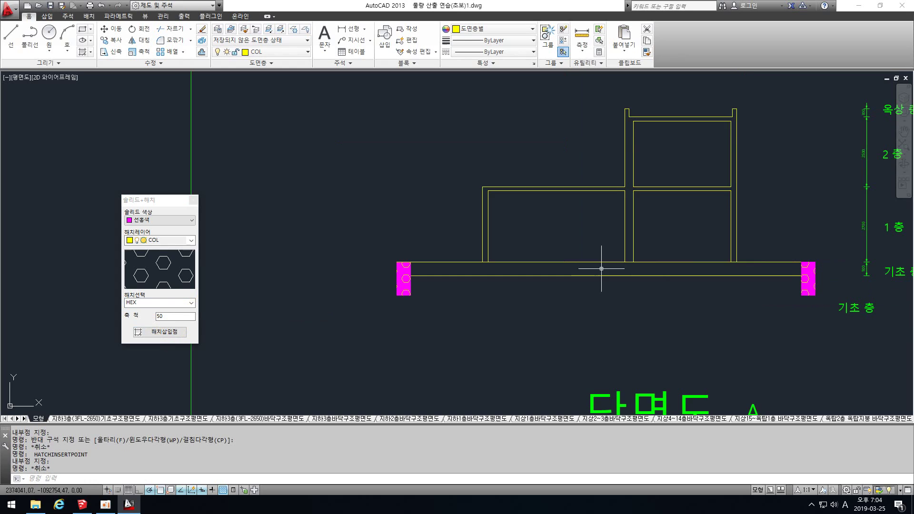
- Switch to SketchUp and select the inner slab solid to inspect it inside the footing border
{"action": "left_click", "coordinate": [82, 505]}
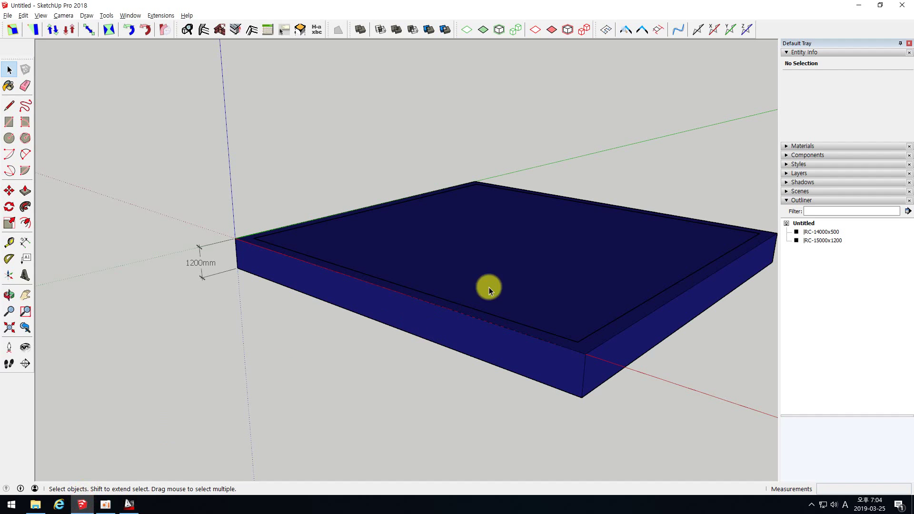
{"action": "left_click", "coordinate": [561, 271]}
{"action": "middle_click_drag", "start_coordinate": [561, 271], "coordinate": [219, 359]}
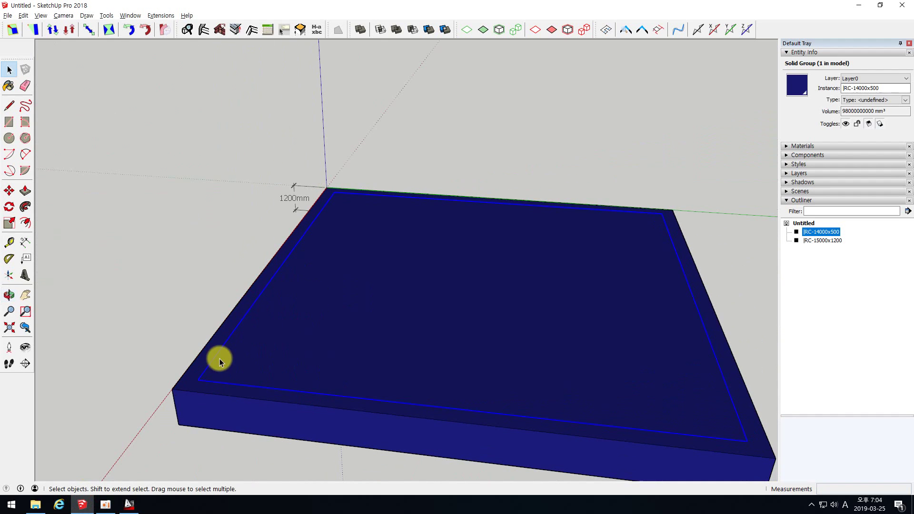
- Switch to AutoCAD and fill the slab strip between the footings in section A with the magenta solid and HEX hatch at scale 50
{"action": "left_click", "coordinate": [129, 504]}
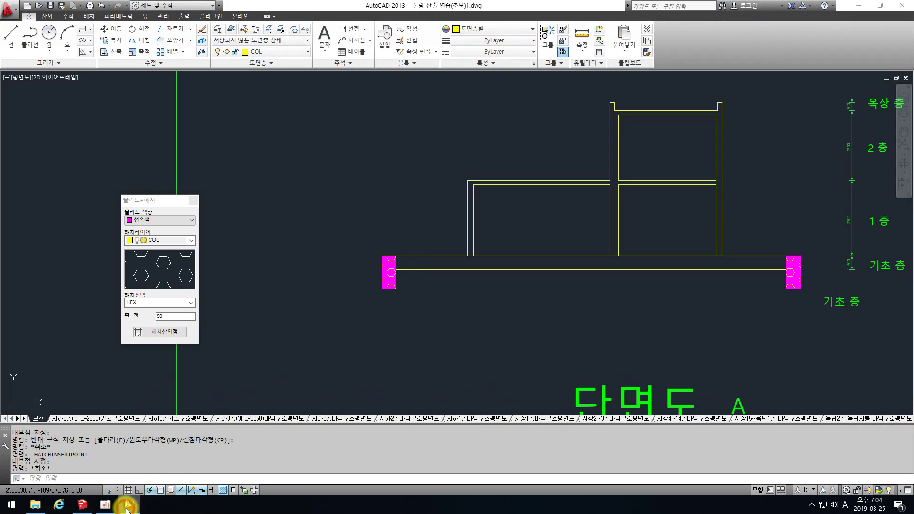
{"action": "middle_click_drag", "start_coordinate": [427, 277], "coordinate": [276, 270]}
{"action": "left_click", "coordinate": [177, 336]}
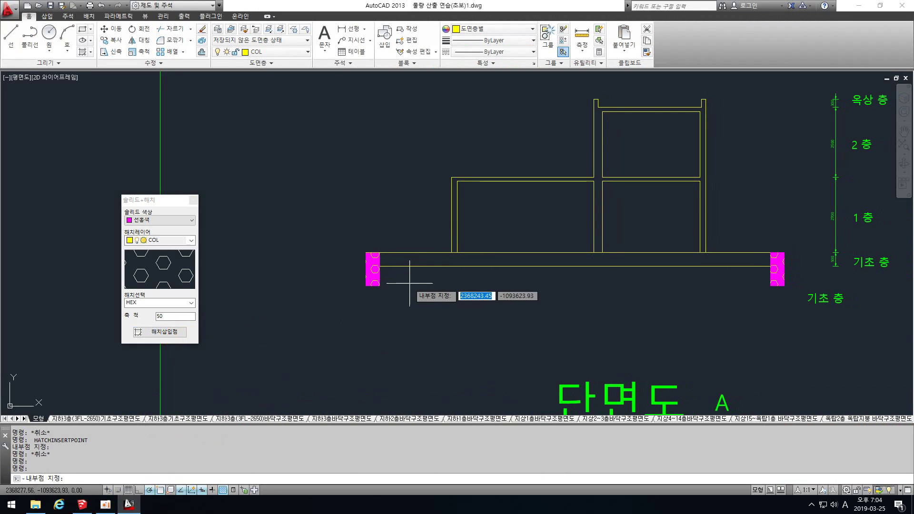
{"action": "left_click", "coordinate": [447, 261]}
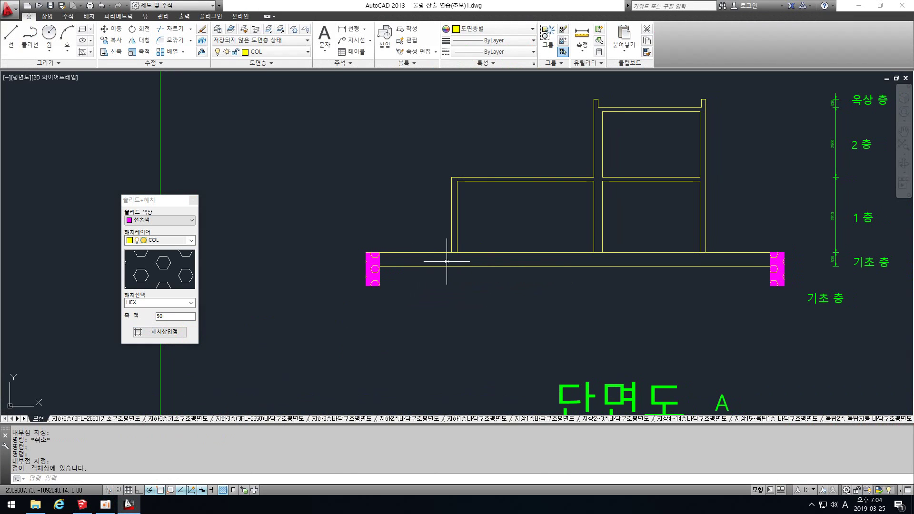
{"action": "left_click", "coordinate": [440, 259]}
{"action": "key", "text": "Escape"}
{"action": "key", "text": "space"}
{"action": "left_click", "coordinate": [437, 259]}
{"action": "key", "text": "space"}
{"action": "left_click", "coordinate": [439, 260]}
{"action": "key", "text": "Escape"}
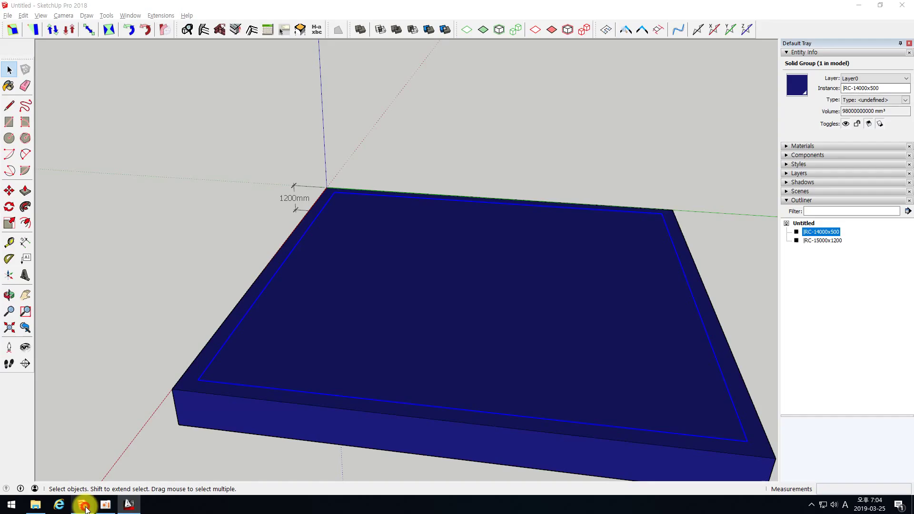
- Switch to SketchUp and delete the spare flat foundation plan lying beside the solids along the red axis
{"action": "left_click", "coordinate": [82, 505]}
{"action": "middle_click_drag", "start_coordinate": [372, 279], "coordinate": [420, 347]}
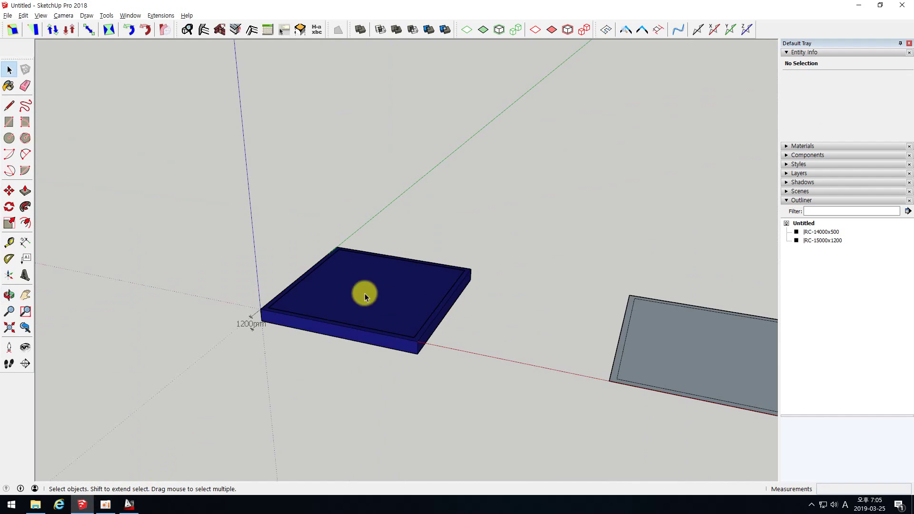
{"action": "scroll", "coordinate": [348, 275], "scroll_direction": "up", "scroll_amount": 3}
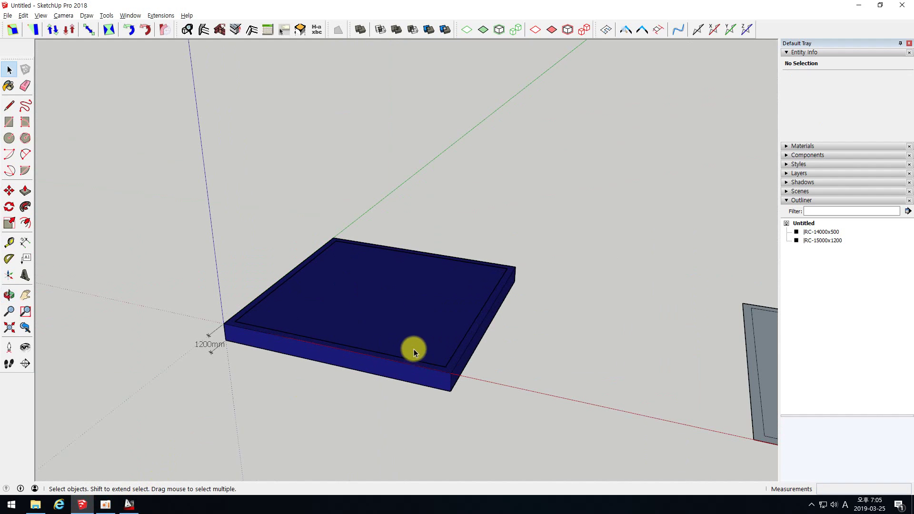
{"action": "scroll", "coordinate": [226, 336], "scroll_direction": "down", "scroll_amount": 5}
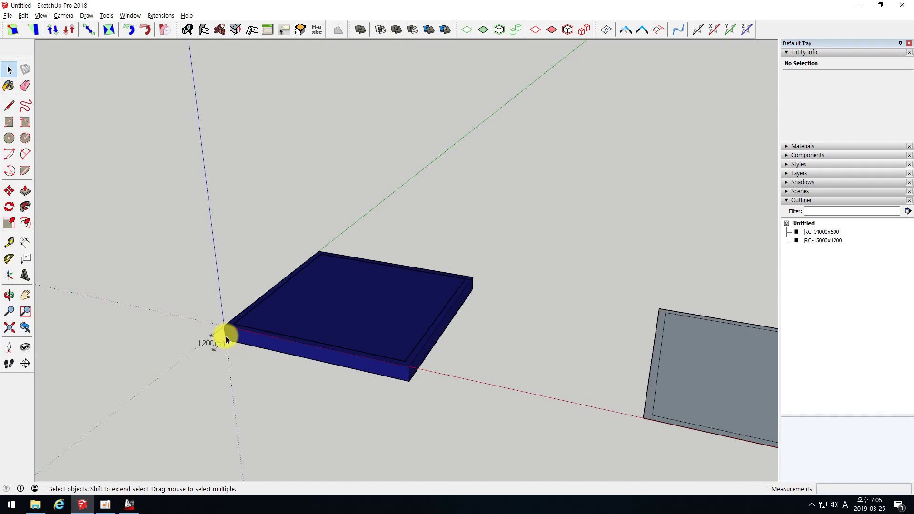
{"action": "left_click_drag", "start_coordinate": [456, 261], "coordinate": [689, 440]}
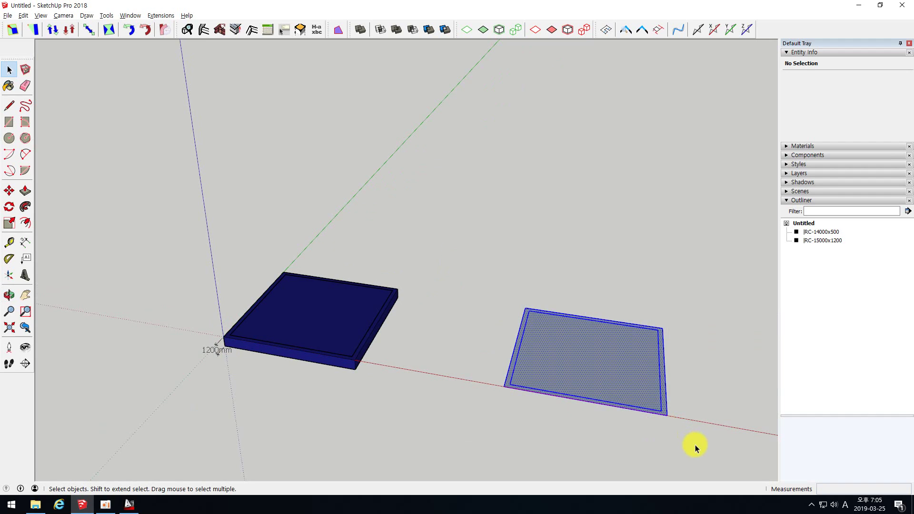
{"action": "key", "text": "Delete"}
- Move both foundation solids and their height dimension along the green axis, away from the origin
{"action": "left_click_drag", "start_coordinate": [142, 216], "coordinate": [497, 430]}
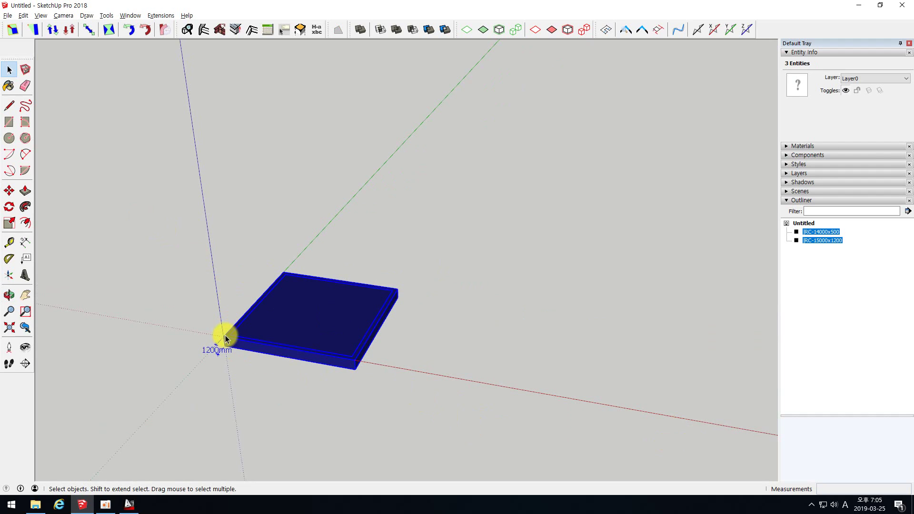
{"action": "left_click", "coordinate": [9, 191]}
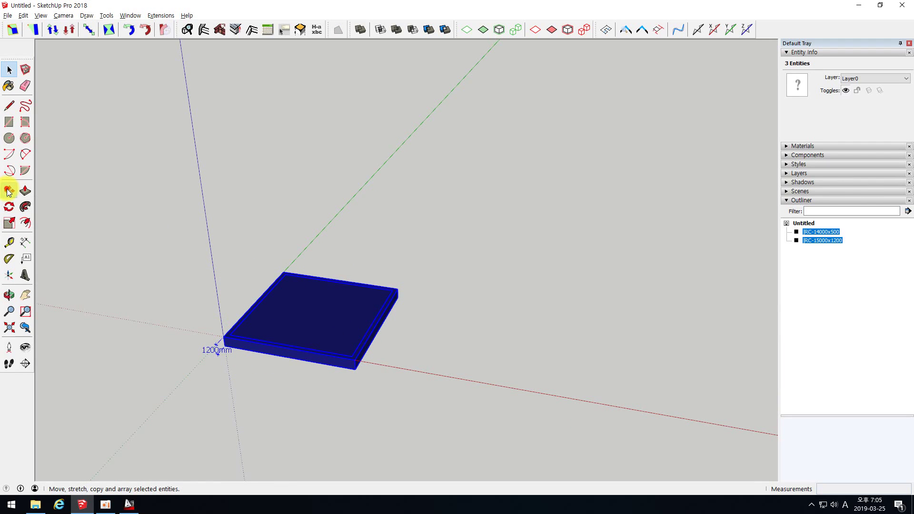
{"action": "left_click", "coordinate": [428, 378]}
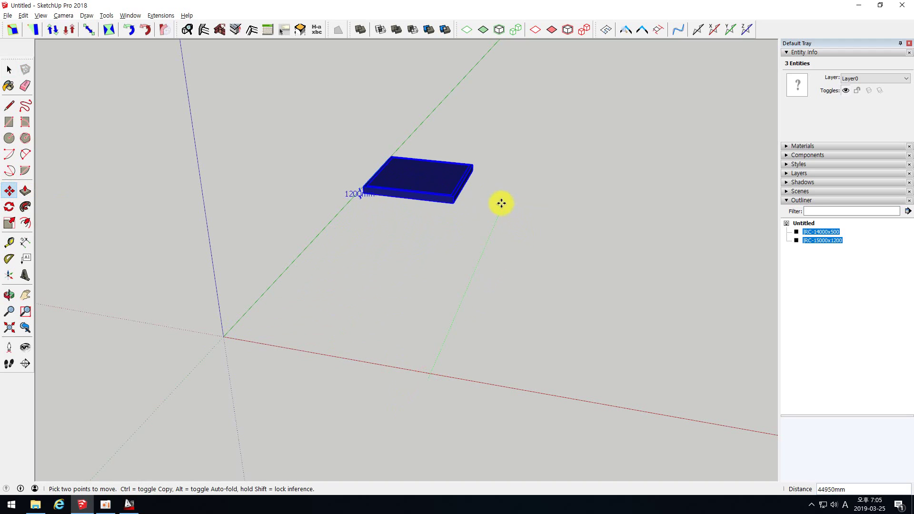
{"action": "left_click", "coordinate": [491, 242]}
{"action": "key", "text": "space"}
{"action": "left_click", "coordinate": [415, 285]}
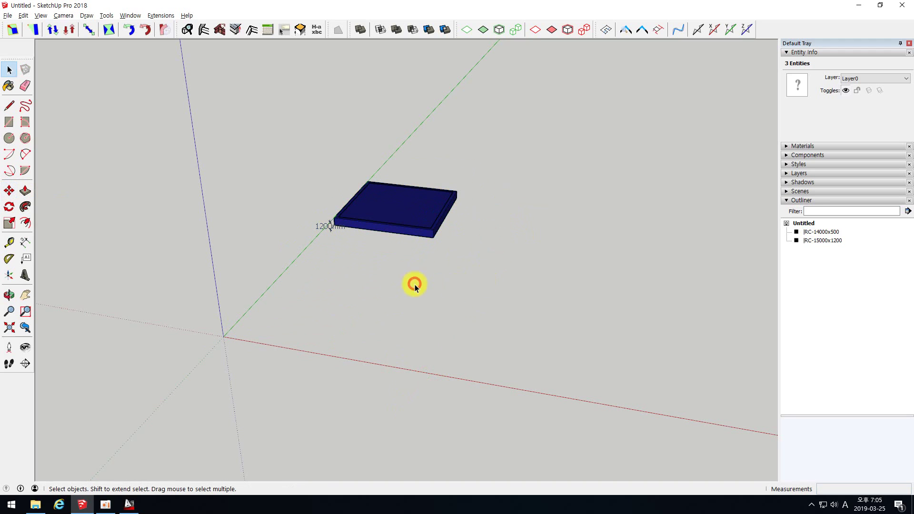
- Switch to AutoCAD and examine the above-ground first-floor structural plan alongside section A
{"action": "left_click", "coordinate": [129, 504]}
{"action": "mouse_move", "coordinate": [247, 282]}
{"action": "middle_mouse_down"}
{"action": "mouse_move", "coordinate": [353, 267]}
{"action": "mouse_move", "coordinate": [428, 242]}
{"action": "middle_mouse_up"}
{"action": "scroll", "coordinate": [244, 277], "scroll_direction": "up", "scroll_amount": 4}
{"action": "scroll", "coordinate": [276, 211], "scroll_direction": "down", "scroll_amount": 2}
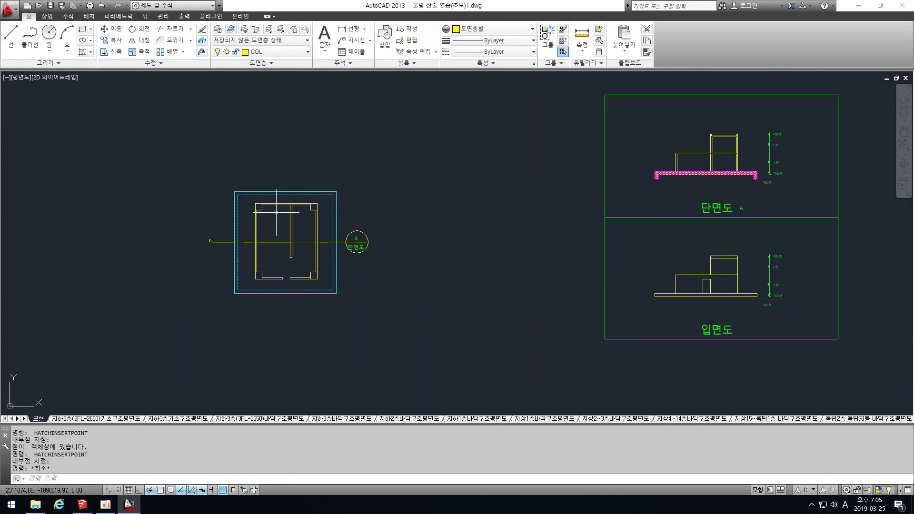
{"action": "scroll", "coordinate": [276, 214], "scroll_direction": "down", "scroll_amount": 2}
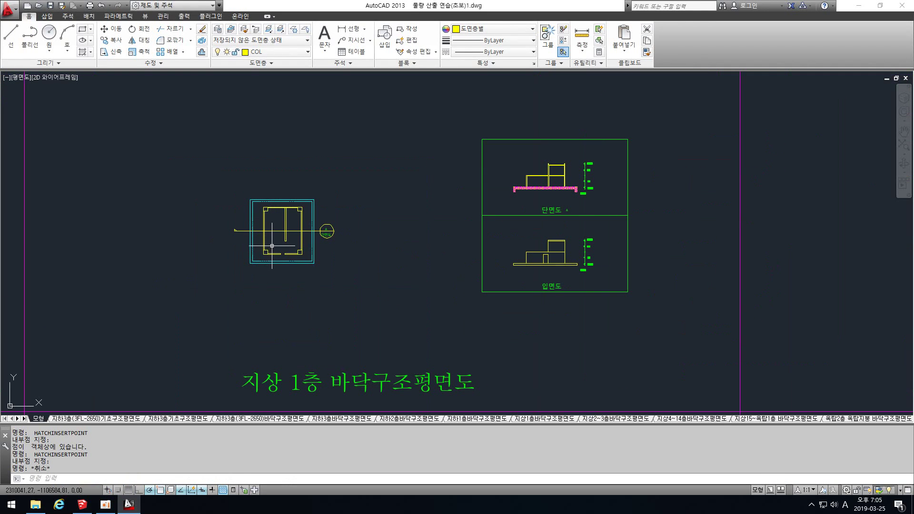
{"action": "scroll", "coordinate": [538, 184], "scroll_direction": "up", "scroll_amount": 6}
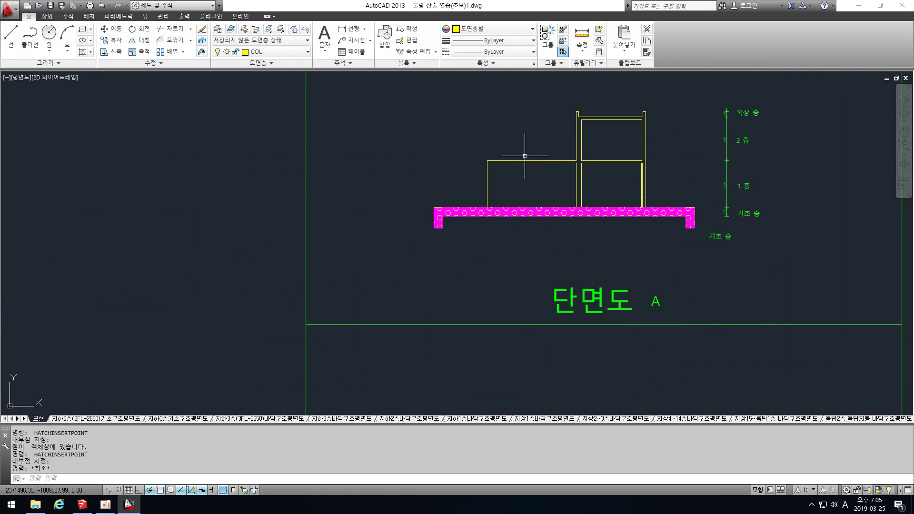
{"action": "scroll", "coordinate": [675, 156], "scroll_direction": "down", "scroll_amount": 6}
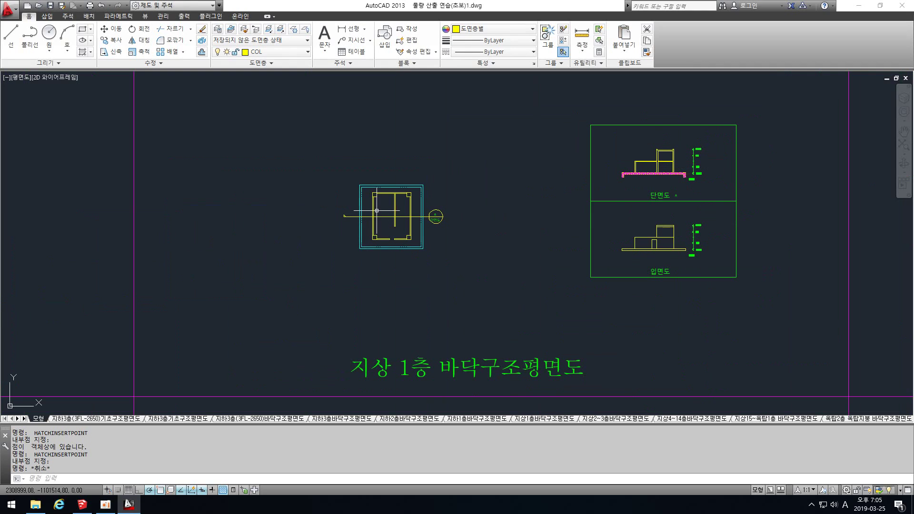
{"action": "scroll", "coordinate": [377, 210], "scroll_direction": "up", "scroll_amount": 2}
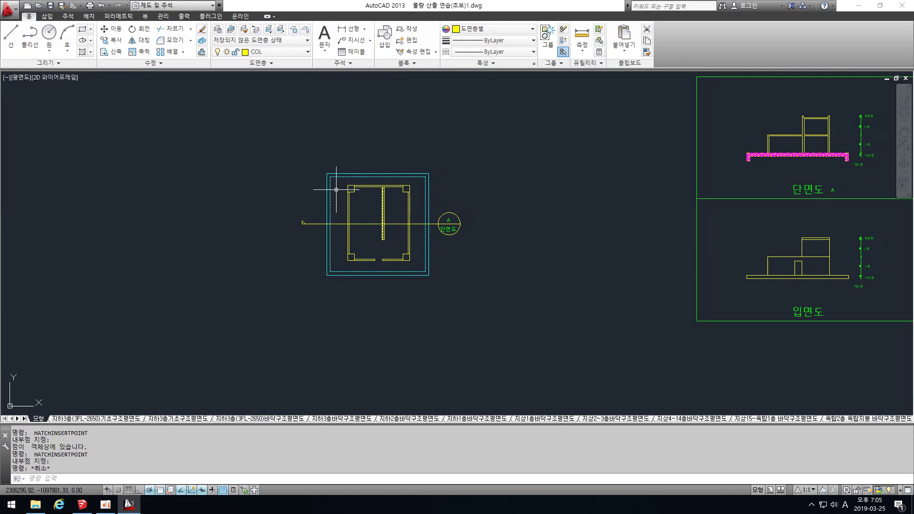
{"action": "key", "text": "Return"}
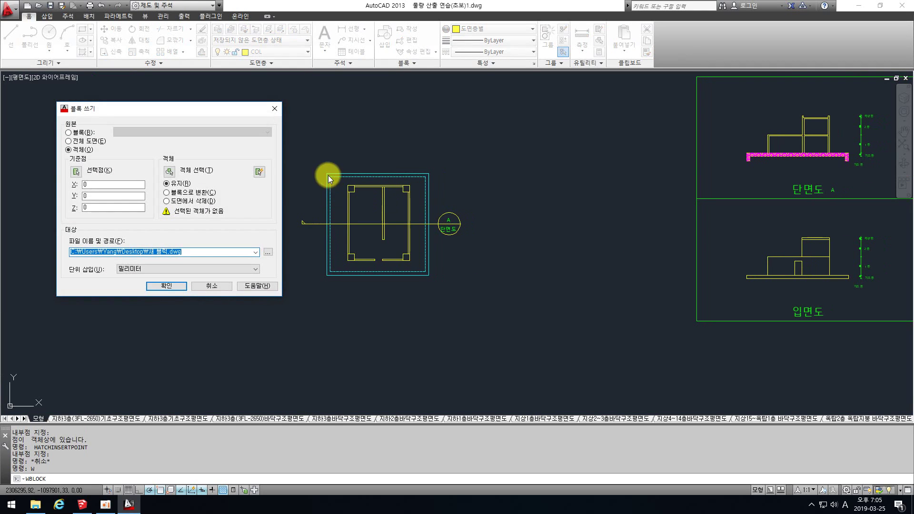
{"action": "left_click", "coordinate": [170, 172]}
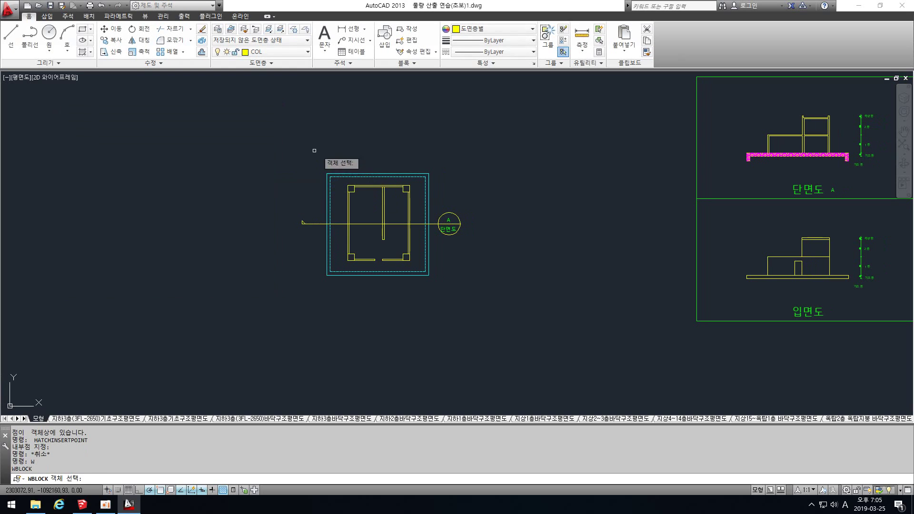
{"action": "left_click", "coordinate": [313, 158]}
{"action": "left_click", "coordinate": [433, 300]}
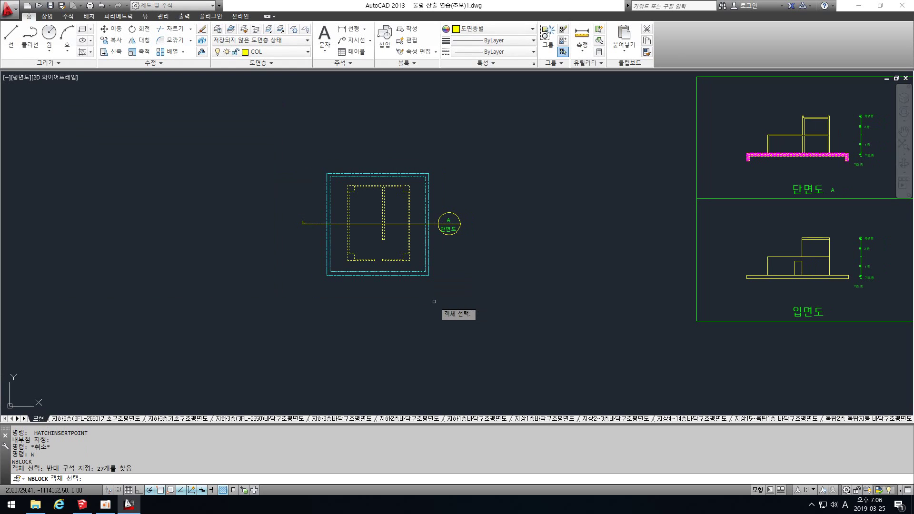
{"action": "left_click", "coordinate": [253, 90]}
{"action": "left_click", "coordinate": [566, 346]}
{"action": "key", "text": "Escape"}
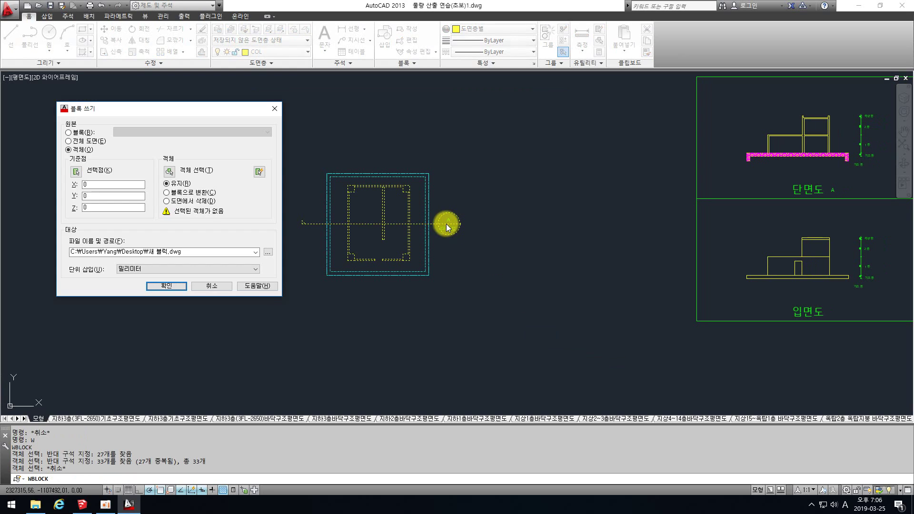
{"action": "key", "text": "Escape"}
{"action": "scroll", "coordinate": [447, 224], "scroll_direction": "up", "scroll_amount": 4}
{"action": "scroll", "coordinate": [450, 241], "scroll_direction": "down", "scroll_amount": 4}
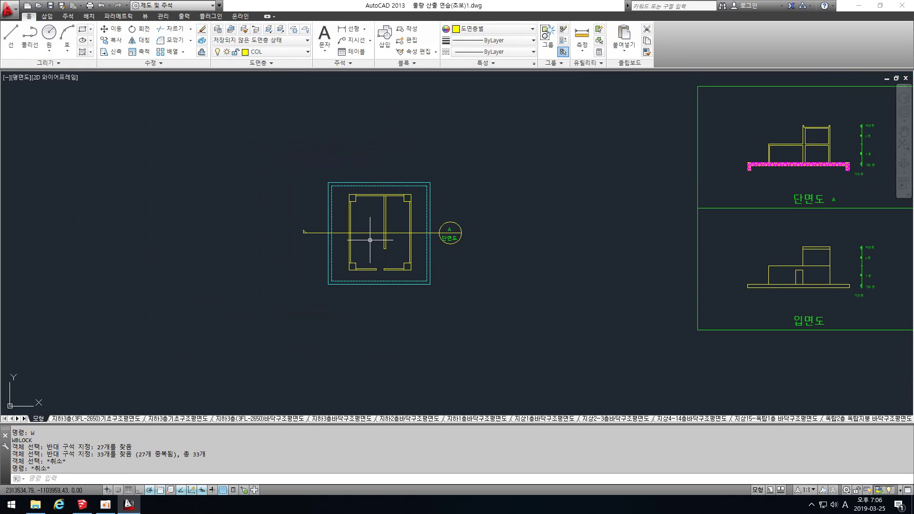
- Write the first-floor plan linework, without the section marker, to the block file 새 블럭.dwg, replacing the existing file
{"action": "type", "text": "w"}
{"action": "key", "text": "Return"}
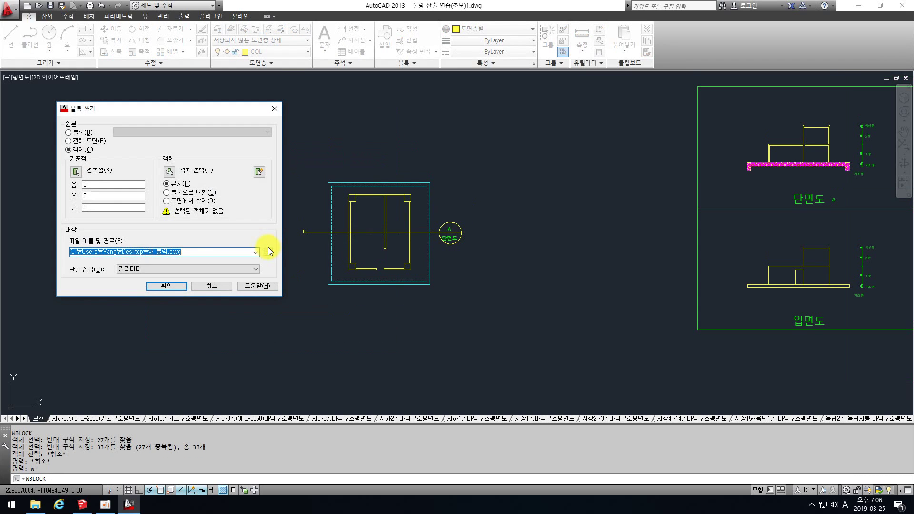
{"action": "left_click", "coordinate": [169, 171]}
{"action": "left_click", "coordinate": [320, 167]}
{"action": "left_click", "coordinate": [436, 326]}
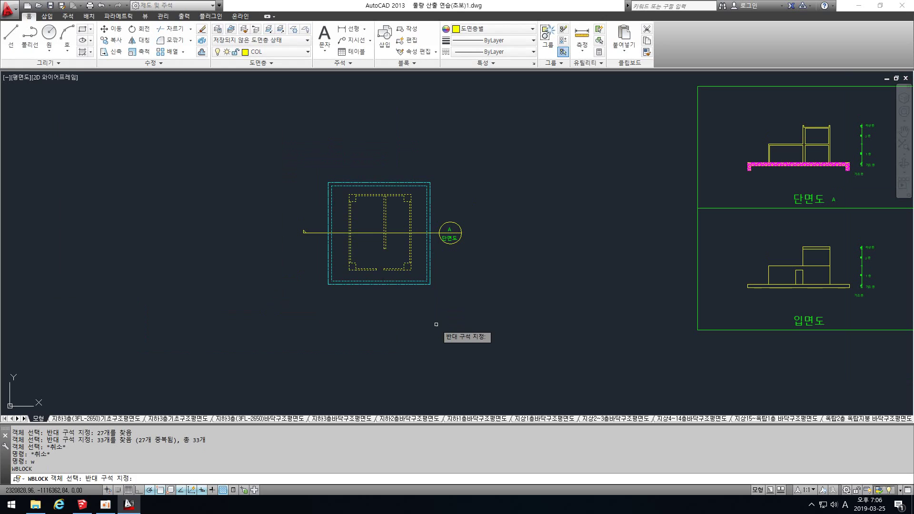
{"action": "right_click", "coordinate": [423, 324]}
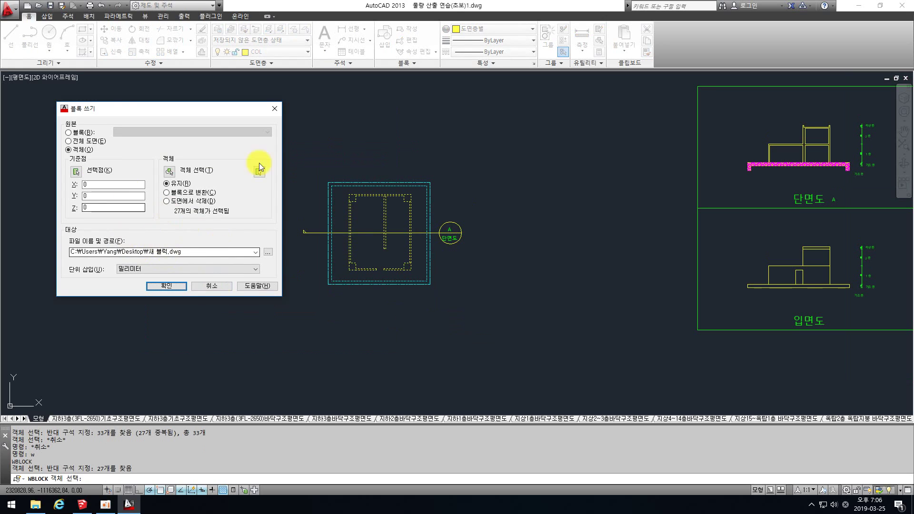
{"action": "left_click", "coordinate": [162, 288]}
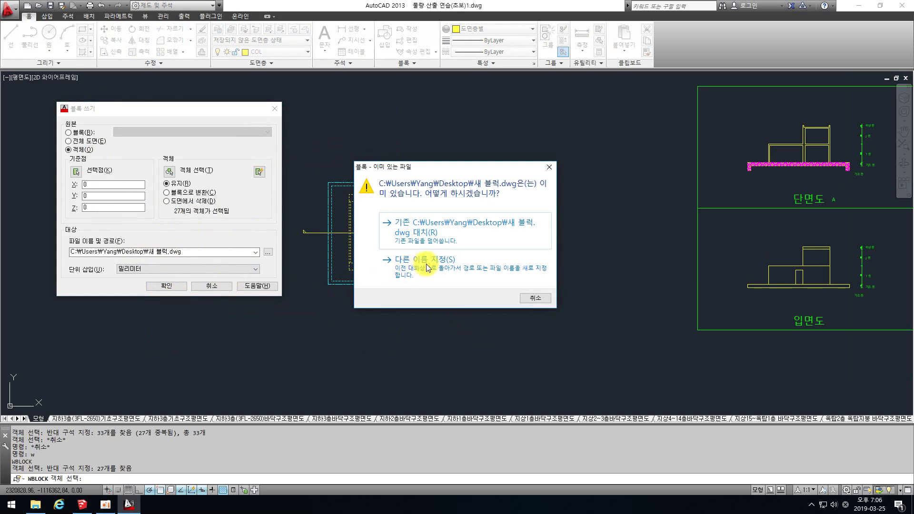
{"action": "left_click", "coordinate": [425, 227]}
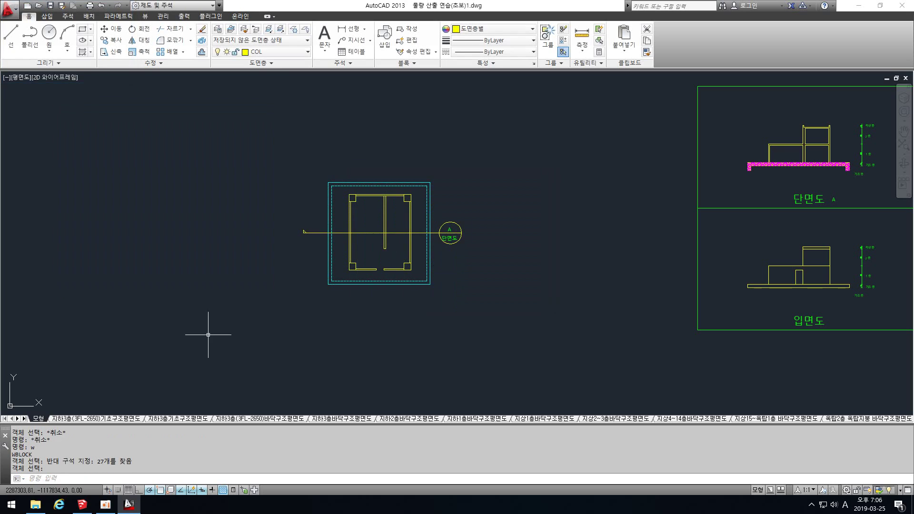
- Switch to SketchUp and import the drawing 새 블럭.dwg into the model
{"action": "left_click", "coordinate": [82, 504]}
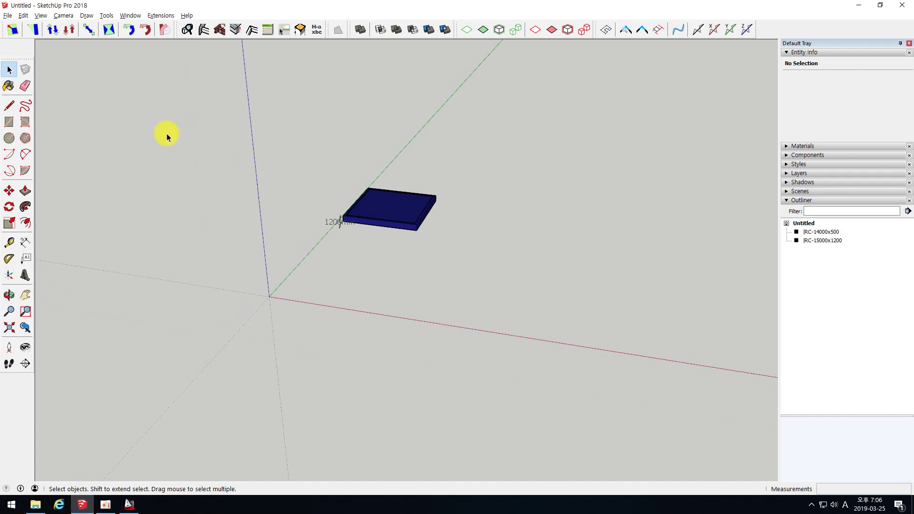
{"action": "left_click", "coordinate": [7, 15]}
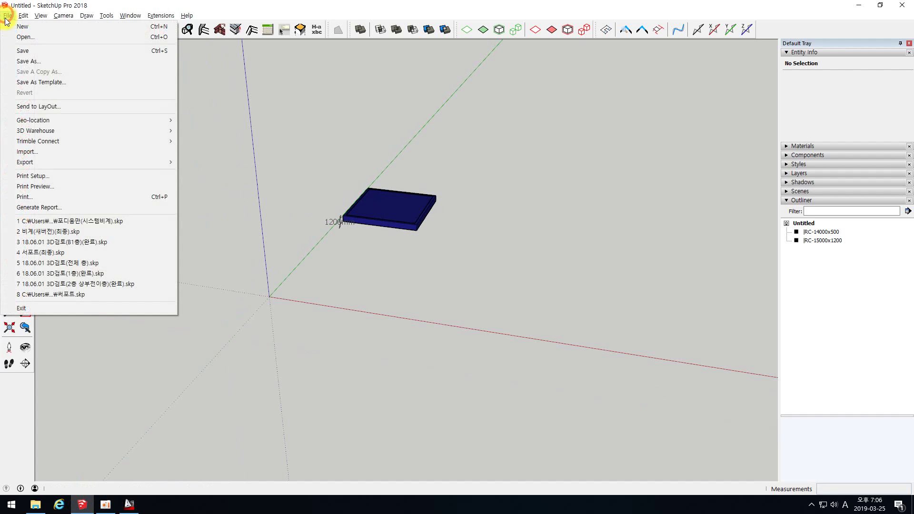
{"action": "left_click", "coordinate": [38, 151]}
{"action": "double_click", "coordinate": [398, 213]}
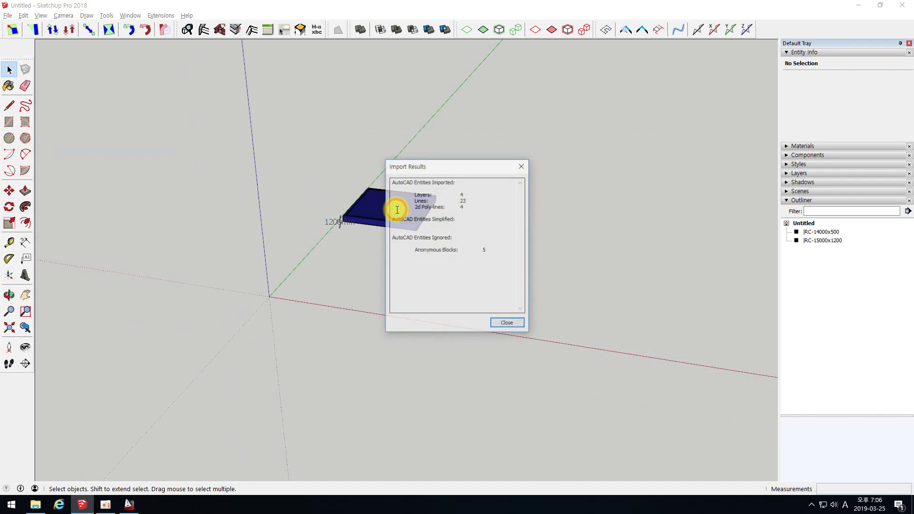
{"action": "left_click", "coordinate": [505, 318]}
{"action": "scroll", "coordinate": [362, 259], "scroll_direction": "up", "scroll_amount": 5}
{"action": "middle_click_drag", "start_coordinate": [362, 259], "coordinate": [322, 271]}
{"action": "scroll", "coordinate": [310, 266], "scroll_direction": "down", "scroll_amount": 5}
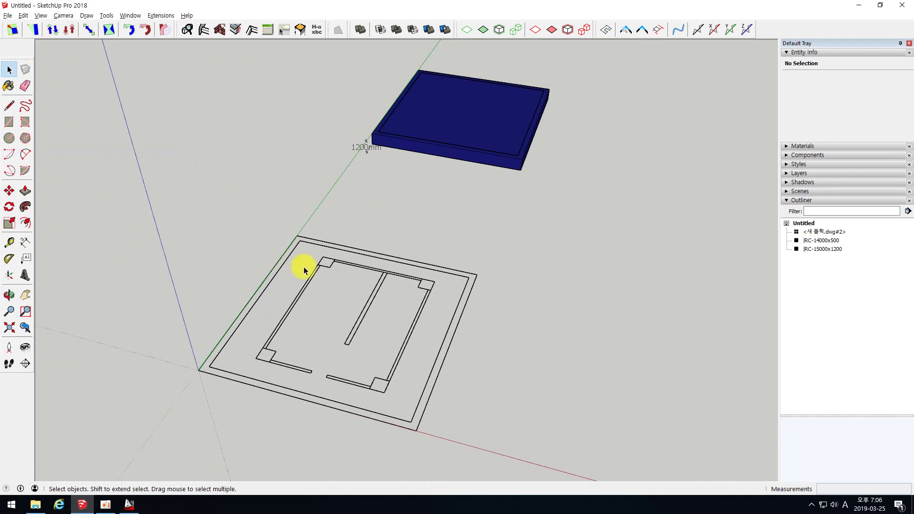
- Examine the imported plan component and the two foundation solids, RC-14000x500 and RC-15000x1200, by selecting them one after another
{"action": "left_click", "coordinate": [331, 261]}
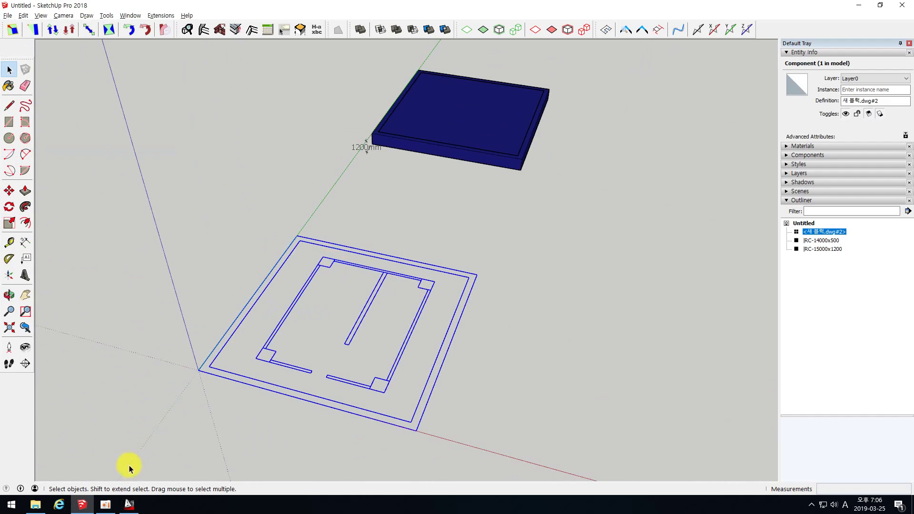
{"action": "left_click", "coordinate": [129, 504]}
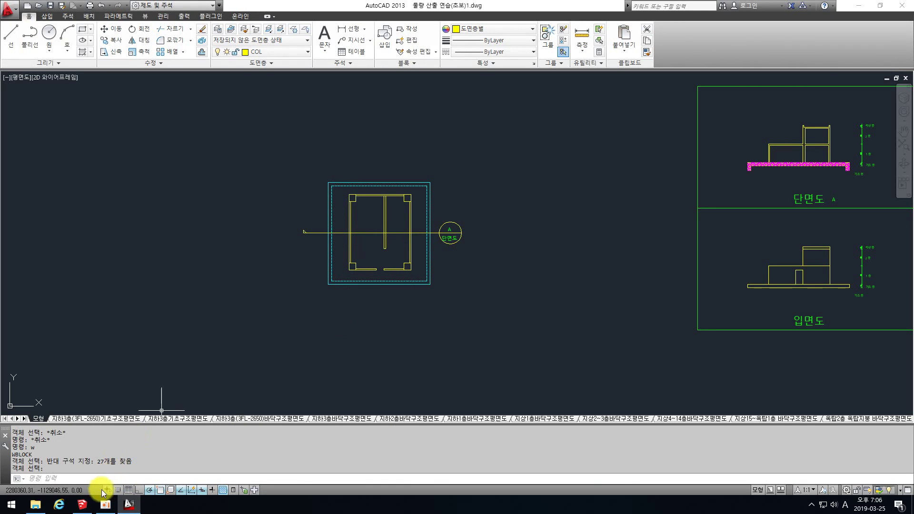
{"action": "left_click", "coordinate": [82, 504]}
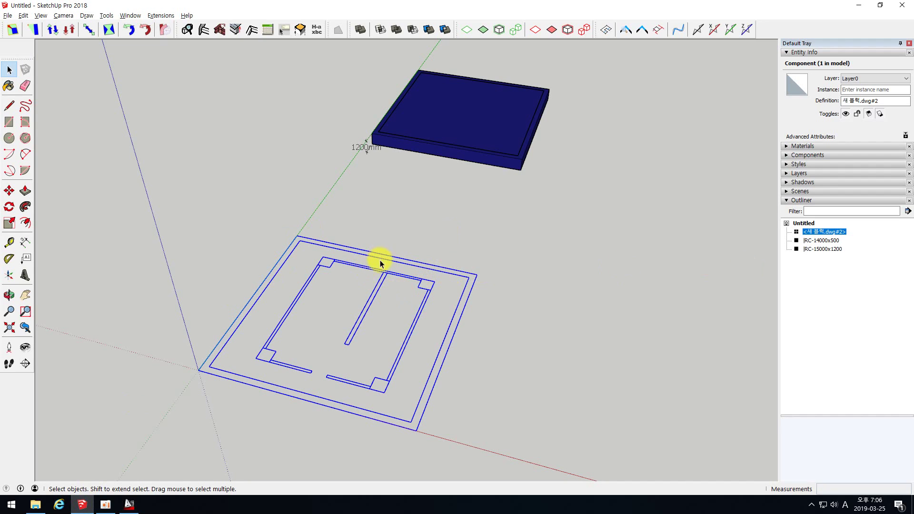
{"action": "left_click", "coordinate": [471, 156]}
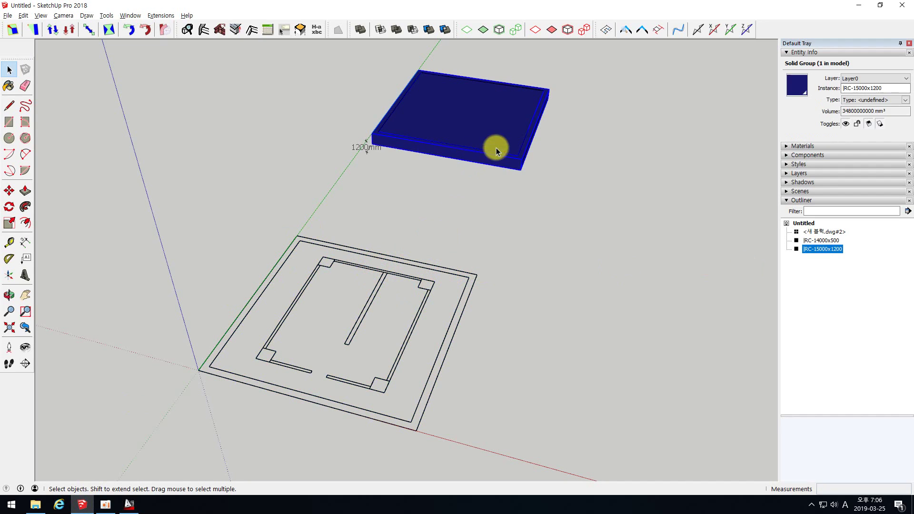
{"action": "left_click", "coordinate": [494, 129]}
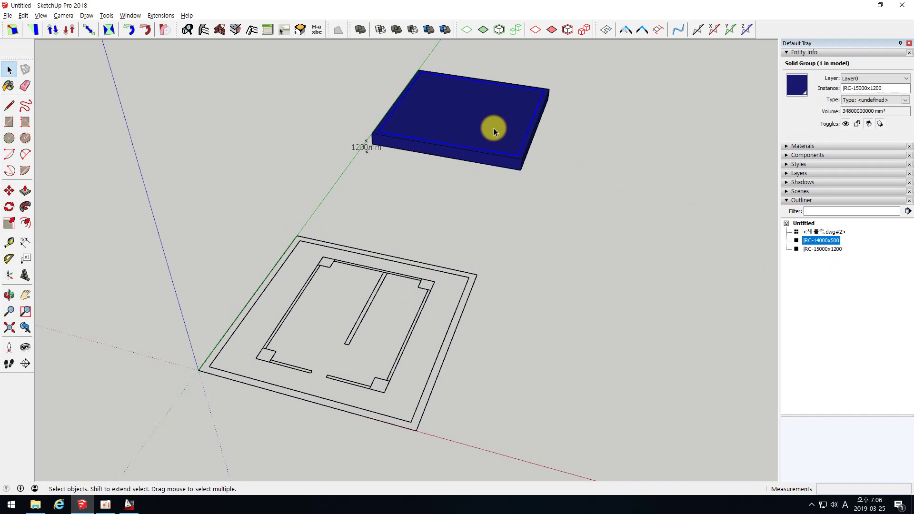
{"action": "scroll", "coordinate": [501, 143], "scroll_direction": "up", "scroll_amount": 3}
{"action": "left_click", "coordinate": [498, 165]}
{"action": "left_click", "coordinate": [500, 122]}
{"action": "left_click", "coordinate": [482, 109]}
{"action": "left_click", "coordinate": [470, 170]}
{"action": "scroll", "coordinate": [470, 169], "scroll_direction": "down", "scroll_amount": 3}
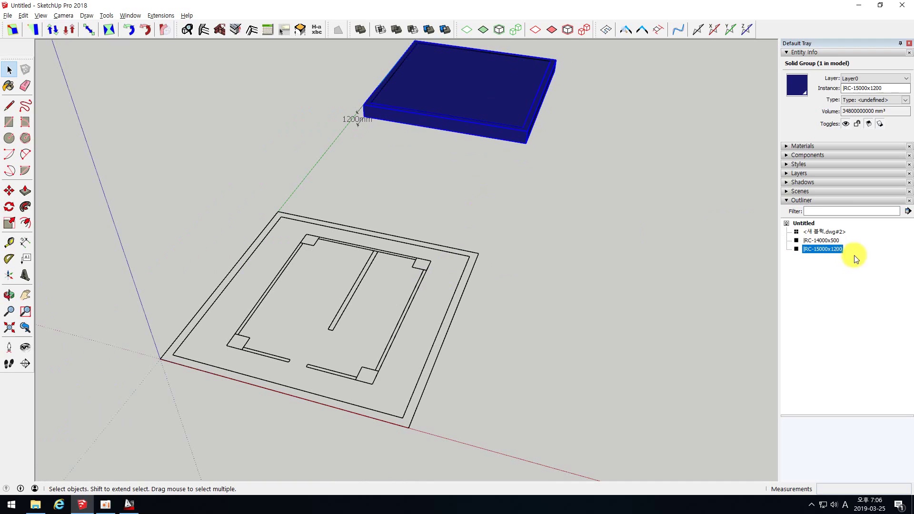
- Explode the imported plan component into loose edges
{"action": "left_click", "coordinate": [824, 232]}
{"action": "left_click", "coordinate": [378, 254]}
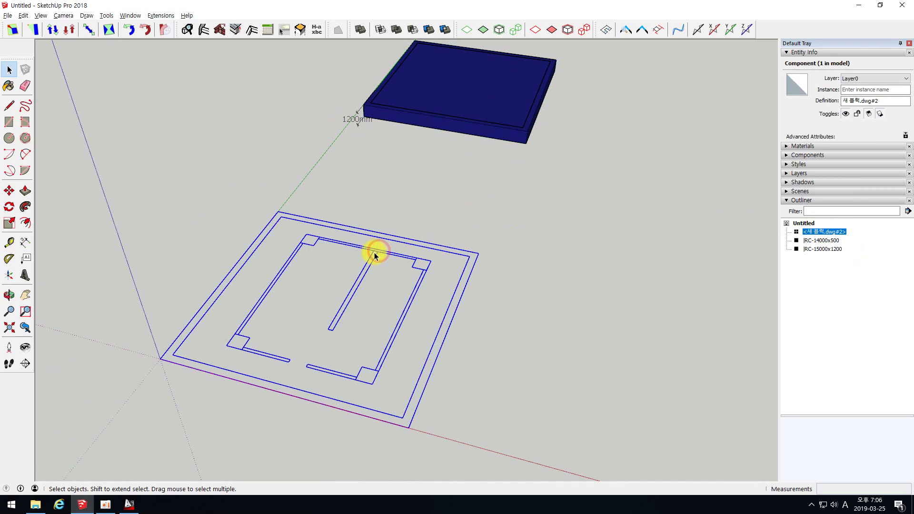
{"action": "right_click", "coordinate": [318, 239]}
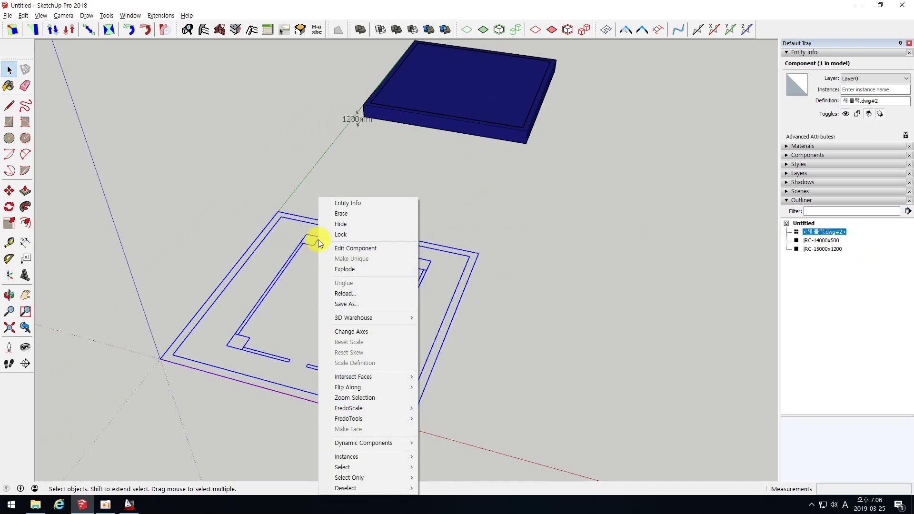
{"action": "left_click", "coordinate": [350, 270]}
{"action": "scroll", "coordinate": [305, 221], "scroll_direction": "down", "scroll_amount": 3}
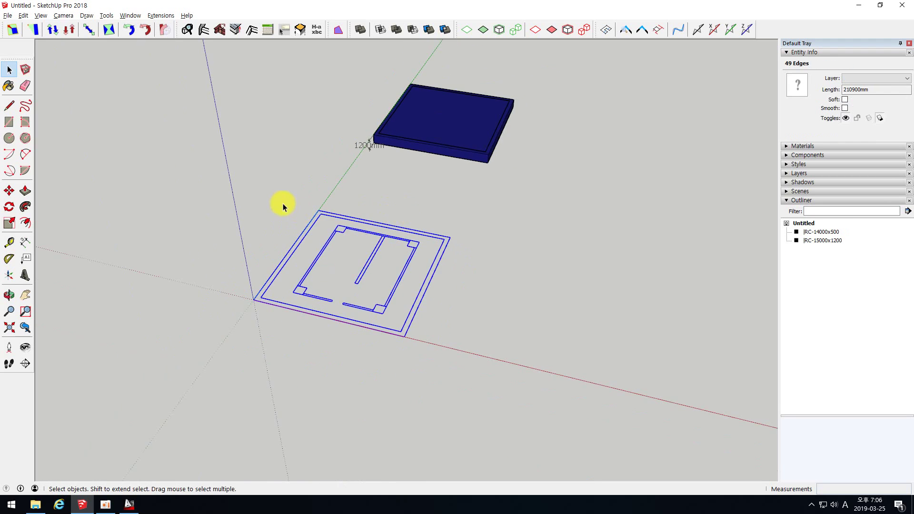
- Generate faces from all the selected edges of the exploded plan
{"action": "middle_click_drag", "start_coordinate": [283, 204], "coordinate": [320, 246]}
{"action": "scroll", "coordinate": [336, 255], "scroll_direction": "up", "scroll_amount": 1}
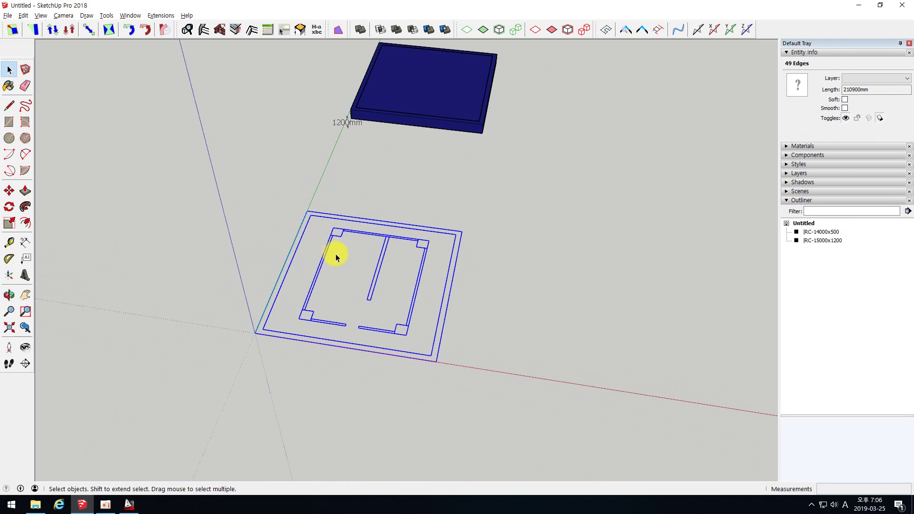
{"action": "left_click", "coordinate": [337, 32]}
{"action": "scroll", "coordinate": [314, 253], "scroll_direction": "up", "scroll_amount": 2}
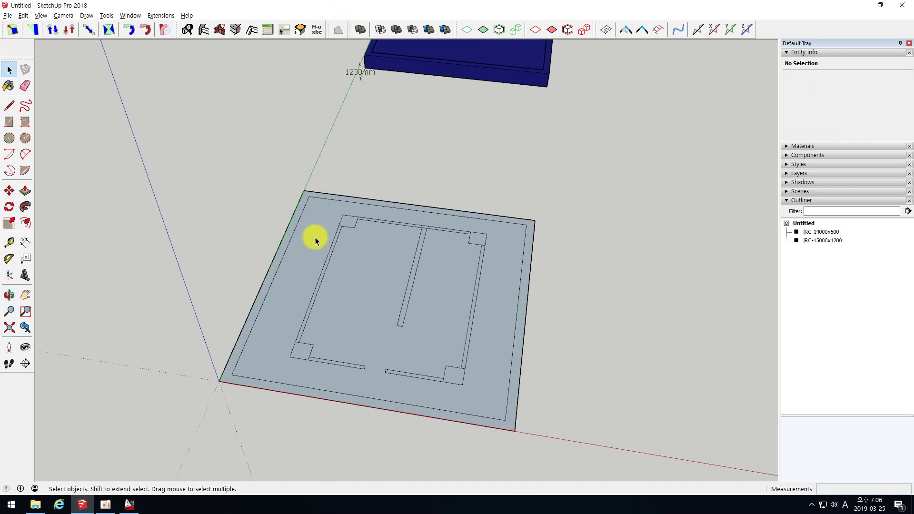
- Check that the slab area, outer border and wall strips of the plan are separate faces
{"action": "left_click", "coordinate": [310, 249]}
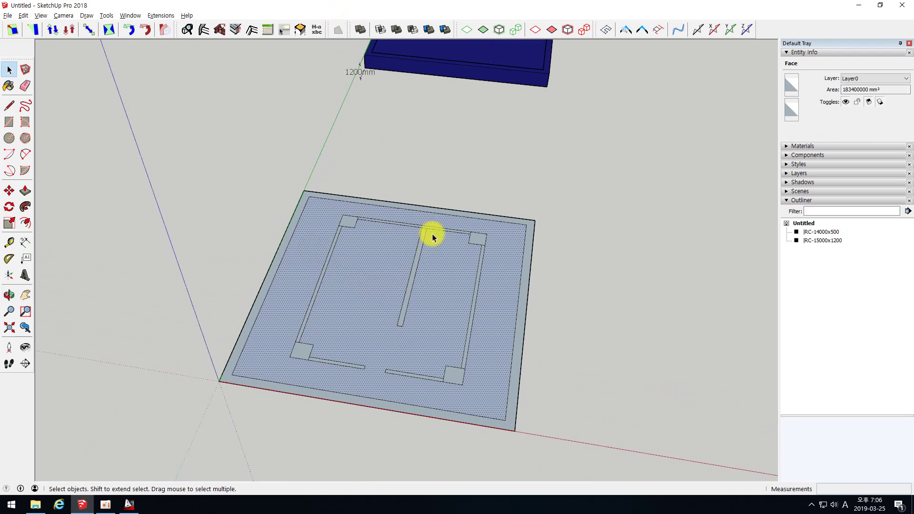
{"action": "scroll", "coordinate": [532, 219], "scroll_direction": "up", "scroll_amount": 2}
{"action": "scroll", "coordinate": [531, 220], "scroll_direction": "down", "scroll_amount": 3}
{"action": "left_click", "coordinate": [528, 217]}
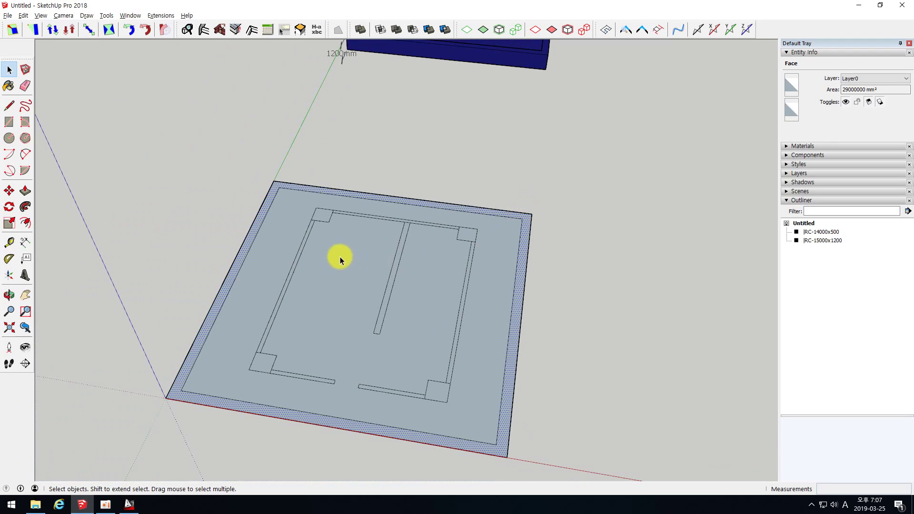
{"action": "scroll", "coordinate": [322, 316], "scroll_direction": "down", "scroll_amount": 3}
{"action": "scroll", "coordinate": [345, 284], "scroll_direction": "up", "scroll_amount": 3}
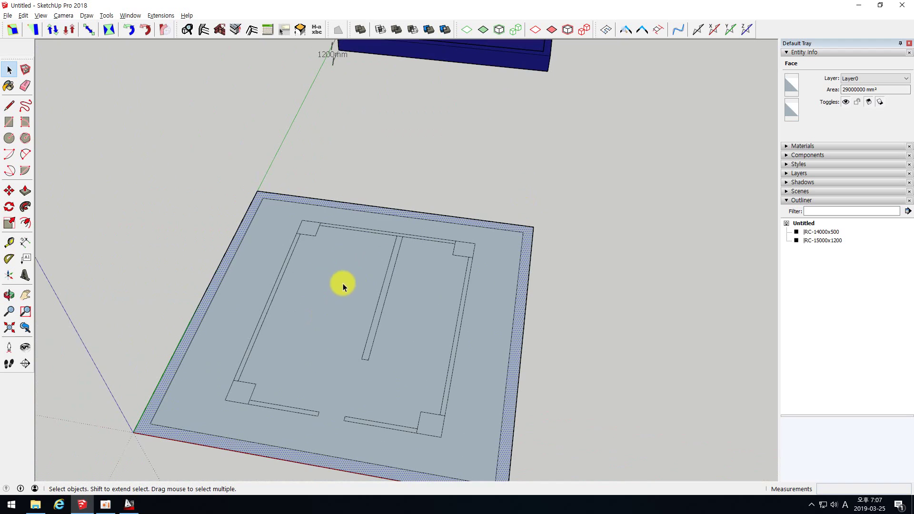
{"action": "scroll", "coordinate": [302, 238], "scroll_direction": "up", "scroll_amount": 2}
{"action": "left_click", "coordinate": [289, 252]}
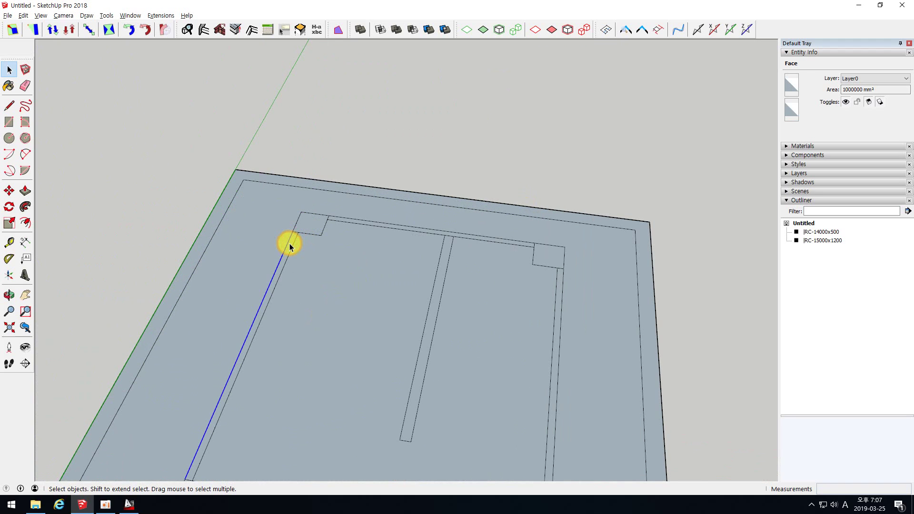
{"action": "left_click", "coordinate": [288, 249]}
{"action": "scroll", "coordinate": [302, 228], "scroll_direction": "down", "scroll_amount": 2}
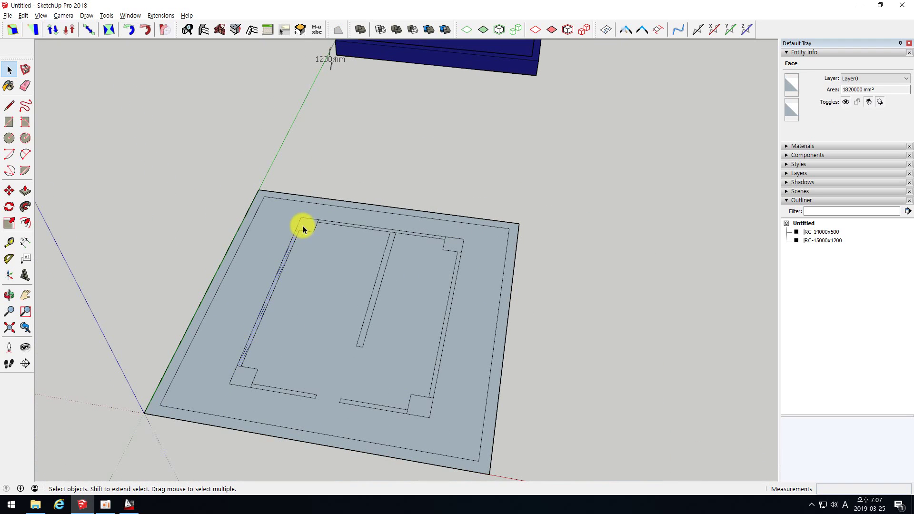
- Try deleting the large slab face inside the outer border and undo the deletion
{"action": "left_click", "coordinate": [260, 251]}
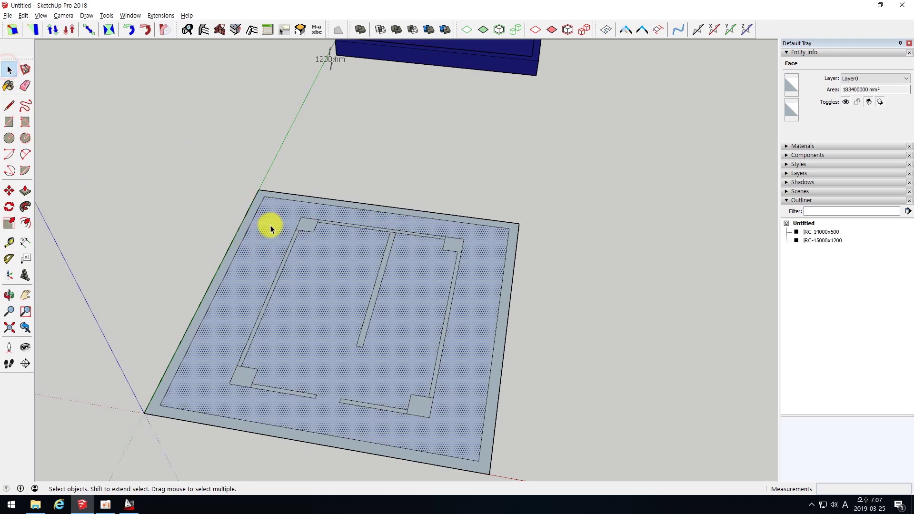
{"action": "left_click", "coordinate": [274, 245]}
{"action": "key", "text": "Delete"}
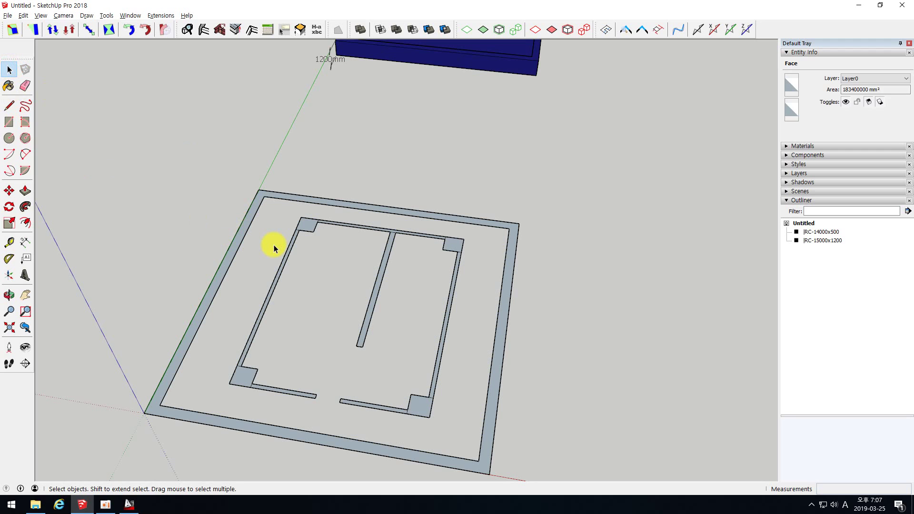
{"action": "key", "text": "ctrl+z"}
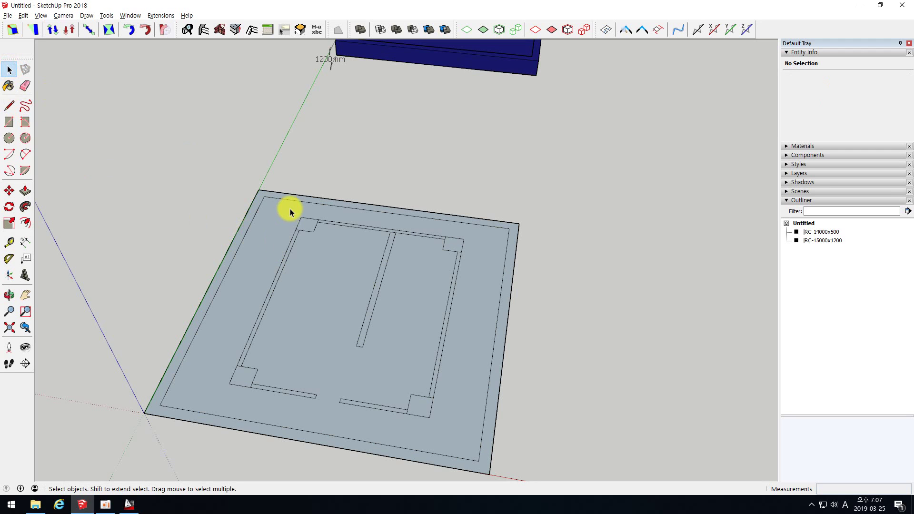
- Delete the slab face around the walls and columns, and select all the wall and column faces and edges inside the border
{"action": "left_click", "coordinate": [268, 247]}
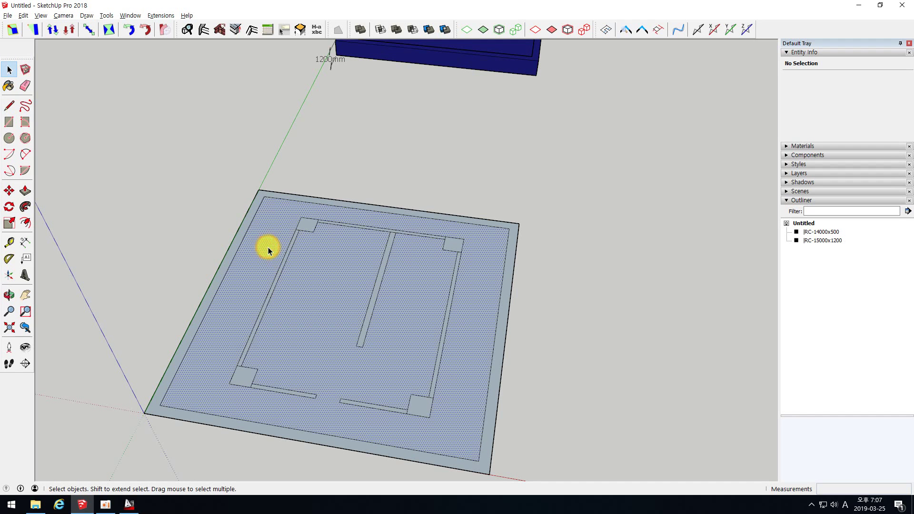
{"action": "key", "text": "Delete"}
{"action": "middle_click_drag", "start_coordinate": [320, 298], "coordinate": [261, 249]}
{"action": "left_click_drag", "start_coordinate": [252, 218], "coordinate": [506, 450]}
{"action": "middle_click_drag", "start_coordinate": [447, 409], "coordinate": [384, 284]}
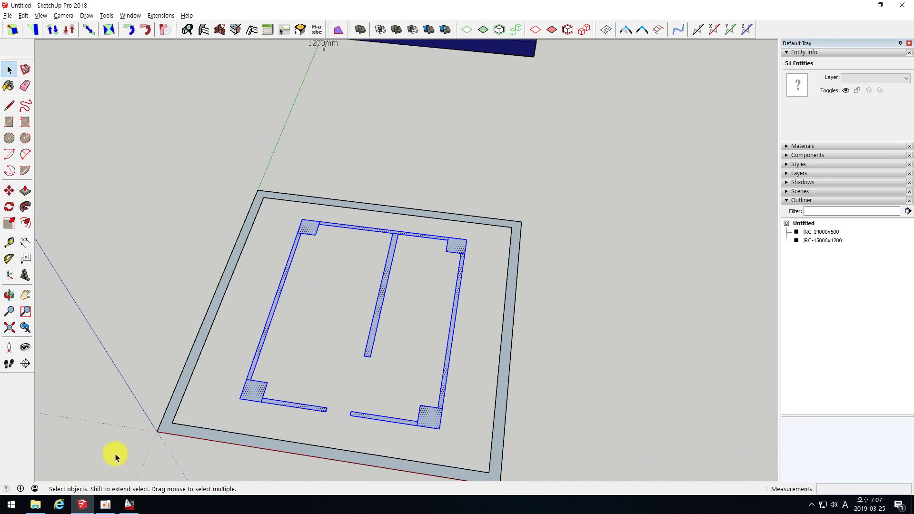
- Switch to AutoCAD and locate the first-floor part of the building section
{"action": "left_click", "coordinate": [129, 505]}
{"action": "mouse_move", "coordinate": [784, 163]}
{"action": "middle_mouse_down"}
{"action": "mouse_move", "coordinate": [513, 187]}
{"action": "mouse_move", "coordinate": [549, 179]}
{"action": "middle_mouse_up"}
{"action": "scroll", "coordinate": [550, 169], "scroll_direction": "up", "scroll_amount": 3}
{"action": "scroll", "coordinate": [549, 179], "scroll_direction": "up", "scroll_amount": 5}
{"action": "scroll", "coordinate": [548, 208], "scroll_direction": "down", "scroll_amount": 3}
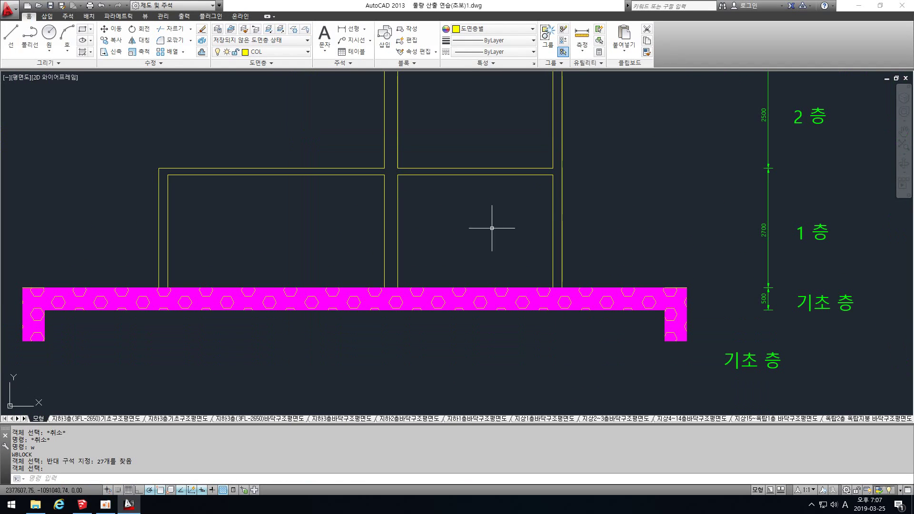
{"action": "type", "text": "DI"}
{"action": "key", "text": "Return"}
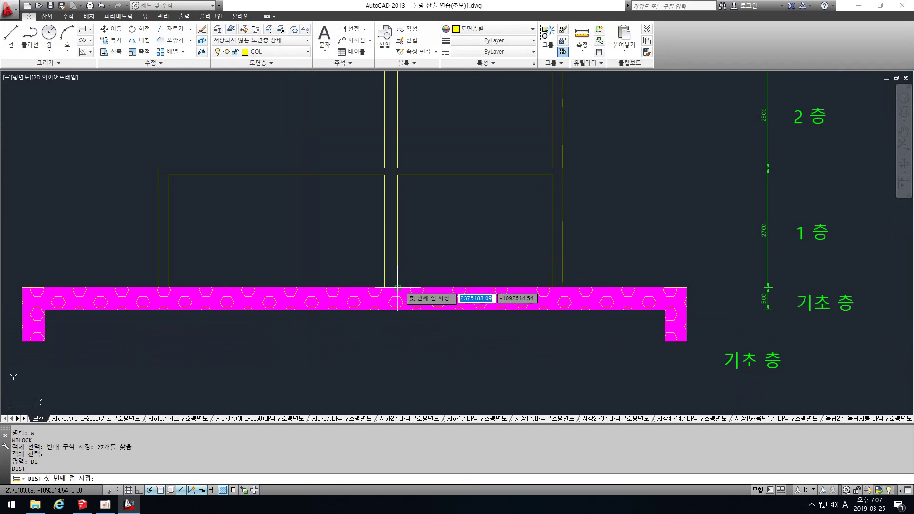
{"action": "key", "text": "Escape"}
- Add a vertical linear dimension beside the outer first-floor wall, from the foundation top to the top of the slab
{"action": "left_click", "coordinate": [349, 27]}
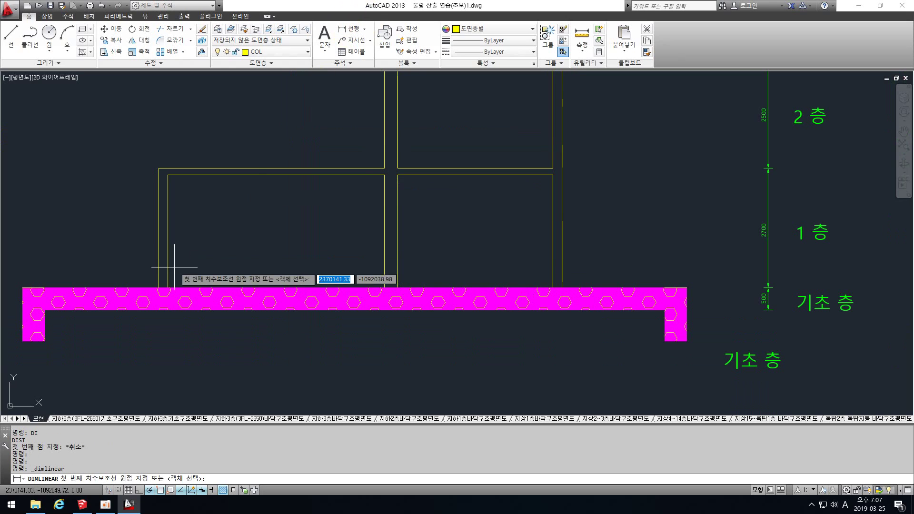
{"action": "left_click", "coordinate": [159, 288]}
{"action": "left_click", "coordinate": [159, 168]}
{"action": "left_click", "coordinate": [109, 184]}
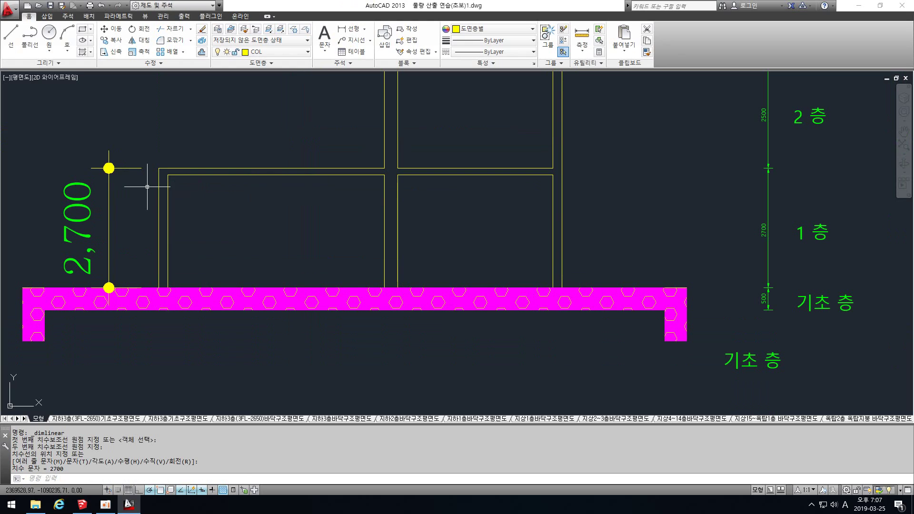
{"action": "key", "text": "Escape"}
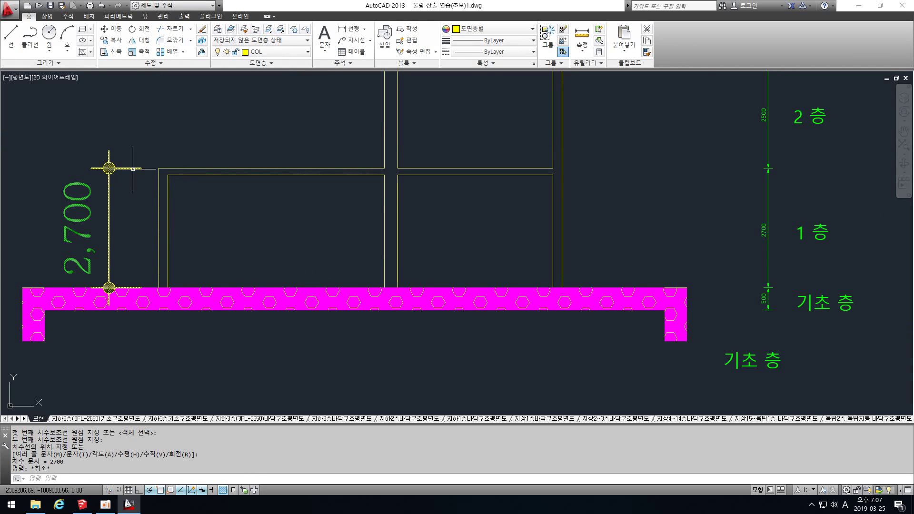
- Try drawing a line across the outer wall at the level of the first-floor slab's underside, and undo it
{"action": "scroll", "coordinate": [145, 165], "scroll_direction": "up", "scroll_amount": 2}
{"action": "scroll", "coordinate": [144, 166], "scroll_direction": "up", "scroll_amount": 1}
{"action": "type", "text": "1"}
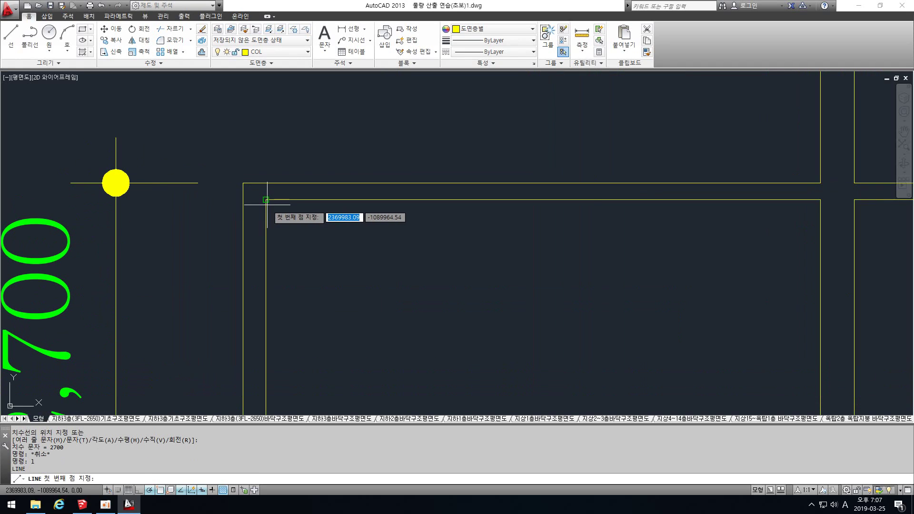
{"action": "key", "text": "Return"}
{"action": "left_click", "coordinate": [242, 200]}
{"action": "key", "text": "Escape"}
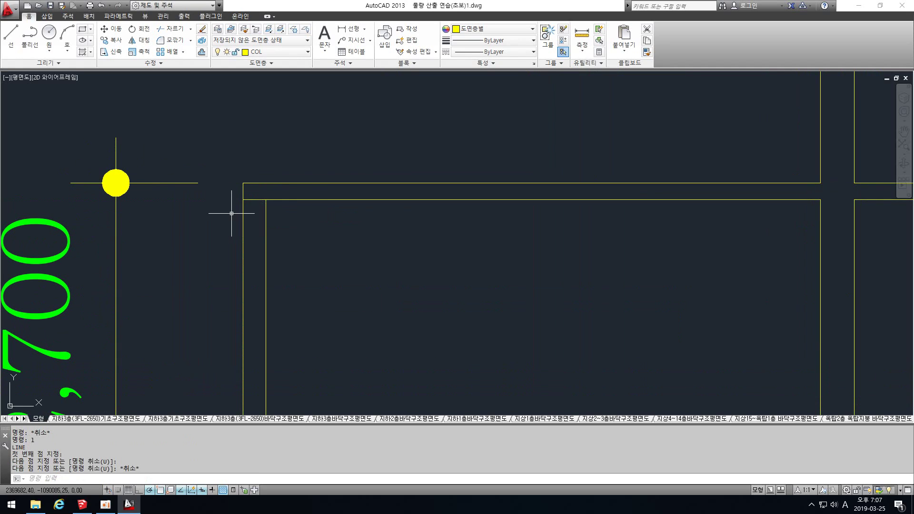
{"action": "scroll", "coordinate": [241, 185], "scroll_direction": "down", "scroll_amount": 4}
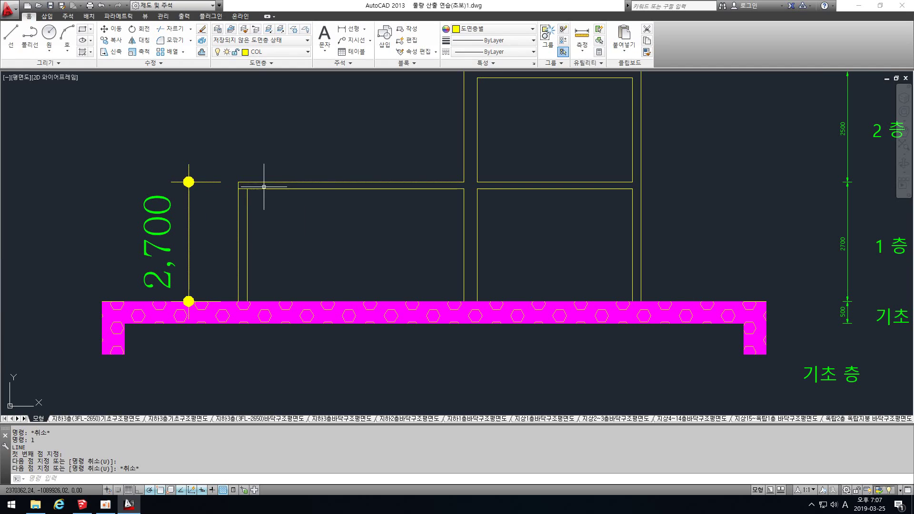
{"action": "key", "text": "ctrl+z"}
{"action": "key", "text": "ctrl+z"}
- Draw a vertical line through the slab thickness, from the outer wall's inner corner up to the slab's top edge
{"action": "type", "text": "l"}
{"action": "key", "text": "Return"}
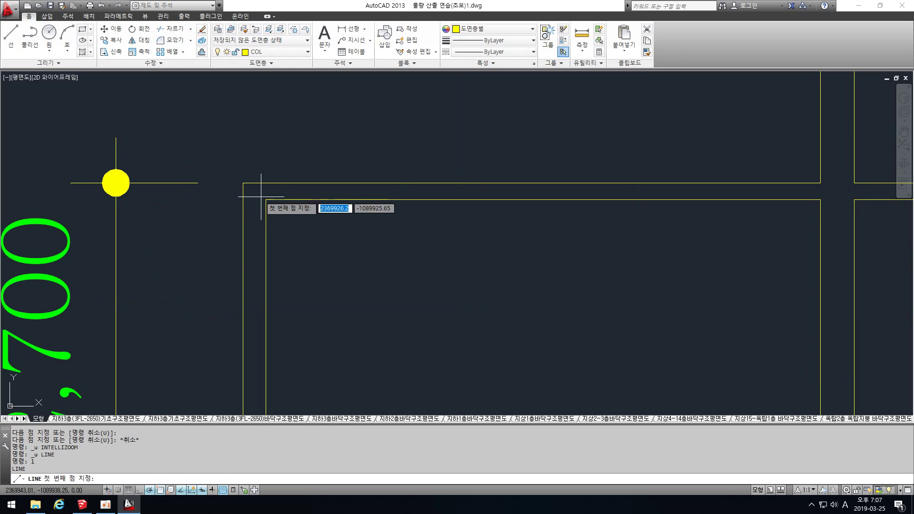
{"action": "left_click", "coordinate": [266, 200]}
{"action": "left_click", "coordinate": [265, 183]}
{"action": "key", "text": "Escape"}
{"action": "scroll", "coordinate": [282, 168], "scroll_direction": "down", "scroll_amount": 4}
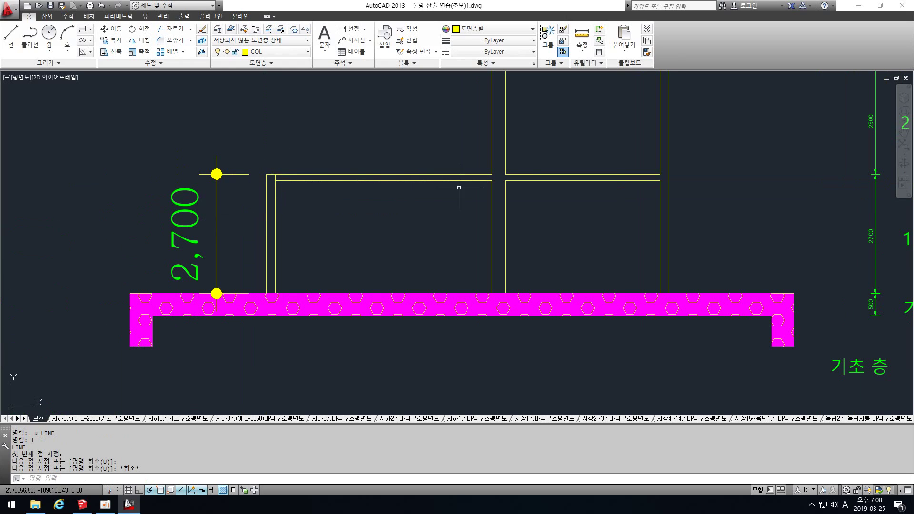
{"action": "scroll", "coordinate": [442, 206], "scroll_direction": "down", "scroll_amount": 2}
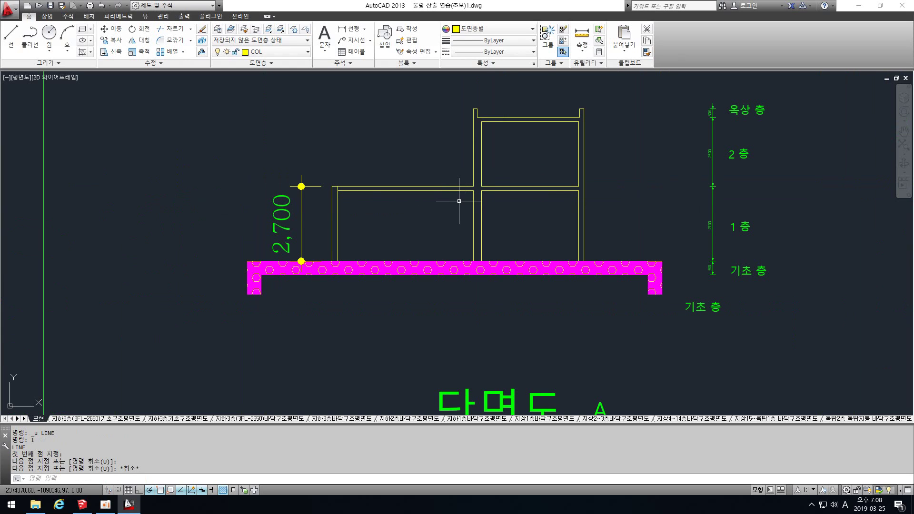
- Switch back to SketchUp and clear the wall and column selection
{"action": "left_click", "coordinate": [82, 504]}
{"action": "middle_click_drag", "start_coordinate": [301, 236], "coordinate": [321, 249]}
{"action": "left_click", "coordinate": [316, 243]}
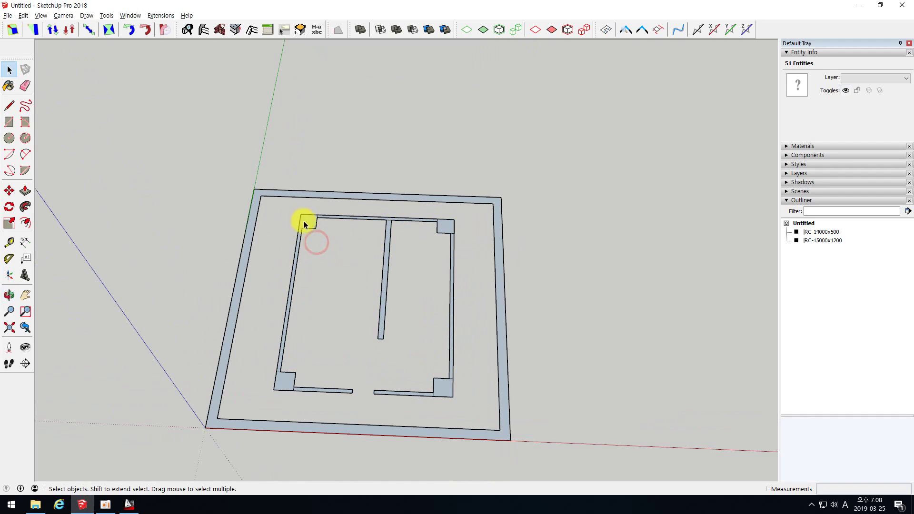
- Select the two rear column faces and the middle wall face one by one
{"action": "left_click", "coordinate": [307, 221]}
{"action": "scroll", "coordinate": [435, 228], "scroll_direction": "up", "scroll_amount": 2}
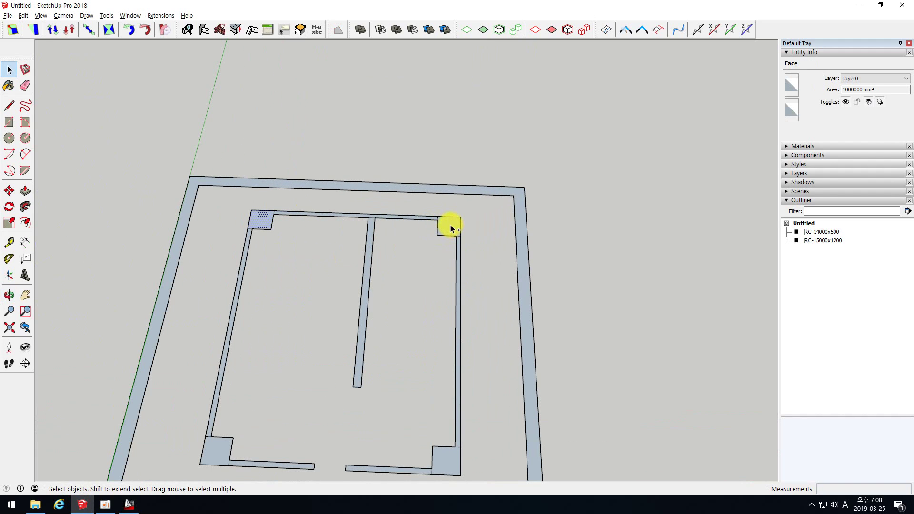
{"action": "left_click", "coordinate": [450, 227]}
{"action": "scroll", "coordinate": [364, 218], "scroll_direction": "up", "scroll_amount": 2}
{"action": "scroll", "coordinate": [373, 223], "scroll_direction": "up", "scroll_amount": 1}
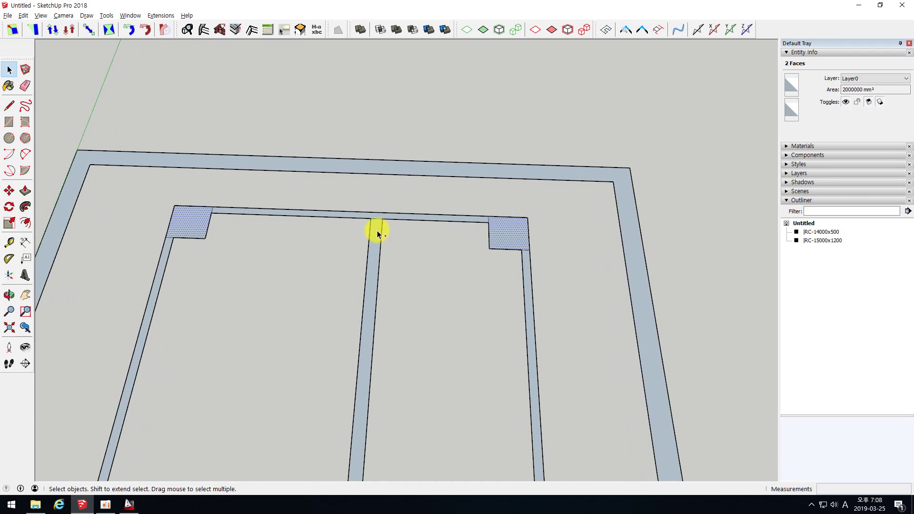
{"action": "left_click", "coordinate": [376, 231], "text": "ctrl"}
{"action": "scroll", "coordinate": [381, 224], "scroll_direction": "down", "scroll_amount": 1}
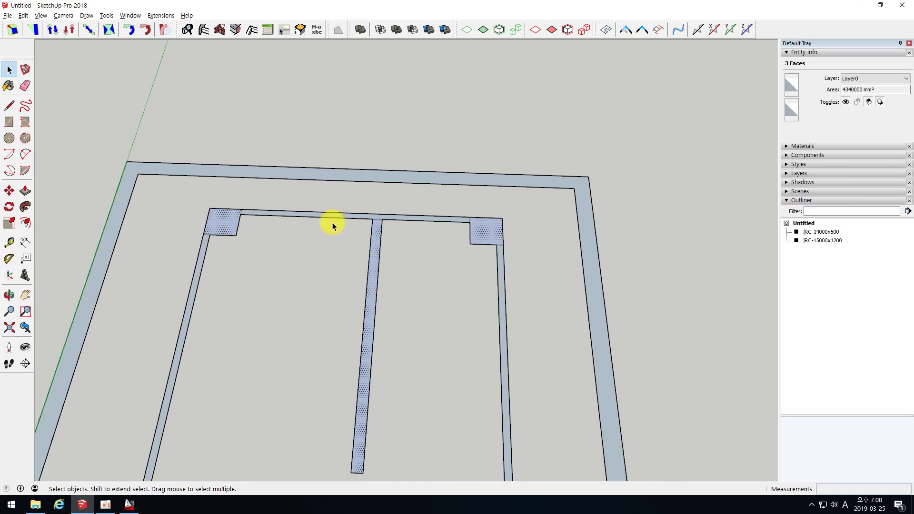
- Try crossing selections over the rear wall, middle wall and rear-left column, and clear the selection
{"action": "scroll", "coordinate": [365, 247], "scroll_direction": "down", "scroll_amount": 1}
{"action": "left_click_drag", "start_coordinate": [489, 304], "coordinate": [205, 199]}
{"action": "left_click_drag", "start_coordinate": [419, 277], "coordinate": [335, 210]}
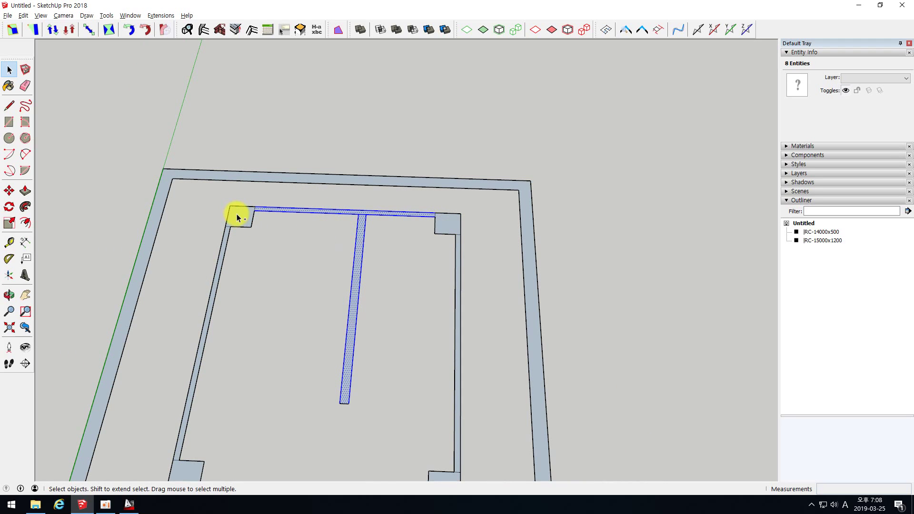
{"action": "left_click_drag", "start_coordinate": [226, 213], "coordinate": [232, 226], "text": "ctrl"}
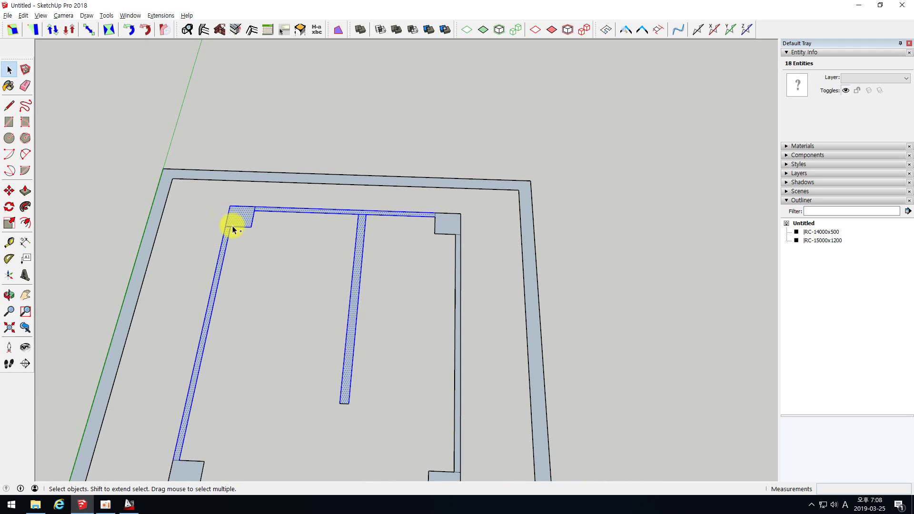
{"action": "left_click", "coordinate": [213, 211]}
- Compare an enclosing window selection with a crossing selection around the rear-left column, clearing each selection
{"action": "scroll", "coordinate": [420, 178], "scroll_direction": "down", "scroll_amount": 3}
{"action": "middle_click_drag", "start_coordinate": [420, 179], "coordinate": [316, 203]}
{"action": "scroll", "coordinate": [315, 205], "scroll_direction": "up", "scroll_amount": 5}
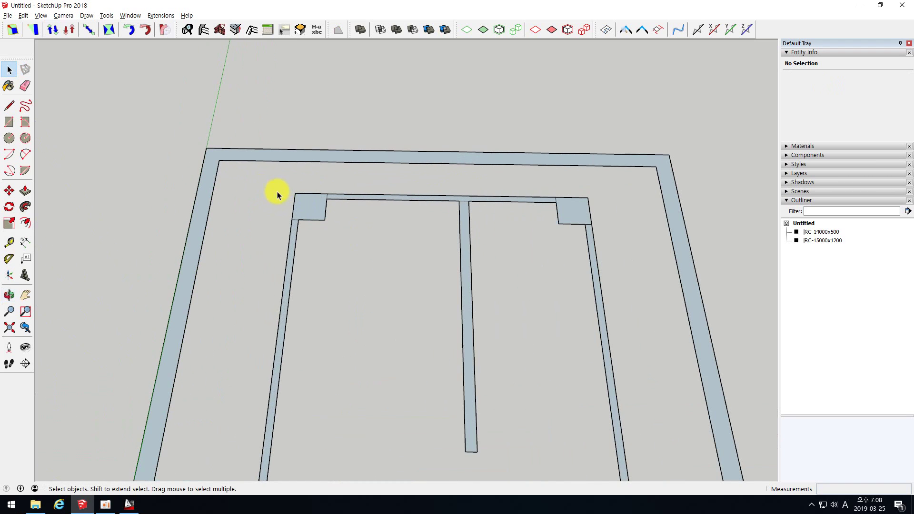
{"action": "left_click_drag", "start_coordinate": [274, 177], "coordinate": [301, 215]}
{"action": "mouse_move", "coordinate": [346, 245]}
{"action": "left_mouse_down"}
{"action": "mouse_move", "coordinate": [311, 216]}
{"action": "mouse_move", "coordinate": [349, 250]}
{"action": "mouse_move", "coordinate": [314, 222]}
{"action": "mouse_move", "coordinate": [351, 242]}
{"action": "left_mouse_up"}
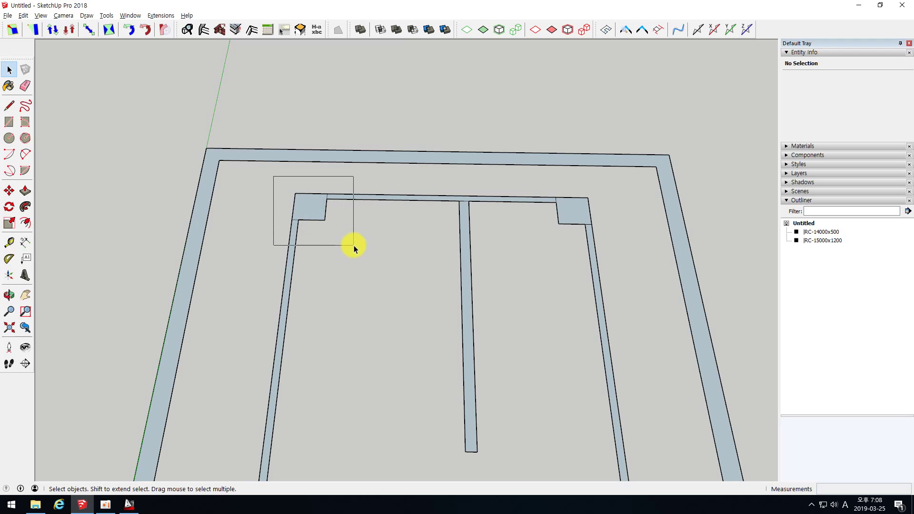
{"action": "left_click_drag", "start_coordinate": [354, 244], "coordinate": [353, 244]}
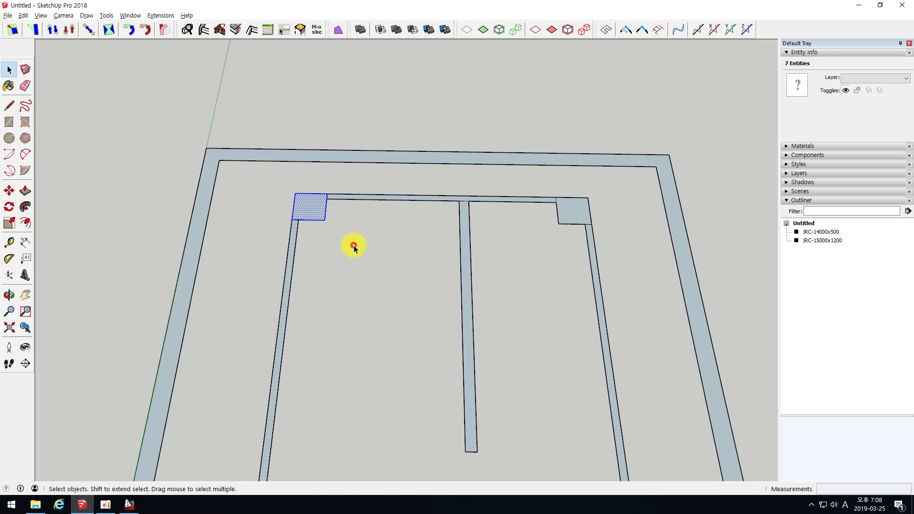
{"action": "left_click", "coordinate": [355, 248]}
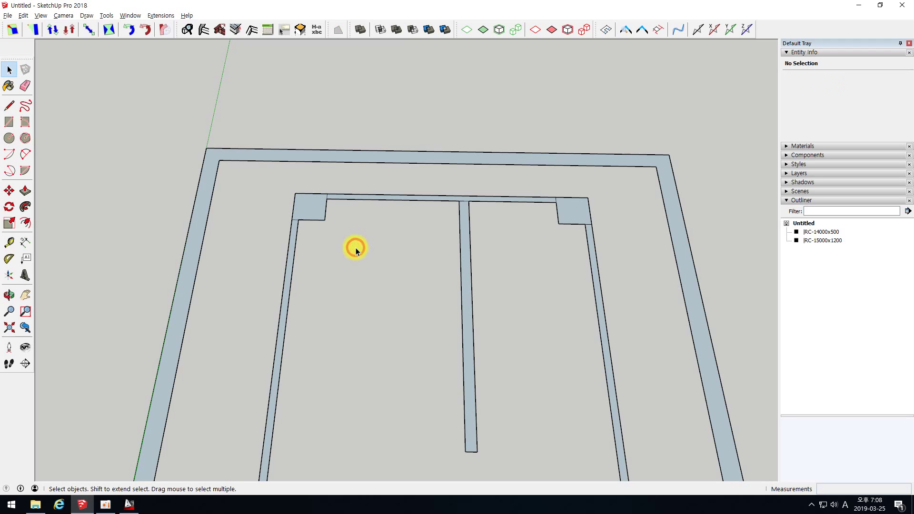
{"action": "left_click_drag", "start_coordinate": [356, 248], "coordinate": [284, 187]}
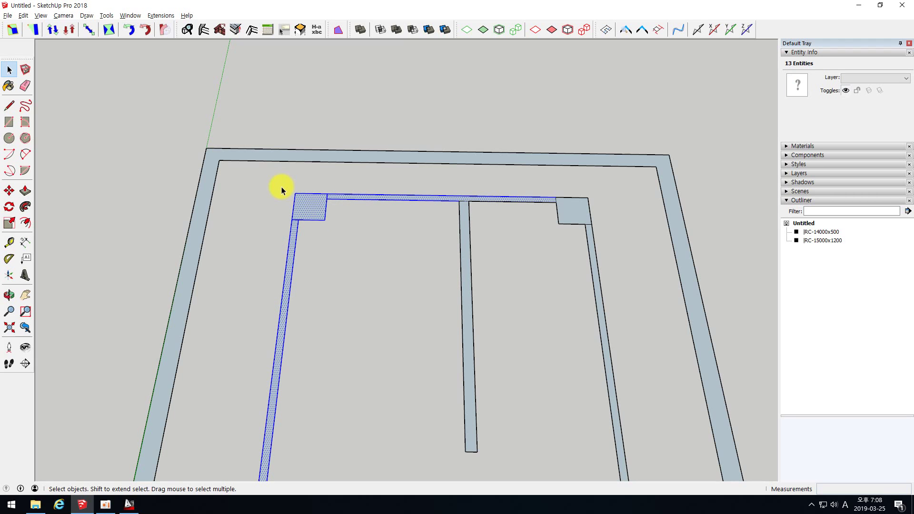
{"action": "left_click", "coordinate": [276, 182]}
- Select all wall and column faces and edges inside the outer border with an enclosing window
{"action": "scroll", "coordinate": [341, 174], "scroll_direction": "down", "scroll_amount": 3}
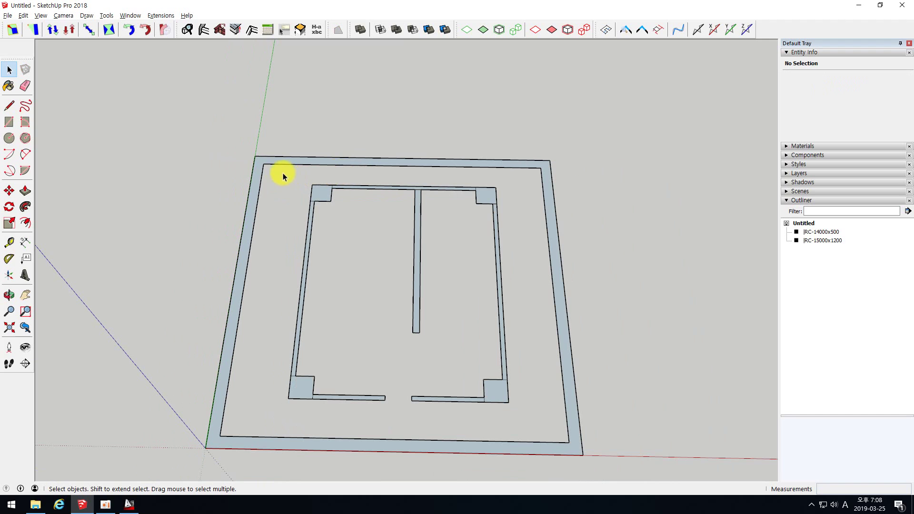
{"action": "left_click_drag", "start_coordinate": [270, 172], "coordinate": [538, 418]}
{"action": "middle_click_drag", "start_coordinate": [482, 347], "coordinate": [349, 283]}
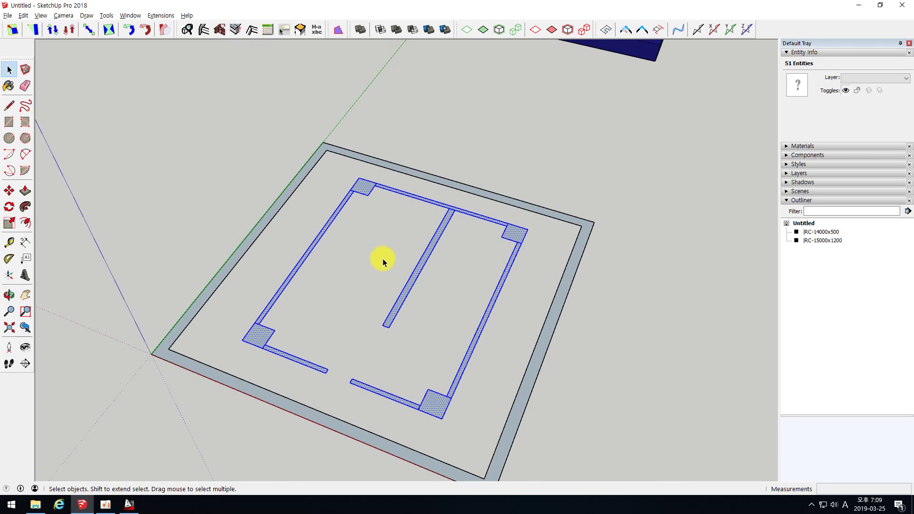
- Create solids from the selected footprints with class RC_WALL and a push length of 2700 mm
{"action": "left_click", "coordinate": [301, 29]}
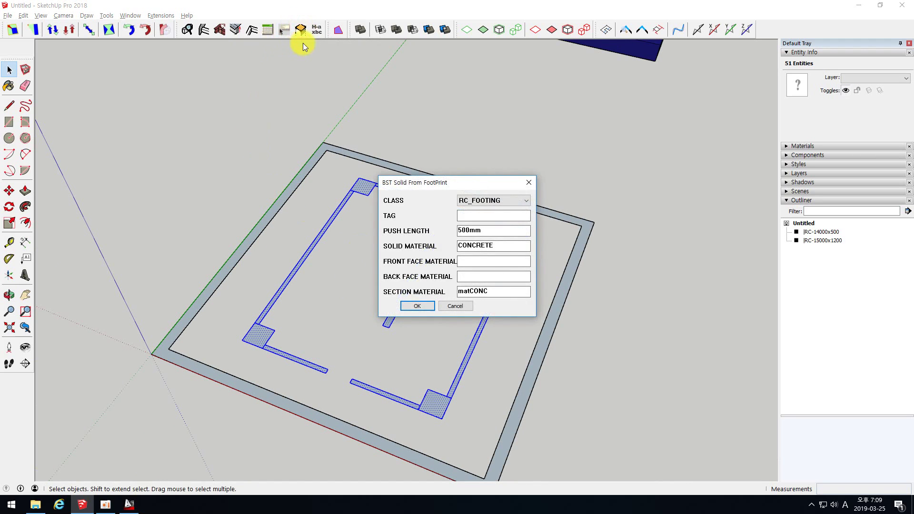
{"action": "left_click", "coordinate": [512, 201]}
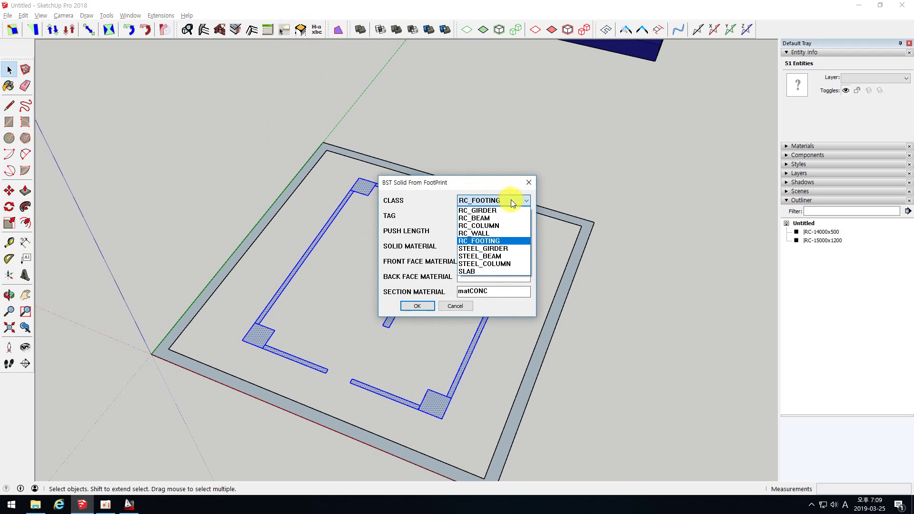
{"action": "left_click", "coordinate": [491, 234]}
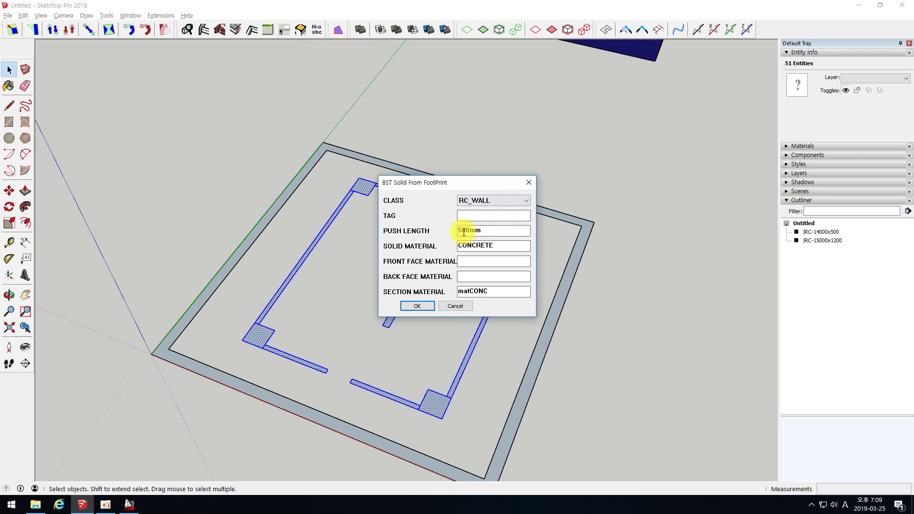
{"action": "left_click", "coordinate": [480, 200]}
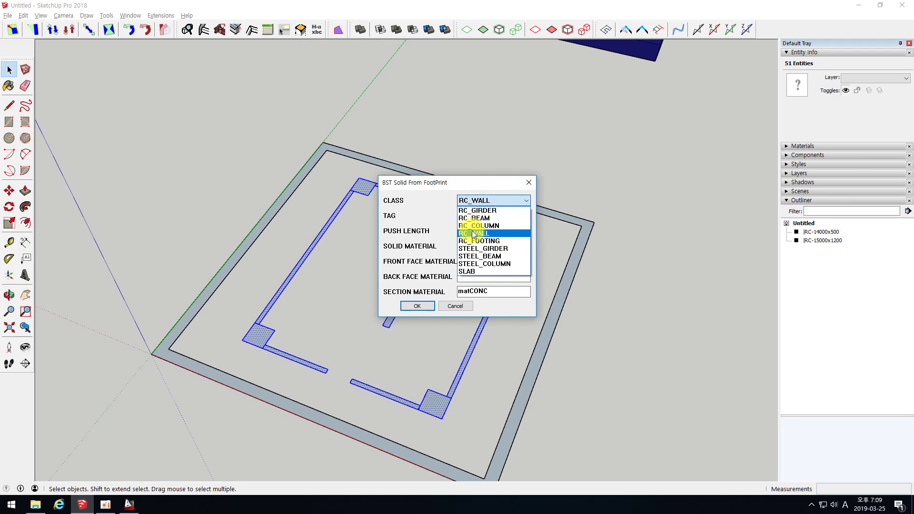
{"action": "left_click", "coordinate": [463, 232]}
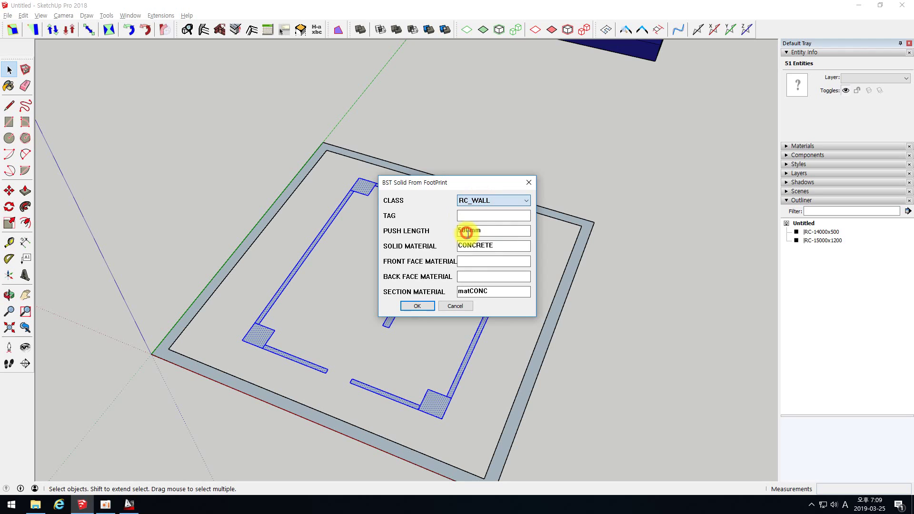
{"action": "left_click_drag", "start_coordinate": [463, 231], "coordinate": [430, 231]}
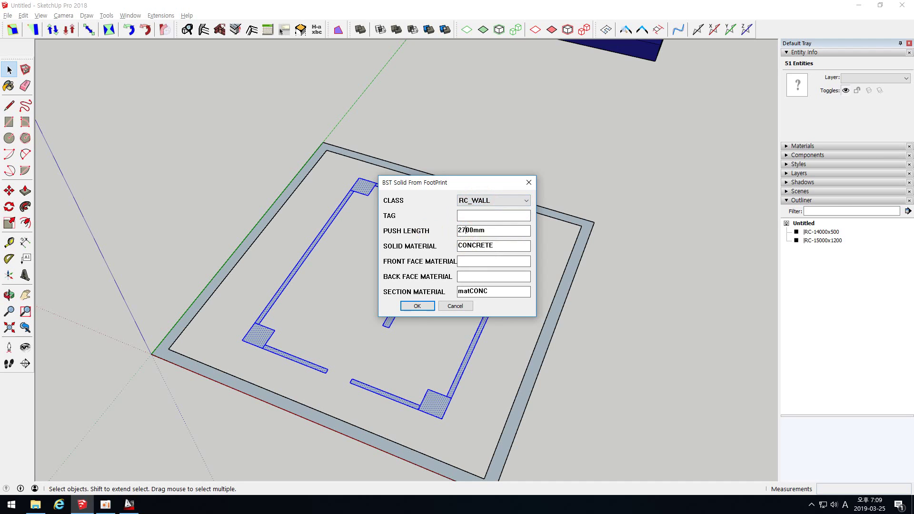
{"action": "type", "text": "27"}
{"action": "left_click", "coordinate": [418, 306]}
- Delete the outer border face and its edges around the new wall and column solids
{"action": "mouse_move", "coordinate": [440, 231]}
{"action": "middle_mouse_down"}
{"action": "mouse_move", "coordinate": [285, 41]}
{"action": "mouse_move", "coordinate": [241, 28]}
{"action": "mouse_move", "coordinate": [269, 81]}
{"action": "mouse_move", "coordinate": [422, 106]}
{"action": "mouse_move", "coordinate": [218, 40]}
{"action": "mouse_move", "coordinate": [389, 171]}
{"action": "middle_mouse_up"}
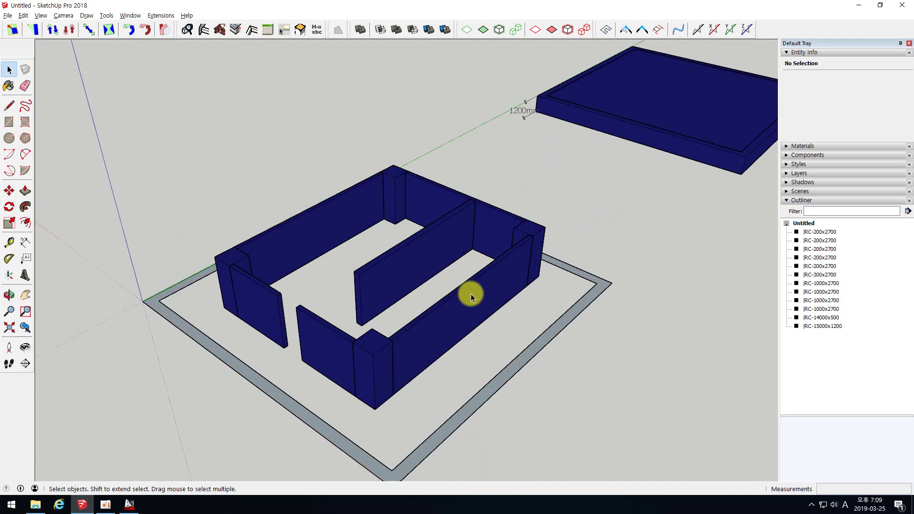
{"action": "middle_click_drag", "start_coordinate": [291, 153], "coordinate": [341, 179]}
{"action": "scroll", "coordinate": [341, 179], "scroll_direction": "down", "scroll_amount": 3}
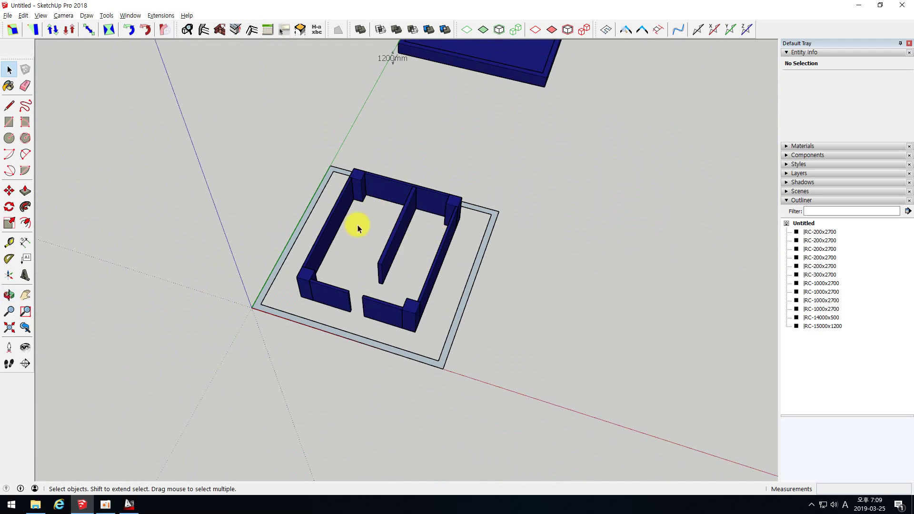
{"action": "mouse_move", "coordinate": [424, 194]}
{"action": "middle_mouse_down"}
{"action": "mouse_move", "coordinate": [401, 211]}
{"action": "mouse_move", "coordinate": [397, 314]}
{"action": "middle_mouse_up"}
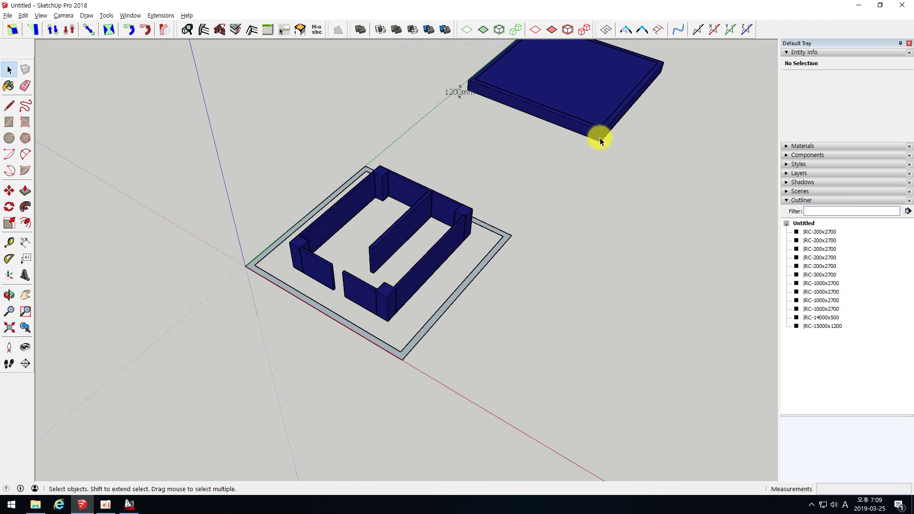
{"action": "double_click", "coordinate": [408, 349]}
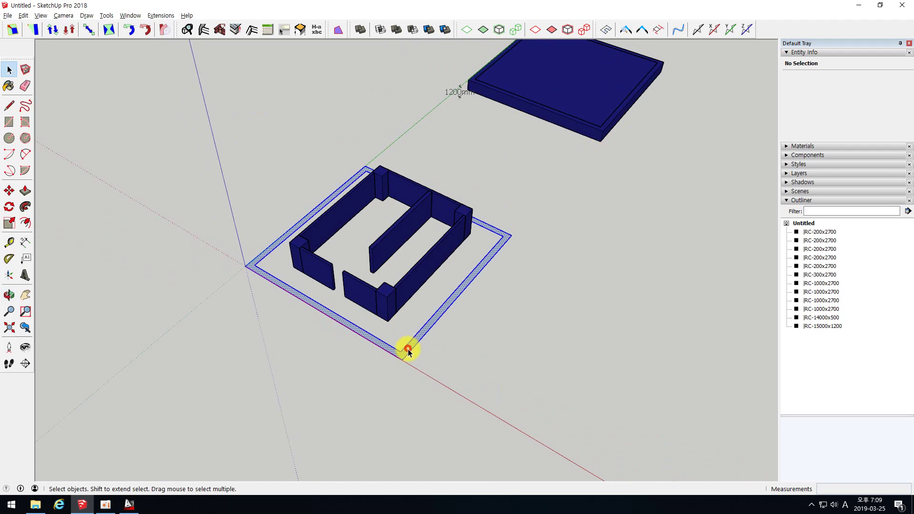
{"action": "key", "text": "Delete"}
{"action": "middle_click_drag", "start_coordinate": [335, 273], "coordinate": [427, 284]}
{"action": "scroll", "coordinate": [450, 318], "scroll_direction": "up", "scroll_amount": 3}
{"action": "left_click_drag", "start_coordinate": [496, 376], "coordinate": [126, 56]}
{"action": "left_click", "coordinate": [9, 191]}
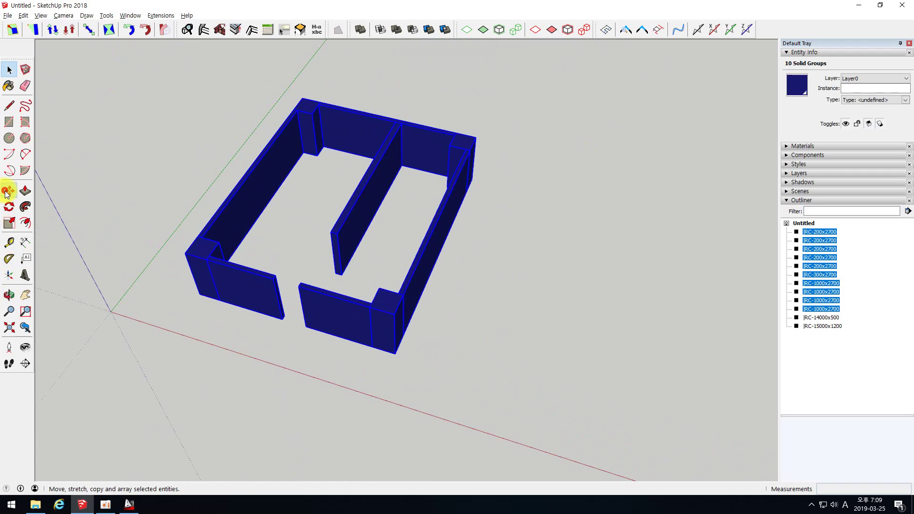
{"action": "left_click", "coordinate": [392, 357]}
{"action": "scroll", "coordinate": [292, 373], "scroll_direction": "down", "scroll_amount": 4}
{"action": "scroll", "coordinate": [443, 149], "scroll_direction": "up", "scroll_amount": 2}
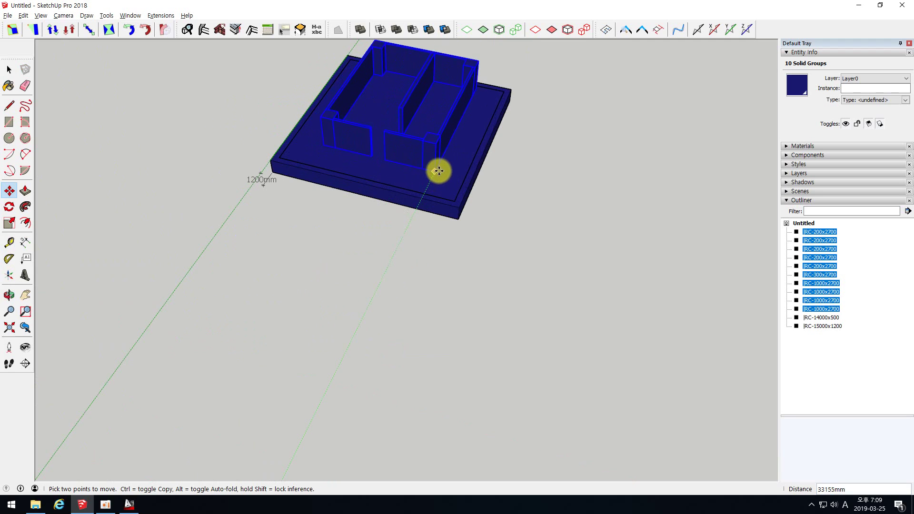
{"action": "key", "text": "Escape"}
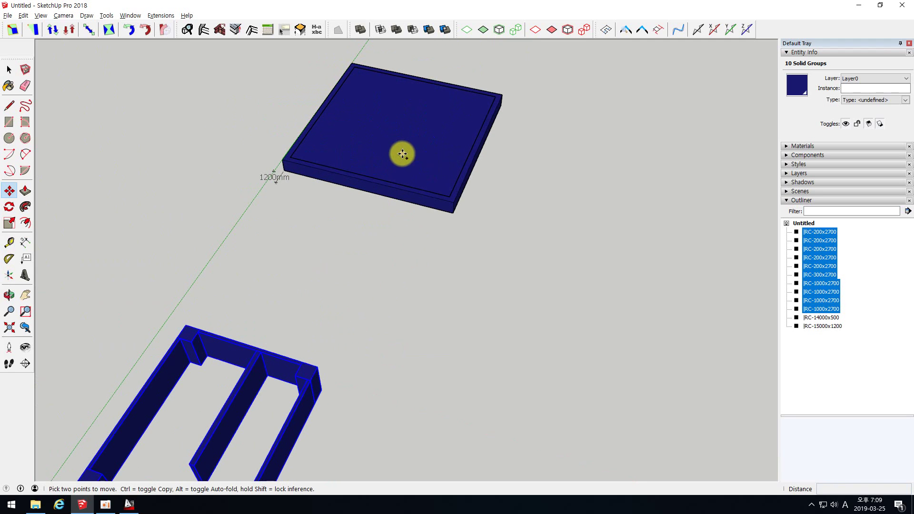
{"action": "scroll", "coordinate": [402, 143], "scroll_direction": "down", "scroll_amount": 2}
{"action": "scroll", "coordinate": [351, 151], "scroll_direction": "down", "scroll_amount": 2}
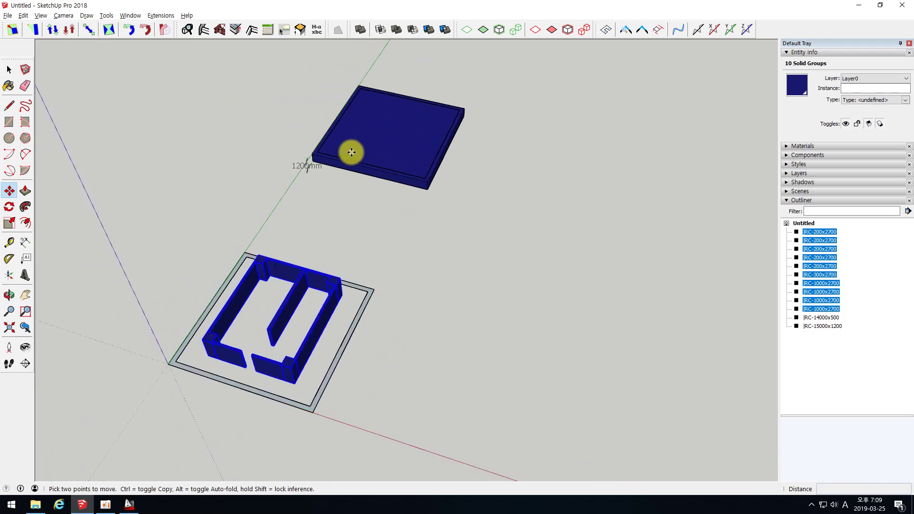
{"action": "scroll", "coordinate": [291, 334], "scroll_direction": "up", "scroll_amount": 3}
{"action": "key", "text": "space"}
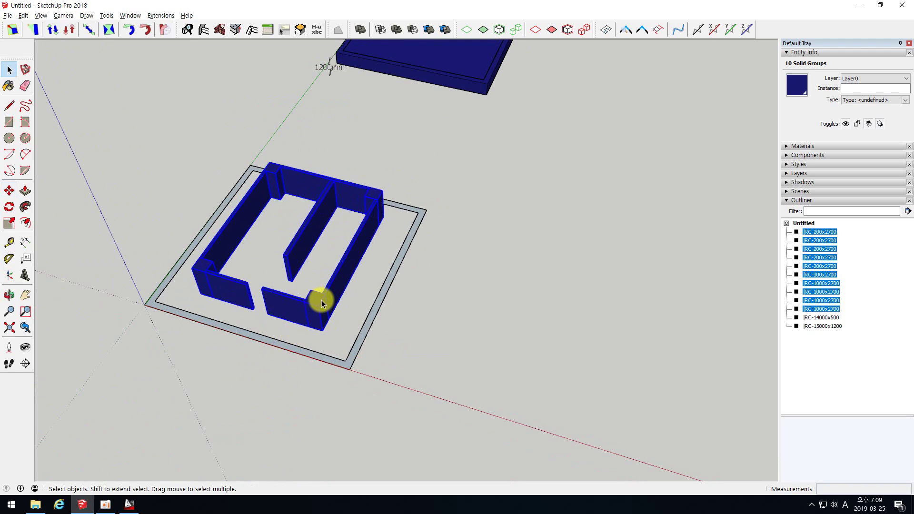
{"action": "left_click", "coordinate": [319, 303]}
{"action": "left_click", "coordinate": [316, 268]}
- Select all ten wall and column solids and move them from the border outline's outer front-right corner to the foundation's upper front-right corner
{"action": "middle_click_drag", "start_coordinate": [307, 281], "coordinate": [379, 387]}
{"action": "left_click_drag", "start_coordinate": [379, 387], "coordinate": [237, 214]}
{"action": "left_click_drag", "start_coordinate": [251, 374], "coordinate": [206, 335], "text": "ctrl"}
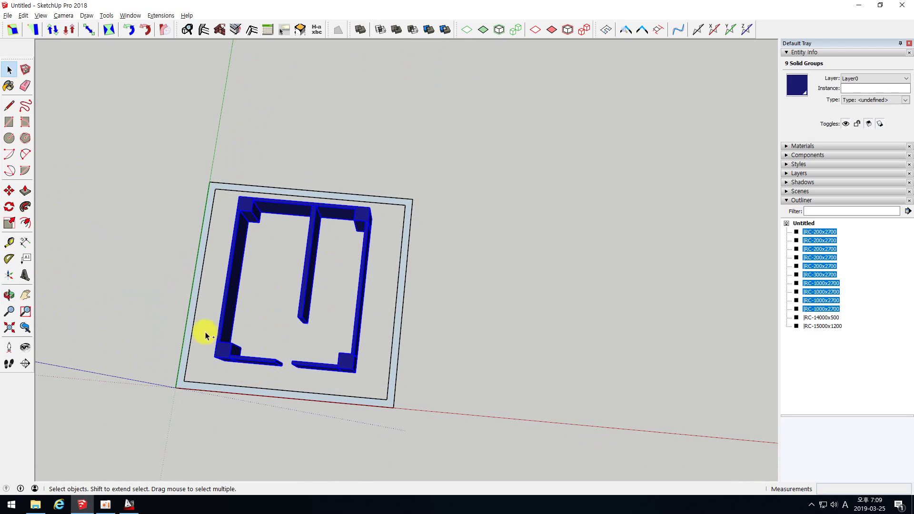
{"action": "left_click", "coordinate": [9, 191]}
{"action": "scroll", "coordinate": [149, 144], "scroll_direction": "down", "scroll_amount": 1}
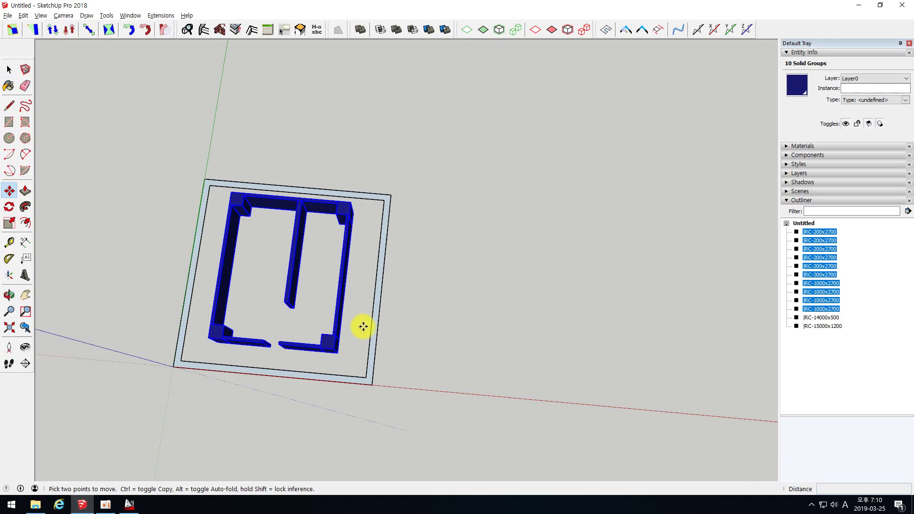
{"action": "scroll", "coordinate": [363, 327], "scroll_direction": "up", "scroll_amount": 1}
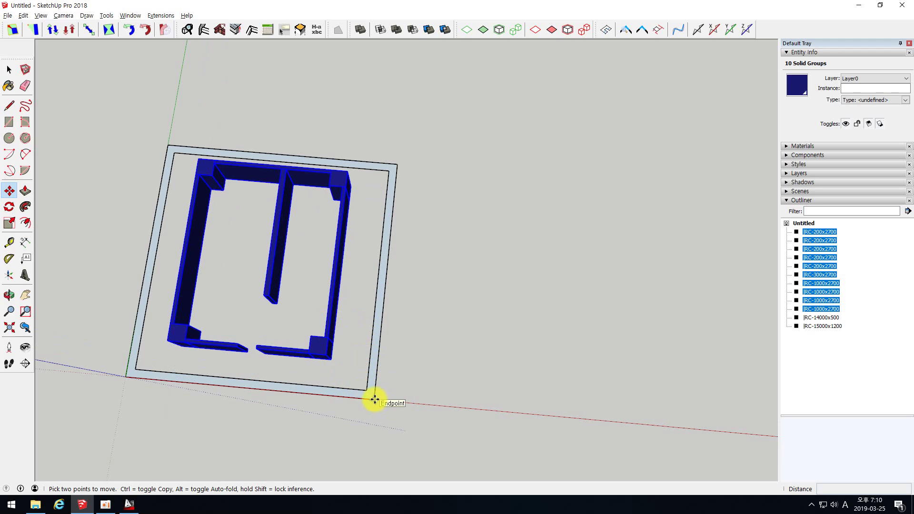
{"action": "left_click", "coordinate": [375, 399]}
{"action": "scroll", "coordinate": [340, 321], "scroll_direction": "down", "scroll_amount": 4}
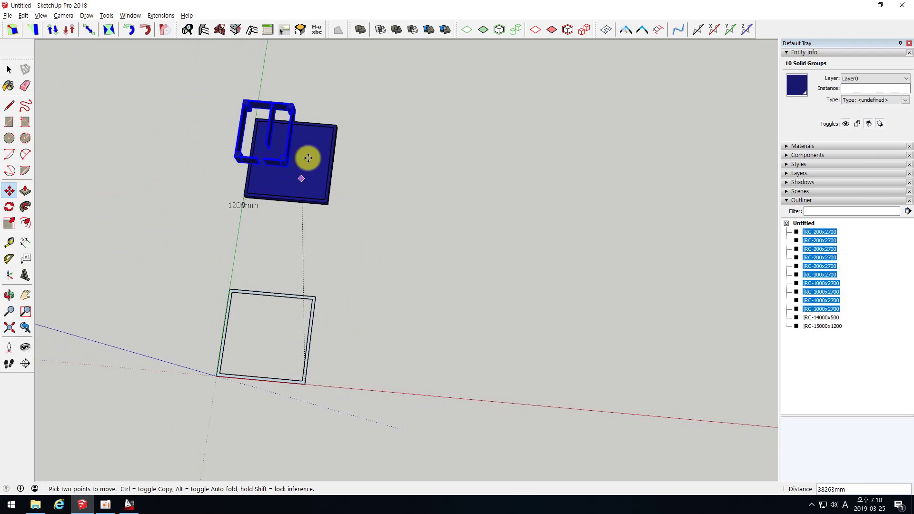
{"action": "scroll", "coordinate": [323, 162], "scroll_direction": "up", "scroll_amount": 5}
{"action": "left_click", "coordinate": [300, 241]}
{"action": "middle_click_drag", "start_coordinate": [300, 241], "coordinate": [260, 105]}
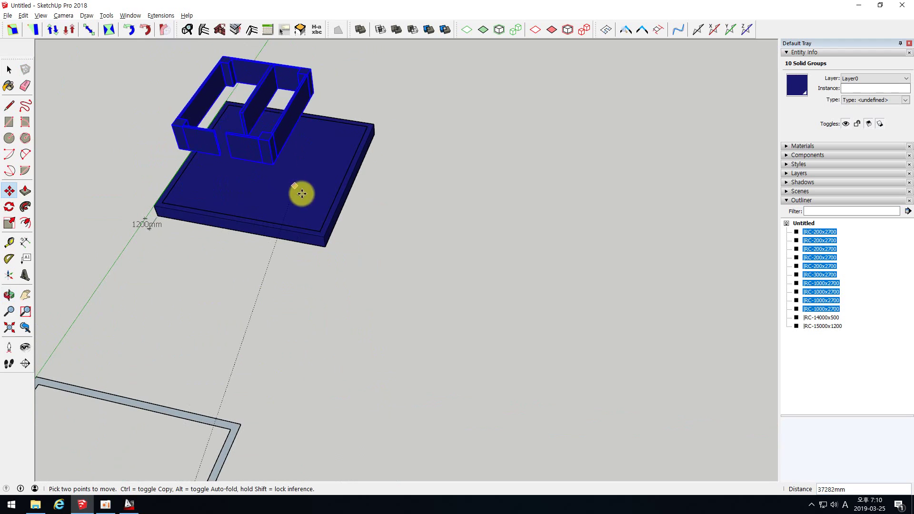
{"action": "left_click", "coordinate": [322, 236]}
- Clear the selection and inspect how the walls and columns sit on the foundation from a lower angle
{"action": "scroll", "coordinate": [342, 195], "scroll_direction": "down", "scroll_amount": 2}
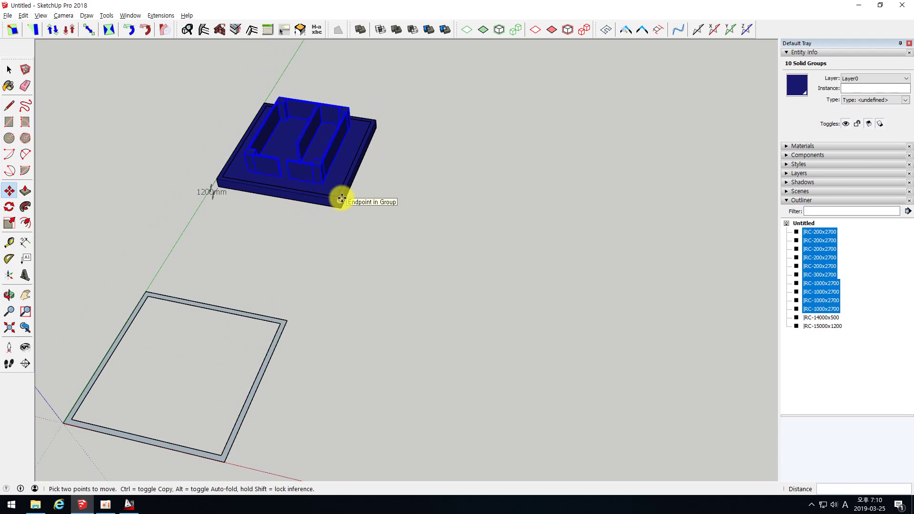
{"action": "scroll", "coordinate": [259, 117], "scroll_direction": "up", "scroll_amount": 3}
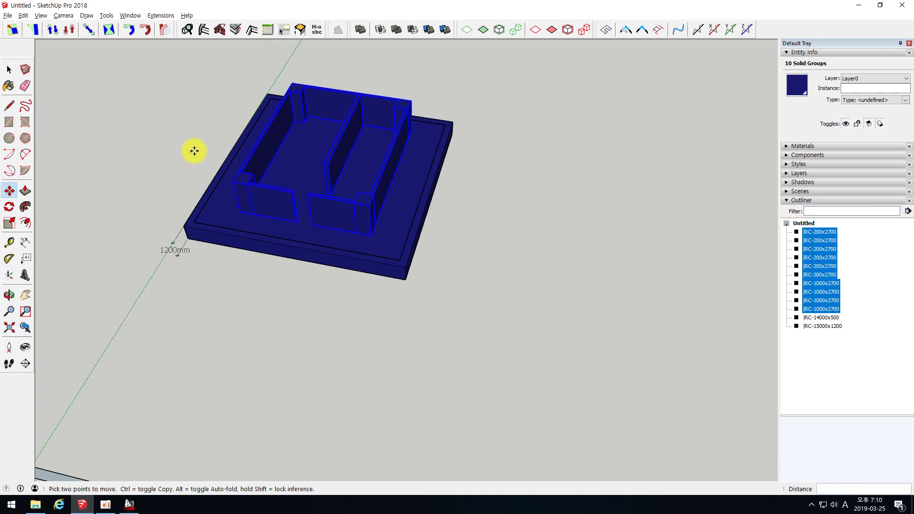
{"action": "key", "text": "space"}
{"action": "left_click", "coordinate": [151, 159]}
{"action": "middle_click_drag", "start_coordinate": [305, 134], "coordinate": [283, 96]}
{"action": "scroll", "coordinate": [345, 159], "scroll_direction": "down", "scroll_amount": 3}
{"action": "scroll", "coordinate": [342, 172], "scroll_direction": "up", "scroll_amount": 3}
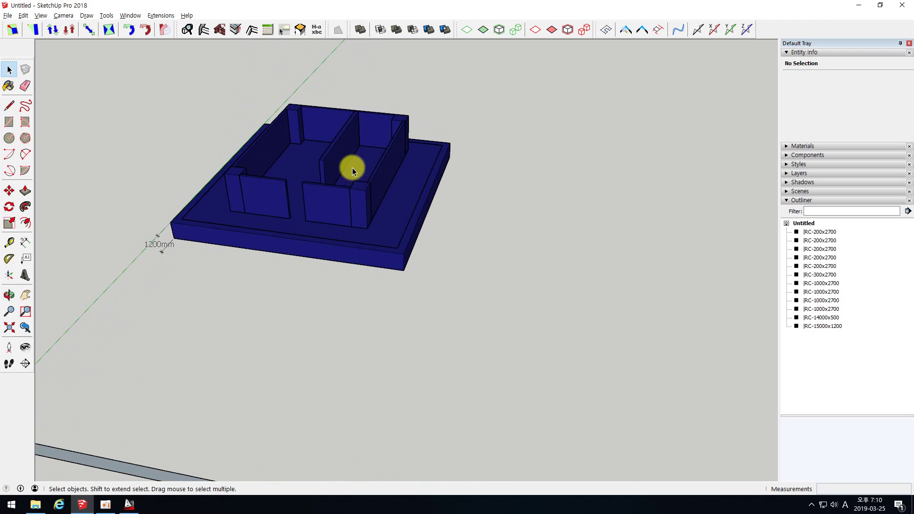
- Switch to AutoCAD and fill the first-floor left wall in section A with the magenta solid and HEX hatch at scale 50
{"action": "left_click", "coordinate": [129, 504]}
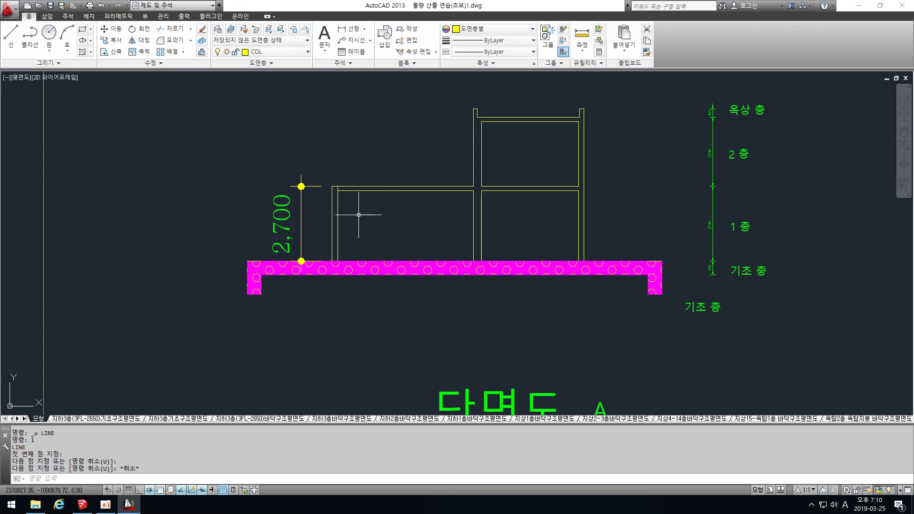
{"action": "scroll", "coordinate": [369, 196], "scroll_direction": "up", "scroll_amount": 2}
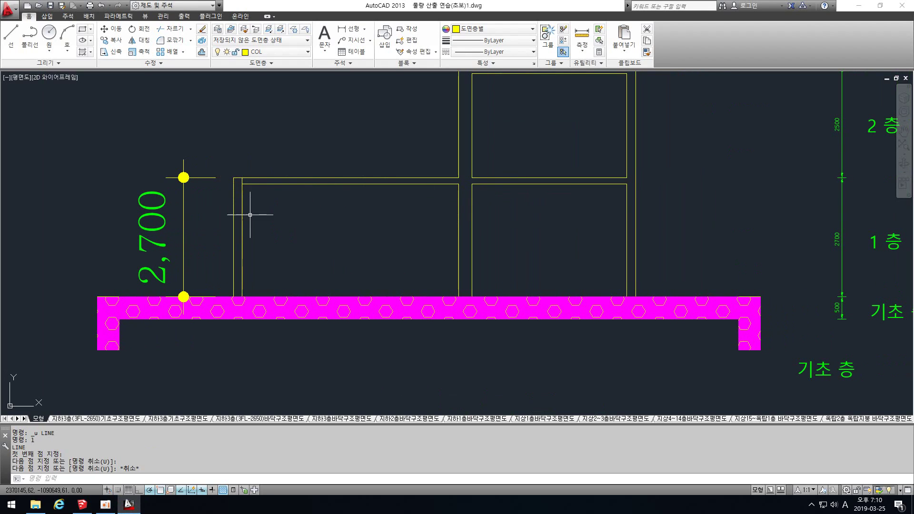
{"action": "key", "text": "Return"}
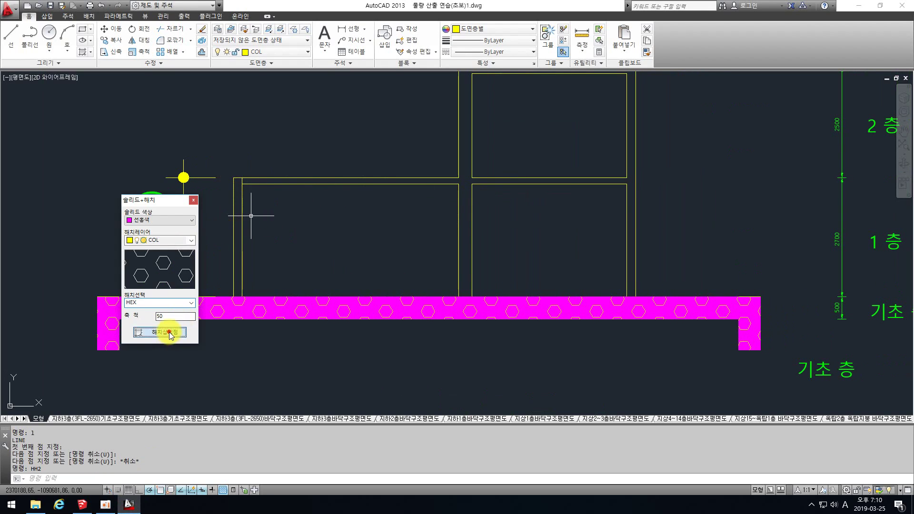
{"action": "left_click", "coordinate": [162, 331]}
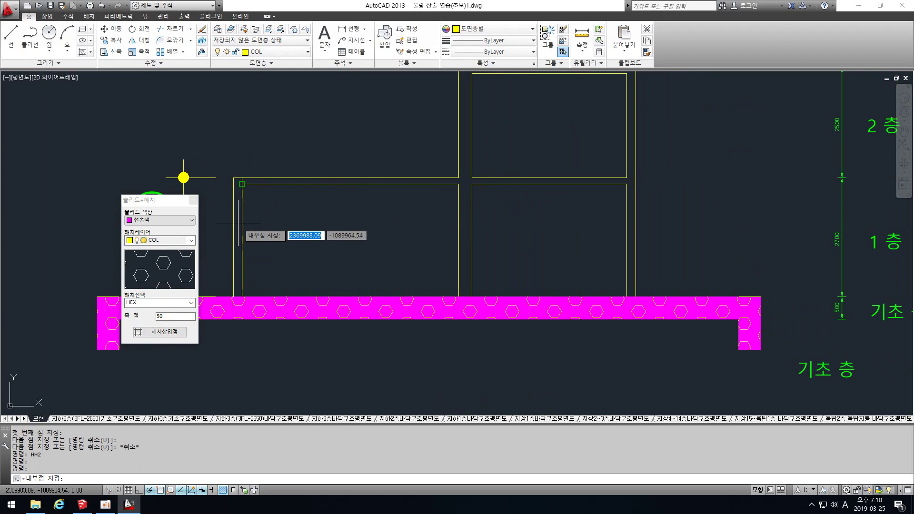
{"action": "scroll", "coordinate": [241, 221], "scroll_direction": "up", "scroll_amount": 2}
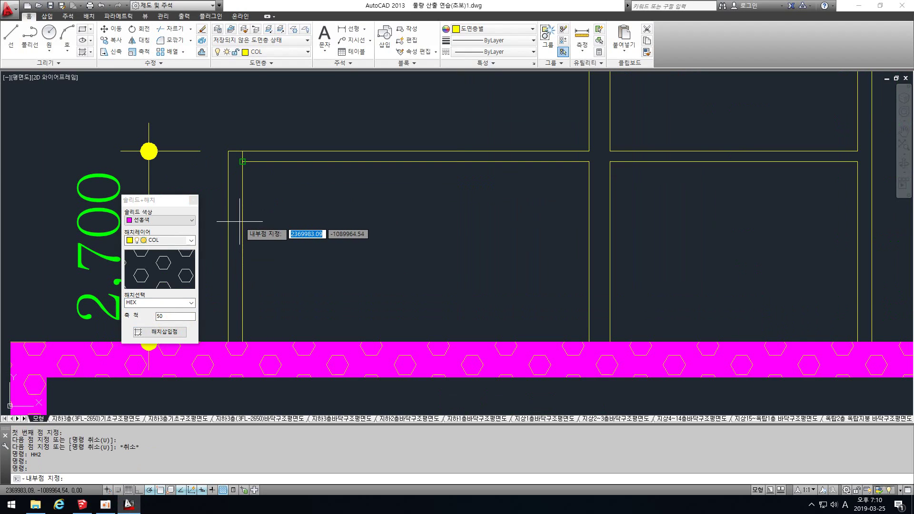
{"action": "left_click", "coordinate": [237, 249]}
{"action": "scroll", "coordinate": [241, 249], "scroll_direction": "down", "scroll_amount": 6}
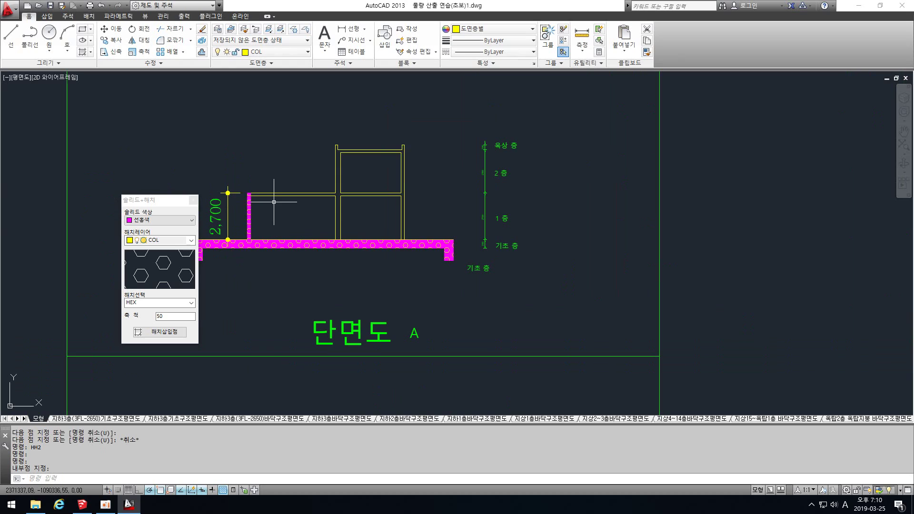
{"action": "scroll", "coordinate": [274, 202], "scroll_direction": "up", "scroll_amount": 2}
{"action": "key", "text": "Escape"}
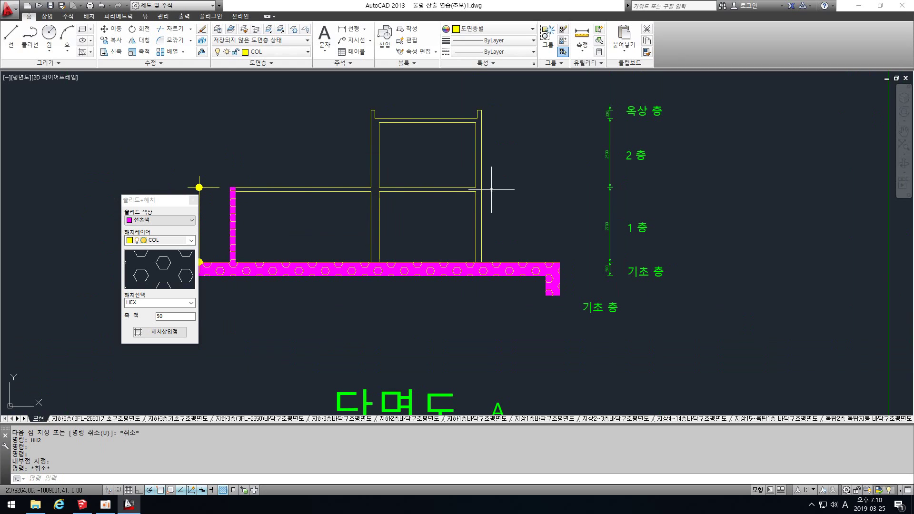
- Locate the second-floor structural plan beyond the section and first-floor plan, and examine its walls, column and outline
{"action": "scroll", "coordinate": [307, 197], "scroll_direction": "down", "scroll_amount": 5}
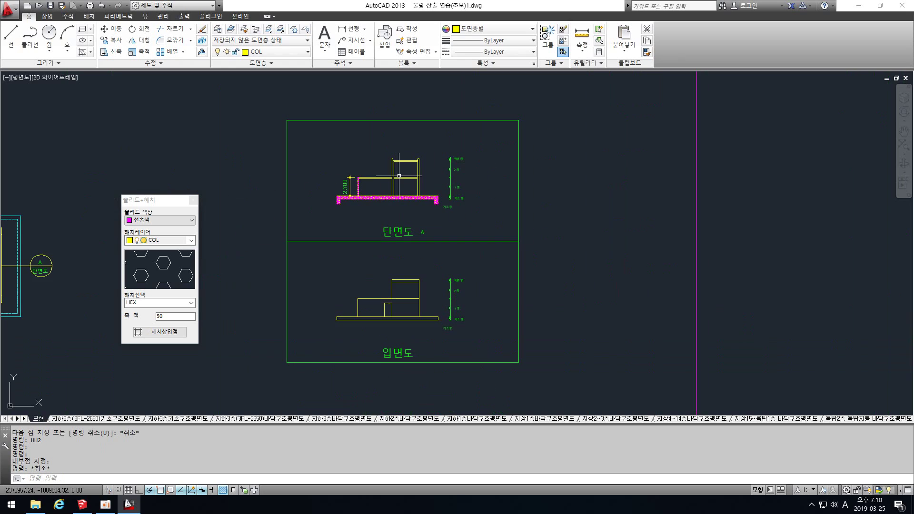
{"action": "scroll", "coordinate": [399, 175], "scroll_direction": "down", "scroll_amount": 4}
{"action": "scroll", "coordinate": [248, 199], "scroll_direction": "up", "scroll_amount": 2}
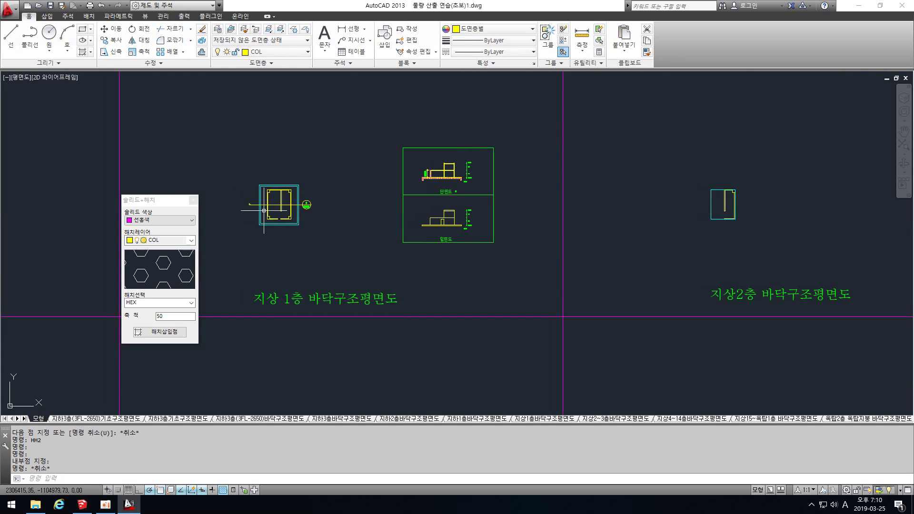
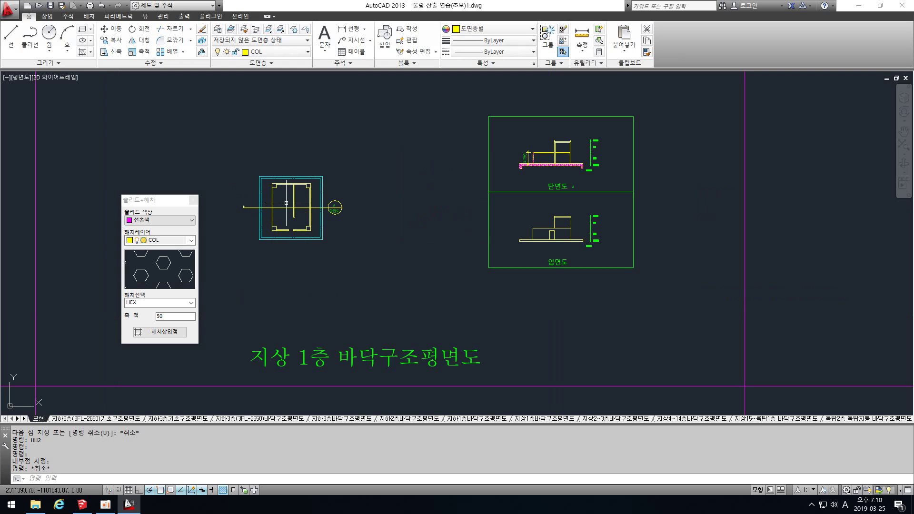
{"action": "scroll", "coordinate": [286, 204], "scroll_direction": "down", "scroll_amount": 5}
{"action": "middle_click_drag", "start_coordinate": [543, 202], "coordinate": [422, 212]}
{"action": "scroll", "coordinate": [422, 213], "scroll_direction": "up", "scroll_amount": 4}
{"action": "scroll", "coordinate": [440, 160], "scroll_direction": "down", "scroll_amount": 5}
{"action": "scroll", "coordinate": [435, 164], "scroll_direction": "up", "scroll_amount": 5}
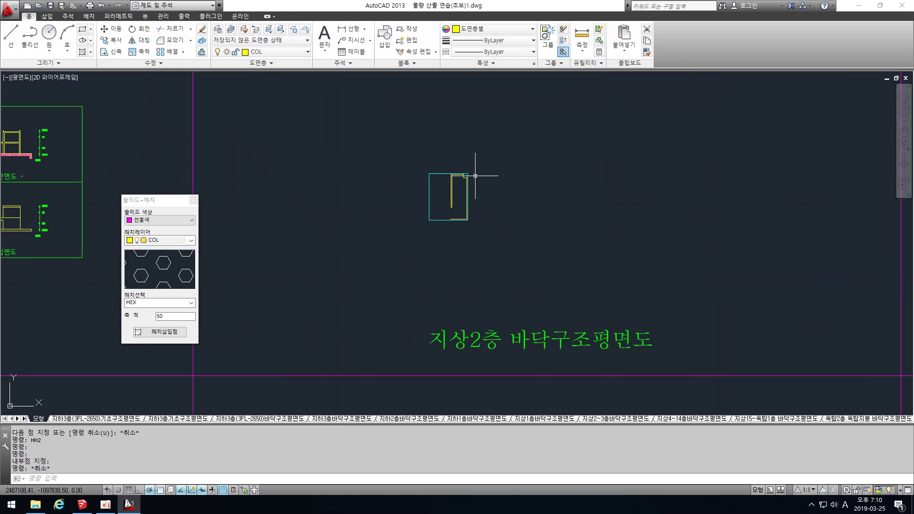
{"action": "key", "text": "Escape"}
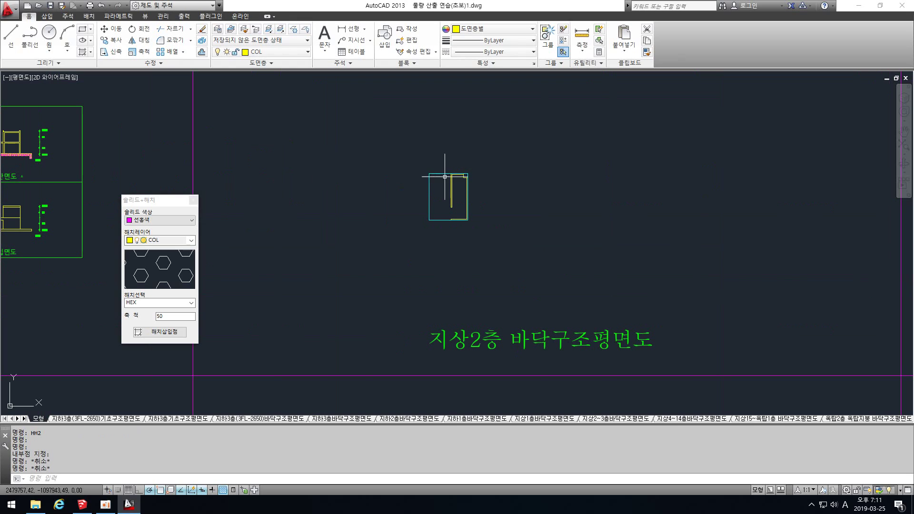
{"action": "scroll", "coordinate": [450, 190], "scroll_direction": "up", "scroll_amount": 4}
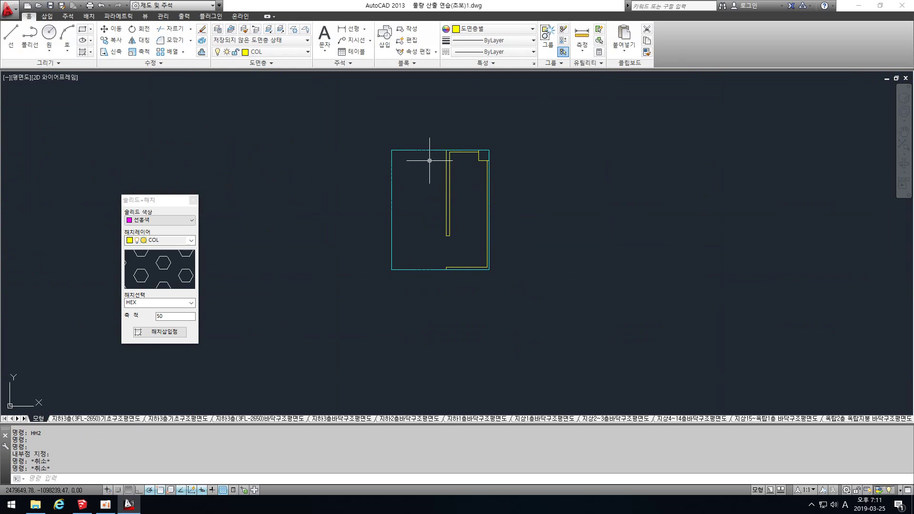
{"action": "scroll", "coordinate": [428, 158], "scroll_direction": "down", "scroll_amount": 2}
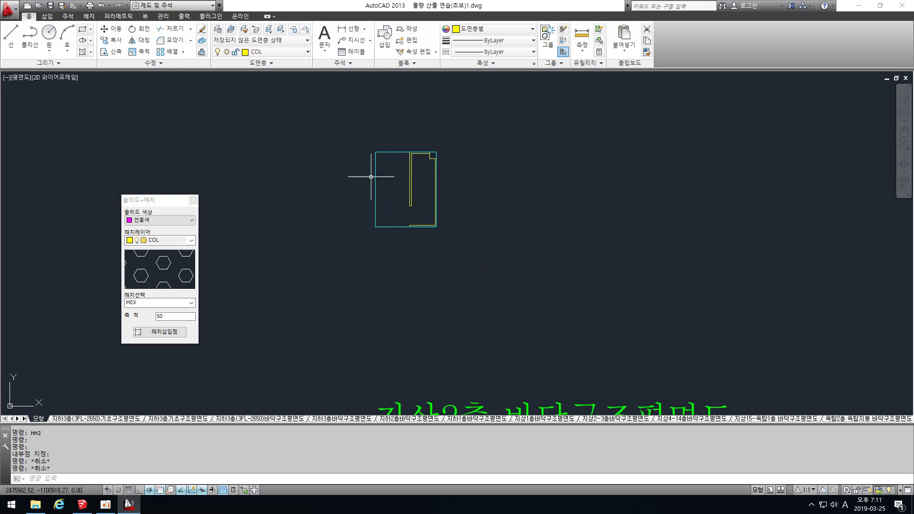
{"action": "middle_click_drag", "start_coordinate": [384, 150], "coordinate": [363, 163]}
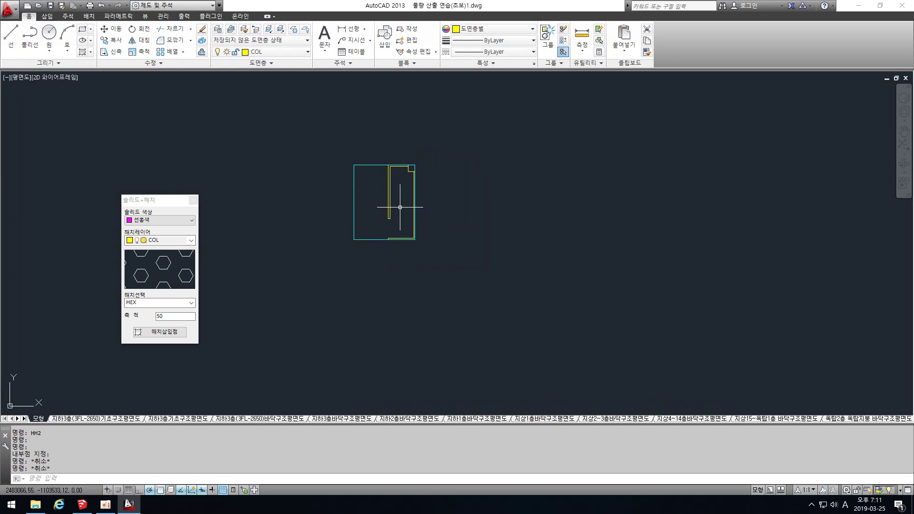
{"action": "scroll", "coordinate": [402, 183], "scroll_direction": "down", "scroll_amount": 3}
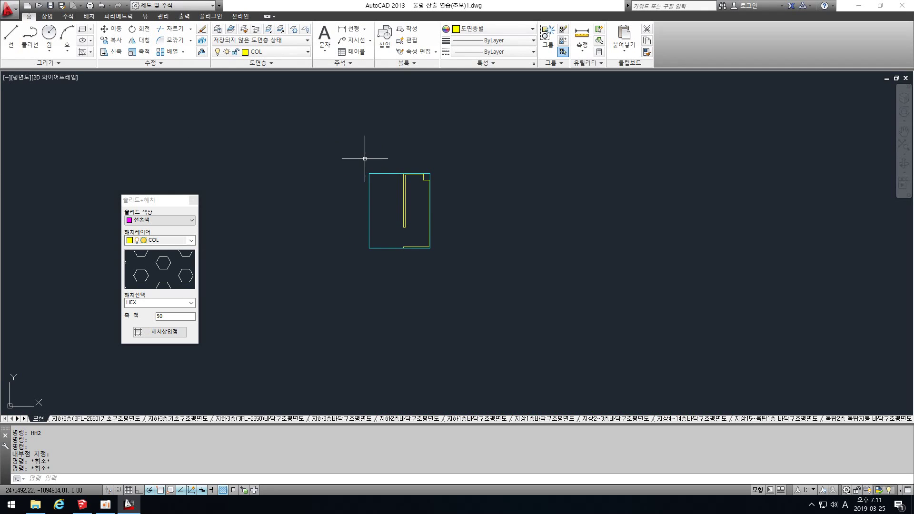
{"action": "scroll", "coordinate": [401, 183], "scroll_direction": "up", "scroll_amount": 3}
- Write all objects of the second-floor structural plan to the desktop file 새 블럭.dwg with WBLOCK, retaining them in the drawing
{"action": "type", "text": "w"}
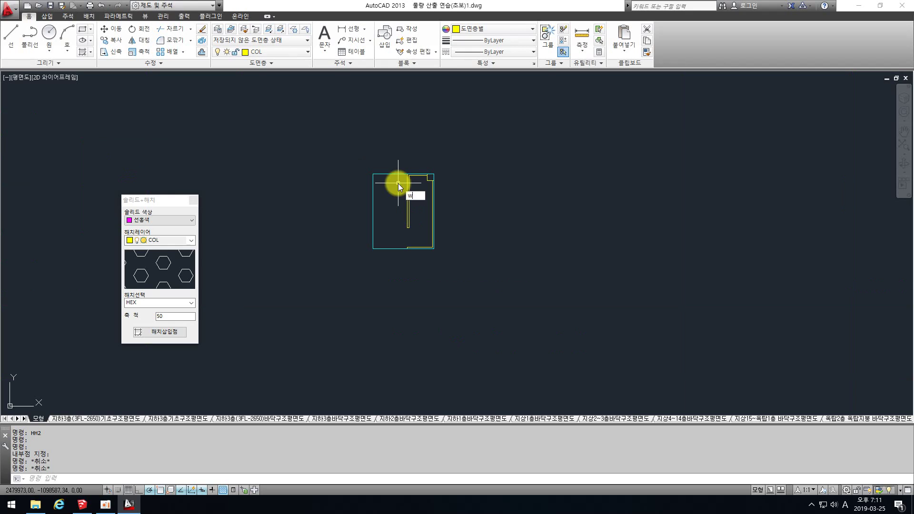
{"action": "key", "text": "Return"}
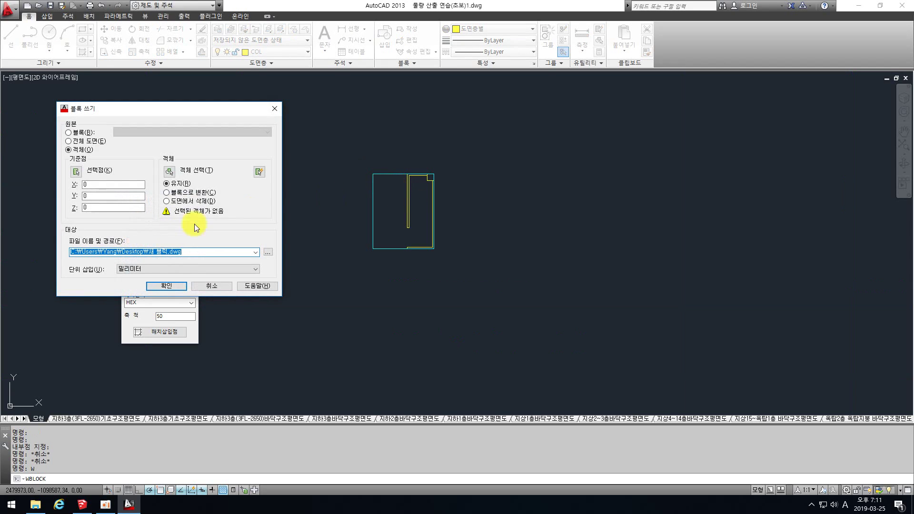
{"action": "left_click", "coordinate": [169, 171]}
{"action": "left_click", "coordinate": [335, 150]}
{"action": "left_click", "coordinate": [518, 296]}
{"action": "right_click", "coordinate": [518, 297]}
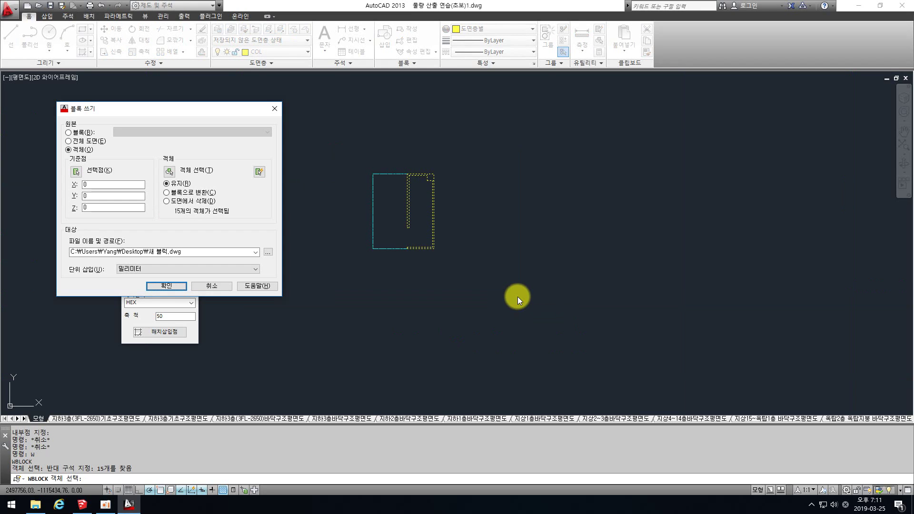
{"action": "left_click", "coordinate": [162, 287]}
{"action": "left_click", "coordinate": [422, 235]}
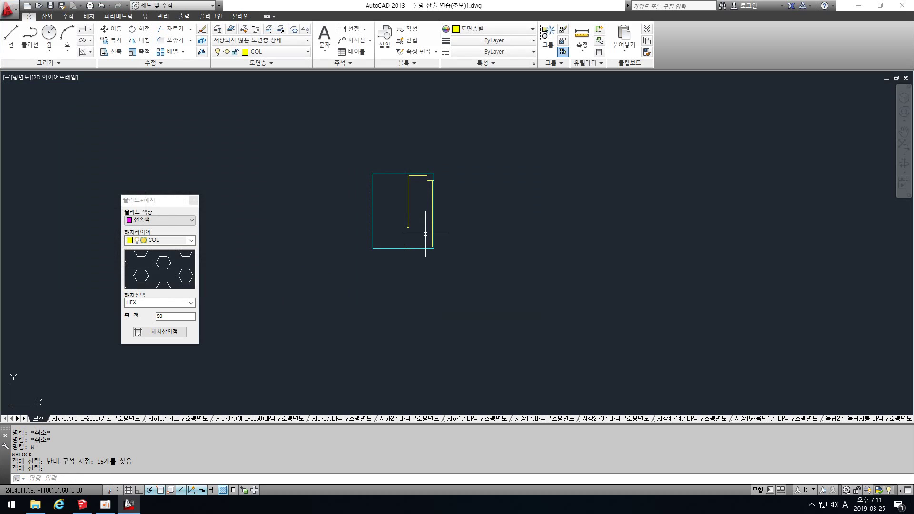
- Close the solid and hatch dialog and switch to SketchUp with the foundation and first-floor model in view
{"action": "left_click", "coordinate": [196, 199]}
{"action": "left_click", "coordinate": [191, 200]}
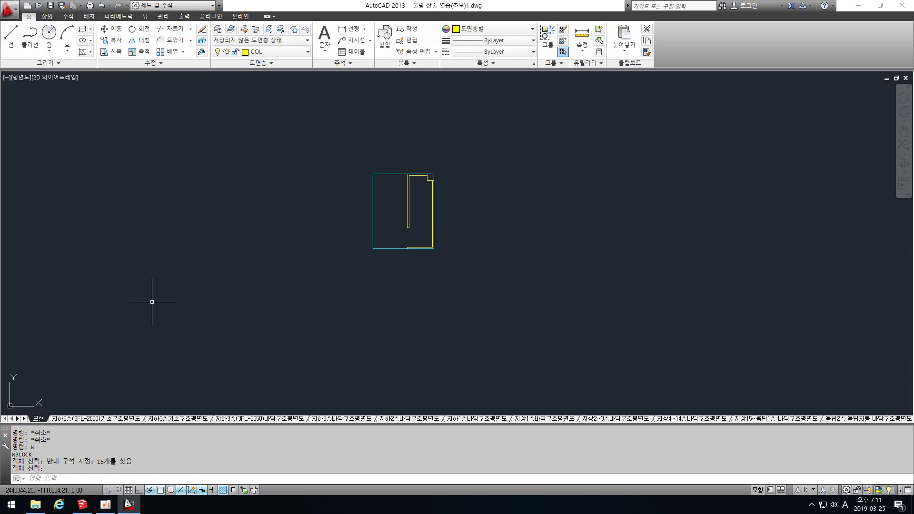
{"action": "left_click", "coordinate": [82, 504]}
{"action": "scroll", "coordinate": [443, 193], "scroll_direction": "down", "scroll_amount": 6}
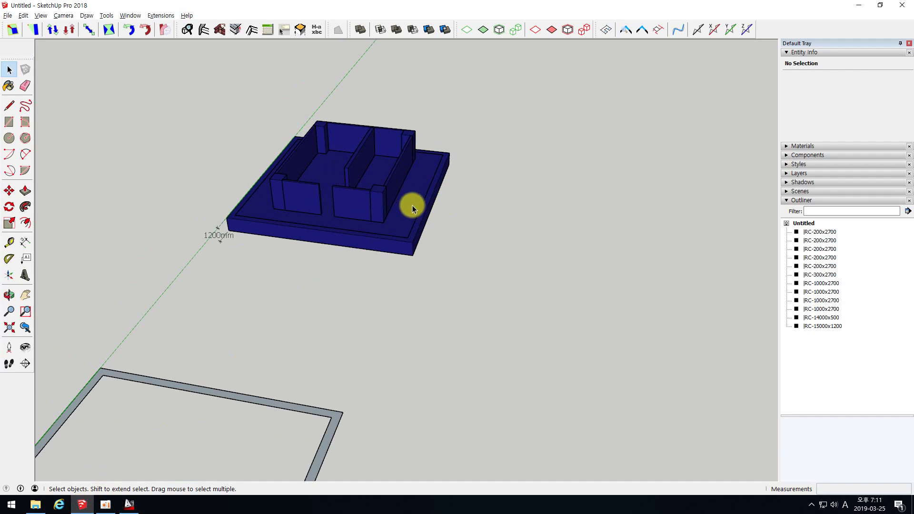
- Delete the leftover foundation outline at the origin and import 새 블럭.dwg from the desktop
{"action": "left_click_drag", "start_coordinate": [114, 261], "coordinate": [439, 422]}
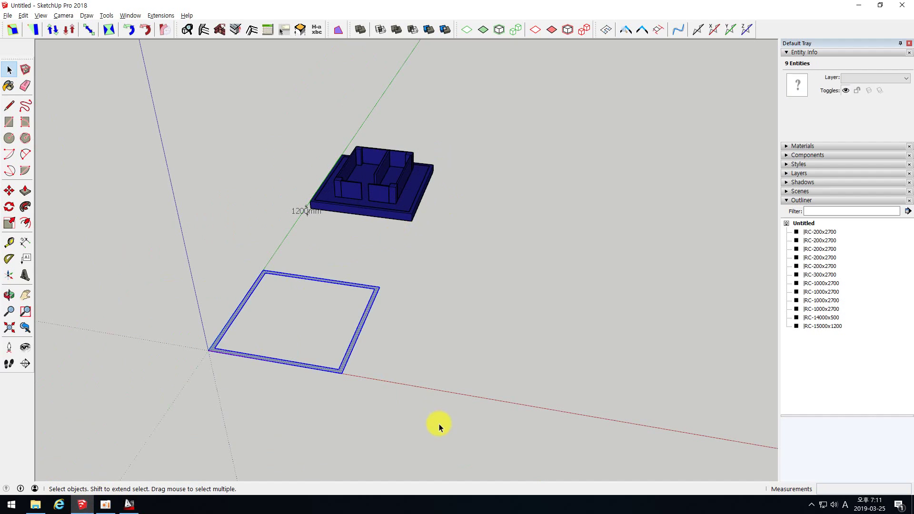
{"action": "key", "text": "Delete"}
{"action": "left_click", "coordinate": [8, 15]}
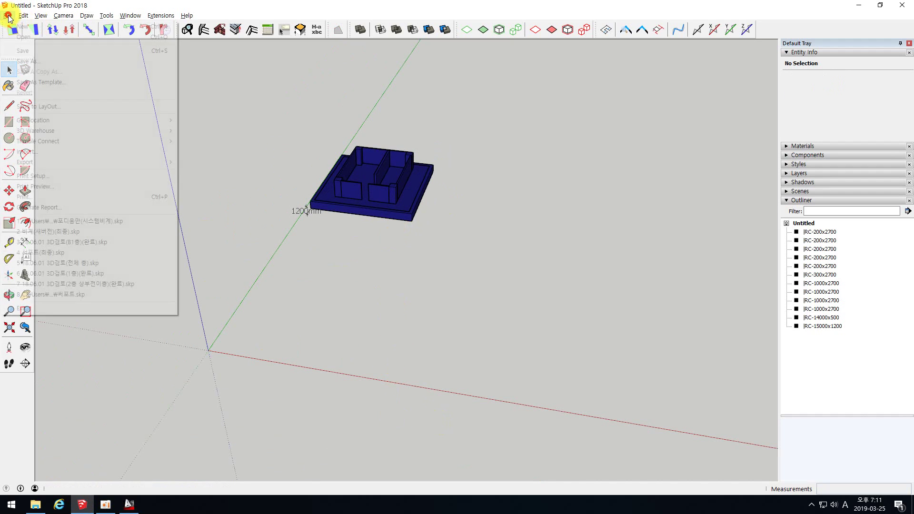
{"action": "left_click", "coordinate": [33, 153]}
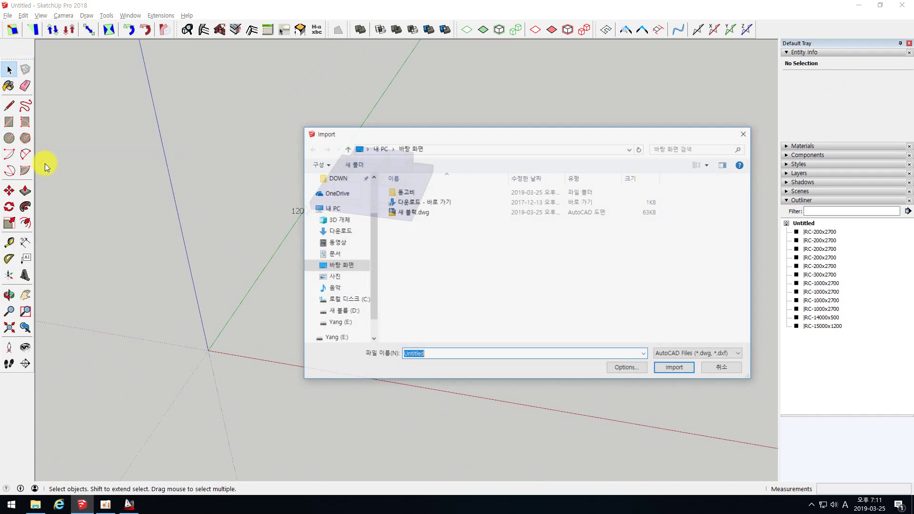
{"action": "double_click", "coordinate": [394, 212]}
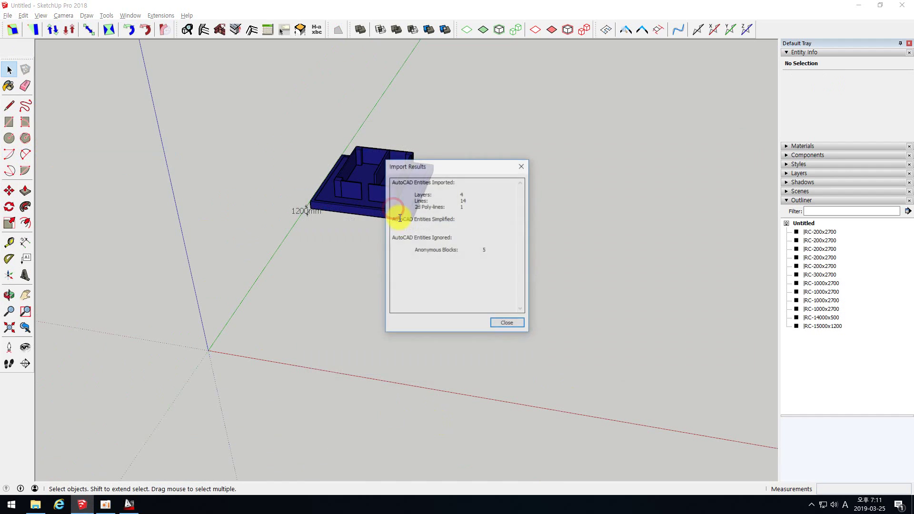
{"action": "left_click", "coordinate": [504, 327]}
- Examine the walls, column and slab outline of the imported second-floor plan at the origin
{"action": "key", "text": "o"}
{"action": "left_click_drag", "start_coordinate": [452, 285], "coordinate": [351, 259]}
{"action": "key", "text": "space"}
{"action": "scroll", "coordinate": [394, 285], "scroll_direction": "down", "scroll_amount": 2}
{"action": "scroll", "coordinate": [392, 281], "scroll_direction": "up", "scroll_amount": 2}
{"action": "left_click", "coordinate": [391, 285]}
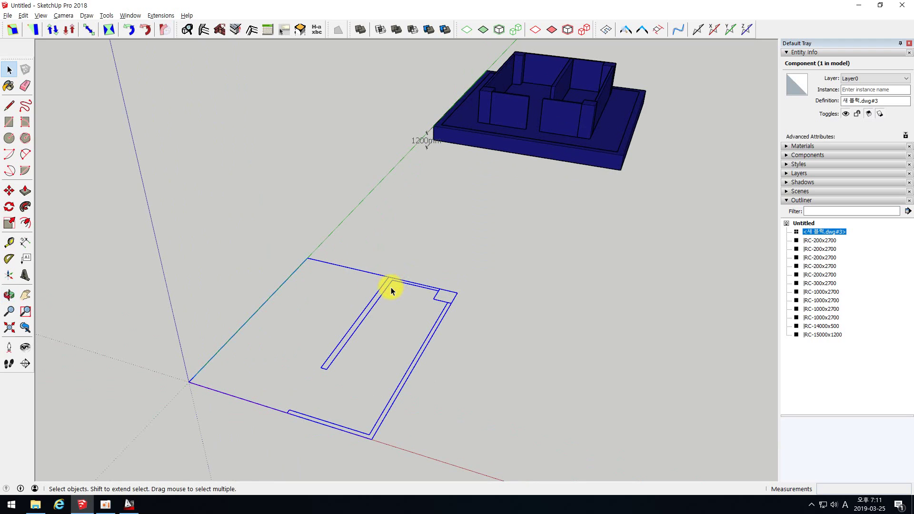
{"action": "middle_click_drag", "start_coordinate": [405, 264], "coordinate": [418, 280]}
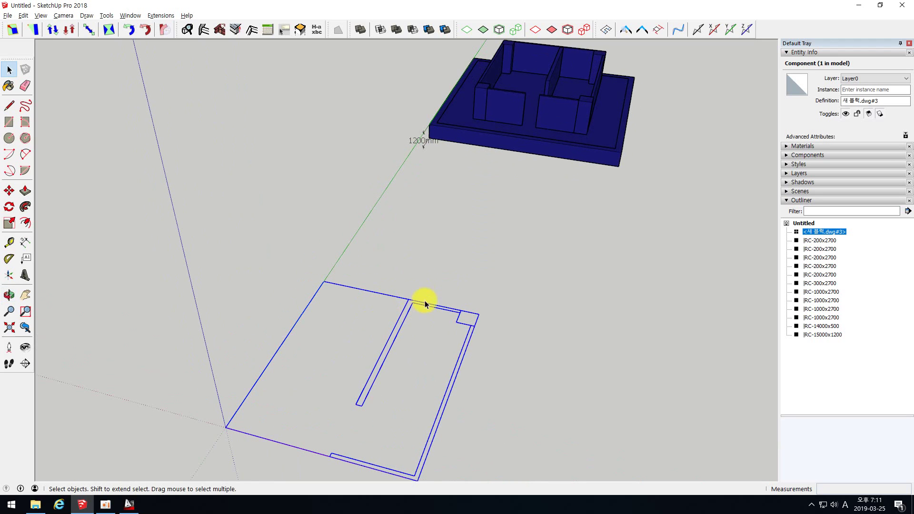
{"action": "scroll", "coordinate": [336, 300], "scroll_direction": "down", "scroll_amount": 2}
{"action": "scroll", "coordinate": [382, 326], "scroll_direction": "up", "scroll_amount": 3}
{"action": "scroll", "coordinate": [337, 239], "scroll_direction": "down", "scroll_amount": 3}
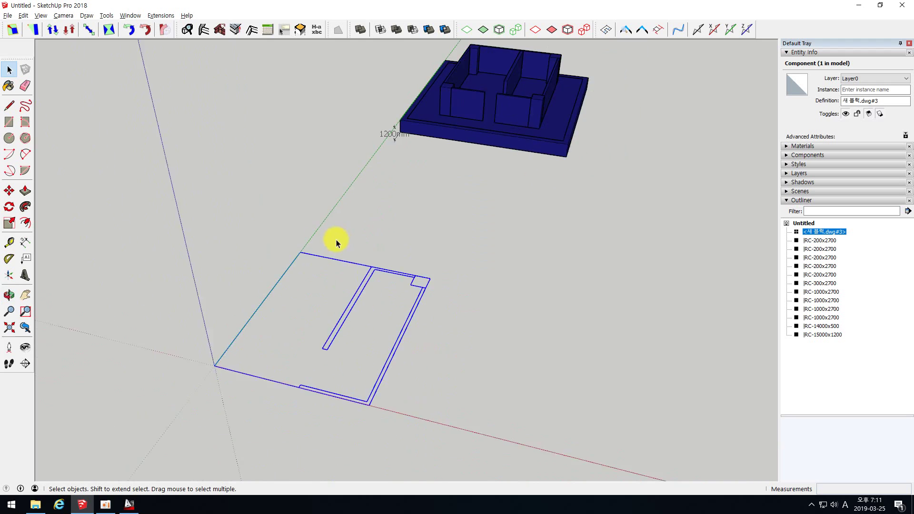
{"action": "scroll", "coordinate": [370, 300], "scroll_direction": "up", "scroll_amount": 3}
{"action": "middle_click_drag", "start_coordinate": [351, 295], "coordinate": [313, 291]}
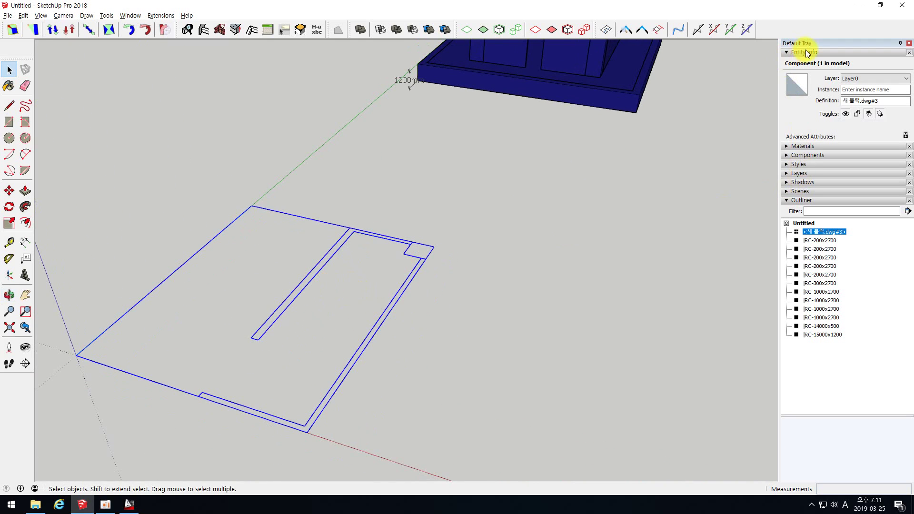
{"action": "scroll", "coordinate": [443, 272], "scroll_direction": "down", "scroll_amount": 2}
{"action": "scroll", "coordinate": [328, 300], "scroll_direction": "up", "scroll_amount": 3}
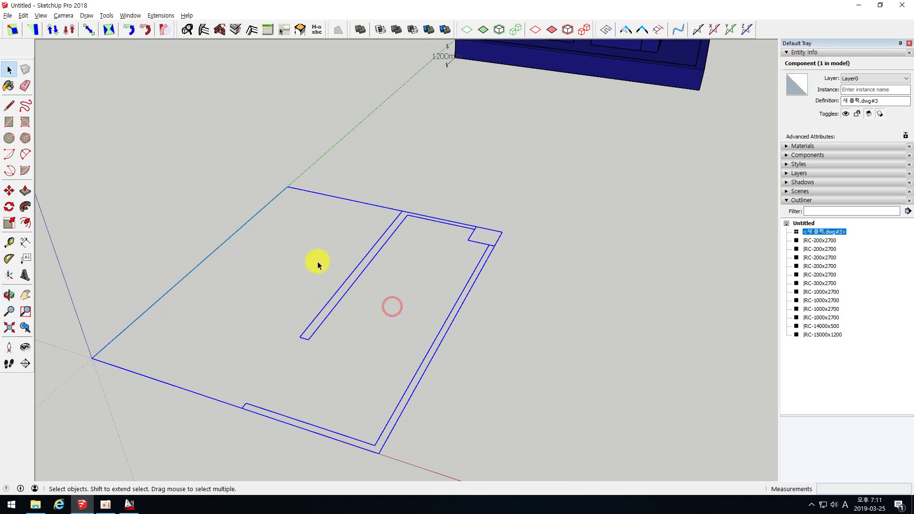
{"action": "left_click", "coordinate": [557, 325]}
{"action": "scroll", "coordinate": [449, 269], "scroll_direction": "down", "scroll_amount": 3}
{"action": "scroll", "coordinate": [421, 296], "scroll_direction": "up", "scroll_amount": 4}
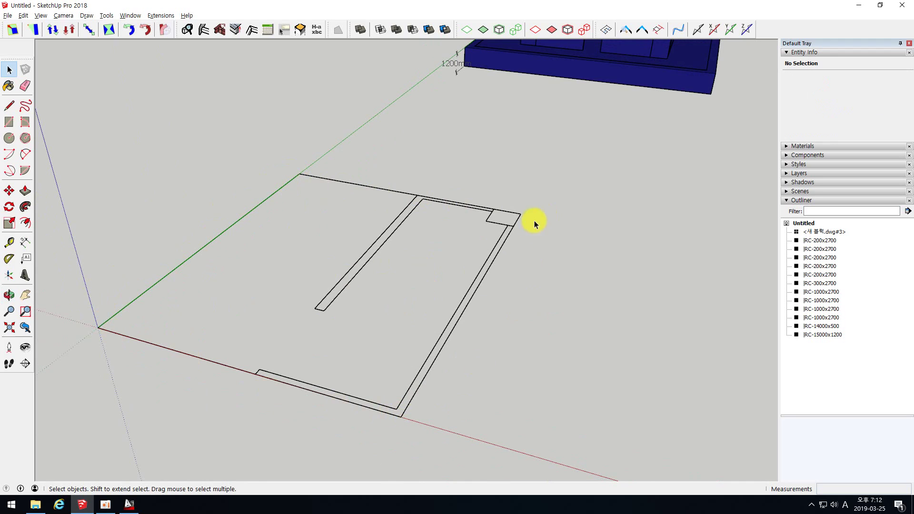
- Try deleting the inner wall's two long edges inside the imported plan component, and undo the deletion
{"action": "left_click", "coordinate": [310, 177]}
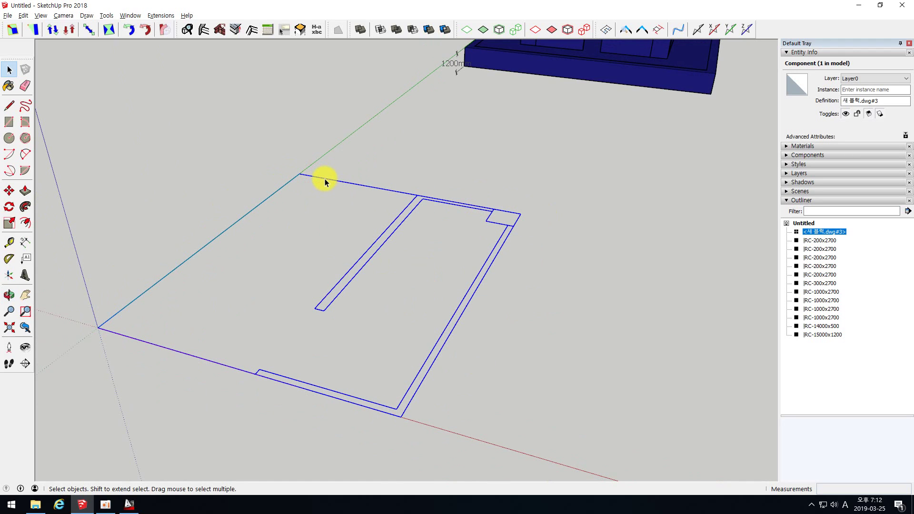
{"action": "double_click", "coordinate": [405, 206]}
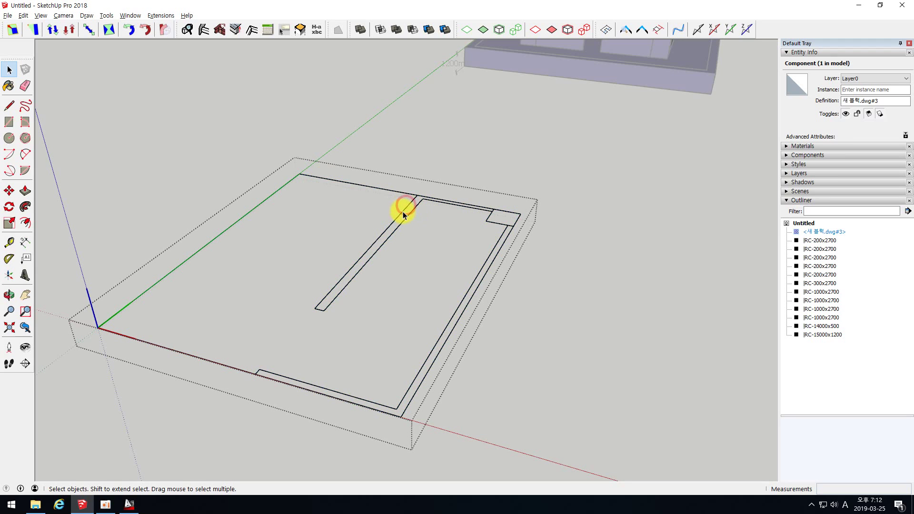
{"action": "left_click_drag", "start_coordinate": [400, 240], "coordinate": [339, 233]}
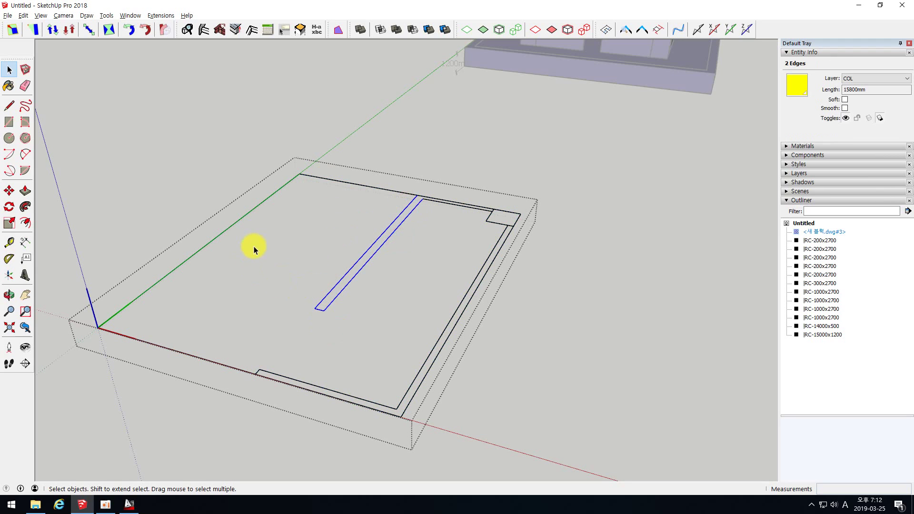
{"action": "key", "text": "Delete"}
{"action": "key", "text": "ctrl+z"}
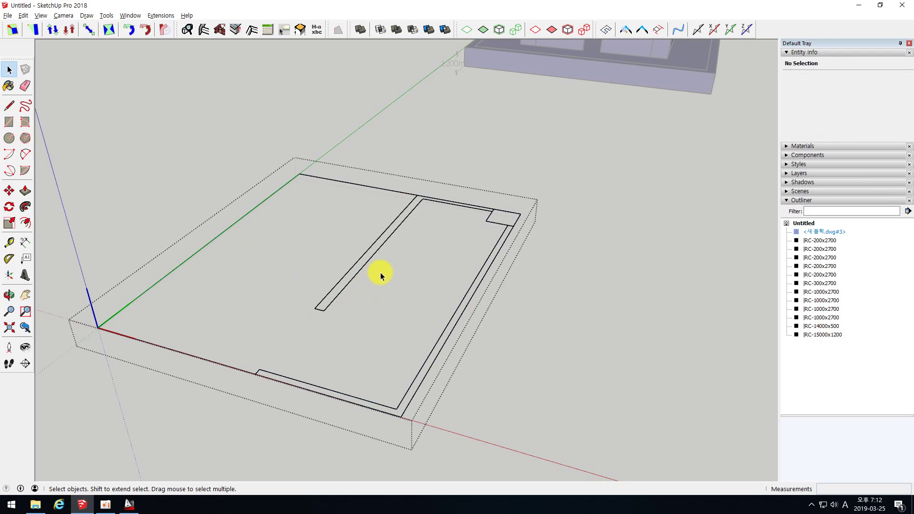
{"action": "left_click", "coordinate": [590, 332]}
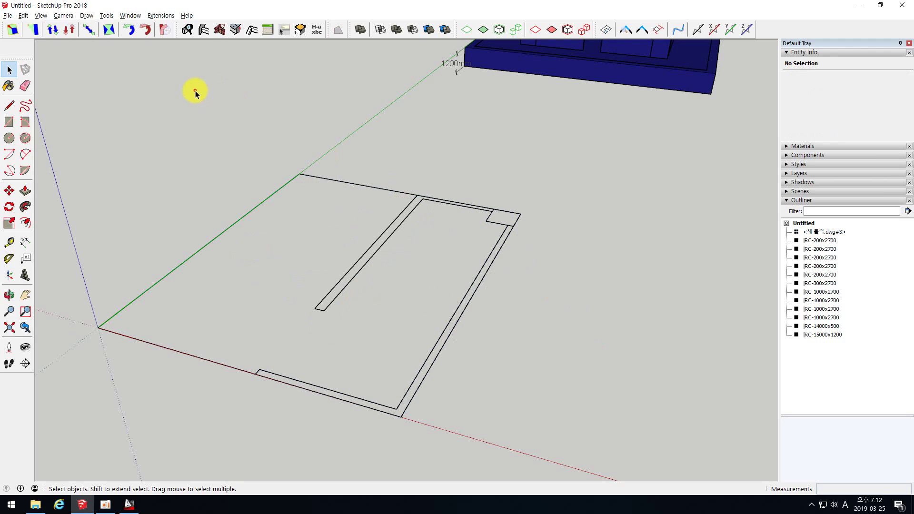
- Compare the imported second-floor plan with the first-floor walls and columns standing on the foundation
{"action": "middle_click_drag", "start_coordinate": [373, 193], "coordinate": [393, 227]}
{"action": "scroll", "coordinate": [289, 116], "scroll_direction": "down", "scroll_amount": 3}
{"action": "scroll", "coordinate": [429, 276], "scroll_direction": "up", "scroll_amount": 5}
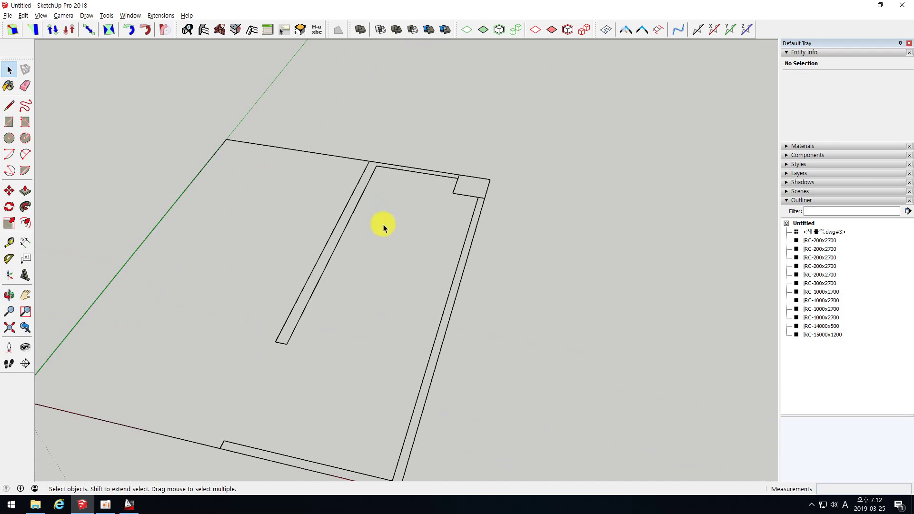
{"action": "left_click", "coordinate": [356, 207]}
{"action": "scroll", "coordinate": [376, 145], "scroll_direction": "down", "scroll_amount": 3}
{"action": "scroll", "coordinate": [380, 148], "scroll_direction": "up", "scroll_amount": 1}
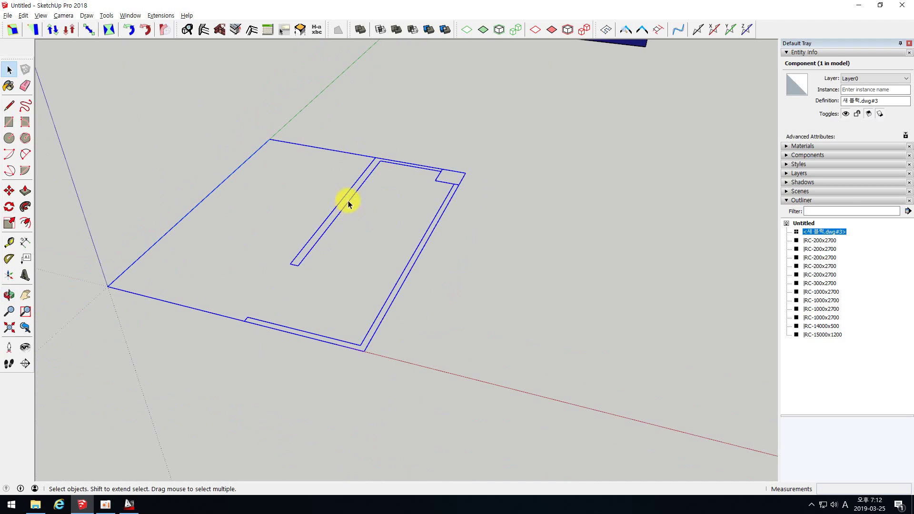
{"action": "left_click", "coordinate": [307, 191]}
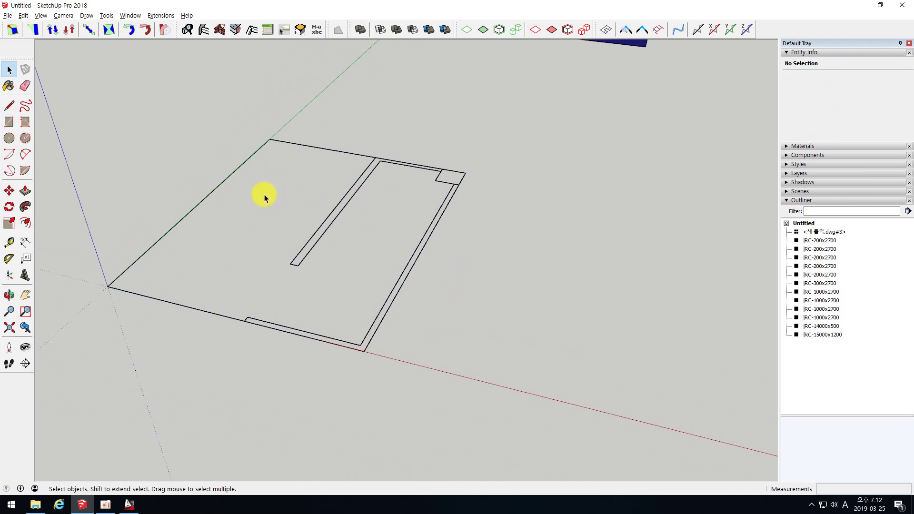
{"action": "scroll", "coordinate": [264, 194], "scroll_direction": "down", "scroll_amount": 5}
{"action": "scroll", "coordinate": [410, 142], "scroll_direction": "up", "scroll_amount": 5}
{"action": "scroll", "coordinate": [413, 155], "scroll_direction": "up", "scroll_amount": 1}
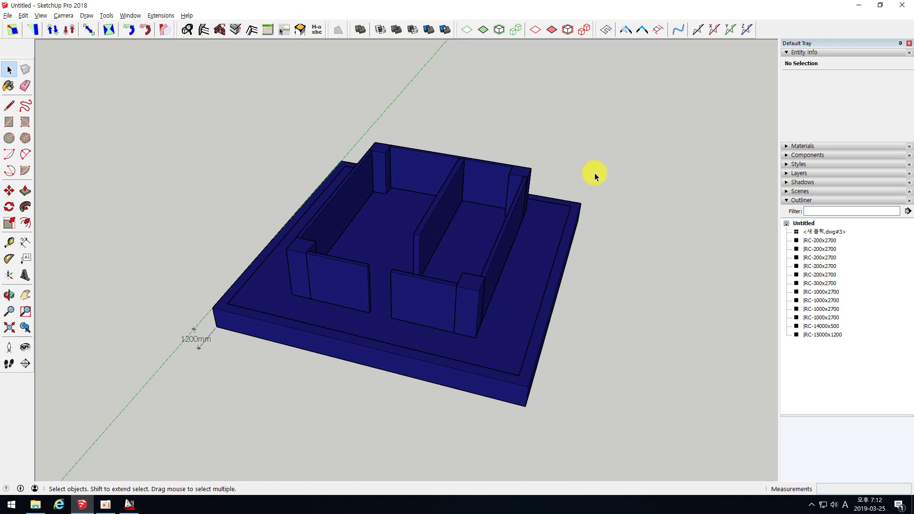
- Try capping the first-floor walls with a face drawn by lines between their outer top corners, and delete it
{"action": "left_click", "coordinate": [8, 123]}
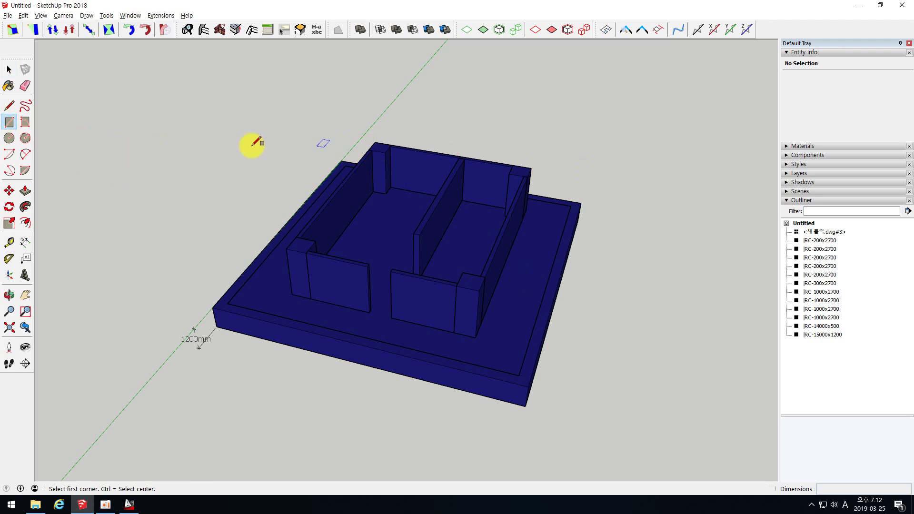
{"action": "left_click", "coordinate": [9, 105]}
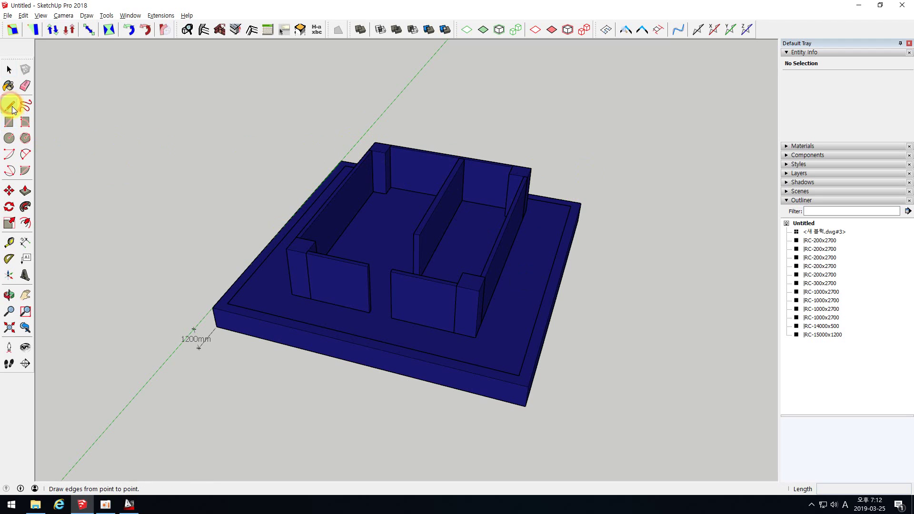
{"action": "scroll", "coordinate": [374, 140], "scroll_direction": "up", "scroll_amount": 1}
{"action": "left_click", "coordinate": [373, 141]}
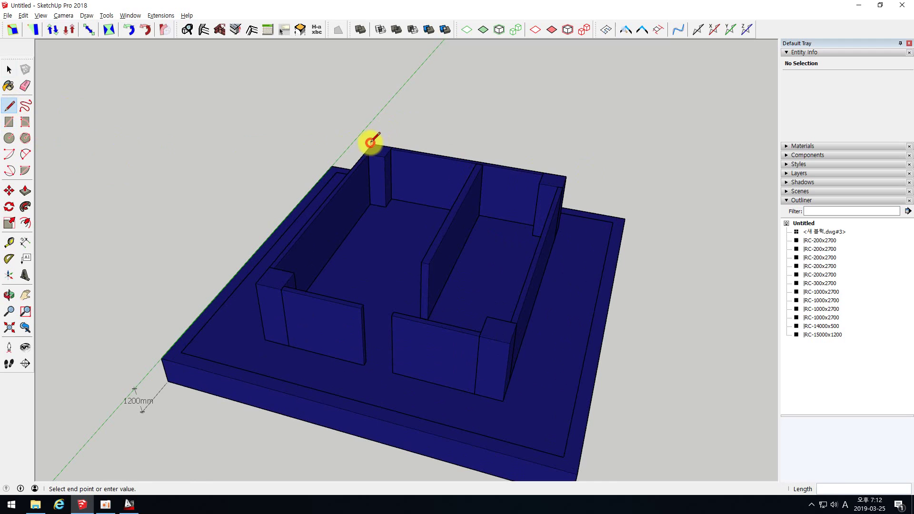
{"action": "left_click", "coordinate": [566, 177]}
{"action": "key", "text": "Escape"}
{"action": "left_click", "coordinate": [256, 284]}
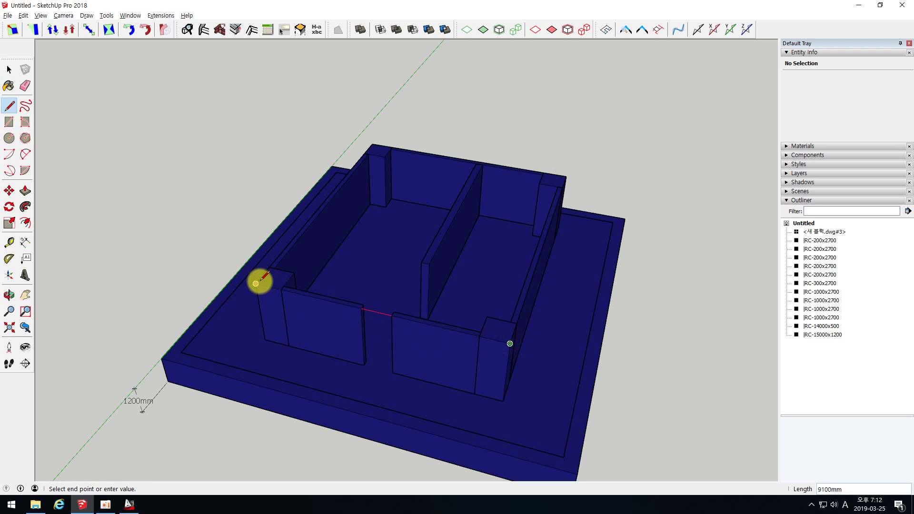
{"action": "left_click", "coordinate": [374, 141]}
{"action": "middle_click_drag", "start_coordinate": [418, 221], "coordinate": [377, 206]}
{"action": "key", "text": "space"}
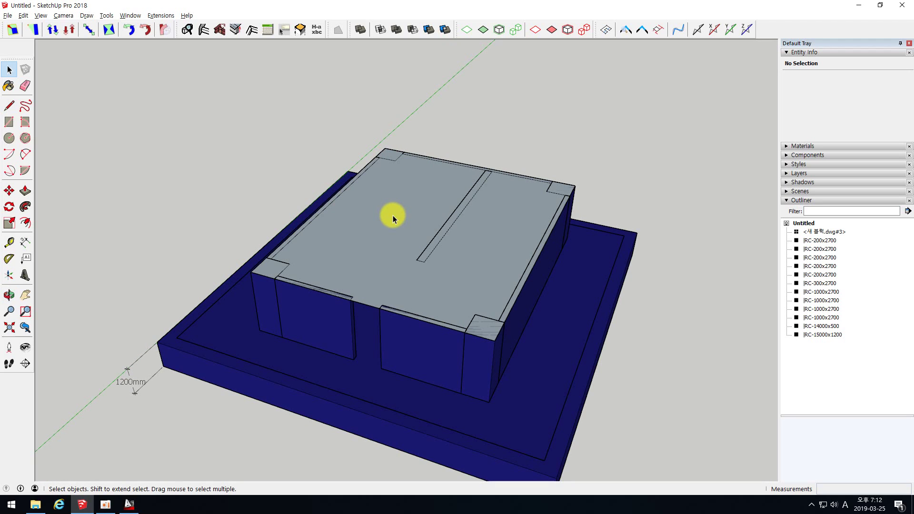
{"action": "double_click", "coordinate": [406, 212]}
{"action": "key", "text": "Delete"}
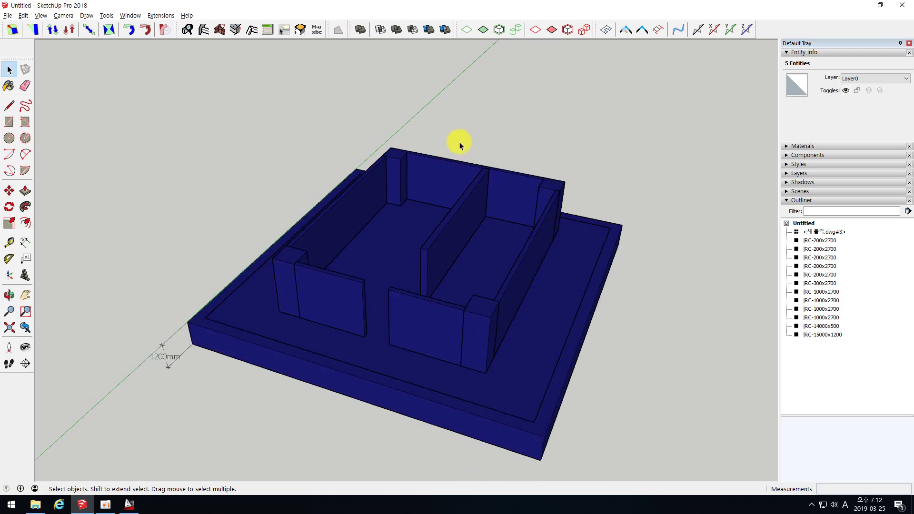
- Copy the imported second-floor plan component about 14 m along the red axis from its corner at the origin
{"action": "scroll", "coordinate": [468, 146], "scroll_direction": "down", "scroll_amount": 6}
{"action": "scroll", "coordinate": [316, 310], "scroll_direction": "up", "scroll_amount": 3}
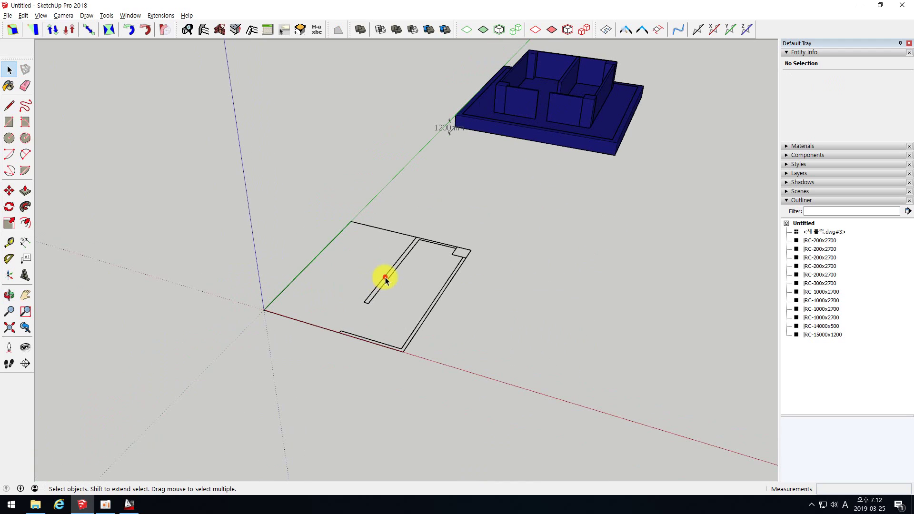
{"action": "left_click", "coordinate": [384, 275]}
{"action": "left_click", "coordinate": [9, 191]}
{"action": "key", "text": "ctrl"}
{"action": "left_click", "coordinate": [264, 311]}
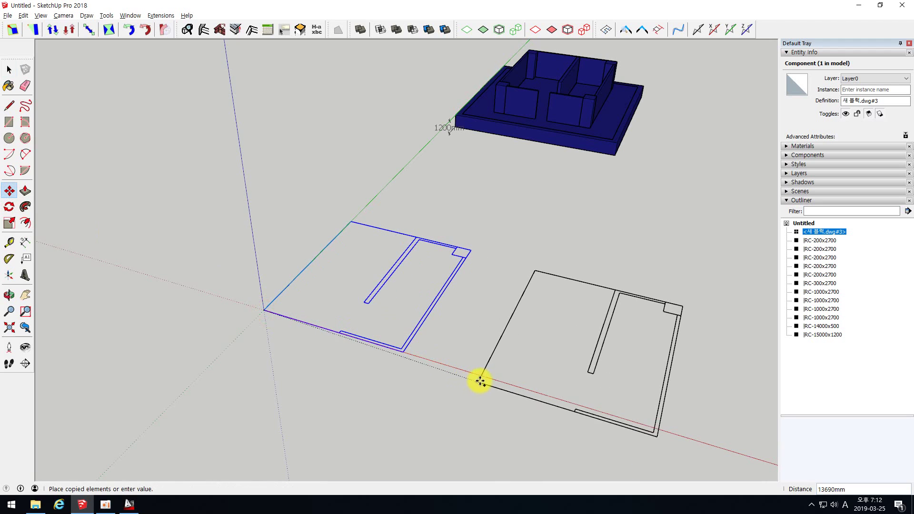
{"action": "left_click", "coordinate": [481, 377]}
{"action": "key", "text": "space"}
- Explode the plan component at the origin and generate faces from its edges
{"action": "left_click", "coordinate": [375, 296]}
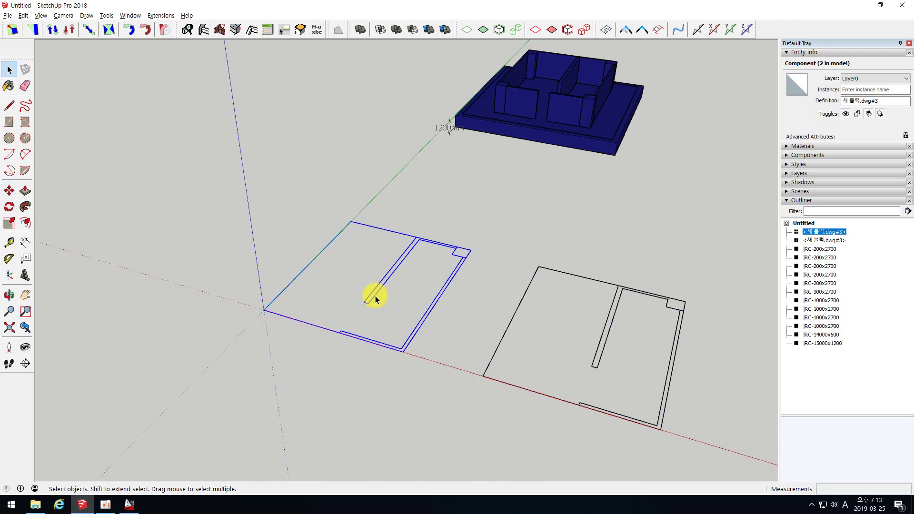
{"action": "right_click", "coordinate": [375, 296]}
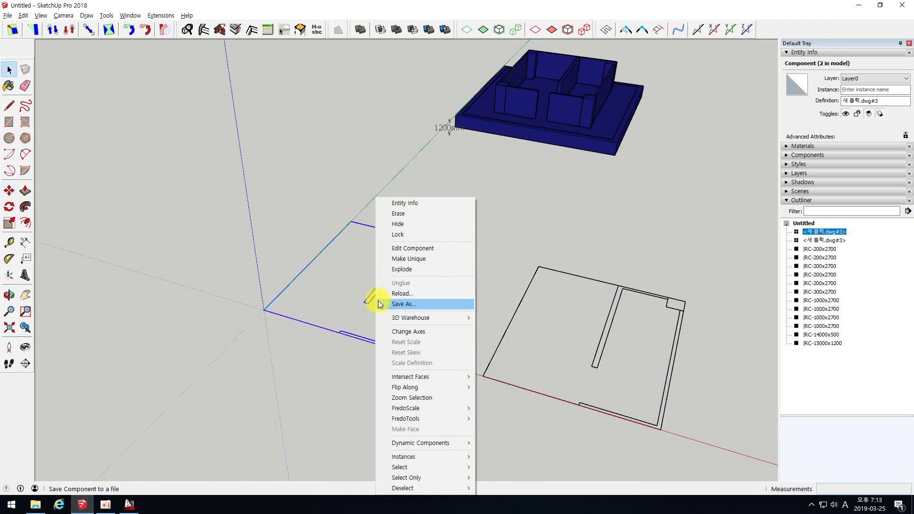
{"action": "left_click", "coordinate": [401, 269]}
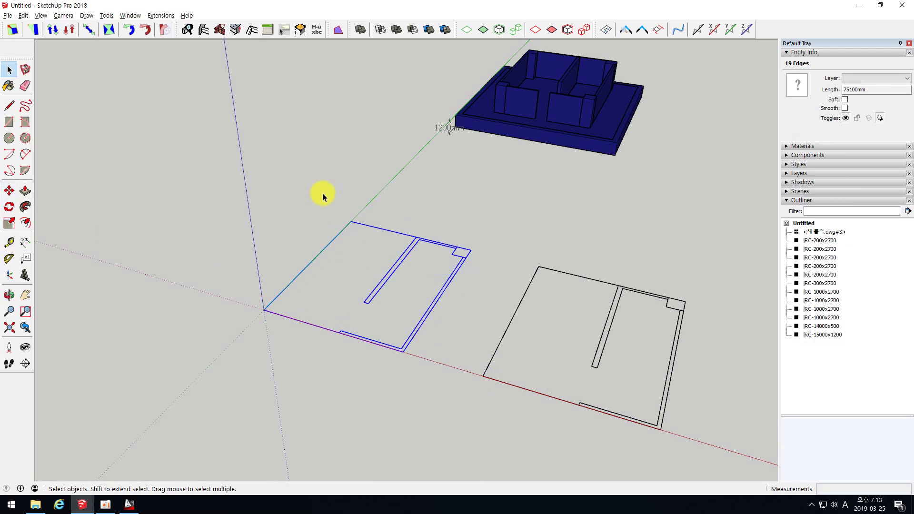
{"action": "left_click", "coordinate": [336, 31]}
{"action": "middle_click_drag", "start_coordinate": [322, 247], "coordinate": [395, 286]}
{"action": "scroll", "coordinate": [512, 66], "scroll_direction": "up", "scroll_amount": 3}
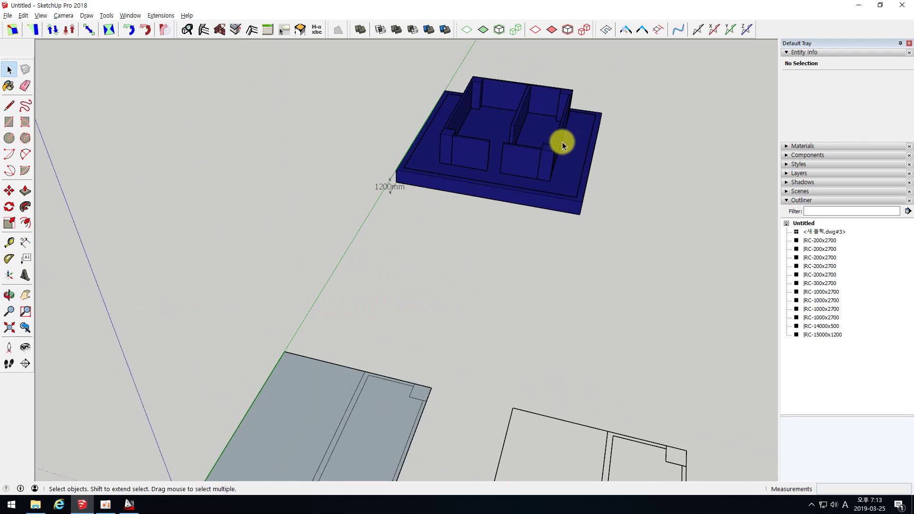
- Delete the inner wall's lines and the back wall's inner line from the exploded plan at the origin
{"action": "scroll", "coordinate": [450, 70], "scroll_direction": "down", "scroll_amount": 5}
{"action": "scroll", "coordinate": [392, 306], "scroll_direction": "up", "scroll_amount": 7}
{"action": "left_click_drag", "start_coordinate": [346, 281], "coordinate": [391, 312]}
{"action": "key", "text": "Delete"}
{"action": "left_click", "coordinate": [373, 276]}
{"action": "key", "text": "Delete"}
{"action": "left_click", "coordinate": [370, 273]}
{"action": "key", "text": "Delete"}
{"action": "left_click", "coordinate": [431, 180]}
{"action": "key", "text": "Delete"}
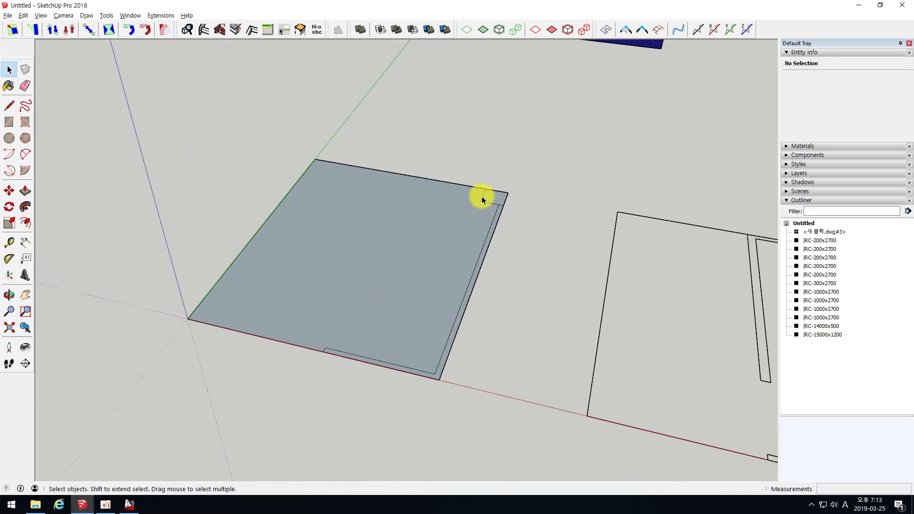
- Delete the remaining side-wall and front-wall lines from the exploded plan, keeping only the slab outline and face
{"action": "left_click", "coordinate": [500, 209]}
{"action": "key", "text": "Delete"}
{"action": "left_click", "coordinate": [406, 369]}
{"action": "key", "text": "Delete"}
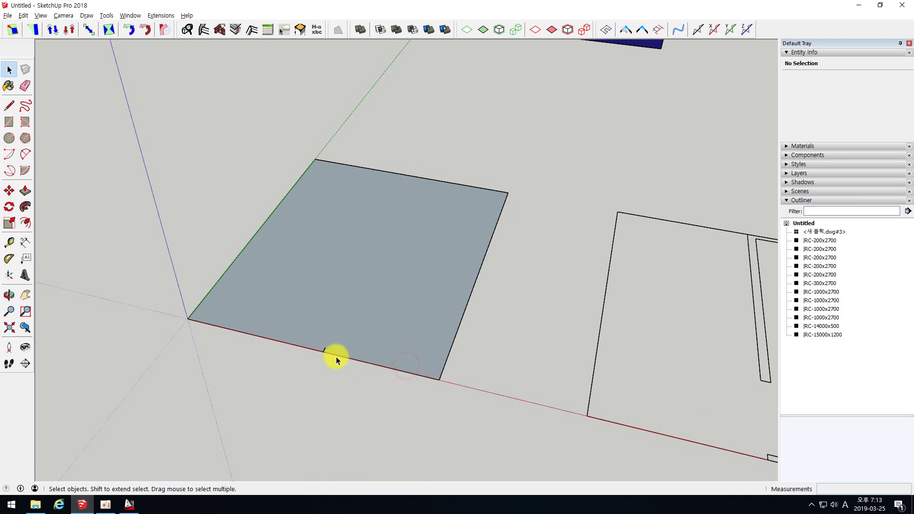
{"action": "left_click", "coordinate": [324, 351]}
{"action": "key", "text": "Delete"}
- Select the slab outline's face at the origin
{"action": "middle_click_drag", "start_coordinate": [327, 357], "coordinate": [320, 288]}
{"action": "left_click", "coordinate": [367, 262]}
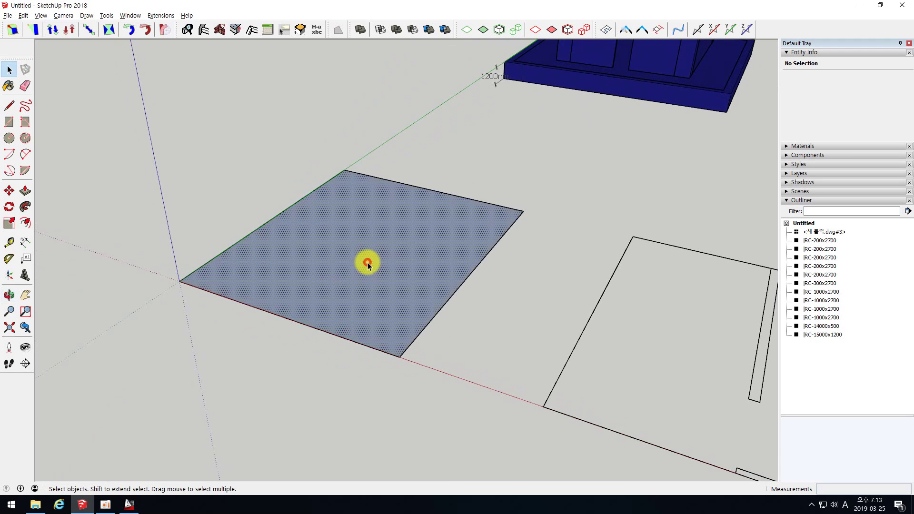
{"action": "scroll", "coordinate": [330, 298], "scroll_direction": "down", "scroll_amount": 3}
{"action": "scroll", "coordinate": [379, 244], "scroll_direction": "up", "scroll_amount": 2}
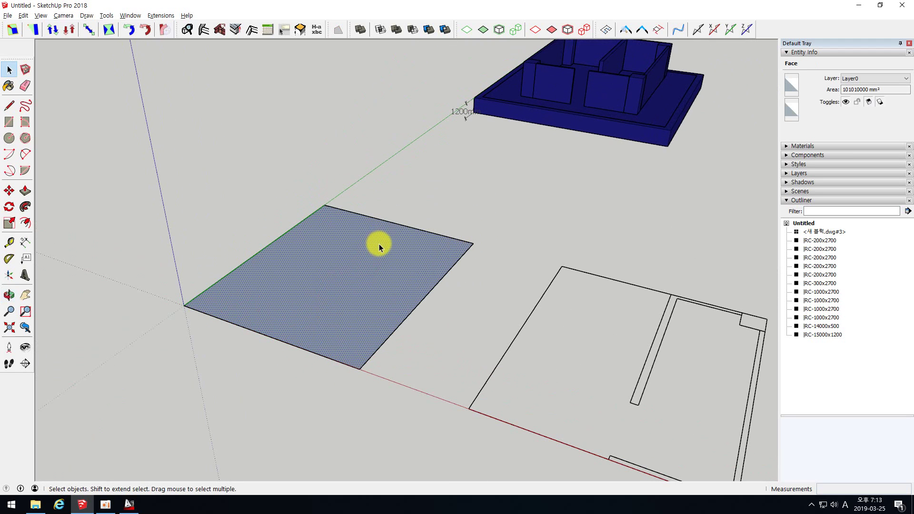
- Switch to AutoCAD and measure the thickness of the slab above the first-floor wall in the section drawing
{"action": "left_click", "coordinate": [129, 504]}
{"action": "scroll", "coordinate": [357, 218], "scroll_direction": "down", "scroll_amount": 4}
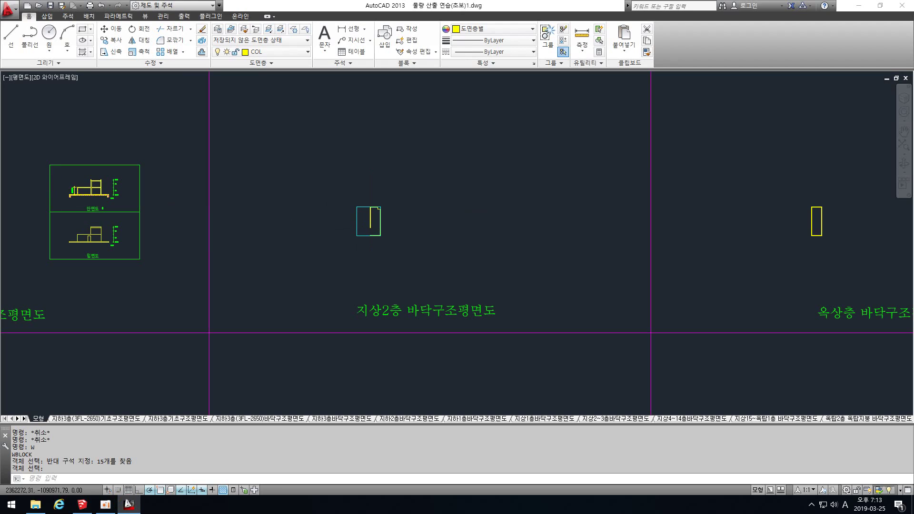
{"action": "scroll", "coordinate": [55, 187], "scroll_direction": "up", "scroll_amount": 6}
{"action": "scroll", "coordinate": [153, 147], "scroll_direction": "up", "scroll_amount": 2}
{"action": "scroll", "coordinate": [331, 182], "scroll_direction": "up", "scroll_amount": 2}
{"action": "type", "text": "d"}
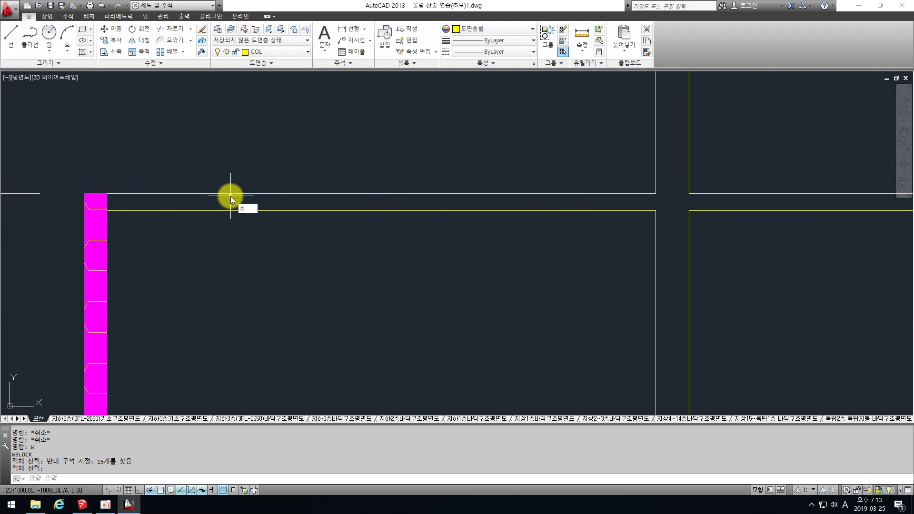
{"action": "type", "text": "i"}
{"action": "key", "text": "Return"}
{"action": "left_click", "coordinate": [83, 193]}
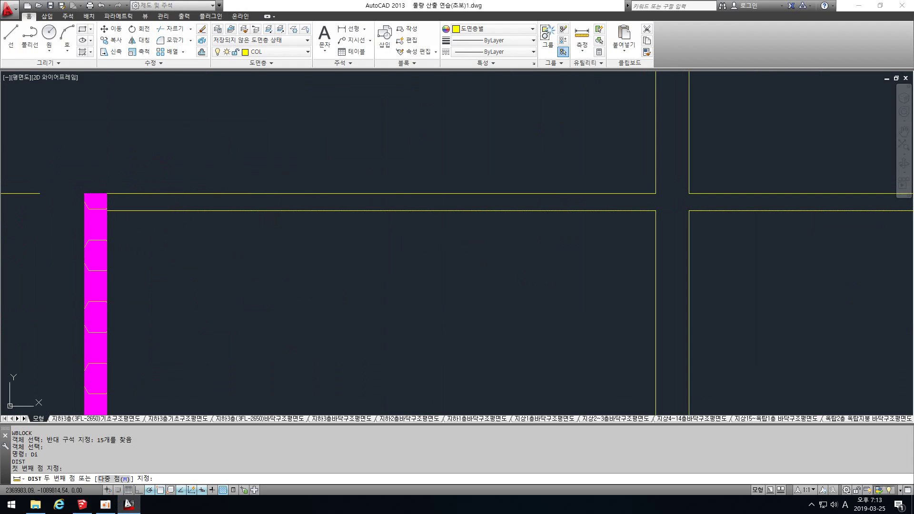
{"action": "left_click", "coordinate": [83, 210]}
{"action": "scroll", "coordinate": [204, 152], "scroll_direction": "down", "scroll_amount": 10}
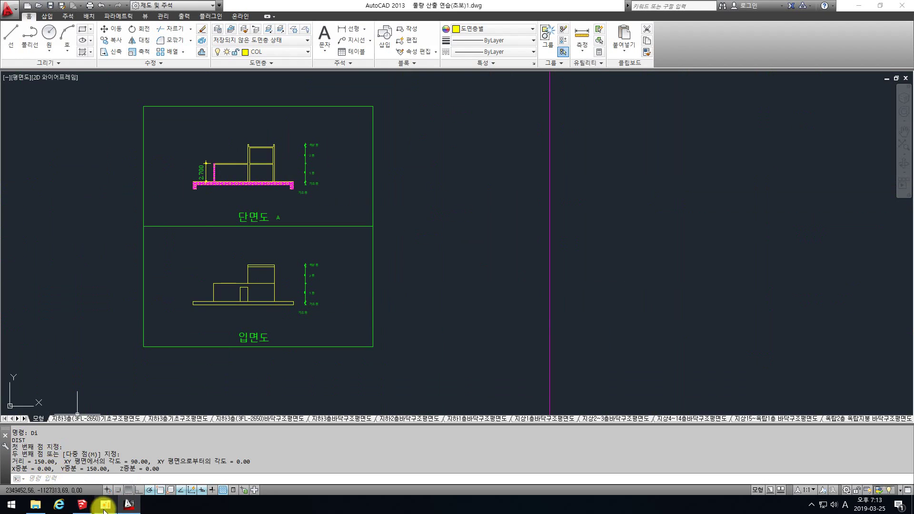
- Switch to SketchUp and create a solid from the selected face with class SLAB and a push length of 150 mm
{"action": "left_click", "coordinate": [82, 505]}
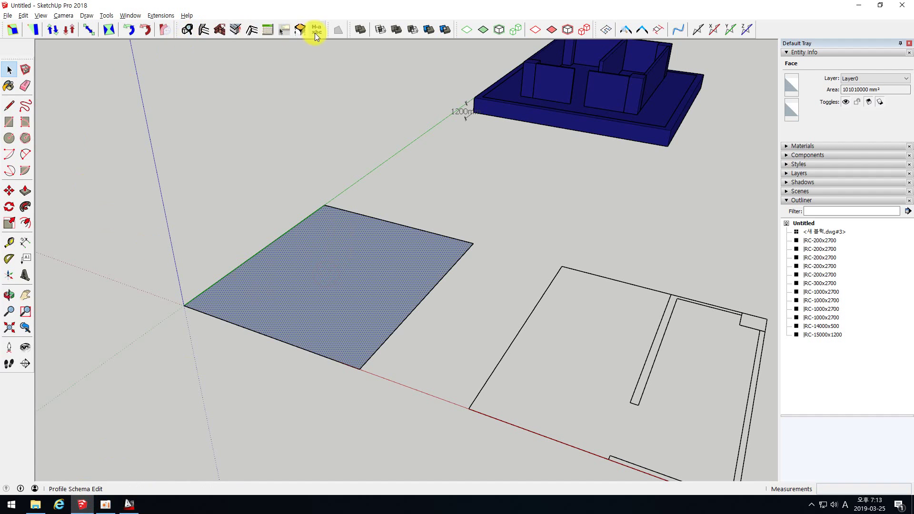
{"action": "left_click", "coordinate": [302, 30]}
{"action": "left_click", "coordinate": [511, 200]}
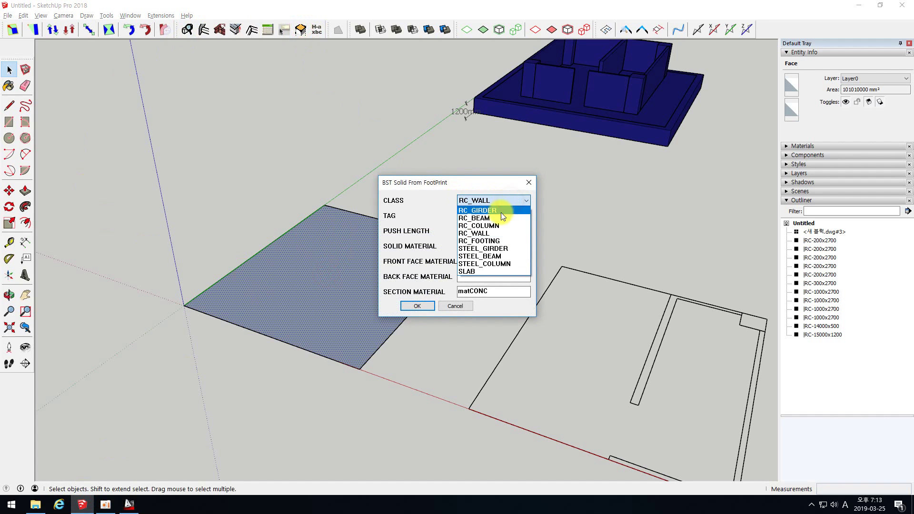
{"action": "left_click", "coordinate": [465, 272]}
{"action": "left_click_drag", "start_coordinate": [458, 231], "coordinate": [475, 230]}
{"action": "type", "text": "15mm"}
{"action": "key", "text": "Return"}
{"action": "scroll", "coordinate": [357, 381], "scroll_direction": "up", "scroll_amount": 6}
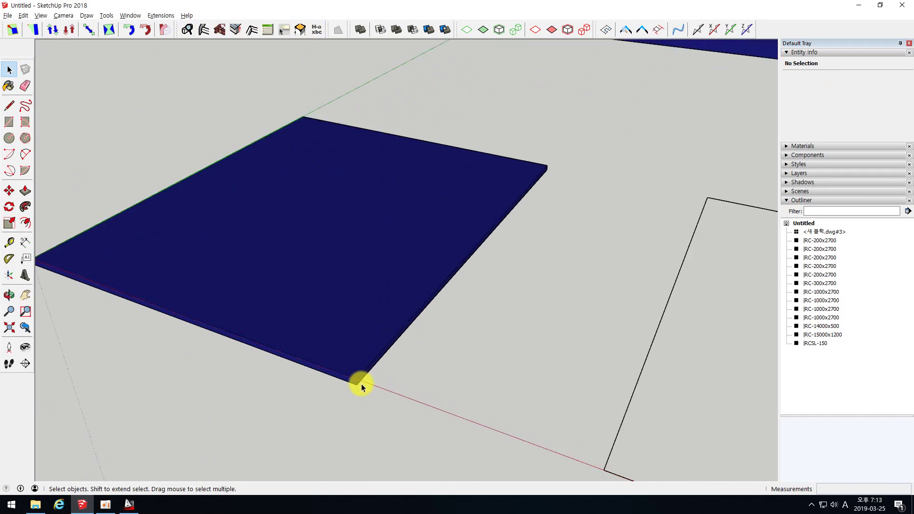
- Draw a rectangle over the outer outline of the remaining second-floor plan component, from its back corner to the opposite front corner
{"action": "scroll", "coordinate": [351, 381], "scroll_direction": "down", "scroll_amount": 8}
{"action": "middle_click_drag", "start_coordinate": [374, 327], "coordinate": [417, 248]}
{"action": "scroll", "coordinate": [601, 295], "scroll_direction": "down", "scroll_amount": 3}
{"action": "scroll", "coordinate": [557, 261], "scroll_direction": "up", "scroll_amount": 4}
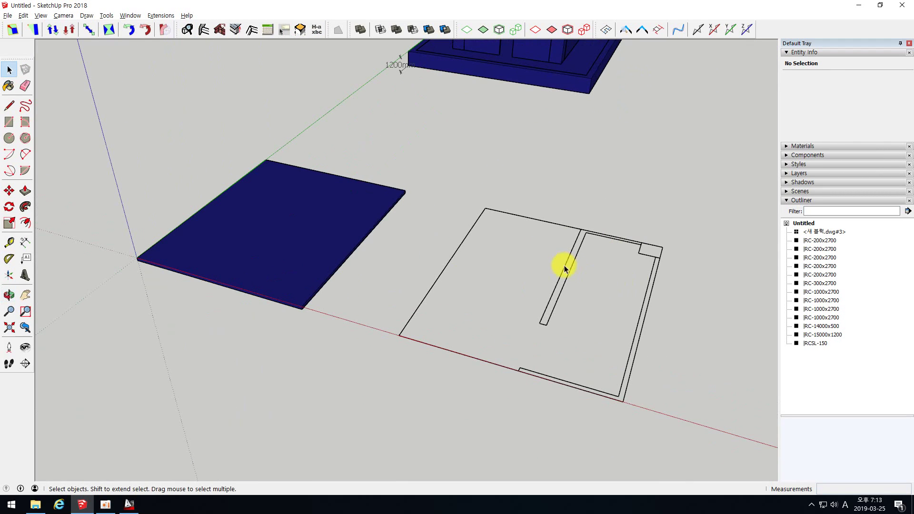
{"action": "left_click", "coordinate": [564, 267]}
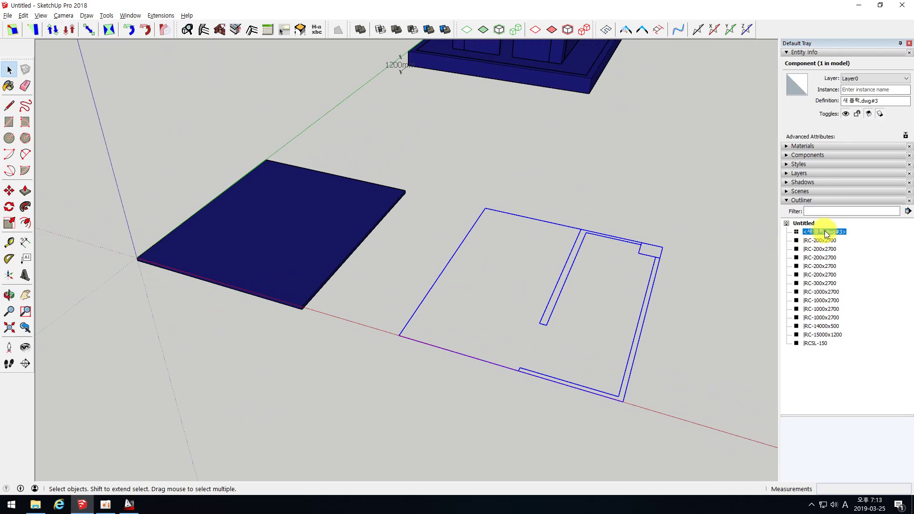
{"action": "scroll", "coordinate": [552, 276], "scroll_direction": "up", "scroll_amount": 2}
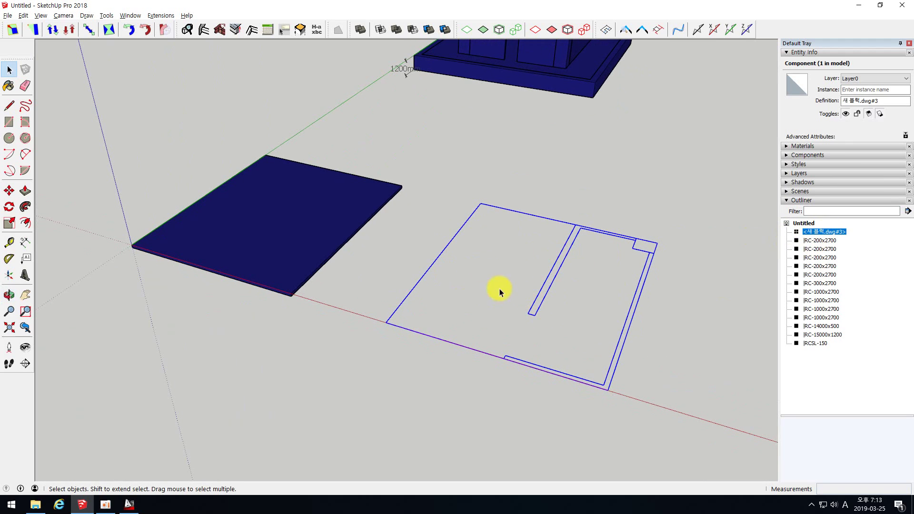
{"action": "left_click", "coordinate": [10, 123]}
{"action": "left_click", "coordinate": [481, 203]}
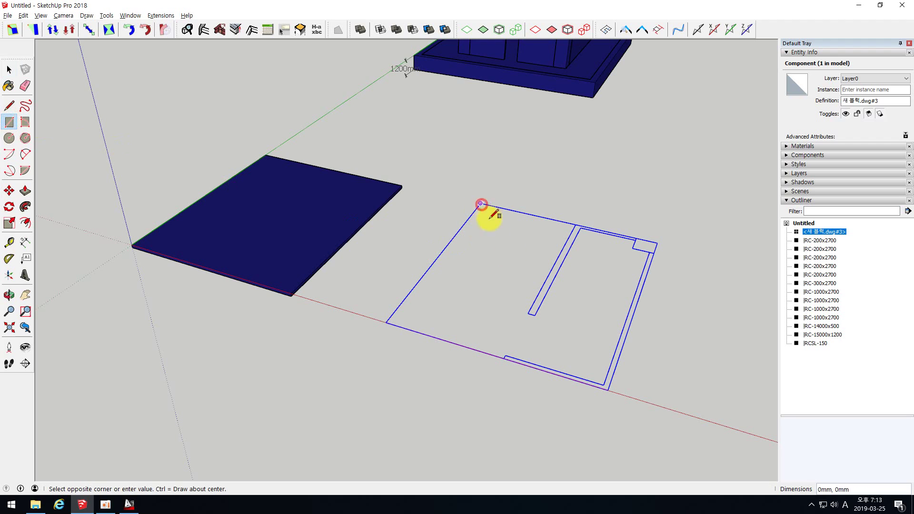
{"action": "left_click", "coordinate": [603, 383]}
{"action": "key", "text": "space"}
{"action": "scroll", "coordinate": [396, 253], "scroll_direction": "down", "scroll_amount": 3}
{"action": "scroll", "coordinate": [520, 279], "scroll_direction": "up", "scroll_amount": 5}
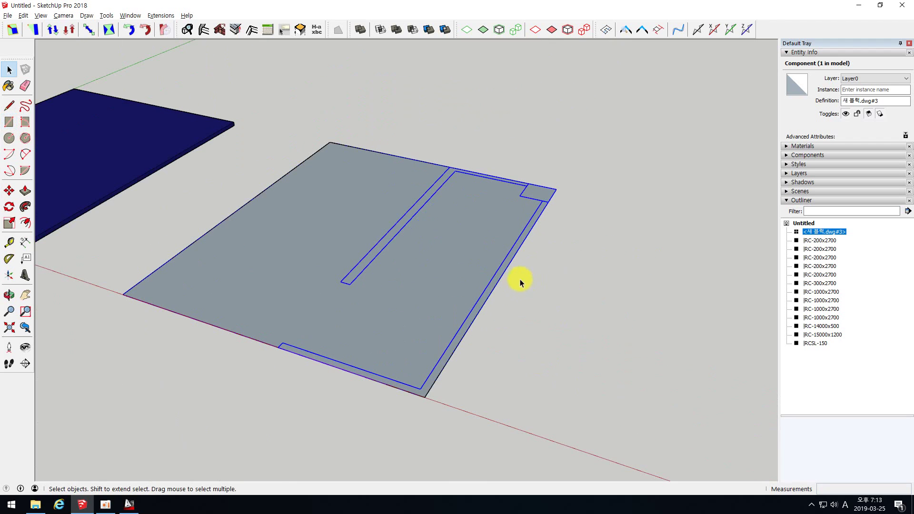
- Move the plan component along the red axis, clear of the rectangle, and select the rectangle's face
{"action": "left_click", "coordinate": [819, 232]}
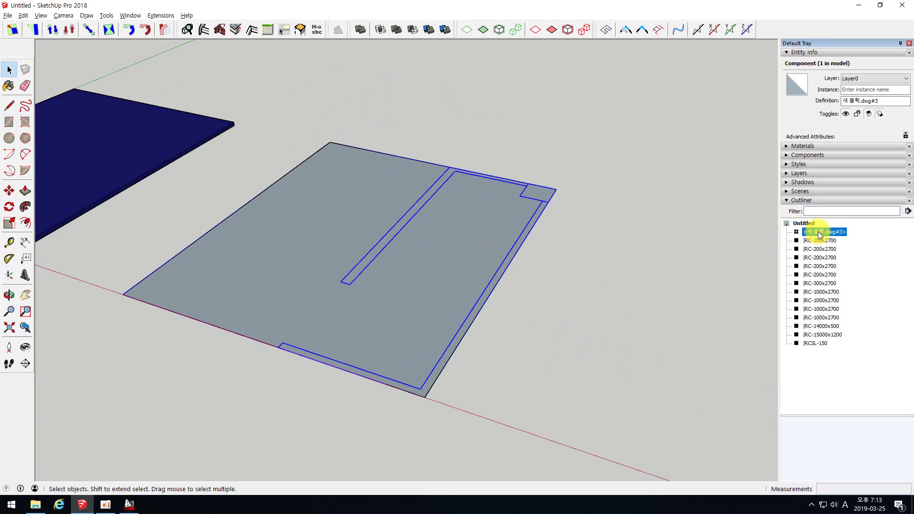
{"action": "double_click", "coordinate": [298, 275]}
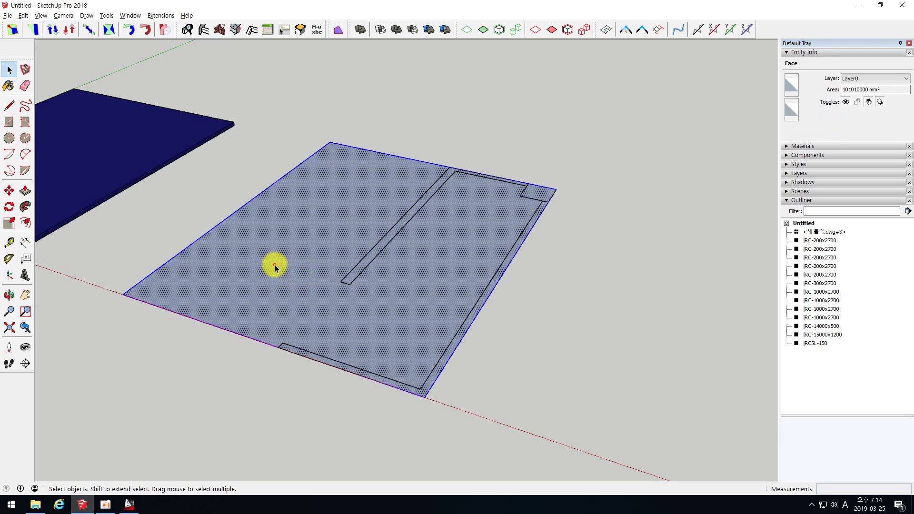
{"action": "double_click", "coordinate": [275, 268]}
{"action": "mouse_move", "coordinate": [316, 275]}
{"action": "middle_mouse_down"}
{"action": "mouse_move", "coordinate": [321, 68]}
{"action": "mouse_move", "coordinate": [320, 225]}
{"action": "mouse_move", "coordinate": [310, 259]}
{"action": "middle_mouse_up"}
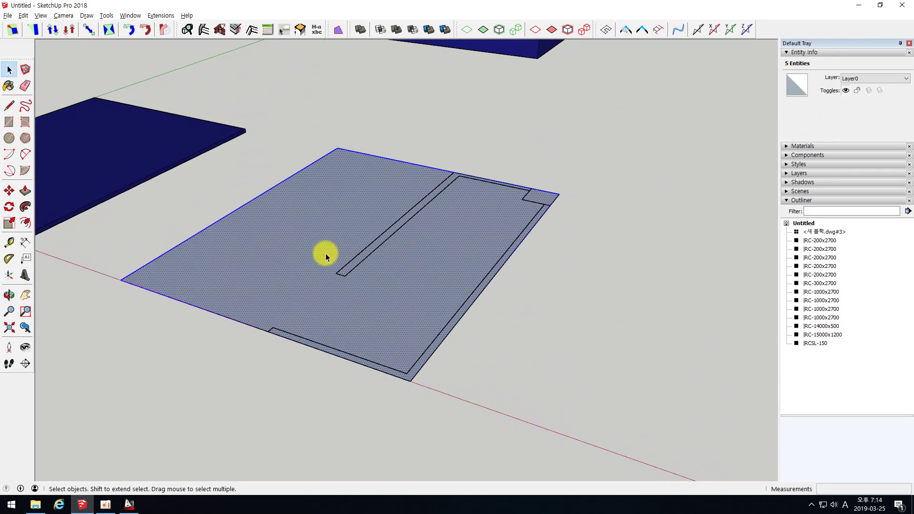
{"action": "scroll", "coordinate": [387, 243], "scroll_direction": "down", "scroll_amount": 2}
{"action": "left_click", "coordinate": [819, 232]}
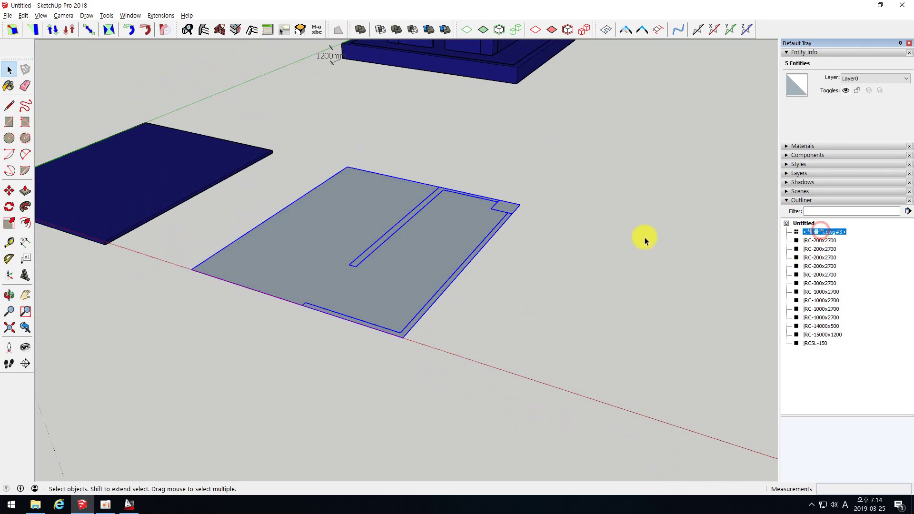
{"action": "left_click", "coordinate": [9, 191]}
{"action": "left_click", "coordinate": [192, 270]}
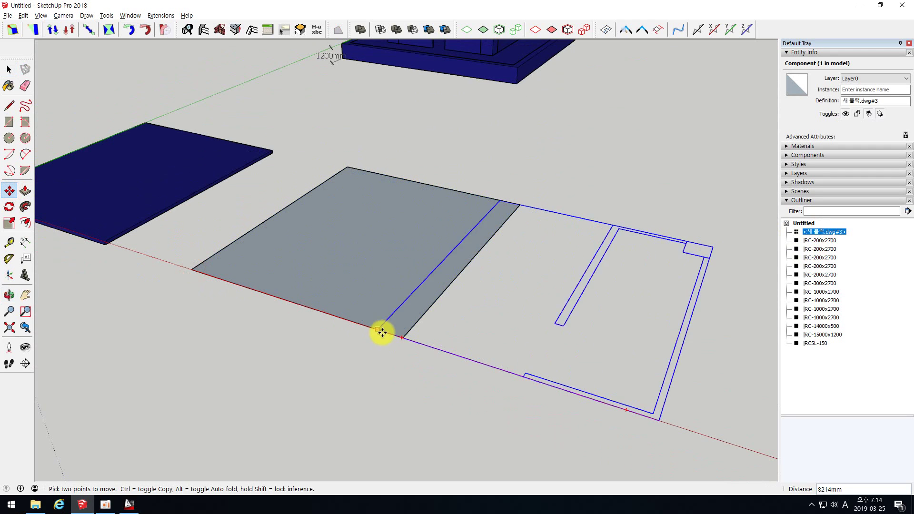
{"action": "left_click", "coordinate": [479, 363]}
{"action": "key", "text": "space"}
{"action": "left_click", "coordinate": [386, 289]}
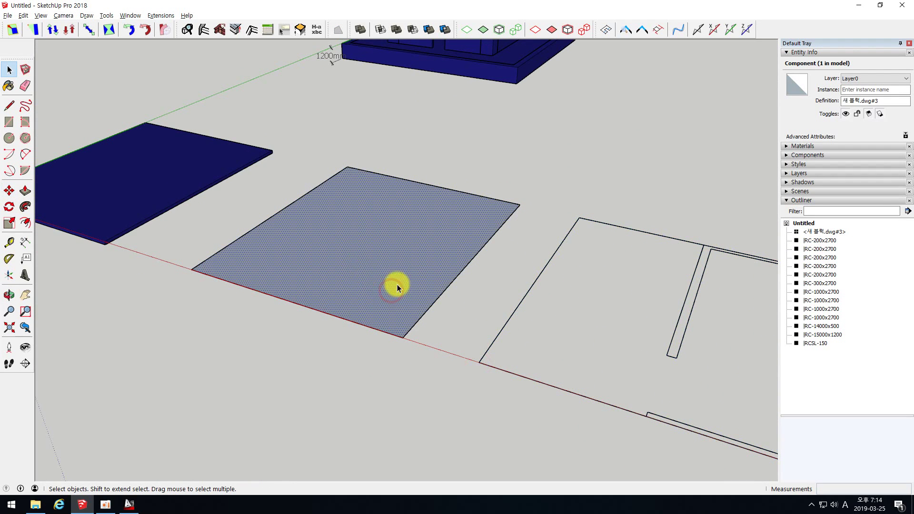
{"action": "scroll", "coordinate": [553, 309], "scroll_direction": "down", "scroll_amount": 2}
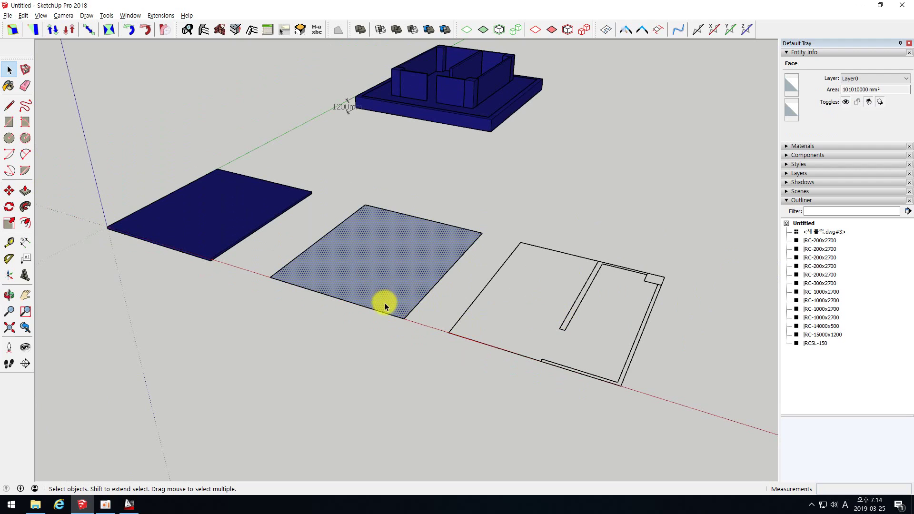
{"action": "scroll", "coordinate": [416, 341], "scroll_direction": "down", "scroll_amount": 2}
{"action": "scroll", "coordinate": [231, 224], "scroll_direction": "up", "scroll_amount": 3}
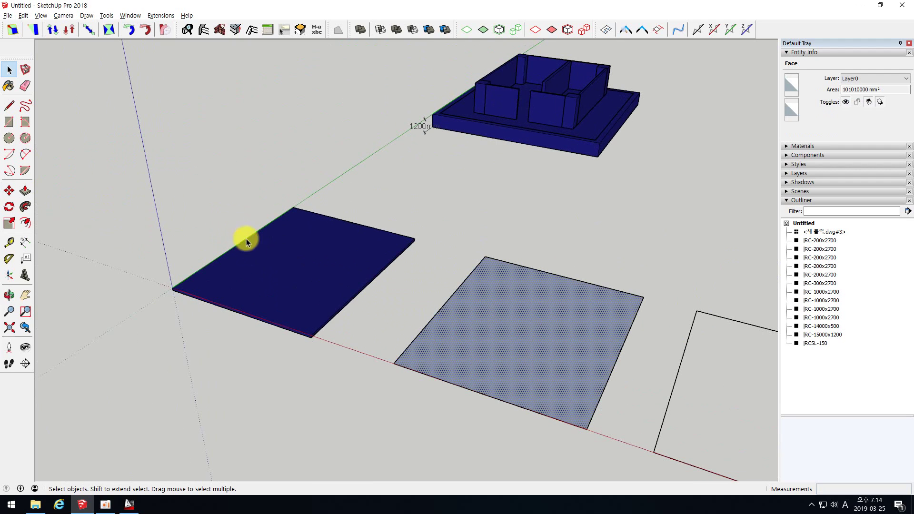
- Move the 150 mm slab from the origin onto the first-floor walls, aligning its upper corner with the walls' upper corner
{"action": "left_click", "coordinate": [271, 276]}
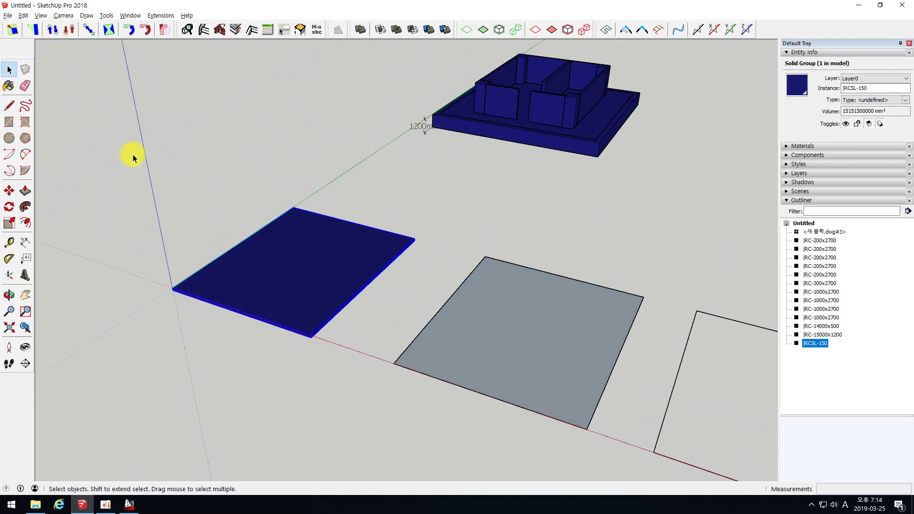
{"action": "left_click", "coordinate": [9, 191]}
{"action": "scroll", "coordinate": [313, 335], "scroll_direction": "up", "scroll_amount": 3}
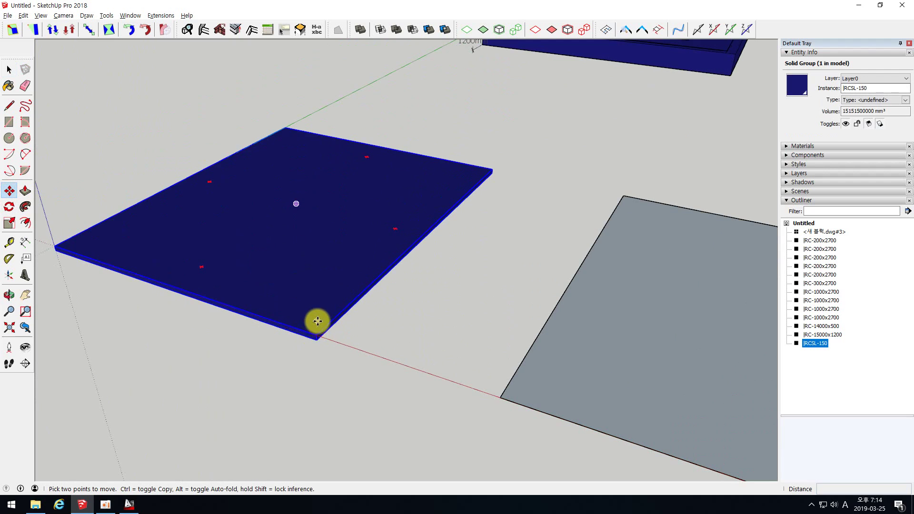
{"action": "scroll", "coordinate": [315, 337], "scroll_direction": "down", "scroll_amount": 3}
{"action": "left_click", "coordinate": [251, 384]}
{"action": "scroll", "coordinate": [379, 262], "scroll_direction": "down", "scroll_amount": 2}
{"action": "scroll", "coordinate": [476, 148], "scroll_direction": "up", "scroll_amount": 5}
{"action": "left_click", "coordinate": [441, 263]}
{"action": "scroll", "coordinate": [502, 196], "scroll_direction": "down", "scroll_amount": 3}
- Dimension the height from the foundation's top to the slab's top at the building's front corner
{"action": "left_click", "coordinate": [25, 244]}
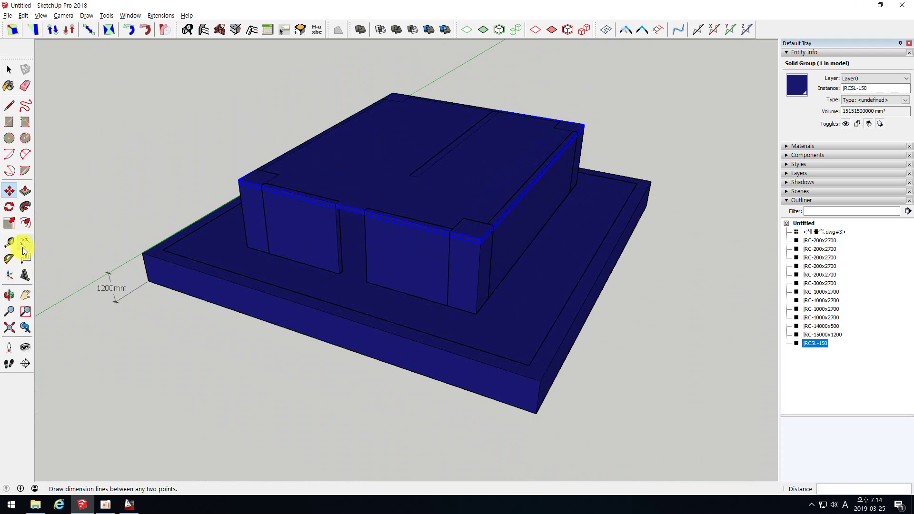
{"action": "scroll", "coordinate": [240, 191], "scroll_direction": "up", "scroll_amount": 2}
{"action": "left_click", "coordinate": [227, 177]}
{"action": "left_click", "coordinate": [242, 262]}
{"action": "left_click", "coordinate": [103, 206]}
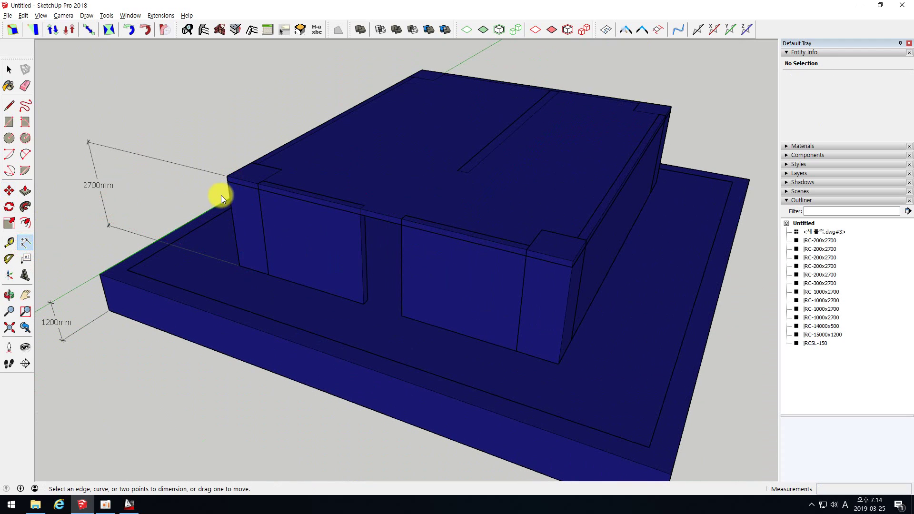
{"action": "key", "text": "space"}
- Examine how the slab's edges overlap the tops of the first-floor walls and columns
{"action": "middle_click_drag", "start_coordinate": [485, 227], "coordinate": [473, 296]}
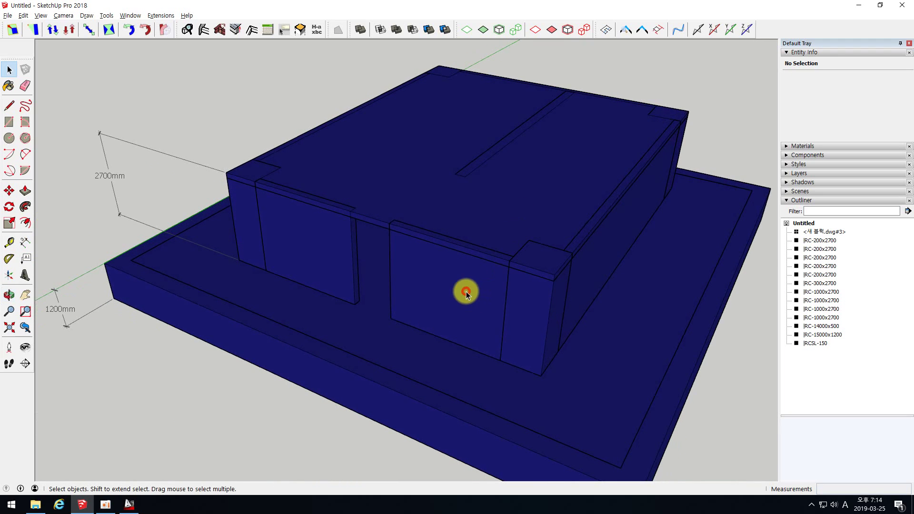
{"action": "left_click", "coordinate": [389, 224]}
{"action": "scroll", "coordinate": [372, 205], "scroll_direction": "up", "scroll_amount": 3}
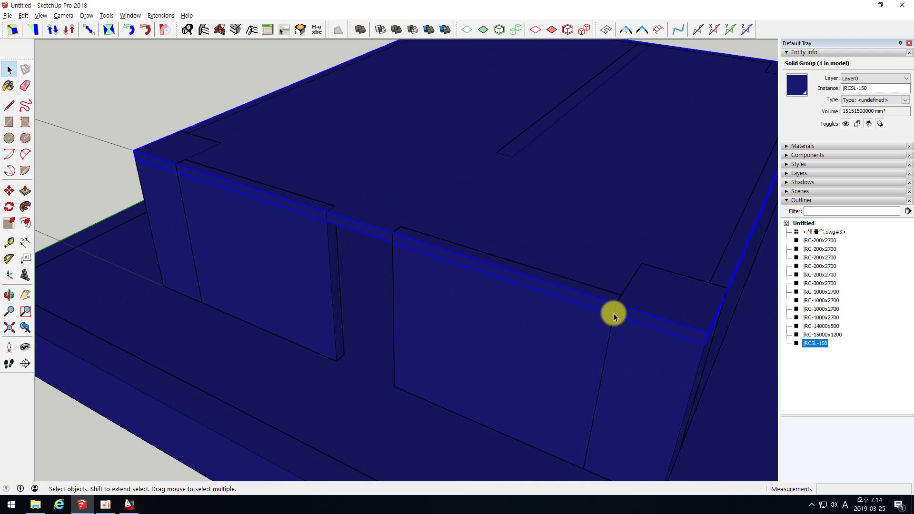
{"action": "scroll", "coordinate": [467, 271], "scroll_direction": "down", "scroll_amount": 4}
{"action": "scroll", "coordinate": [622, 282], "scroll_direction": "up", "scroll_amount": 3}
{"action": "scroll", "coordinate": [363, 276], "scroll_direction": "down", "scroll_amount": 3}
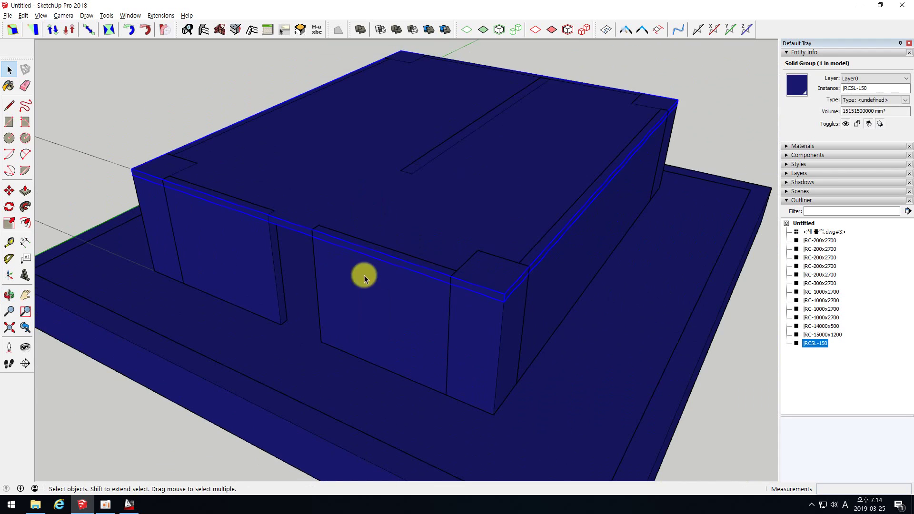
{"action": "scroll", "coordinate": [537, 271], "scroll_direction": "up", "scroll_amount": 4}
{"action": "middle_click_drag", "start_coordinate": [537, 271], "coordinate": [377, 301]}
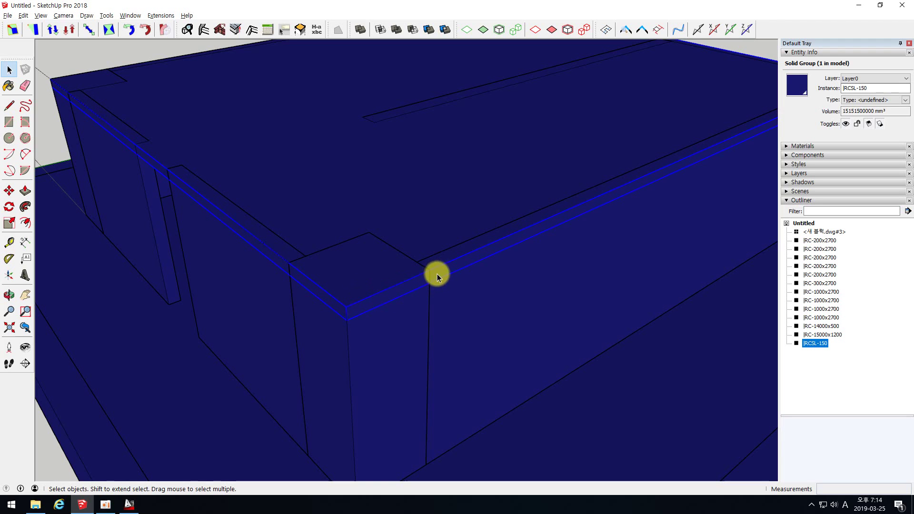
{"action": "middle_click_drag", "start_coordinate": [332, 213], "coordinate": [505, 236]}
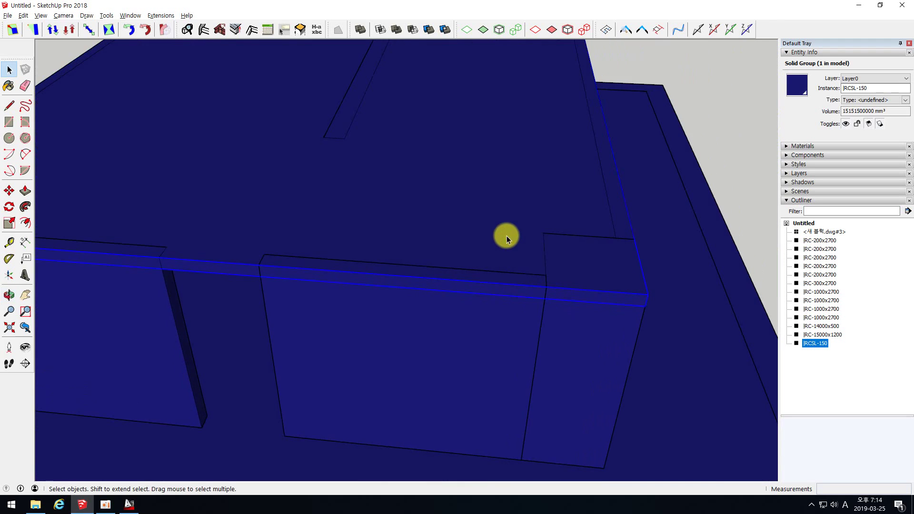
{"action": "scroll", "coordinate": [490, 213], "scroll_direction": "down", "scroll_amount": 3}
{"action": "scroll", "coordinate": [490, 213], "scroll_direction": "down", "scroll_amount": 5}
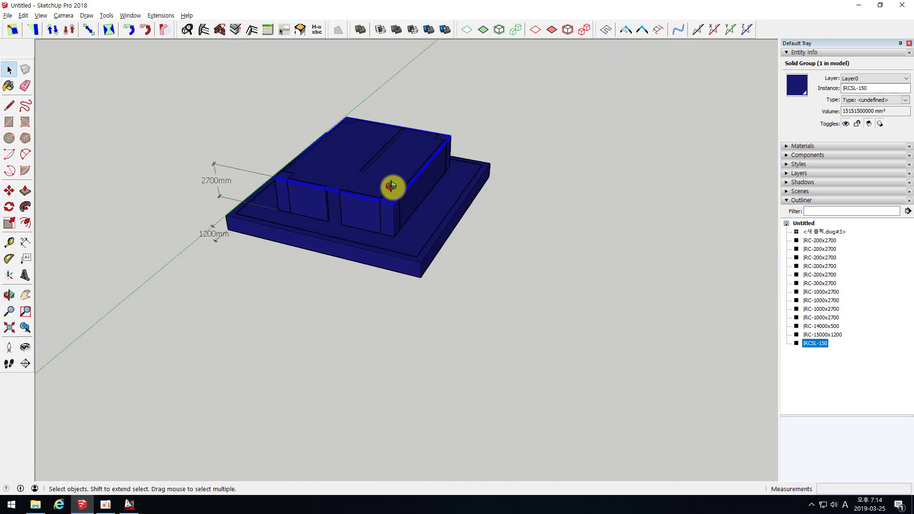
{"action": "scroll", "coordinate": [330, 165], "scroll_direction": "up", "scroll_amount": 2}
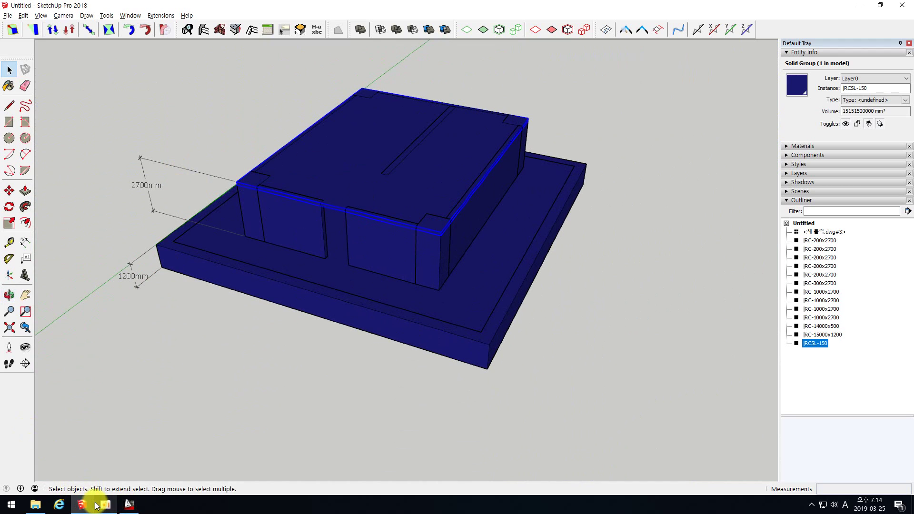
- Switch to AutoCAD and examine the second-floor structural plan, including its slab outline, walls and corner column
{"action": "left_click", "coordinate": [129, 504]}
{"action": "scroll", "coordinate": [300, 205], "scroll_direction": "down", "scroll_amount": 5}
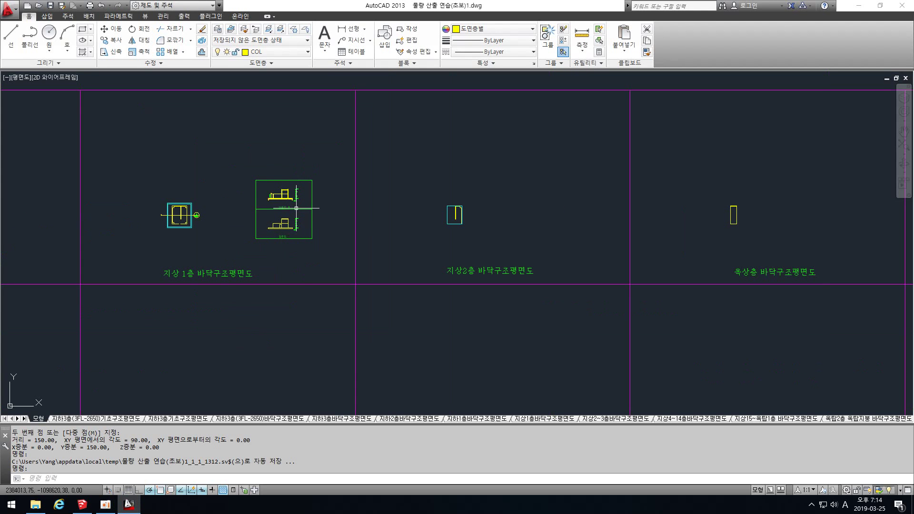
{"action": "scroll", "coordinate": [376, 202], "scroll_direction": "up", "scroll_amount": 8}
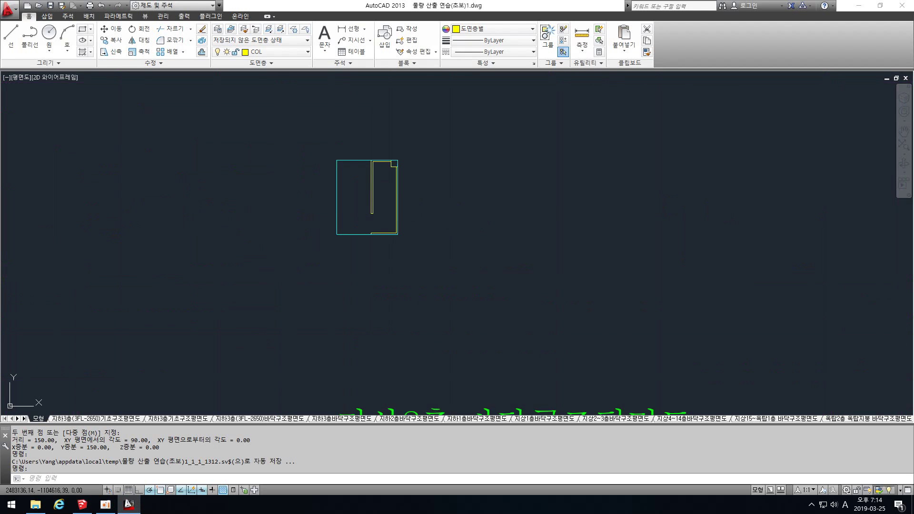
{"action": "scroll", "coordinate": [380, 200], "scroll_direction": "down", "scroll_amount": 2}
{"action": "scroll", "coordinate": [371, 177], "scroll_direction": "down", "scroll_amount": 2}
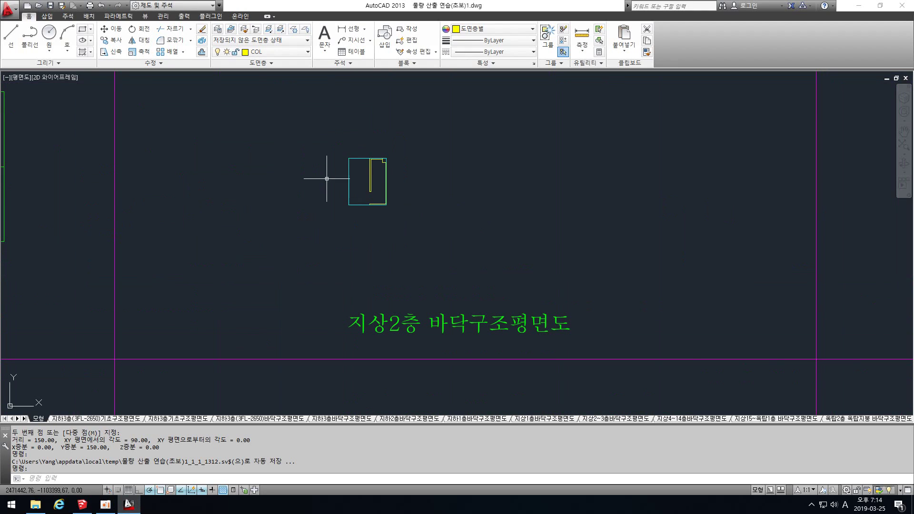
{"action": "scroll", "coordinate": [367, 155], "scroll_direction": "up", "scroll_amount": 8}
{"action": "middle_click_drag", "start_coordinate": [373, 194], "coordinate": [379, 146]}
{"action": "middle_click_drag", "start_coordinate": [253, 206], "coordinate": [268, 161]}
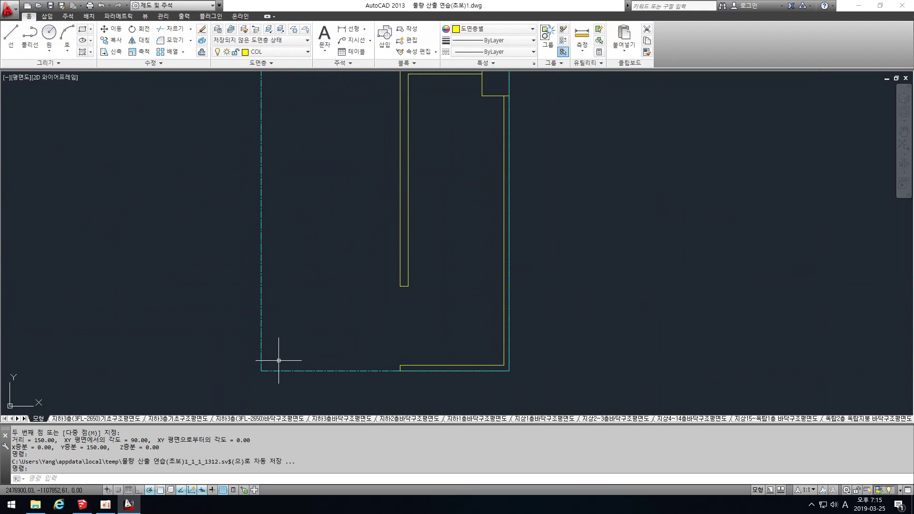
{"action": "scroll", "coordinate": [334, 345], "scroll_direction": "down", "scroll_amount": 2}
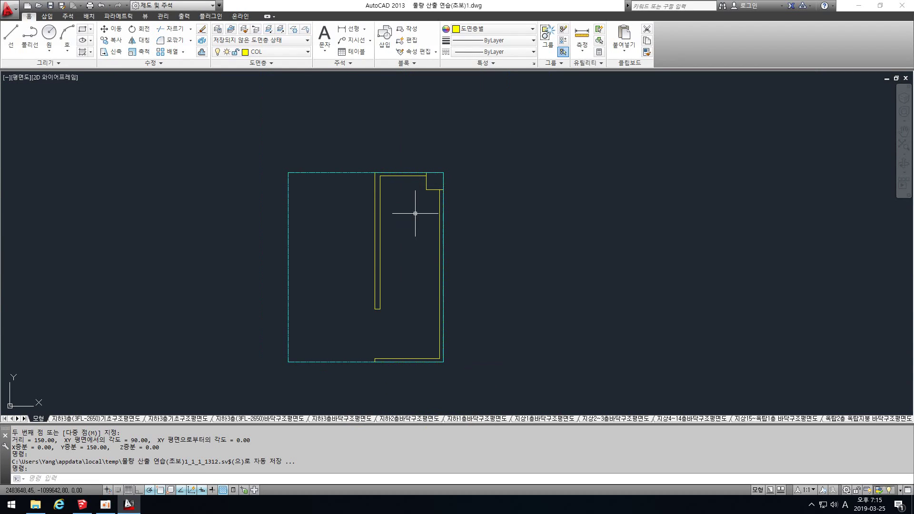
{"action": "scroll", "coordinate": [409, 199], "scroll_direction": "down", "scroll_amount": 10}
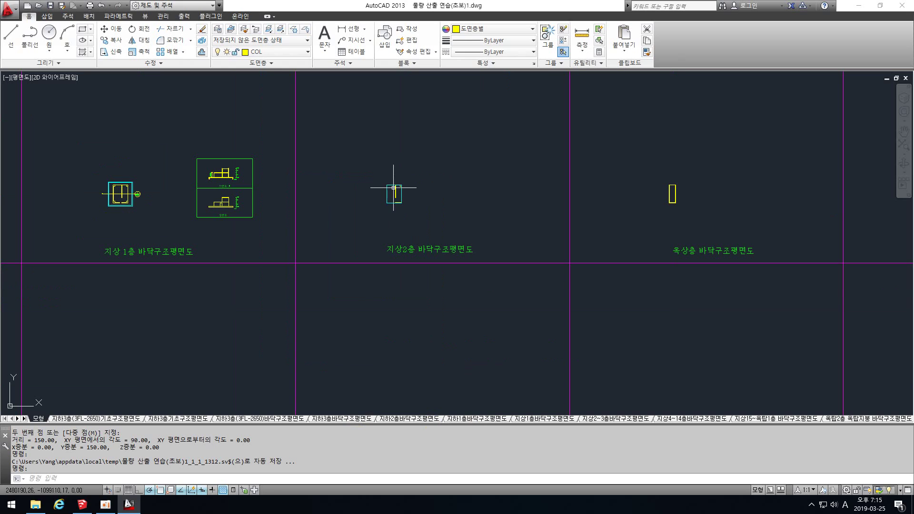
- Write the second-floor plan's slab outline, walls and column to the block file 새 블럭.dwg on the desktop, overwriting the earlier one
{"action": "scroll", "coordinate": [394, 191], "scroll_direction": "up", "scroll_amount": 6}
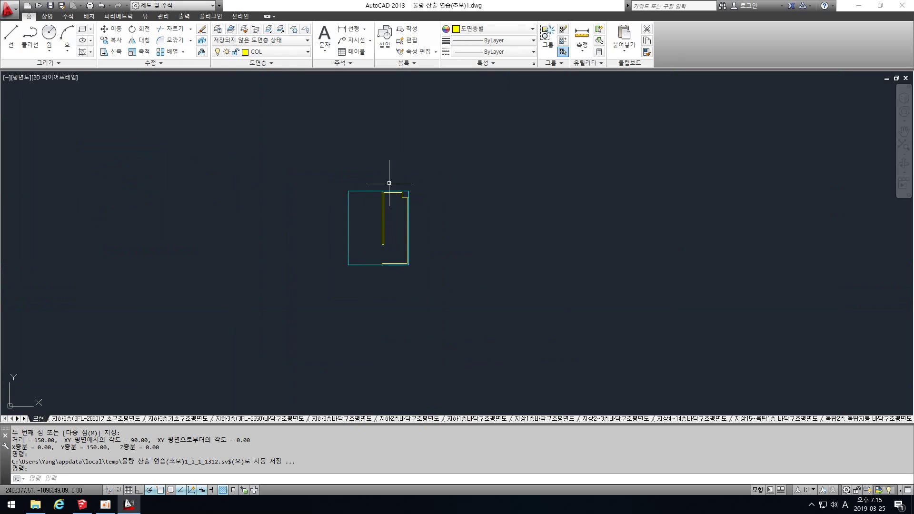
{"action": "type", "text": "w"}
{"action": "key", "text": "Return"}
{"action": "left_click", "coordinate": [168, 171]}
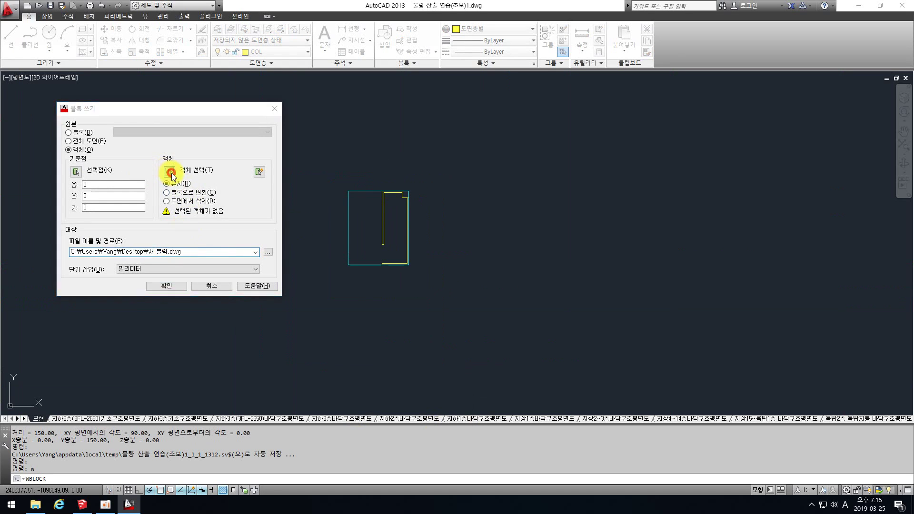
{"action": "left_click", "coordinate": [301, 156]}
{"action": "left_click", "coordinate": [483, 317]}
{"action": "key", "text": "Return"}
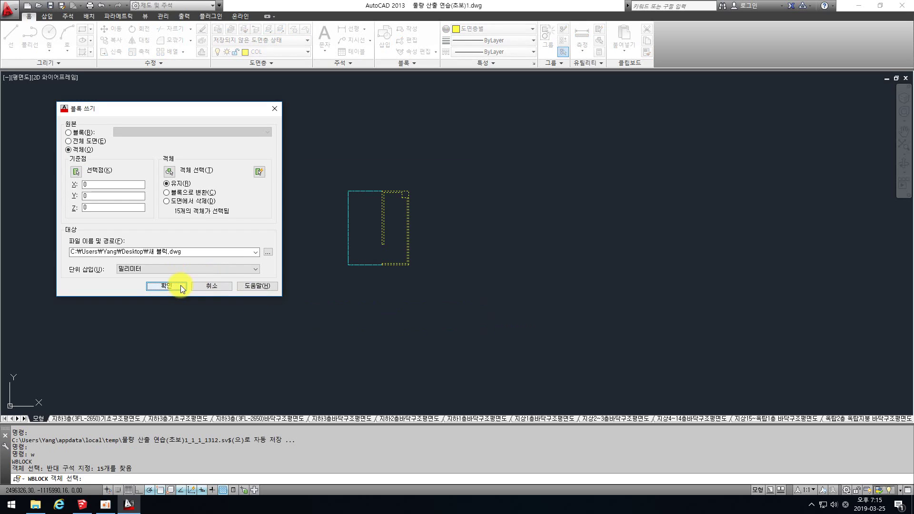
{"action": "left_click", "coordinate": [181, 284]}
{"action": "left_click", "coordinate": [414, 234]}
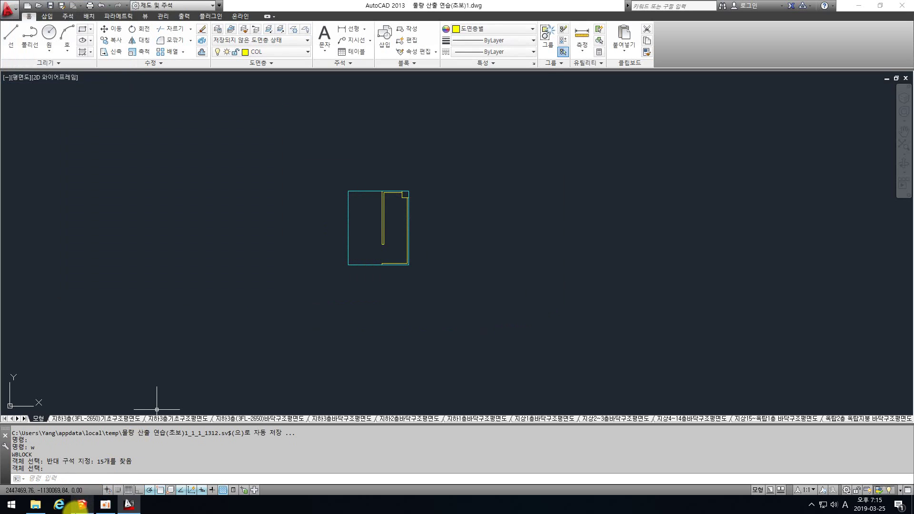
- Switch to SketchUp and delete the leftover rectangle and the old imported plan lying beside the red axis
{"action": "left_click", "coordinate": [82, 505]}
{"action": "scroll", "coordinate": [448, 179], "scroll_direction": "down", "scroll_amount": 3}
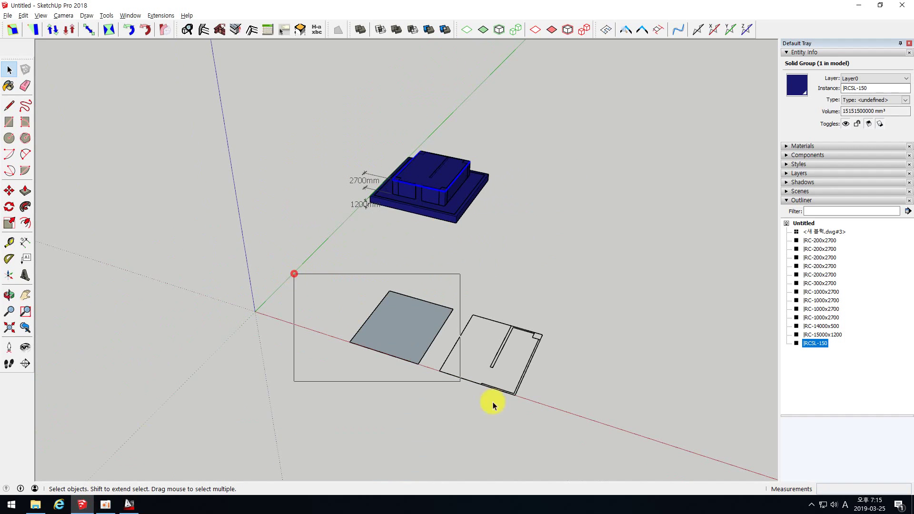
{"action": "key", "text": "Delete"}
- Import the AutoCAD file 새 블럭.dwg from the desktop and dismiss the import results
{"action": "left_click", "coordinate": [7, 15]}
{"action": "left_click", "coordinate": [32, 150]}
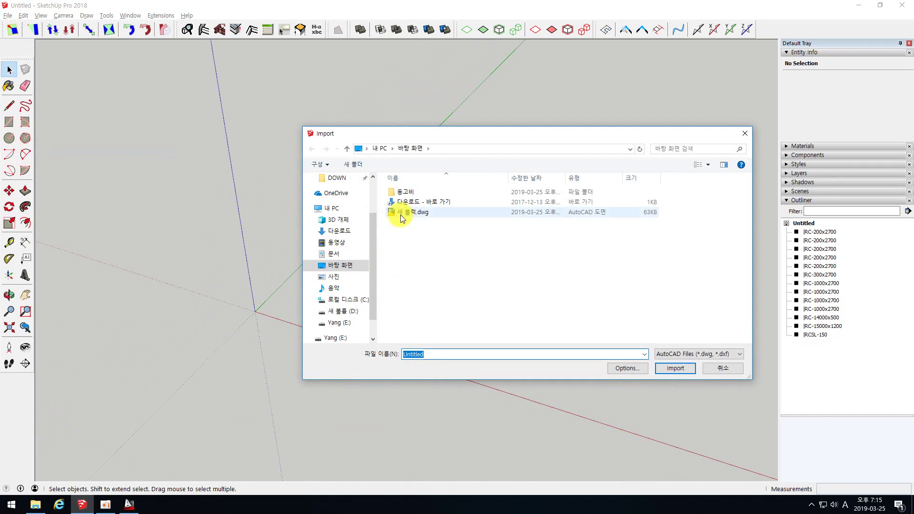
{"action": "double_click", "coordinate": [400, 214]}
{"action": "left_click", "coordinate": [497, 322]}
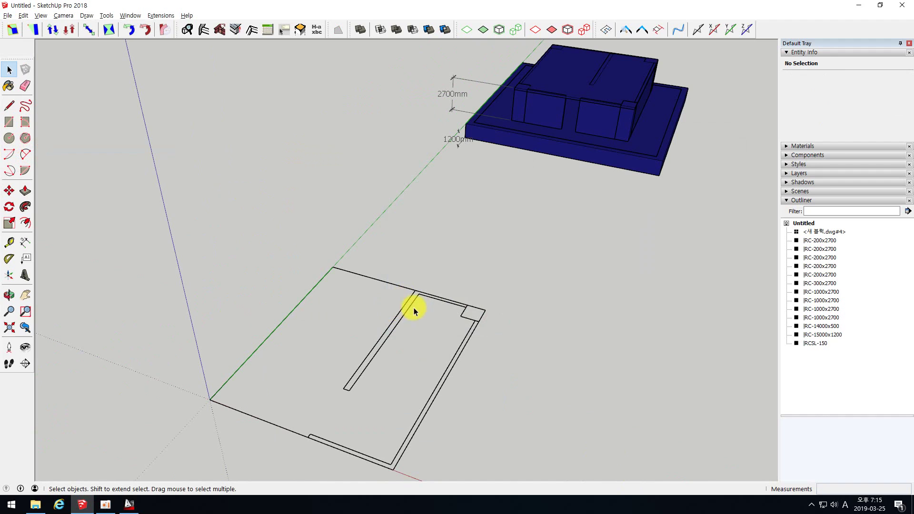
- Explode the imported second-floor plan component and generate faces from its edges
{"action": "left_click", "coordinate": [408, 309]}
{"action": "right_click", "coordinate": [409, 307]}
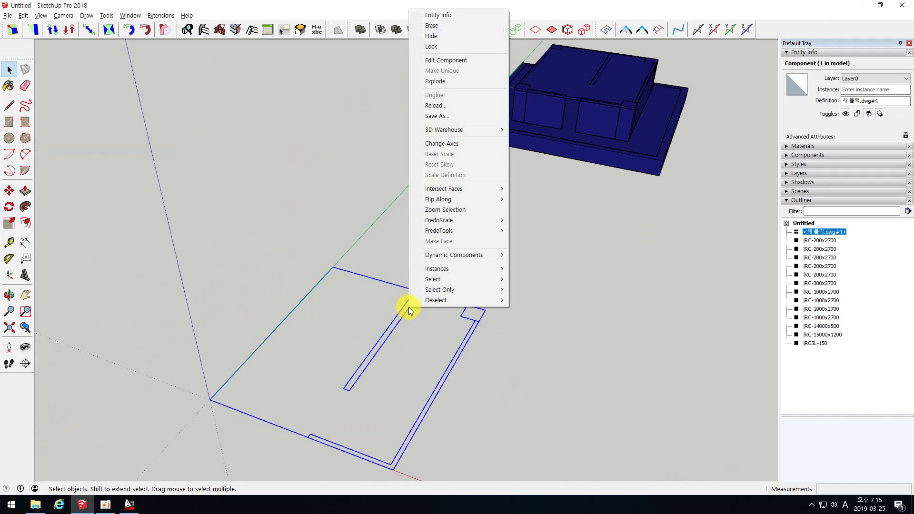
{"action": "left_click", "coordinate": [435, 81]}
{"action": "scroll", "coordinate": [313, 152], "scroll_direction": "down", "scroll_amount": 3}
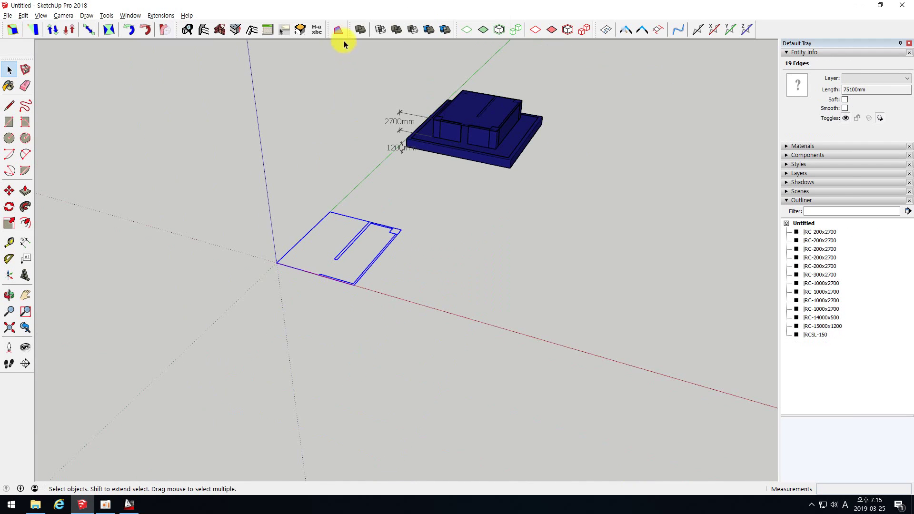
{"action": "left_click", "coordinate": [339, 33]}
{"action": "left_click", "coordinate": [299, 165]}
- Select the plan's interior wall, perimeter wall and corner column faces together
{"action": "scroll", "coordinate": [395, 314], "scroll_direction": "up", "scroll_amount": 5}
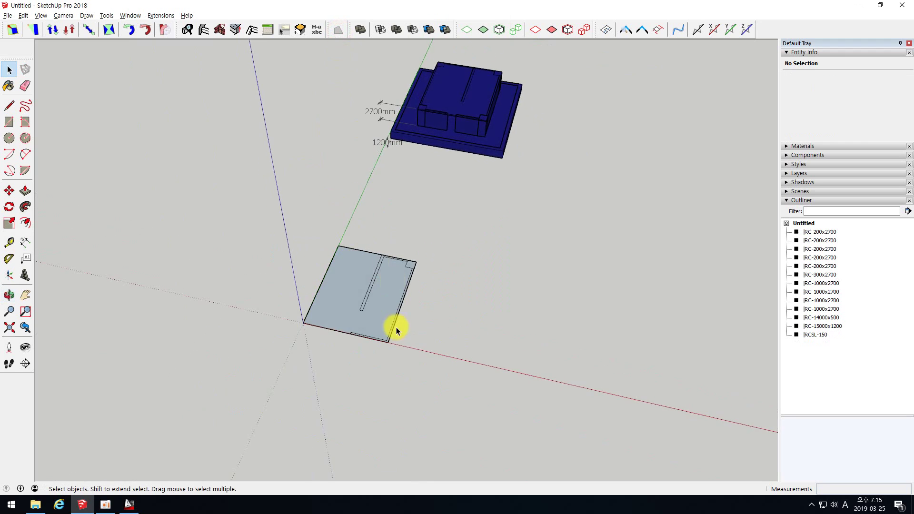
{"action": "scroll", "coordinate": [395, 306], "scroll_direction": "up", "scroll_amount": 2}
{"action": "scroll", "coordinate": [302, 265], "scroll_direction": "down", "scroll_amount": 4}
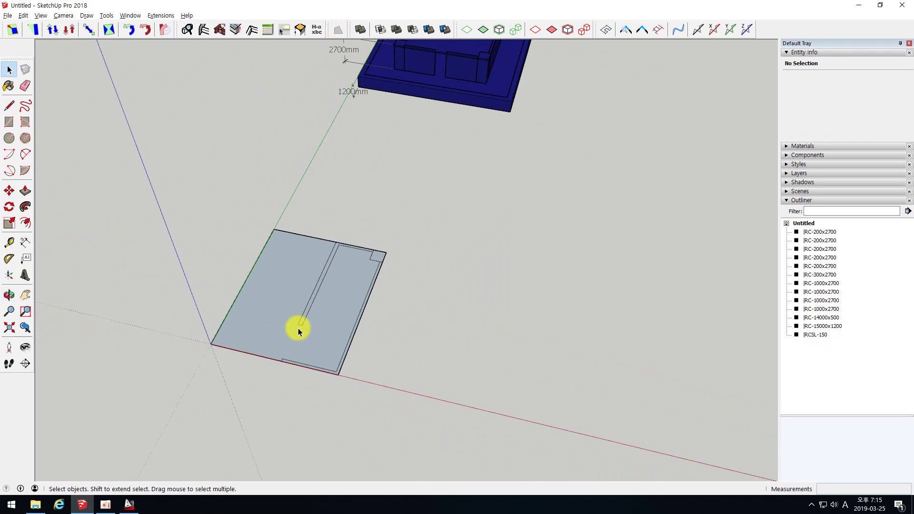
{"action": "scroll", "coordinate": [296, 341], "scroll_direction": "up", "scroll_amount": 1}
{"action": "scroll", "coordinate": [296, 350], "scroll_direction": "down", "scroll_amount": 2}
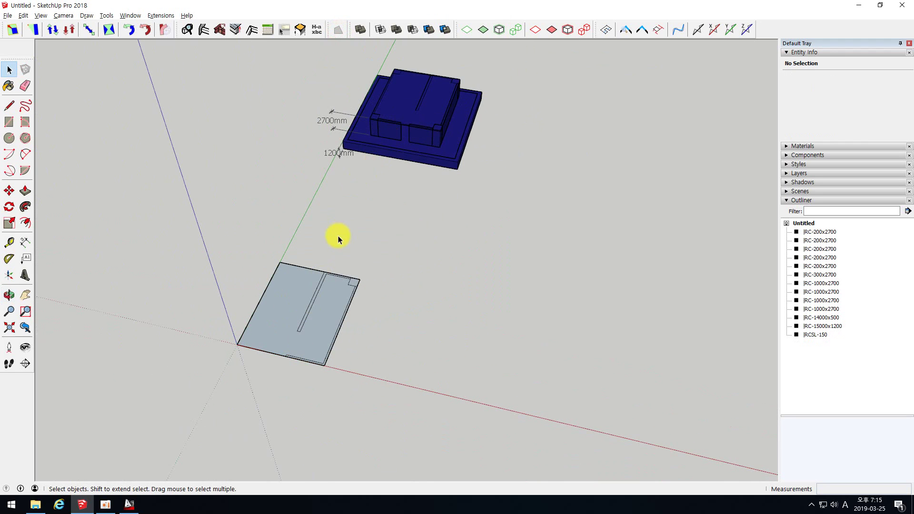
{"action": "scroll", "coordinate": [312, 312], "scroll_direction": "up", "scroll_amount": 2}
{"action": "scroll", "coordinate": [319, 288], "scroll_direction": "up", "scroll_amount": 2}
{"action": "left_click", "coordinate": [312, 281]}
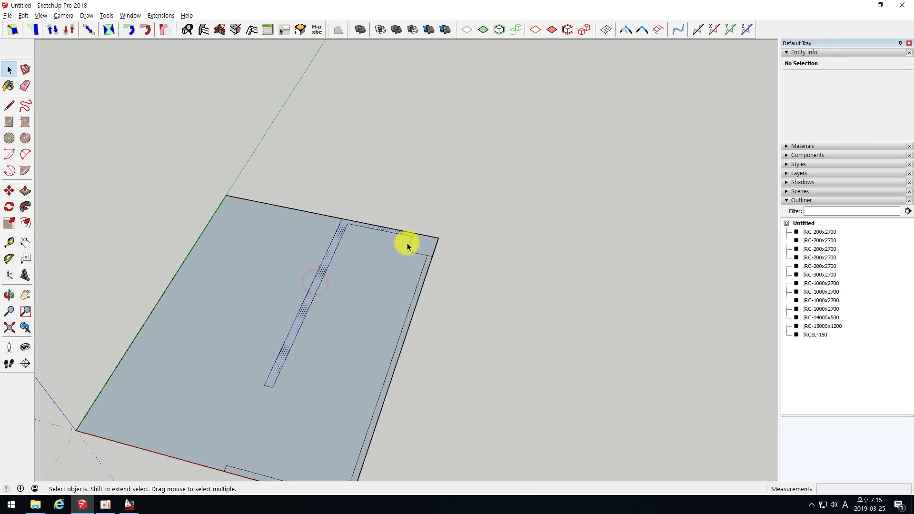
{"action": "left_click", "coordinate": [412, 243], "text": "shift"}
{"action": "scroll", "coordinate": [418, 276], "scroll_direction": "up", "scroll_amount": 3}
{"action": "scroll", "coordinate": [427, 180], "scroll_direction": "down", "scroll_amount": 3}
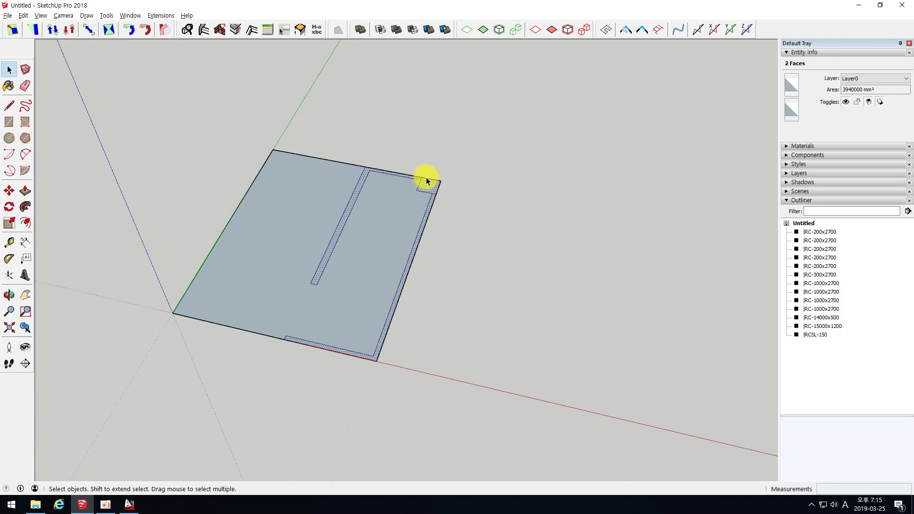
- Examine section A in AutoCAD against the floor plans to find the second-floor wall heights, and return to SketchUp
{"action": "left_click", "coordinate": [129, 504]}
{"action": "scroll", "coordinate": [409, 224], "scroll_direction": "up", "scroll_amount": 4}
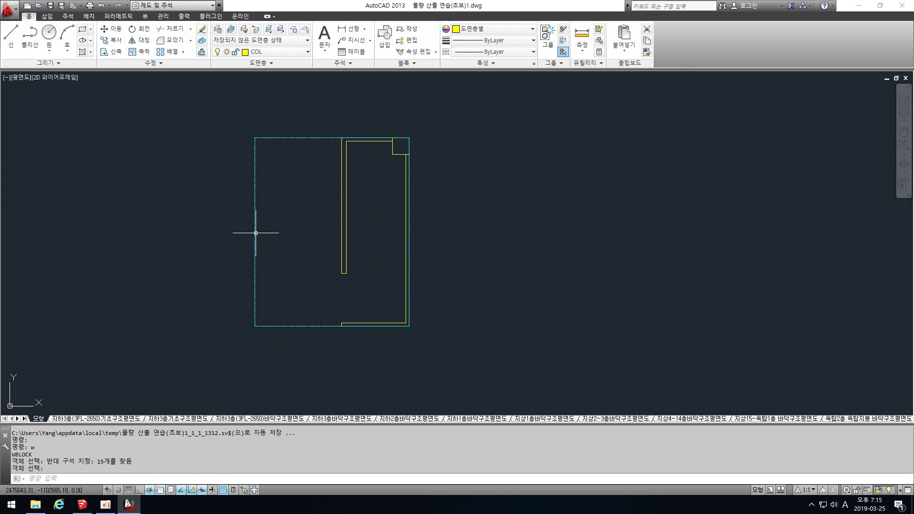
{"action": "scroll", "coordinate": [375, 234], "scroll_direction": "down", "scroll_amount": 10}
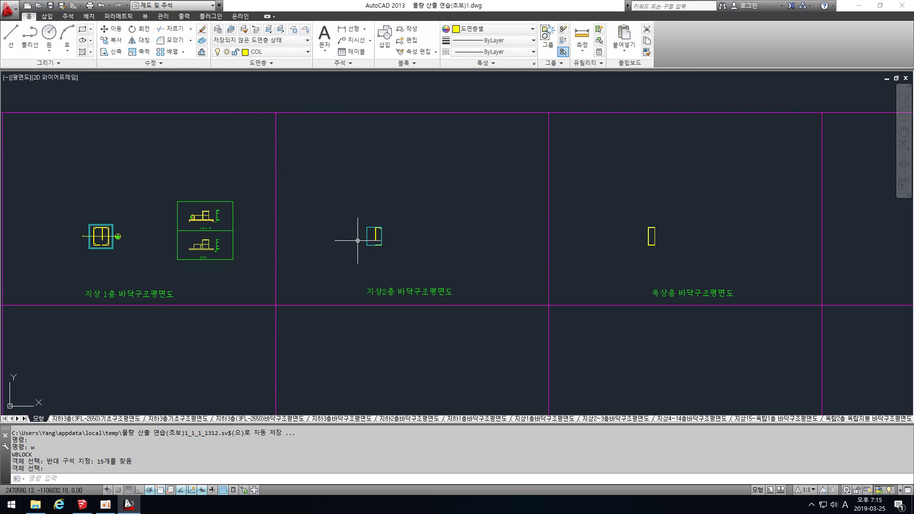
{"action": "scroll", "coordinate": [205, 217], "scroll_direction": "up", "scroll_amount": 13}
{"action": "scroll", "coordinate": [79, 222], "scroll_direction": "down", "scroll_amount": 8}
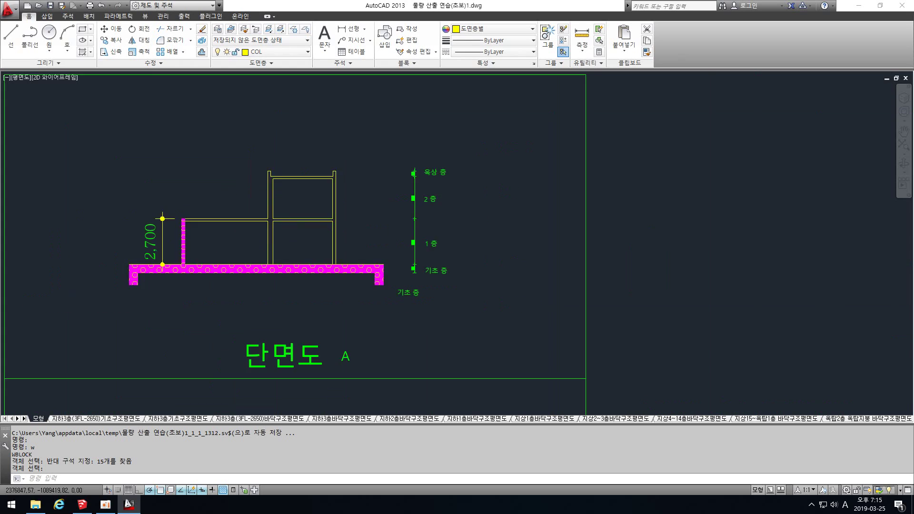
{"action": "scroll", "coordinate": [113, 228], "scroll_direction": "up", "scroll_amount": 8}
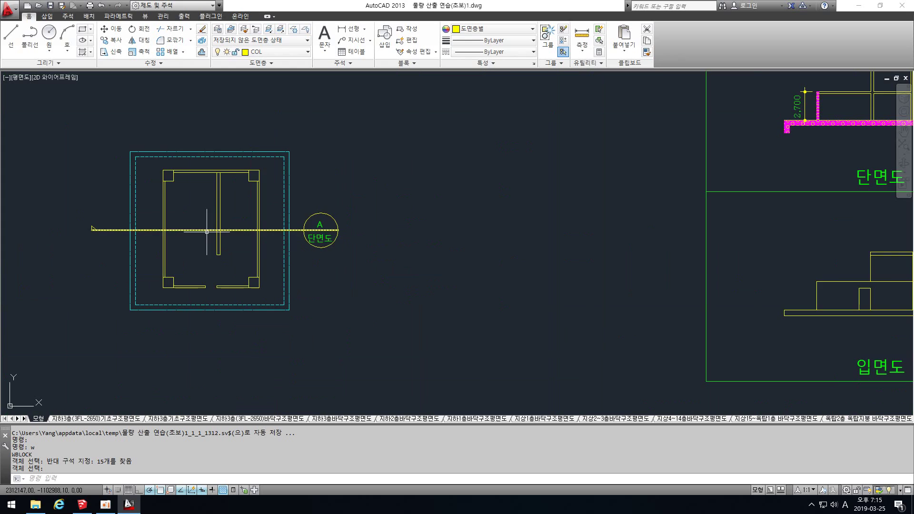
{"action": "scroll", "coordinate": [224, 233], "scroll_direction": "down", "scroll_amount": 4}
{"action": "scroll", "coordinate": [498, 174], "scroll_direction": "up", "scroll_amount": 4}
{"action": "scroll", "coordinate": [426, 211], "scroll_direction": "up", "scroll_amount": 4}
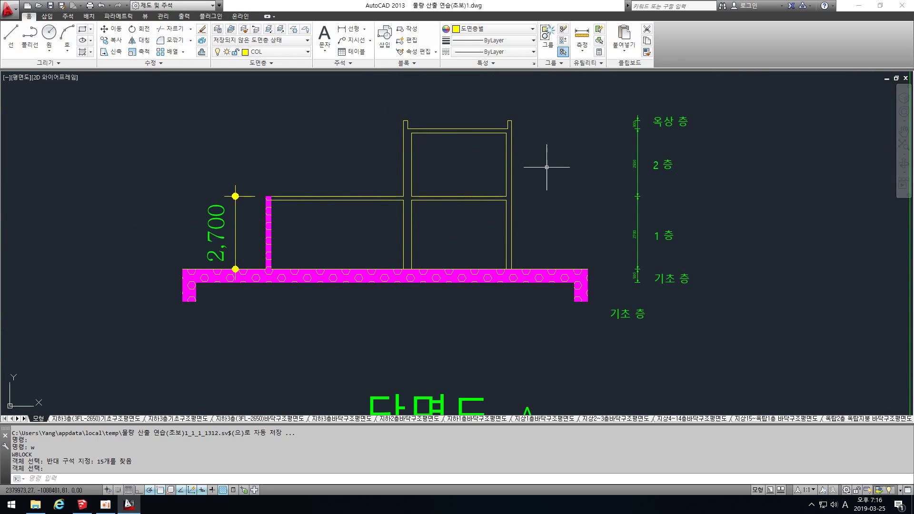
{"action": "scroll", "coordinate": [419, 153], "scroll_direction": "down", "scroll_amount": 4}
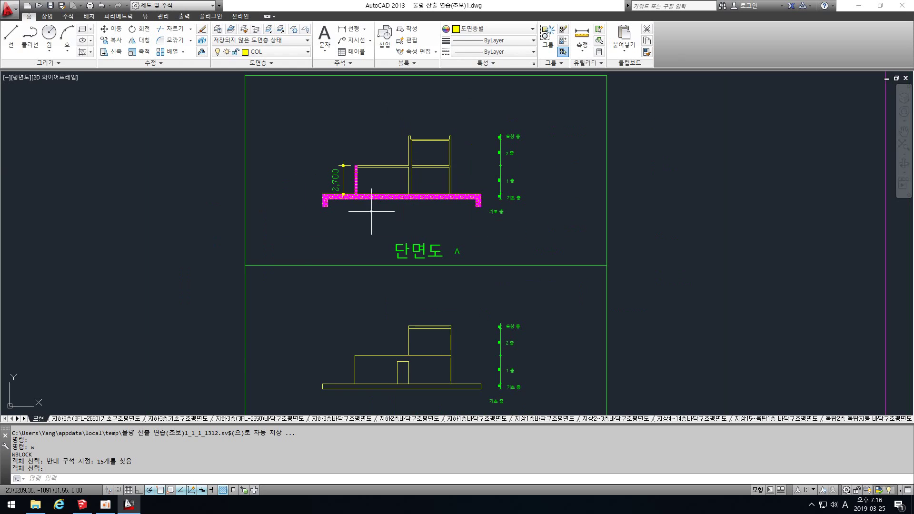
{"action": "left_click", "coordinate": [82, 505]}
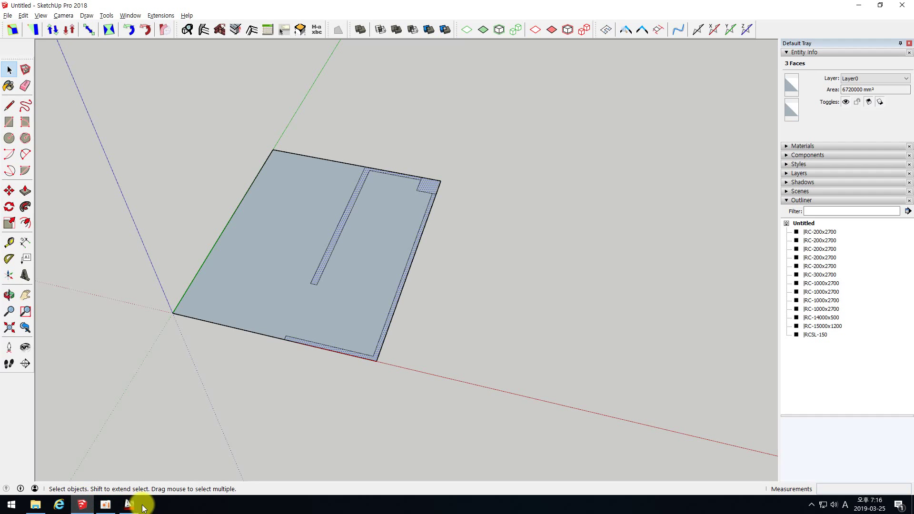
- Switch to AutoCAD and measure section A's second-floor height from the second-floor slab's top to the roof slab's top
{"action": "left_click", "coordinate": [129, 505]}
{"action": "scroll", "coordinate": [433, 143], "scroll_direction": "up", "scroll_amount": 8}
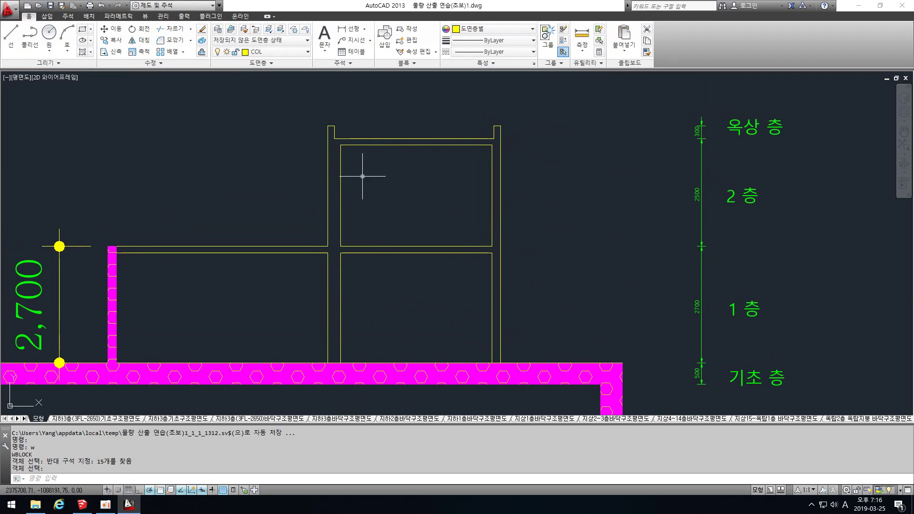
{"action": "type", "text": "di"}
{"action": "key", "text": "Return"}
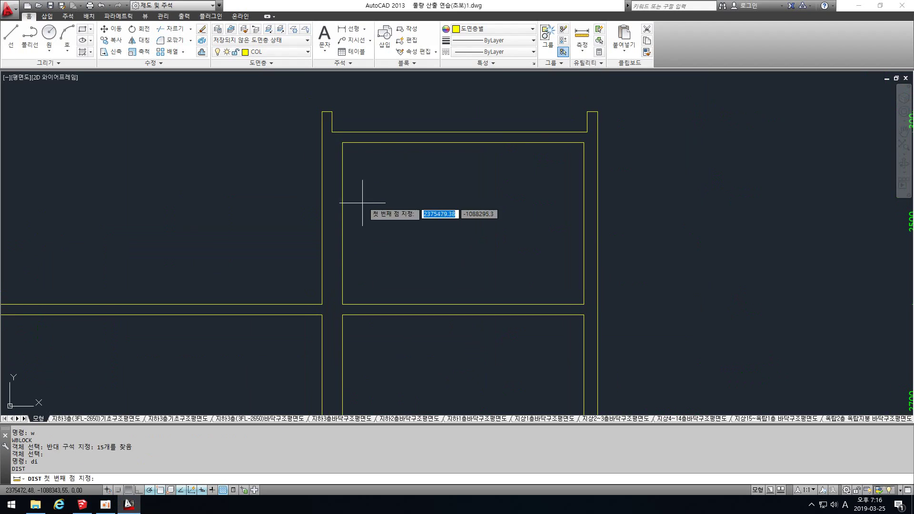
{"action": "left_click", "coordinate": [342, 303]}
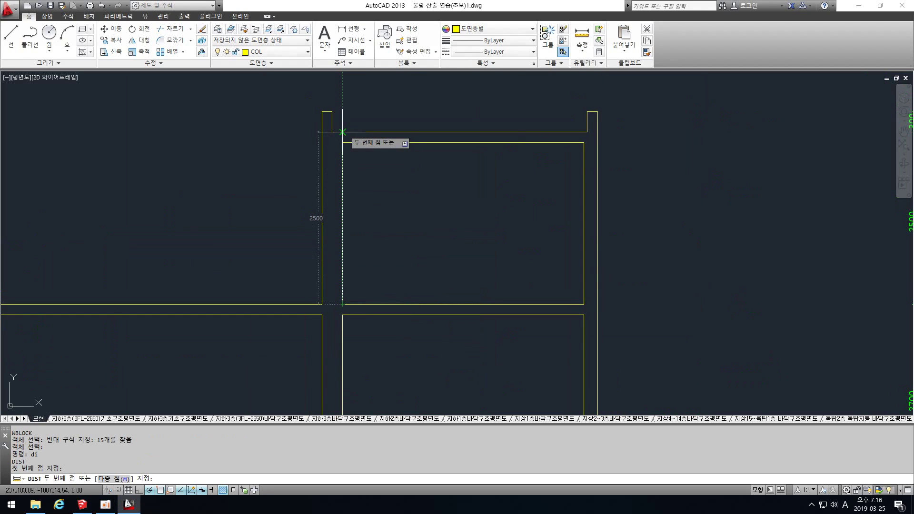
{"action": "left_click", "coordinate": [343, 132]}
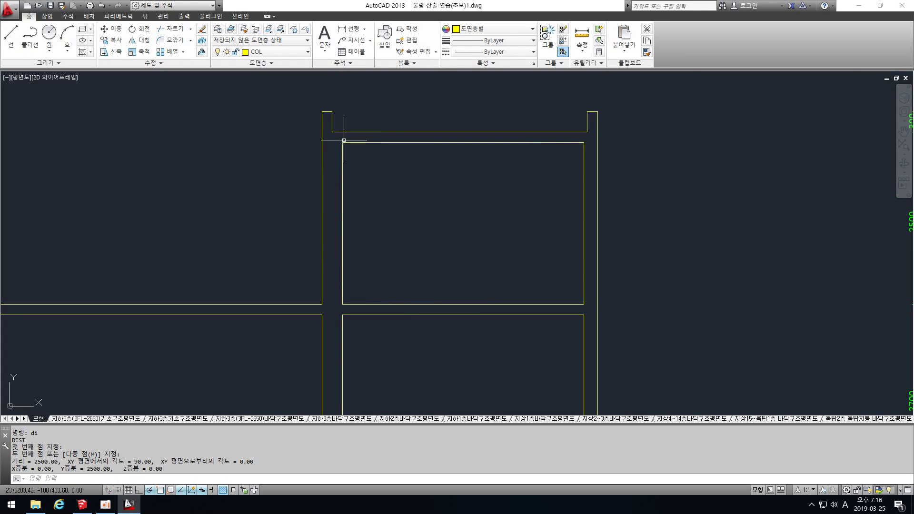
- Draw lines in section A extending the interior wall's inner face through the roof slab and closing the wall at the slab's top
{"action": "type", "text": "l"}
{"action": "key", "text": "Return"}
{"action": "left_click", "coordinate": [332, 133]}
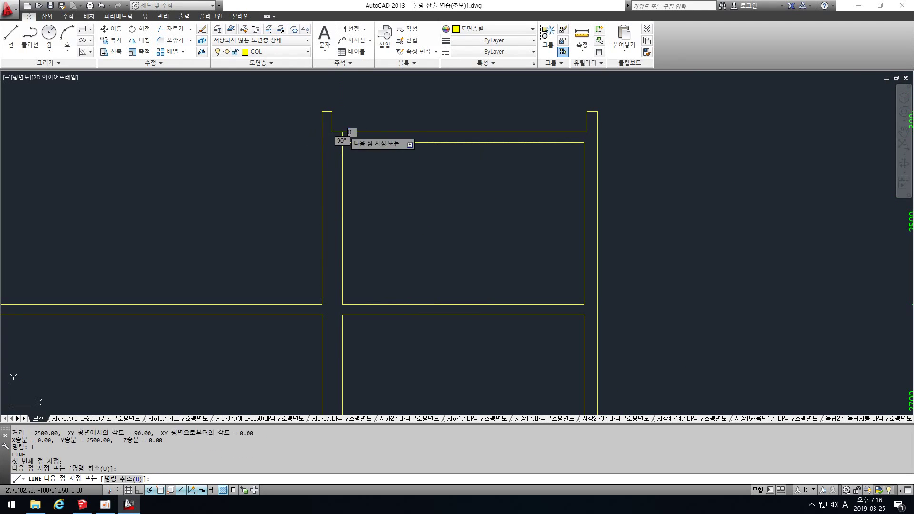
{"action": "scroll", "coordinate": [337, 134], "scroll_direction": "up", "scroll_amount": 2}
{"action": "key", "text": "Escape"}
{"action": "key", "text": "space"}
{"action": "left_click", "coordinate": [328, 130]}
{"action": "left_click", "coordinate": [312, 130]}
{"action": "key", "text": "Escape"}
{"action": "scroll", "coordinate": [323, 127], "scroll_direction": "down", "scroll_amount": 2}
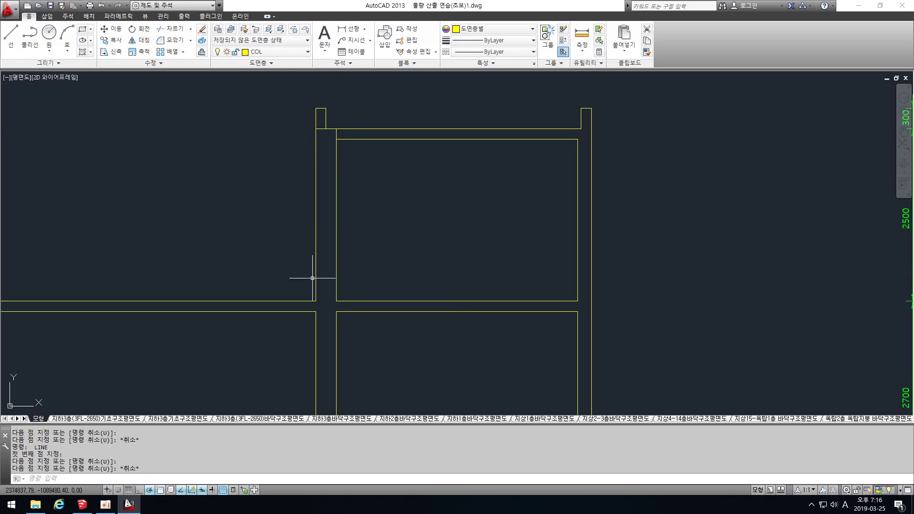
- Draw a line across the interior wall in section A at the level of the second-floor slab's top
{"action": "key", "text": "space"}
{"action": "left_click", "coordinate": [316, 301]}
{"action": "left_click", "coordinate": [336, 301]}
{"action": "key", "text": "Escape"}
- Switch to SketchUp and select the plan's floor area between the walls
{"action": "left_click", "coordinate": [82, 504]}
{"action": "scroll", "coordinate": [378, 202], "scroll_direction": "up", "scroll_amount": 3}
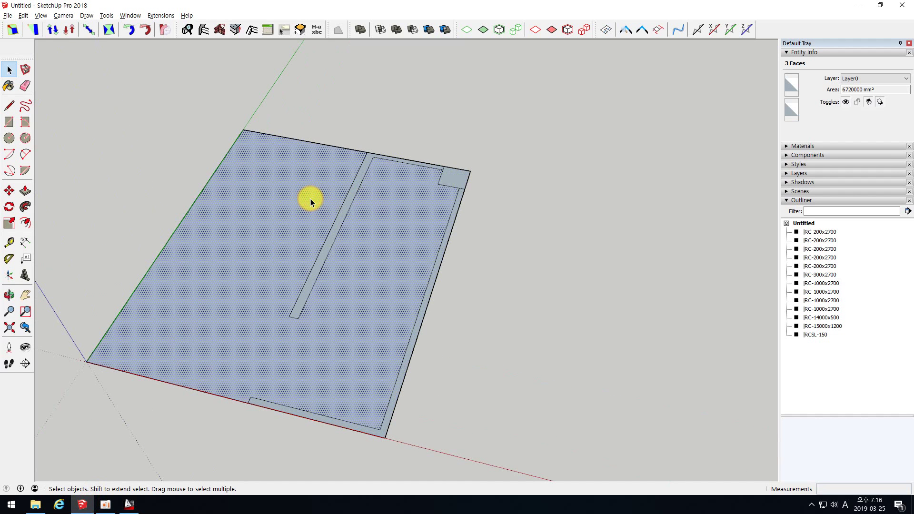
- Delete the enclosed non-wall faces and build RC_WALL solids from the remaining footprint with a push length of 2500 mm
{"action": "key", "text": "Delete"}
{"action": "scroll", "coordinate": [309, 167], "scroll_direction": "down", "scroll_amount": 5}
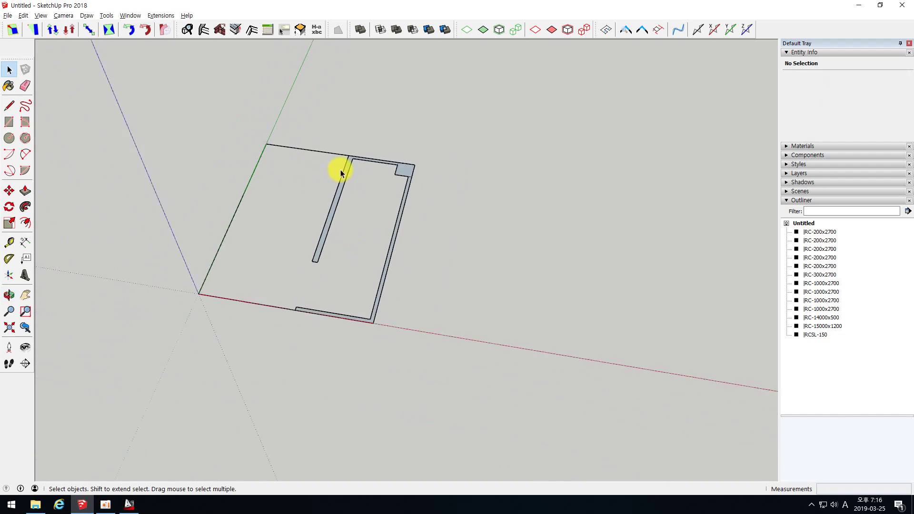
{"action": "left_click_drag", "start_coordinate": [242, 115], "coordinate": [476, 327]}
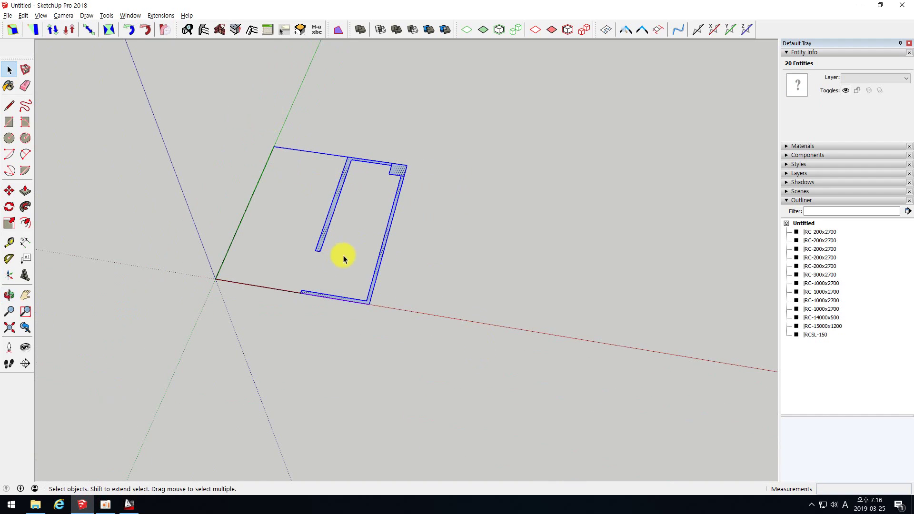
{"action": "left_click", "coordinate": [300, 29]}
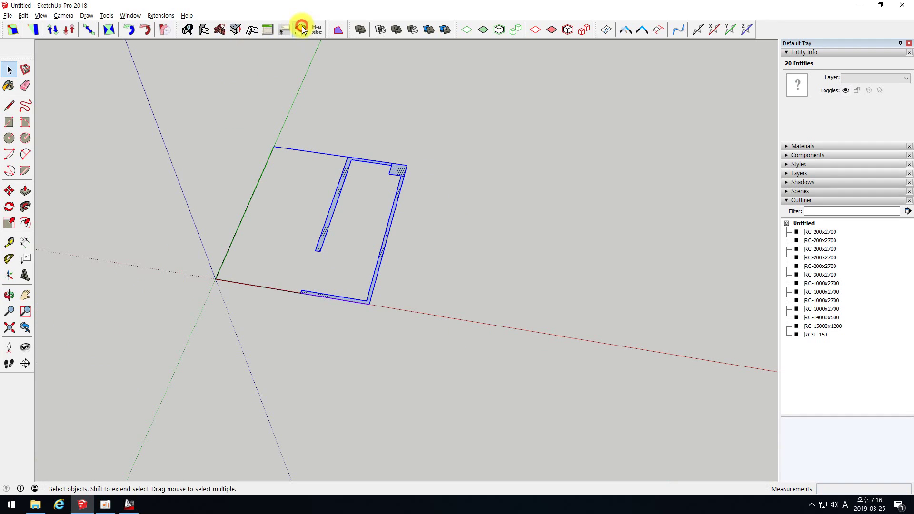
{"action": "left_click", "coordinate": [505, 205]}
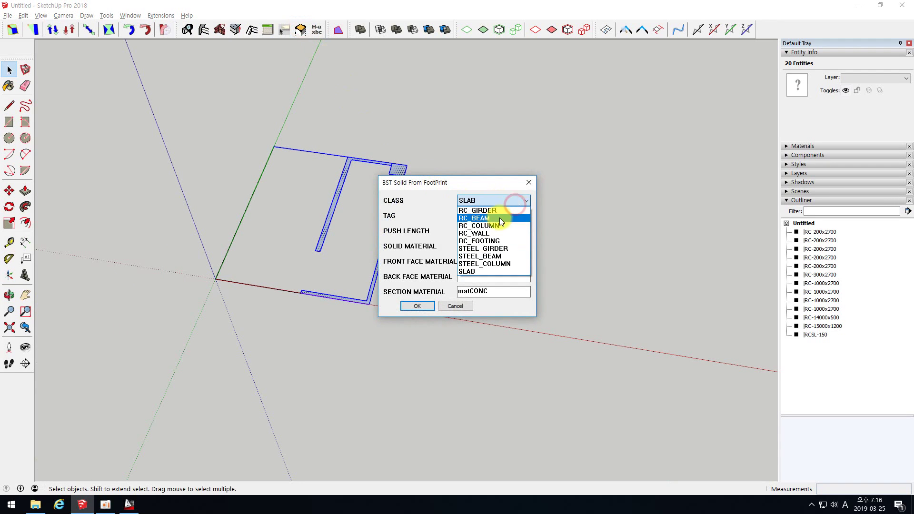
{"action": "left_click", "coordinate": [471, 236]}
{"action": "left_click_drag", "start_coordinate": [468, 230], "coordinate": [448, 227]}
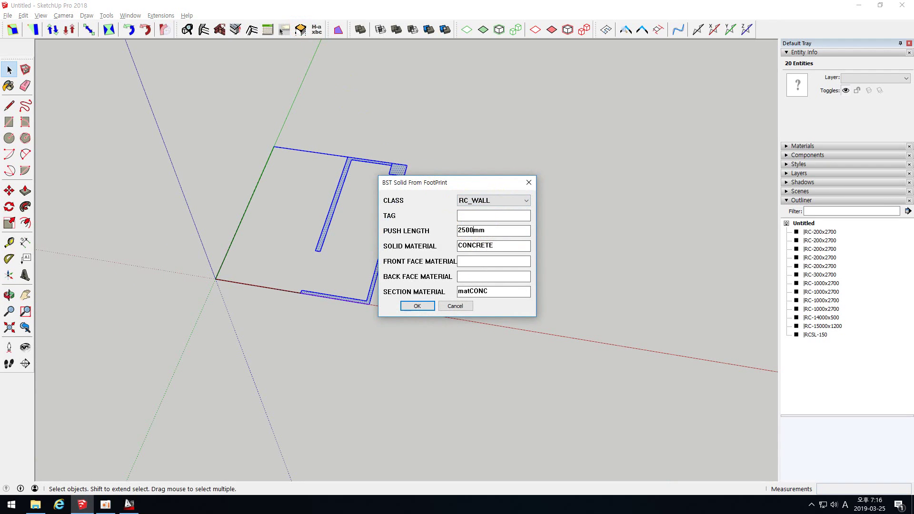
{"action": "key", "text": "Return"}
- Move the three new wall solids onto the building, placing their outer bottom corner on the matching corner of the slab top
{"action": "middle_click_drag", "start_coordinate": [369, 258], "coordinate": [444, 143]}
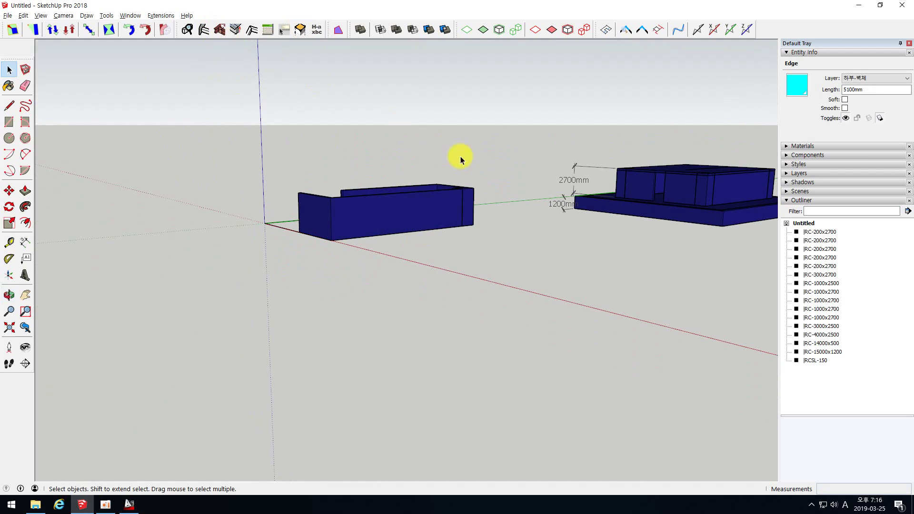
{"action": "left_click_drag", "start_coordinate": [478, 194], "coordinate": [257, 142]}
{"action": "middle_click_drag", "start_coordinate": [277, 135], "coordinate": [75, 212]}
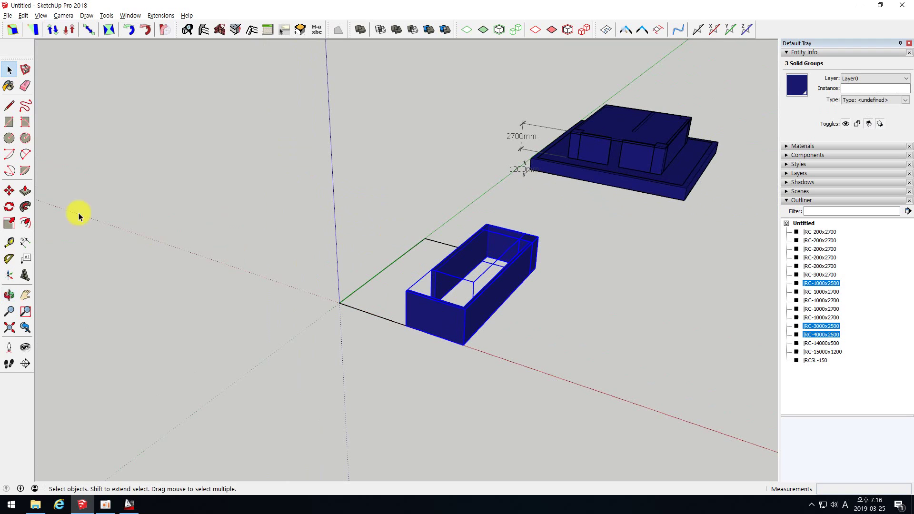
{"action": "left_click", "coordinate": [8, 191]}
{"action": "scroll", "coordinate": [476, 347], "scroll_direction": "up", "scroll_amount": 2}
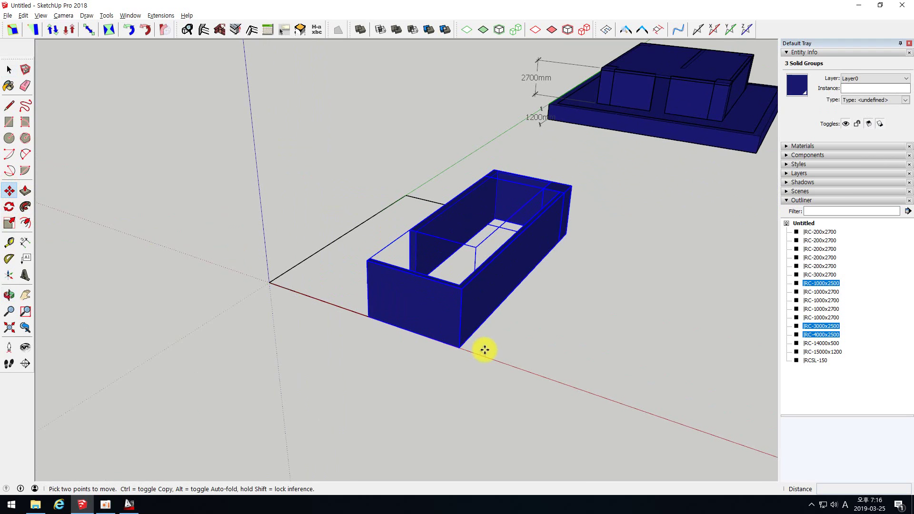
{"action": "left_click", "coordinate": [459, 347]}
{"action": "scroll", "coordinate": [333, 381], "scroll_direction": "down", "scroll_amount": 3}
{"action": "scroll", "coordinate": [492, 267], "scroll_direction": "up", "scroll_amount": 5}
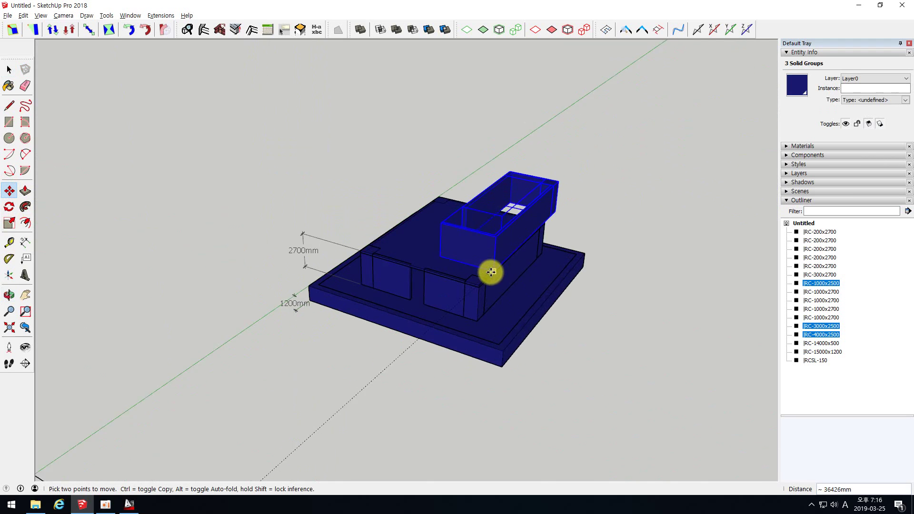
{"action": "scroll", "coordinate": [481, 282], "scroll_direction": "up", "scroll_amount": 2}
{"action": "scroll", "coordinate": [465, 186], "scroll_direction": "down", "scroll_amount": 3}
{"action": "middle_click_drag", "start_coordinate": [465, 186], "coordinate": [683, 358]}
{"action": "left_click", "coordinate": [665, 333]}
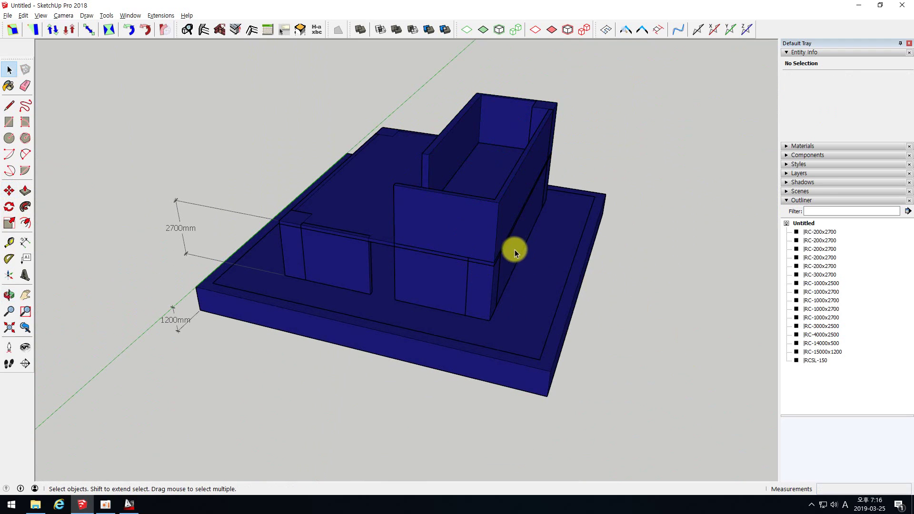
- Switch to AutoCAD and measure the upper slab's thickness in the section drawing with DIST
{"action": "left_click", "coordinate": [128, 506]}
{"action": "scroll", "coordinate": [320, 279], "scroll_direction": "down", "scroll_amount": 3}
{"action": "scroll", "coordinate": [341, 240], "scroll_direction": "up", "scroll_amount": 5}
{"action": "scroll", "coordinate": [366, 269], "scroll_direction": "up", "scroll_amount": 3}
{"action": "type", "text": "di"}
{"action": "key", "text": "Return"}
{"action": "left_click", "coordinate": [338, 279]}
{"action": "left_click", "coordinate": [341, 252]}
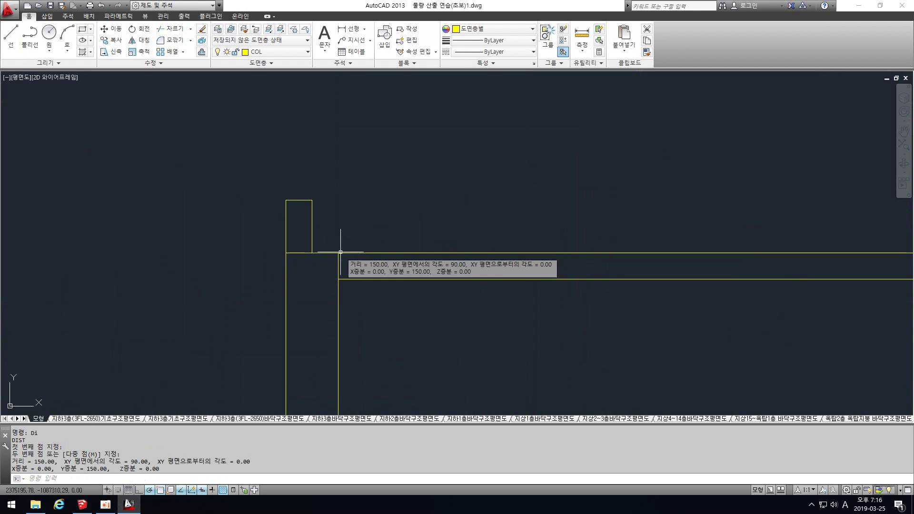
- Return to SketchUp and draw a rectangle covering the top of the upper-storey walls between opposite outer corners
{"action": "left_click", "coordinate": [80, 505]}
{"action": "scroll", "coordinate": [471, 143], "scroll_direction": "up", "scroll_amount": 2}
{"action": "scroll", "coordinate": [529, 104], "scroll_direction": "up", "scroll_amount": 2}
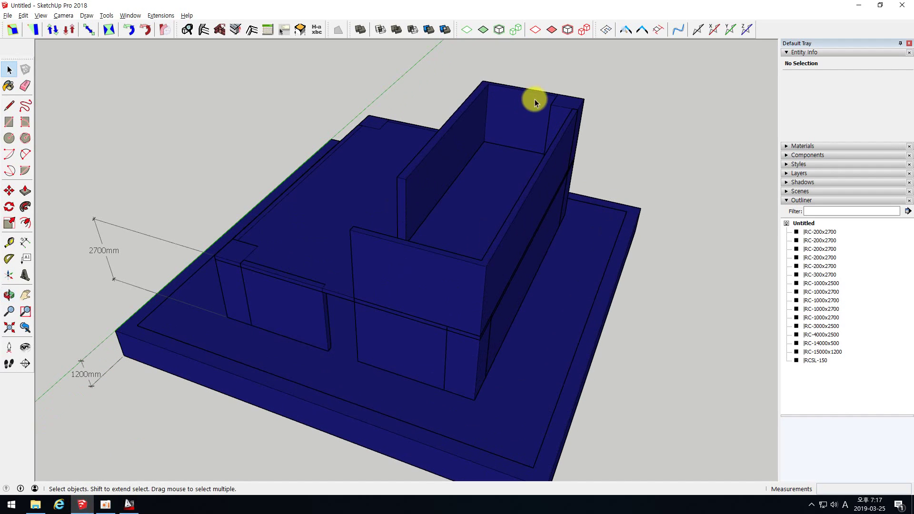
{"action": "left_click", "coordinate": [9, 121]}
{"action": "left_click", "coordinate": [483, 81]}
{"action": "left_click", "coordinate": [485, 263]}
{"action": "middle_click_drag", "start_coordinate": [356, 162], "coordinate": [632, 88]}
{"action": "key", "text": "space"}
- Try building a SLAB solid with a 150 mm push length from the roof rectangle, and remove it
{"action": "scroll", "coordinate": [481, 149], "scroll_direction": "up", "scroll_amount": 2}
{"action": "middle_click_drag", "start_coordinate": [481, 149], "coordinate": [428, 173]}
{"action": "left_click", "coordinate": [445, 161]}
{"action": "left_click", "coordinate": [300, 32]}
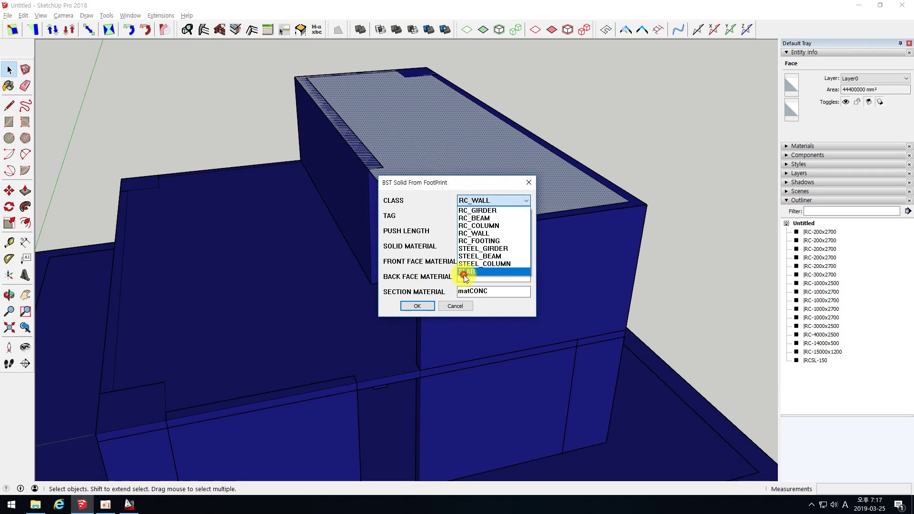
{"action": "left_click", "coordinate": [464, 272]}
{"action": "type", "text": "150mm"}
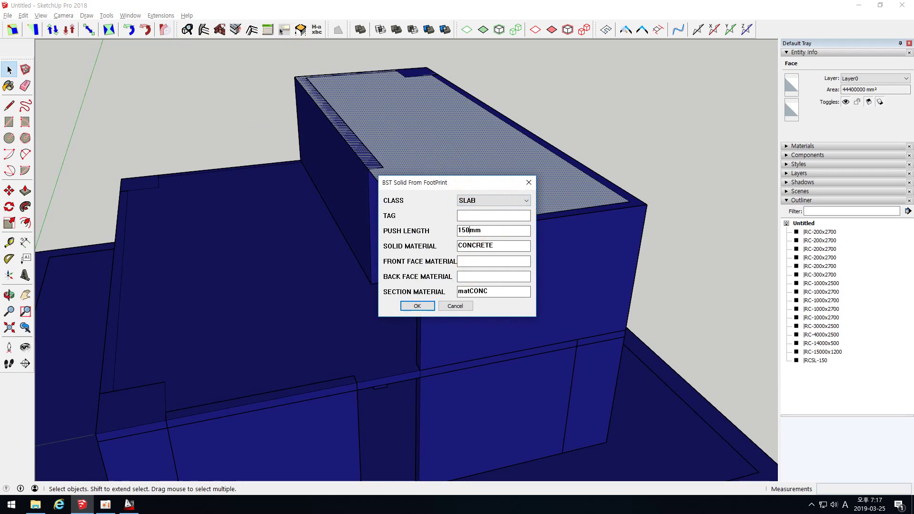
{"action": "key", "text": "Return"}
{"action": "middle_click_drag", "start_coordinate": [402, 202], "coordinate": [495, 232]}
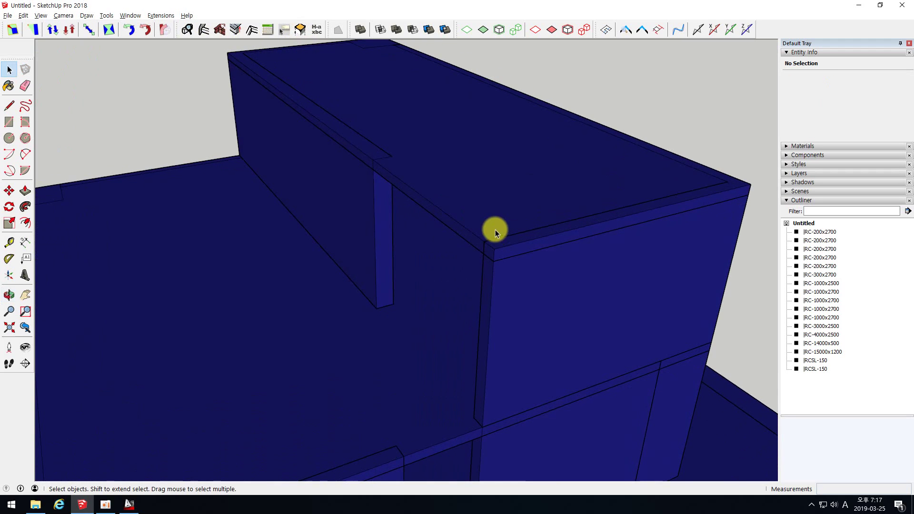
{"action": "left_click", "coordinate": [354, 166]}
{"action": "key", "text": "Delete"}
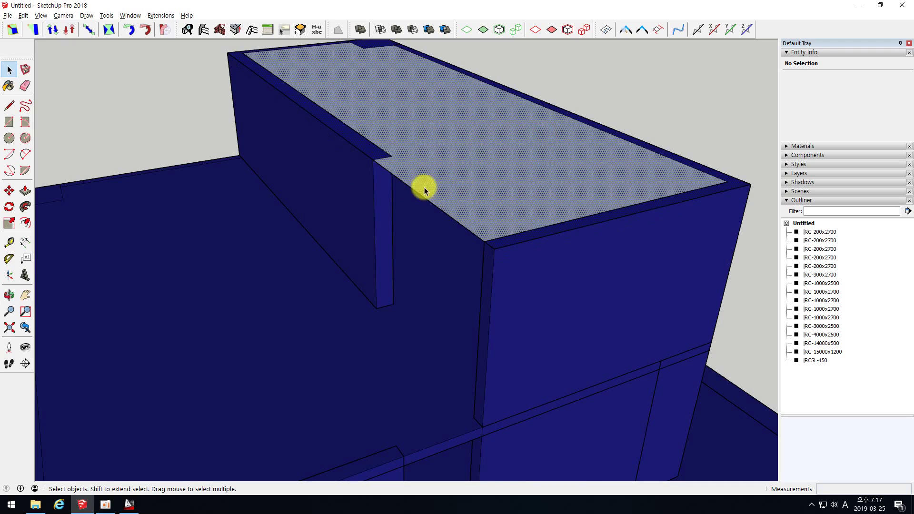
- Build the roof slab from the selected top face as a SLAB solid with a 150 mm push length in CONCRETE
{"action": "left_click", "coordinate": [434, 202]}
{"action": "left_click", "coordinate": [300, 29]}
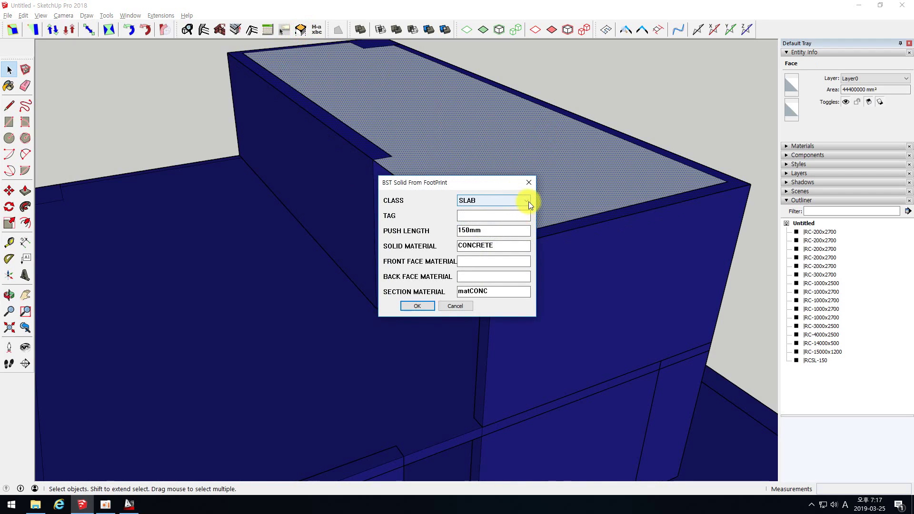
{"action": "left_click", "coordinate": [527, 201]}
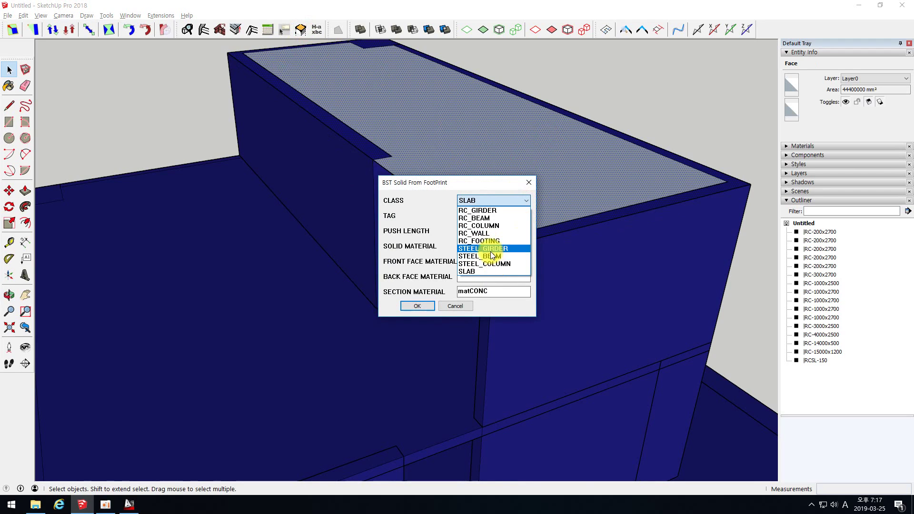
{"action": "left_click", "coordinate": [445, 186]}
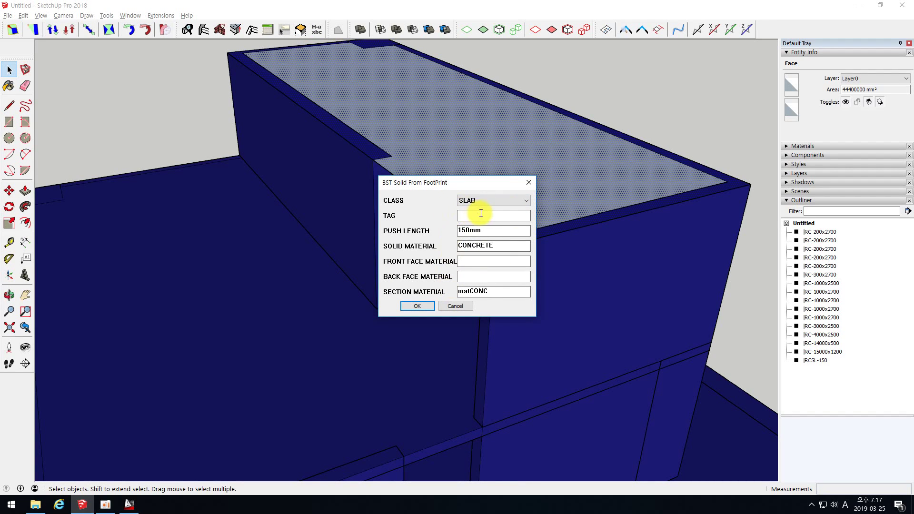
{"action": "left_click", "coordinate": [526, 201]}
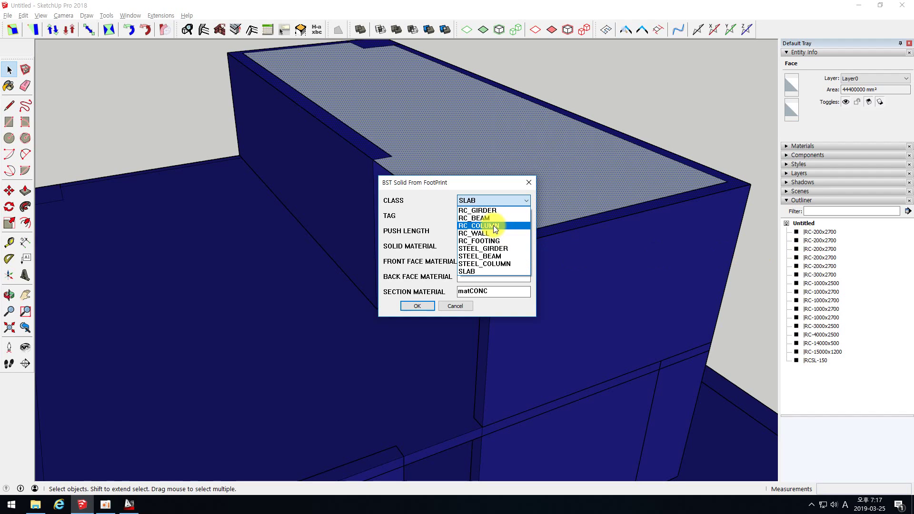
{"action": "left_click", "coordinate": [473, 271]}
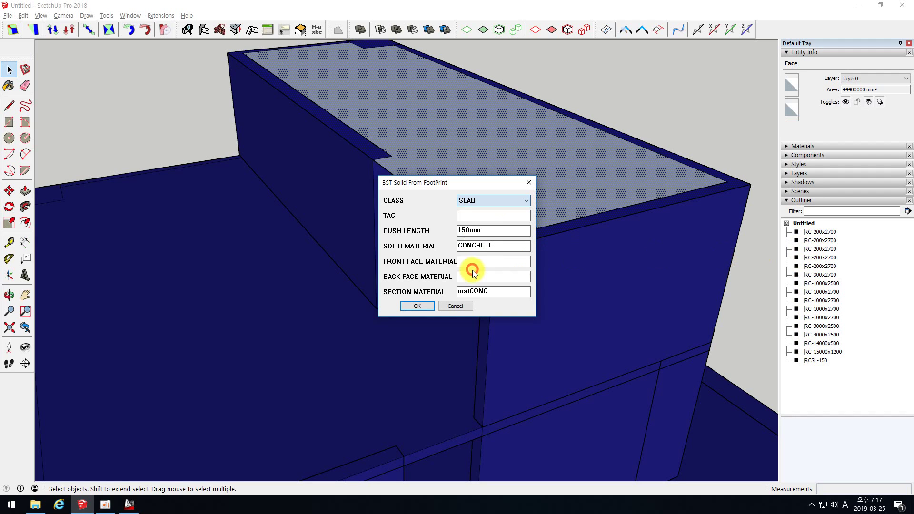
{"action": "left_click", "coordinate": [417, 306]}
{"action": "mouse_move", "coordinate": [419, 266]}
{"action": "middle_mouse_down"}
{"action": "mouse_move", "coordinate": [438, 153]}
{"action": "mouse_move", "coordinate": [452, 168]}
{"action": "mouse_move", "coordinate": [332, 169]}
{"action": "mouse_move", "coordinate": [392, 153]}
{"action": "middle_mouse_up"}
- Switch to AutoCAD and measure the roof parapet's width and height in the section drawing
{"action": "left_click", "coordinate": [131, 508]}
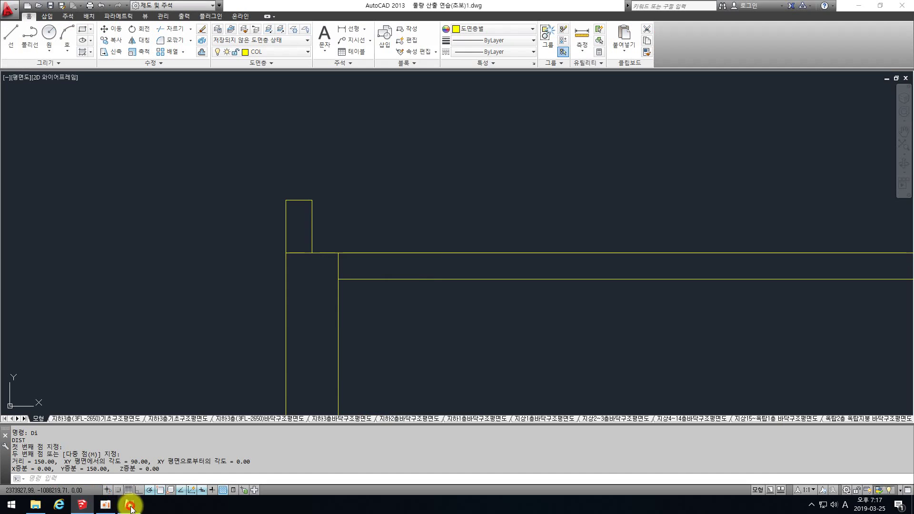
{"action": "scroll", "coordinate": [305, 233], "scroll_direction": "down", "scroll_amount": 2}
{"action": "scroll", "coordinate": [316, 218], "scroll_direction": "up", "scroll_amount": 3}
{"action": "type", "text": "di"}
{"action": "key", "text": "Return"}
{"action": "left_click", "coordinate": [296, 242]}
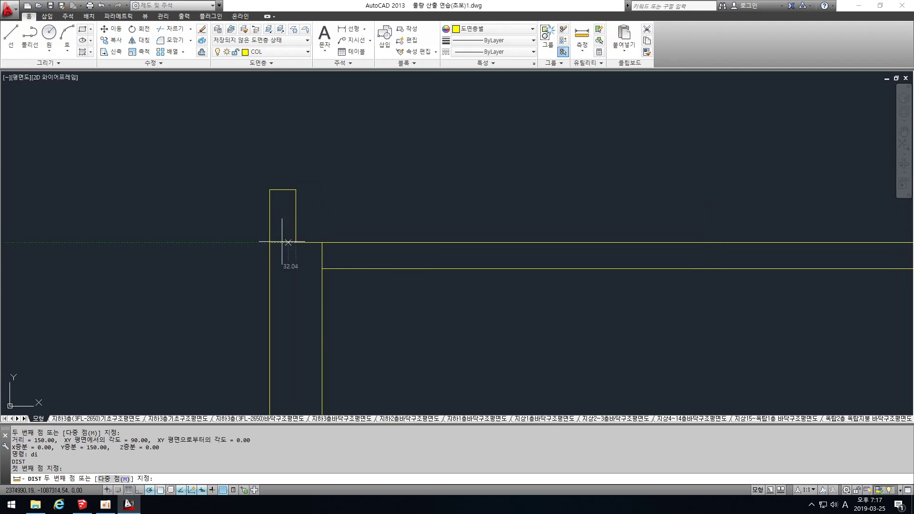
{"action": "left_click", "coordinate": [268, 243]}
{"action": "key", "text": "Return"}
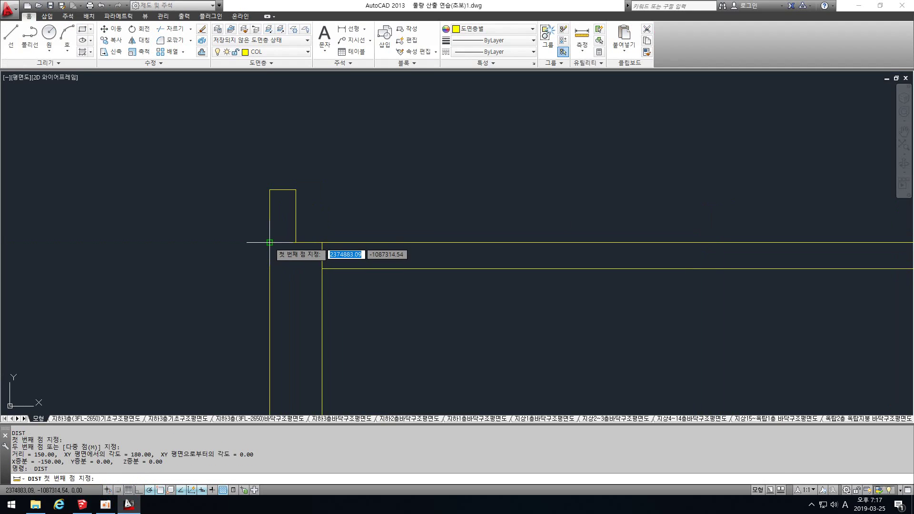
{"action": "left_click", "coordinate": [268, 243]}
{"action": "left_click", "coordinate": [277, 190]}
{"action": "key", "text": "Escape"}
- Export the parapet outline from the 옥상층 바닥구조평면도 plan to a separate drawing file with WBLOCK
{"action": "scroll", "coordinate": [316, 198], "scroll_direction": "down", "scroll_amount": 3}
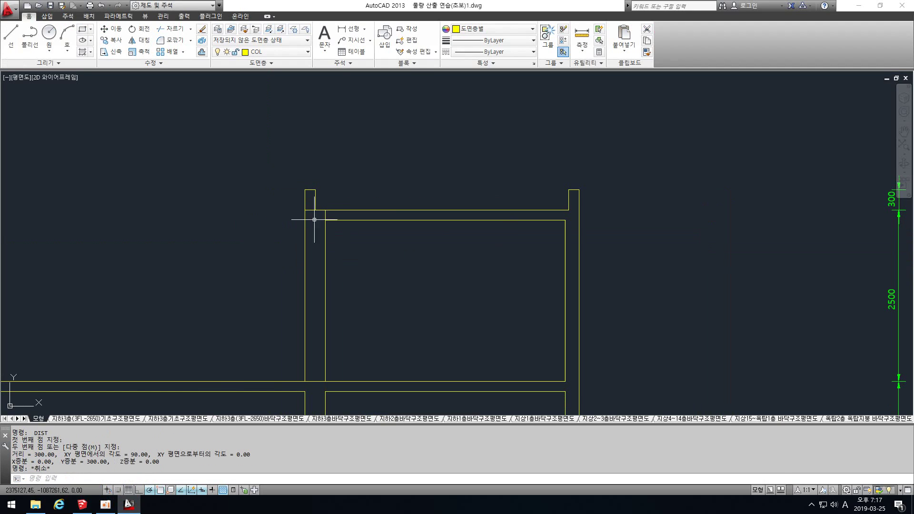
{"action": "scroll", "coordinate": [388, 195], "scroll_direction": "down", "scroll_amount": 4}
{"action": "scroll", "coordinate": [379, 201], "scroll_direction": "down", "scroll_amount": 4}
{"action": "middle_click_drag", "start_coordinate": [635, 245], "coordinate": [272, 236]}
{"action": "middle_click_drag", "start_coordinate": [697, 261], "coordinate": [463, 227]}
{"action": "scroll", "coordinate": [496, 190], "scroll_direction": "up", "scroll_amount": 8}
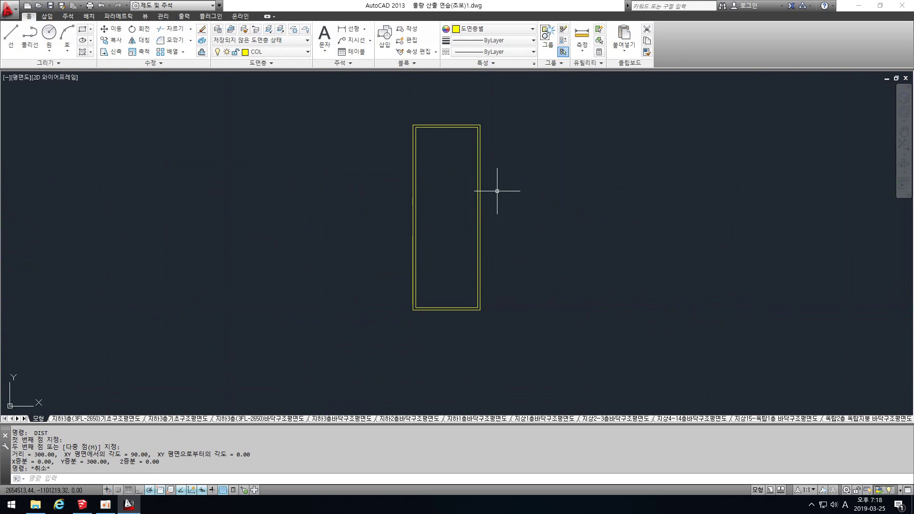
{"action": "scroll", "coordinate": [437, 129], "scroll_direction": "down", "scroll_amount": 5}
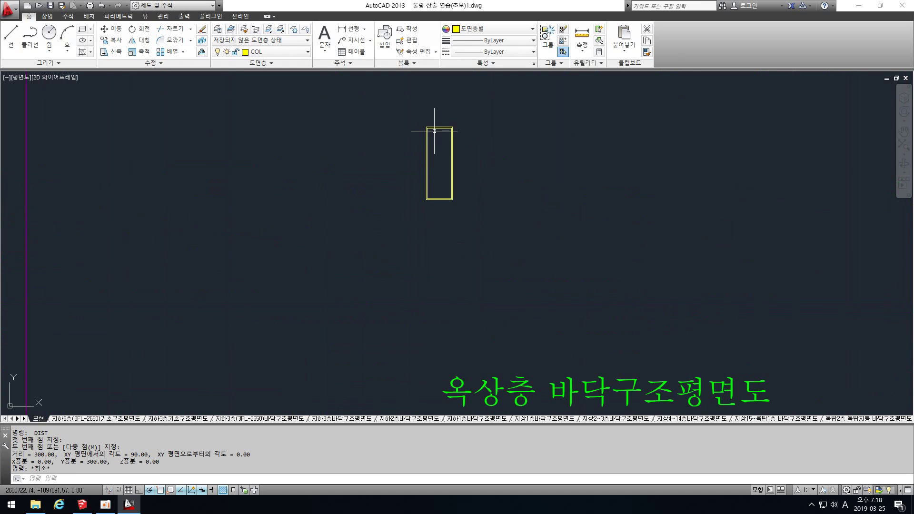
{"action": "scroll", "coordinate": [449, 138], "scroll_direction": "down", "scroll_amount": 3}
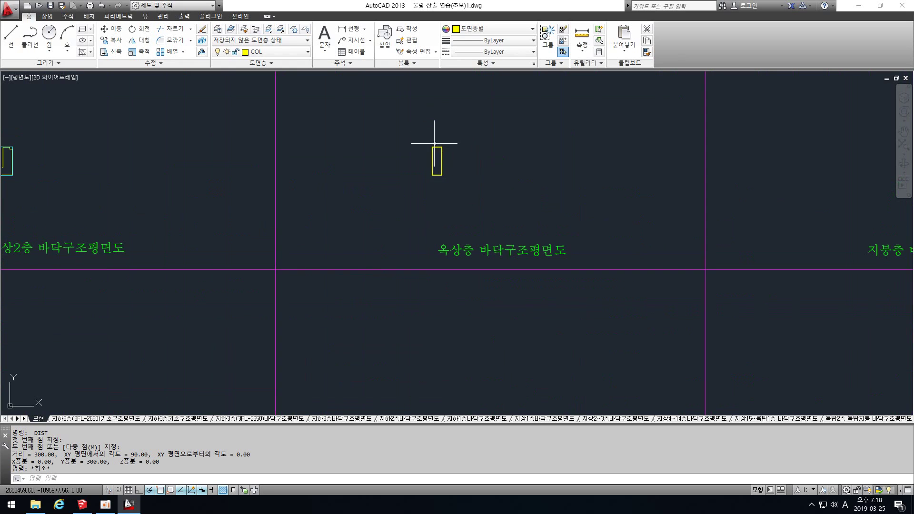
{"action": "scroll", "coordinate": [431, 139], "scroll_direction": "up", "scroll_amount": 2}
{"action": "type", "text": "w"}
{"action": "key", "text": "Return"}
{"action": "left_click", "coordinate": [172, 174]}
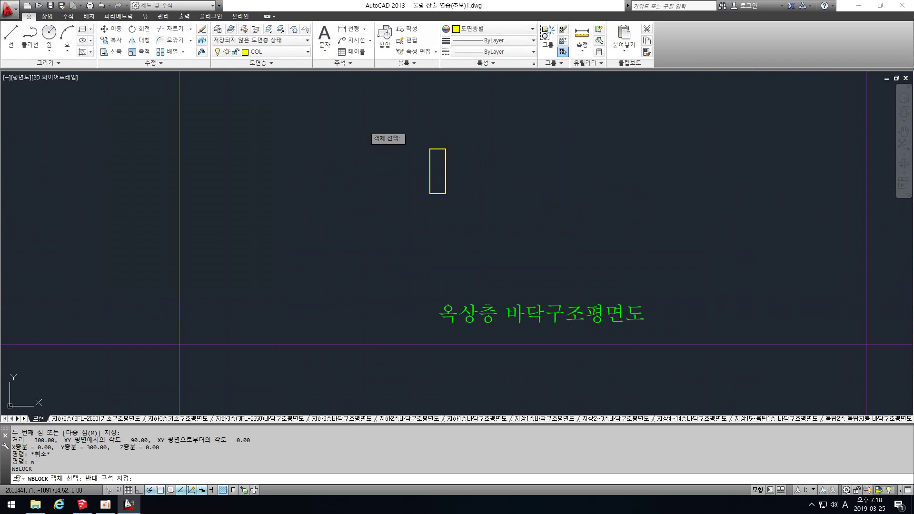
{"action": "left_click", "coordinate": [365, 127]}
{"action": "left_click", "coordinate": [501, 229]}
{"action": "right_click", "coordinate": [504, 236]}
{"action": "left_click", "coordinate": [168, 286]}
{"action": "left_click", "coordinate": [426, 243]}
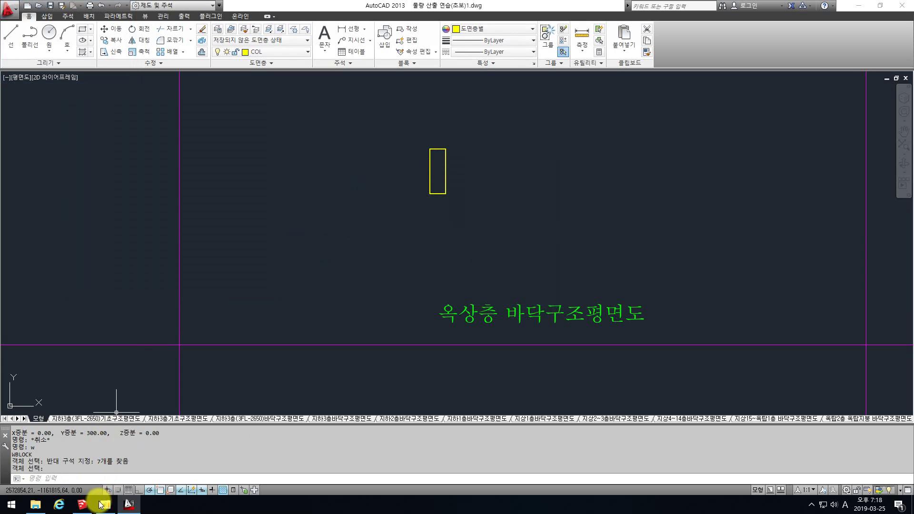
- Switch to SketchUp and delete the leftover floor plan linework at the origin
{"action": "left_click", "coordinate": [82, 504]}
{"action": "scroll", "coordinate": [414, 169], "scroll_direction": "down", "scroll_amount": 5}
{"action": "left_click_drag", "start_coordinate": [164, 244], "coordinate": [357, 384]}
{"action": "key", "text": "Delete"}
- Import the AutoCAD drawing 새 블럭.dwg from the desktop into the model
{"action": "left_click", "coordinate": [8, 15]}
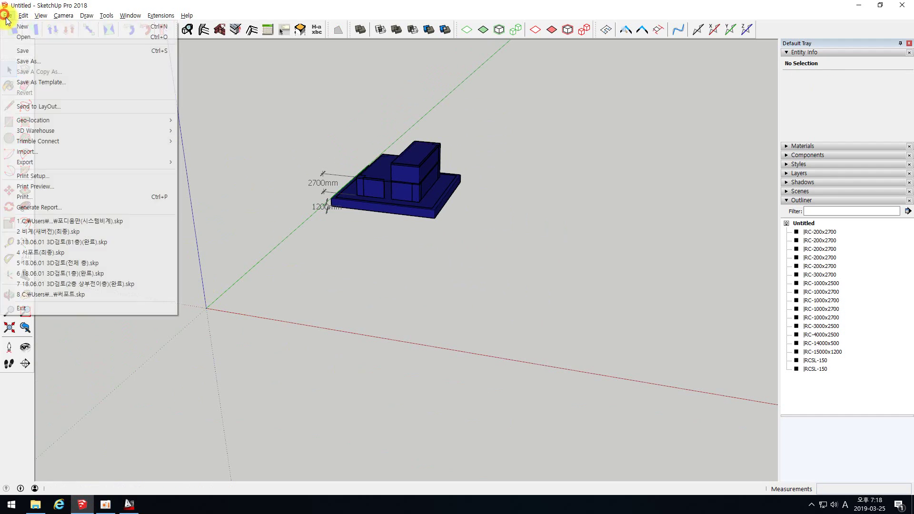
{"action": "left_click", "coordinate": [64, 150]}
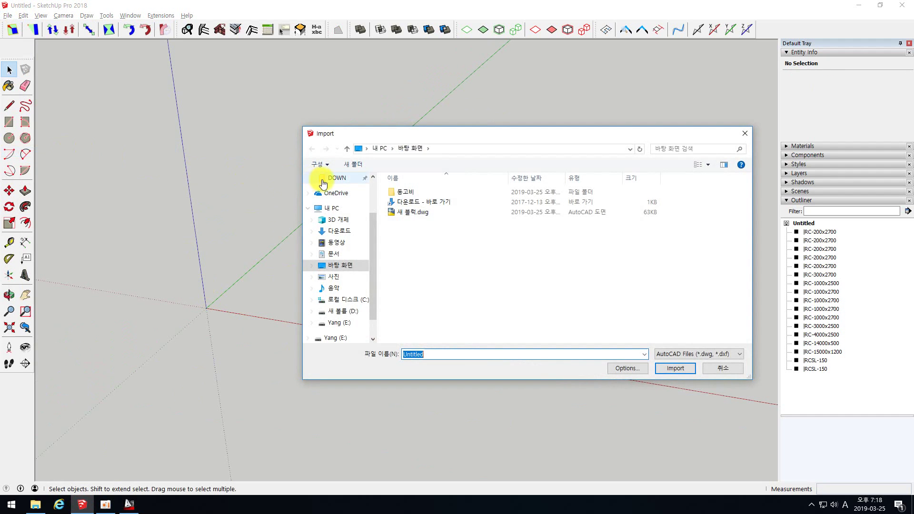
{"action": "double_click", "coordinate": [393, 212]}
{"action": "left_click", "coordinate": [507, 328]}
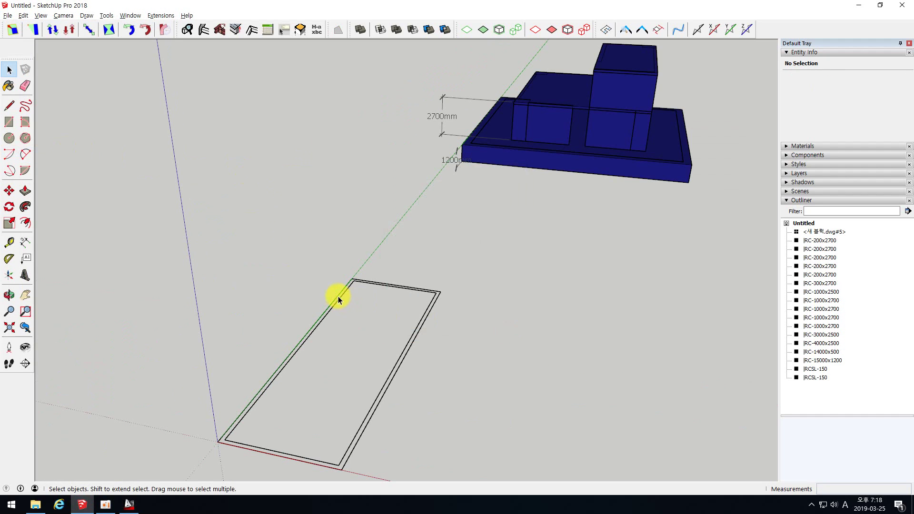
- Explode the imported parapet outline and generate faces from its edges
{"action": "left_click", "coordinate": [339, 296]}
{"action": "right_click", "coordinate": [339, 298]}
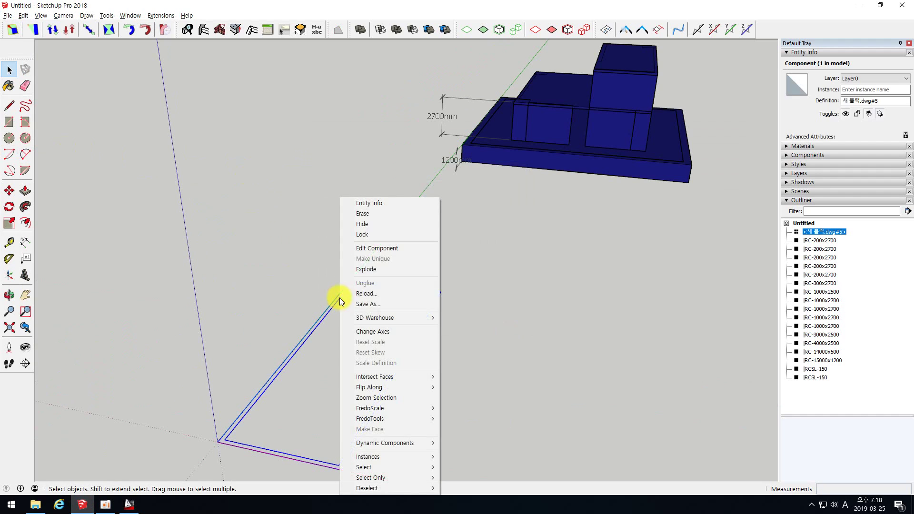
{"action": "left_click", "coordinate": [376, 269]}
{"action": "scroll", "coordinate": [374, 224], "scroll_direction": "down", "scroll_amount": 3}
{"action": "left_click", "coordinate": [337, 30]}
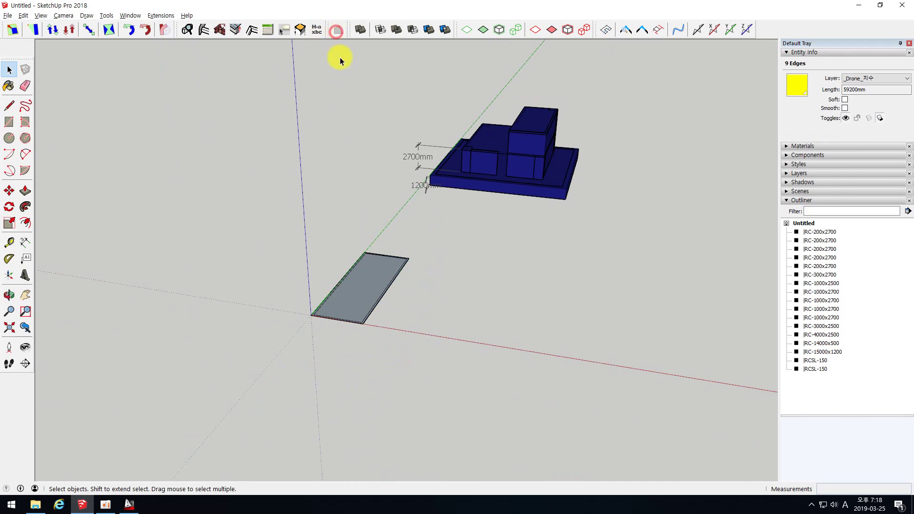
- Delete the inner face of the parapet outline at the origin, leaving only the perimeter ring
{"action": "scroll", "coordinate": [375, 275], "scroll_direction": "up", "scroll_amount": 2}
{"action": "mouse_move", "coordinate": [376, 275]}
{"action": "middle_mouse_down"}
{"action": "mouse_move", "coordinate": [359, 252]}
{"action": "mouse_move", "coordinate": [363, 272]}
{"action": "middle_mouse_up"}
{"action": "scroll", "coordinate": [363, 272], "scroll_direction": "up", "scroll_amount": 3}
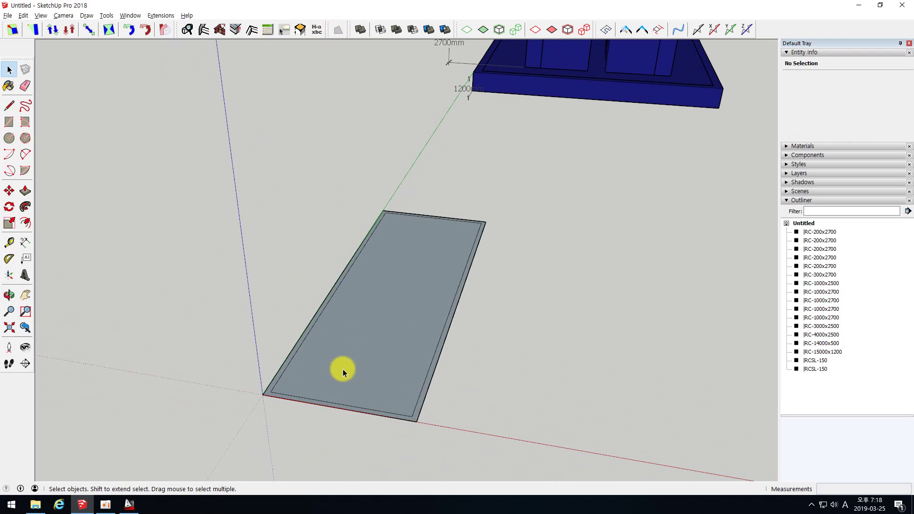
{"action": "left_click", "coordinate": [351, 333]}
{"action": "key", "text": "Delete"}
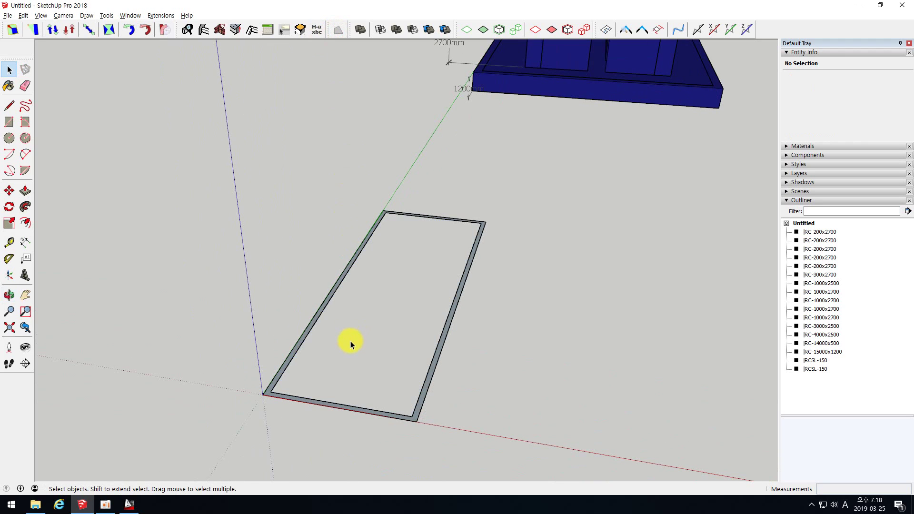
- Switch to AutoCAD, check the parapet height on the section's 옥상층 dimension, and return to SketchUp
{"action": "left_click", "coordinate": [128, 503]}
{"action": "scroll", "coordinate": [468, 164], "scroll_direction": "down", "scroll_amount": 6}
{"action": "scroll", "coordinate": [332, 194], "scroll_direction": "up", "scroll_amount": 8}
{"action": "scroll", "coordinate": [374, 180], "scroll_direction": "up", "scroll_amount": 2}
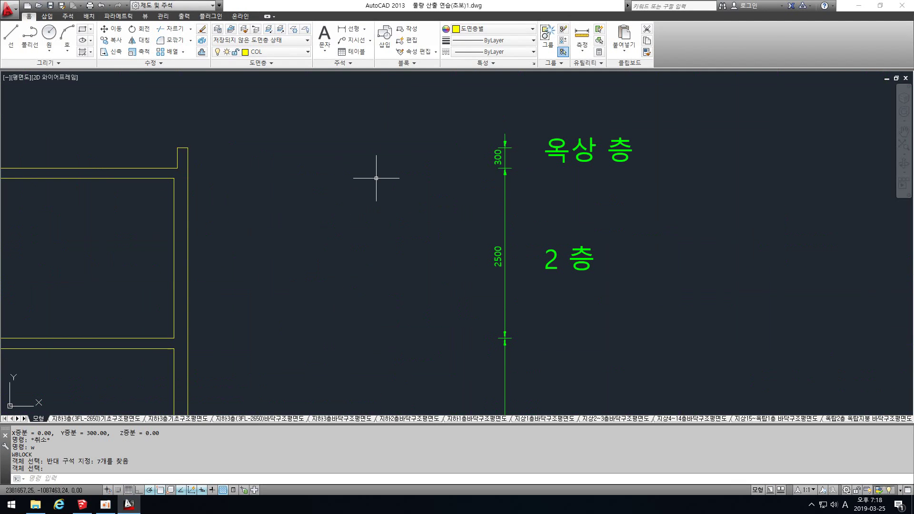
{"action": "left_click", "coordinate": [83, 506]}
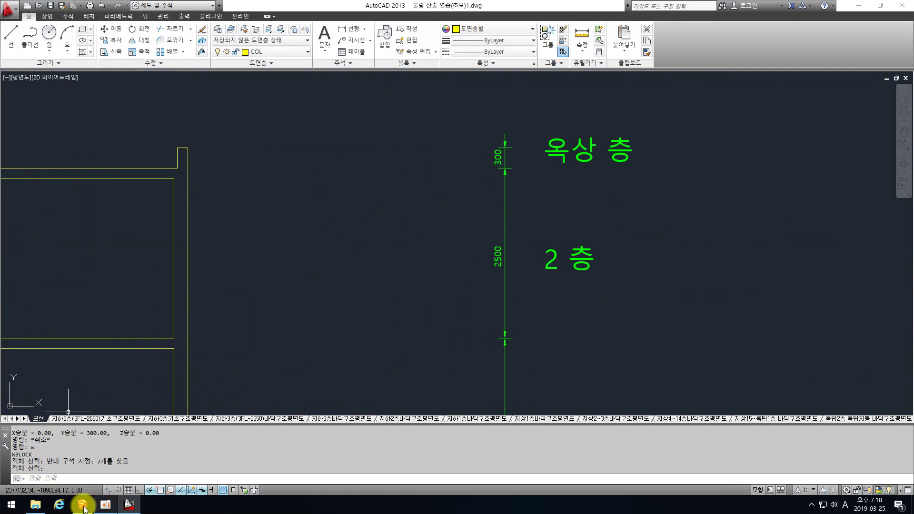
- Create a solid from the parapet ring footprint with class RC_WALL and a push length of 300 mm
{"action": "scroll", "coordinate": [332, 296], "scroll_direction": "up", "scroll_amount": 6}
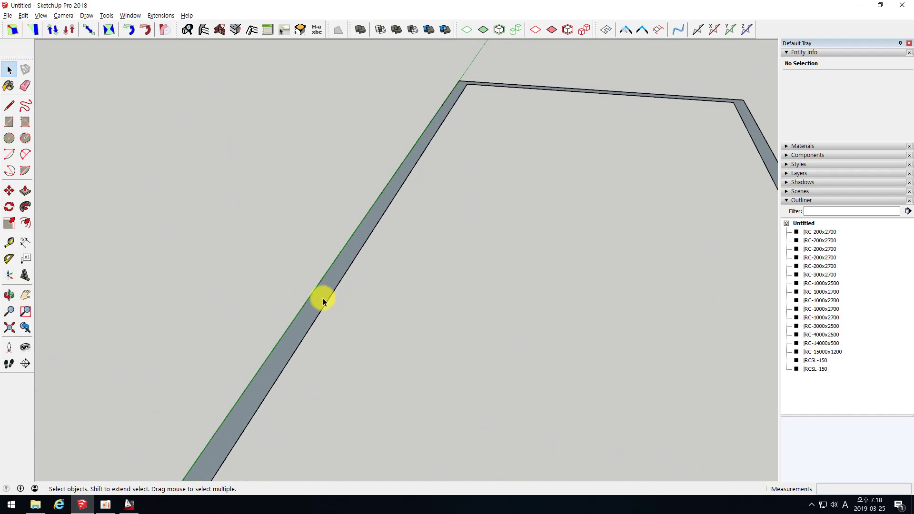
{"action": "scroll", "coordinate": [323, 301], "scroll_direction": "down", "scroll_amount": 5}
{"action": "left_click", "coordinate": [306, 255]}
{"action": "left_click", "coordinate": [301, 31]}
{"action": "left_click", "coordinate": [522, 201]}
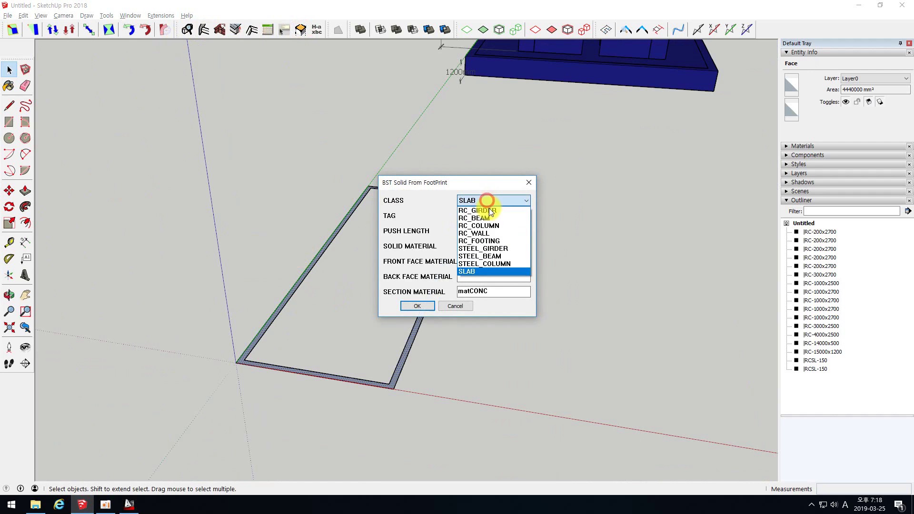
{"action": "left_click", "coordinate": [482, 230]}
{"action": "double_click", "coordinate": [468, 231]}
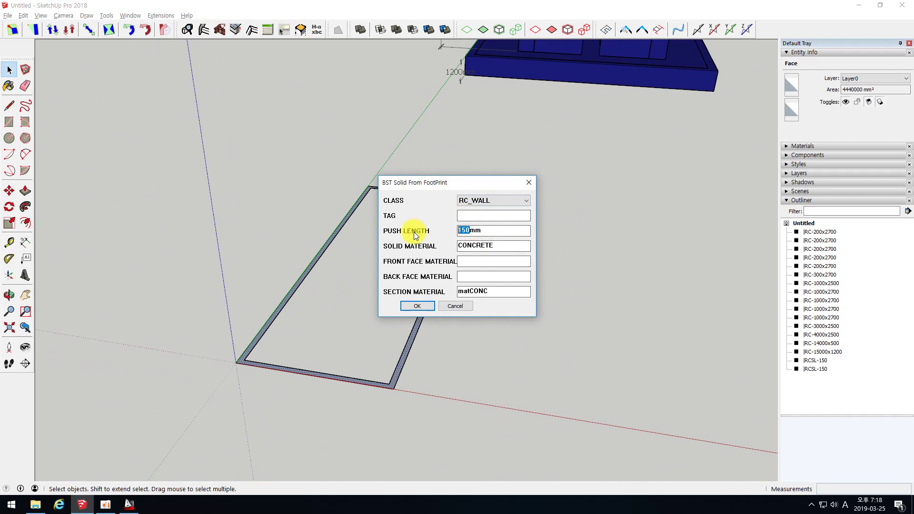
{"action": "type", "text": "300mm"}
{"action": "key", "text": "Return"}
- Move the parapet solid by its lower outer corner onto the matching top corner of the upper roof slab
{"action": "left_click", "coordinate": [386, 380]}
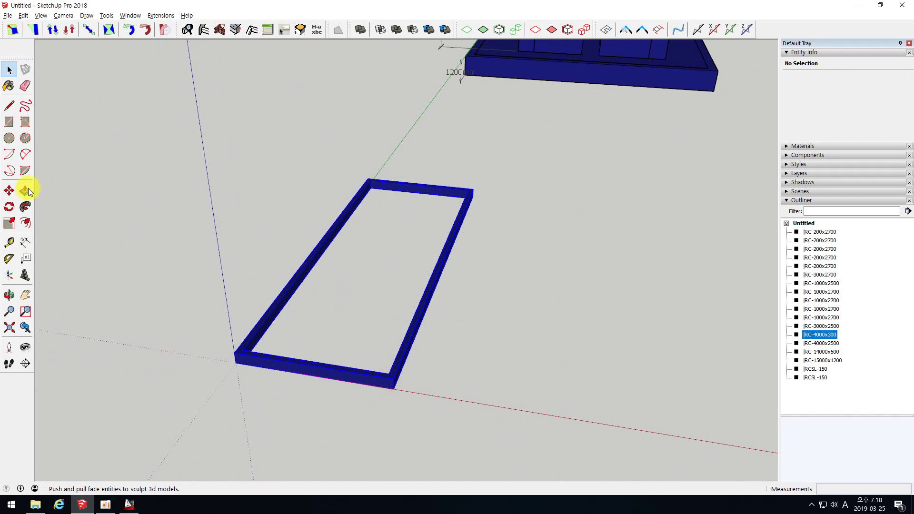
{"action": "left_click", "coordinate": [9, 191]}
{"action": "scroll", "coordinate": [376, 390], "scroll_direction": "up", "scroll_amount": 3}
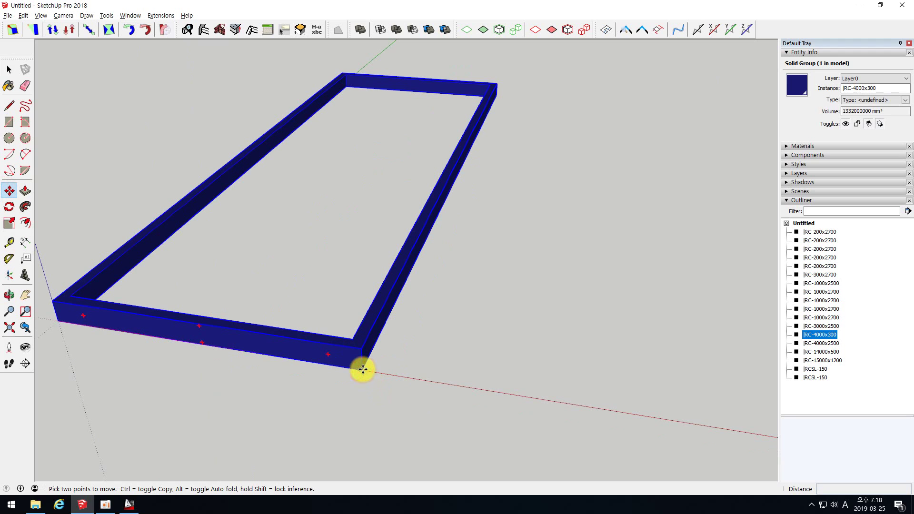
{"action": "left_click", "coordinate": [364, 368]}
{"action": "scroll", "coordinate": [334, 374], "scroll_direction": "down", "scroll_amount": 5}
{"action": "scroll", "coordinate": [520, 68], "scroll_direction": "up", "scroll_amount": 8}
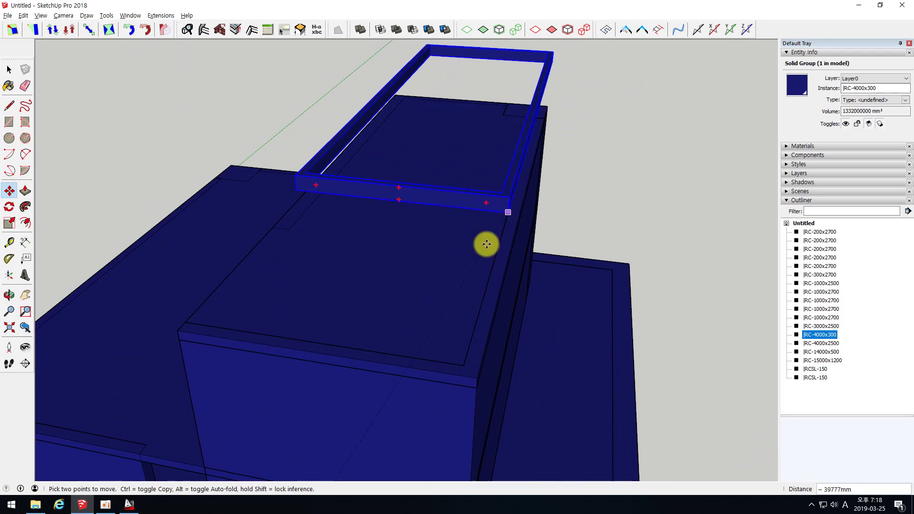
{"action": "left_click", "coordinate": [476, 375]}
{"action": "key", "text": "space"}
{"action": "scroll", "coordinate": [467, 218], "scroll_direction": "down", "scroll_amount": 3}
{"action": "left_click", "coordinate": [641, 235]}
{"action": "scroll", "coordinate": [553, 124], "scroll_direction": "down", "scroll_amount": 3}
{"action": "middle_click_drag", "start_coordinate": [424, 199], "coordinate": [410, 187]}
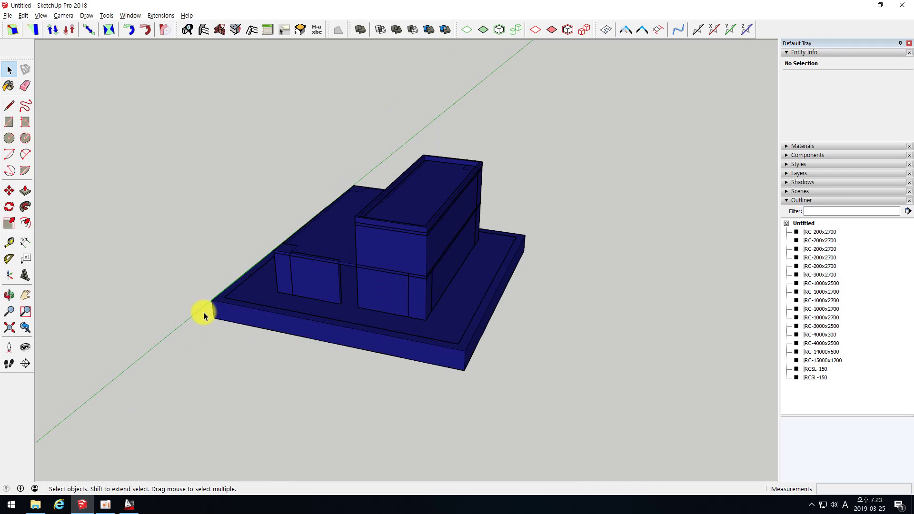
- Select the outer base solid and the base slab inside it in turn to examine where they meet
{"action": "scroll", "coordinate": [387, 321], "scroll_direction": "up", "scroll_amount": 1}
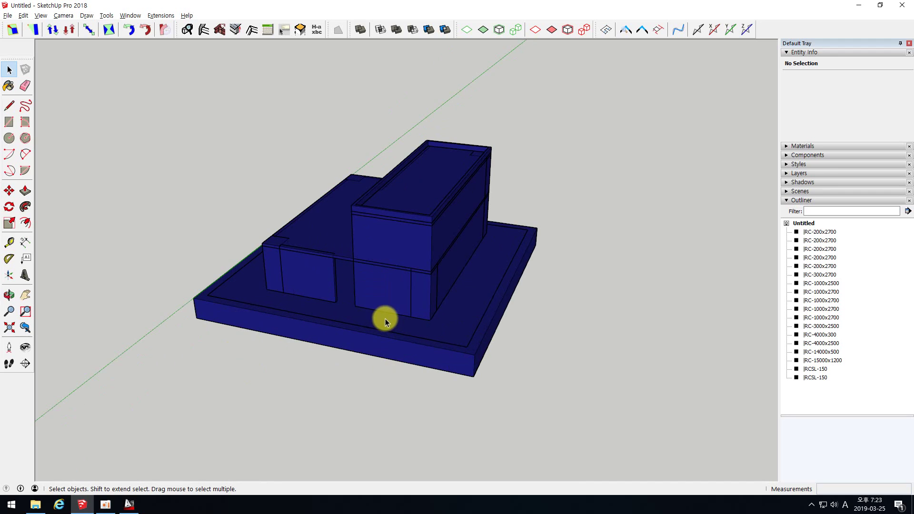
{"action": "left_click", "coordinate": [435, 360]}
{"action": "scroll", "coordinate": [435, 360], "scroll_direction": "up", "scroll_amount": 3}
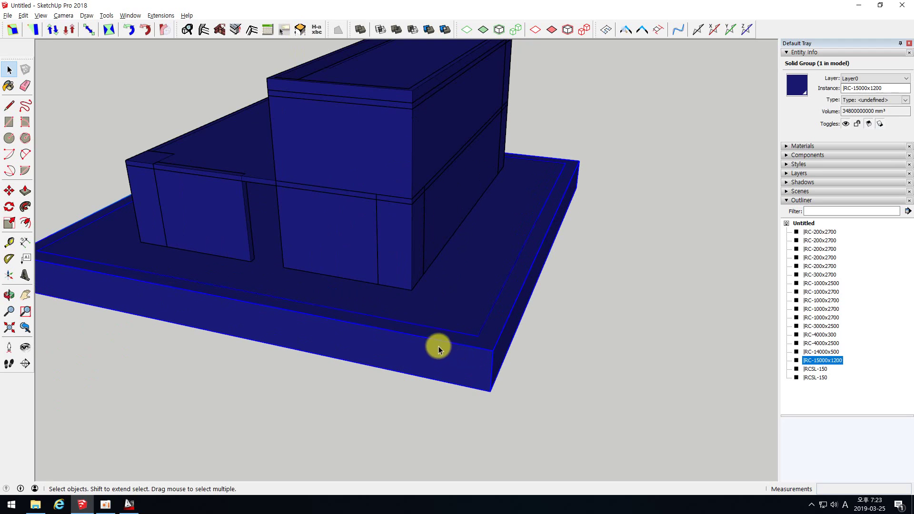
{"action": "left_click", "coordinate": [449, 304]}
{"action": "left_click", "coordinate": [453, 366]}
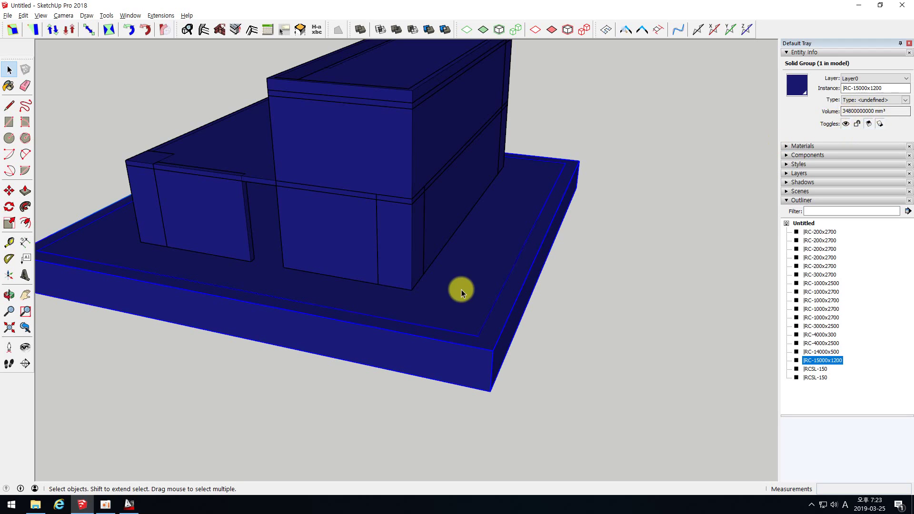
{"action": "left_click", "coordinate": [469, 275]}
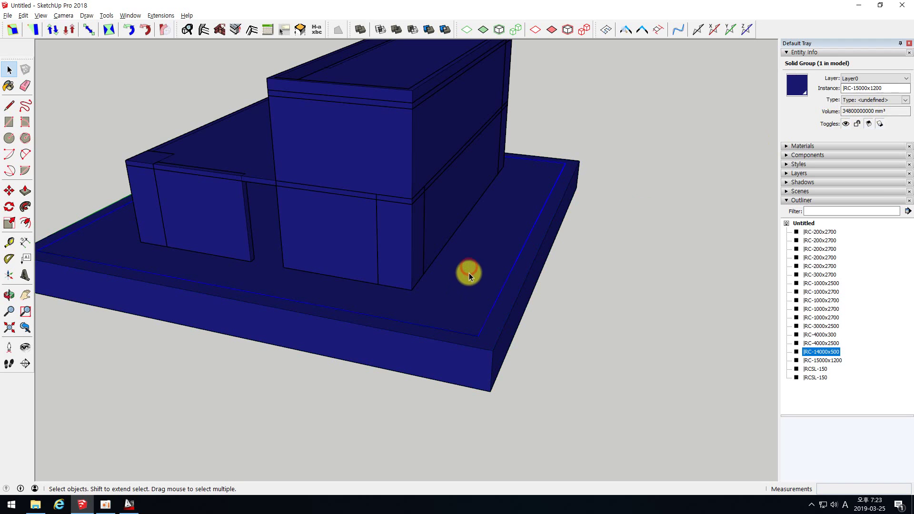
{"action": "left_click", "coordinate": [497, 313]}
{"action": "middle_click_drag", "start_coordinate": [463, 292], "coordinate": [424, 296]}
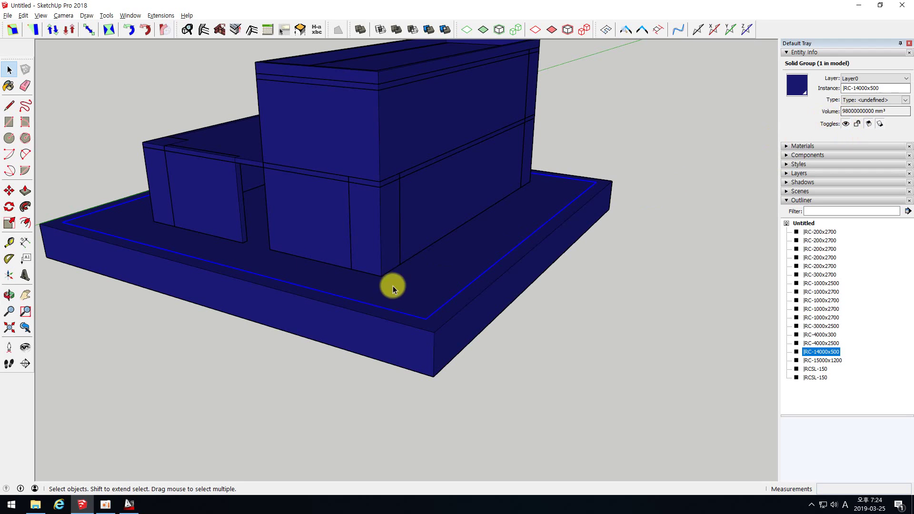
- Select the ground-floor walls and corner solids one by one to examine how they are divided
{"action": "middle_click_drag", "start_coordinate": [410, 290], "coordinate": [289, 261]}
{"action": "left_click", "coordinate": [328, 242]}
{"action": "left_click", "coordinate": [390, 240]}
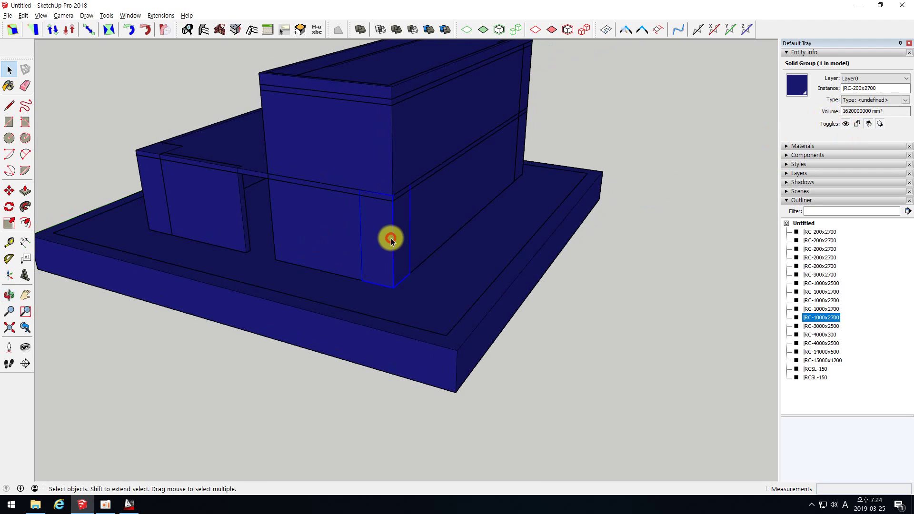
{"action": "left_click", "coordinate": [429, 214]}
{"action": "left_click", "coordinate": [228, 208]}
{"action": "left_click", "coordinate": [163, 201]}
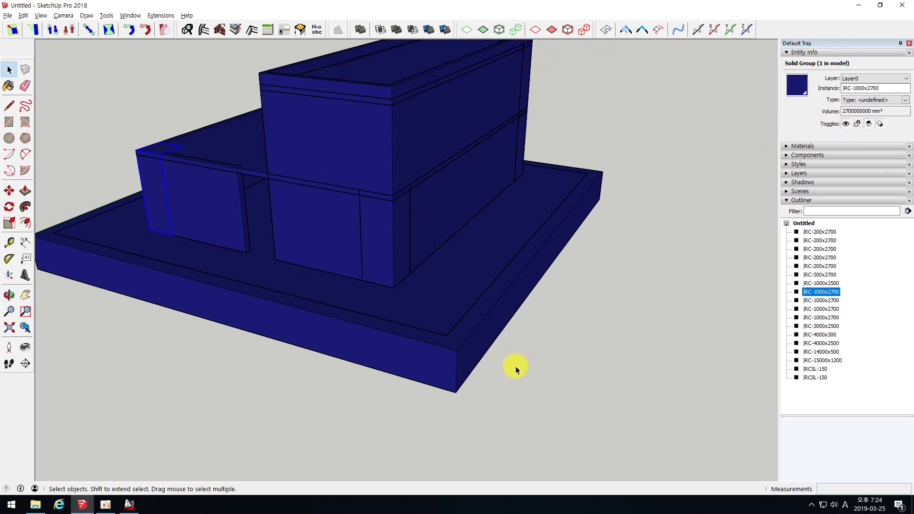
- Hide the Solid Tools toolset and display it again
{"action": "right_click", "coordinate": [768, 20]}
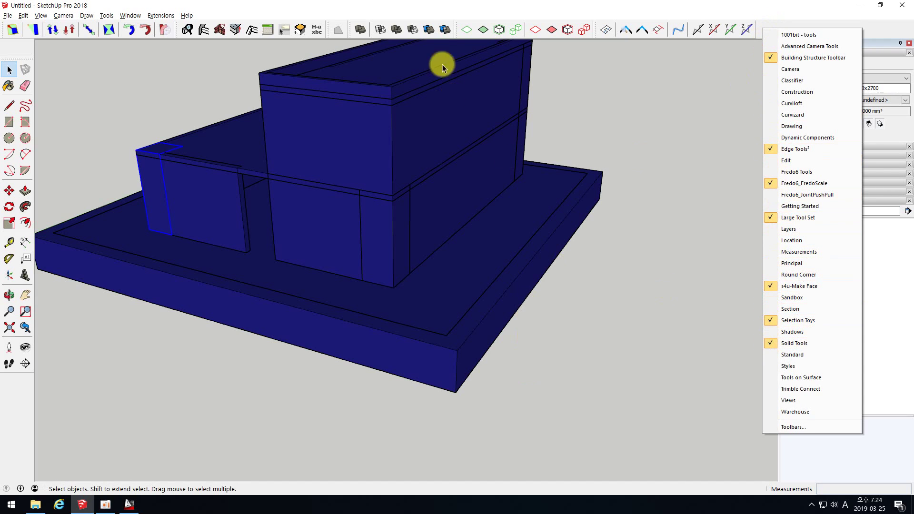
{"action": "left_click", "coordinate": [794, 343]}
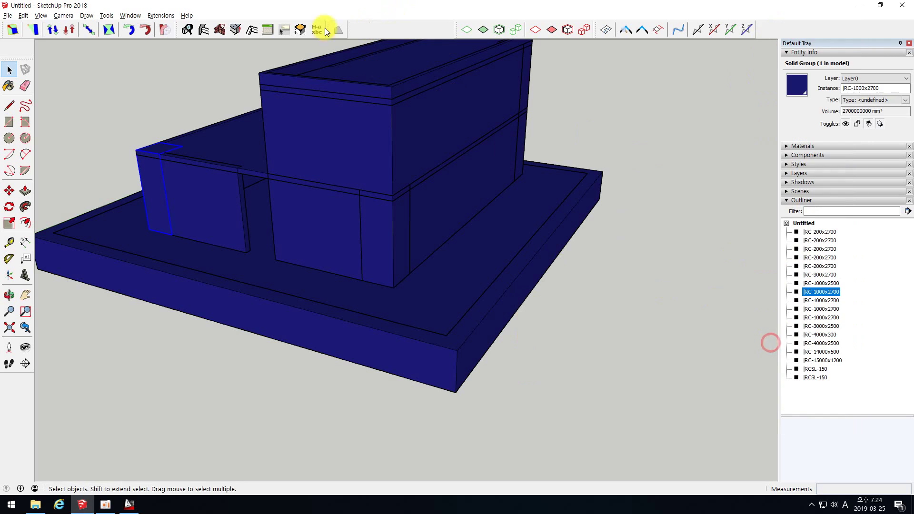
{"action": "right_click", "coordinate": [775, 28]}
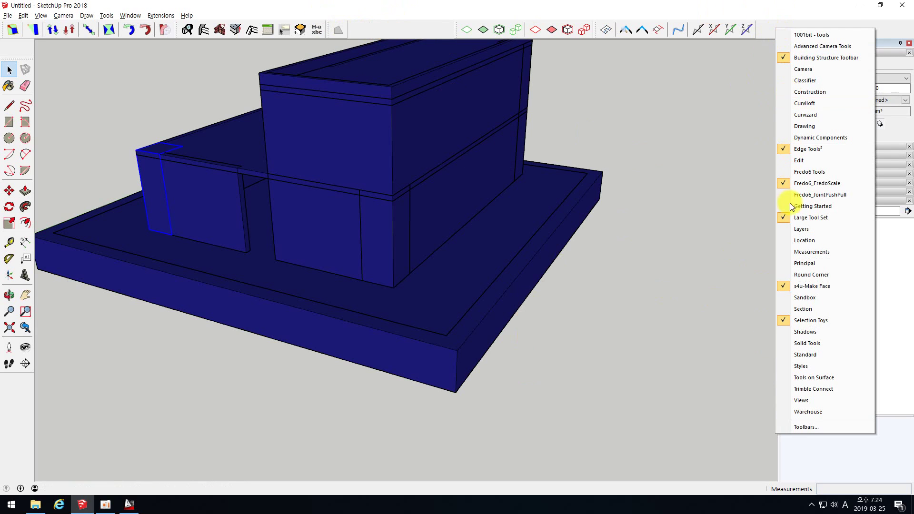
{"action": "left_click", "coordinate": [784, 345]}
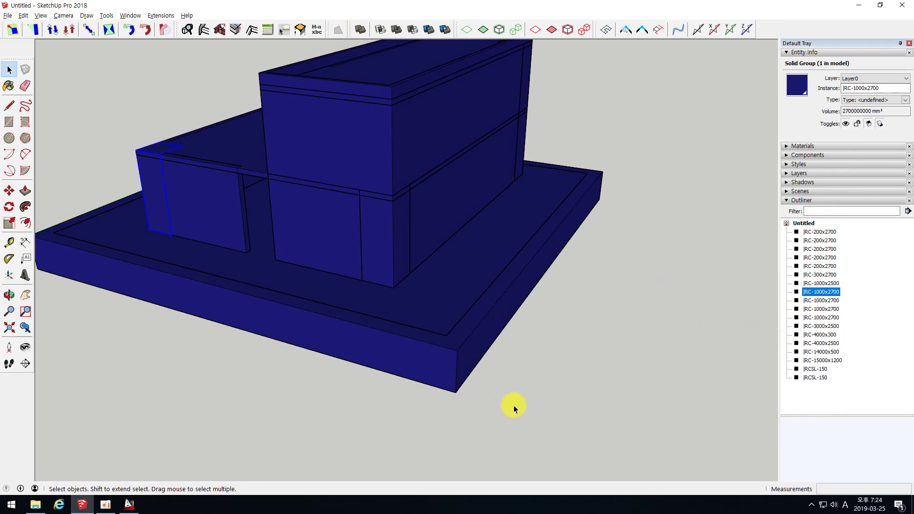
- Try merging the 14000x500 and 15000x1200 base solids with Outer Shell, and undo the merge
{"action": "left_click_drag", "start_coordinate": [532, 370], "coordinate": [430, 303]}
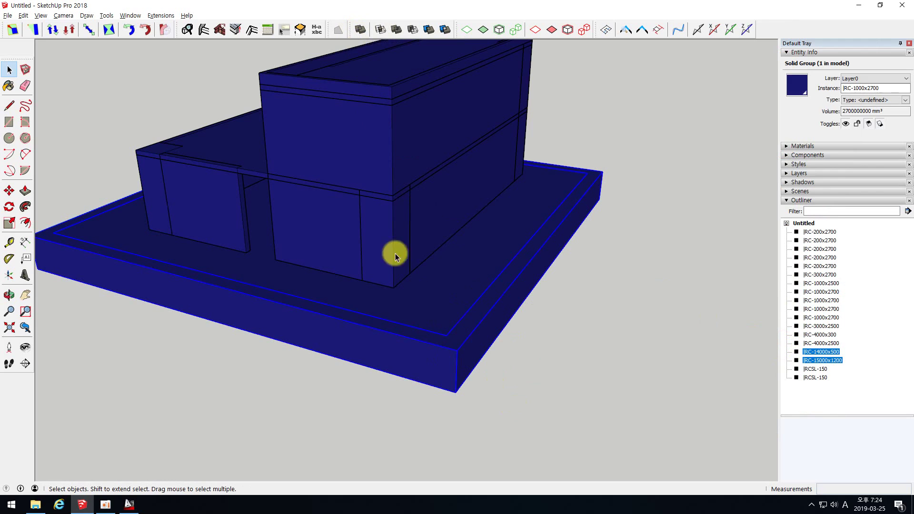
{"action": "left_click", "coordinate": [359, 30]}
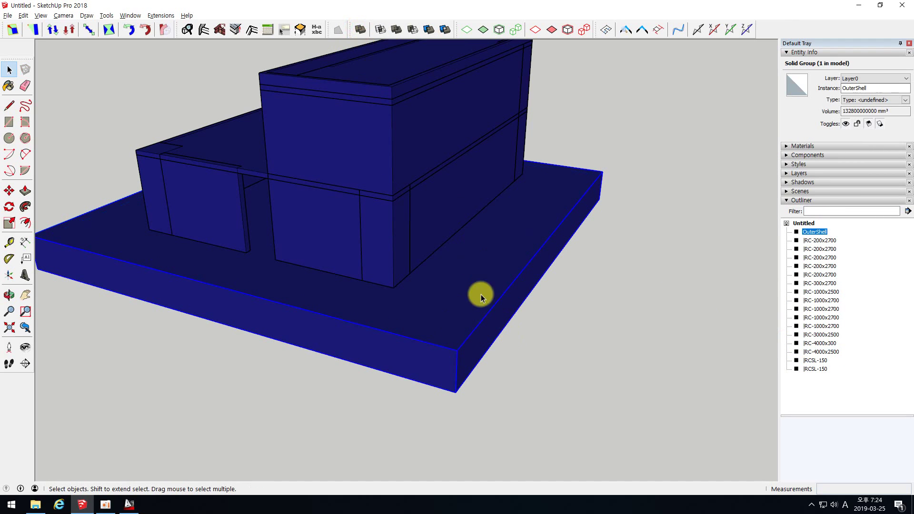
{"action": "middle_click_drag", "start_coordinate": [492, 323], "coordinate": [508, 255]}
{"action": "scroll", "coordinate": [466, 348], "scroll_direction": "up", "scroll_amount": 1}
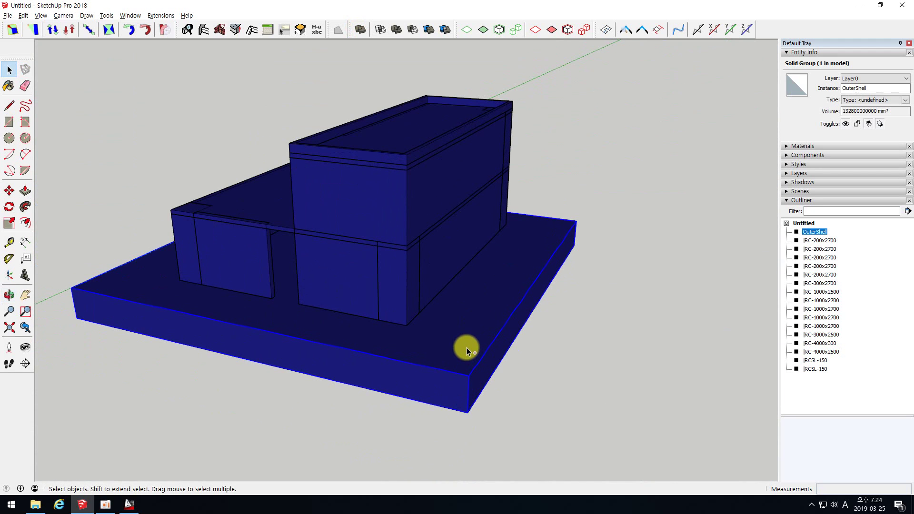
{"action": "key", "text": "ctrl+z"}
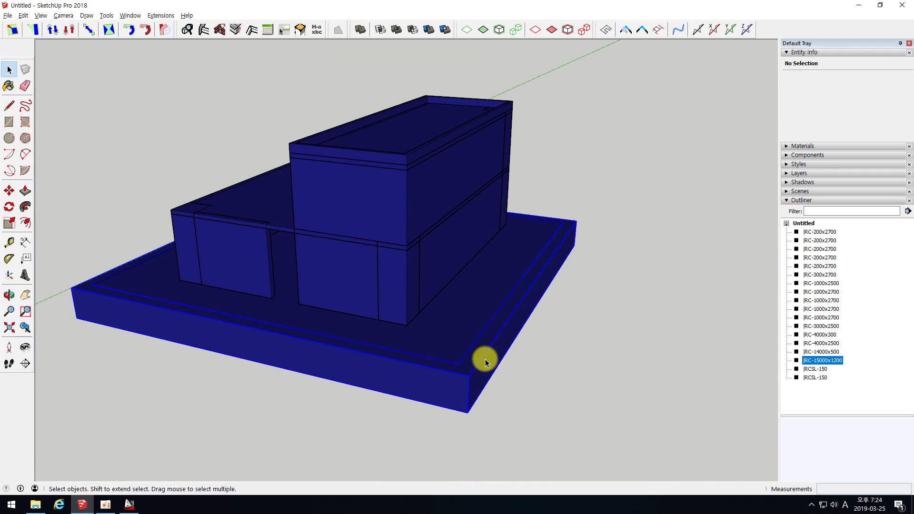
- Merge the inner and outer base solids into one with Outer Shell again and examine the combined volume
{"action": "left_click", "coordinate": [462, 325]}
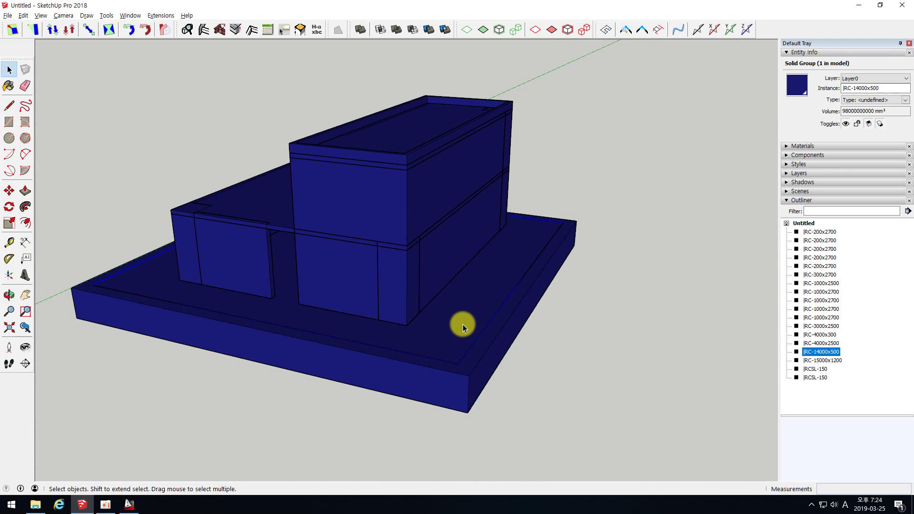
{"action": "left_click_drag", "start_coordinate": [556, 408], "coordinate": [472, 316]}
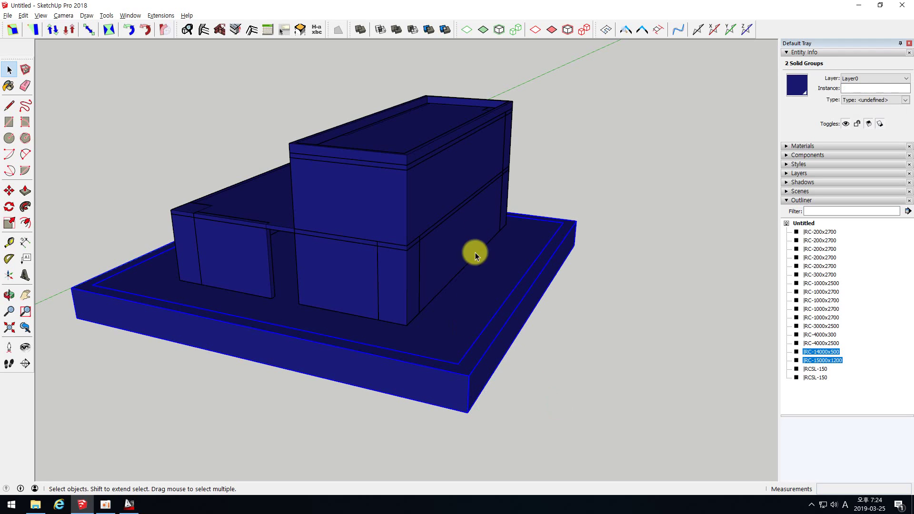
{"action": "left_click", "coordinate": [359, 31]}
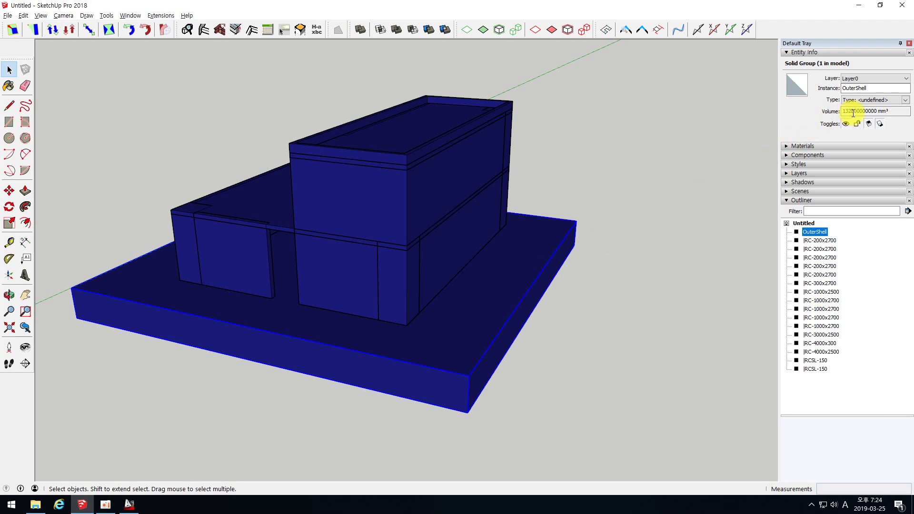
{"action": "middle_click_drag", "start_coordinate": [584, 349], "coordinate": [556, 343]}
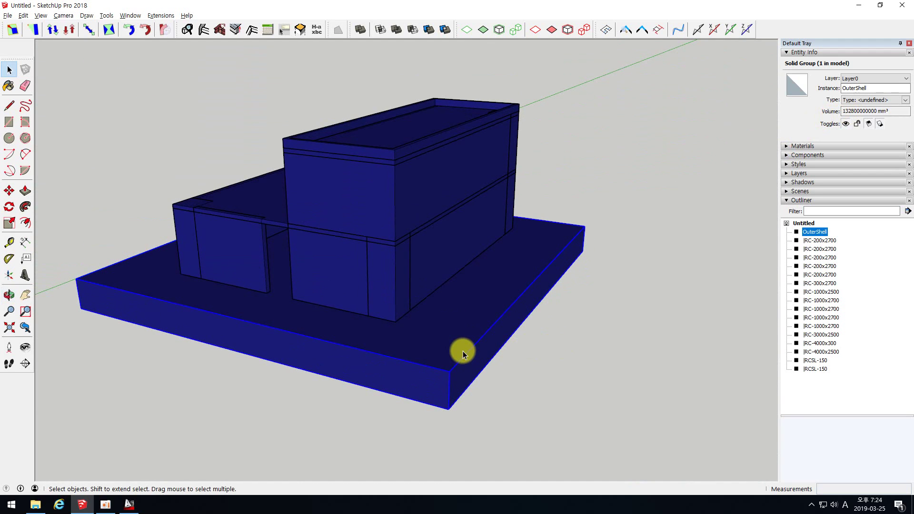
{"action": "scroll", "coordinate": [449, 350], "scroll_direction": "down", "scroll_amount": 3}
{"action": "scroll", "coordinate": [519, 350], "scroll_direction": "up", "scroll_amount": 4}
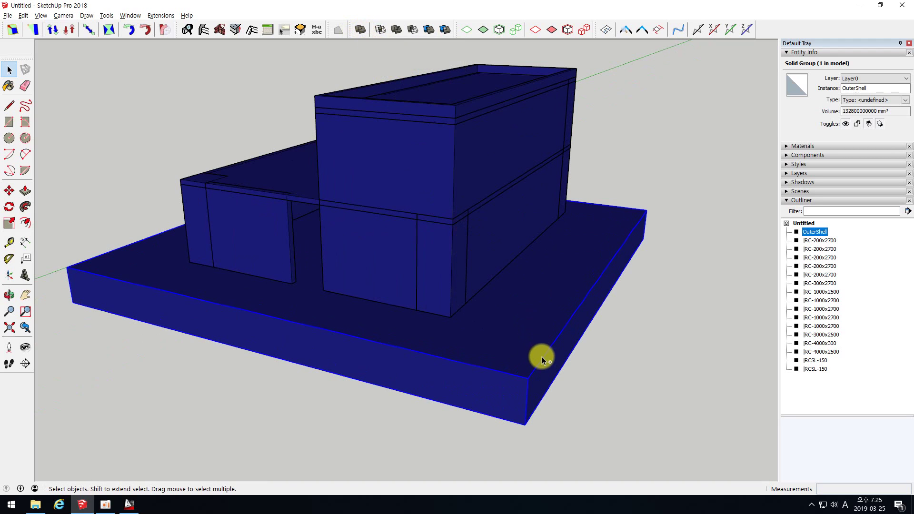
- Undo the base merge, redoing and undoing it twice to compare both states, and leave the solids separate
{"action": "key", "text": "ctrl+z"}
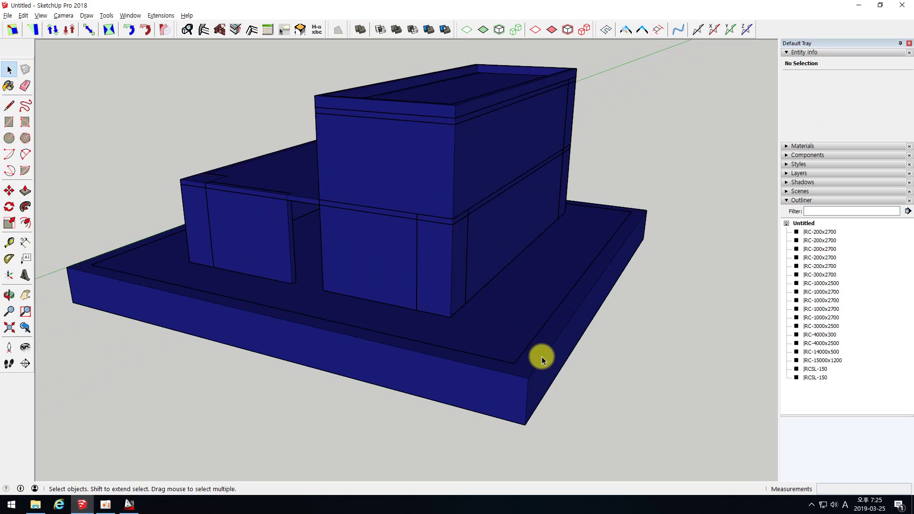
{"action": "key", "text": "ctrl+y"}
{"action": "key", "text": "ctrl+z"}
{"action": "key", "text": "ctrl+y"}
{"action": "key", "text": "ctrl+z"}
- Select the two base solids and the low building's front corner solid to examine them as separate groups
{"action": "middle_click_drag", "start_coordinate": [310, 197], "coordinate": [190, 204]}
{"action": "scroll", "coordinate": [210, 241], "scroll_direction": "up", "scroll_amount": 5}
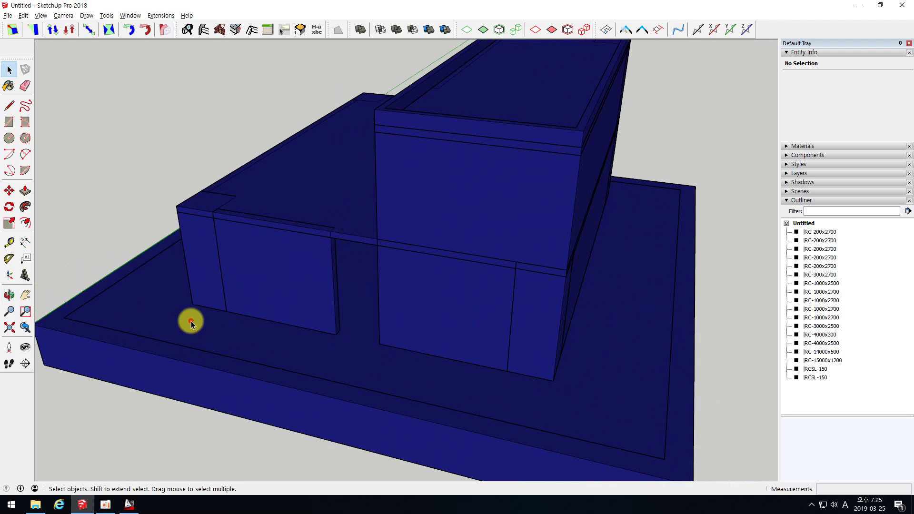
{"action": "left_click", "coordinate": [110, 304]}
{"action": "left_click", "coordinate": [128, 304]}
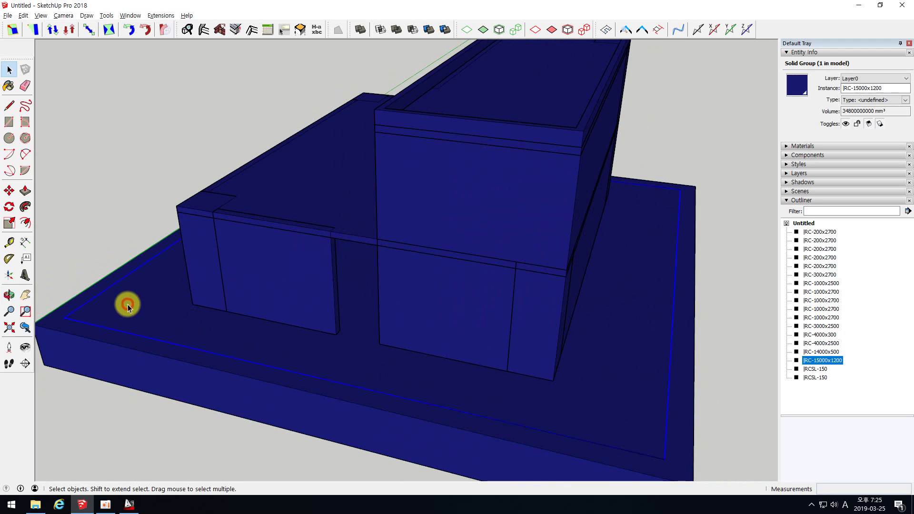
{"action": "left_click", "coordinate": [209, 232]}
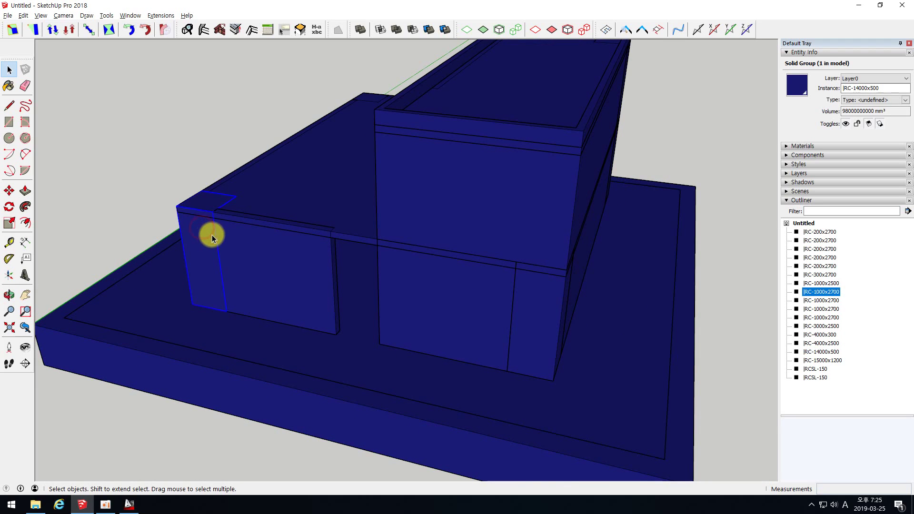
- Select the first-floor slab, front walls and corner solids one at a time, followed by the two base solids, to examine how they adjoin
{"action": "left_click", "coordinate": [240, 244]}
{"action": "left_click", "coordinate": [277, 182]}
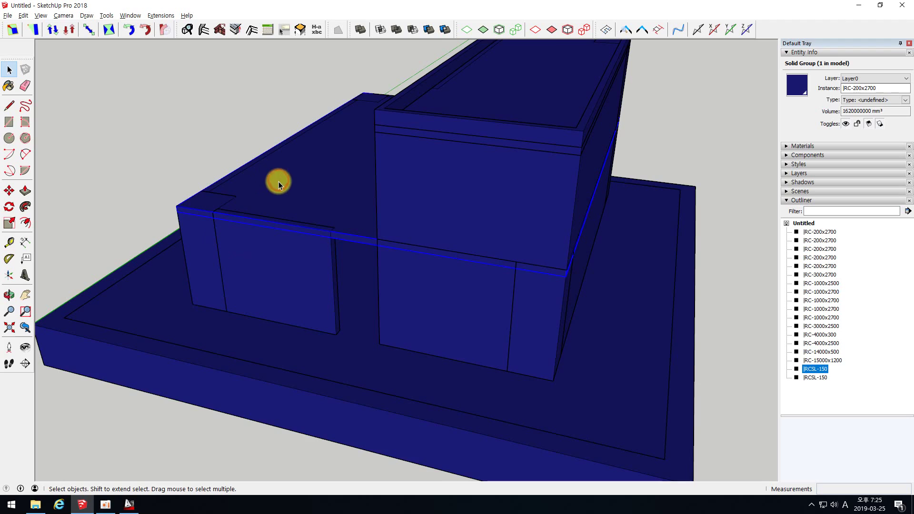
{"action": "scroll", "coordinate": [200, 212], "scroll_direction": "up", "scroll_amount": 3}
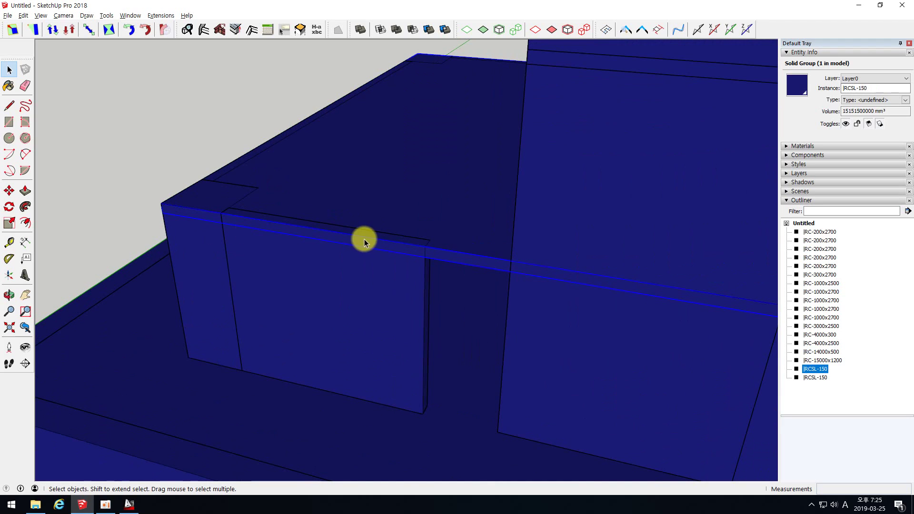
{"action": "left_click", "coordinate": [306, 295]}
{"action": "left_click", "coordinate": [594, 341]}
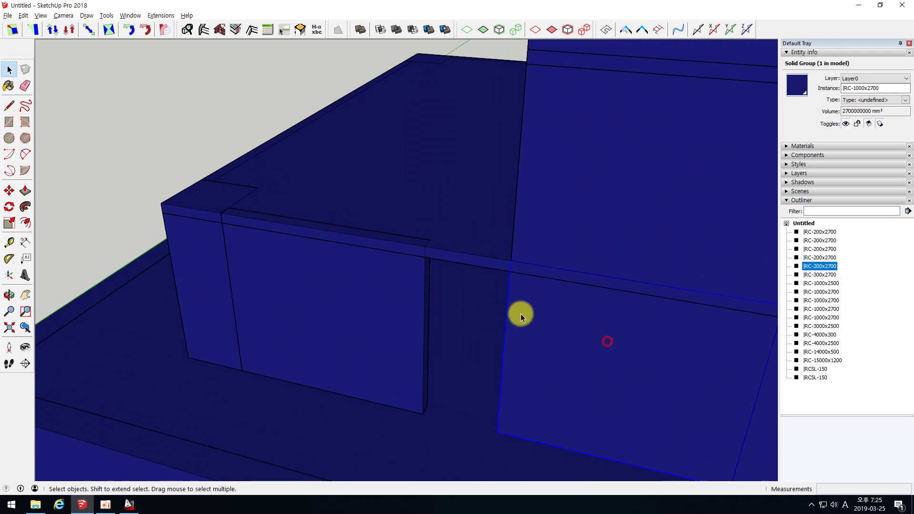
{"action": "scroll", "coordinate": [481, 233], "scroll_direction": "down", "scroll_amount": 2}
{"action": "left_click", "coordinate": [618, 308]}
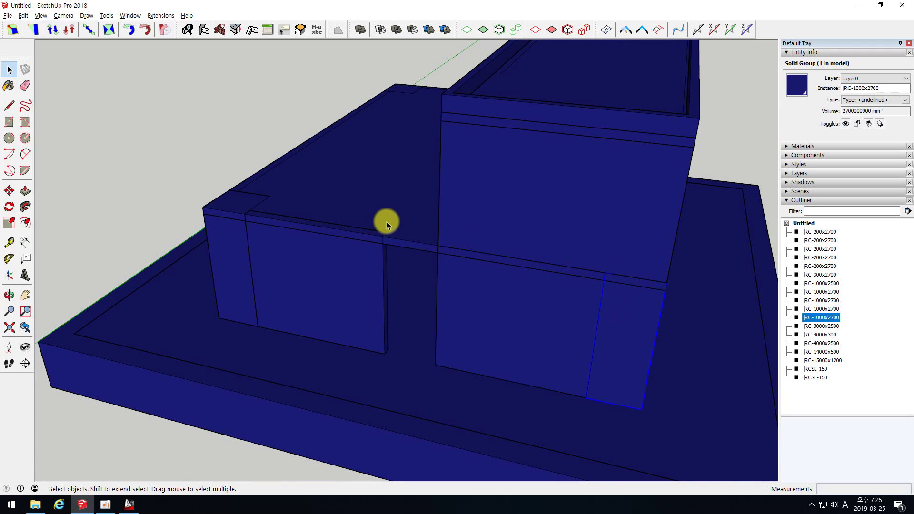
{"action": "left_click", "coordinate": [364, 182]}
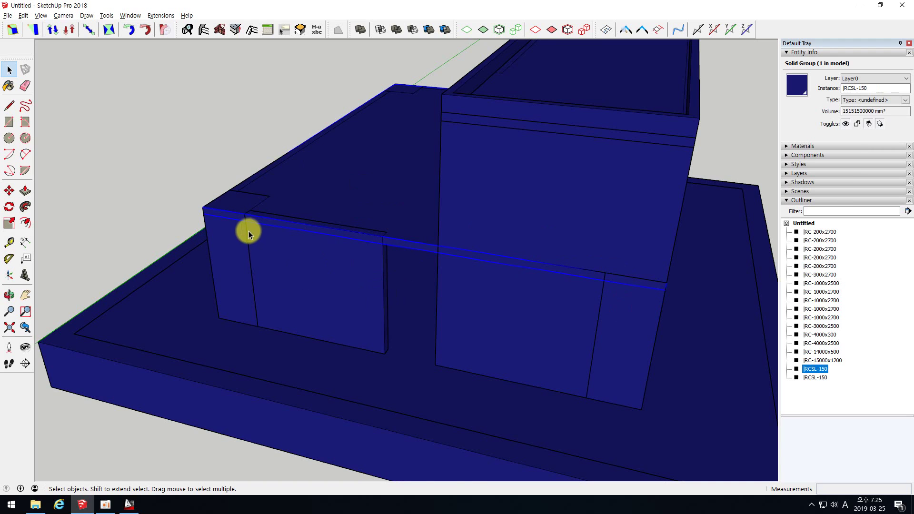
{"action": "scroll", "coordinate": [249, 233], "scroll_direction": "up", "scroll_amount": 1}
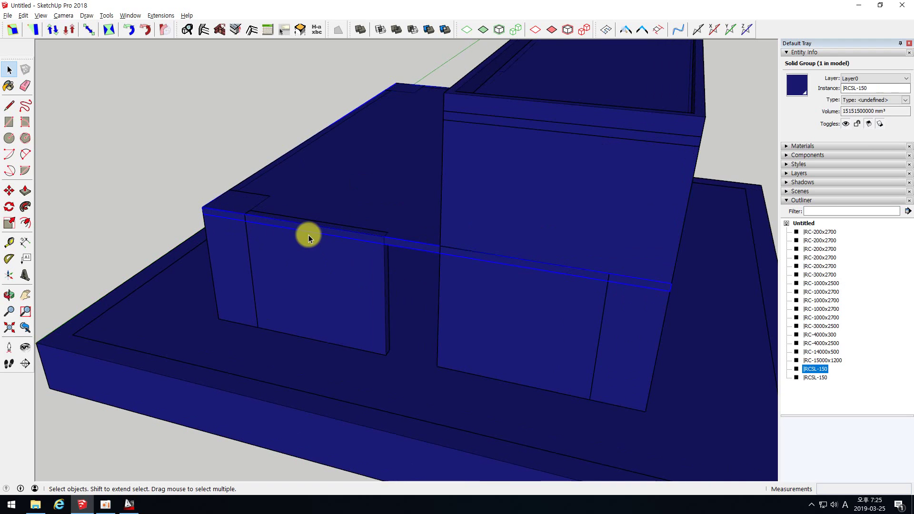
{"action": "scroll", "coordinate": [264, 175], "scroll_direction": "down", "scroll_amount": 3}
{"action": "middle_click_drag", "start_coordinate": [523, 235], "coordinate": [421, 238]}
{"action": "scroll", "coordinate": [417, 238], "scroll_direction": "up", "scroll_amount": 2}
{"action": "scroll", "coordinate": [453, 264], "scroll_direction": "down", "scroll_amount": 2}
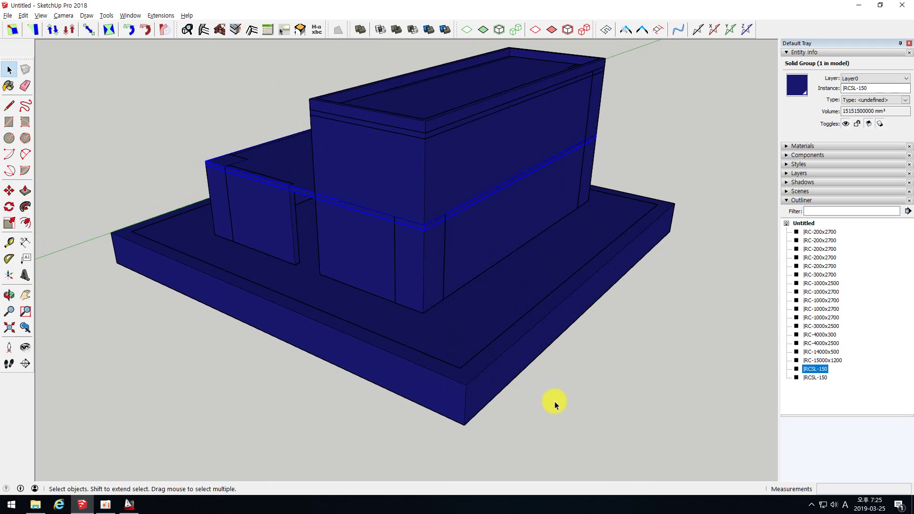
{"action": "left_click_drag", "start_coordinate": [463, 375], "coordinate": [464, 376]}
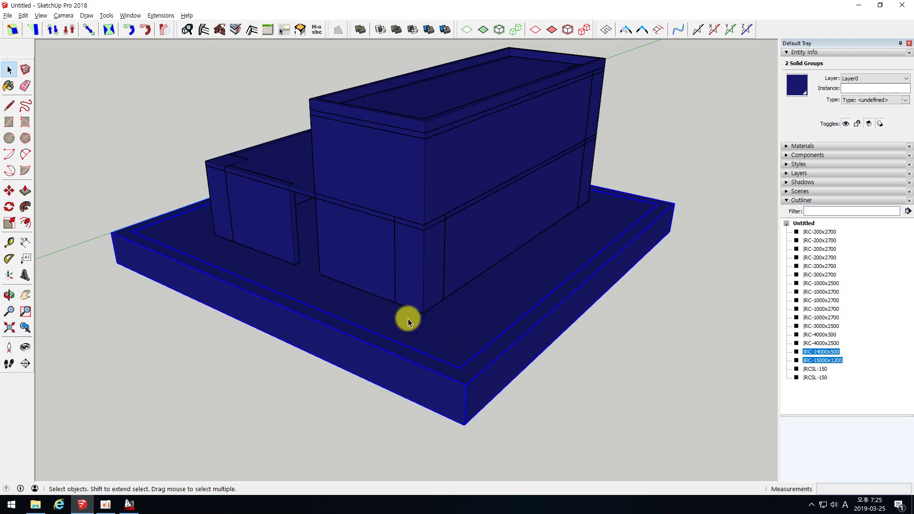
- Copy the entire building model about 32100 mm along the red axis
{"action": "scroll", "coordinate": [514, 228], "scroll_direction": "down", "scroll_amount": 4}
{"action": "key", "text": "ctrl+a"}
{"action": "left_click", "coordinate": [9, 191]}
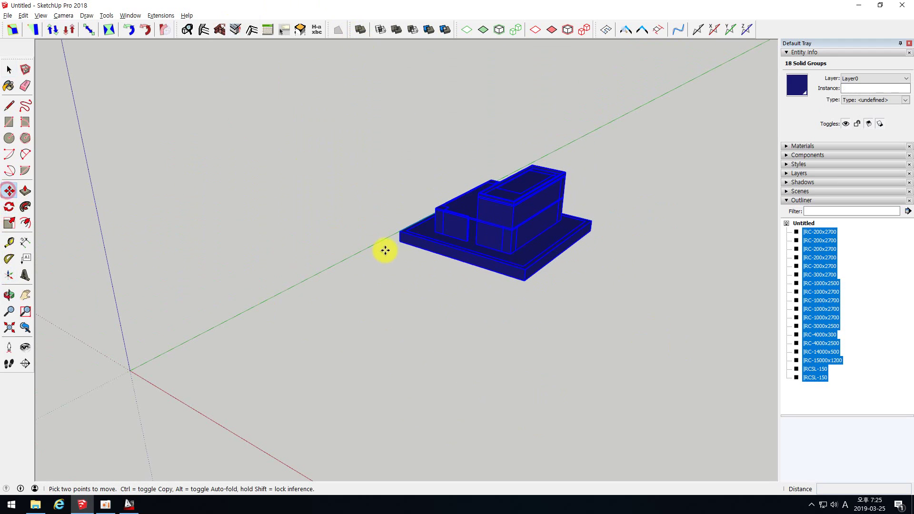
{"action": "left_click", "coordinate": [388, 242]}
{"action": "key", "text": "ctrl"}
{"action": "scroll", "coordinate": [500, 276], "scroll_direction": "down", "scroll_amount": 2}
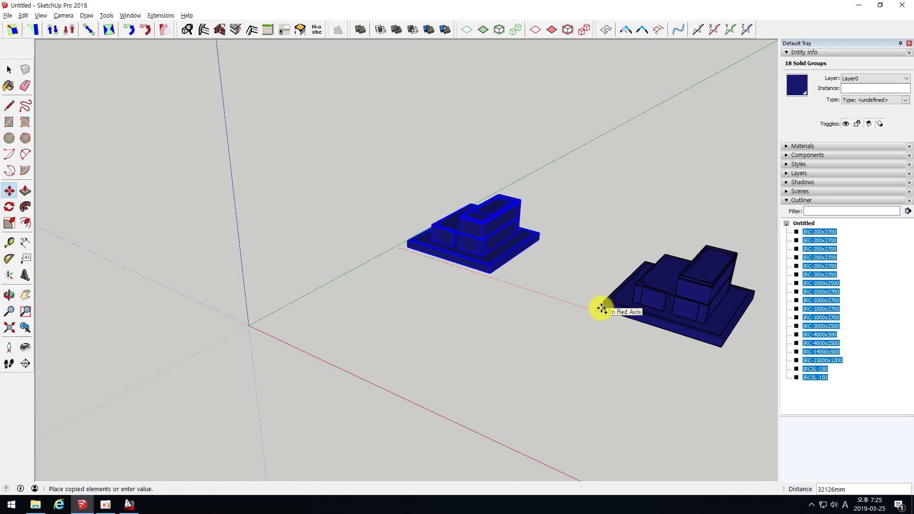
{"action": "left_click", "coordinate": [602, 309]}
{"action": "key", "text": "space"}
- Merge the original building's 14000x500 and 15000x1200 base solids into one with Outer Shell
{"action": "scroll", "coordinate": [470, 207], "scroll_direction": "up", "scroll_amount": 6}
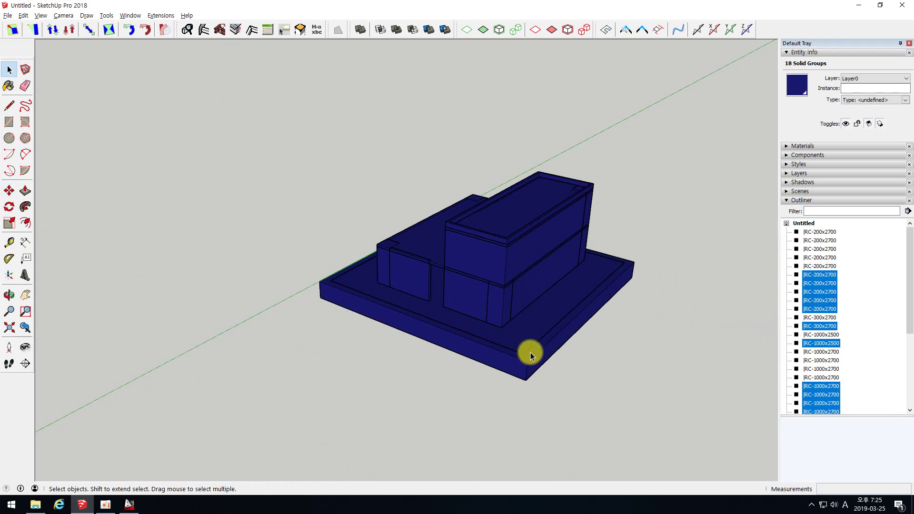
{"action": "left_click", "coordinate": [497, 370]}
{"action": "left_click", "coordinate": [525, 327], "text": "shift"}
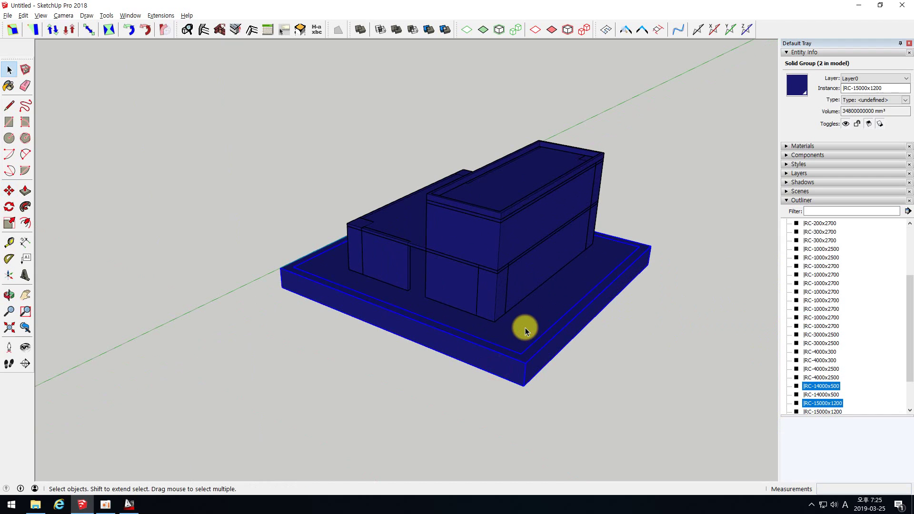
{"action": "scroll", "coordinate": [525, 327], "scroll_direction": "up", "scroll_amount": 2}
{"action": "left_click", "coordinate": [361, 29]}
{"action": "middle_click_drag", "start_coordinate": [472, 276], "coordinate": [457, 220]}
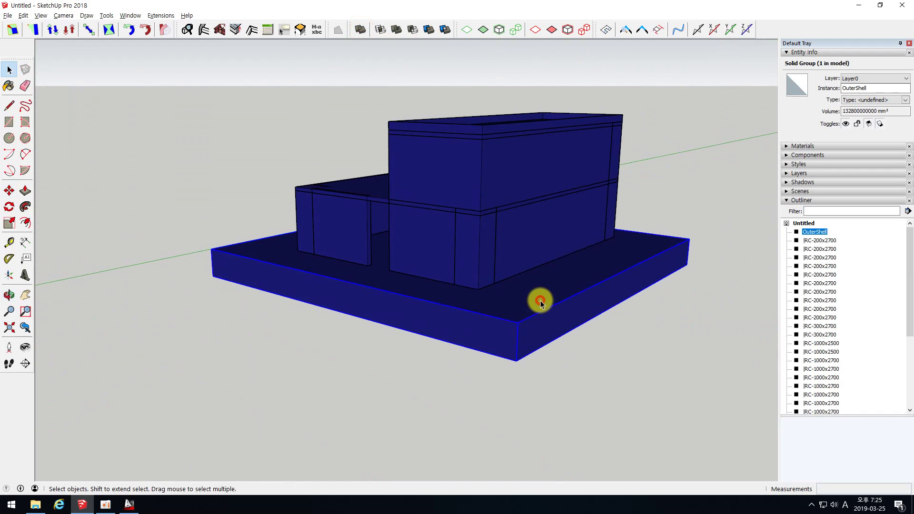
- Rename the merged base solid as 기초
{"action": "left_click", "coordinate": [815, 232]}
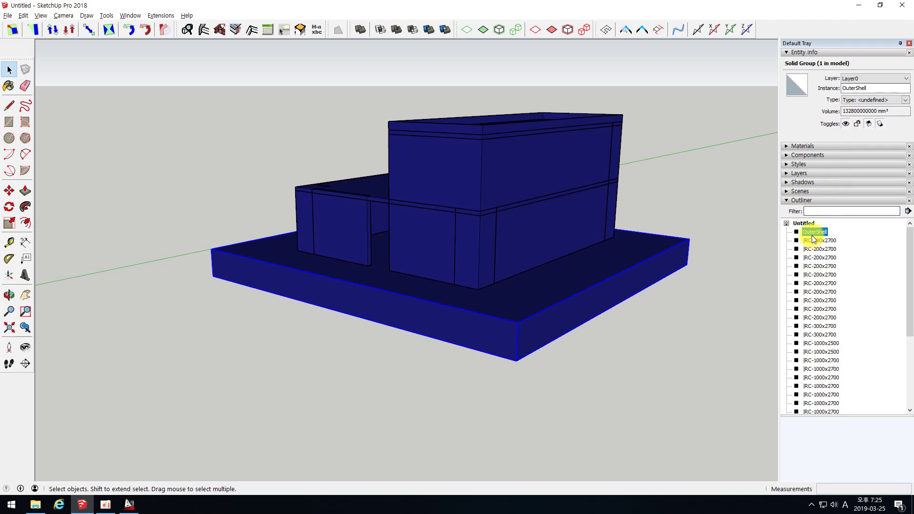
{"action": "right_click", "coordinate": [811, 235]}
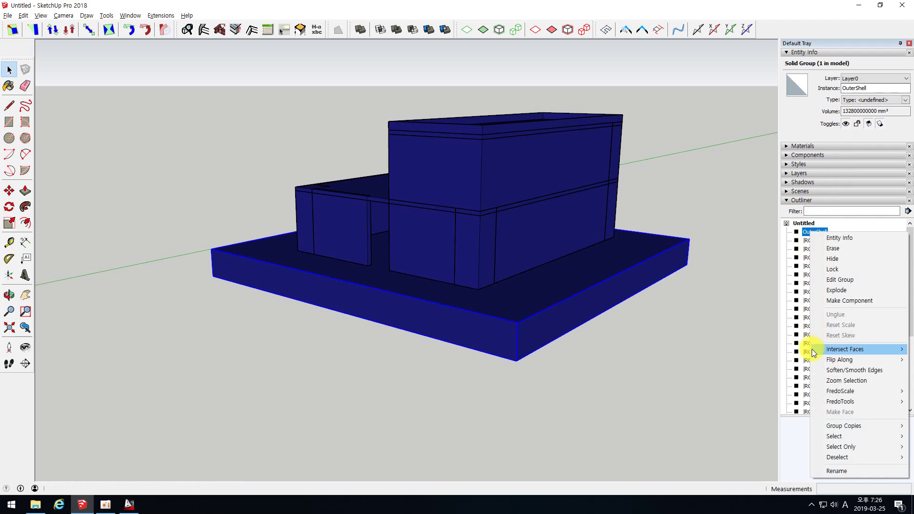
{"action": "mouse_move", "coordinate": [819, 350]}
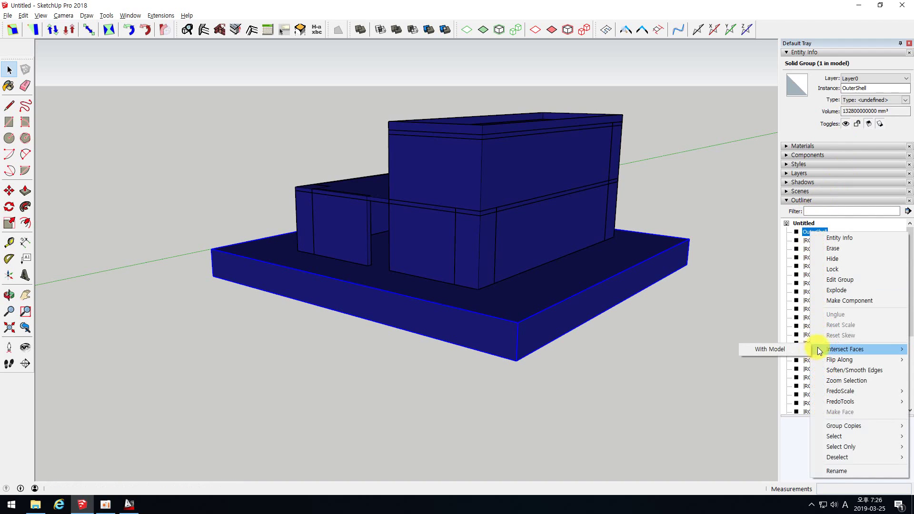
{"action": "left_click", "coordinate": [839, 470]}
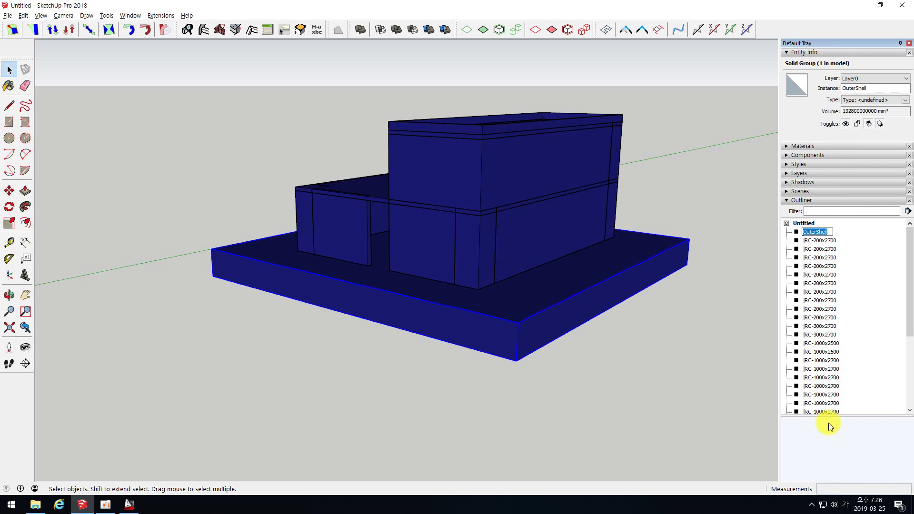
{"action": "type", "text": "기초"}
{"action": "key", "text": "Return"}
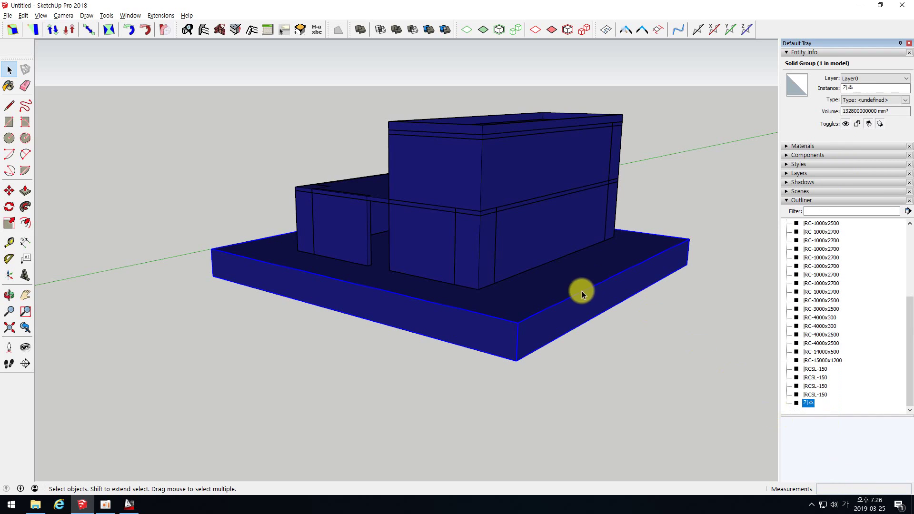
- Hide the 기초 base solid and unhide it again
{"action": "right_click", "coordinate": [550, 295]}
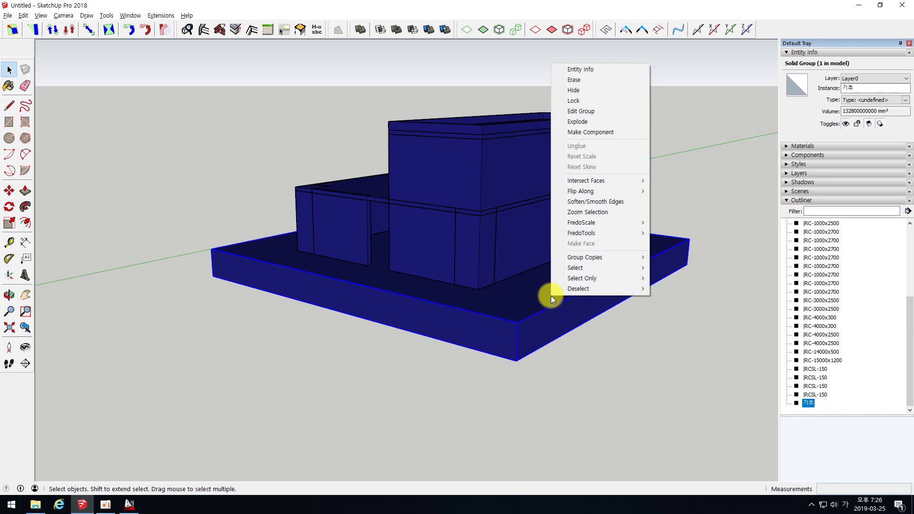
{"action": "left_click", "coordinate": [572, 89]}
{"action": "left_click", "coordinate": [809, 403]}
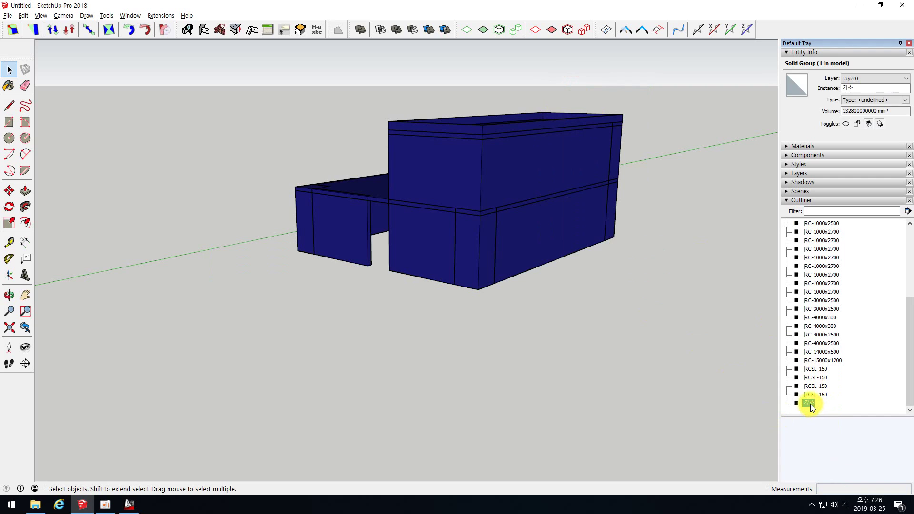
{"action": "right_click", "coordinate": [810, 403]}
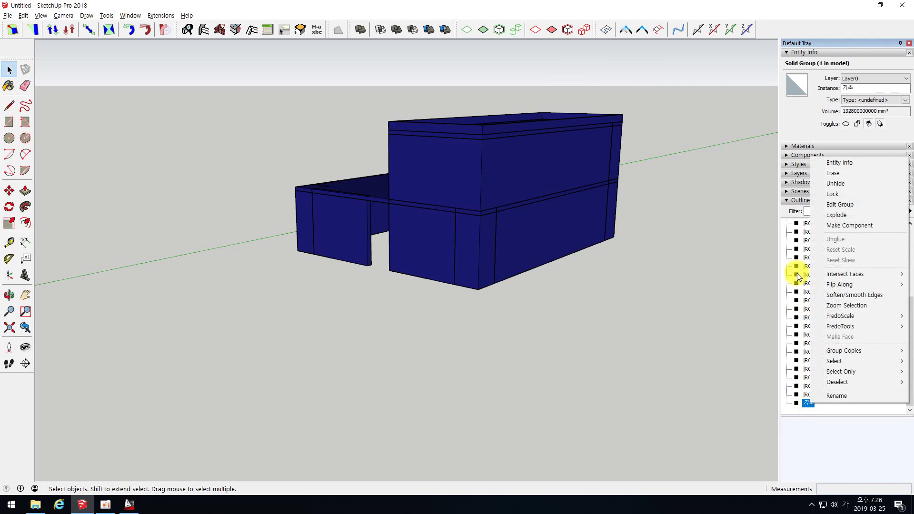
{"action": "left_click", "coordinate": [830, 184]}
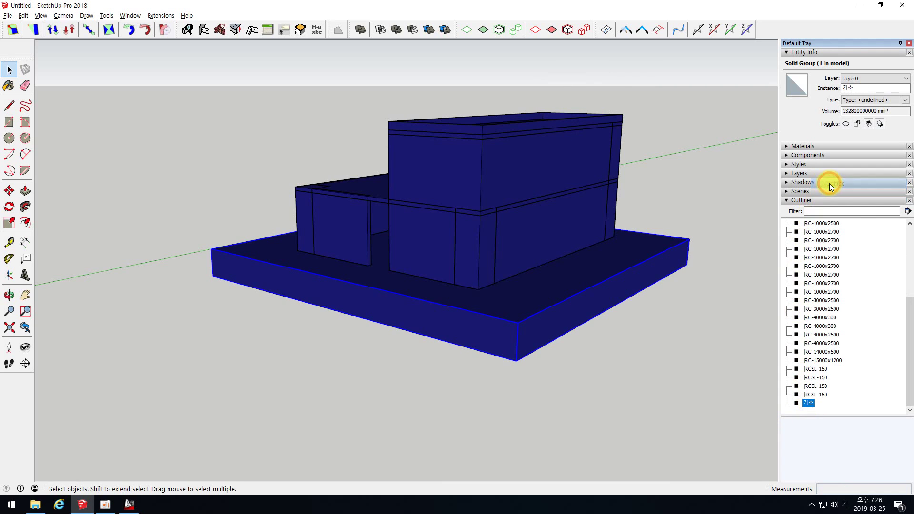
- Hide the 기초 base and the five upper-storey wall, slab and parapet solids
{"action": "right_click", "coordinate": [580, 282]}
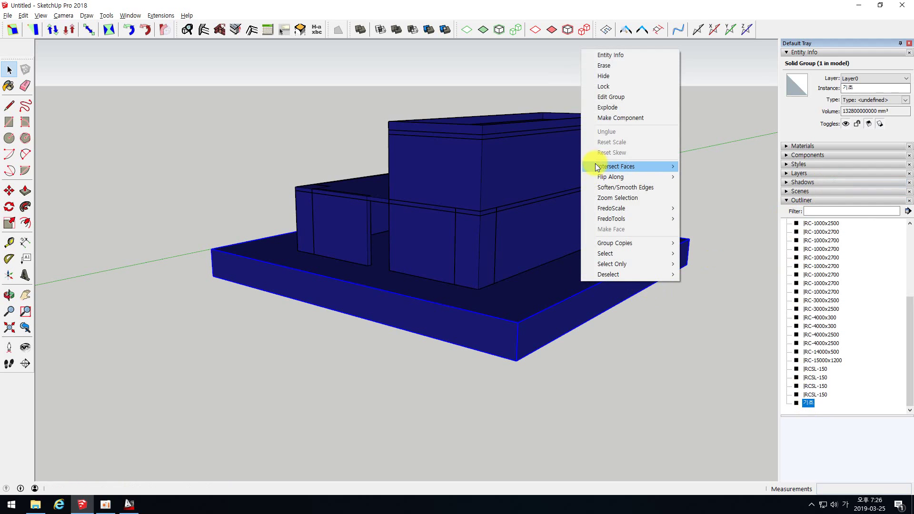
{"action": "left_click", "coordinate": [602, 78]}
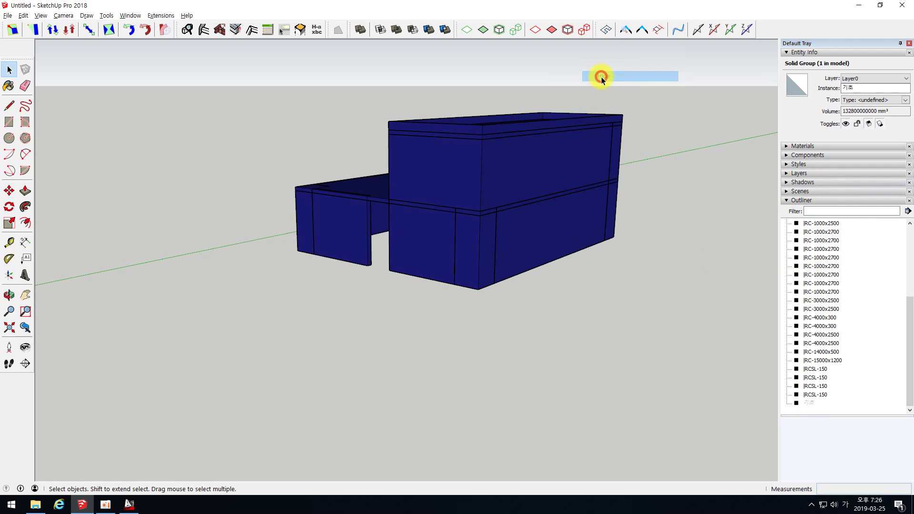
{"action": "middle_click_drag", "start_coordinate": [616, 138], "coordinate": [480, 153]}
{"action": "middle_click_drag", "start_coordinate": [542, 139], "coordinate": [647, 141]}
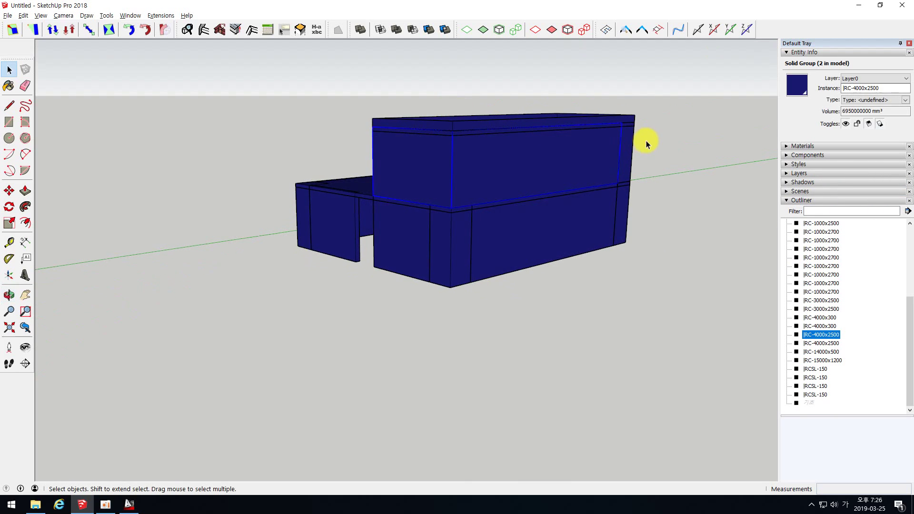
{"action": "left_click_drag", "start_coordinate": [649, 139], "coordinate": [361, 109]}
{"action": "right_click", "coordinate": [473, 150]}
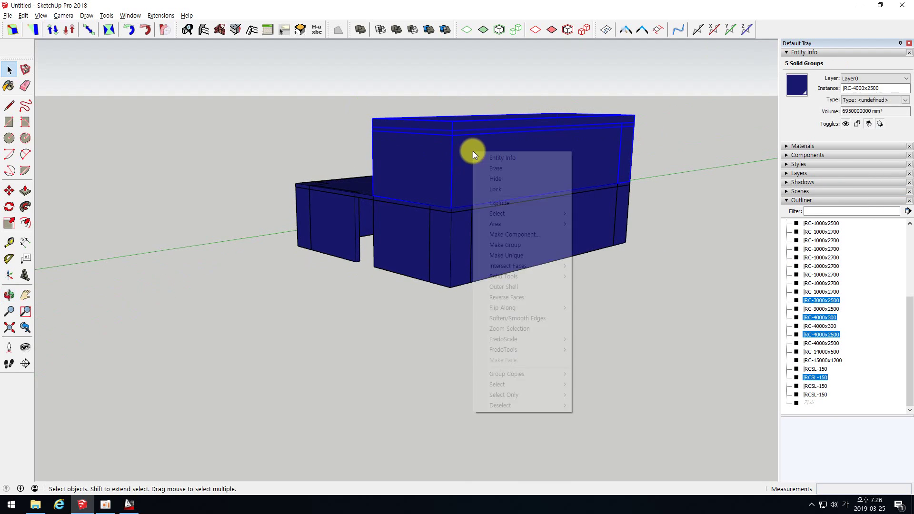
{"action": "left_click", "coordinate": [501, 180]}
- Inspect the ground floor from below and try merging all its walls, corners and slab with Outer Shell
{"action": "middle_click_drag", "start_coordinate": [326, 173], "coordinate": [418, 83]}
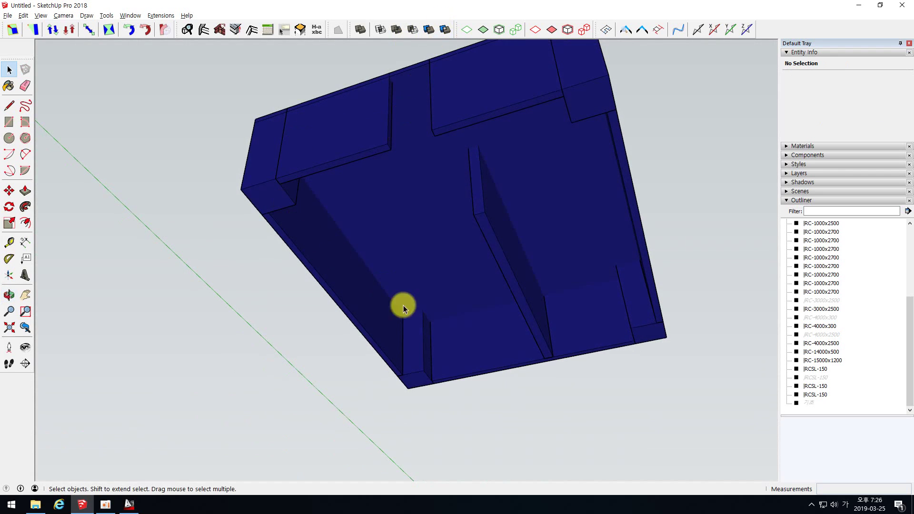
{"action": "left_click", "coordinate": [406, 177]}
{"action": "middle_click_drag", "start_coordinate": [429, 110], "coordinate": [347, 150]}
{"action": "scroll", "coordinate": [348, 150], "scroll_direction": "down", "scroll_amount": 1}
{"action": "mouse_move", "coordinate": [152, 102]}
{"action": "left_mouse_down"}
{"action": "mouse_move", "coordinate": [626, 346]}
{"action": "mouse_move", "coordinate": [238, 248]}
{"action": "left_mouse_up"}
{"action": "left_click", "coordinate": [301, 228]}
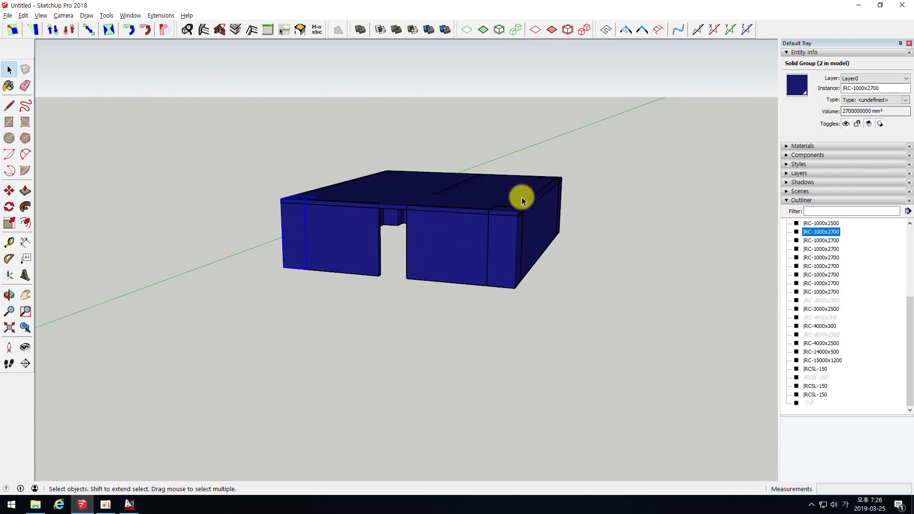
{"action": "left_click_drag", "start_coordinate": [195, 114], "coordinate": [652, 319]}
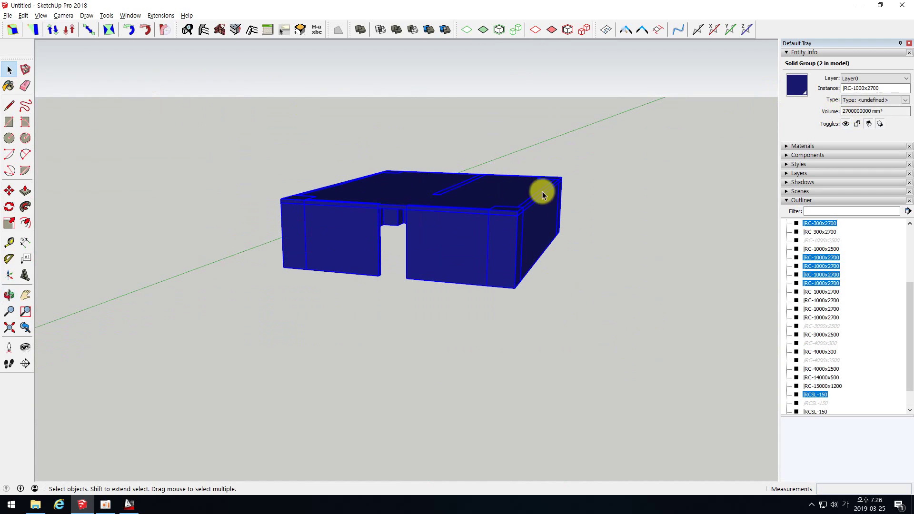
{"action": "left_click", "coordinate": [360, 32]}
- Examine the merged ground-floor shell and undo the merge
{"action": "middle_click_drag", "start_coordinate": [429, 204], "coordinate": [425, 343]}
{"action": "scroll", "coordinate": [408, 213], "scroll_direction": "up", "scroll_amount": 5}
{"action": "scroll", "coordinate": [440, 272], "scroll_direction": "down", "scroll_amount": 4}
{"action": "key", "text": "space"}
{"action": "key", "text": "Delete"}
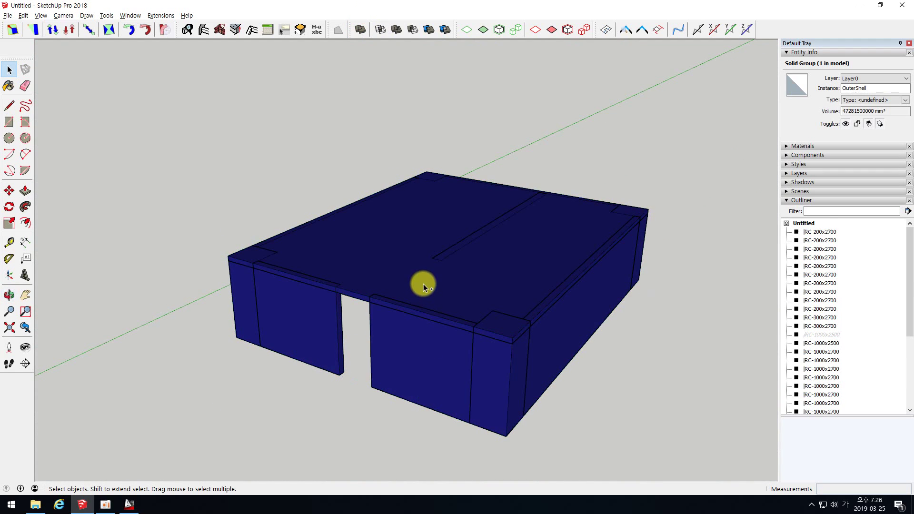
- Draw a rectangle on the slab above the front doorway, spanning the gap between the two wall ends, and select its face
{"action": "scroll", "coordinate": [424, 283], "scroll_direction": "down", "scroll_amount": 3}
{"action": "middle_click_drag", "start_coordinate": [379, 218], "coordinate": [262, 238]}
{"action": "scroll", "coordinate": [292, 241], "scroll_direction": "up", "scroll_amount": 4}
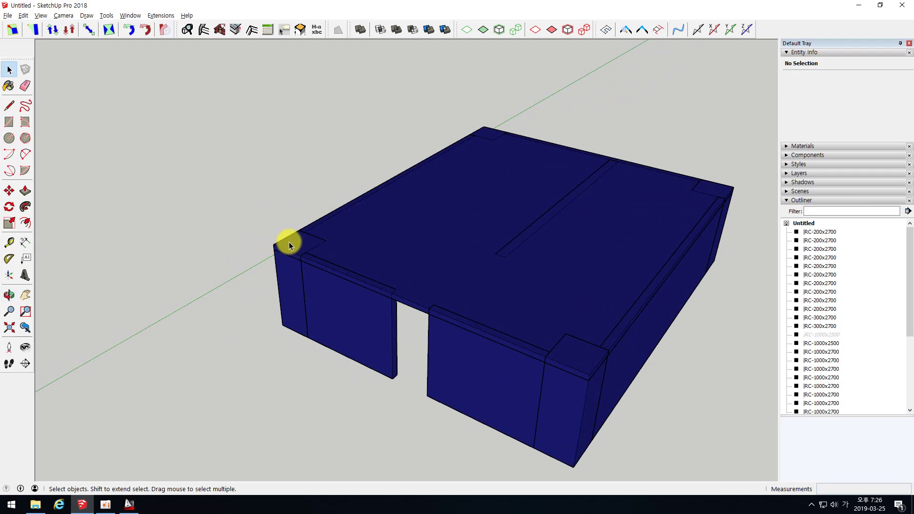
{"action": "middle_click_drag", "start_coordinate": [363, 211], "coordinate": [327, 258]}
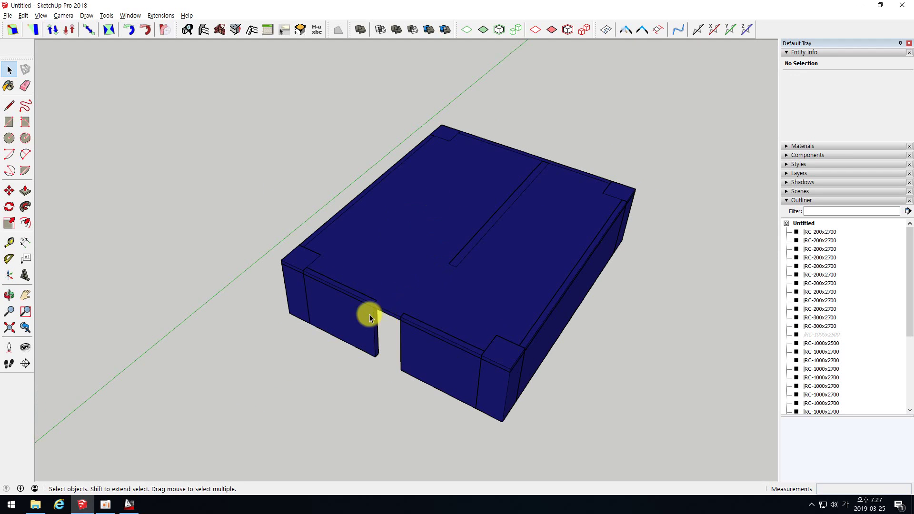
{"action": "scroll", "coordinate": [374, 309], "scroll_direction": "up", "scroll_amount": 3}
{"action": "scroll", "coordinate": [388, 302], "scroll_direction": "up", "scroll_amount": 2}
{"action": "middle_click_drag", "start_coordinate": [374, 306], "coordinate": [431, 355]}
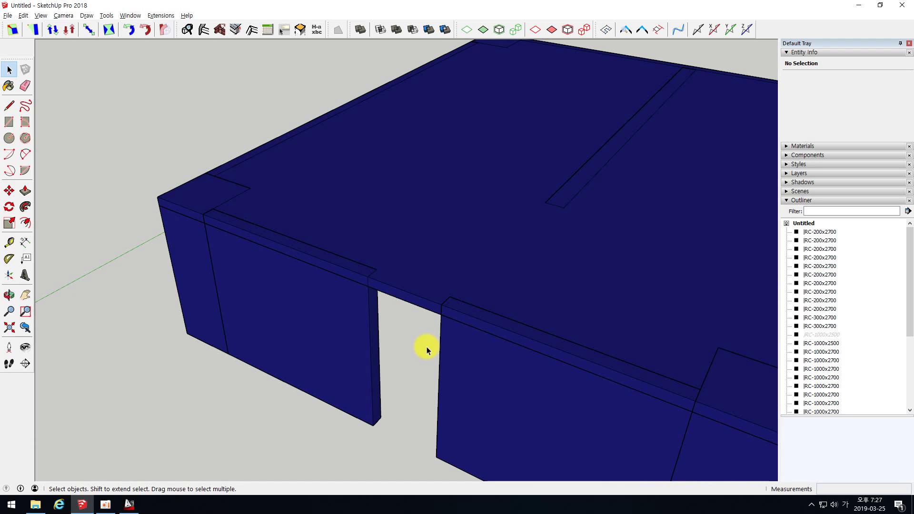
{"action": "left_click", "coordinate": [9, 122]}
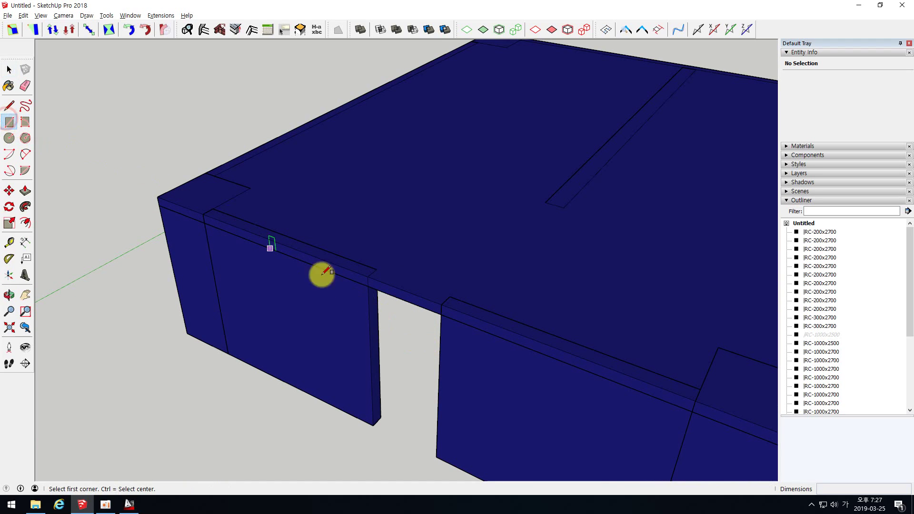
{"action": "left_click", "coordinate": [375, 267]}
{"action": "left_click", "coordinate": [443, 307]}
{"action": "key", "text": "space"}
{"action": "left_click", "coordinate": [423, 296]}
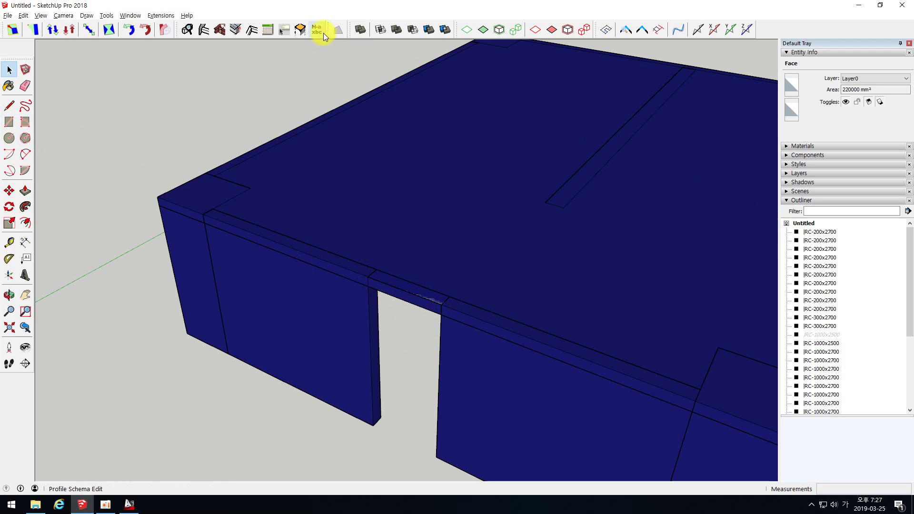
- Create an RC_WALL solid from the selected face above the front doorway with a push length of 500 mm
{"action": "left_click", "coordinate": [292, 32]}
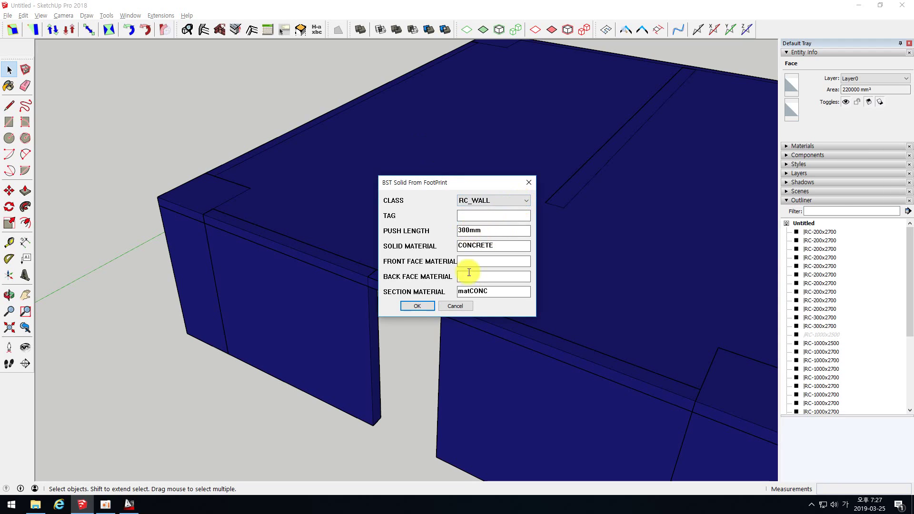
{"action": "left_click", "coordinate": [469, 231]}
{"action": "key", "text": "BackSpace"}
{"action": "key", "text": "BackSpace"}
{"action": "key", "text": "BackSpace"}
{"action": "type", "text": "500"}
{"action": "key", "text": "Return"}
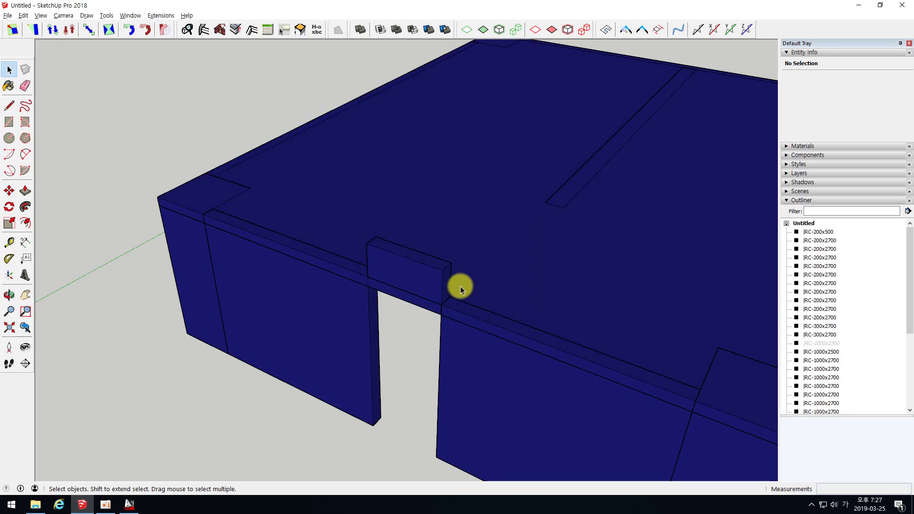
- Move the new lintel solid straight down so that its top is flush with the slab's top surface
{"action": "left_click", "coordinate": [432, 285]}
{"action": "middle_click_drag", "start_coordinate": [480, 259], "coordinate": [433, 209]}
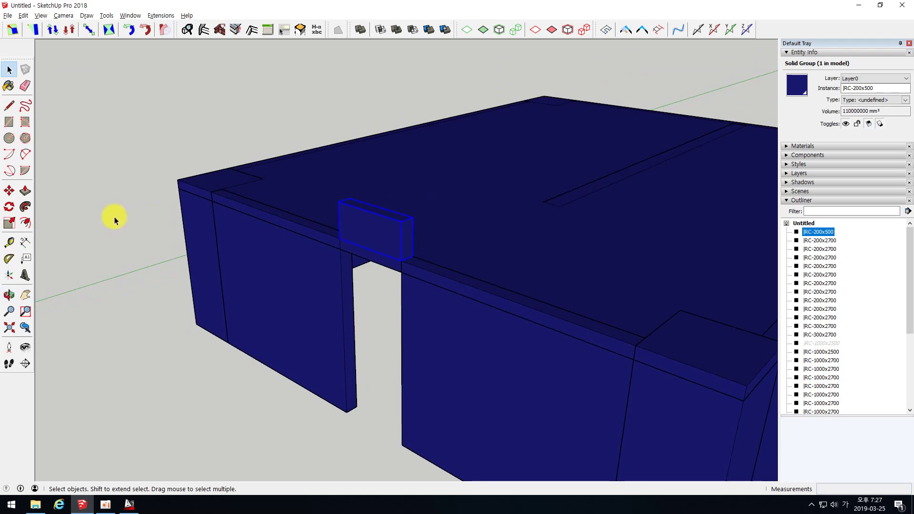
{"action": "left_click", "coordinate": [8, 192]}
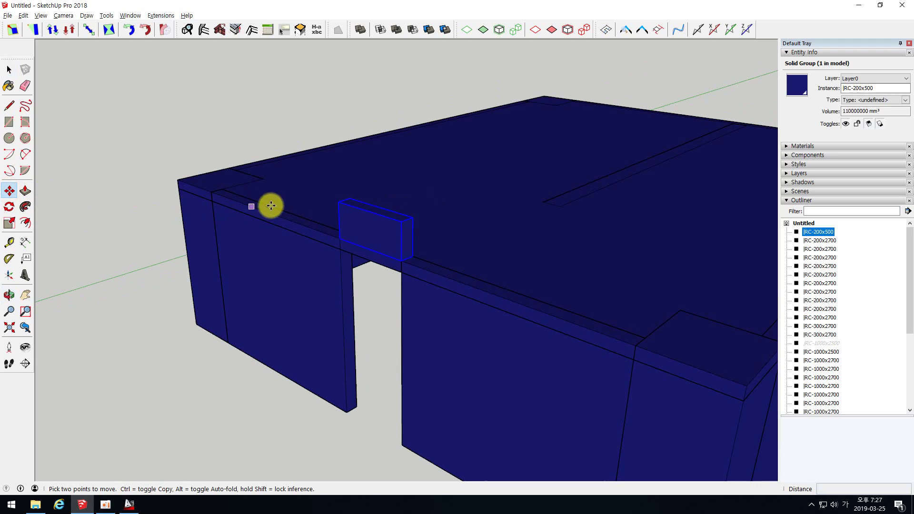
{"action": "left_click", "coordinate": [340, 201]}
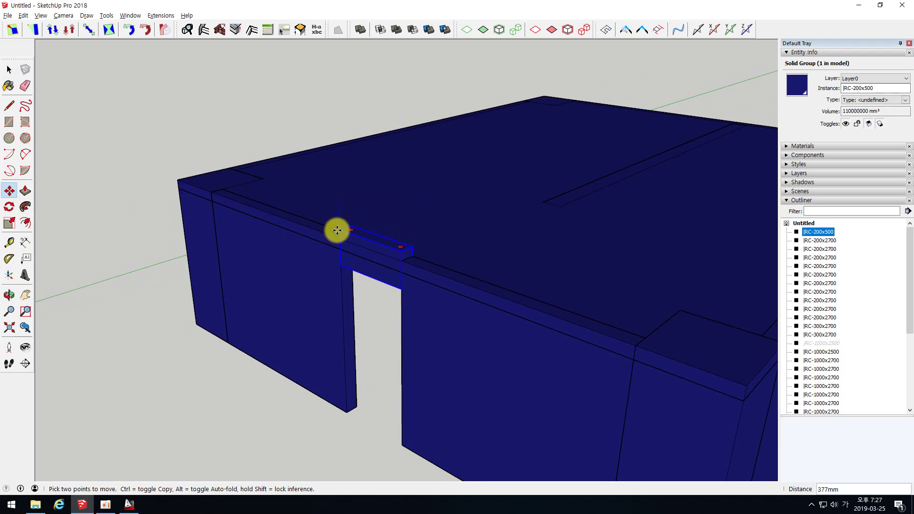
{"action": "left_click", "coordinate": [336, 237]}
{"action": "key", "text": "space"}
{"action": "left_click", "coordinate": [190, 417]}
{"action": "middle_click_drag", "start_coordinate": [292, 213], "coordinate": [335, 272]}
- Delete the lintel solid above the front doorway
{"action": "left_click", "coordinate": [389, 321]}
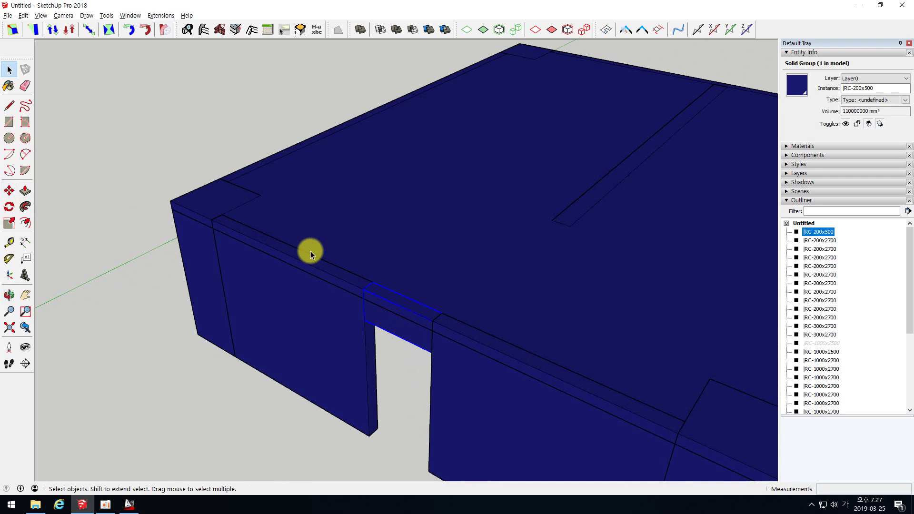
{"action": "key", "text": "Delete"}
{"action": "scroll", "coordinate": [307, 191], "scroll_direction": "down", "scroll_amount": 4}
{"action": "mouse_move", "coordinate": [49, 4]}
{"action": "left_mouse_down"}
{"action": "mouse_move", "coordinate": [170, 117]}
{"action": "mouse_move", "coordinate": [129, 69]}
{"action": "mouse_move", "coordinate": [58, 20]}
{"action": "left_mouse_up"}
{"action": "left_click", "coordinate": [891, 18]}
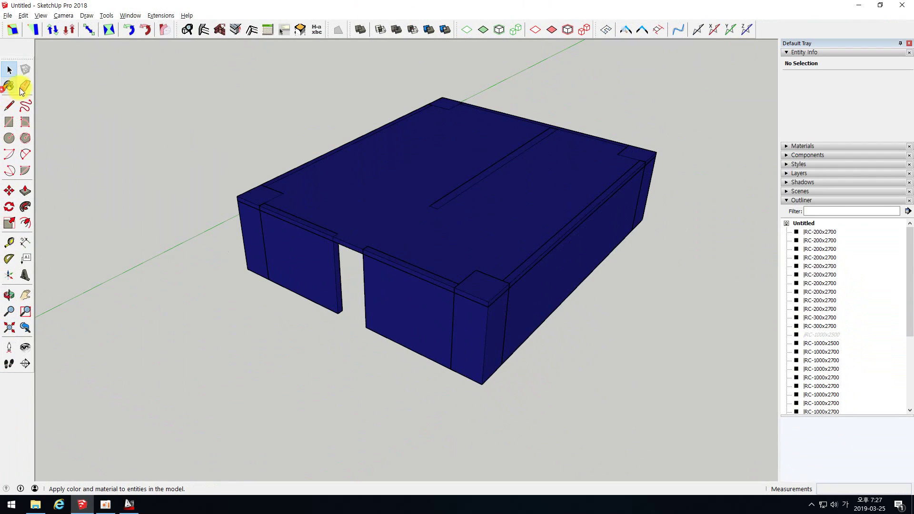
- Merge all ground-floor walls, corners and the slab with Outer Shell and inspect the doorway from below
{"action": "left_click_drag", "start_coordinate": [136, 86], "coordinate": [827, 482]}
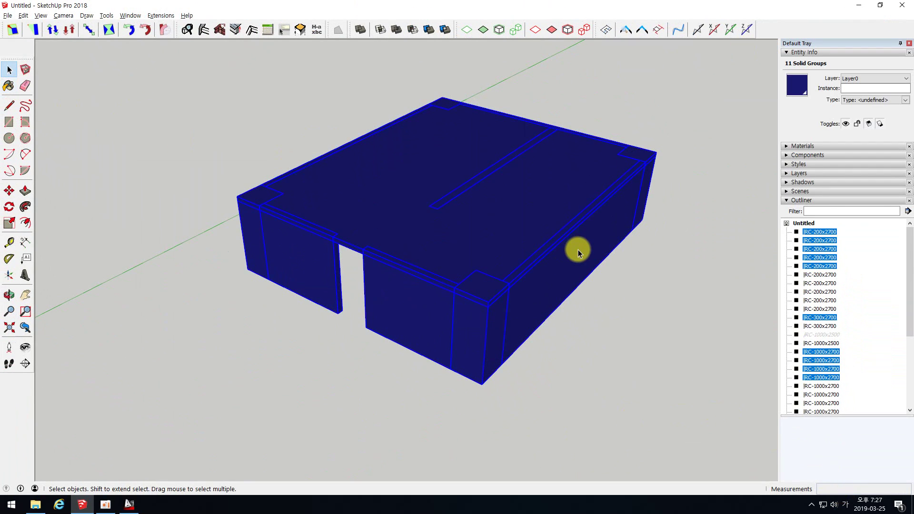
{"action": "left_click", "coordinate": [362, 30]}
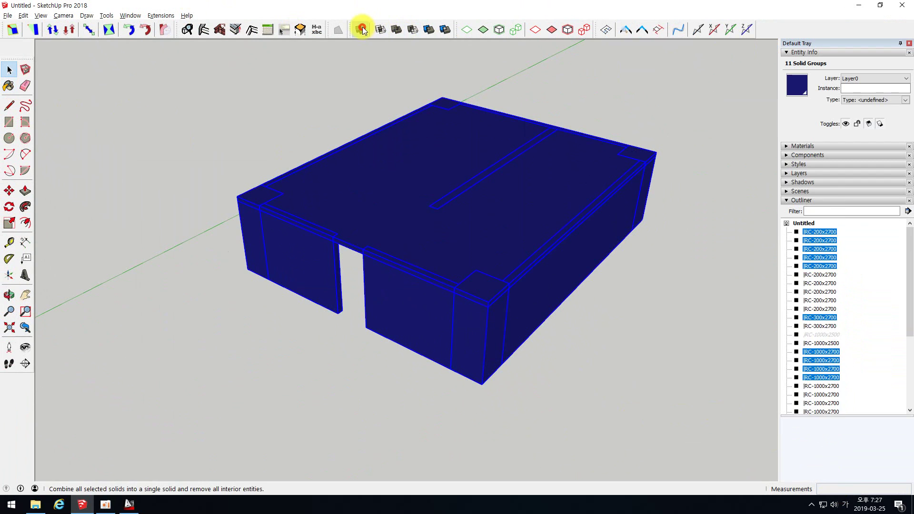
{"action": "scroll", "coordinate": [359, 247], "scroll_direction": "up", "scroll_amount": 3}
{"action": "middle_click_drag", "start_coordinate": [357, 252], "coordinate": [324, 94]}
{"action": "middle_click_drag", "start_coordinate": [336, 226], "coordinate": [309, 159]}
{"action": "scroll", "coordinate": [290, 150], "scroll_direction": "up", "scroll_amount": 2}
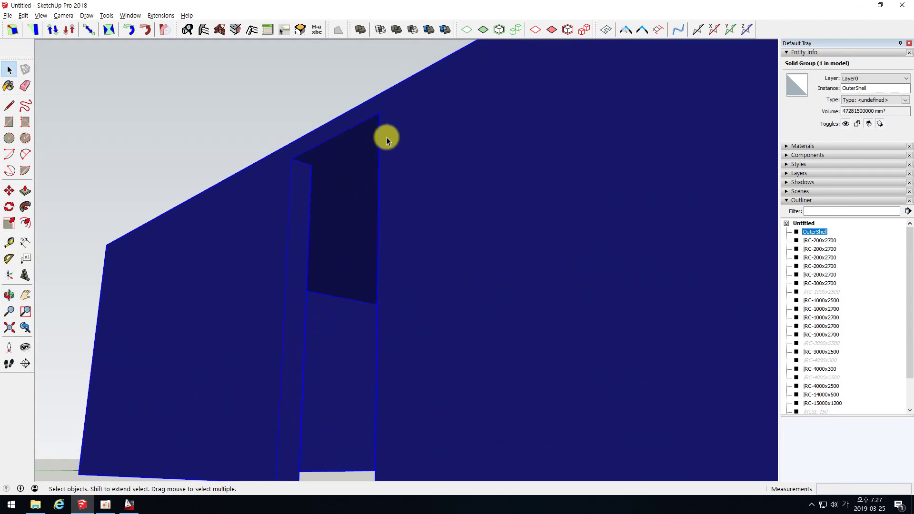
- Undo the Outer Shell merge of the ground floor and clear the selection
{"action": "middle_click_drag", "start_coordinate": [357, 127], "coordinate": [362, 300]}
{"action": "key", "text": "ctrl+z"}
{"action": "left_click", "coordinate": [255, 133]}
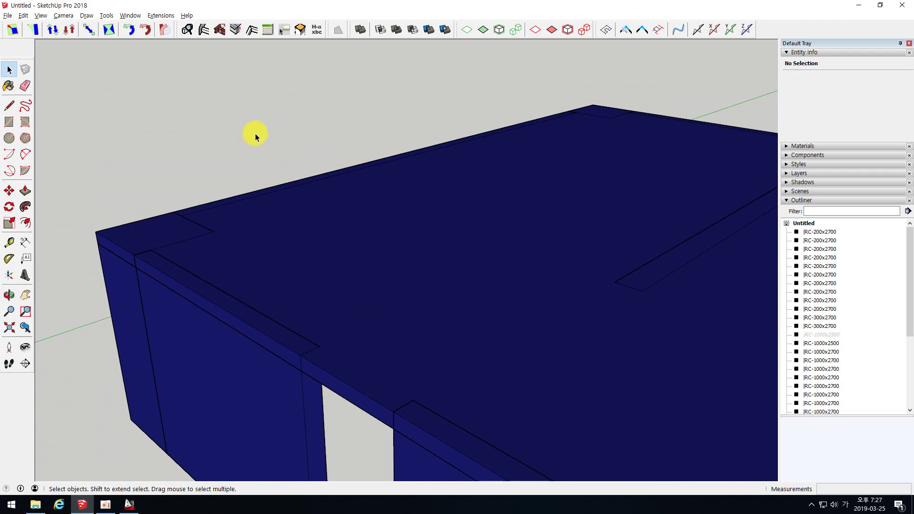
- Combine every ground-floor wall, corner and slab solid into one solid with Outer Shell
{"action": "middle_click_drag", "start_coordinate": [304, 165], "coordinate": [336, 201]}
{"action": "scroll", "coordinate": [336, 201], "scroll_direction": "up", "scroll_amount": 1}
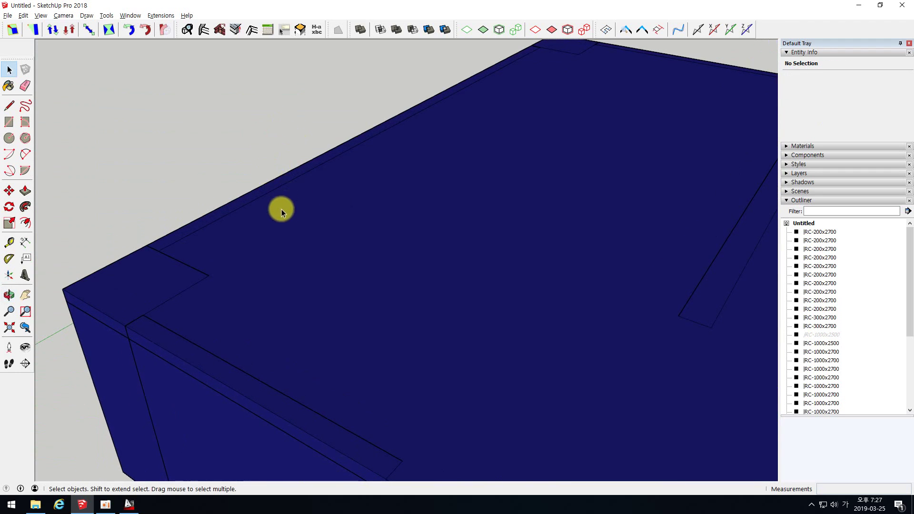
{"action": "scroll", "coordinate": [344, 205], "scroll_direction": "down", "scroll_amount": 4}
{"action": "scroll", "coordinate": [354, 208], "scroll_direction": "down", "scroll_amount": 2}
{"action": "left_click_drag", "start_coordinate": [180, 110], "coordinate": [664, 415]}
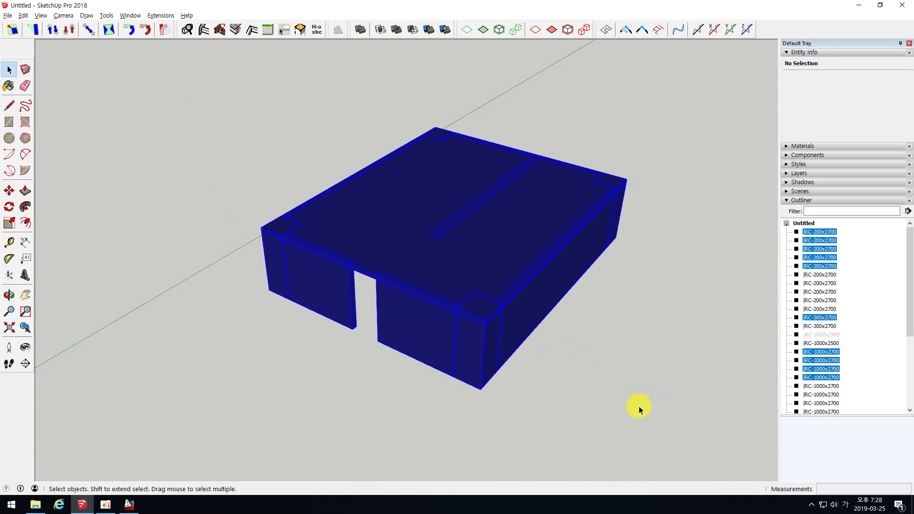
{"action": "left_click", "coordinate": [357, 28]}
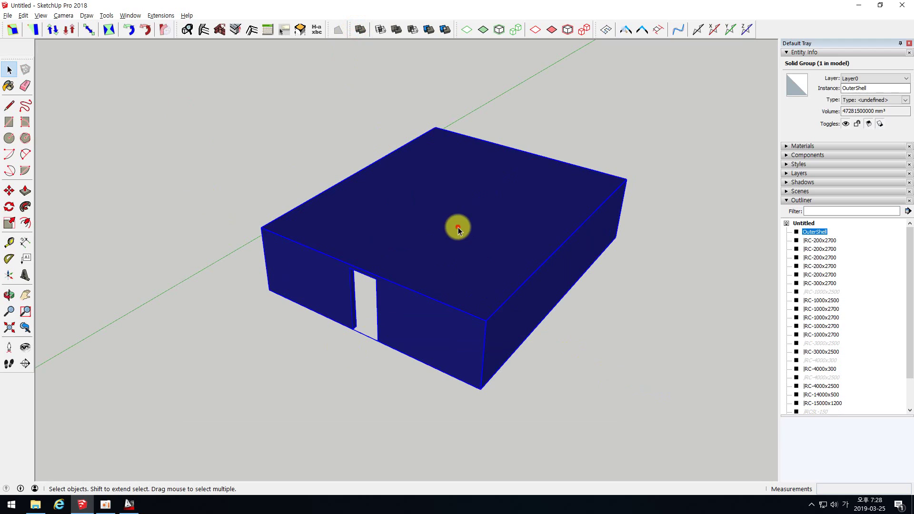
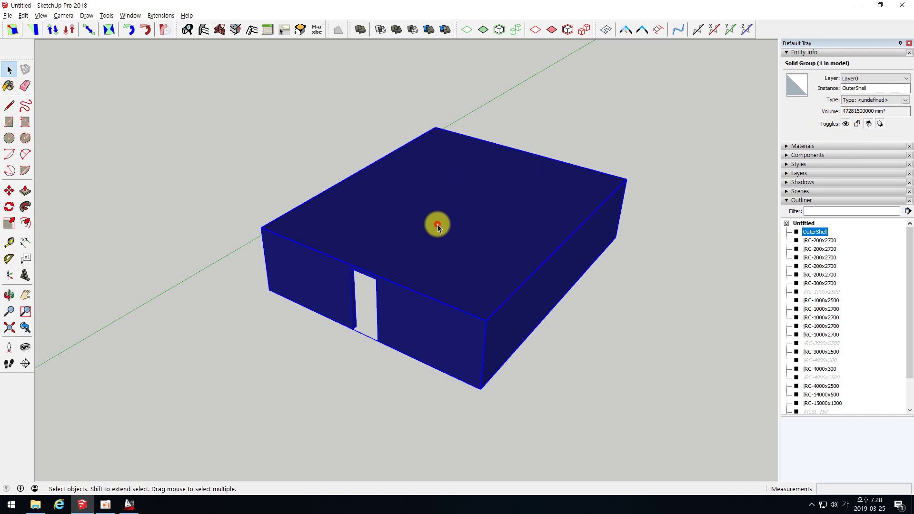
{"action": "middle_click_drag", "start_coordinate": [423, 278], "coordinate": [423, 244]}
{"action": "scroll", "coordinate": [423, 244], "scroll_direction": "down", "scroll_amount": 3}
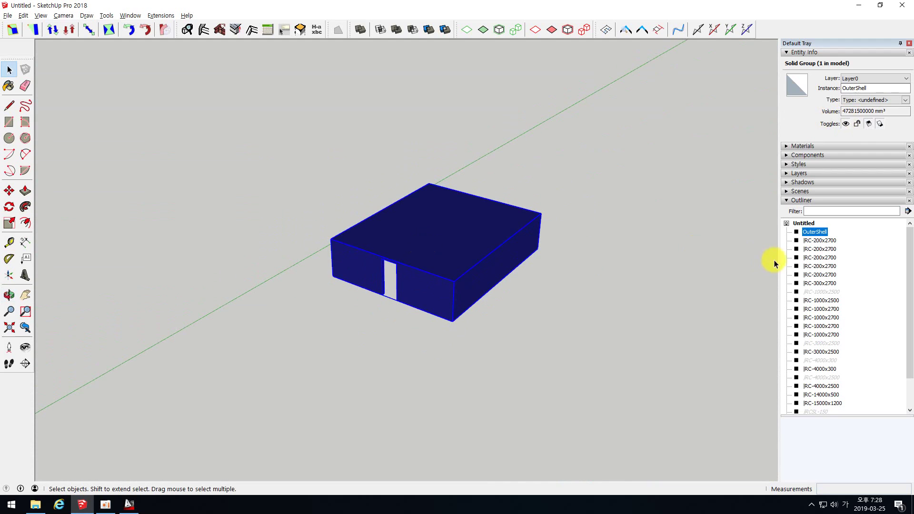
- Rename the merged ground-floor solid as 1층
{"action": "right_click", "coordinate": [815, 232]}
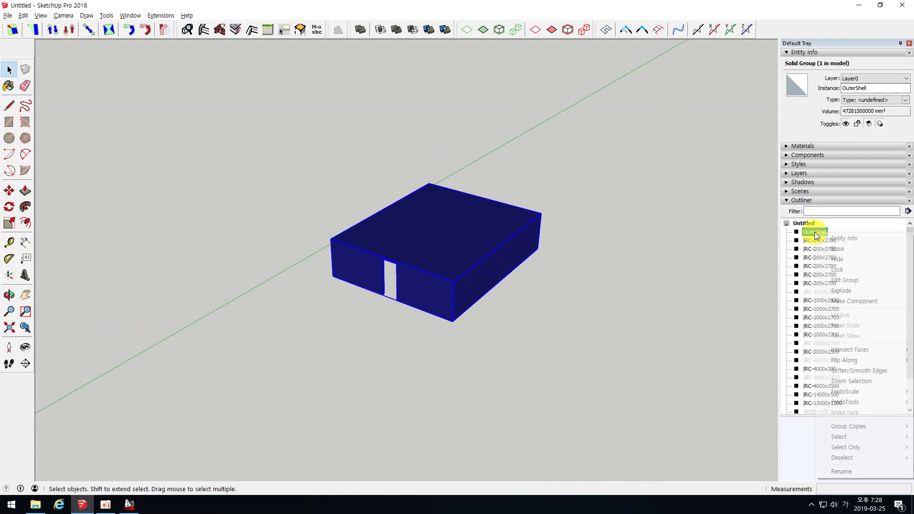
{"action": "left_click", "coordinate": [835, 472]}
{"action": "type", "text": "1층"}
{"action": "key", "text": "Return"}
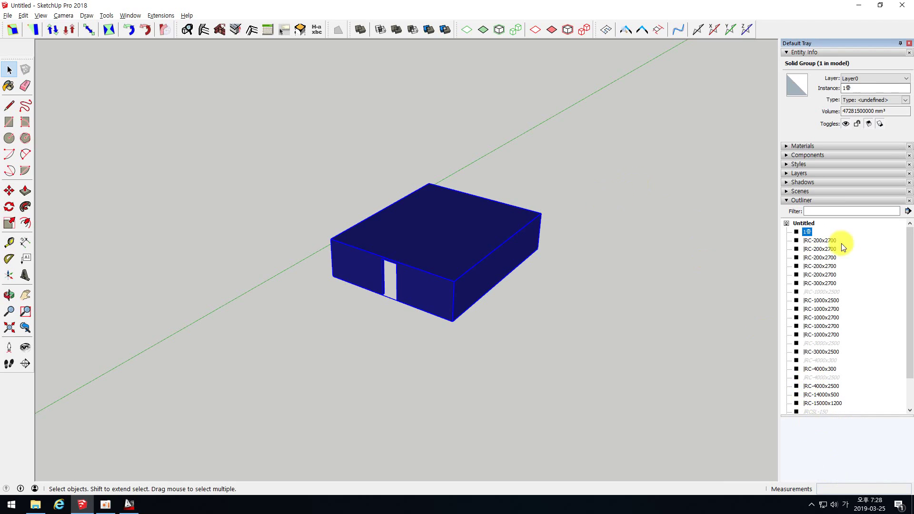
- Unhide the upper-storey wall, slab and parapet solids, leaving the 기초 base hidden
{"action": "scroll", "coordinate": [823, 290], "scroll_direction": "down", "scroll_amount": 1}
{"action": "left_click", "coordinate": [822, 265]}
{"action": "left_click", "coordinate": [819, 233]}
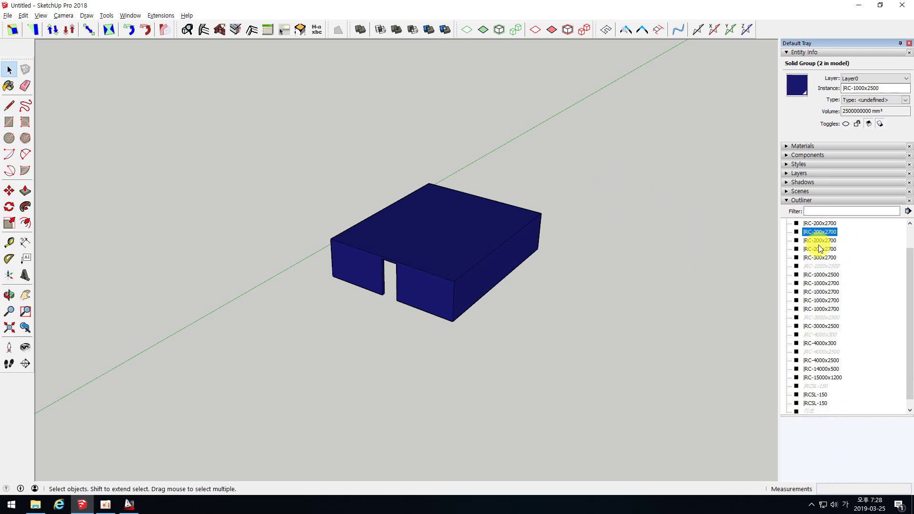
{"action": "left_click", "coordinate": [815, 403], "text": "shift"}
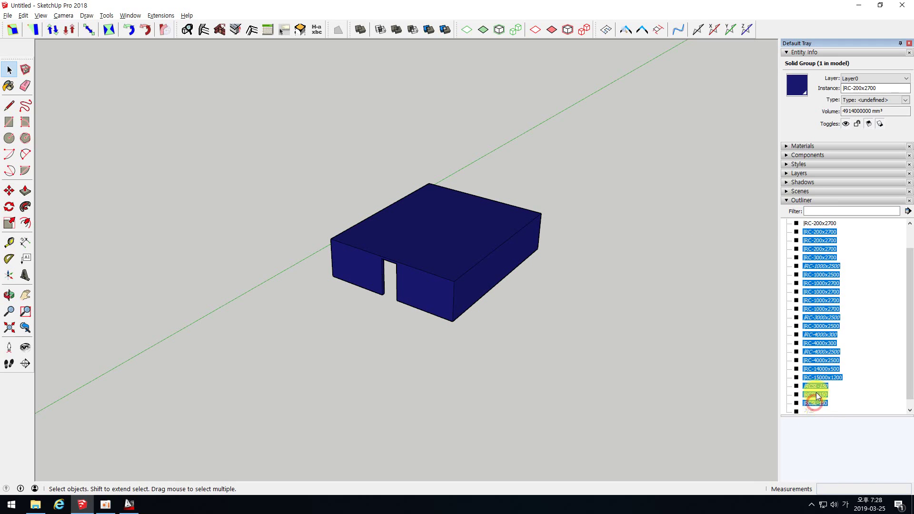
{"action": "right_click", "coordinate": [819, 336]}
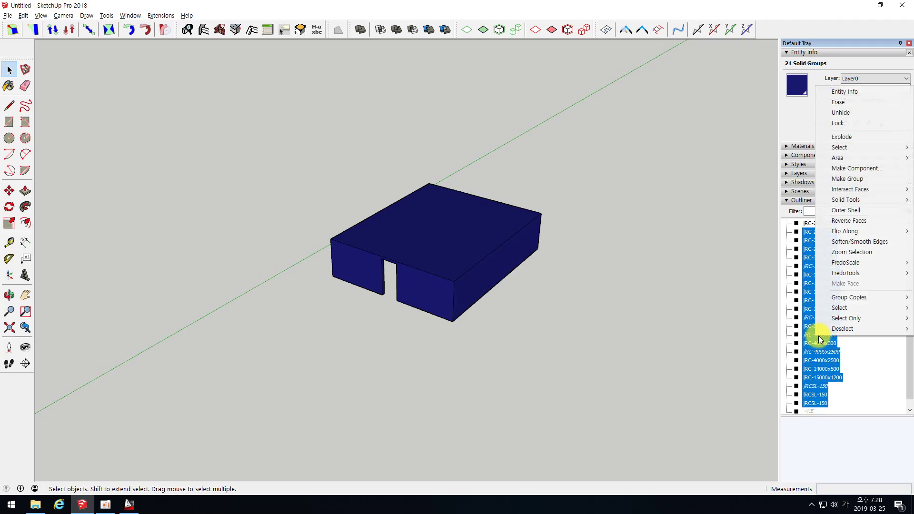
{"action": "left_click", "coordinate": [838, 113]}
{"action": "left_click", "coordinate": [666, 225]}
{"action": "middle_click_drag", "start_coordinate": [499, 222], "coordinate": [465, 227]}
- Hide the merged 1층 solid to isolate the upper storey
{"action": "left_click", "coordinate": [367, 228]}
{"action": "right_click", "coordinate": [384, 250]}
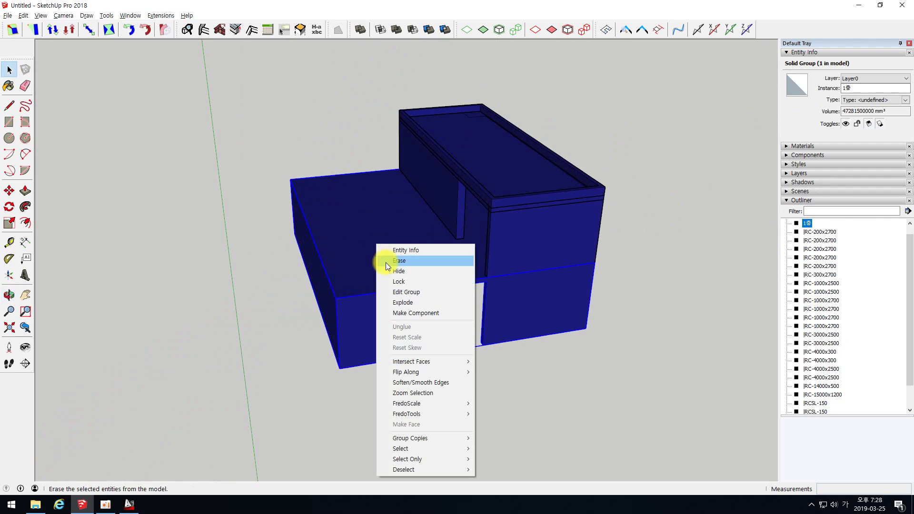
{"action": "left_click", "coordinate": [398, 270]}
{"action": "middle_click_drag", "start_coordinate": [520, 206], "coordinate": [501, 222]}
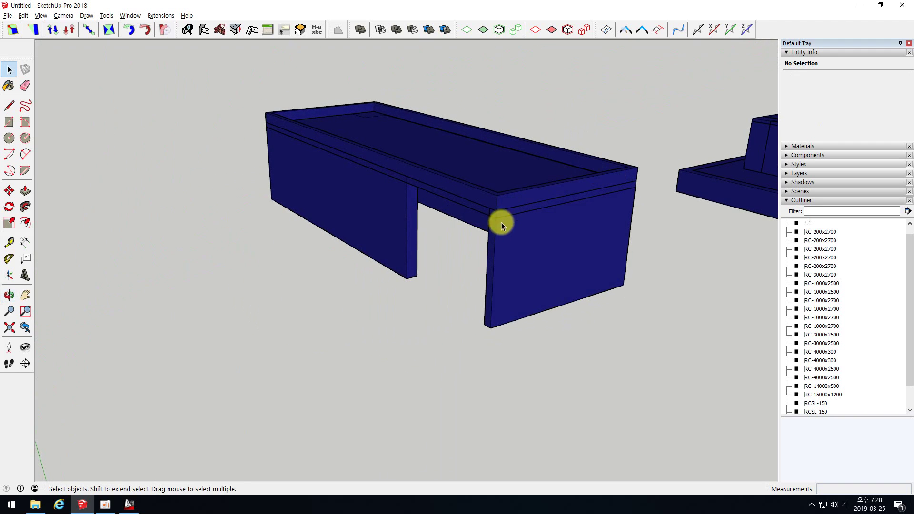
- Rename the parapet solid around the upper-storey roof as 방수턱
{"action": "left_click", "coordinate": [519, 194]}
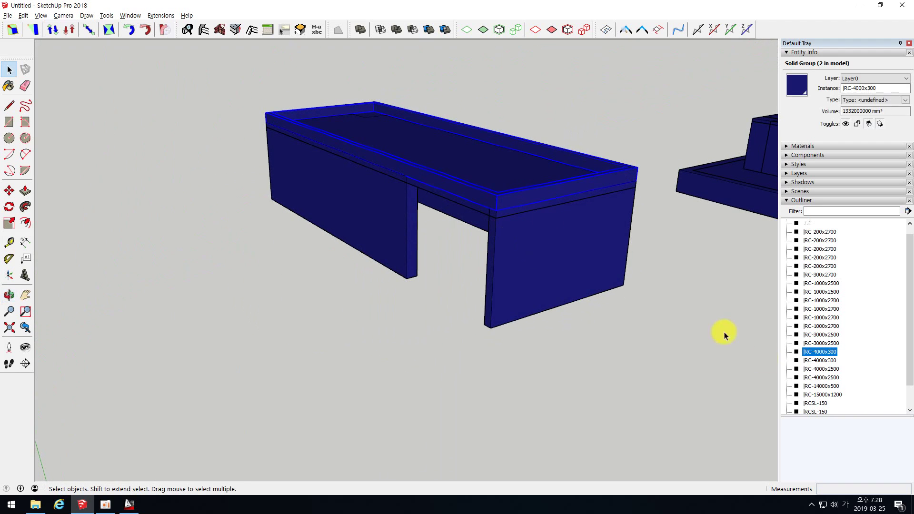
{"action": "right_click", "coordinate": [841, 352]}
{"action": "left_click", "coordinate": [850, 339]}
{"action": "type", "text": "림"}
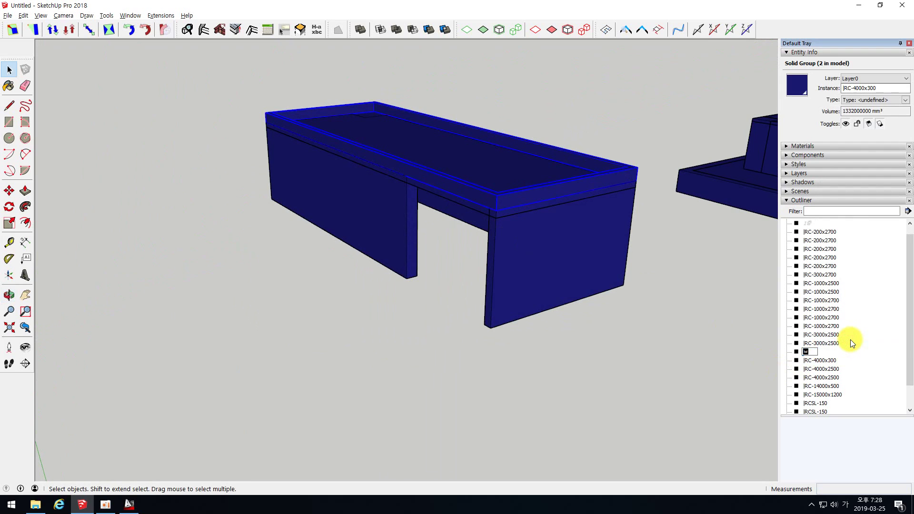
{"action": "type", "text": "수턱"}
{"action": "key", "text": "Return"}
- Hide the 방수턱 parapet
{"action": "middle_click_drag", "start_coordinate": [648, 279], "coordinate": [350, 161]}
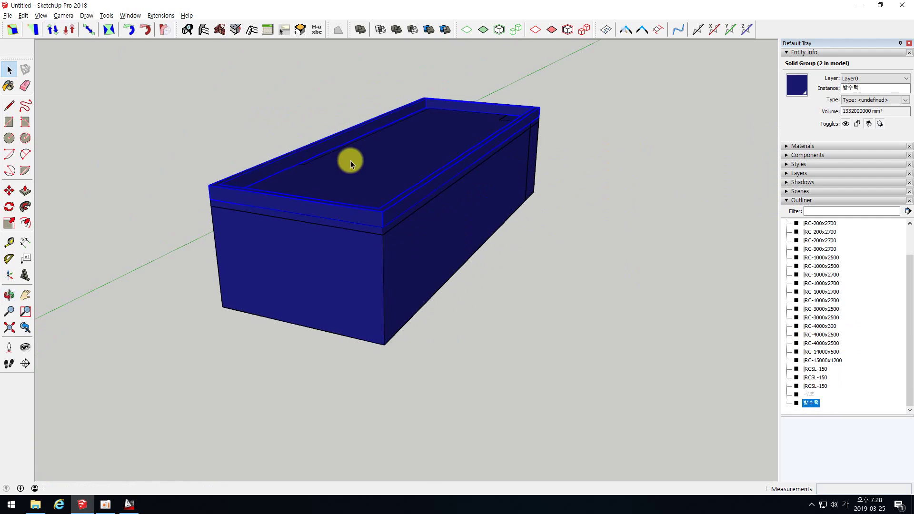
{"action": "right_click", "coordinate": [368, 216]}
{"action": "key", "text": "h"}
- Combine all the upper-storey wall and slab solids into one solid with Outer Shell
{"action": "middle_click_drag", "start_coordinate": [225, 194], "coordinate": [544, 405]}
{"action": "left_click_drag", "start_coordinate": [546, 403], "coordinate": [241, 83]}
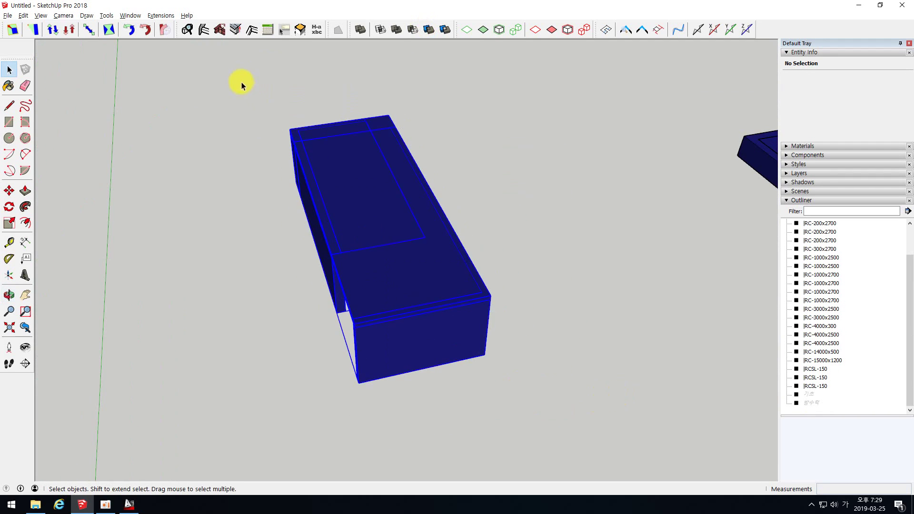
{"action": "left_click", "coordinate": [359, 31]}
{"action": "middle_click_drag", "start_coordinate": [347, 247], "coordinate": [463, 204]}
{"action": "left_click_drag", "start_coordinate": [845, 114], "coordinate": [851, 112]}
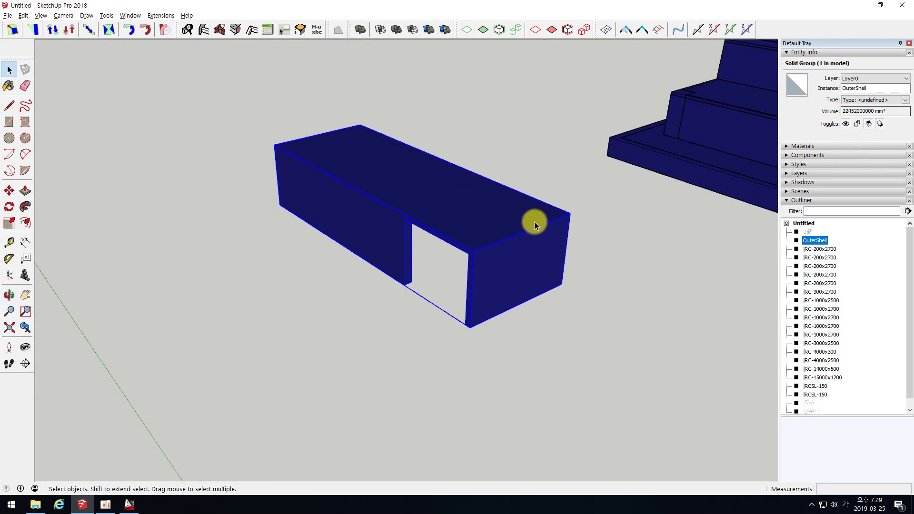
- Rename the merged upper-storey solid as 2층
{"action": "right_click", "coordinate": [816, 240]}
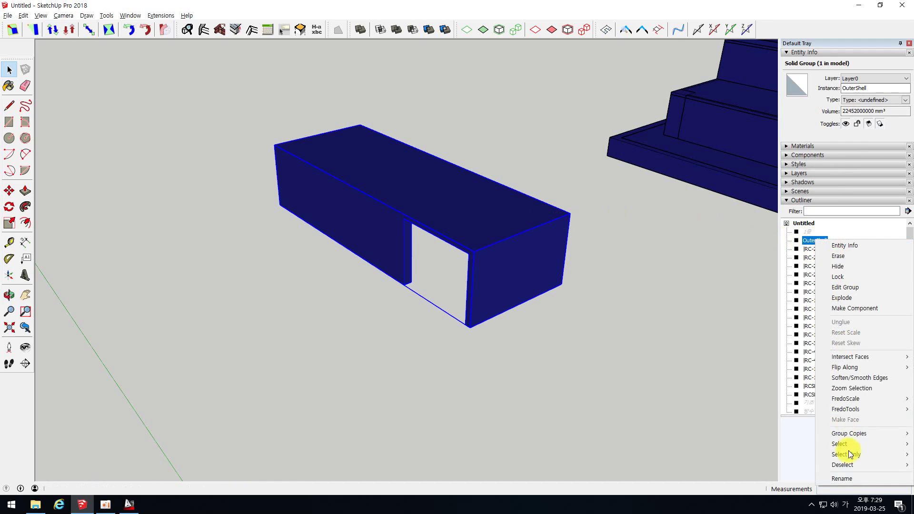
{"action": "left_click", "coordinate": [845, 477]}
{"action": "type", "text": "2층"}
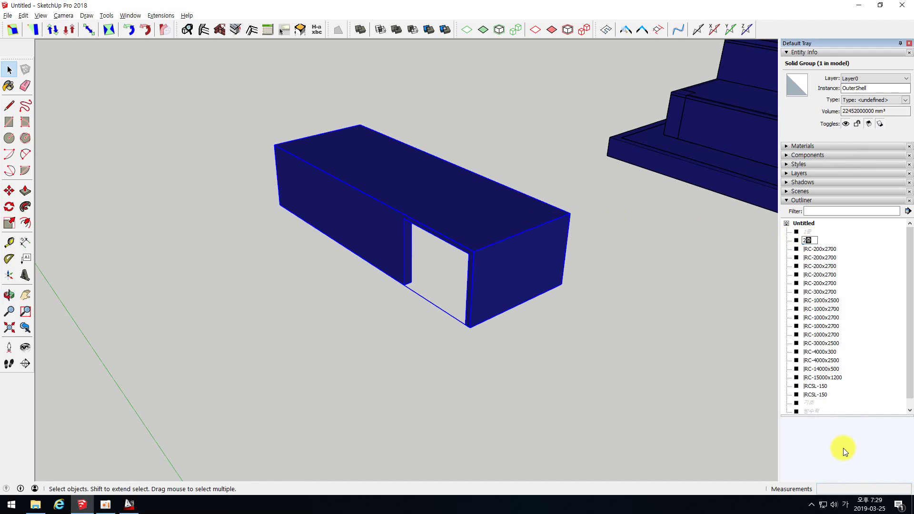
- Unhide the 방수턱 parapet, the 1층 solid and the 기초 base
{"action": "right_click", "coordinate": [813, 411]}
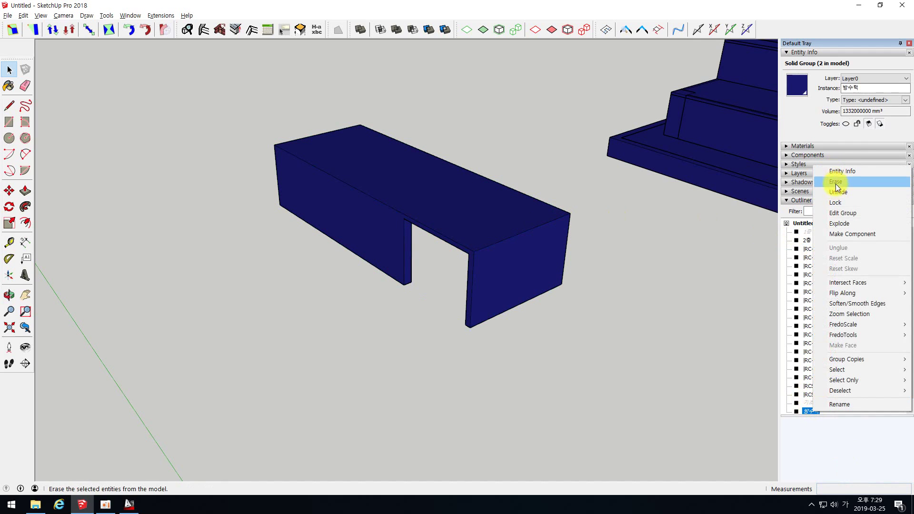
{"action": "left_click", "coordinate": [837, 191]}
{"action": "middle_click_drag", "start_coordinate": [597, 216], "coordinate": [624, 211]}
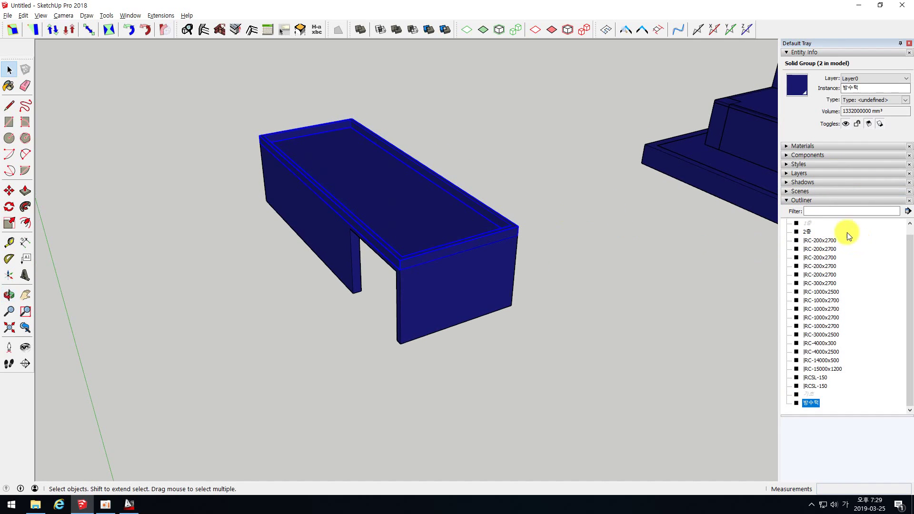
{"action": "scroll", "coordinate": [847, 232], "scroll_direction": "up", "scroll_amount": 1}
{"action": "left_click", "coordinate": [807, 232]}
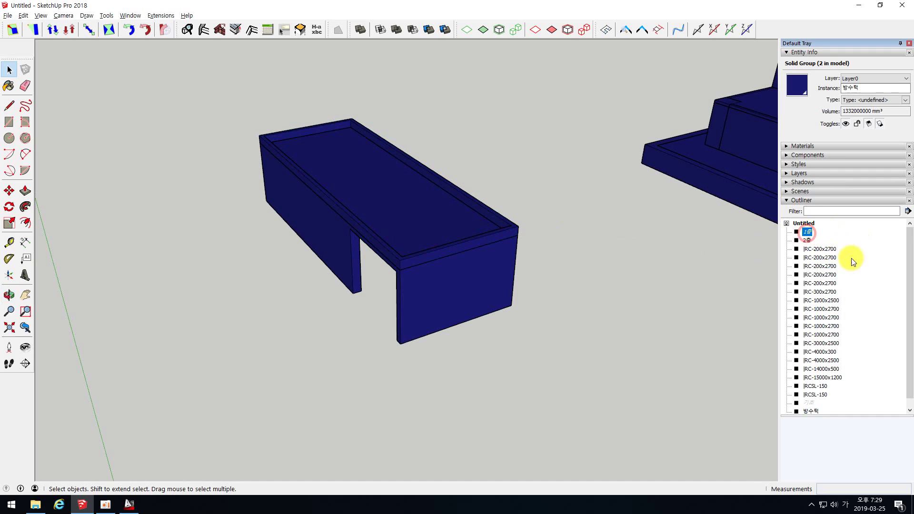
{"action": "left_click", "coordinate": [811, 403], "text": "ctrl"}
{"action": "right_click", "coordinate": [811, 403]}
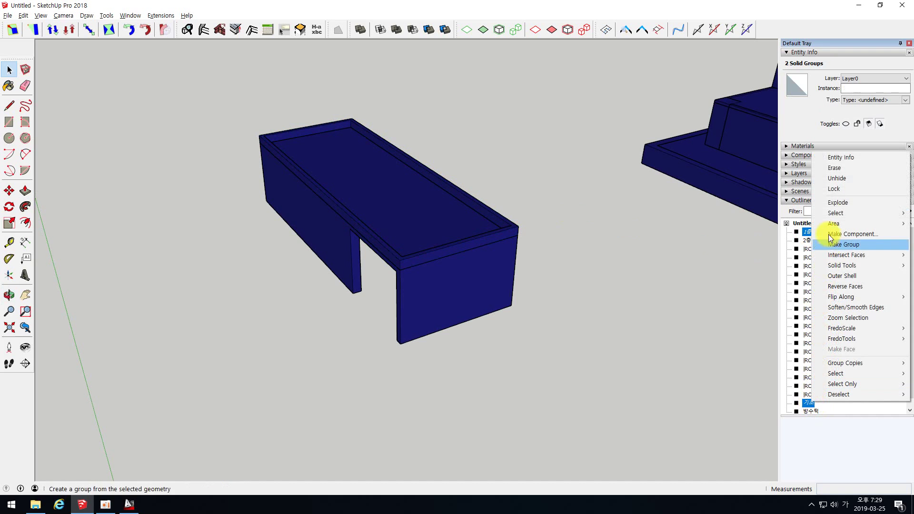
{"action": "left_click", "coordinate": [836, 179]}
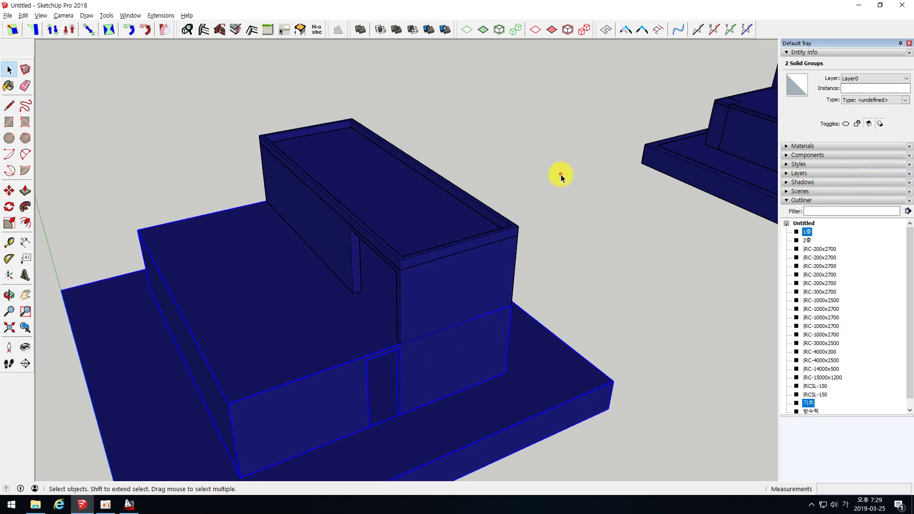
- Check the volumes of the 기초 base, 1층, 2층 and 방수턱 solids one by one
{"action": "scroll", "coordinate": [561, 174], "scroll_direction": "down", "scroll_amount": 4}
{"action": "middle_click_drag", "start_coordinate": [428, 138], "coordinate": [466, 229]}
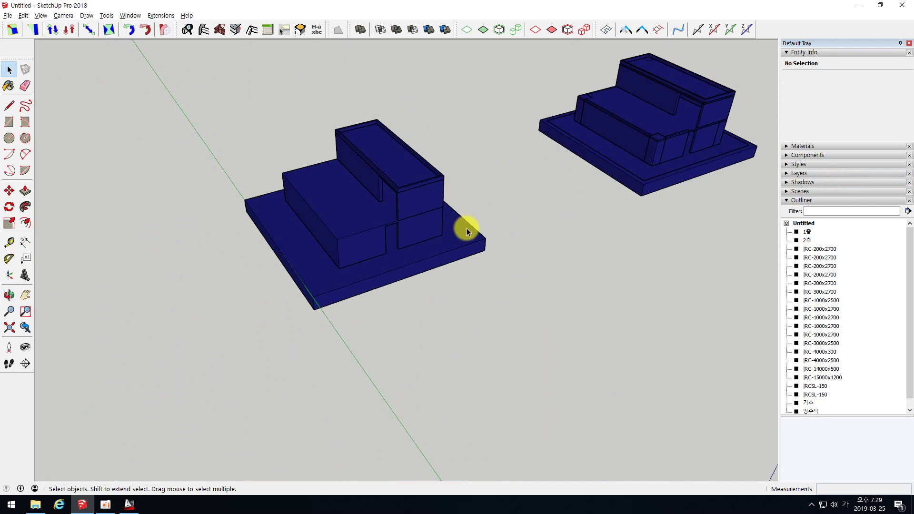
{"action": "scroll", "coordinate": [382, 222], "scroll_direction": "up", "scroll_amount": 3}
{"action": "left_click_drag", "start_coordinate": [496, 363], "coordinate": [170, 76]}
{"action": "left_click", "coordinate": [390, 295]}
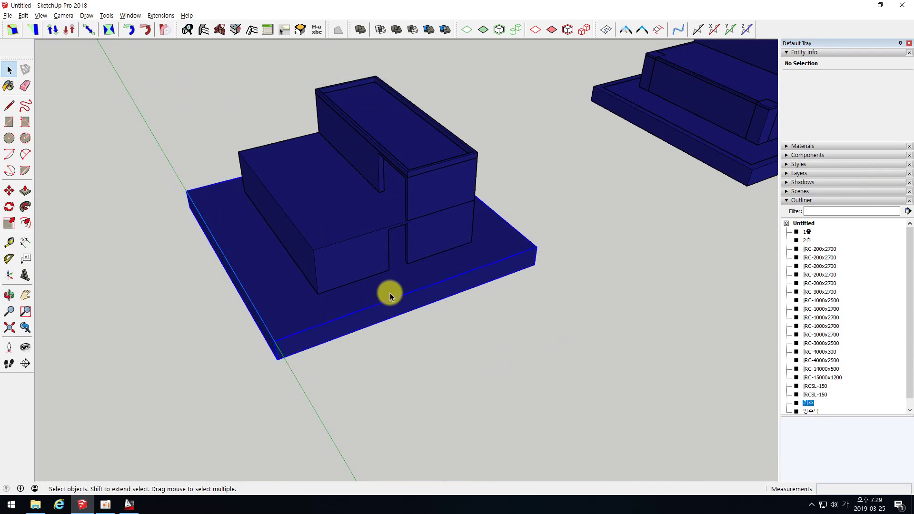
{"action": "left_click", "coordinate": [359, 270]}
{"action": "left_click", "coordinate": [427, 193]}
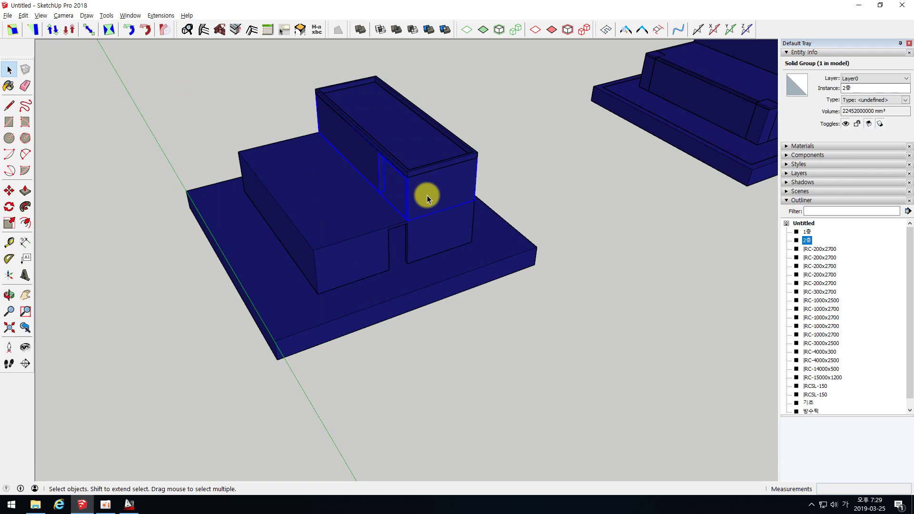
{"action": "left_click", "coordinate": [421, 170]}
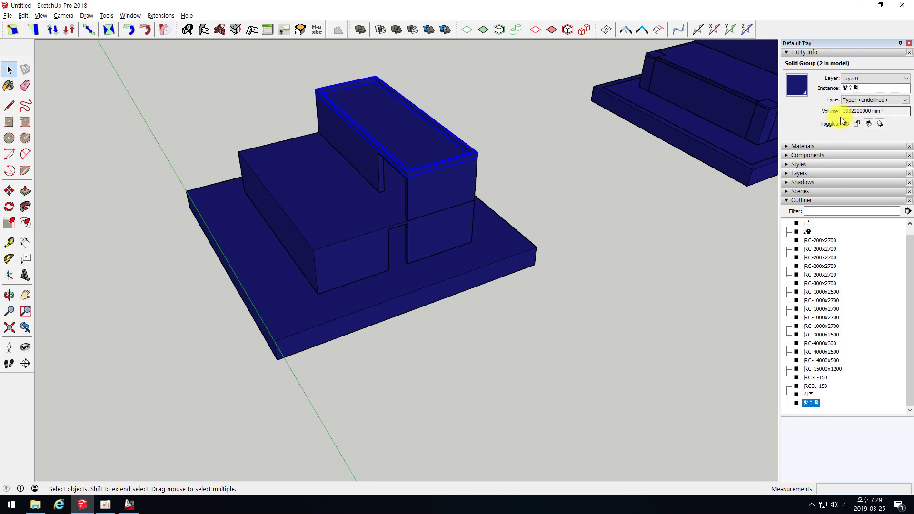
{"action": "left_click", "coordinate": [426, 283]}
{"action": "left_click", "coordinate": [426, 234]}
{"action": "left_click", "coordinate": [423, 204]}
{"action": "left_click", "coordinate": [408, 170]}
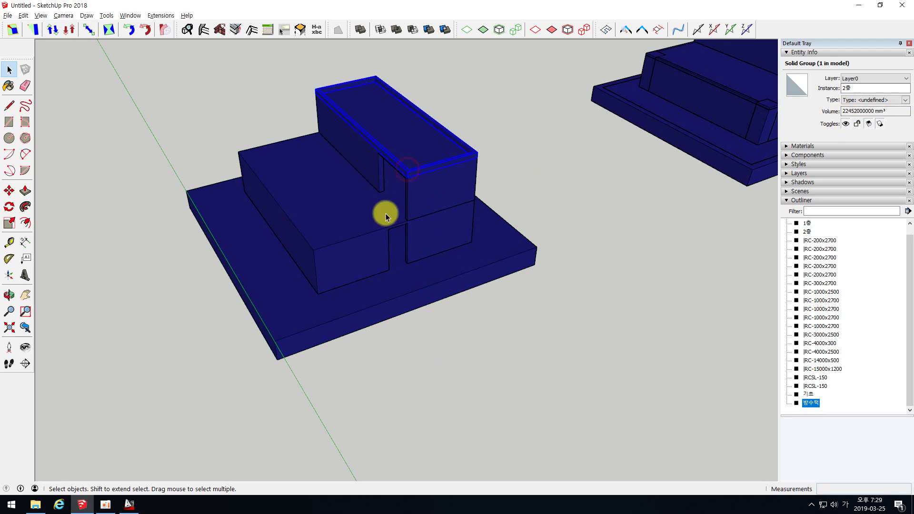
- Combine the base, both storeys and the parapet into one solid with Outer Shell and check its volume
{"action": "scroll", "coordinate": [426, 355], "scroll_direction": "down", "scroll_amount": 1}
{"action": "left_click_drag", "start_coordinate": [441, 364], "coordinate": [148, 96]}
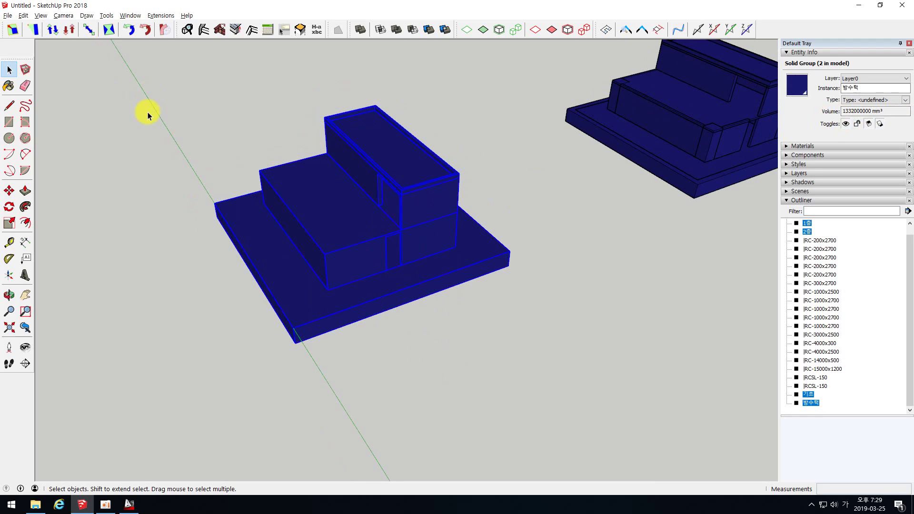
{"action": "left_click", "coordinate": [359, 30]}
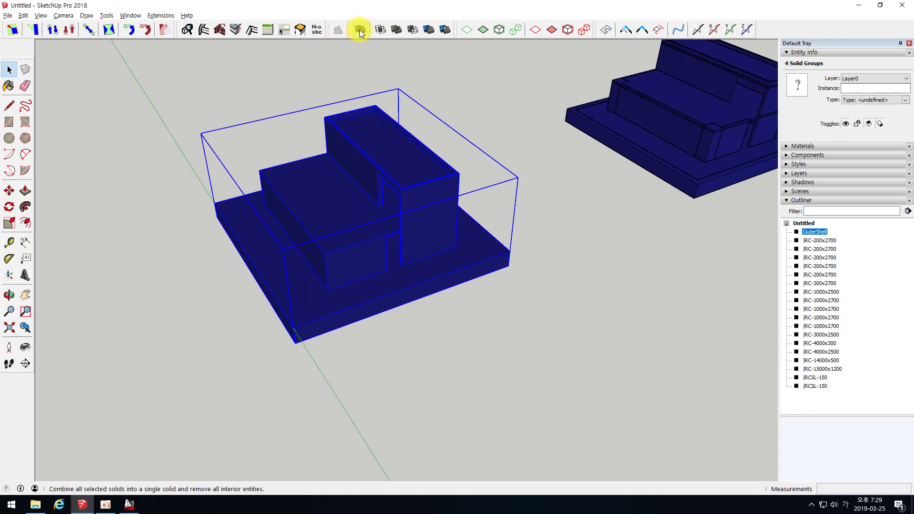
{"action": "left_click", "coordinate": [526, 336]}
{"action": "left_click", "coordinate": [432, 213]}
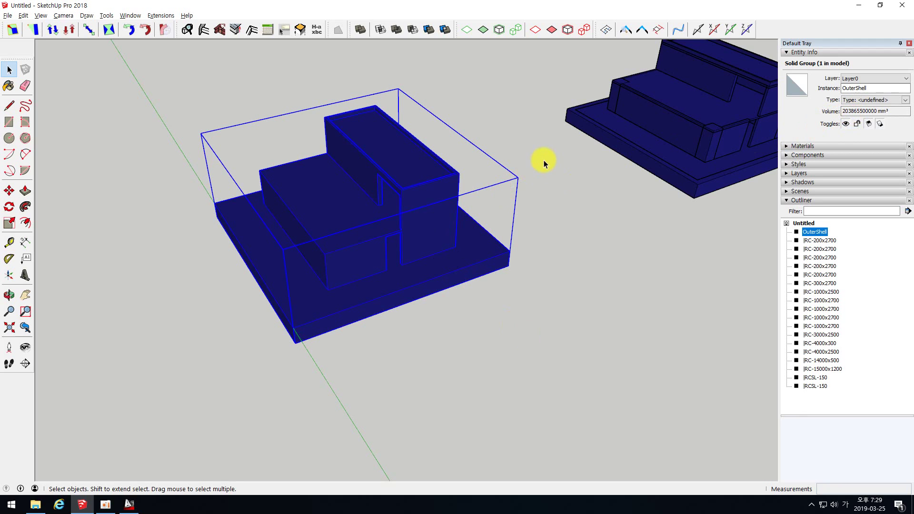
- Examine the fully combined building from other angles and undo the Outer Shell merge
{"action": "left_click", "coordinate": [566, 200]}
{"action": "key", "text": "o"}
{"action": "mouse_move", "coordinate": [573, 218]}
{"action": "left_mouse_down"}
{"action": "mouse_move", "coordinate": [250, 170]}
{"action": "mouse_move", "coordinate": [526, 193]}
{"action": "mouse_move", "coordinate": [559, 213]}
{"action": "left_mouse_up"}
{"action": "key", "text": "space"}
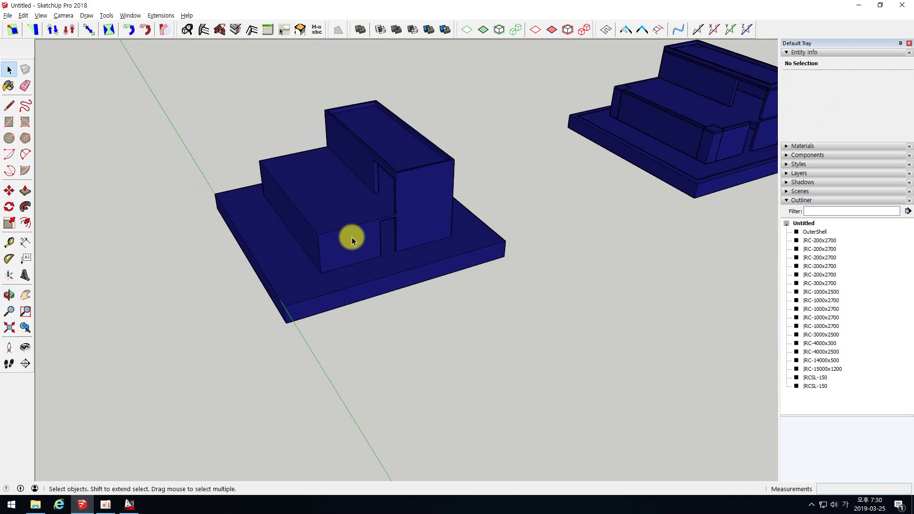
{"action": "key", "text": "o"}
{"action": "mouse_move", "coordinate": [362, 228]}
{"action": "left_mouse_down"}
{"action": "mouse_move", "coordinate": [367, 240]}
{"action": "mouse_move", "coordinate": [444, 161]}
{"action": "mouse_move", "coordinate": [352, 233]}
{"action": "left_mouse_up"}
{"action": "key", "text": "space"}
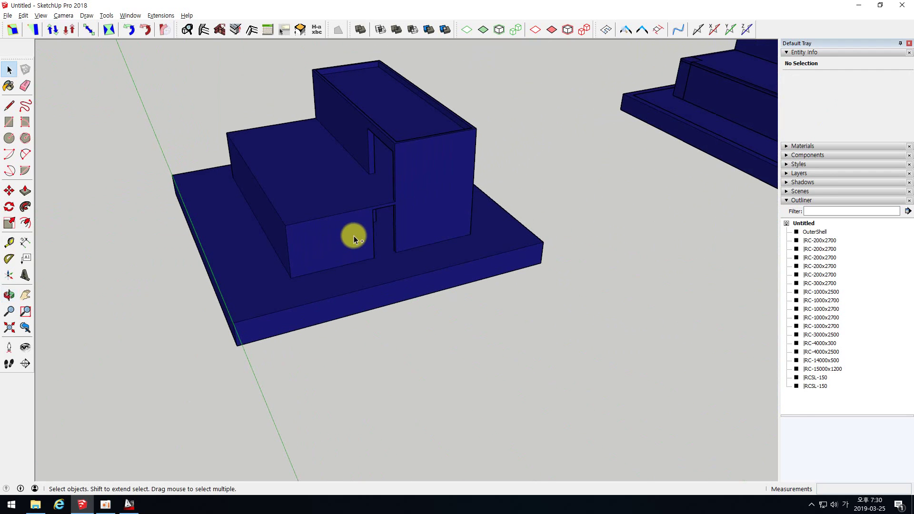
{"action": "key", "text": "ctrl+z"}
- Examine the separate storey, base and parapet solids and compare them with the unmerged building beside them
{"action": "middle_click_drag", "start_coordinate": [359, 204], "coordinate": [364, 301]}
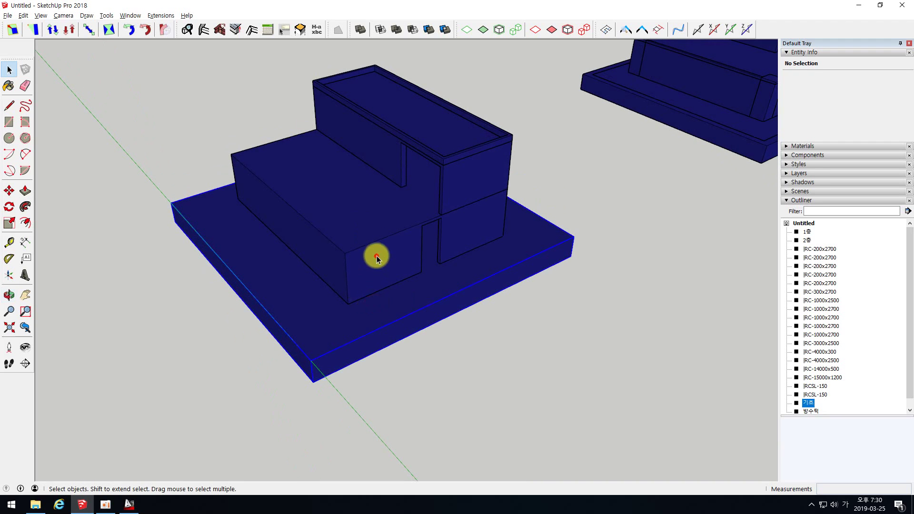
{"action": "left_click", "coordinate": [454, 162]}
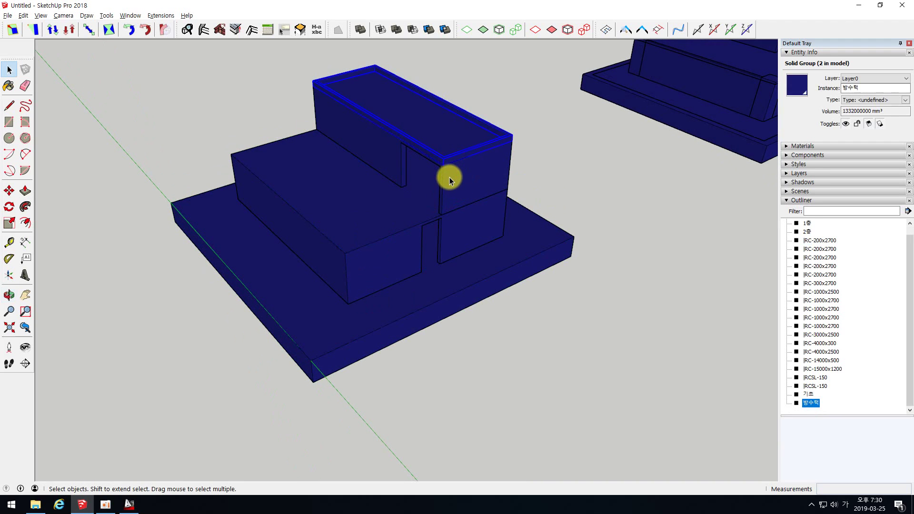
{"action": "middle_click_drag", "start_coordinate": [530, 195], "coordinate": [444, 190]}
{"action": "scroll", "coordinate": [270, 220], "scroll_direction": "down", "scroll_amount": 5}
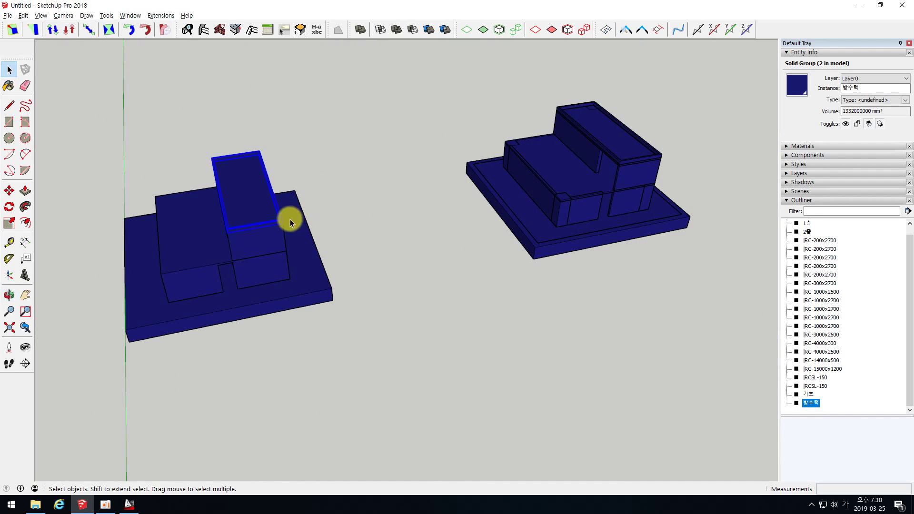
{"action": "scroll", "coordinate": [290, 219], "scroll_direction": "down", "scroll_amount": 4}
{"action": "middle_click_drag", "start_coordinate": [242, 210], "coordinate": [334, 238]}
{"action": "scroll", "coordinate": [333, 238], "scroll_direction": "up", "scroll_amount": 2}
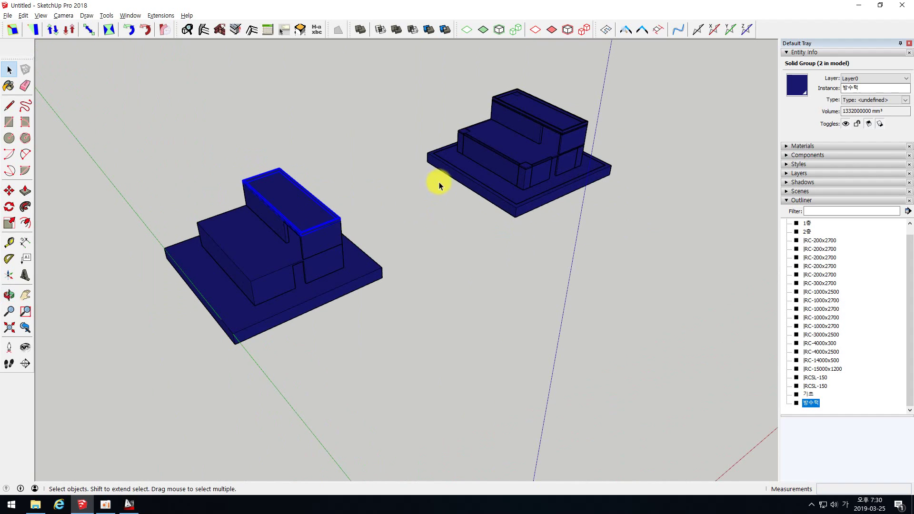
{"action": "scroll", "coordinate": [437, 183], "scroll_direction": "down", "scroll_amount": 3}
{"action": "scroll", "coordinate": [323, 219], "scroll_direction": "up", "scroll_amount": 5}
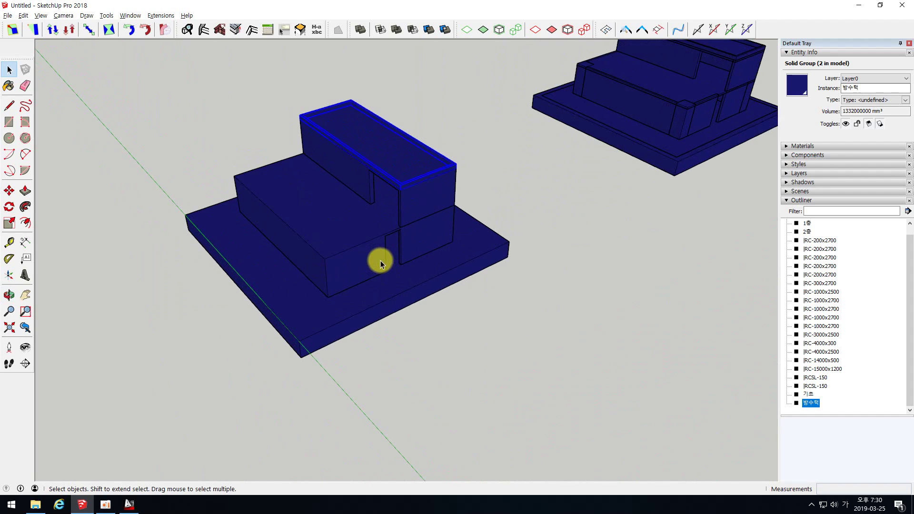
{"action": "scroll", "coordinate": [327, 257], "scroll_direction": "down", "scroll_amount": 2}
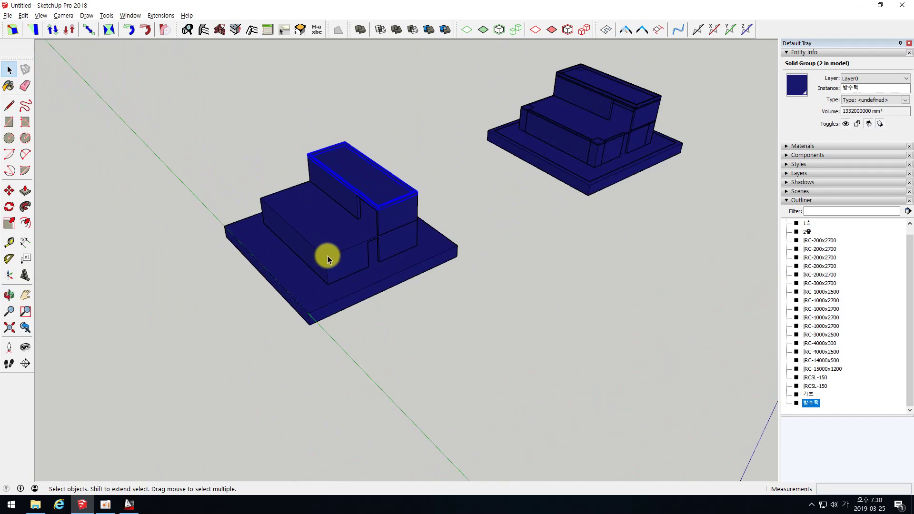
{"action": "middle_click_drag", "start_coordinate": [425, 237], "coordinate": [179, 227]}
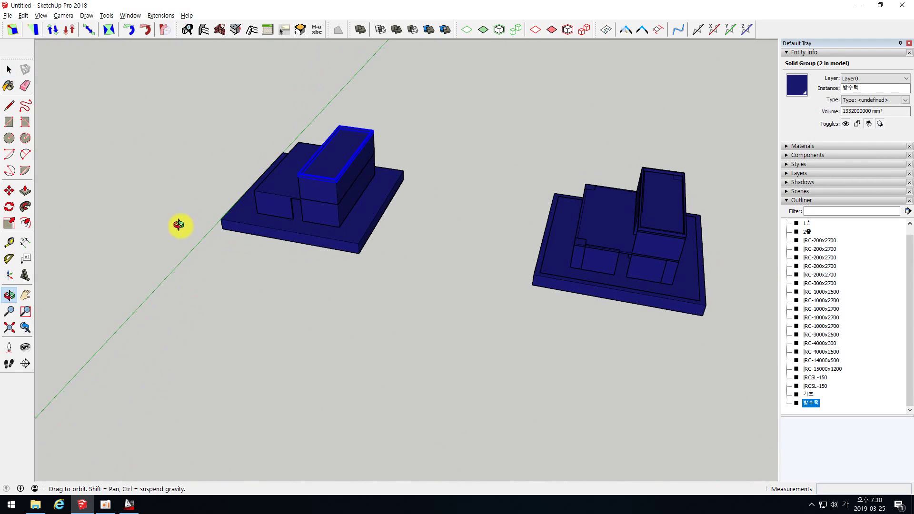
{"action": "scroll", "coordinate": [523, 153], "scroll_direction": "down", "scroll_amount": 2}
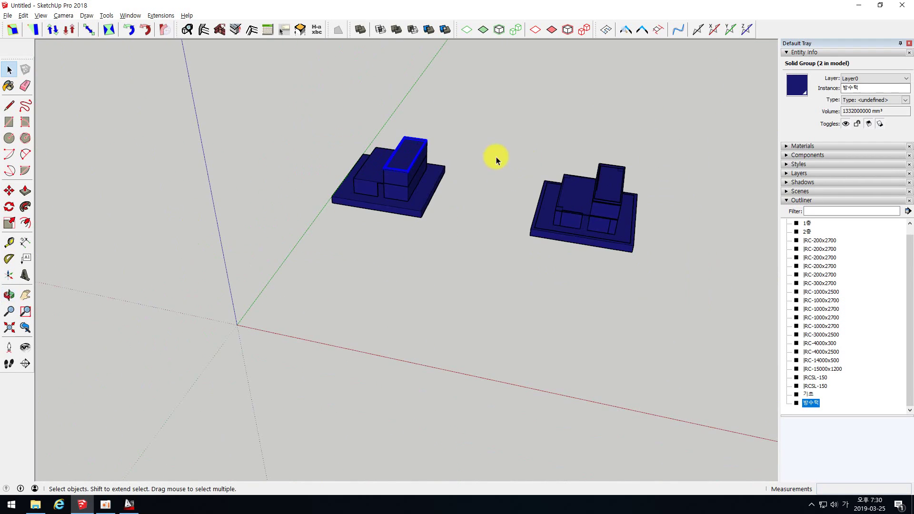
{"action": "left_click_drag", "start_coordinate": [484, 139], "coordinate": [667, 281]}
{"action": "left_click", "coordinate": [9, 190]}
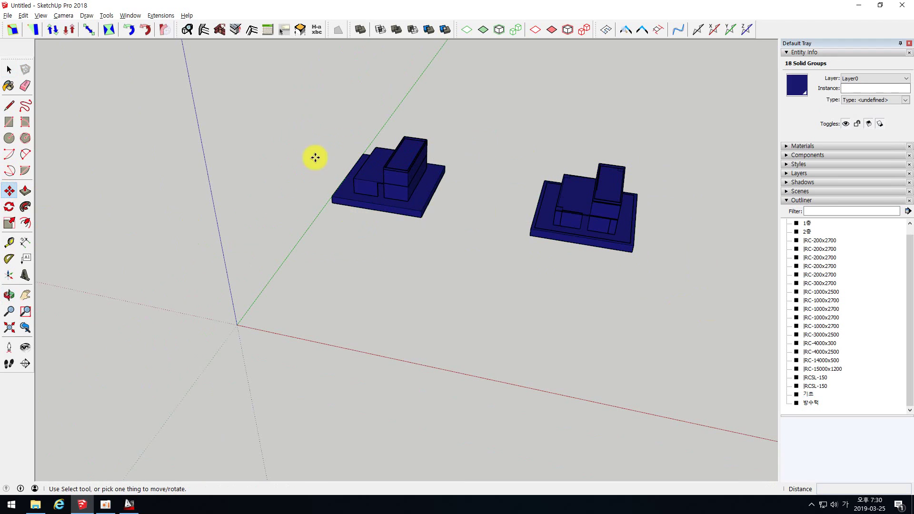
{"action": "scroll", "coordinate": [335, 149], "scroll_direction": "up", "scroll_amount": 3}
{"action": "scroll", "coordinate": [334, 149], "scroll_direction": "down", "scroll_amount": 3}
{"action": "key", "text": "space"}
- Copy the building made of the four merged solids about 30.7 m along the green axis towards the origin
{"action": "left_click_drag", "start_coordinate": [290, 131], "coordinate": [511, 292]}
{"action": "left_click", "coordinate": [10, 190]}
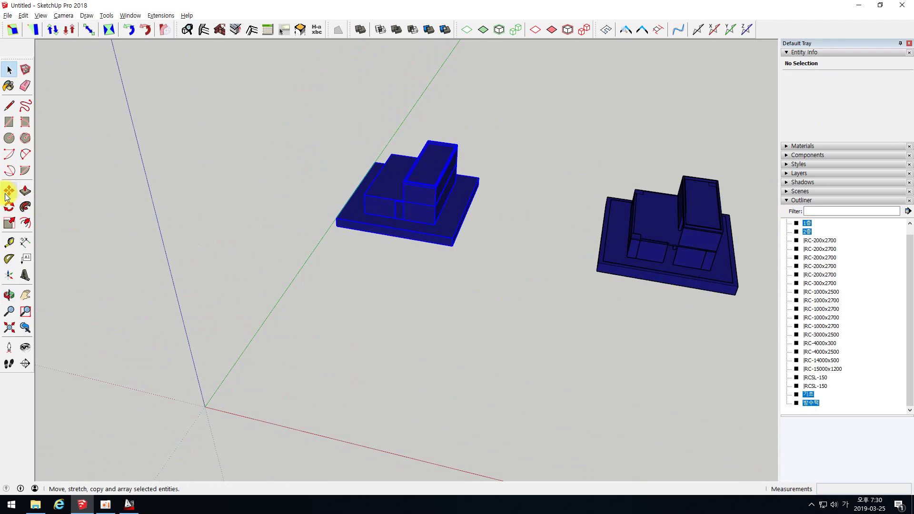
{"action": "left_click", "coordinate": [295, 220]}
{"action": "key", "text": "ctrl"}
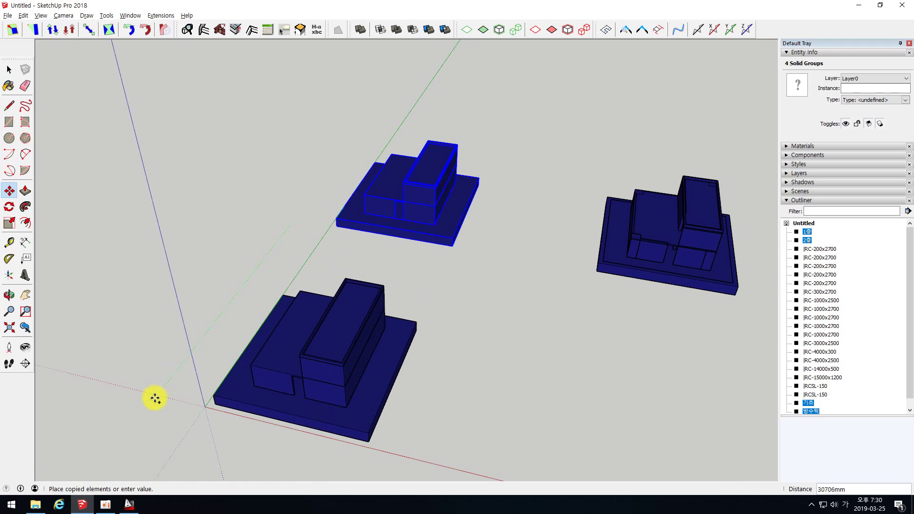
{"action": "left_click", "coordinate": [155, 399]}
- Hide the 1층, 2층 and 방수턱 solids of the copied building so only its base is shown
{"action": "scroll", "coordinate": [284, 257], "scroll_direction": "down", "scroll_amount": 3}
{"action": "scroll", "coordinate": [288, 253], "scroll_direction": "up", "scroll_amount": 3}
{"action": "middle_click_drag", "start_coordinate": [288, 253], "coordinate": [443, 253]}
{"action": "scroll", "coordinate": [391, 276], "scroll_direction": "up", "scroll_amount": 3}
{"action": "middle_click_drag", "start_coordinate": [391, 276], "coordinate": [535, 241]}
{"action": "left_click", "coordinate": [471, 245]}
{"action": "right_click", "coordinate": [473, 245]}
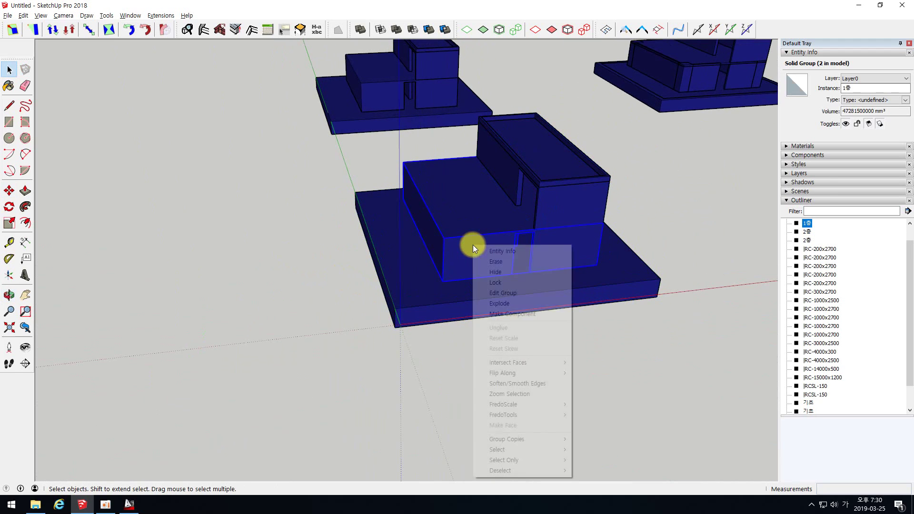
{"action": "key", "text": "h"}
{"action": "left_click", "coordinate": [555, 192]}
{"action": "key", "text": "h"}
{"action": "left_click", "coordinate": [555, 181]}
{"action": "key", "text": "h"}
{"action": "scroll", "coordinate": [367, 259], "scroll_direction": "down", "scroll_amount": 4}
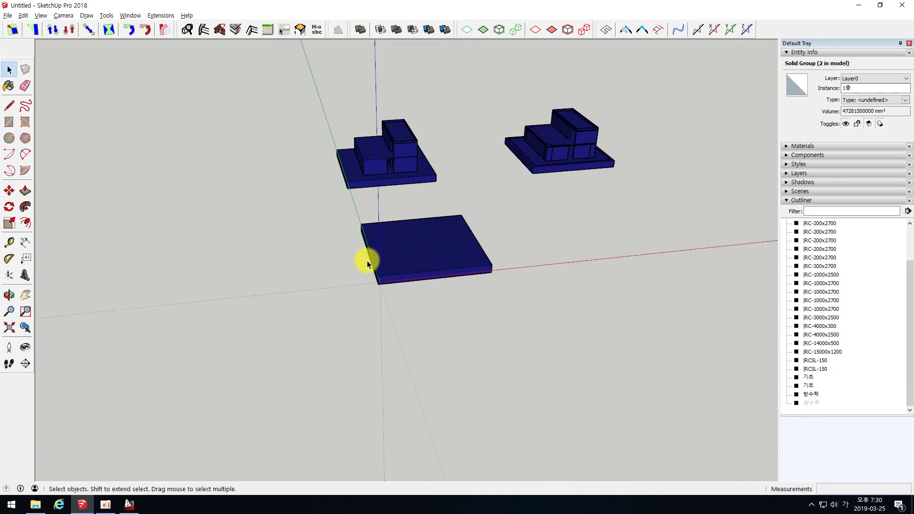
- Select the copied 기초 base near the origin and examine it from above
{"action": "middle_click_drag", "start_coordinate": [475, 187], "coordinate": [460, 192]}
{"action": "left_click_drag", "start_coordinate": [460, 192], "coordinate": [306, 94]}
{"action": "left_click_drag", "start_coordinate": [642, 196], "coordinate": [278, 78]}
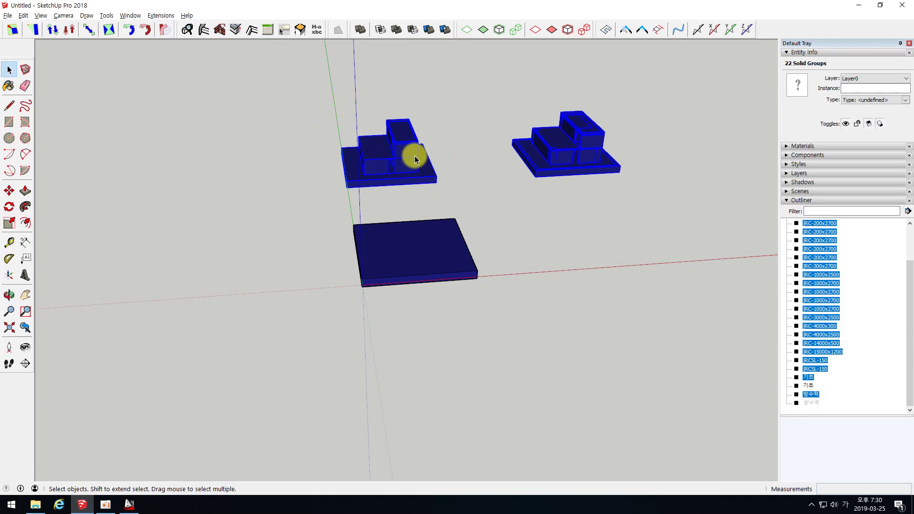
{"action": "left_click", "coordinate": [381, 253]}
{"action": "scroll", "coordinate": [377, 253], "scroll_direction": "up", "scroll_amount": 3}
{"action": "middle_click_drag", "start_coordinate": [459, 239], "coordinate": [513, 238]}
{"action": "scroll", "coordinate": [479, 287], "scroll_direction": "down", "scroll_amount": 3}
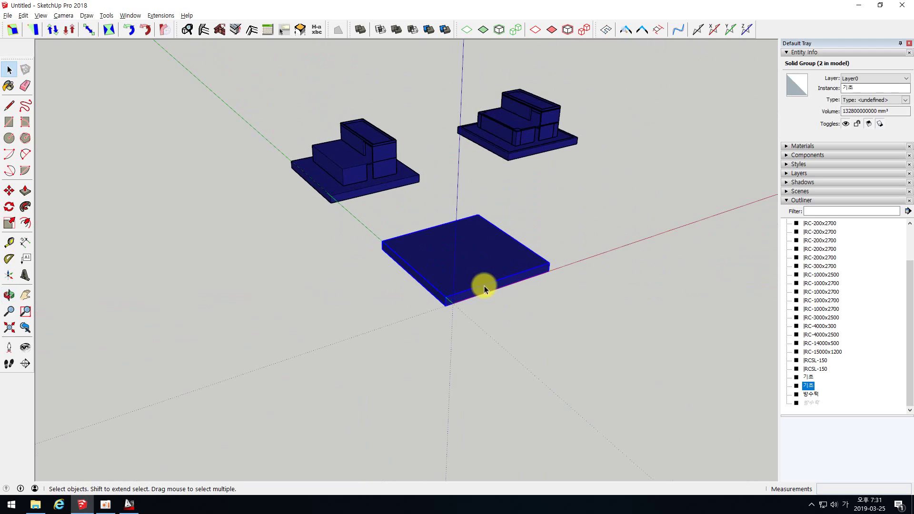
{"action": "scroll", "coordinate": [476, 265], "scroll_direction": "up", "scroll_amount": 5}
{"action": "scroll", "coordinate": [448, 256], "scroll_direction": "down", "scroll_amount": 4}
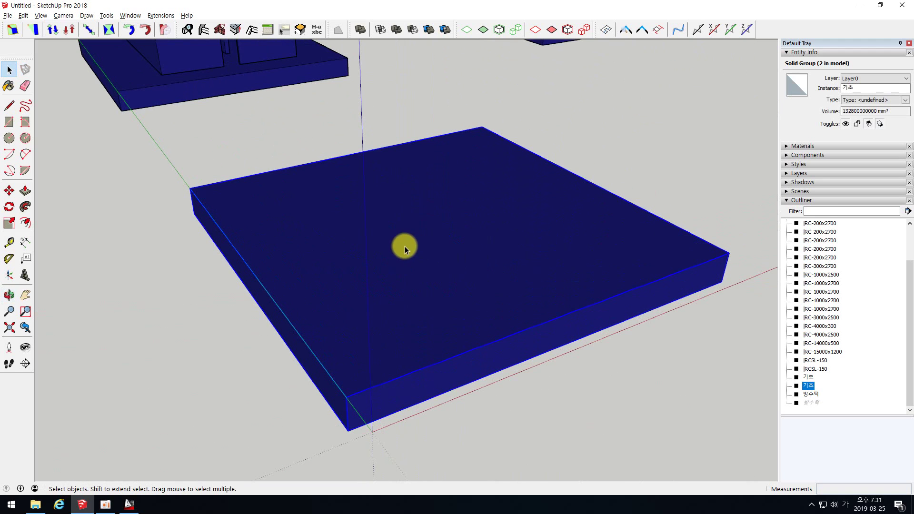
{"action": "middle_click_drag", "start_coordinate": [433, 255], "coordinate": [370, 310]}
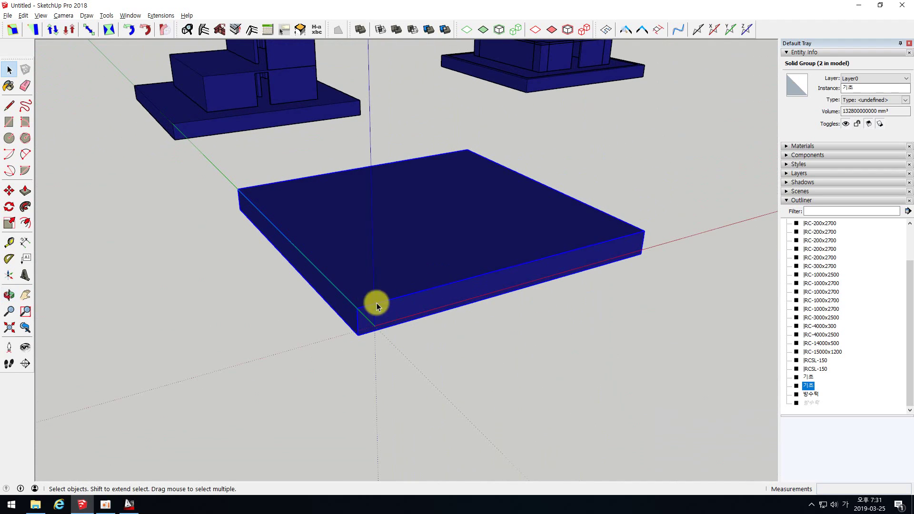
- Examine the undersides of the copied base and the two buildings' bases
{"action": "middle_click_drag", "start_coordinate": [381, 248], "coordinate": [321, 96]}
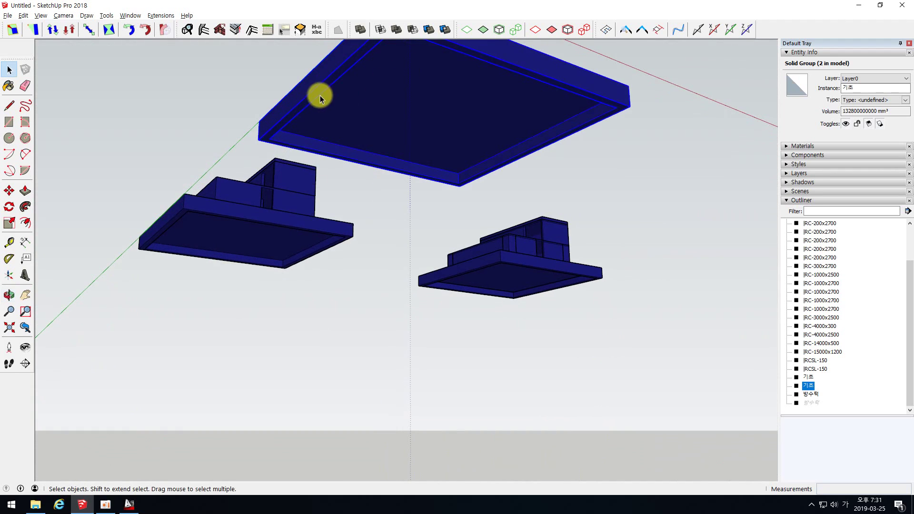
{"action": "middle_click_drag", "start_coordinate": [353, 135], "coordinate": [352, 289]}
{"action": "scroll", "coordinate": [204, 194], "scroll_direction": "up", "scroll_amount": 2}
{"action": "middle_click_drag", "start_coordinate": [204, 193], "coordinate": [215, 133]}
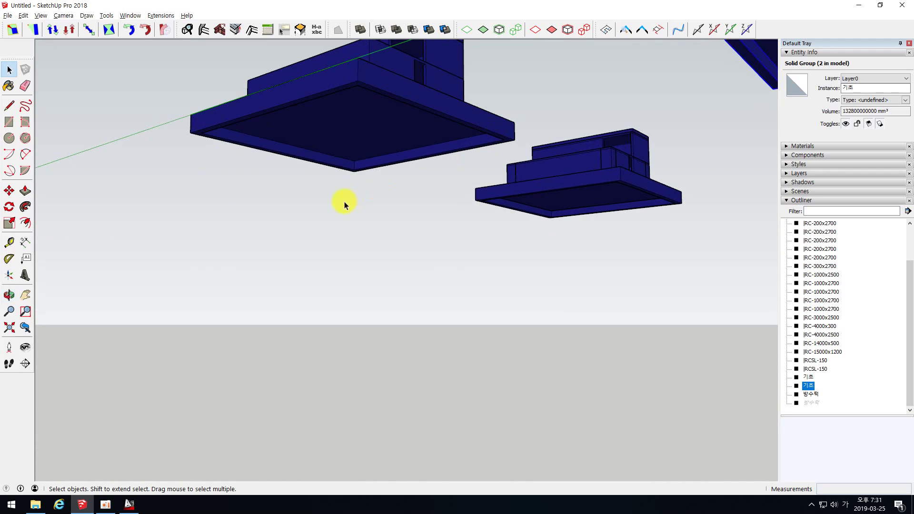
{"action": "middle_click_drag", "start_coordinate": [356, 94], "coordinate": [319, 316]}
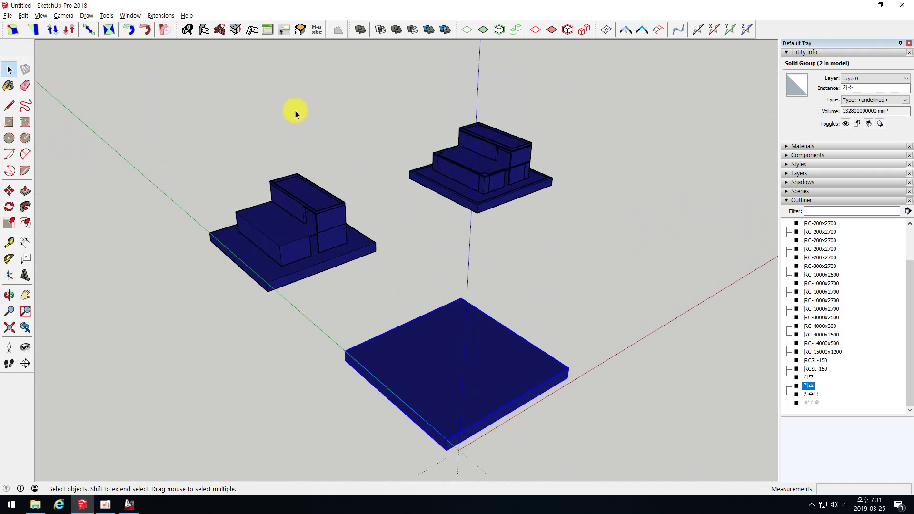
- Delete the copied 기초 base and undo the deletion
{"action": "scroll", "coordinate": [295, 110], "scroll_direction": "down", "scroll_amount": 2}
{"action": "scroll", "coordinate": [396, 346], "scroll_direction": "up", "scroll_amount": 2}
{"action": "scroll", "coordinate": [413, 329], "scroll_direction": "up", "scroll_amount": 2}
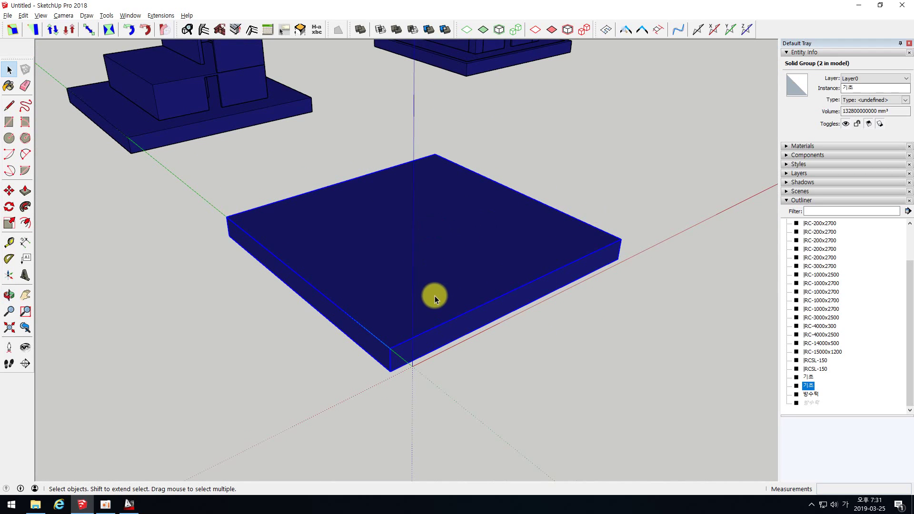
{"action": "middle_click_drag", "start_coordinate": [429, 286], "coordinate": [312, 244]}
{"action": "middle_click_drag", "start_coordinate": [381, 207], "coordinate": [363, 261]}
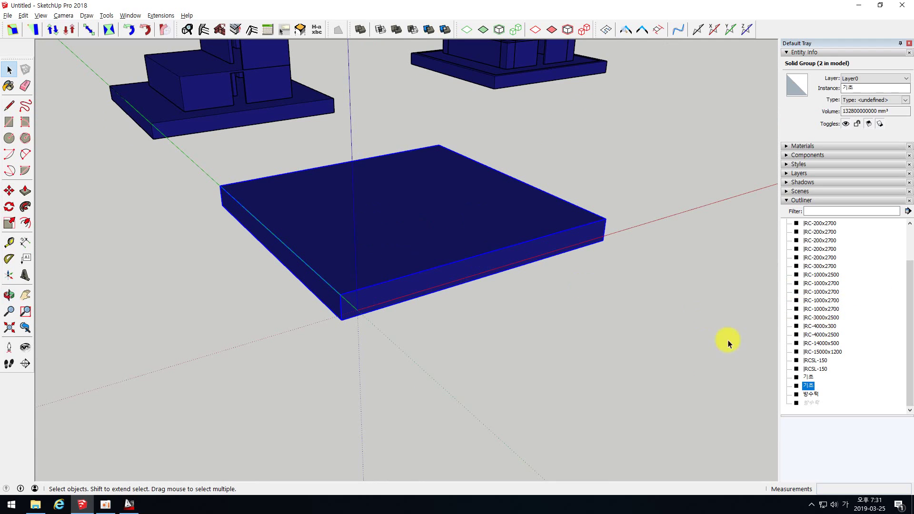
{"action": "middle_click_drag", "start_coordinate": [425, 228], "coordinate": [403, 239]}
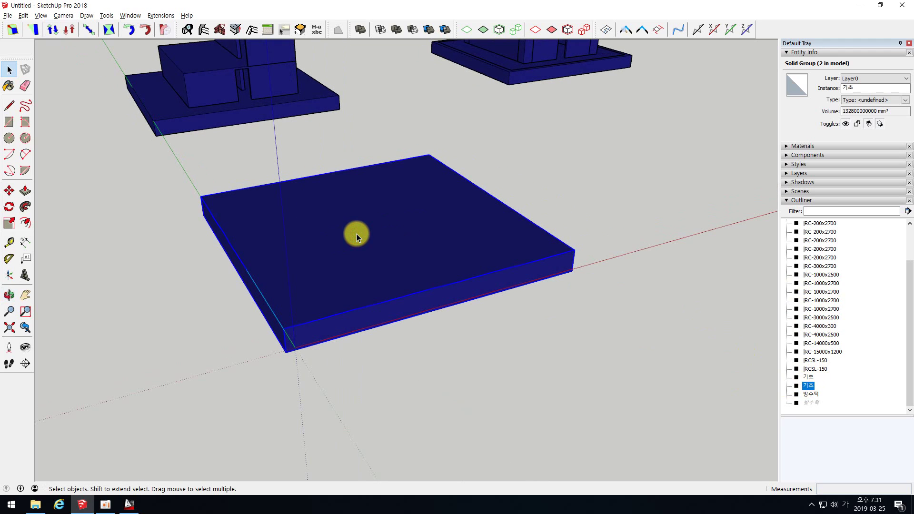
{"action": "key", "text": "Delete"}
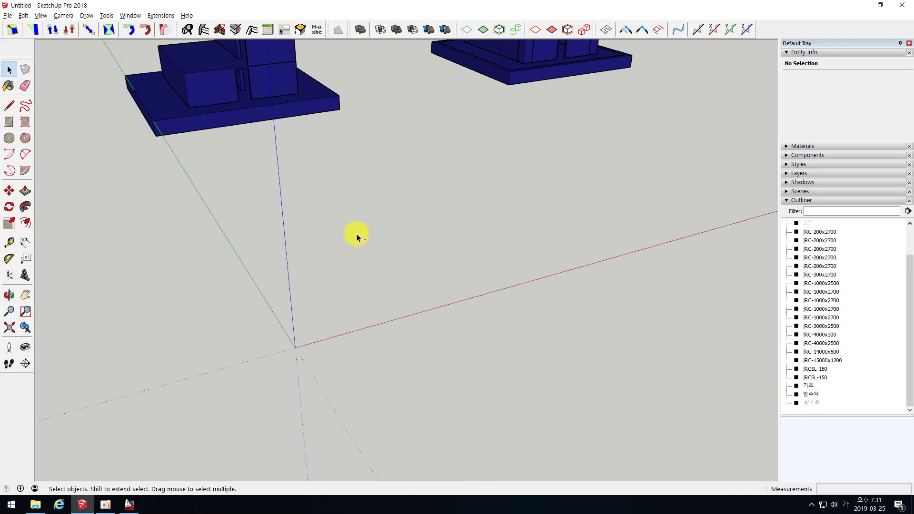
{"action": "key", "text": "ctrl+z"}
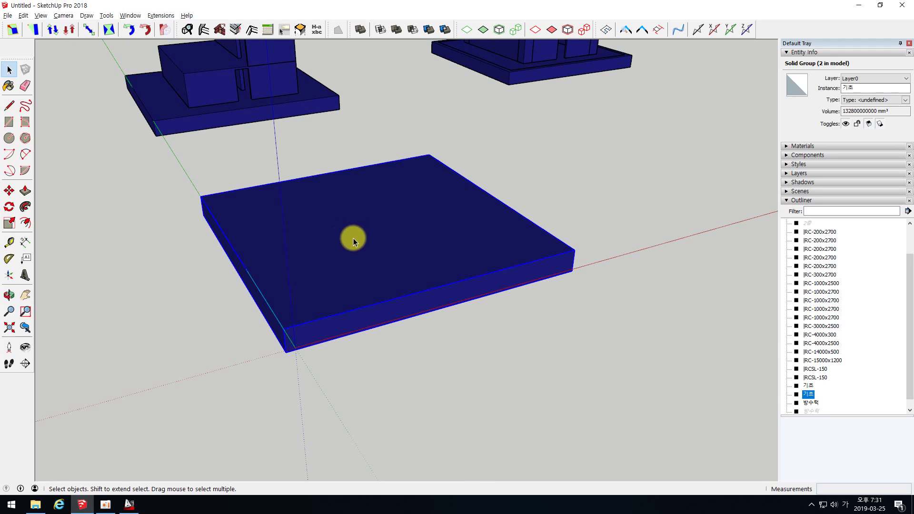
- Open the copied 기초 base for editing, inspect its top and long side faces, and close it
{"action": "double_click", "coordinate": [358, 242]}
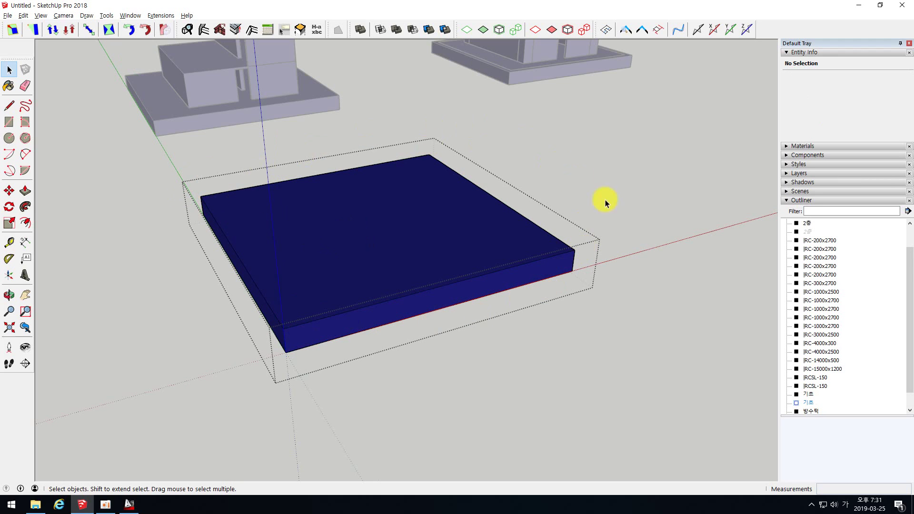
{"action": "scroll", "coordinate": [316, 227], "scroll_direction": "up", "scroll_amount": 4}
{"action": "left_click", "coordinate": [335, 256]}
{"action": "scroll", "coordinate": [299, 189], "scroll_direction": "down", "scroll_amount": 5}
{"action": "scroll", "coordinate": [406, 327], "scroll_direction": "up", "scroll_amount": 3}
{"action": "left_click", "coordinate": [408, 328]}
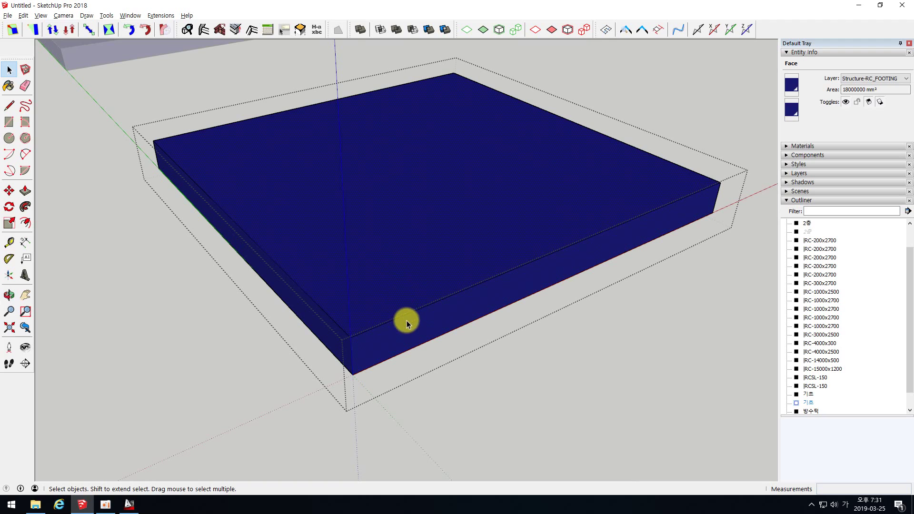
{"action": "scroll", "coordinate": [392, 203], "scroll_direction": "down", "scroll_amount": 5}
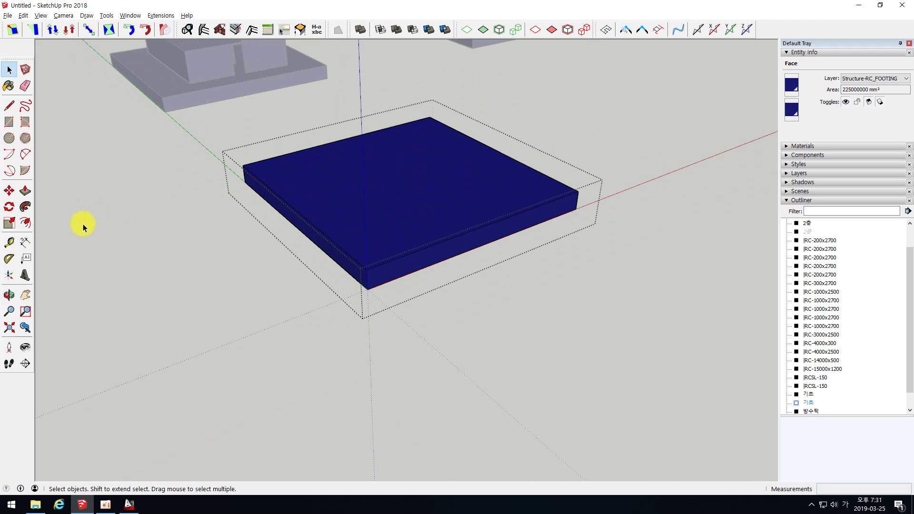
{"action": "scroll", "coordinate": [219, 230], "scroll_direction": "down", "scroll_amount": 2}
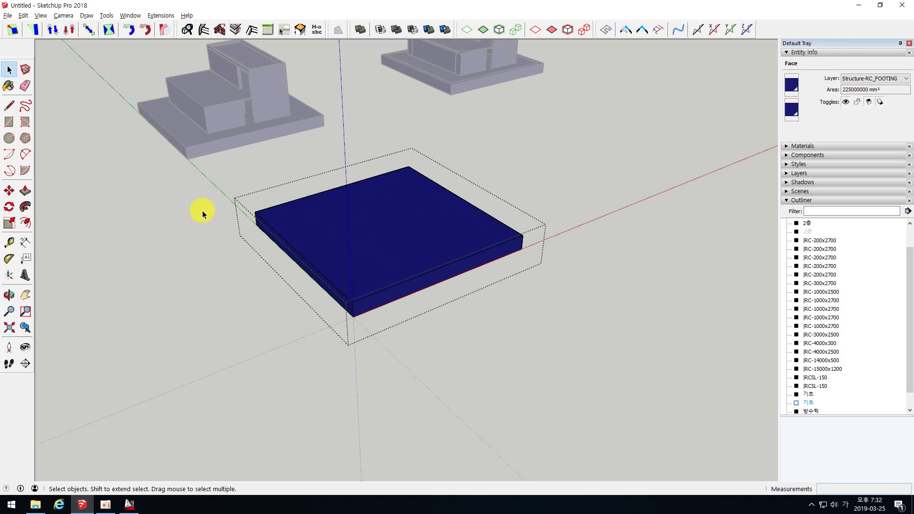
{"action": "left_click", "coordinate": [101, 182]}
{"action": "scroll", "coordinate": [332, 218], "scroll_direction": "up", "scroll_amount": 2}
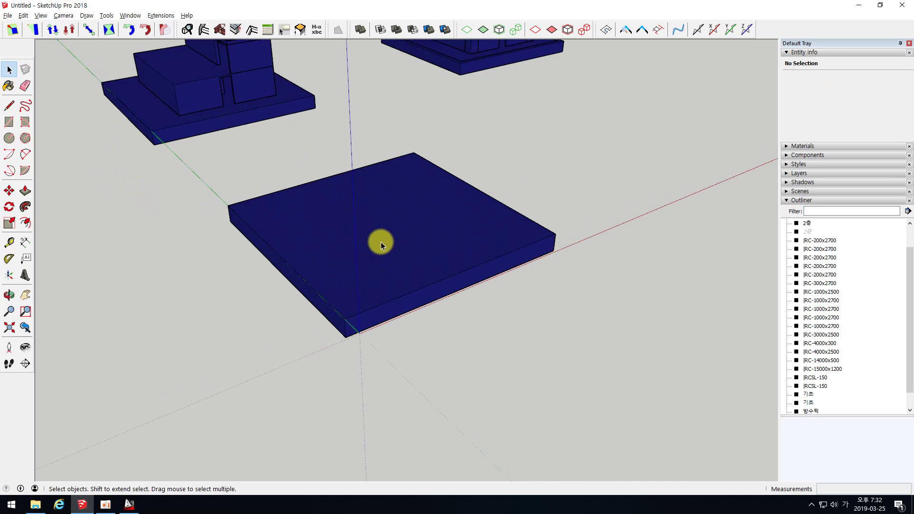
- Open the copied 기초 base near the origin for editing again
{"action": "scroll", "coordinate": [353, 228], "scroll_direction": "up", "scroll_amount": 2}
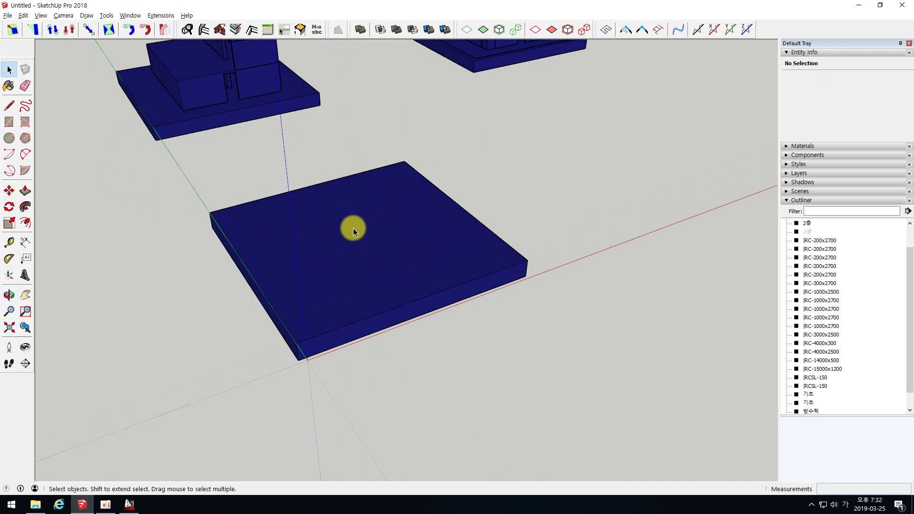
{"action": "left_click", "coordinate": [341, 251]}
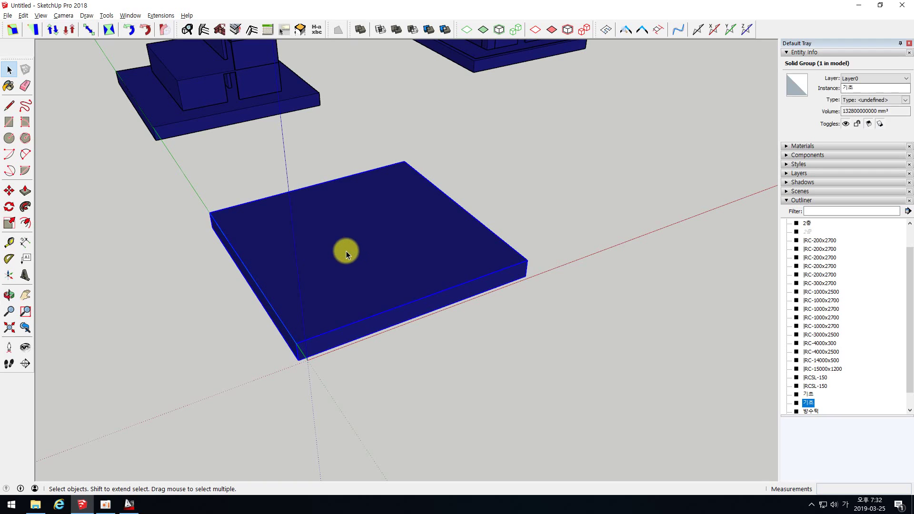
{"action": "double_click", "coordinate": [346, 250]}
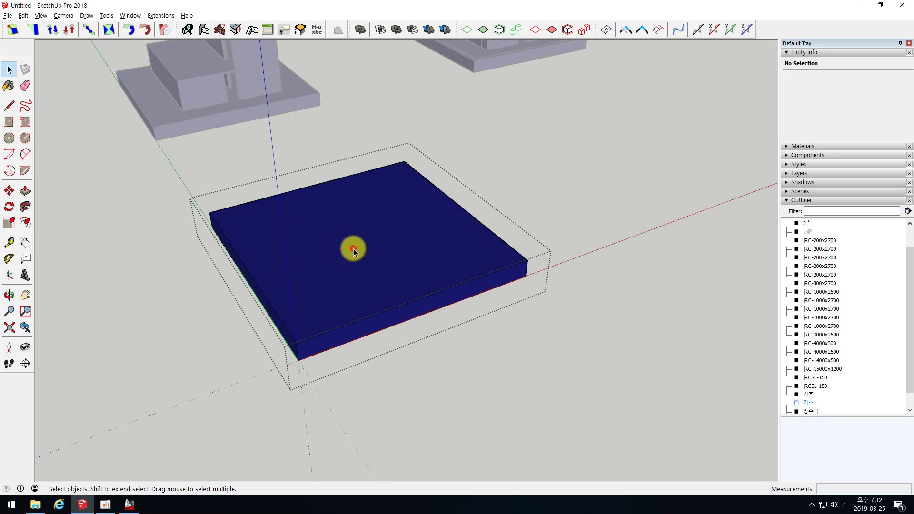
- Delete the top face of the copied base and undo the deletion
{"action": "left_click", "coordinate": [353, 248]}
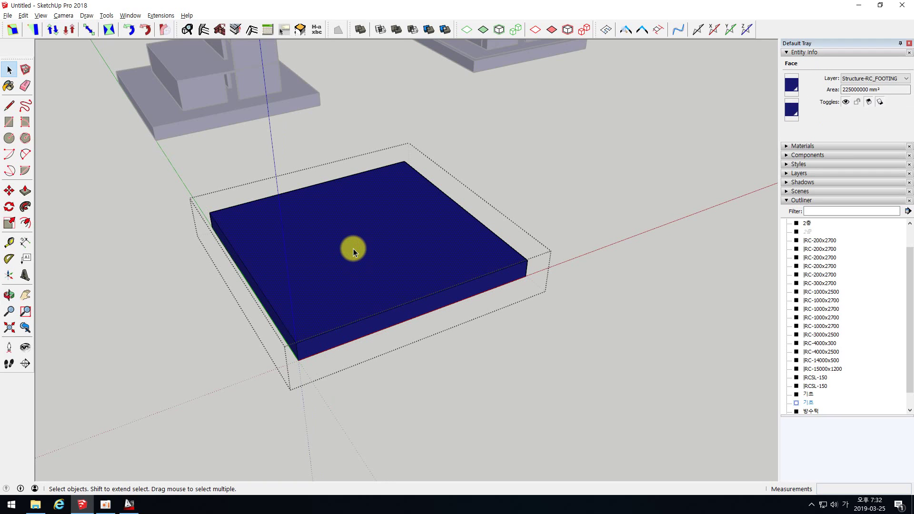
{"action": "key", "text": "Delete"}
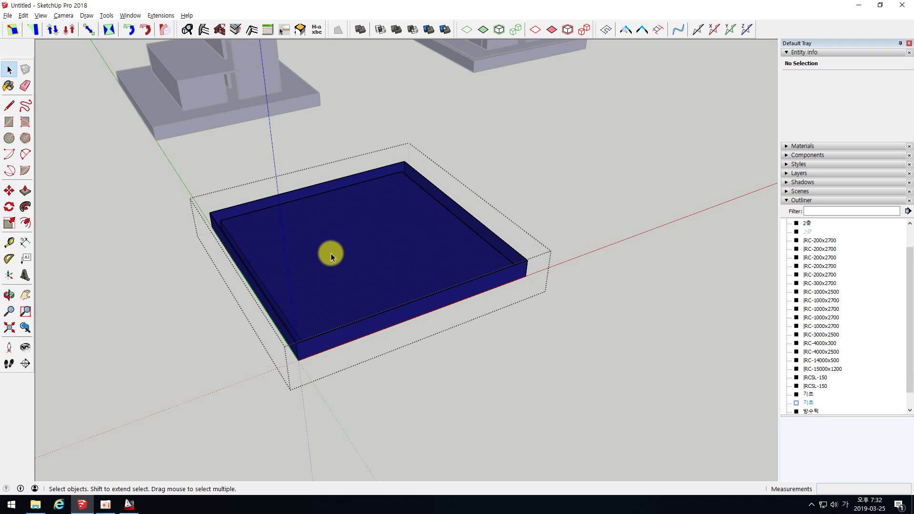
{"action": "key", "text": "ctrl+z"}
- Select all faces of the copied base that share the long side face's material
{"action": "middle_click_drag", "start_coordinate": [326, 184], "coordinate": [301, 259]}
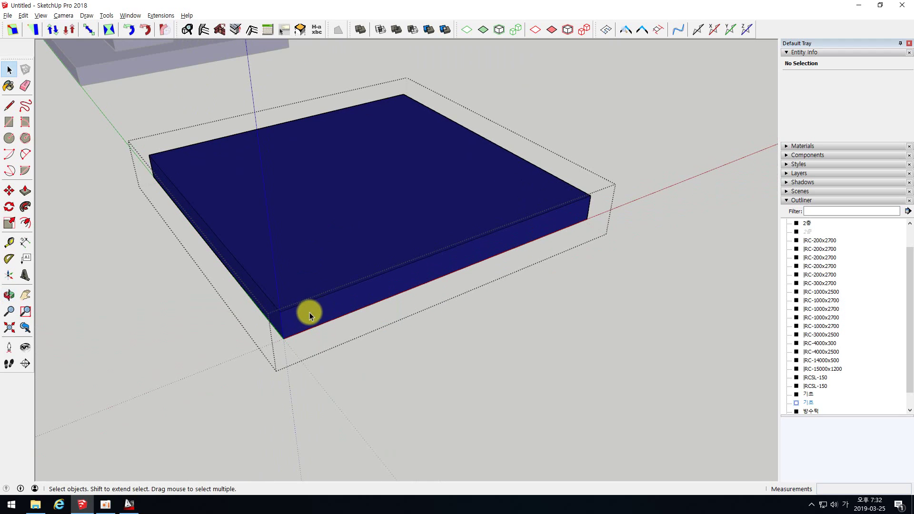
{"action": "left_click", "coordinate": [333, 305]}
{"action": "scroll", "coordinate": [307, 316], "scroll_direction": "up", "scroll_amount": 2}
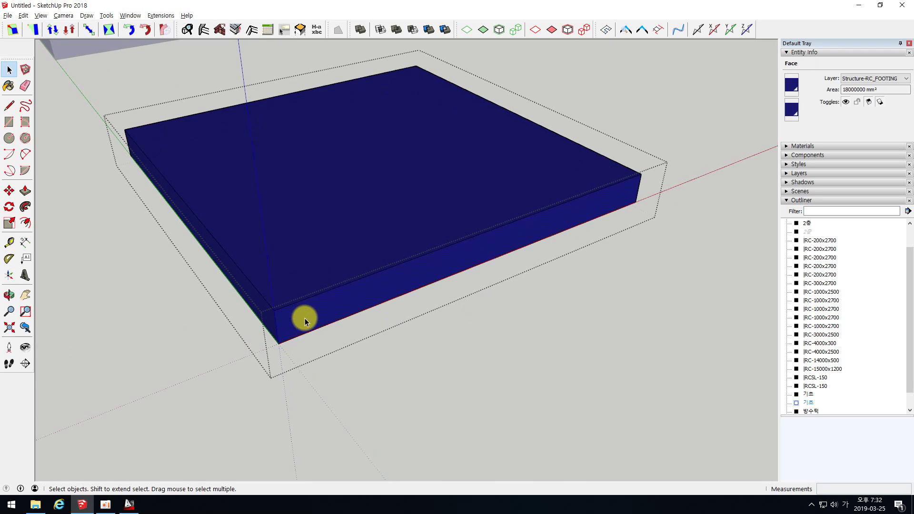
{"action": "right_click", "coordinate": [318, 311]}
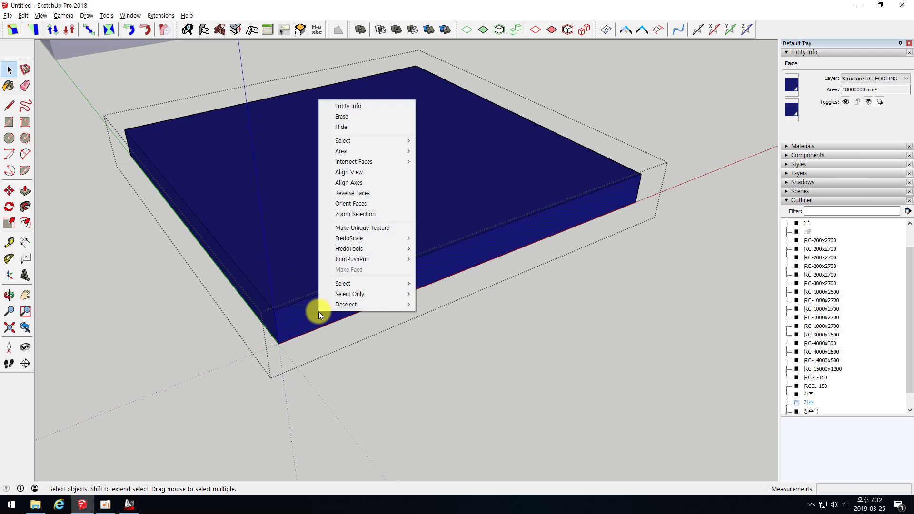
{"action": "mouse_move", "coordinate": [387, 139]}
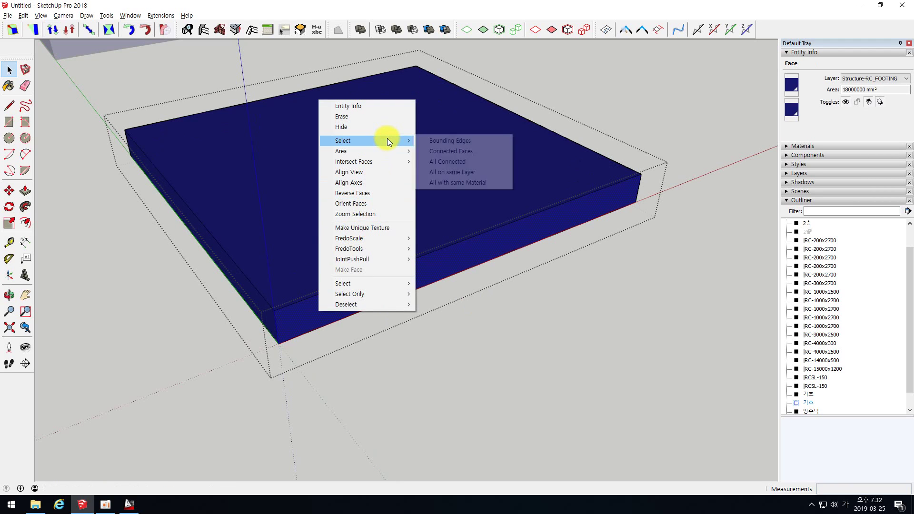
{"action": "left_click", "coordinate": [450, 184]}
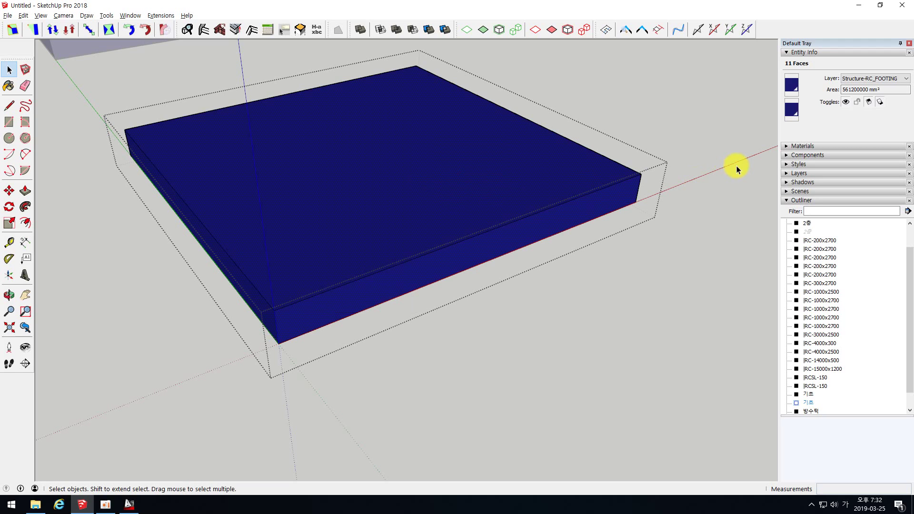
- Paint the selected faces with the red Stacy_Shoe material from the In Model collection and clear the selection
{"action": "left_click", "coordinate": [786, 147]}
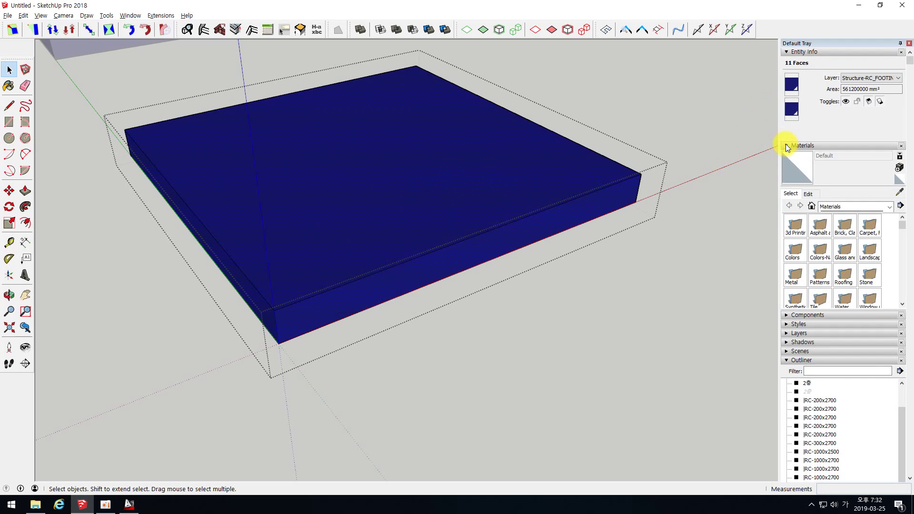
{"action": "left_click", "coordinate": [812, 207]}
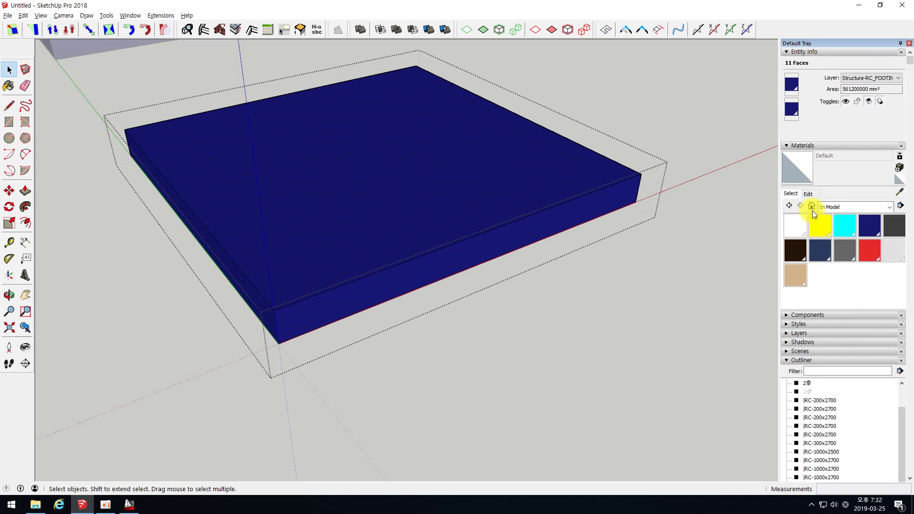
{"action": "left_click", "coordinate": [867, 249]}
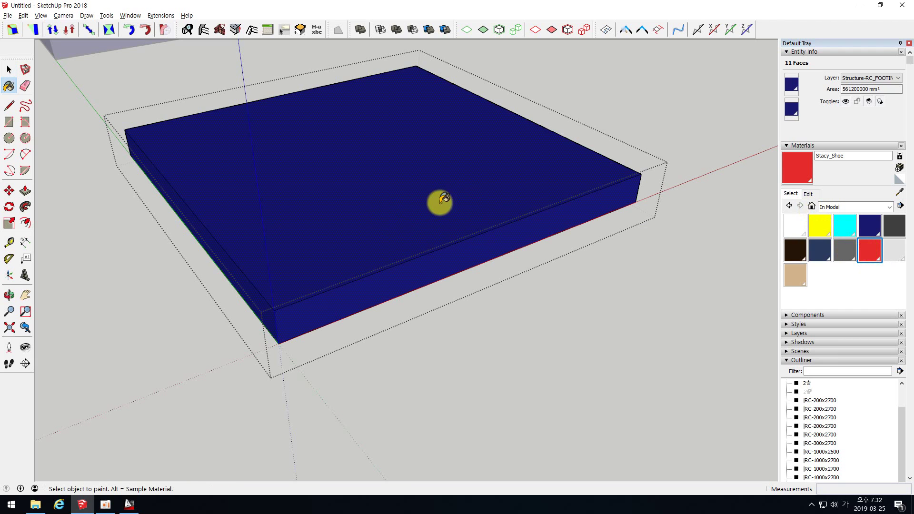
{"action": "left_click", "coordinate": [390, 213]}
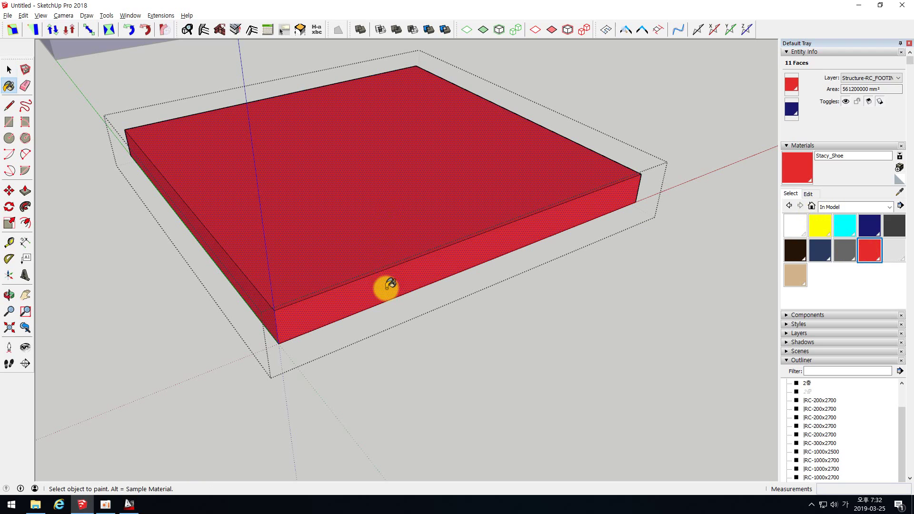
{"action": "key", "text": "space"}
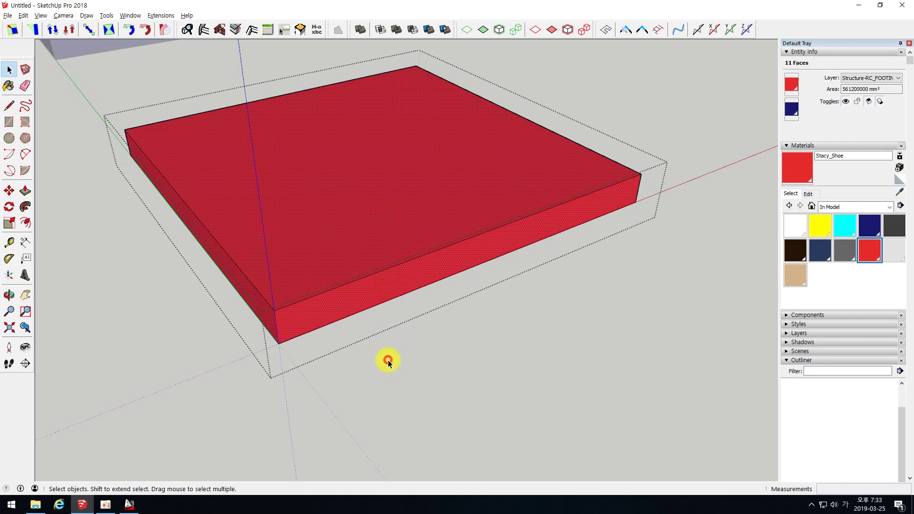
{"action": "left_click", "coordinate": [388, 362]}
- Delete the red top face of the copied base to open up its interior
{"action": "scroll", "coordinate": [335, 238], "scroll_direction": "down", "scroll_amount": 2}
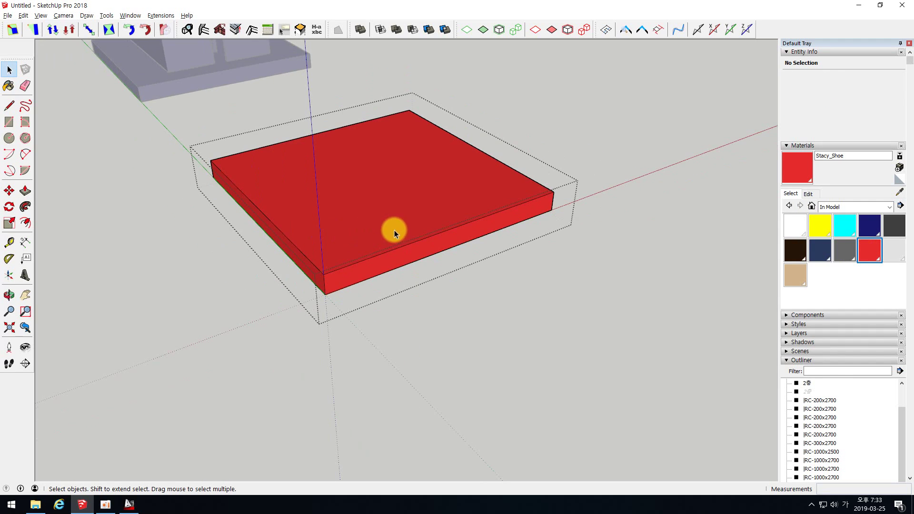
{"action": "middle_click_drag", "start_coordinate": [361, 194], "coordinate": [372, 211]}
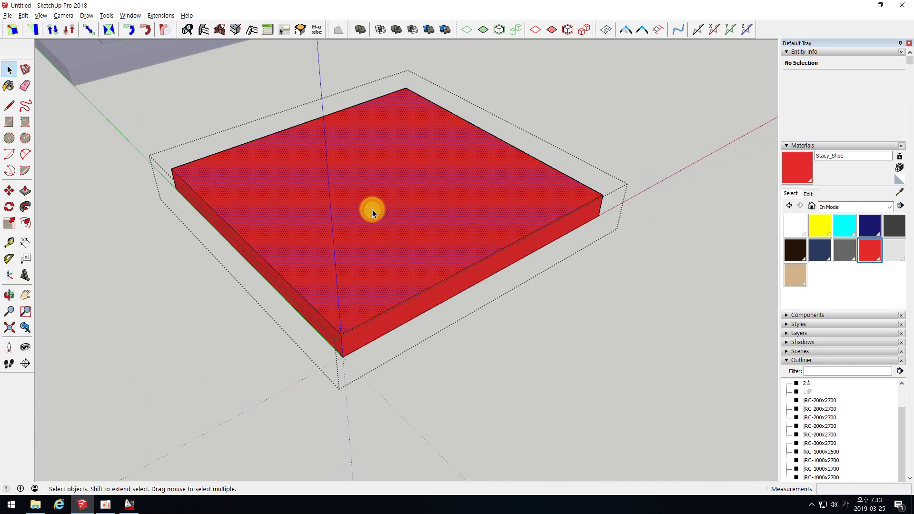
{"action": "left_click", "coordinate": [372, 210]}
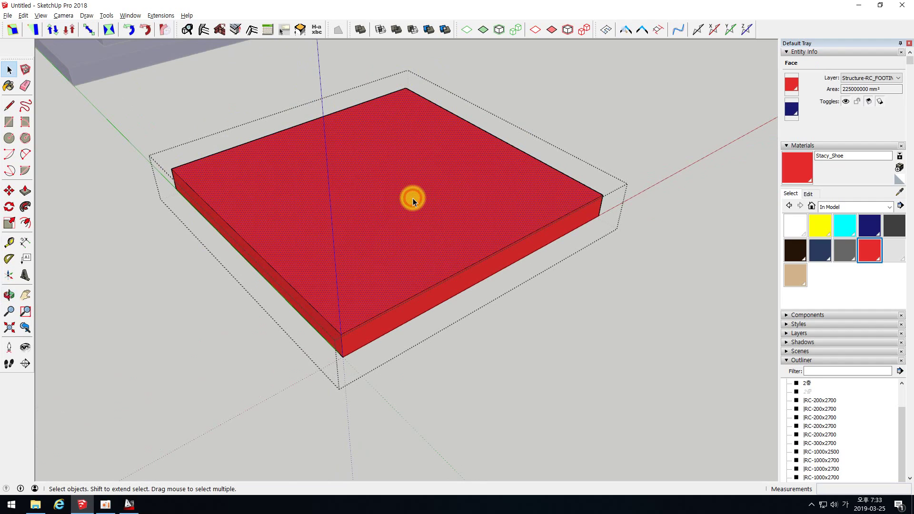
{"action": "key", "text": "Delete"}
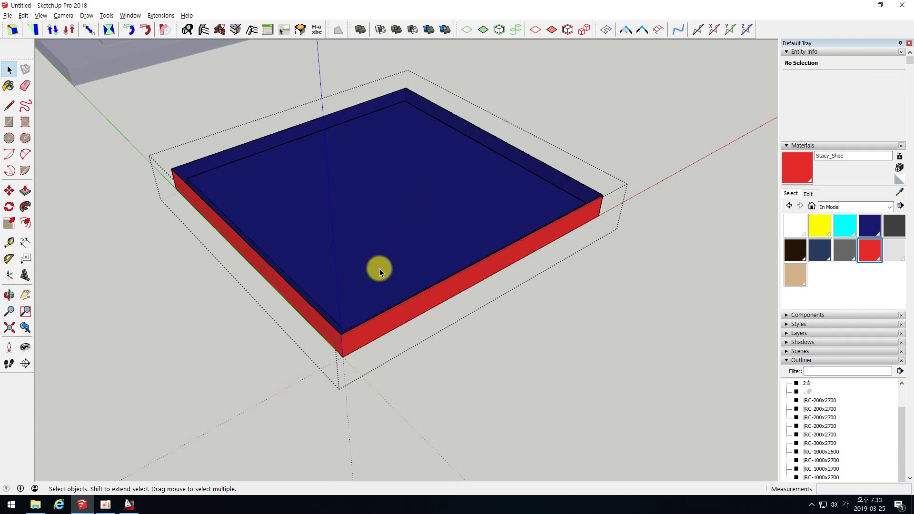
- Examine the inner side faces of the opened base, selecting the long red side face to compare its two sides
{"action": "middle_click_drag", "start_coordinate": [376, 269], "coordinate": [372, 200]}
{"action": "scroll", "coordinate": [355, 272], "scroll_direction": "up", "scroll_amount": 2}
{"action": "middle_click_drag", "start_coordinate": [356, 272], "coordinate": [476, 295]}
{"action": "scroll", "coordinate": [590, 333], "scroll_direction": "up", "scroll_amount": 5}
{"action": "middle_click_drag", "start_coordinate": [564, 314], "coordinate": [695, 265]}
{"action": "middle_click_drag", "start_coordinate": [716, 233], "coordinate": [596, 270]}
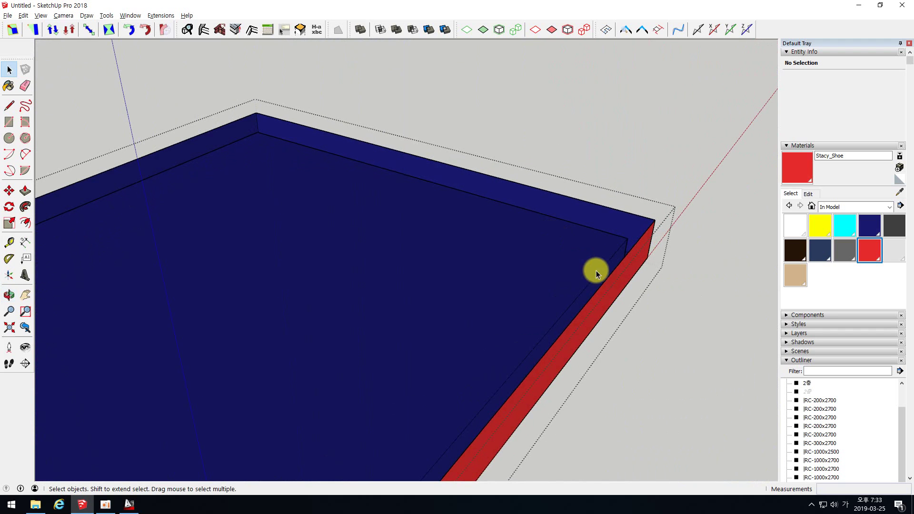
{"action": "left_click", "coordinate": [619, 284]}
{"action": "middle_click_drag", "start_coordinate": [533, 290], "coordinate": [702, 281]}
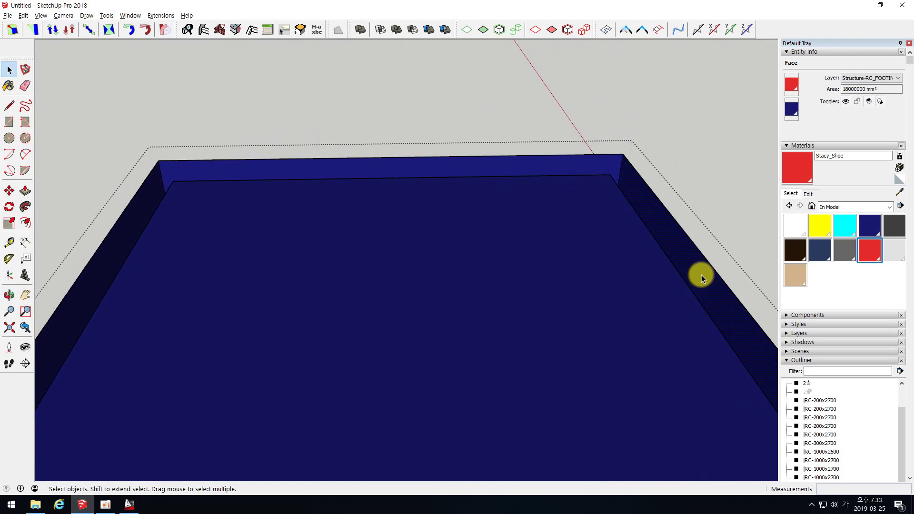
{"action": "middle_click_drag", "start_coordinate": [730, 152], "coordinate": [508, 184]}
{"action": "scroll", "coordinate": [563, 179], "scroll_direction": "down", "scroll_amount": 3}
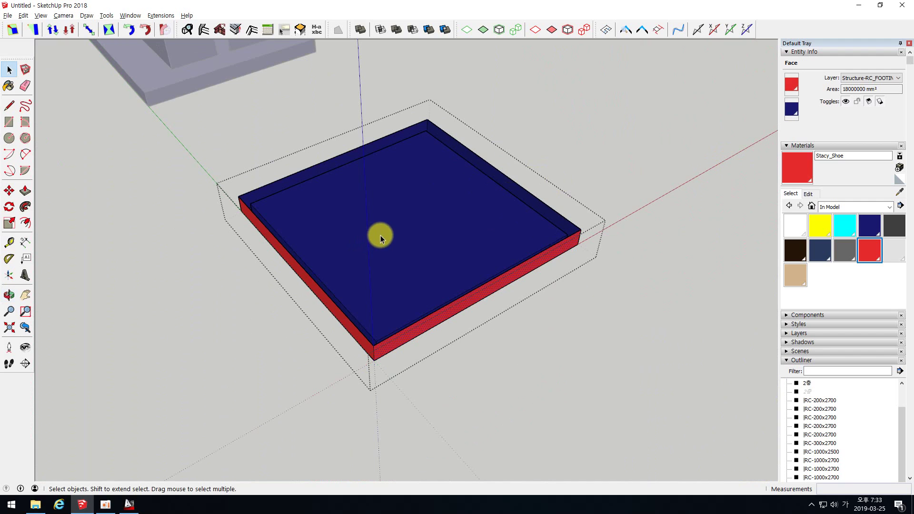
- Select the inner floor face of the opened base and view the two buildings behind it
{"action": "scroll", "coordinate": [419, 260], "scroll_direction": "up", "scroll_amount": 1}
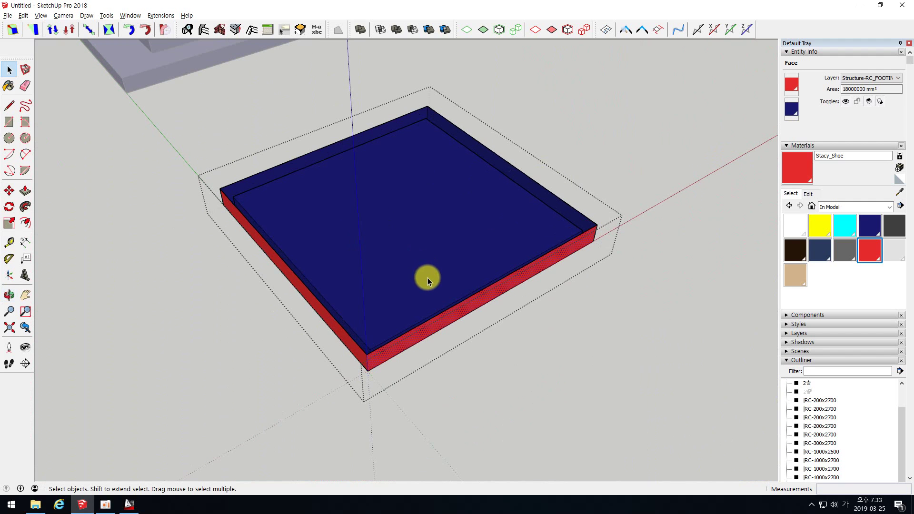
{"action": "scroll", "coordinate": [376, 212], "scroll_direction": "up", "scroll_amount": 2}
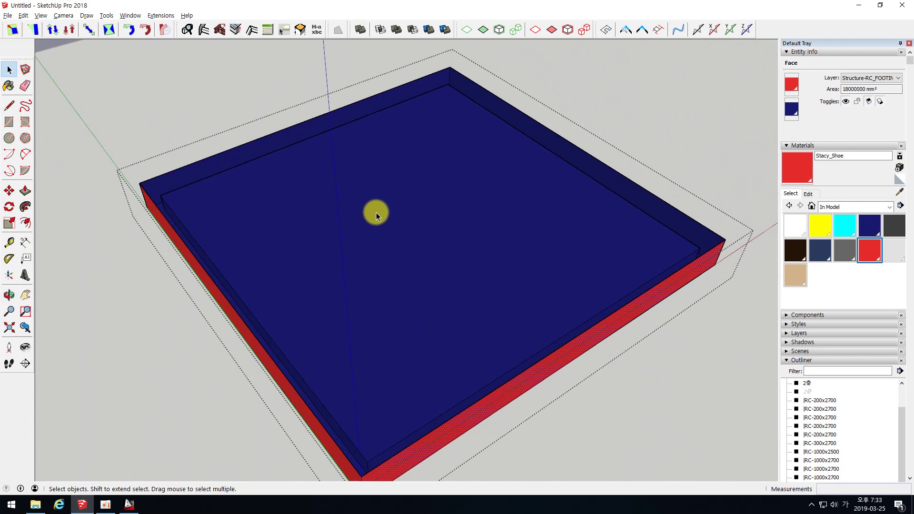
{"action": "scroll", "coordinate": [389, 221], "scroll_direction": "down", "scroll_amount": 1}
{"action": "mouse_move", "coordinate": [392, 222]}
{"action": "middle_mouse_down"}
{"action": "mouse_move", "coordinate": [408, 301]}
{"action": "mouse_move", "coordinate": [326, 58]}
{"action": "mouse_move", "coordinate": [302, 20]}
{"action": "mouse_move", "coordinate": [306, 29]}
{"action": "middle_mouse_up"}
{"action": "middle_click_drag", "start_coordinate": [378, 84], "coordinate": [415, 250]}
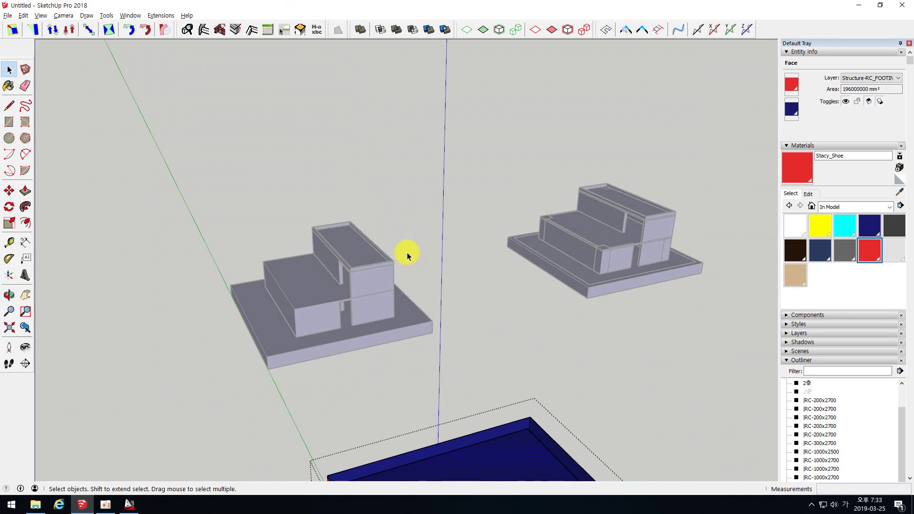
{"action": "scroll", "coordinate": [370, 216], "scroll_direction": "down", "scroll_amount": 2}
- Switch to AutoCAD and erase the magenta hatch of the foundation slab in section 단면도 A
{"action": "left_click", "coordinate": [128, 504]}
{"action": "scroll", "coordinate": [357, 164], "scroll_direction": "down", "scroll_amount": 5}
{"action": "scroll", "coordinate": [205, 255], "scroll_direction": "down", "scroll_amount": 2}
{"action": "scroll", "coordinate": [283, 208], "scroll_direction": "up", "scroll_amount": 4}
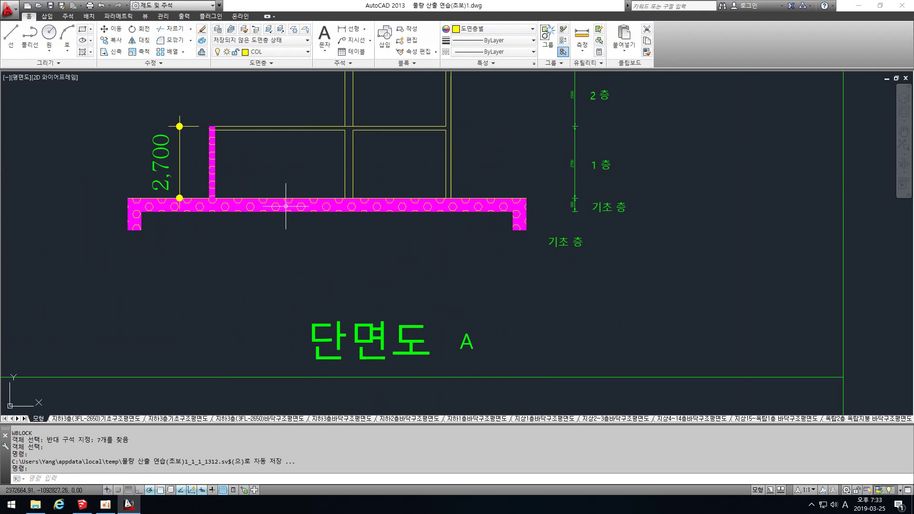
{"action": "left_click", "coordinate": [286, 206]}
{"action": "type", "text": "e"}
{"action": "key", "text": "Return"}
- Erase the magenta hatches of the 1층 outer wall and of both downturned ends of the foundation
{"action": "left_click", "coordinate": [214, 178]}
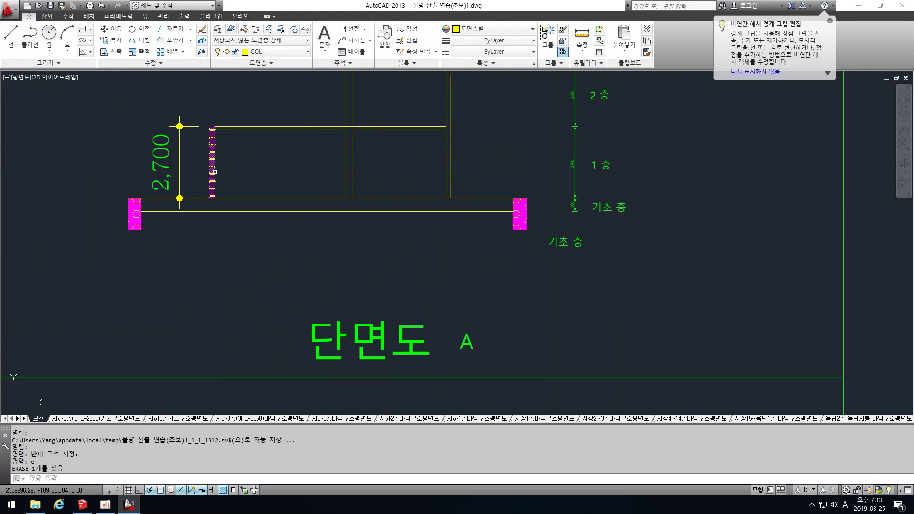
{"action": "scroll", "coordinate": [216, 172], "scroll_direction": "up", "scroll_amount": 2}
{"action": "left_click", "coordinate": [211, 167]}
{"action": "type", "text": "e"}
{"action": "key", "text": "Return"}
{"action": "left_click", "coordinate": [94, 231]}
{"action": "left_click", "coordinate": [88, 230]}
{"action": "type", "text": "e"}
{"action": "key", "text": "Return"}
{"action": "left_click", "coordinate": [698, 232]}
{"action": "type", "text": "e"}
{"action": "key", "text": "Return"}
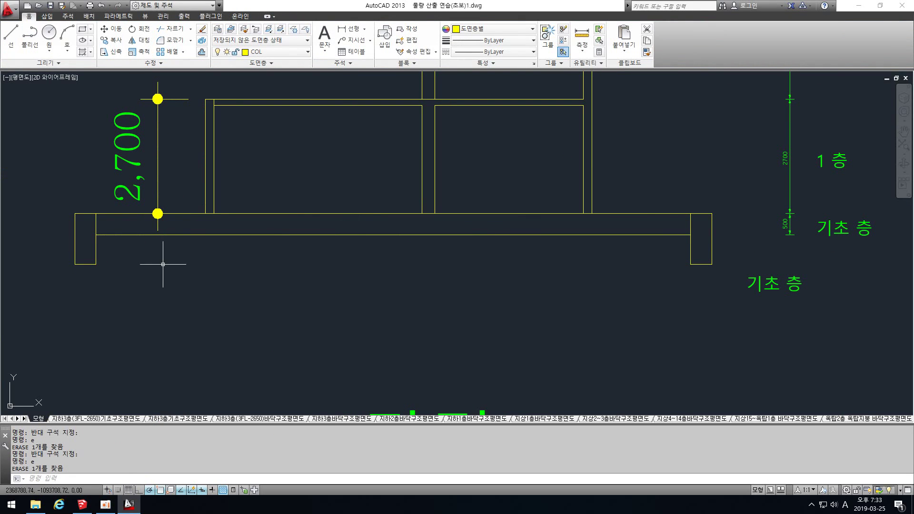
- Draw a vertical line just outside the foundation's left end, from slab-top level down to the underside of the downturn
{"action": "middle_click_drag", "start_coordinate": [90, 243], "coordinate": [198, 245]}
{"action": "type", "text": "l"}
{"action": "key", "text": "Return"}
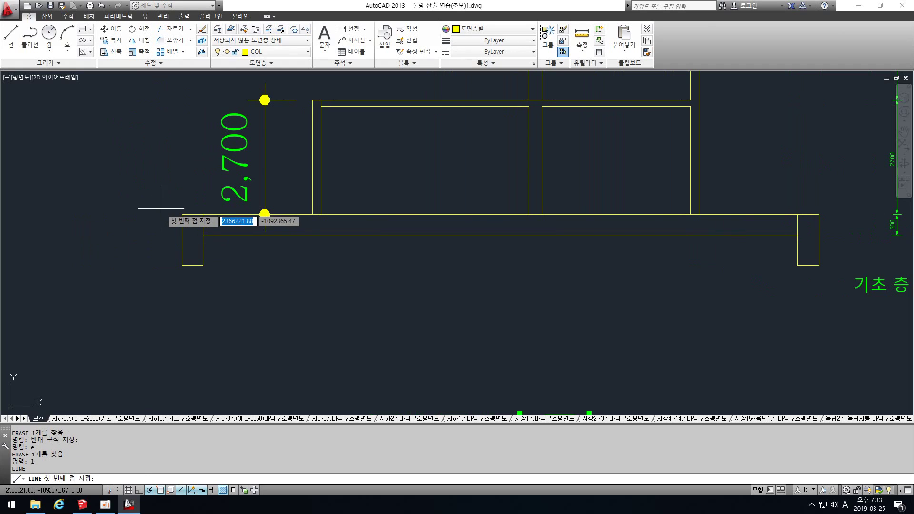
{"action": "left_click", "coordinate": [165, 213]}
{"action": "left_click", "coordinate": [165, 265]}
{"action": "key", "text": "Escape"}
{"action": "key", "text": "Return"}
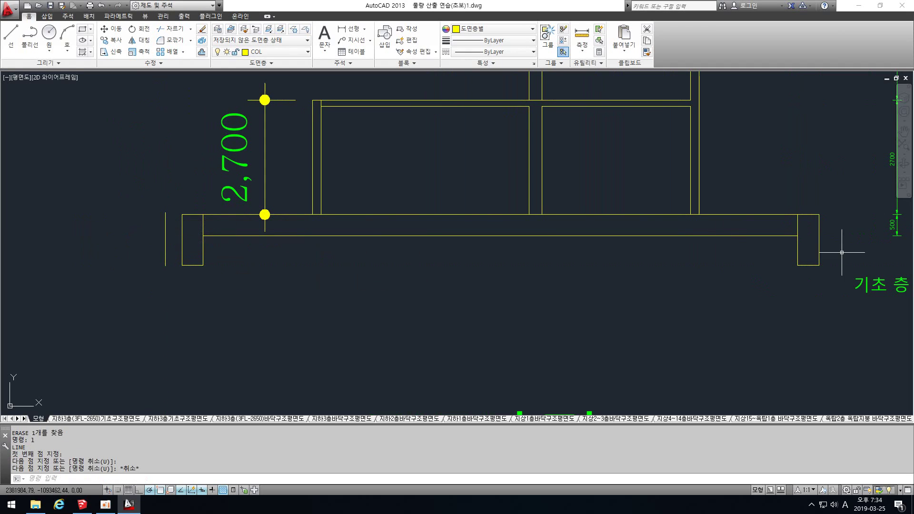
- Draw a vertical line just outside the foundation's right end, from slab-top level down to the underside of the downturn
{"action": "left_click", "coordinate": [842, 215]}
{"action": "left_click", "coordinate": [841, 269]}
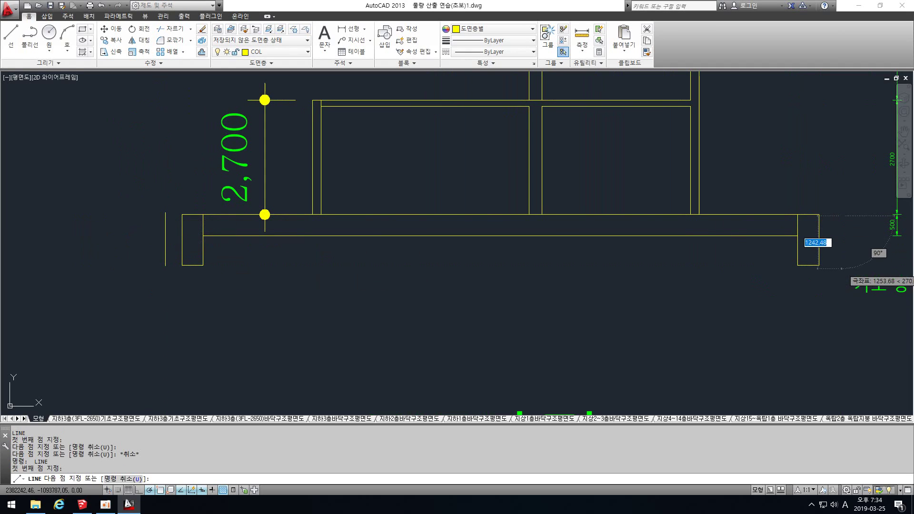
{"action": "key", "text": "Escape"}
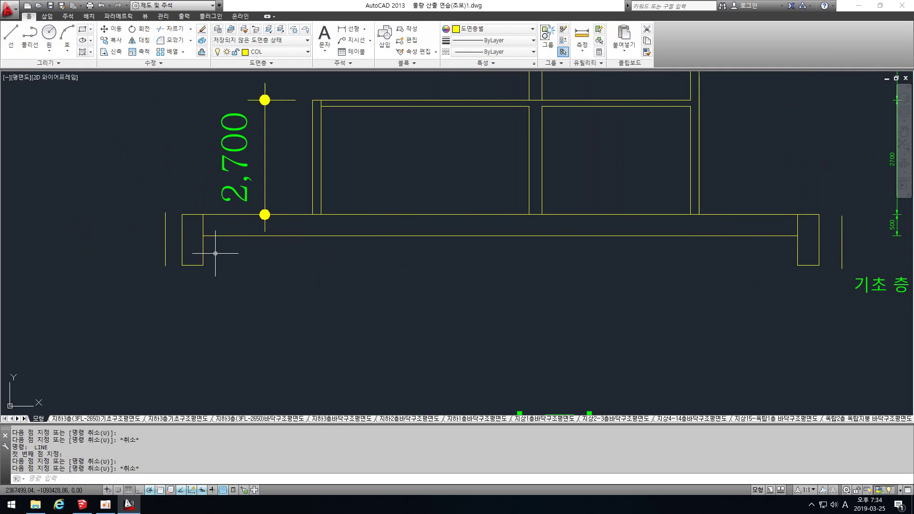
- Draw a short vertical line just inside the foundation's left downturn, from below the slab underside to the downturn's bottom level
{"action": "scroll", "coordinate": [215, 253], "scroll_direction": "up", "scroll_amount": 2}
{"action": "key", "text": "Return"}
{"action": "left_click", "coordinate": [210, 234]}
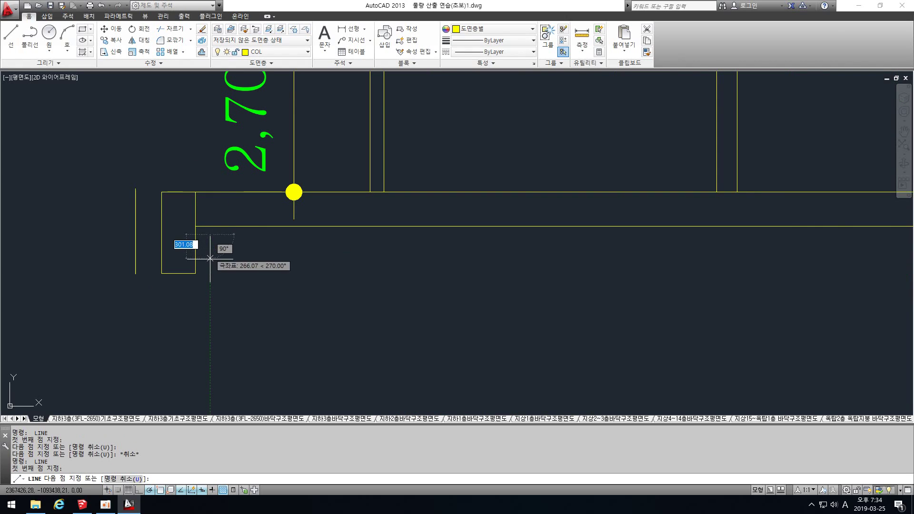
{"action": "key", "text": "Escape"}
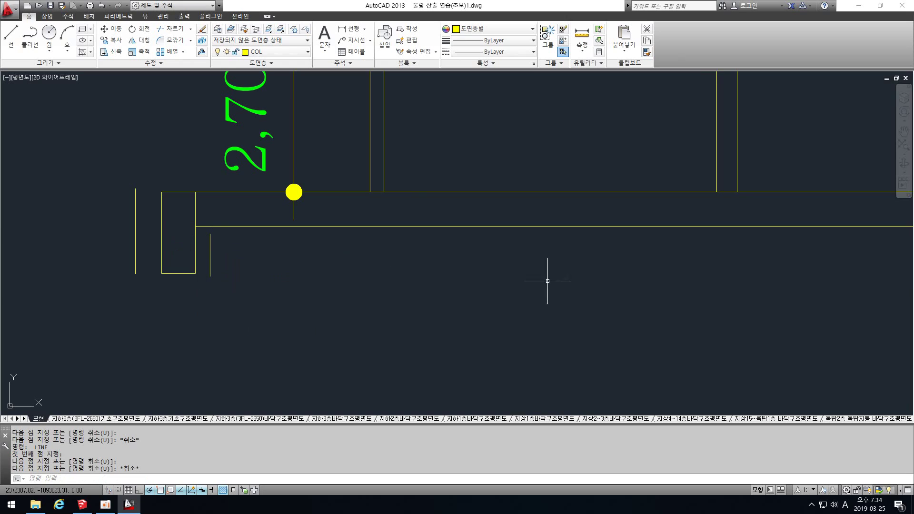
- Draw a short vertical line just inside the foundation's right downturn, from below the slab underside to the downturn's bottom level
{"action": "scroll", "coordinate": [324, 252], "scroll_direction": "down", "scroll_amount": 3}
{"action": "scroll", "coordinate": [666, 250], "scroll_direction": "up", "scroll_amount": 2}
{"action": "key", "text": "Return"}
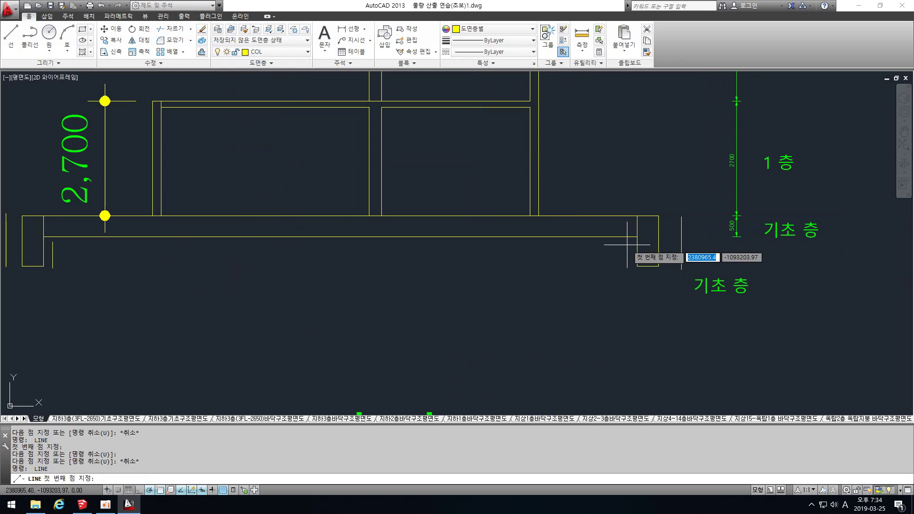
{"action": "left_click", "coordinate": [627, 245]}
{"action": "left_click", "coordinate": [627, 268]}
{"action": "key", "text": "Escape"}
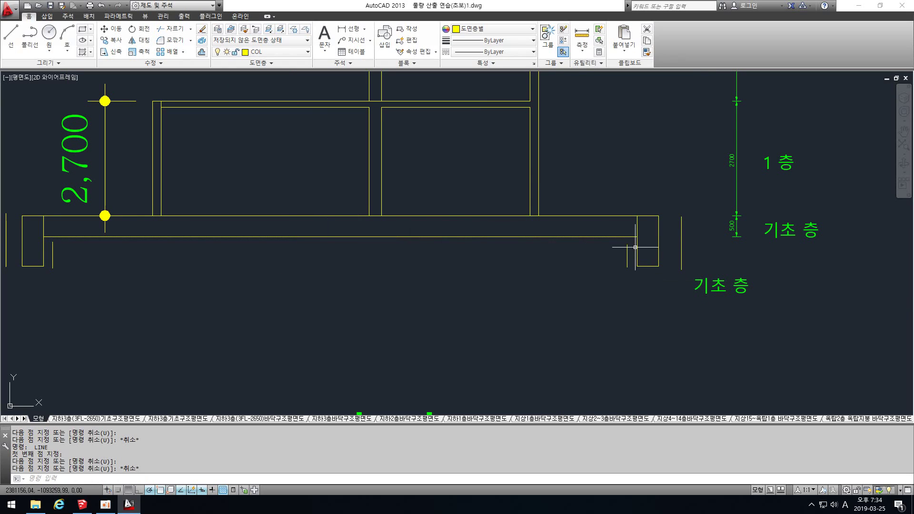
- Try to draw a line starting from the inner bottom corner of the foundation's right downturn
{"action": "scroll", "coordinate": [619, 250], "scroll_direction": "up", "scroll_amount": 3}
{"action": "type", "text": "l"}
{"action": "key", "text": "Return"}
{"action": "left_click", "coordinate": [637, 263]}
{"action": "key", "text": "Escape"}
{"action": "key", "text": "Return"}
{"action": "left_click", "coordinate": [669, 286]}
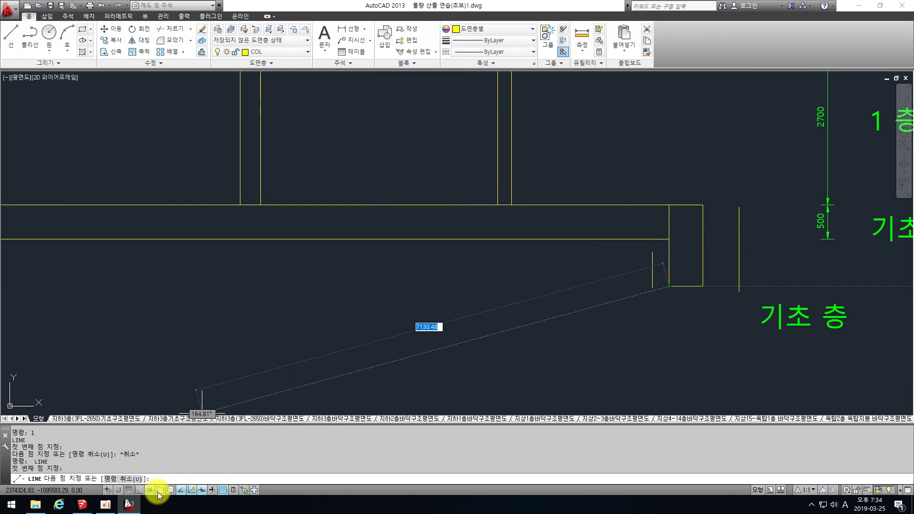
{"action": "scroll", "coordinate": [635, 237], "scroll_direction": "up", "scroll_amount": 2}
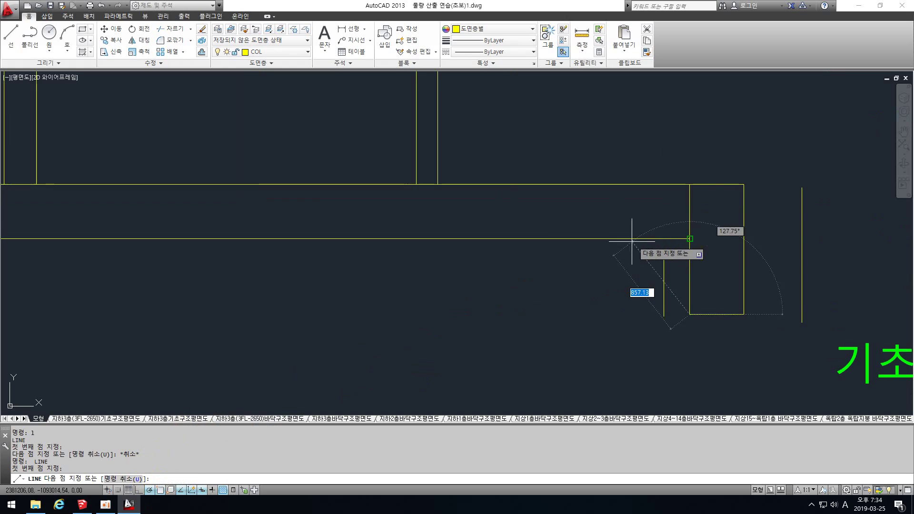
{"action": "key", "text": "Escape"}
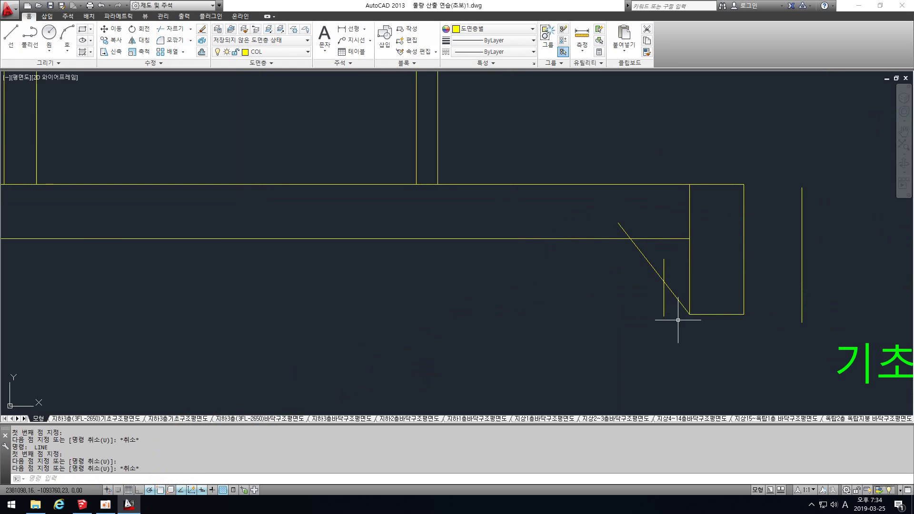
- Erase the slanted line and the short vertical line beside the inner face of the right downturn
{"action": "type", "text": "e"}
{"action": "key", "text": "Return"}
{"action": "left_click", "coordinate": [703, 321]}
{"action": "left_click", "coordinate": [617, 221]}
{"action": "scroll", "coordinate": [637, 258], "scroll_direction": "down", "scroll_amount": 6}
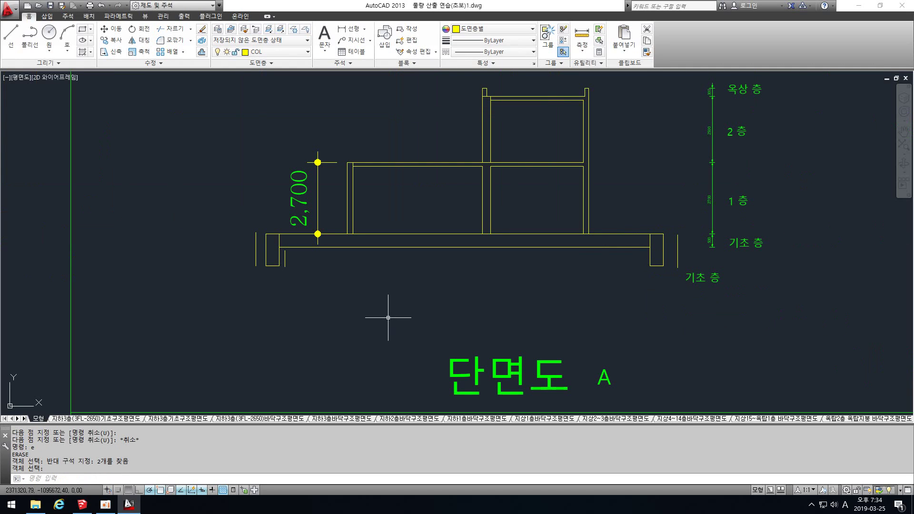
- Switch to SketchUp and delete the selected inner floor face of the opened base
{"action": "left_click", "coordinate": [82, 504]}
{"action": "scroll", "coordinate": [339, 220], "scroll_direction": "down", "scroll_amount": 1}
{"action": "scroll", "coordinate": [398, 367], "scroll_direction": "up", "scroll_amount": 5}
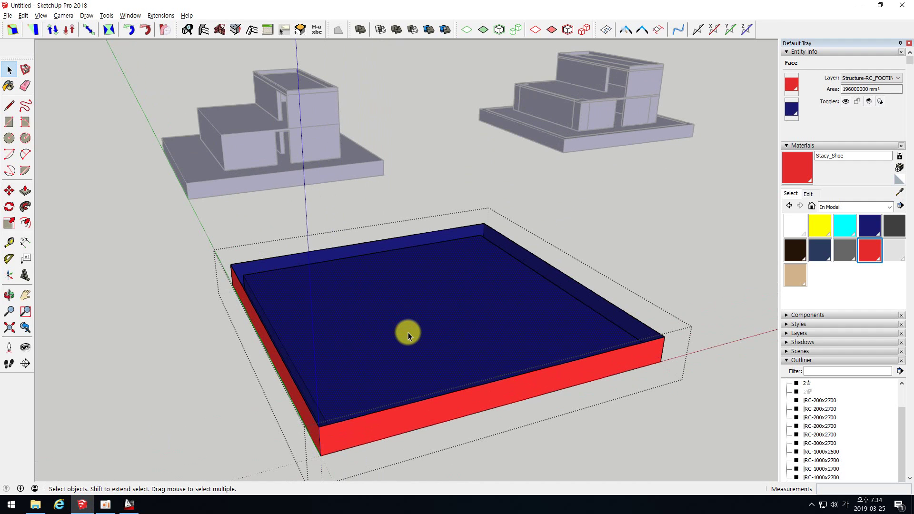
{"action": "key", "text": "Delete"}
{"action": "middle_click_drag", "start_coordinate": [408, 332], "coordinate": [313, 253]}
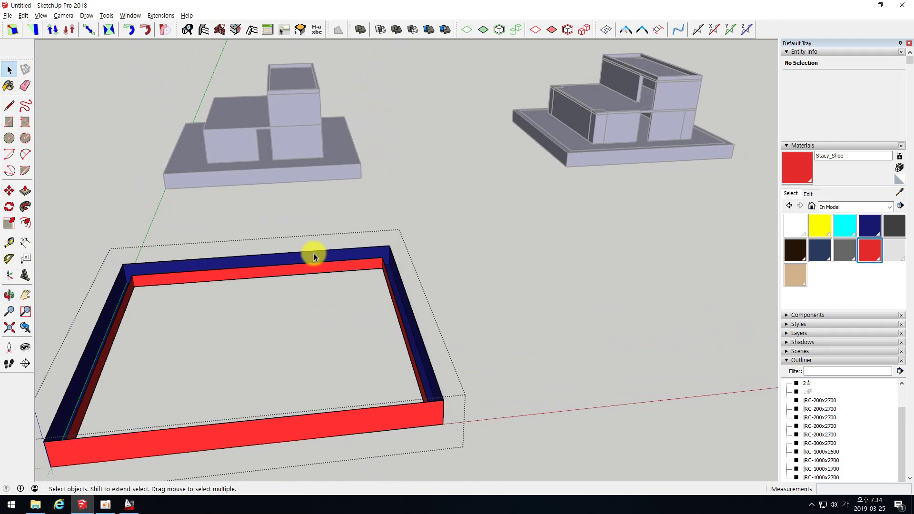
{"action": "scroll", "coordinate": [251, 304], "scroll_direction": "down", "scroll_amount": 4}
{"action": "middle_click_drag", "start_coordinate": [252, 305], "coordinate": [396, 344]}
{"action": "scroll", "coordinate": [407, 339], "scroll_direction": "up", "scroll_amount": 3}
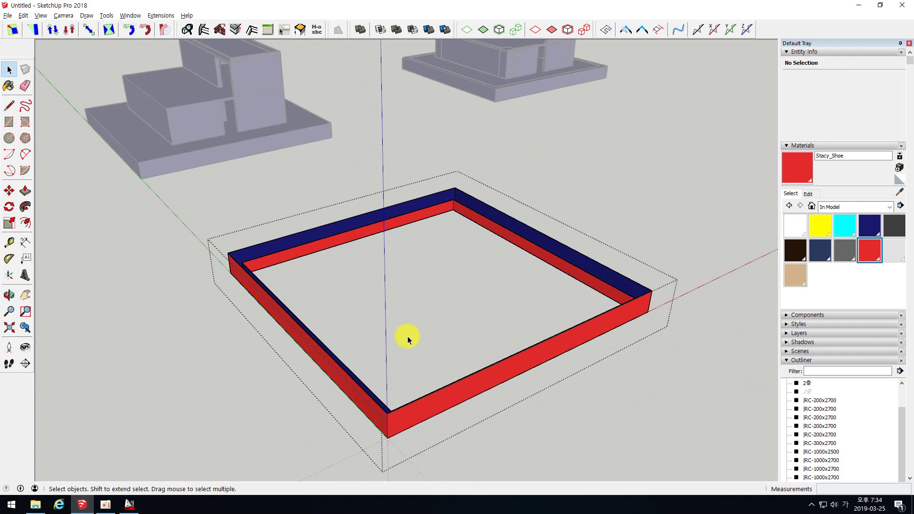
- Delete the ring-shaped bottom face on the underside of the base's downturned rim
{"action": "middle_click_drag", "start_coordinate": [423, 341], "coordinate": [417, 259]}
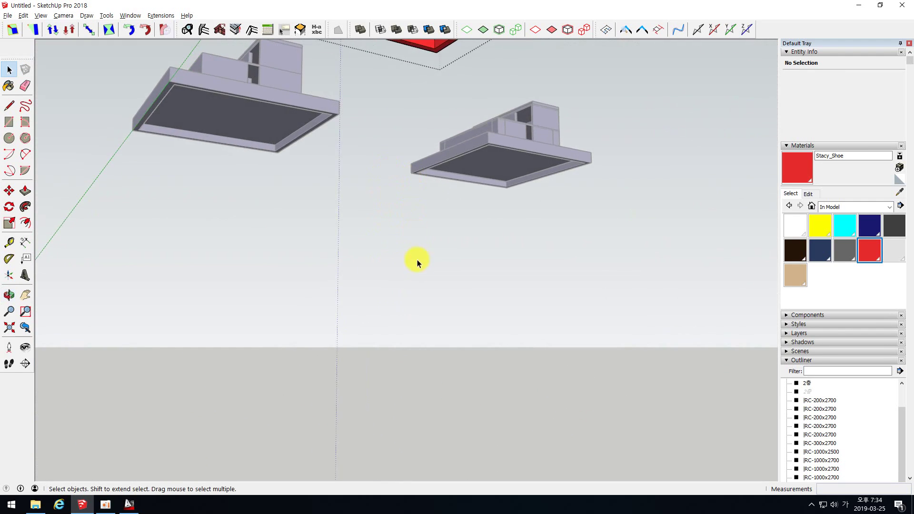
{"action": "scroll", "coordinate": [417, 260], "scroll_direction": "down", "scroll_amount": 4}
{"action": "scroll", "coordinate": [418, 232], "scroll_direction": "up", "scroll_amount": 1}
{"action": "scroll", "coordinate": [357, 50], "scroll_direction": "up", "scroll_amount": 2}
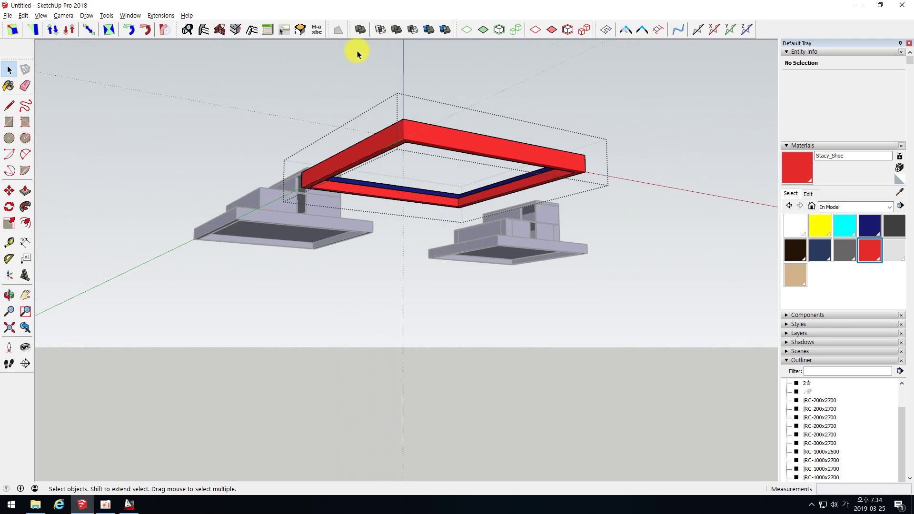
{"action": "scroll", "coordinate": [419, 128], "scroll_direction": "up", "scroll_amount": 3}
{"action": "mouse_move", "coordinate": [421, 131]}
{"action": "middle_mouse_down"}
{"action": "mouse_move", "coordinate": [408, 100]}
{"action": "mouse_move", "coordinate": [423, 114]}
{"action": "middle_mouse_up"}
{"action": "scroll", "coordinate": [434, 125], "scroll_direction": "down", "scroll_amount": 3}
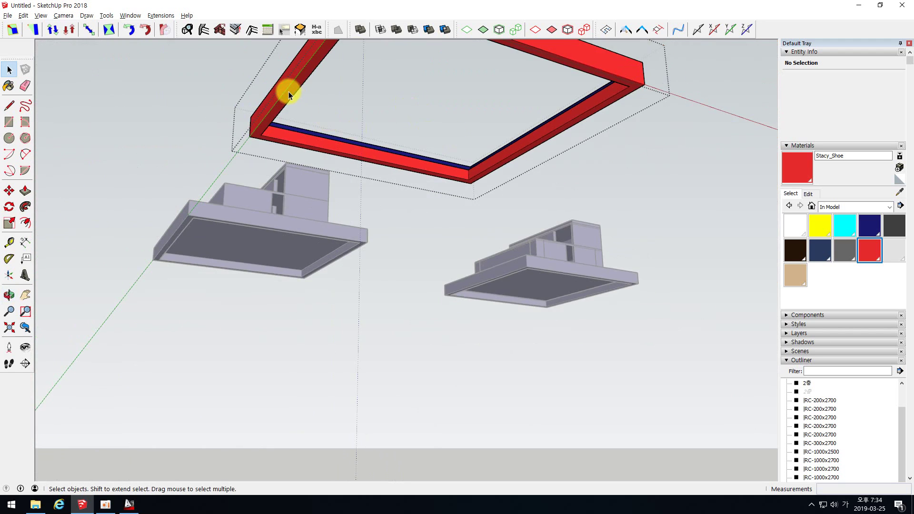
{"action": "scroll", "coordinate": [288, 95], "scroll_direction": "up", "scroll_amount": 1}
{"action": "key", "text": "Delete"}
- Examine the remaining outer and inner side faces of the base from above and from the front corner
{"action": "middle_click_drag", "start_coordinate": [290, 88], "coordinate": [138, 257]}
{"action": "scroll", "coordinate": [588, 184], "scroll_direction": "down", "scroll_amount": 1}
{"action": "scroll", "coordinate": [322, 220], "scroll_direction": "up", "scroll_amount": 3}
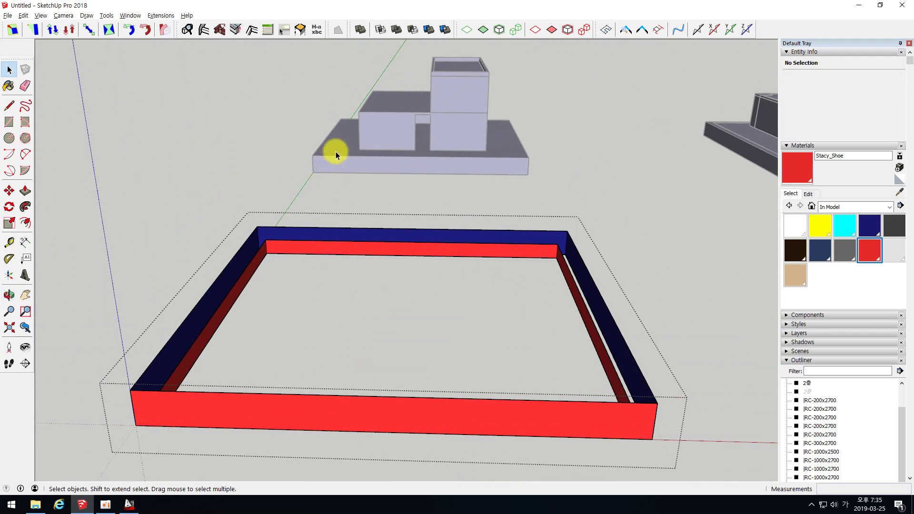
{"action": "scroll", "coordinate": [251, 261], "scroll_direction": "up", "scroll_amount": 2}
{"action": "middle_click_drag", "start_coordinate": [265, 257], "coordinate": [310, 229]}
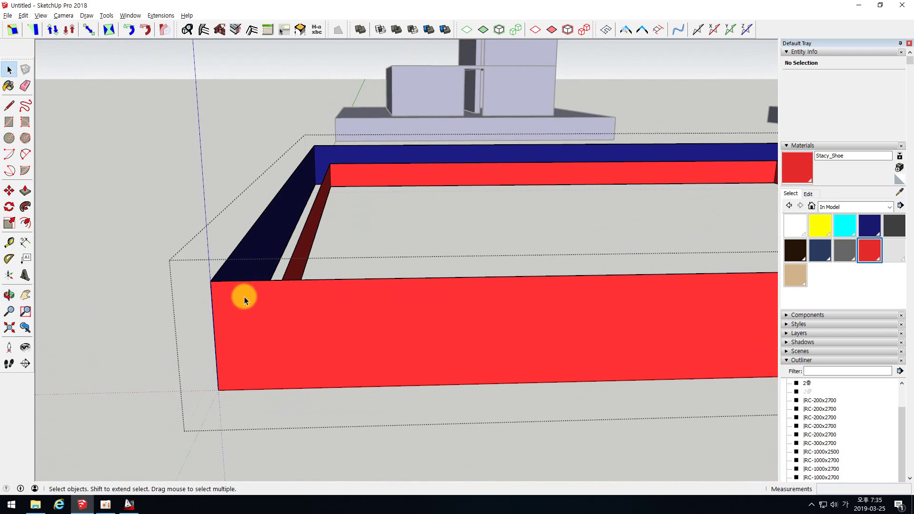
{"action": "scroll", "coordinate": [244, 293], "scroll_direction": "down", "scroll_amount": 2}
{"action": "mouse_move", "coordinate": [270, 232]}
{"action": "middle_mouse_down"}
{"action": "mouse_move", "coordinate": [276, 215]}
{"action": "mouse_move", "coordinate": [275, 244]}
{"action": "middle_mouse_up"}
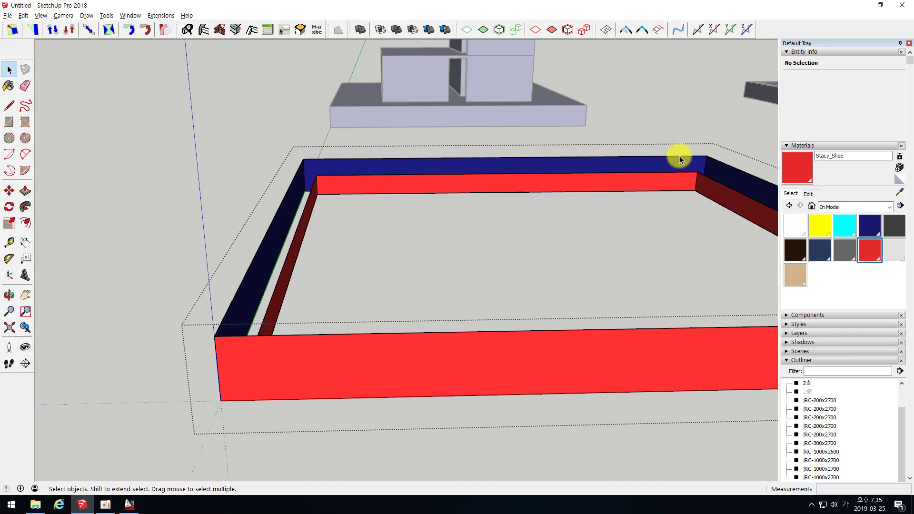
- Select the neighbouring building's base group and the stripped base group in turn to compare their entity information
{"action": "scroll", "coordinate": [413, 173], "scroll_direction": "down", "scroll_amount": 5}
{"action": "middle_click_drag", "start_coordinate": [353, 309], "coordinate": [354, 147]}
{"action": "left_click", "coordinate": [352, 152]}
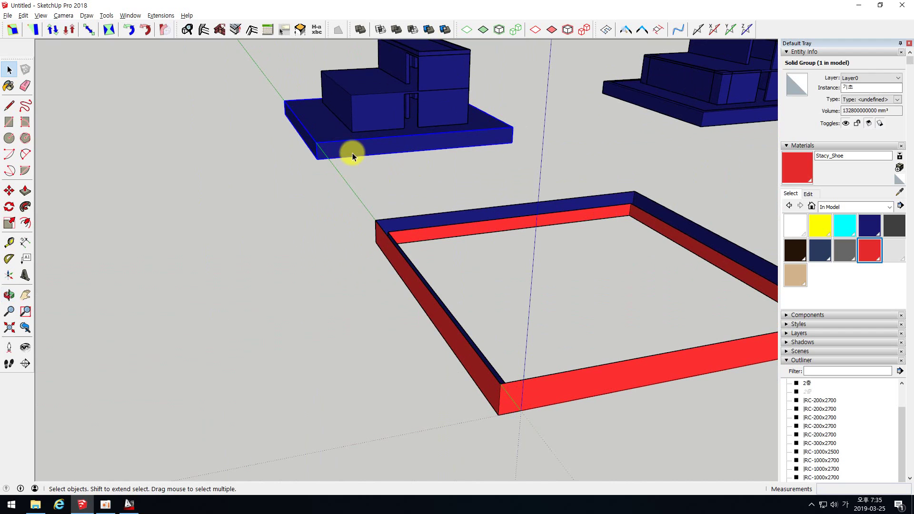
{"action": "scroll", "coordinate": [352, 153], "scroll_direction": "down", "scroll_amount": 4}
{"action": "middle_click_drag", "start_coordinate": [300, 188], "coordinate": [355, 205]}
{"action": "scroll", "coordinate": [263, 272], "scroll_direction": "down", "scroll_amount": 2}
{"action": "scroll", "coordinate": [269, 251], "scroll_direction": "up", "scroll_amount": 3}
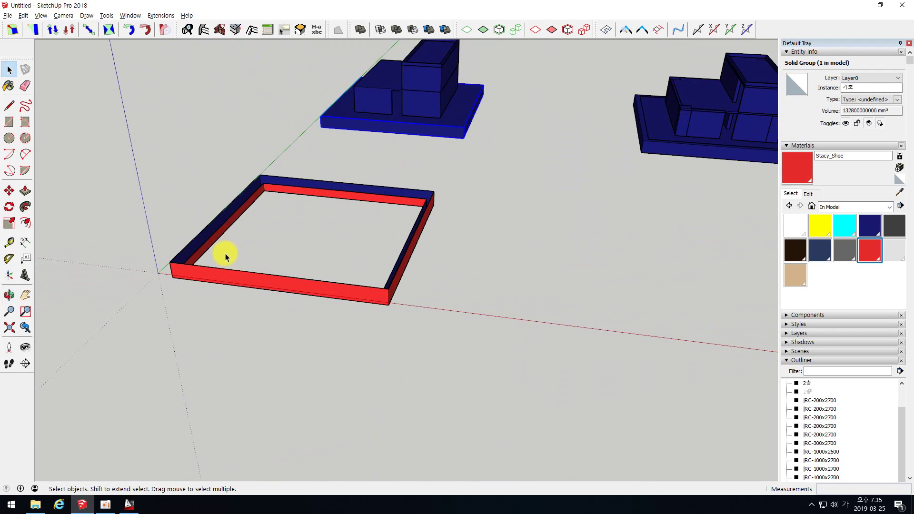
{"action": "scroll", "coordinate": [215, 257], "scroll_direction": "up", "scroll_amount": 3}
{"action": "left_click", "coordinate": [239, 291]}
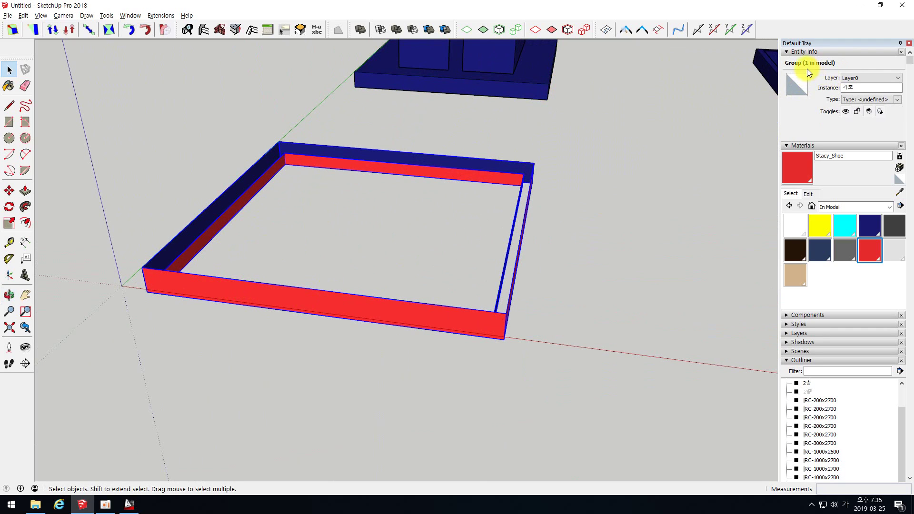
- Open the stripped base group and select all faces with the same material as its front side face
{"action": "double_click", "coordinate": [374, 306]}
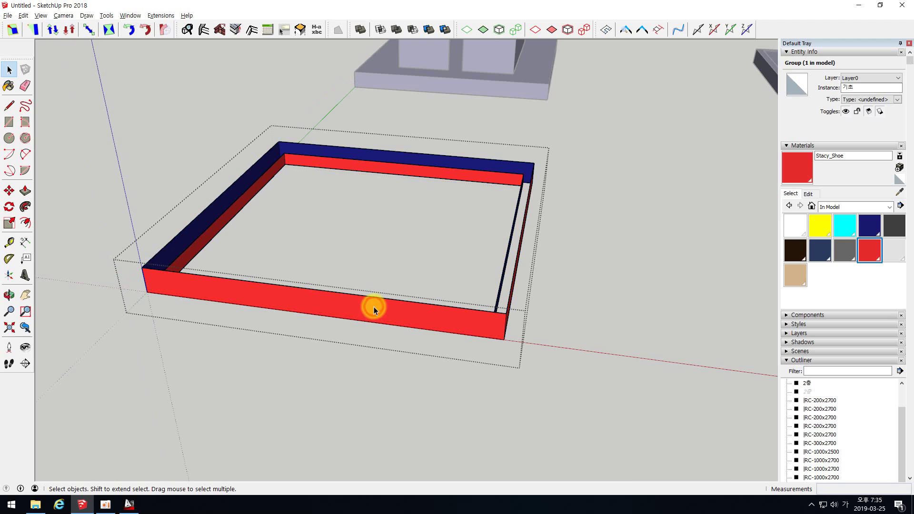
{"action": "left_click", "coordinate": [324, 304]}
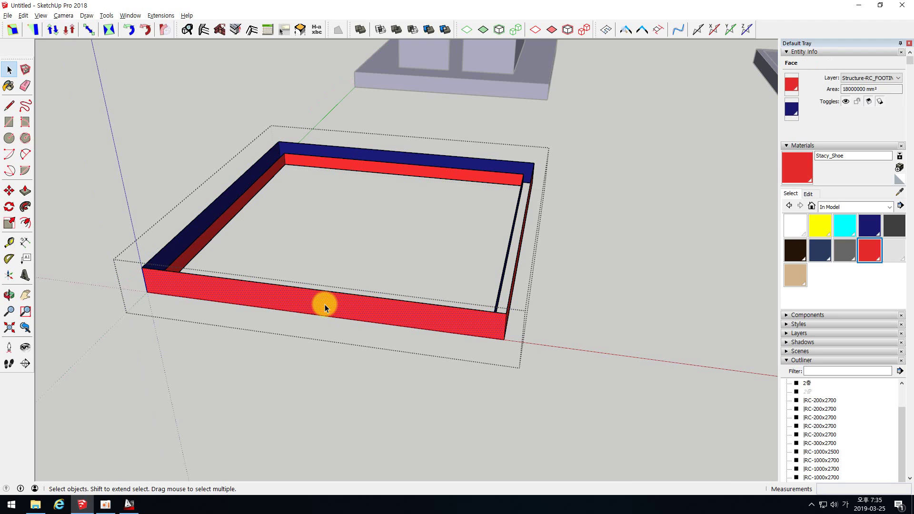
{"action": "right_click", "coordinate": [325, 305]}
{"action": "mouse_move", "coordinate": [373, 132]}
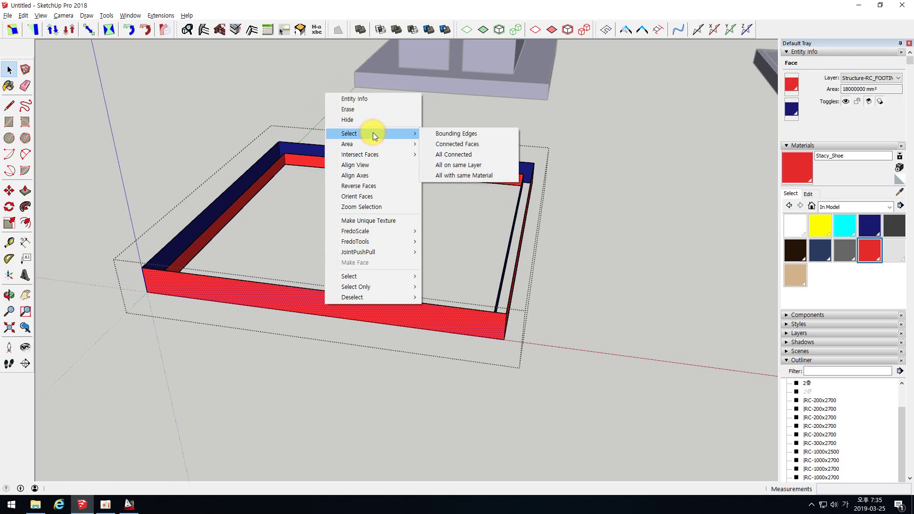
{"action": "left_click", "coordinate": [438, 176]}
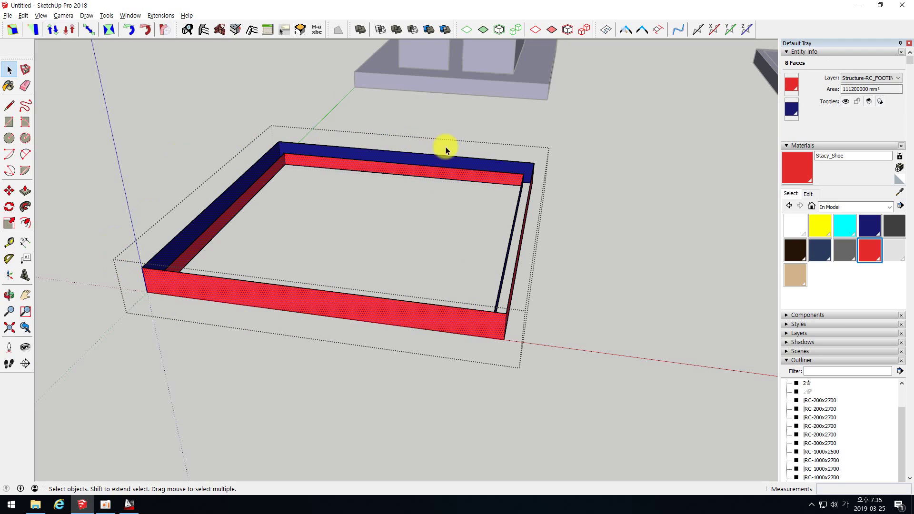
- Examine the selected outer and inner side faces, then deselect them and leave the base group
{"action": "scroll", "coordinate": [162, 252], "scroll_direction": "up", "scroll_amount": 5}
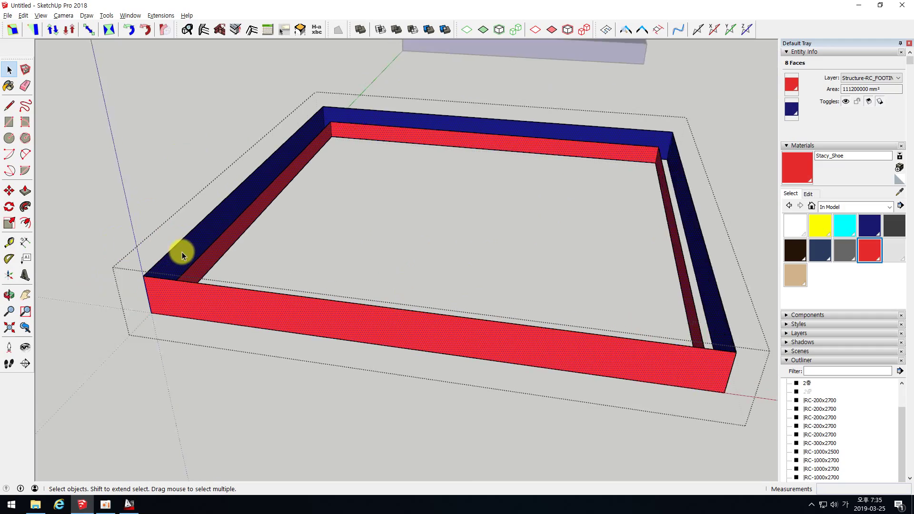
{"action": "scroll", "coordinate": [191, 260], "scroll_direction": "down", "scroll_amount": 5}
{"action": "middle_click_drag", "start_coordinate": [235, 216], "coordinate": [279, 314]}
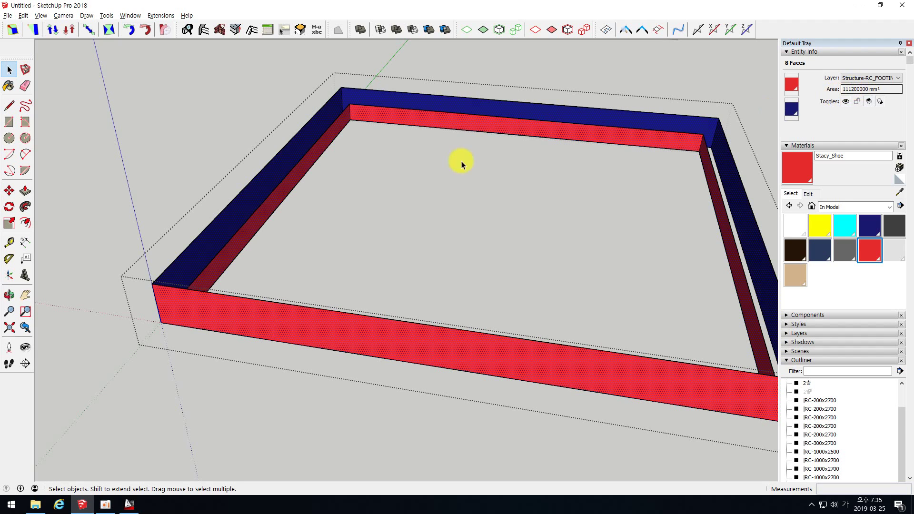
{"action": "scroll", "coordinate": [280, 187], "scroll_direction": "down", "scroll_amount": 4}
{"action": "scroll", "coordinate": [273, 279], "scroll_direction": "down", "scroll_amount": 2}
{"action": "middle_click_drag", "start_coordinate": [412, 197], "coordinate": [309, 210]}
{"action": "scroll", "coordinate": [309, 210], "scroll_direction": "up", "scroll_amount": 2}
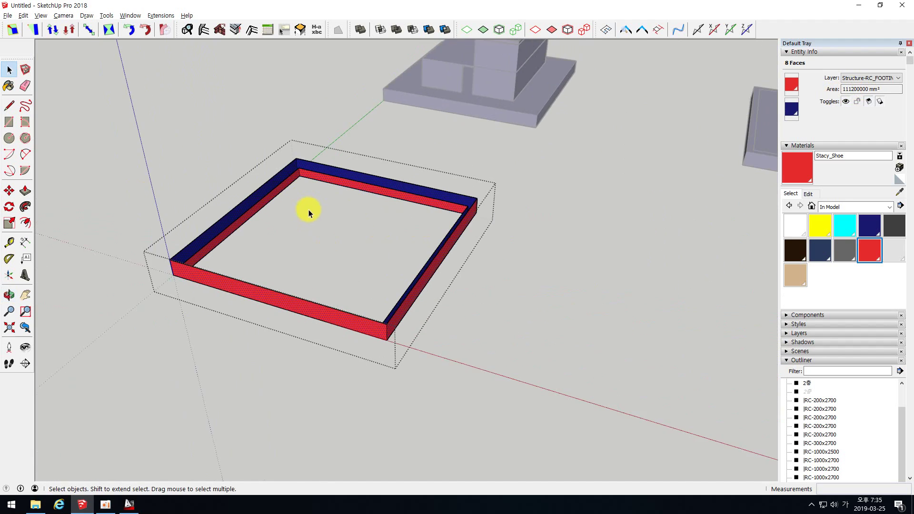
{"action": "left_click", "coordinate": [210, 346]}
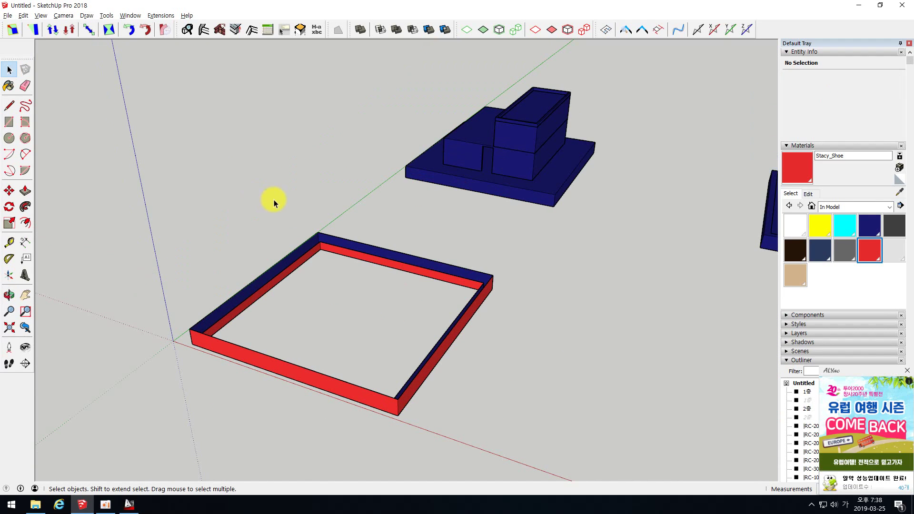
- Dismiss the advertisement pop-up and view the navy building behind the stripped base
{"action": "middle_click_drag", "start_coordinate": [330, 215], "coordinate": [532, 266]}
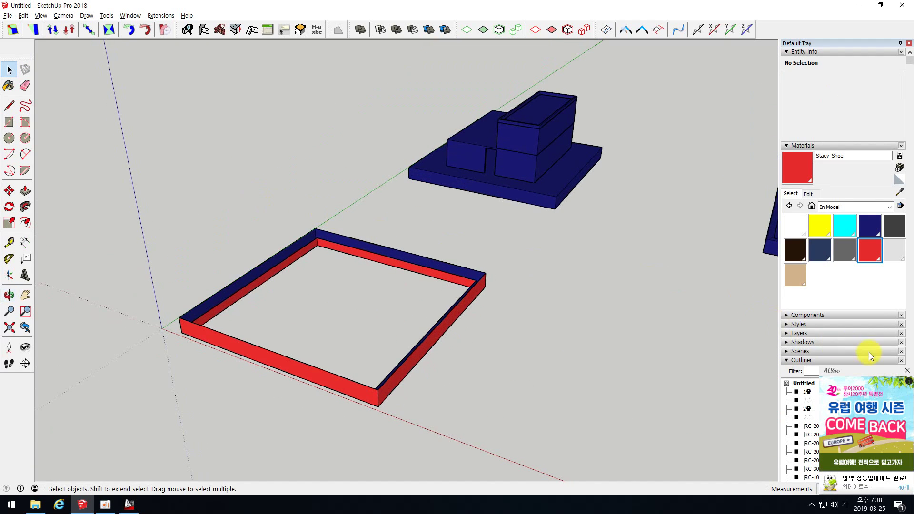
{"action": "left_click", "coordinate": [908, 373]}
{"action": "mouse_move", "coordinate": [327, 198]}
{"action": "middle_mouse_down"}
{"action": "mouse_move", "coordinate": [319, 217]}
{"action": "mouse_move", "coordinate": [312, 190]}
{"action": "middle_mouse_up"}
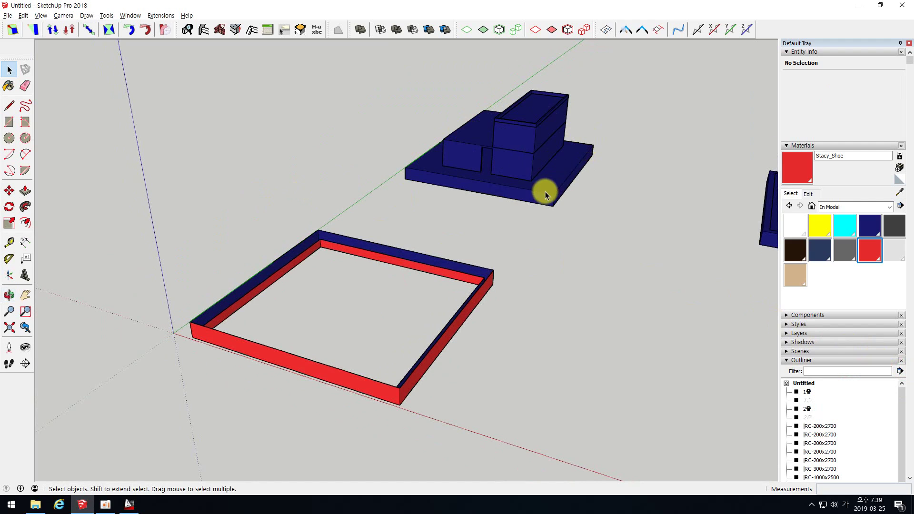
{"action": "scroll", "coordinate": [478, 177], "scroll_direction": "up", "scroll_amount": 3}
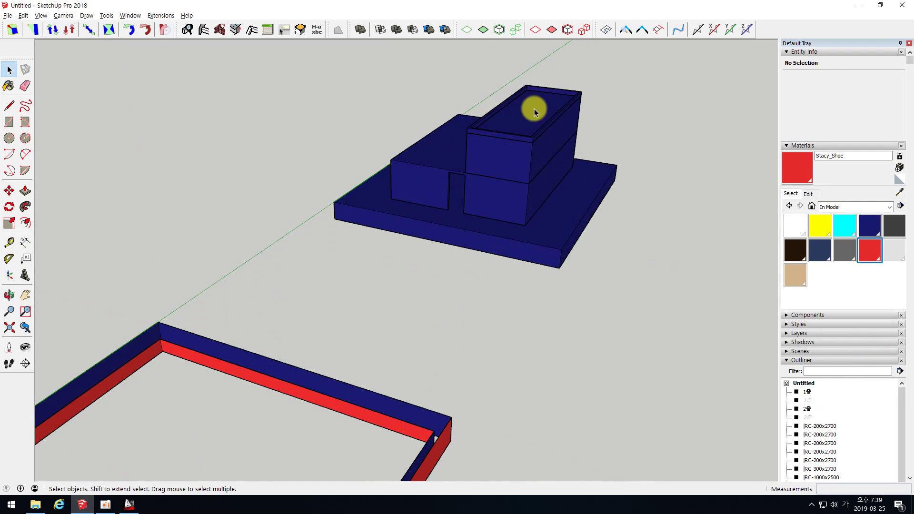
{"action": "middle_click_drag", "start_coordinate": [536, 172], "coordinate": [544, 121]}
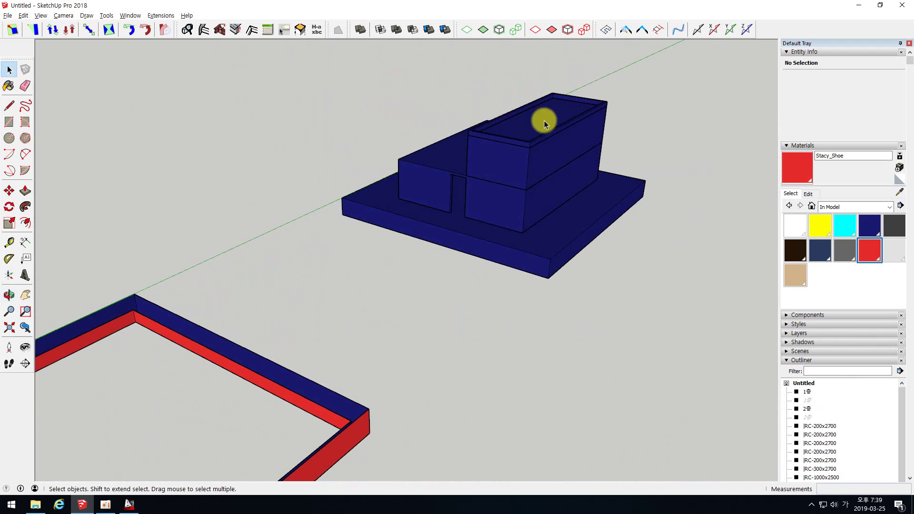
{"action": "scroll", "coordinate": [333, 143], "scroll_direction": "down", "scroll_amount": 5}
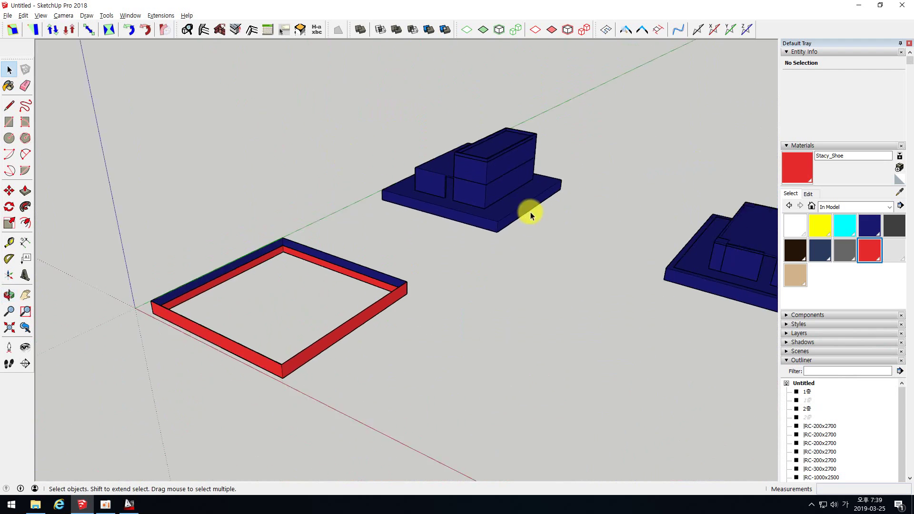
- Switch the camera to parallel projection and view the stripped base with the navy buildings behind it
{"action": "scroll", "coordinate": [356, 221], "scroll_direction": "up", "scroll_amount": 3}
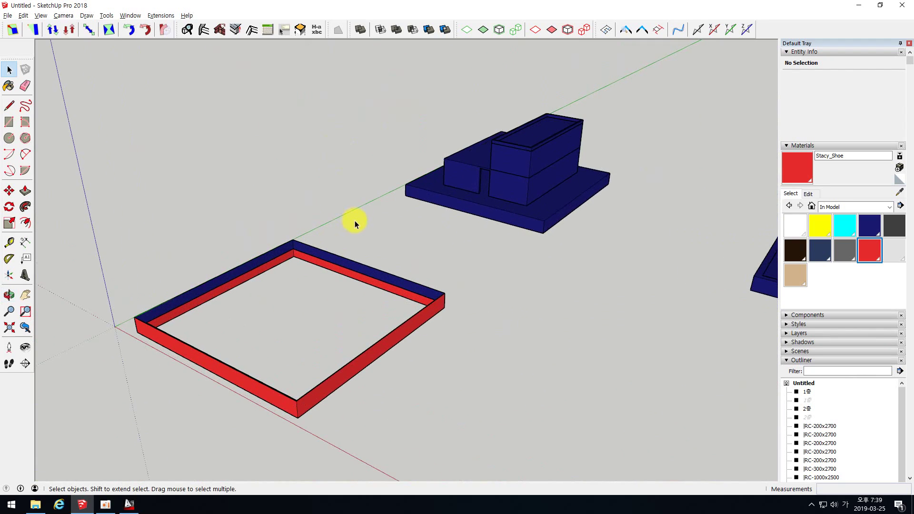
{"action": "left_click", "coordinate": [63, 15]}
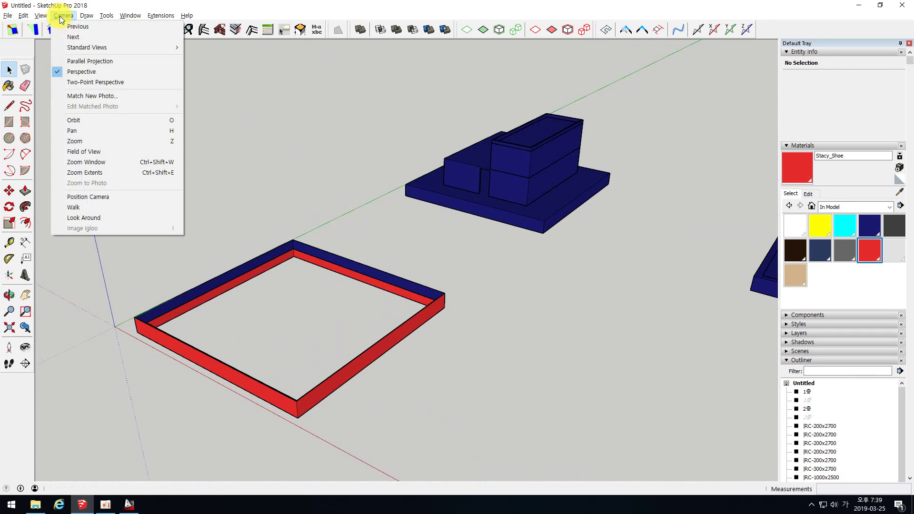
{"action": "left_click", "coordinate": [58, 59]}
{"action": "scroll", "coordinate": [292, 295], "scroll_direction": "down", "scroll_amount": 3}
{"action": "scroll", "coordinate": [471, 184], "scroll_direction": "up", "scroll_amount": 2}
{"action": "mouse_move", "coordinate": [378, 205]}
{"action": "middle_mouse_down"}
{"action": "mouse_move", "coordinate": [465, 230]}
{"action": "mouse_move", "coordinate": [405, 227]}
{"action": "mouse_move", "coordinate": [378, 197]}
{"action": "middle_mouse_up"}
{"action": "scroll", "coordinate": [378, 197], "scroll_direction": "up", "scroll_amount": 2}
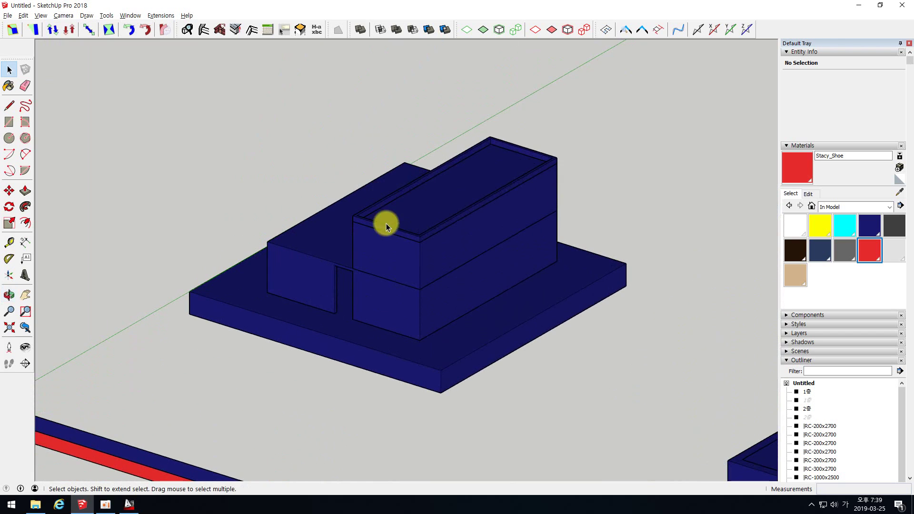
{"action": "scroll", "coordinate": [519, 138], "scroll_direction": "down", "scroll_amount": 3}
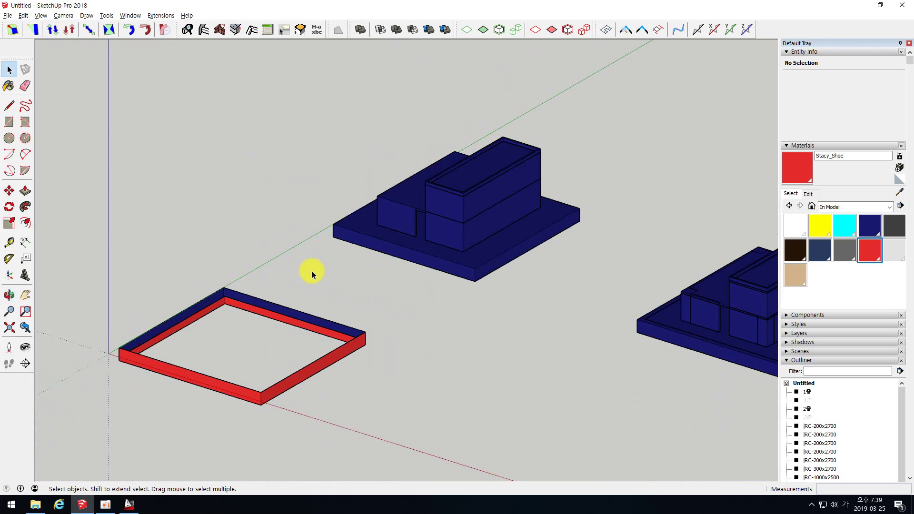
{"action": "middle_click_drag", "start_coordinate": [275, 250], "coordinate": [306, 296]}
{"action": "scroll", "coordinate": [306, 296], "scroll_direction": "down", "scroll_amount": 2}
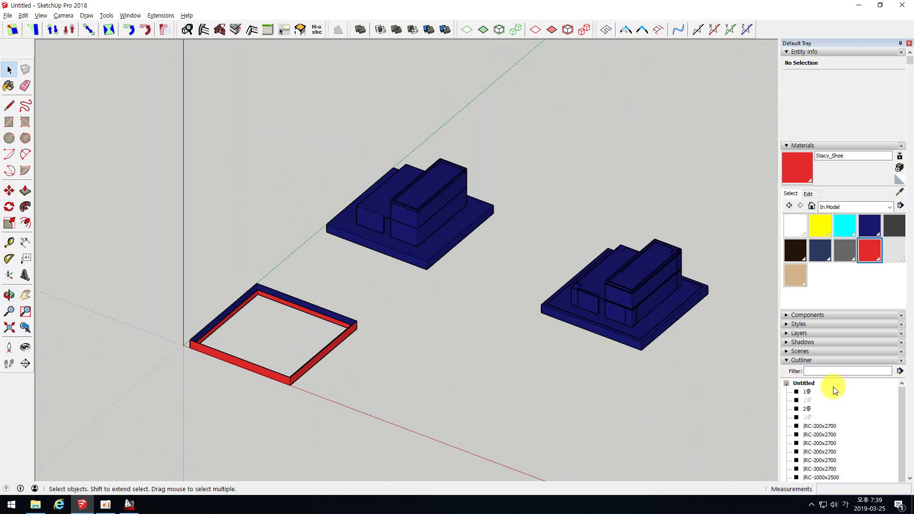
- Unhide the hidden first-floor group 1층 that stands on the stripped base
{"action": "right_click", "coordinate": [807, 399]}
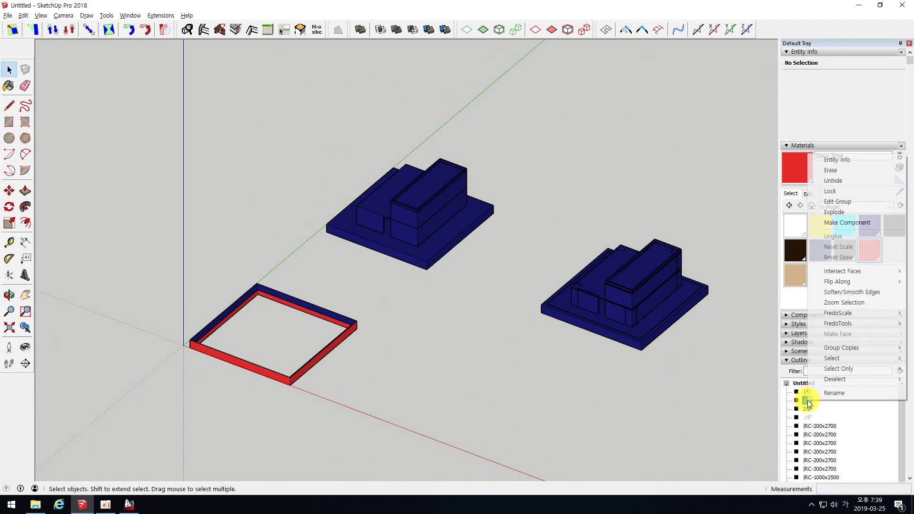
{"action": "left_click", "coordinate": [840, 181]}
{"action": "scroll", "coordinate": [264, 335], "scroll_direction": "up", "scroll_amount": 5}
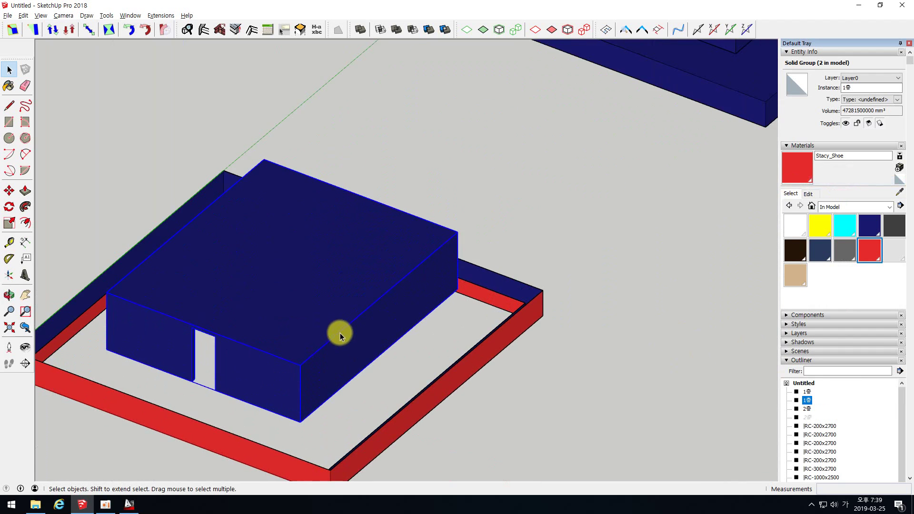
{"action": "scroll", "coordinate": [337, 303], "scroll_direction": "down", "scroll_amount": 3}
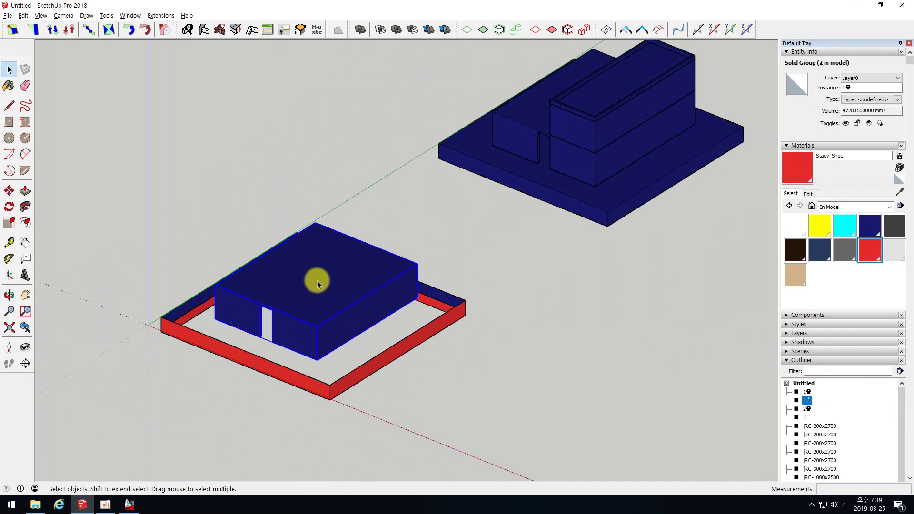
{"action": "scroll", "coordinate": [317, 281], "scroll_direction": "up", "scroll_amount": 3}
{"action": "mouse_move", "coordinate": [306, 273]}
{"action": "middle_mouse_down"}
{"action": "mouse_move", "coordinate": [302, 347]}
{"action": "mouse_move", "coordinate": [331, 259]}
{"action": "middle_mouse_up"}
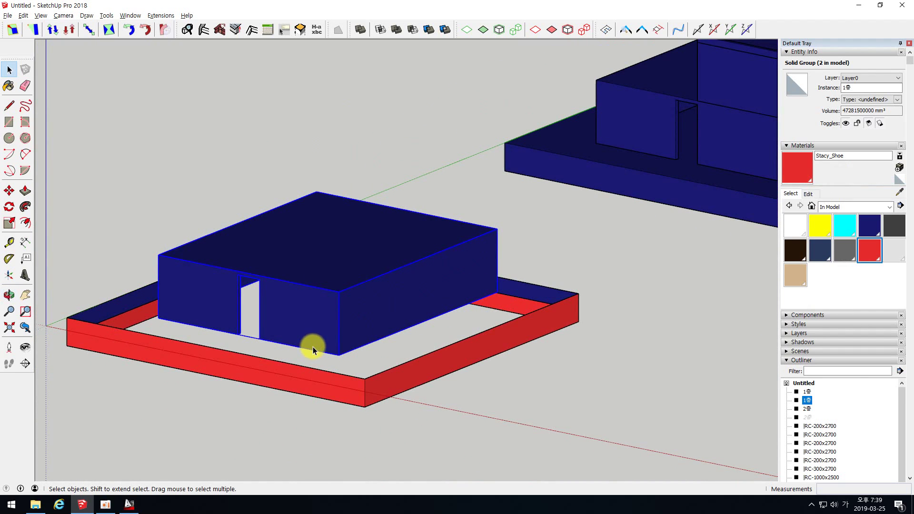
{"action": "middle_click_drag", "start_coordinate": [327, 231], "coordinate": [340, 280]}
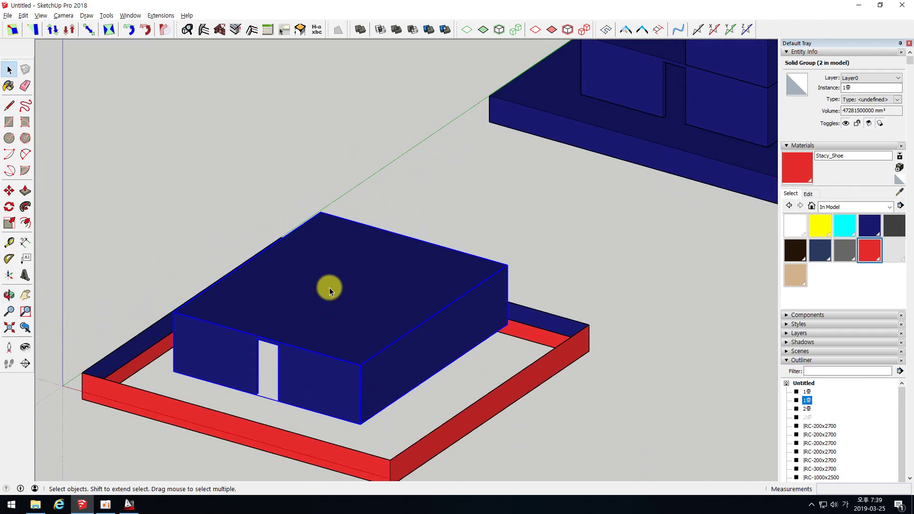
- Open the first-floor group 1층 on the stripped base and delete its top face
{"action": "left_click", "coordinate": [301, 296]}
{"action": "double_click", "coordinate": [328, 290]}
{"action": "scroll", "coordinate": [314, 314], "scroll_direction": "up", "scroll_amount": 3}
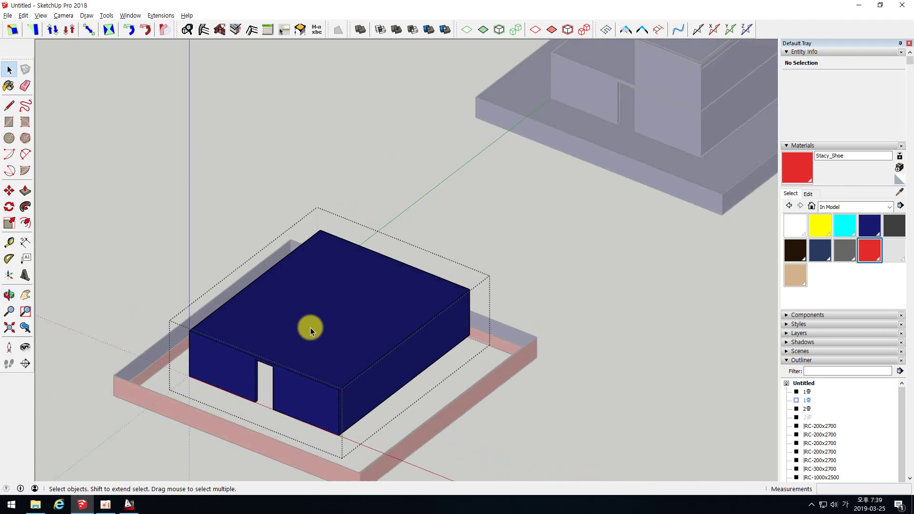
{"action": "left_click", "coordinate": [322, 298]}
{"action": "key", "text": "Delete"}
- Delete the bottom face running along the underside of the first-floor walls and leave the group
{"action": "middle_click_drag", "start_coordinate": [345, 270], "coordinate": [380, 112]}
{"action": "scroll", "coordinate": [377, 155], "scroll_direction": "down", "scroll_amount": 3}
{"action": "scroll", "coordinate": [379, 161], "scroll_direction": "up", "scroll_amount": 3}
{"action": "middle_click_drag", "start_coordinate": [389, 176], "coordinate": [358, 122]}
{"action": "left_click", "coordinate": [416, 135]}
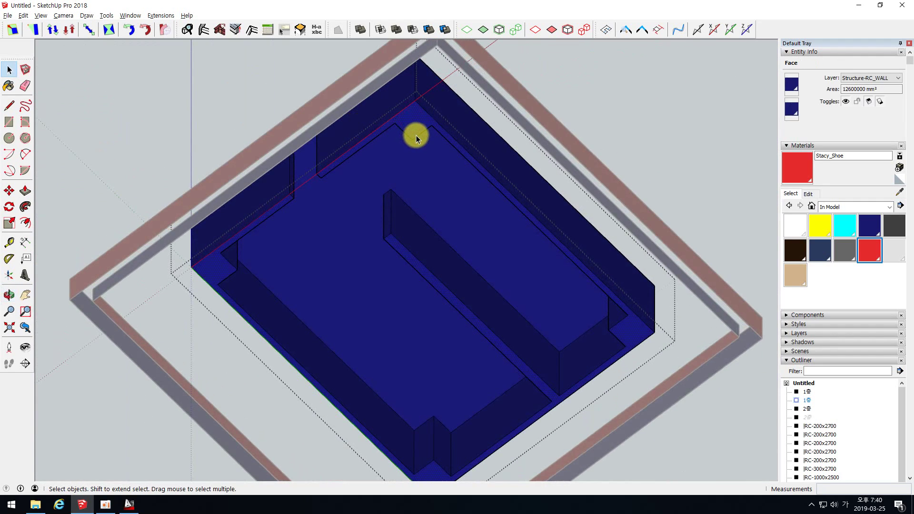
{"action": "middle_click_drag", "start_coordinate": [413, 169], "coordinate": [279, 198]}
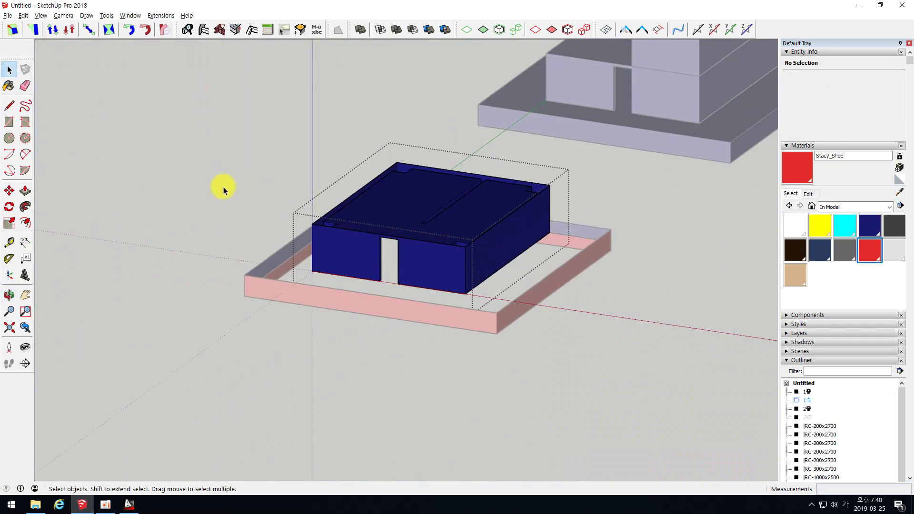
{"action": "scroll", "coordinate": [223, 187], "scroll_direction": "down", "scroll_amount": 1}
{"action": "left_click", "coordinate": [216, 173]}
- Select the neighbouring building's base group and the stripped first-floor group in turn to compare their entity information
{"action": "scroll", "coordinate": [261, 322], "scroll_direction": "down", "scroll_amount": 4}
{"action": "scroll", "coordinate": [361, 245], "scroll_direction": "up", "scroll_amount": 4}
{"action": "middle_click_drag", "start_coordinate": [367, 297], "coordinate": [344, 264]}
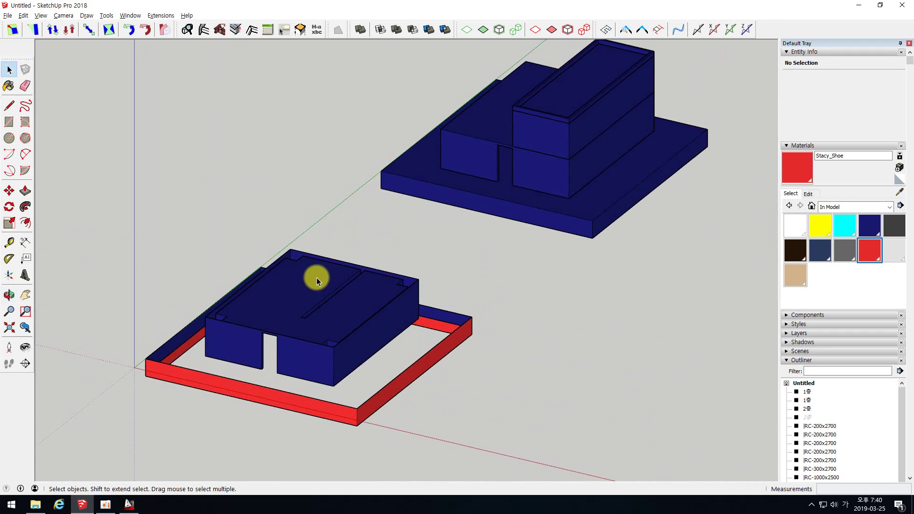
{"action": "scroll", "coordinate": [539, 175], "scroll_direction": "up", "scroll_amount": 3}
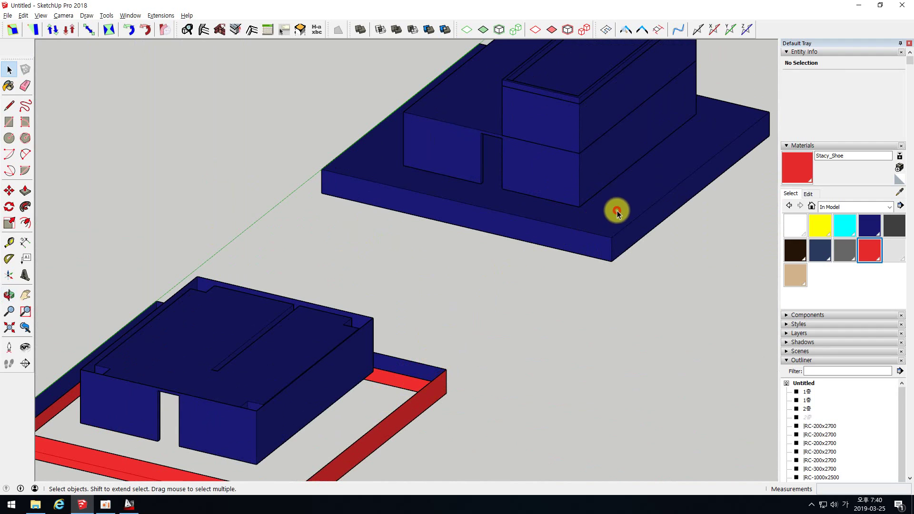
{"action": "left_click", "coordinate": [625, 175]}
{"action": "scroll", "coordinate": [662, 111], "scroll_direction": "down", "scroll_amount": 2}
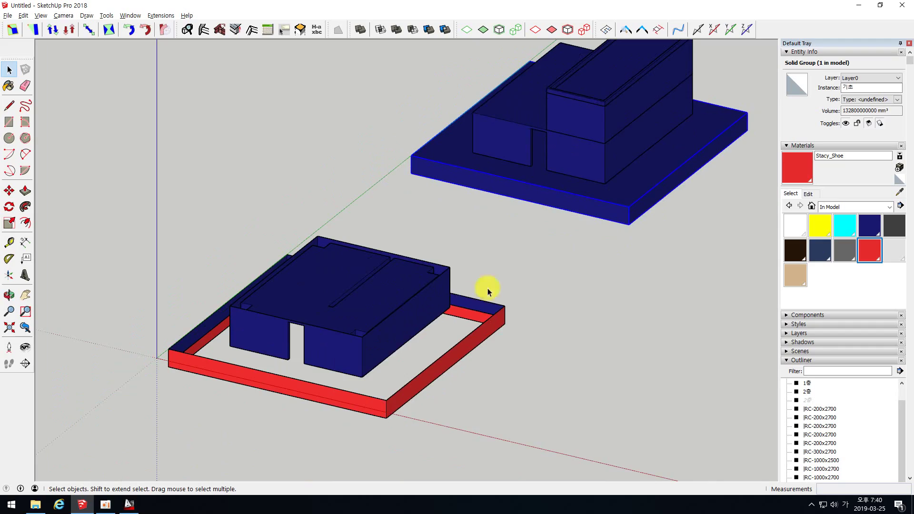
{"action": "scroll", "coordinate": [322, 349], "scroll_direction": "up", "scroll_amount": 5}
{"action": "left_click", "coordinate": [339, 313]}
{"action": "middle_click_drag", "start_coordinate": [344, 313], "coordinate": [395, 204]}
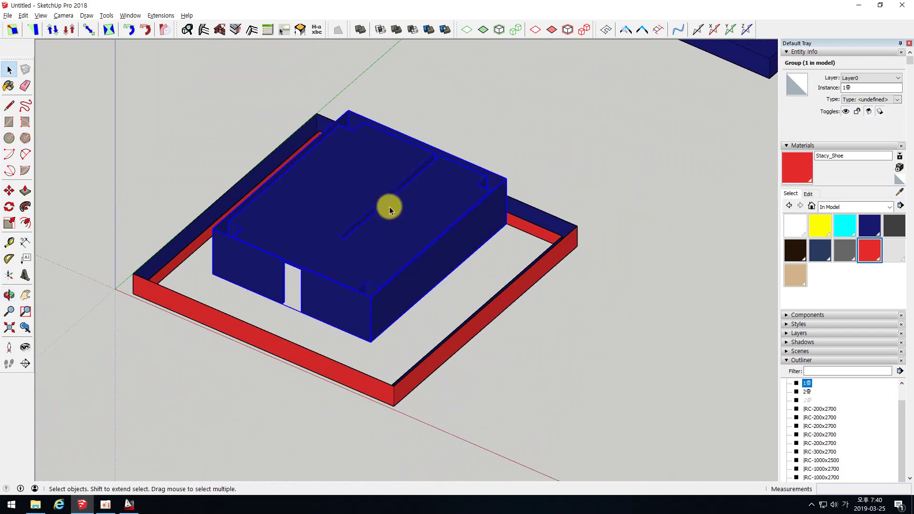
{"action": "scroll", "coordinate": [300, 207], "scroll_direction": "up", "scroll_amount": 2}
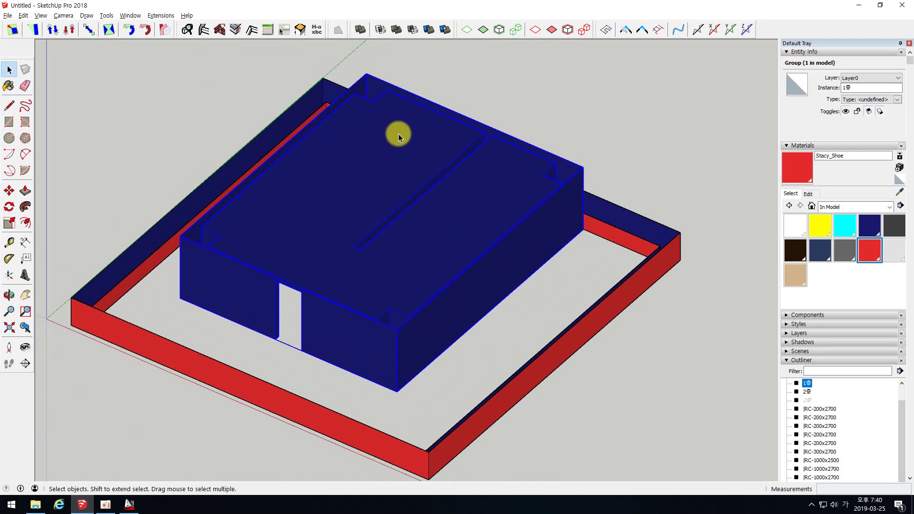
{"action": "scroll", "coordinate": [327, 223], "scroll_direction": "down", "scroll_amount": 3}
{"action": "mouse_move", "coordinate": [327, 224]}
{"action": "middle_mouse_down"}
{"action": "mouse_move", "coordinate": [358, 210]}
{"action": "mouse_move", "coordinate": [338, 221]}
{"action": "middle_mouse_up"}
{"action": "scroll", "coordinate": [333, 233], "scroll_direction": "up", "scroll_amount": 3}
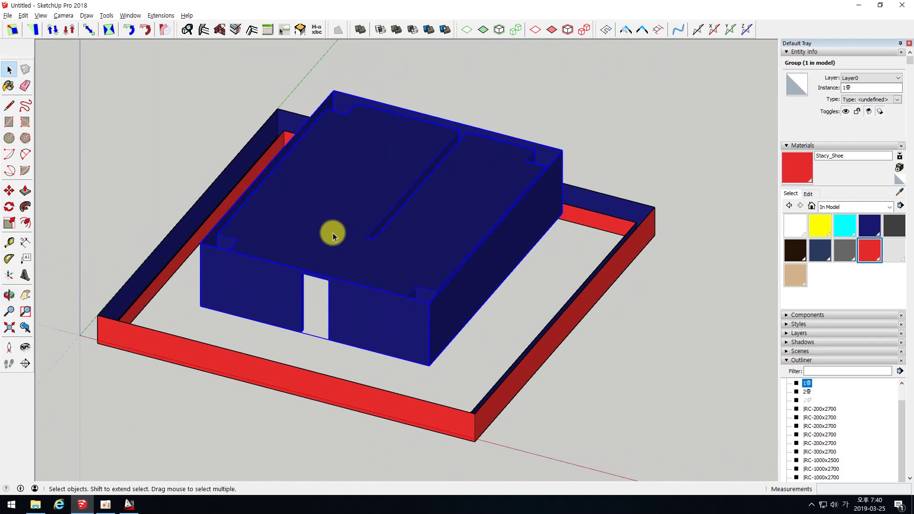
- Open the stripped first-floor group and select all faces with the same material as its front wall face
{"action": "double_click", "coordinate": [374, 311]}
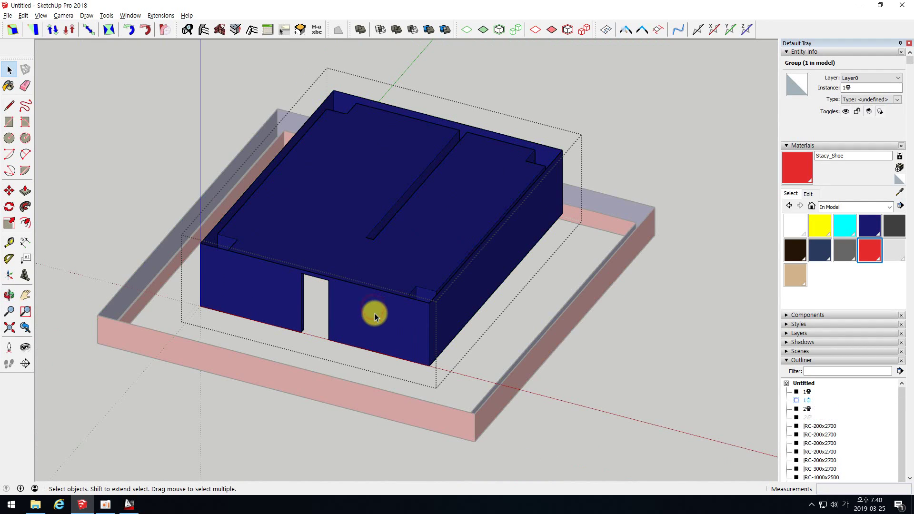
{"action": "scroll", "coordinate": [364, 312], "scroll_direction": "up", "scroll_amount": 2}
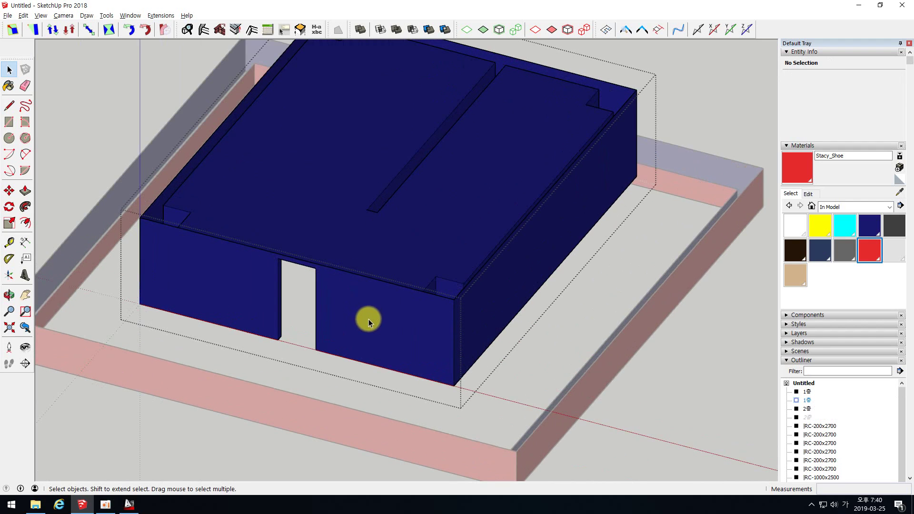
{"action": "left_click", "coordinate": [370, 314]}
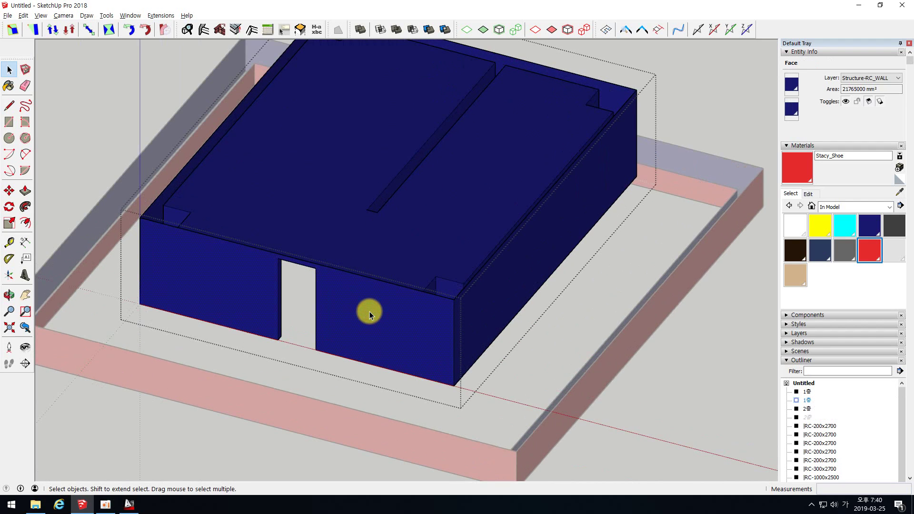
{"action": "right_click", "coordinate": [370, 314]}
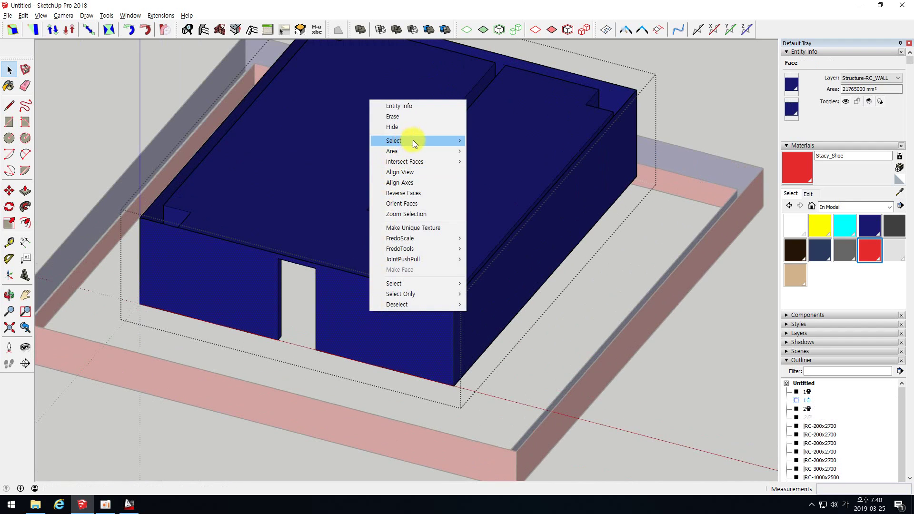
{"action": "mouse_move", "coordinate": [413, 140]}
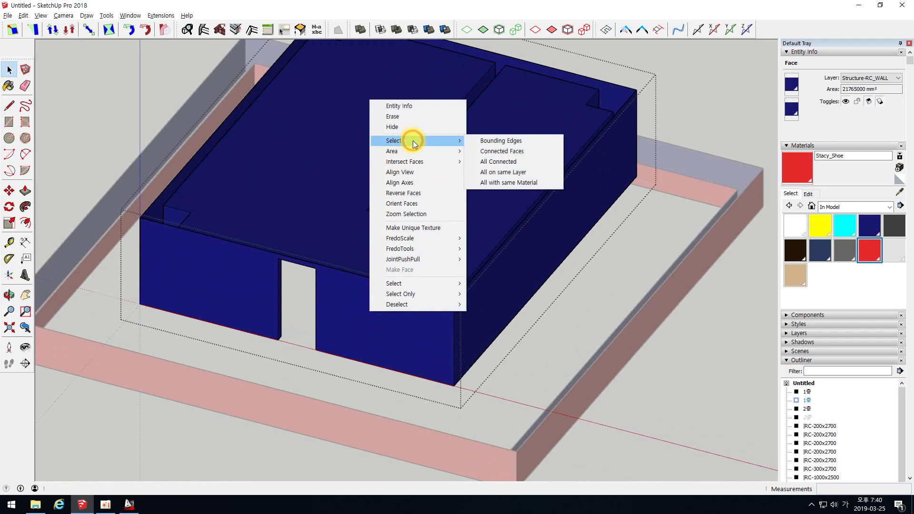
{"action": "left_click", "coordinate": [502, 184]}
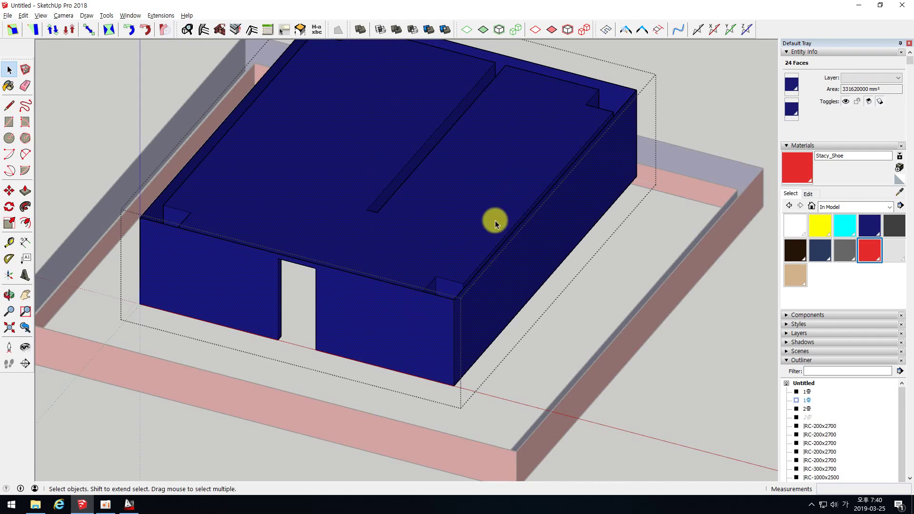
- Paint the selected first-floor faces with the red Stacy_Shoe material, then deselect them and leave the group
{"action": "left_click", "coordinate": [796, 171]}
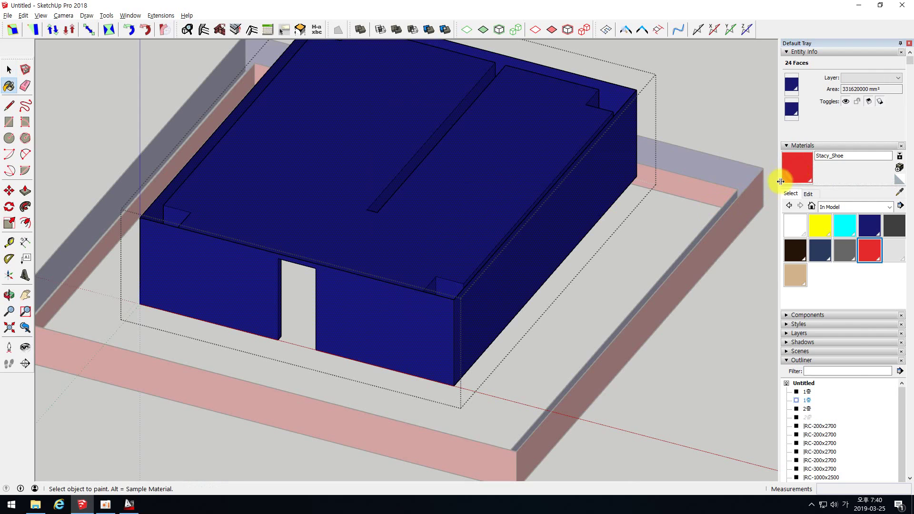
{"action": "left_click", "coordinate": [389, 318]}
{"action": "scroll", "coordinate": [418, 261], "scroll_direction": "down", "scroll_amount": 3}
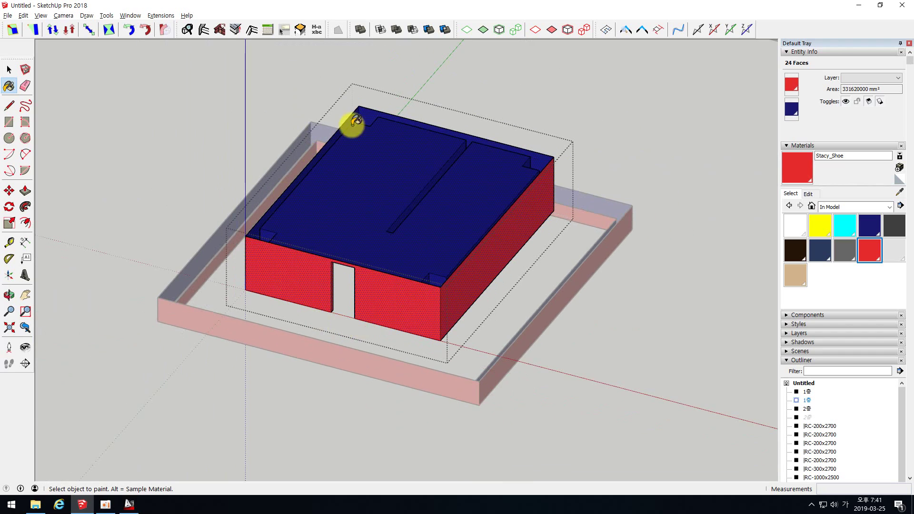
{"action": "key", "text": "space"}
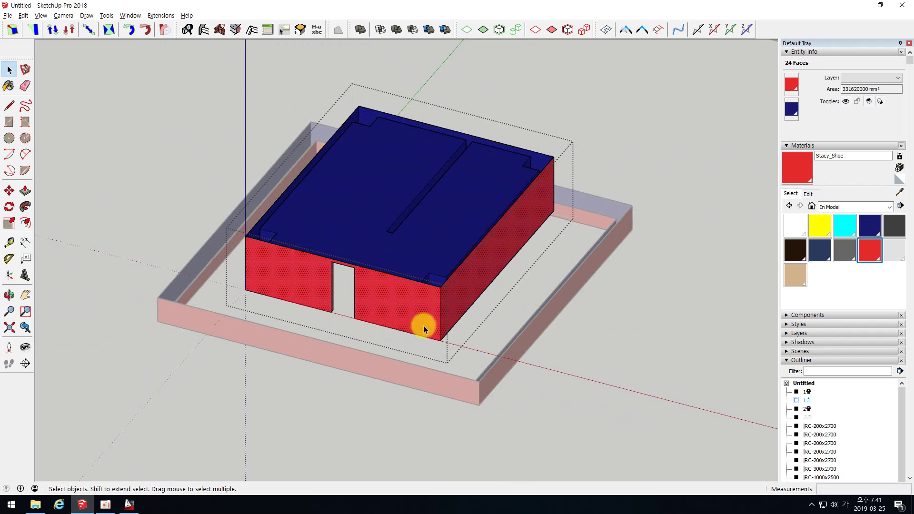
{"action": "left_click", "coordinate": [714, 302]}
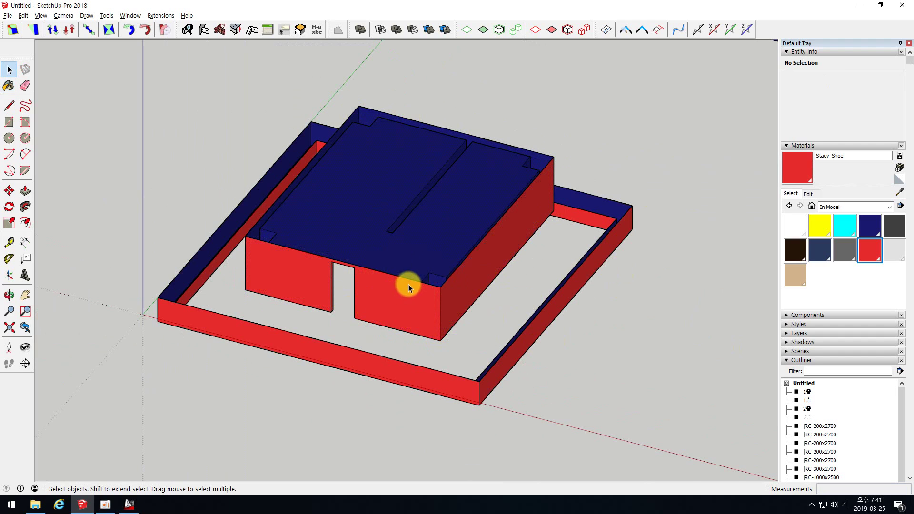
- Examine the red first-floor walls and stripped base from the front, the sides and below
{"action": "scroll", "coordinate": [408, 284], "scroll_direction": "up", "scroll_amount": 2}
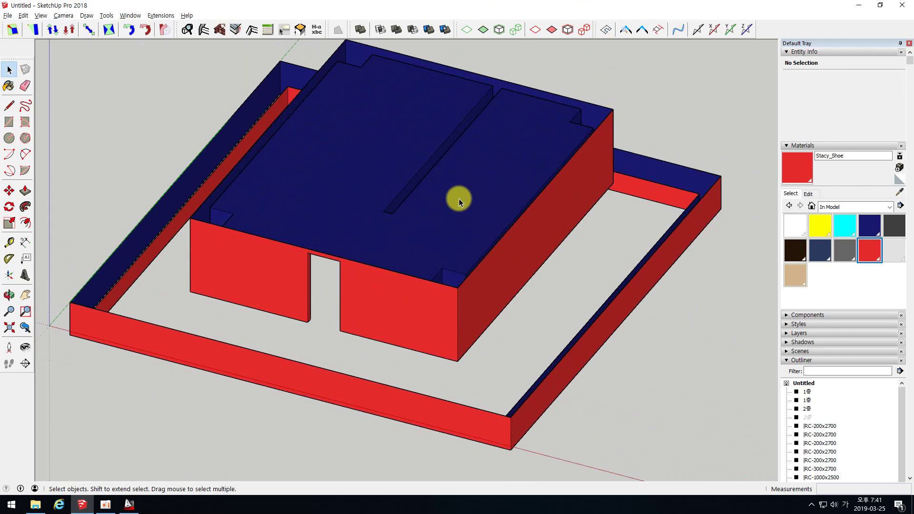
{"action": "middle_click_drag", "start_coordinate": [316, 301], "coordinate": [288, 281]}
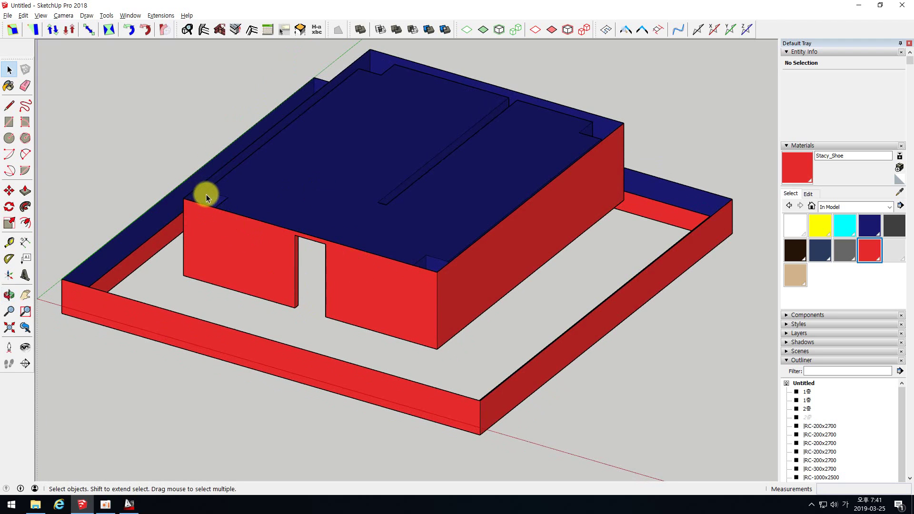
{"action": "middle_click_drag", "start_coordinate": [193, 195], "coordinate": [441, 210]}
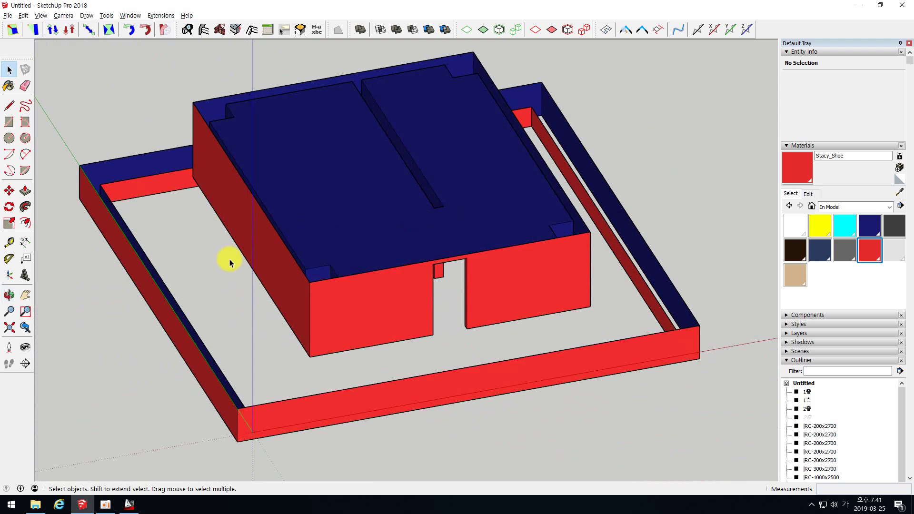
{"action": "middle_click_drag", "start_coordinate": [422, 314], "coordinate": [249, 75]}
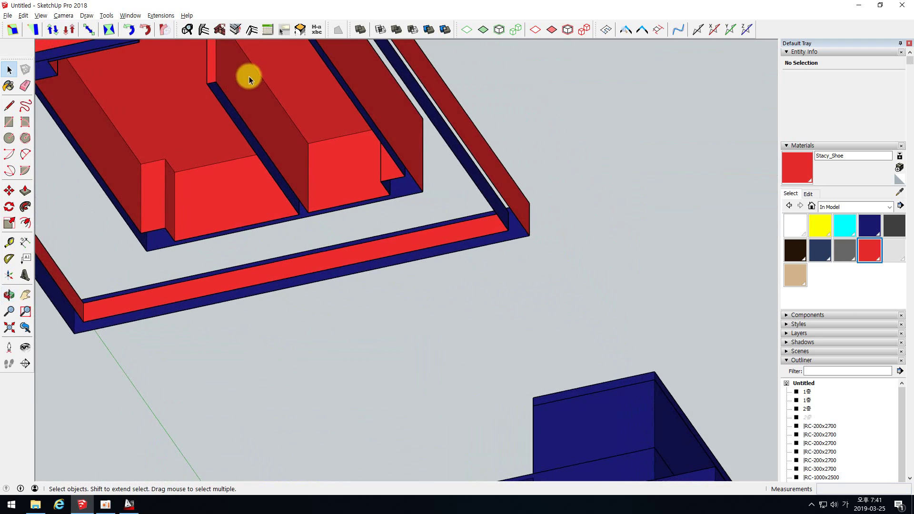
{"action": "middle_click_drag", "start_coordinate": [364, 122], "coordinate": [410, 153]}
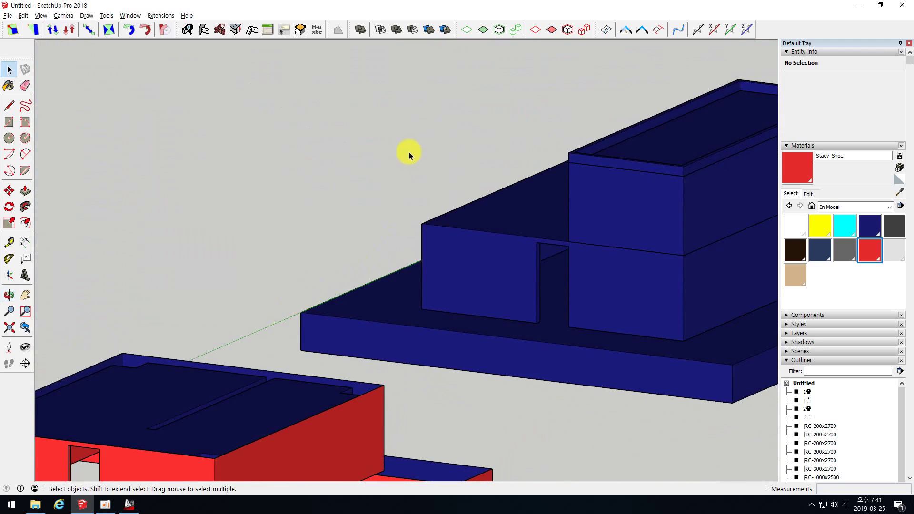
{"action": "scroll", "coordinate": [291, 298], "scroll_direction": "down", "scroll_amount": 6}
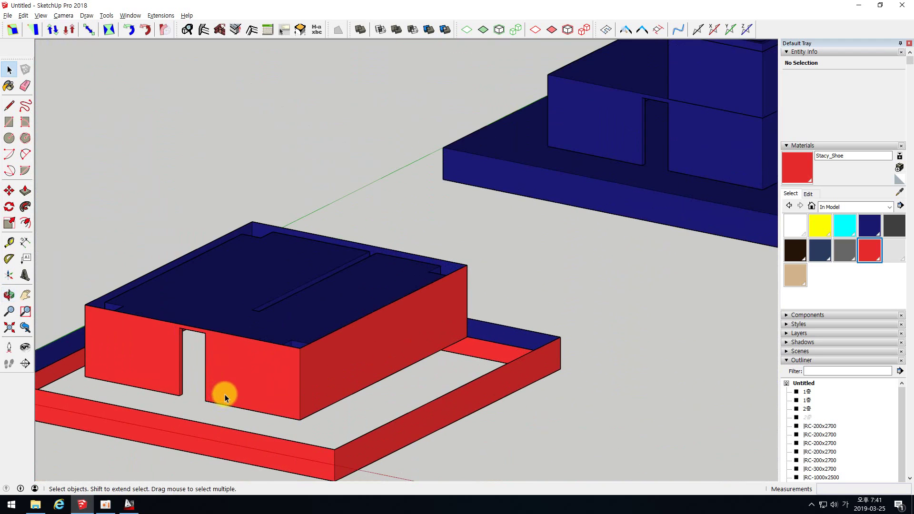
- Open the red first-floor group, select all faces with the same material as its front wall to read their area, and leave the group
{"action": "scroll", "coordinate": [520, 319], "scroll_direction": "down", "scroll_amount": 2}
{"action": "scroll", "coordinate": [287, 375], "scroll_direction": "up", "scroll_amount": 4}
{"action": "left_click", "coordinate": [313, 346]}
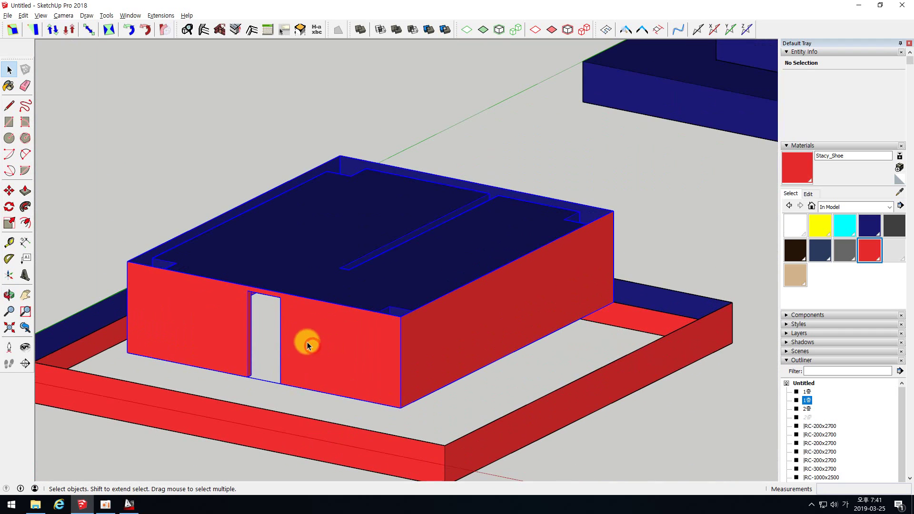
{"action": "double_click", "coordinate": [319, 331]}
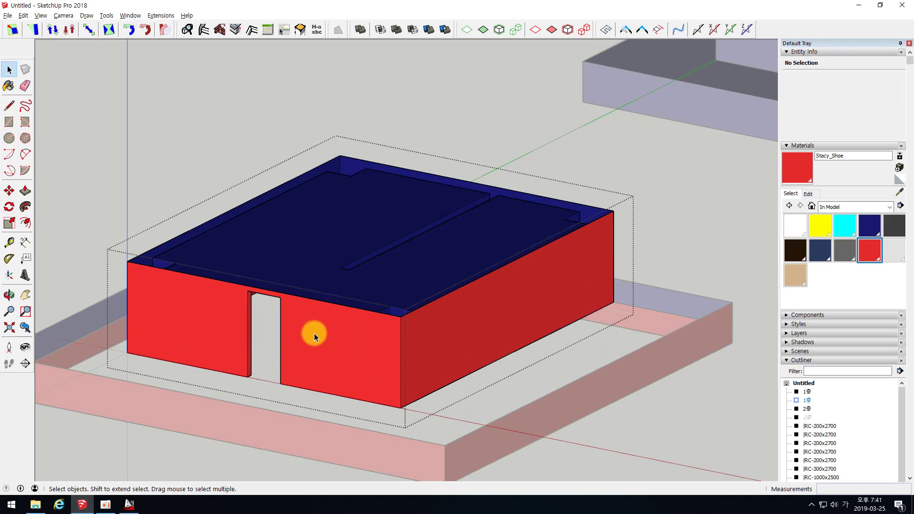
{"action": "left_click", "coordinate": [316, 329]}
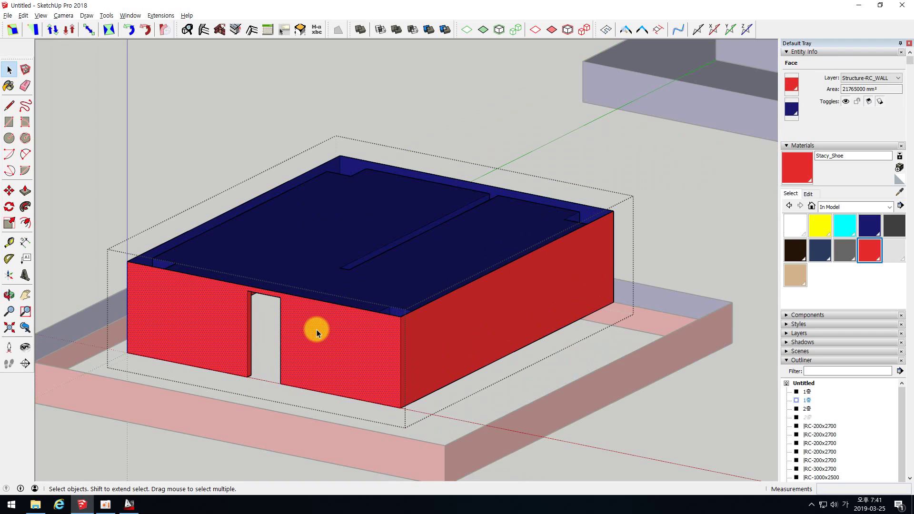
{"action": "right_click", "coordinate": [316, 330]}
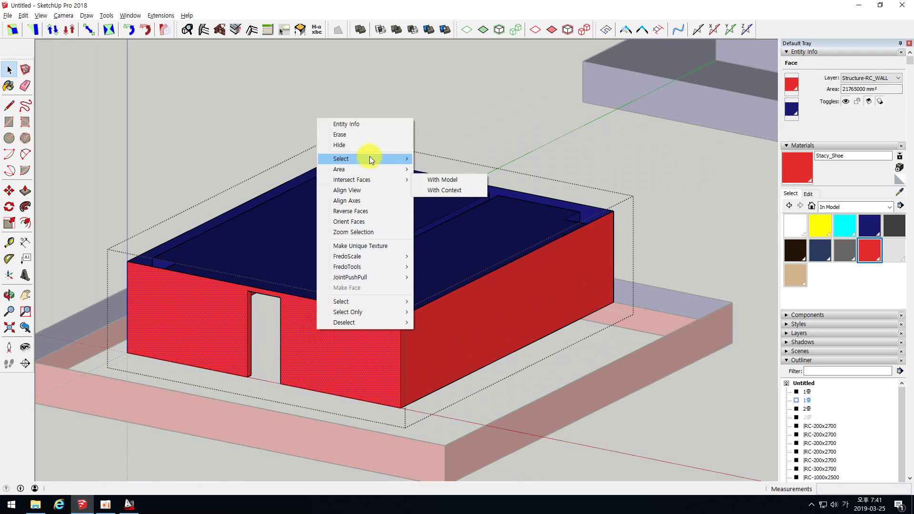
{"action": "mouse_move", "coordinate": [370, 157]}
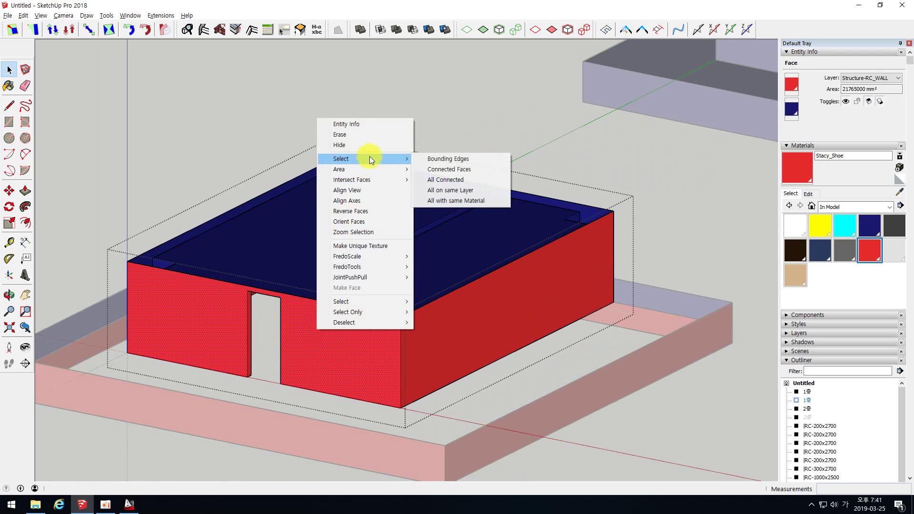
{"action": "left_click", "coordinate": [439, 200]}
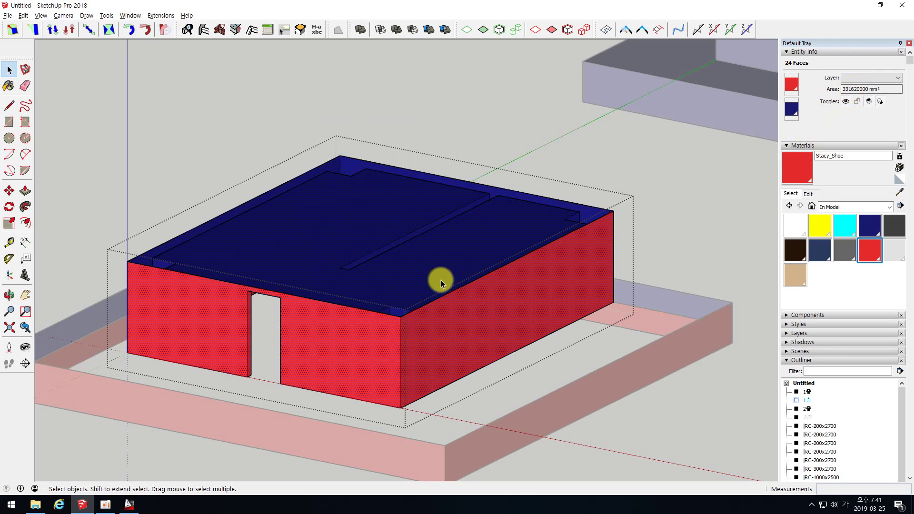
{"action": "scroll", "coordinate": [424, 208], "scroll_direction": "down", "scroll_amount": 5}
{"action": "scroll", "coordinate": [263, 228], "scroll_direction": "up", "scroll_amount": 2}
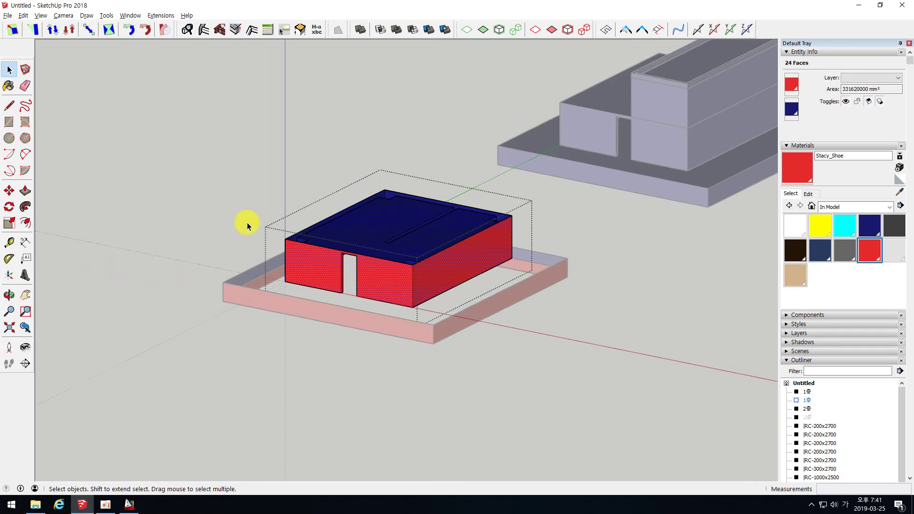
{"action": "left_click", "coordinate": [193, 196]}
- Unhide the hidden second-floor group
{"action": "scroll", "coordinate": [235, 322], "scroll_direction": "down", "scroll_amount": 3}
{"action": "middle_click_drag", "start_coordinate": [234, 323], "coordinate": [415, 219]}
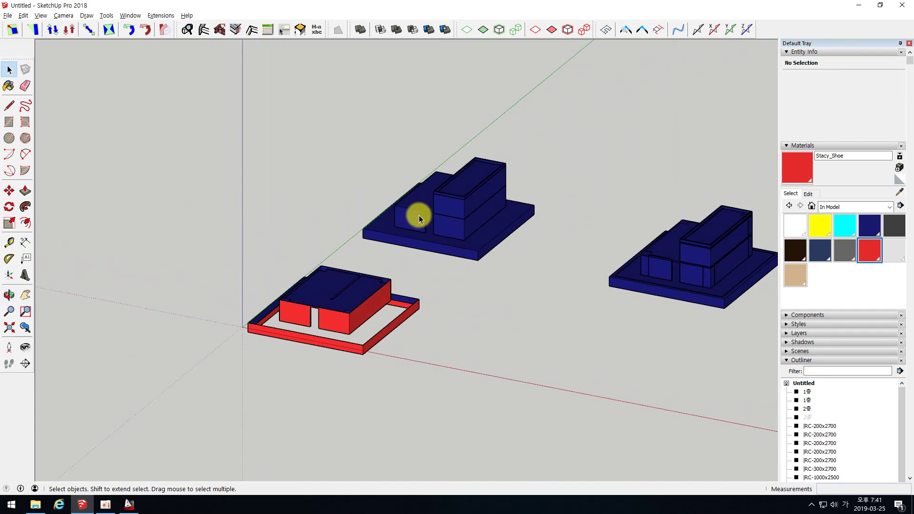
{"action": "scroll", "coordinate": [451, 205], "scroll_direction": "up", "scroll_amount": 4}
{"action": "left_click", "coordinate": [458, 203]}
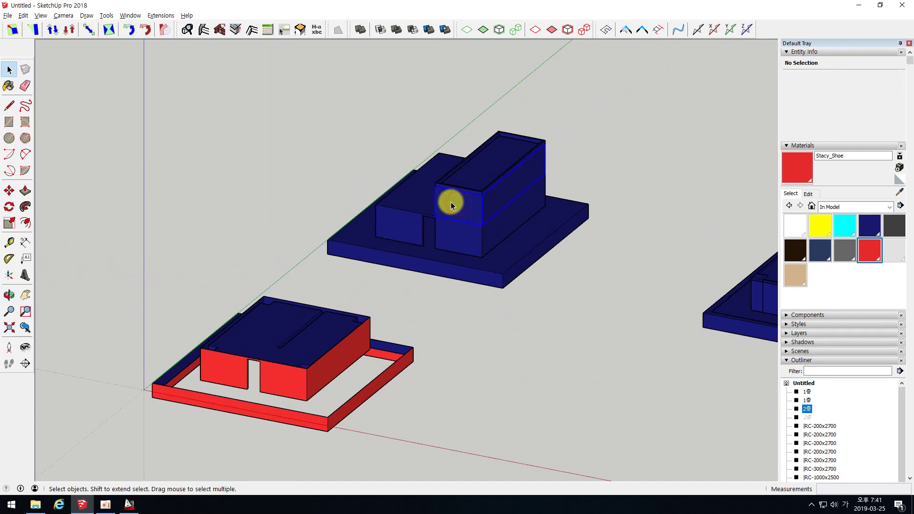
{"action": "left_click", "coordinate": [807, 418]}
{"action": "right_click", "coordinate": [807, 418]}
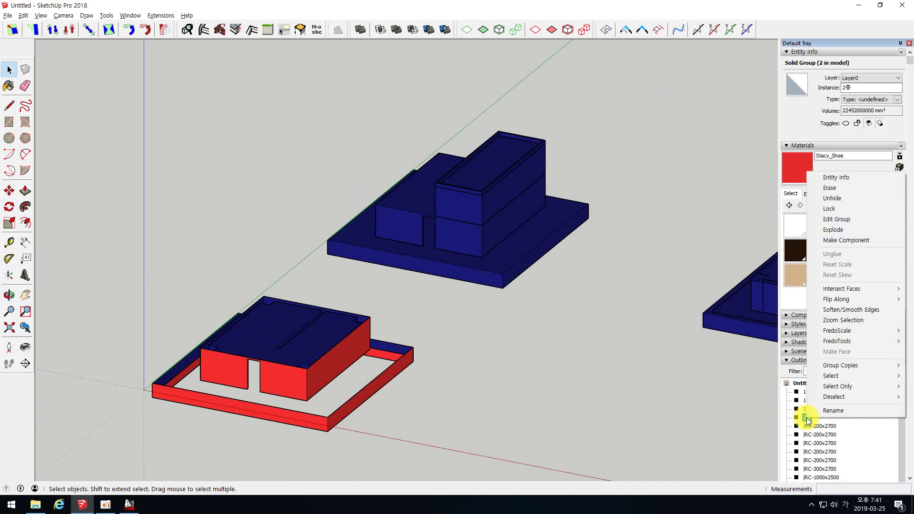
{"action": "left_click", "coordinate": [847, 200]}
- Hide the red first-floor group and the red base beneath it, leaving the second-floor group
{"action": "scroll", "coordinate": [445, 259], "scroll_direction": "down", "scroll_amount": 3}
{"action": "scroll", "coordinate": [313, 310], "scroll_direction": "up", "scroll_amount": 5}
{"action": "middle_click_drag", "start_coordinate": [313, 310], "coordinate": [434, 302]}
{"action": "key", "text": "space"}
{"action": "left_click", "coordinate": [394, 338]}
{"action": "middle_click_drag", "start_coordinate": [394, 338], "coordinate": [542, 288]}
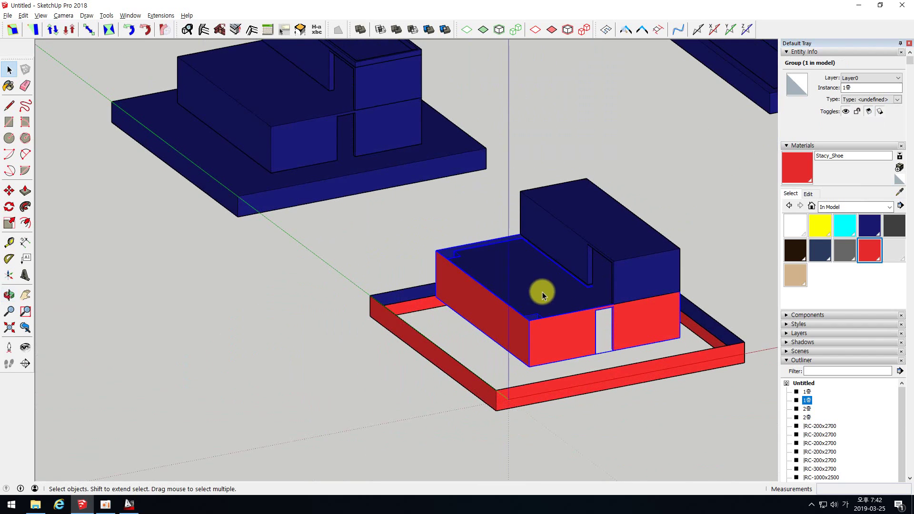
{"action": "key", "text": "Delete"}
{"action": "left_click", "coordinate": [582, 379]}
{"action": "key", "text": "Delete"}
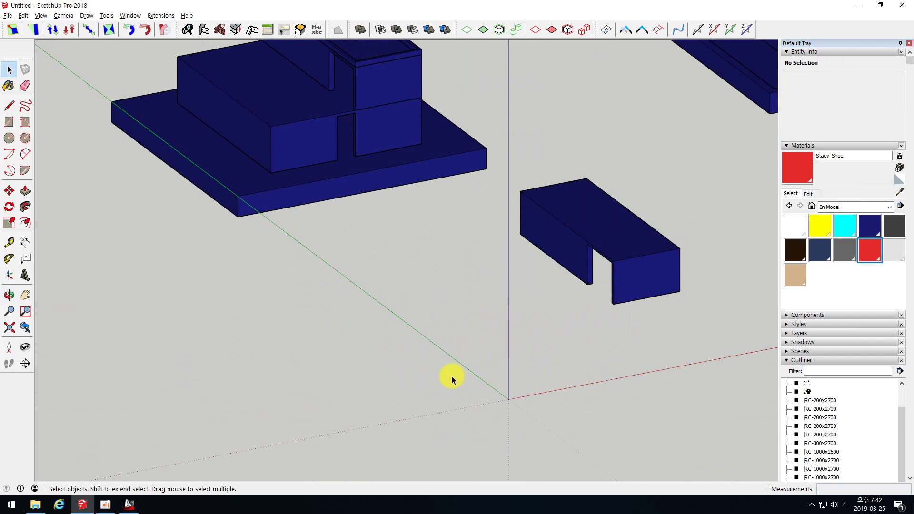
- Open the isolated second-floor group and select all faces with the same material as its front wall face
{"action": "scroll", "coordinate": [645, 230], "scroll_direction": "down", "scroll_amount": 3}
{"action": "scroll", "coordinate": [591, 286], "scroll_direction": "up", "scroll_amount": 4}
{"action": "middle_click_drag", "start_coordinate": [592, 285], "coordinate": [579, 328]}
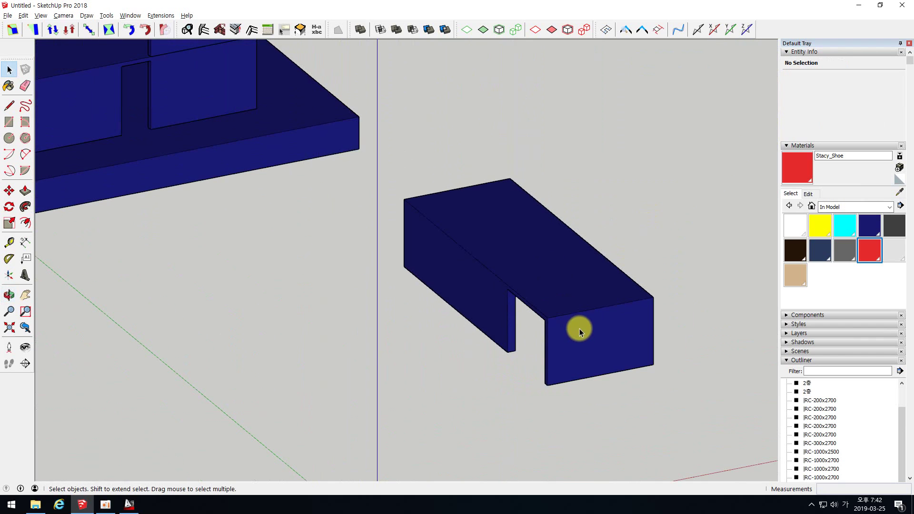
{"action": "double_click", "coordinate": [585, 333]}
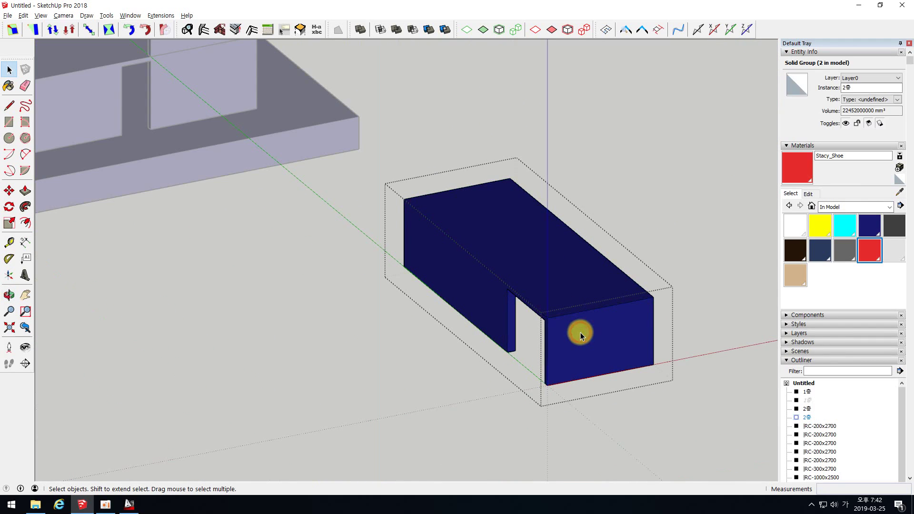
{"action": "left_click", "coordinate": [593, 331]}
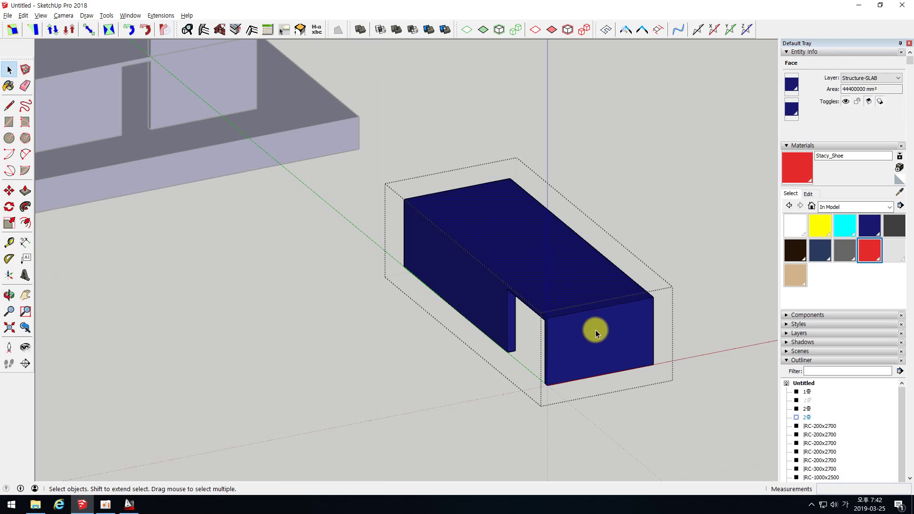
{"action": "right_click", "coordinate": [604, 338]}
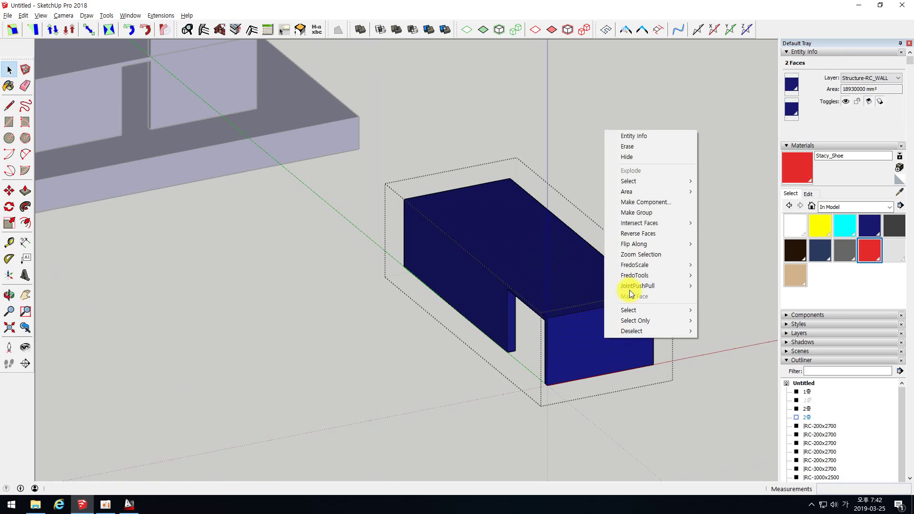
{"action": "mouse_move", "coordinate": [670, 181]}
{"action": "left_click", "coordinate": [730, 225]}
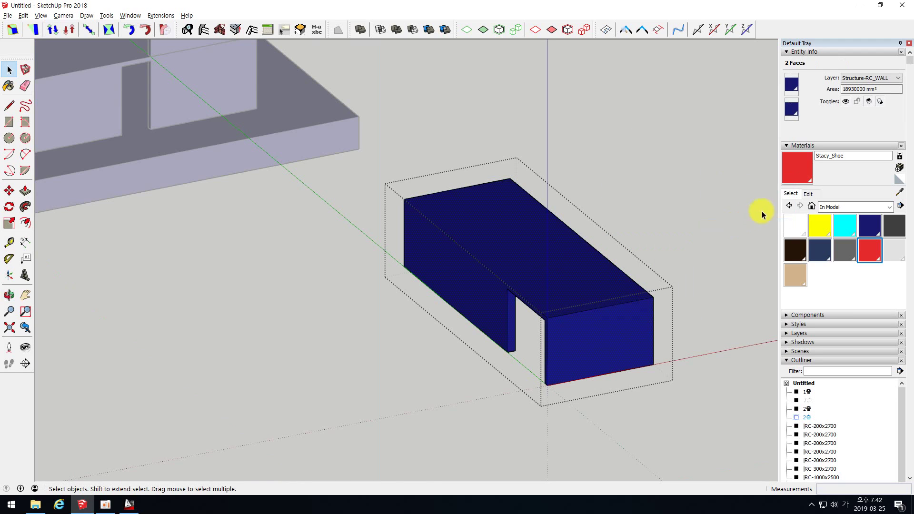
- Paint the selected second-floor faces with the red Stacy_Shoe material and deselect them
{"action": "left_click", "coordinate": [794, 176]}
{"action": "left_click", "coordinate": [619, 334]}
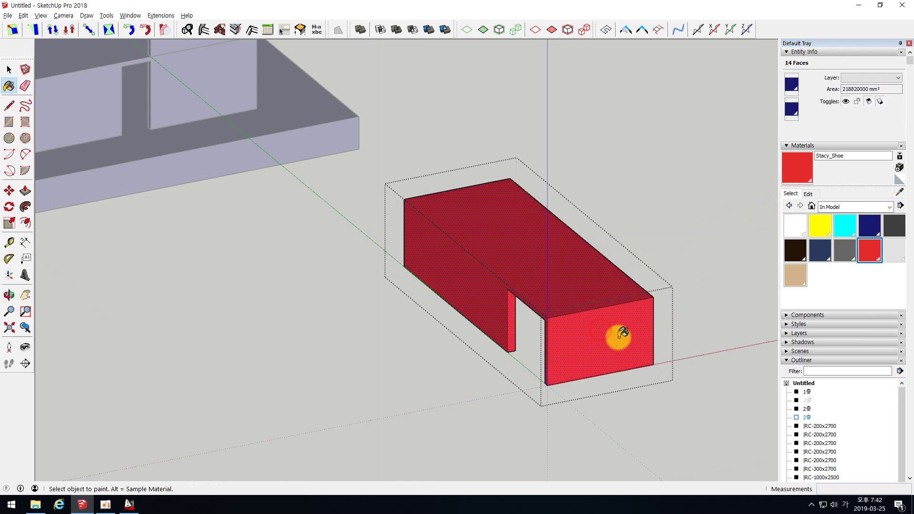
{"action": "key", "text": "space"}
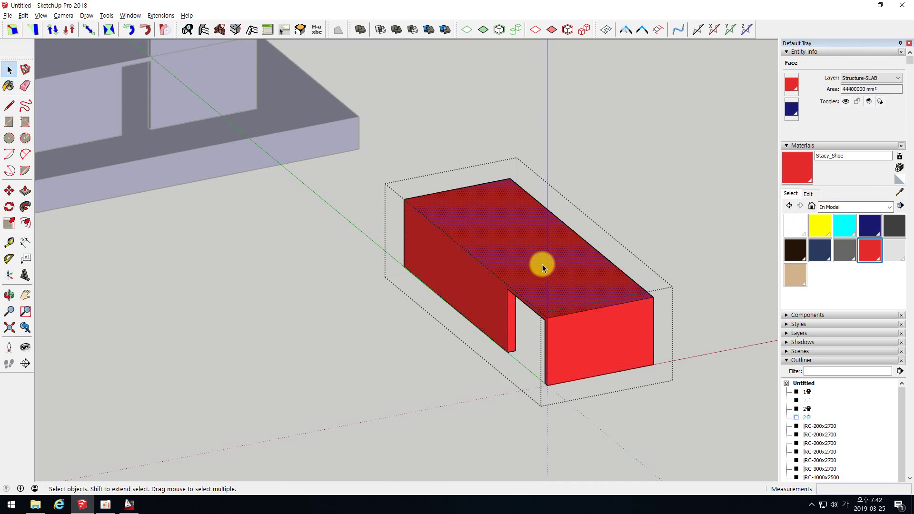
{"action": "left_click", "coordinate": [527, 303]}
- Examine the red second-floor walls and slab from below, above and the front, checking individual faces' entity information
{"action": "middle_click_drag", "start_coordinate": [527, 303], "coordinate": [520, 93]}
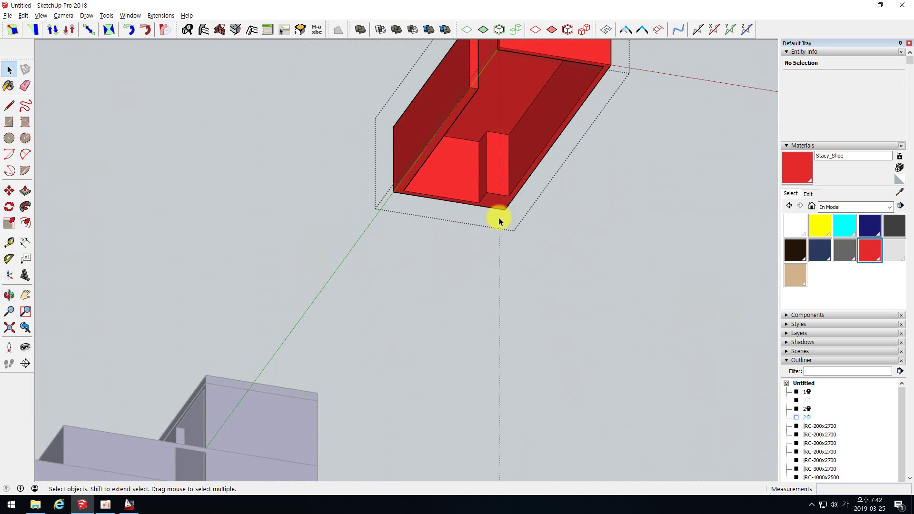
{"action": "middle_click_drag", "start_coordinate": [493, 202], "coordinate": [492, 369]}
{"action": "key", "text": "ctrl+z"}
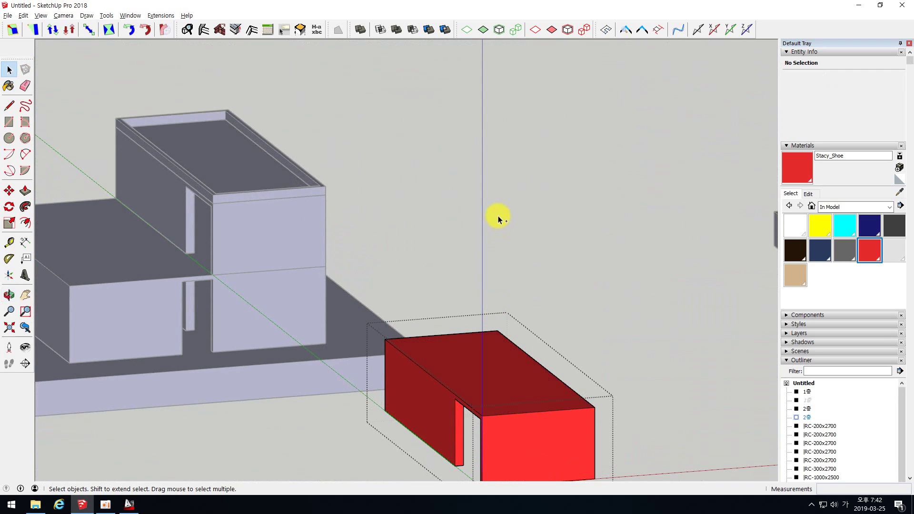
{"action": "scroll", "coordinate": [499, 212], "scroll_direction": "down", "scroll_amount": 3}
{"action": "left_click", "coordinate": [501, 301]}
{"action": "middle_click_drag", "start_coordinate": [502, 301], "coordinate": [527, 193]}
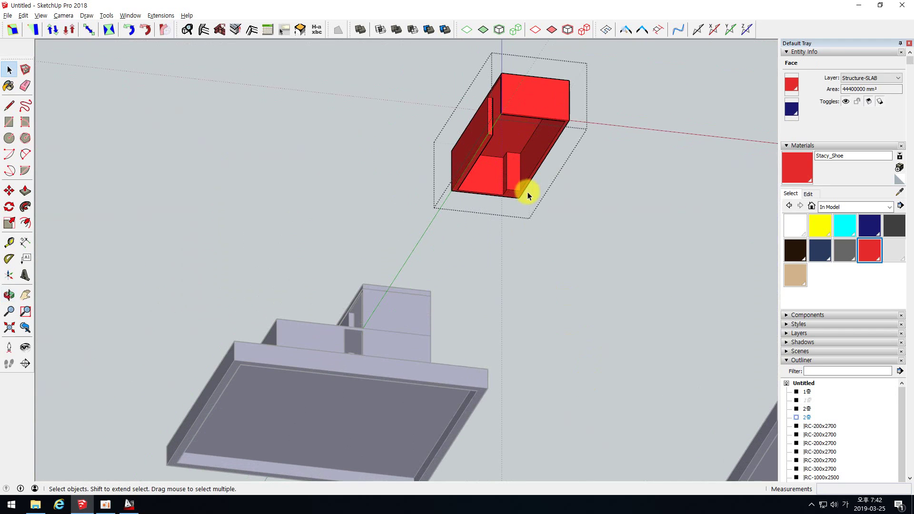
{"action": "middle_click_drag", "start_coordinate": [541, 155], "coordinate": [495, 366]}
{"action": "left_click", "coordinate": [495, 366]}
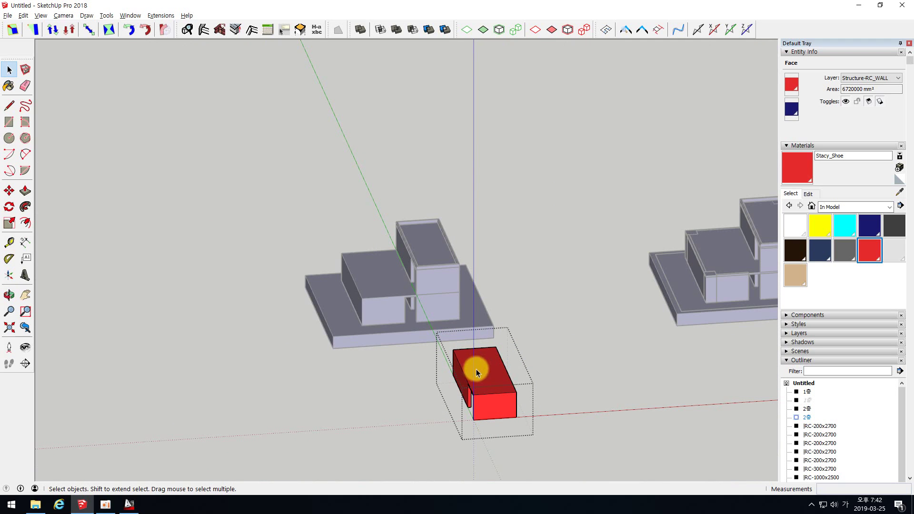
{"action": "scroll", "coordinate": [478, 373], "scroll_direction": "down", "scroll_amount": 3}
{"action": "scroll", "coordinate": [492, 319], "scroll_direction": "up", "scroll_amount": 5}
{"action": "middle_click_drag", "start_coordinate": [484, 373], "coordinate": [502, 363]}
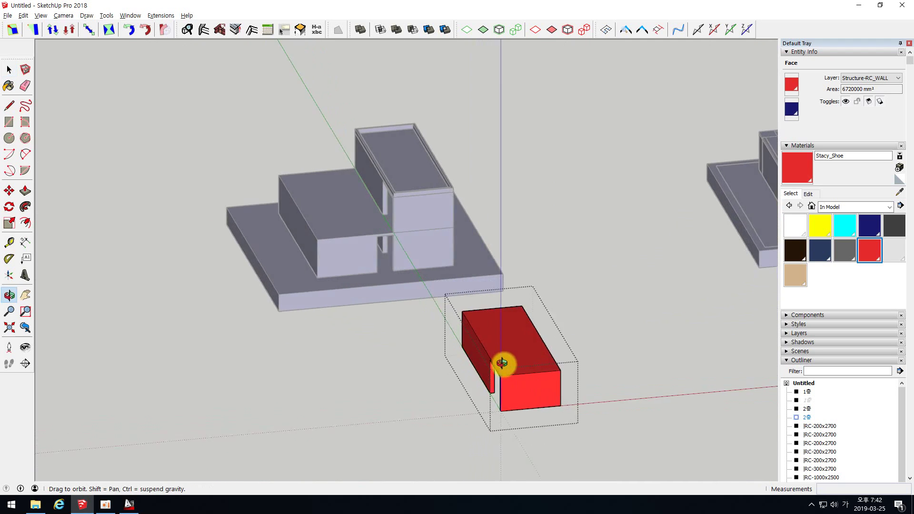
{"action": "scroll", "coordinate": [275, 313], "scroll_direction": "up", "scroll_amount": 2}
{"action": "scroll", "coordinate": [473, 351], "scroll_direction": "down", "scroll_amount": 3}
{"action": "scroll", "coordinate": [530, 357], "scroll_direction": "up", "scroll_amount": 3}
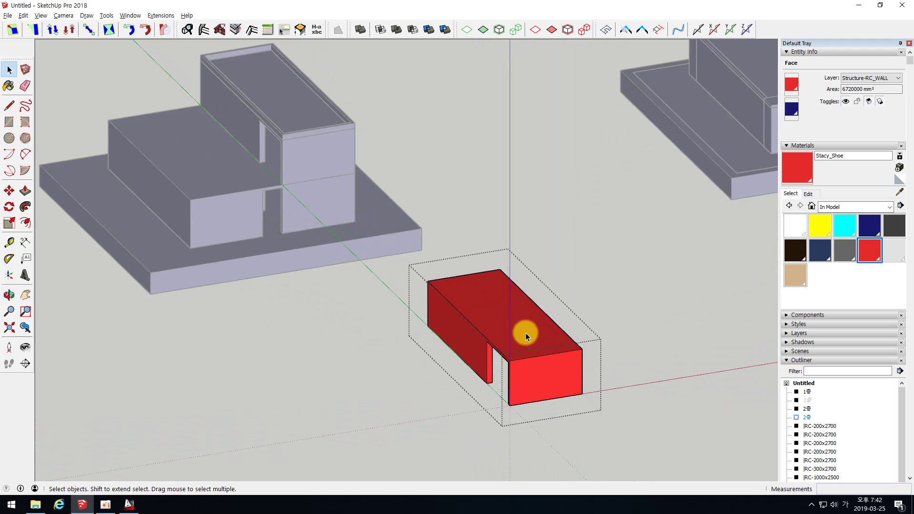
{"action": "middle_click_drag", "start_coordinate": [507, 336], "coordinate": [486, 233]}
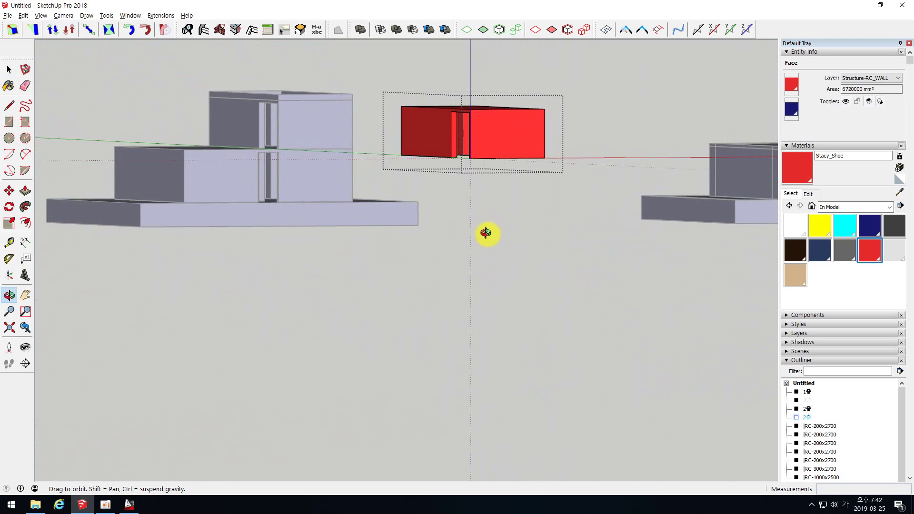
- Try to delete the top slab's faces and edges of the second-floor group, selected together in the Front view, and undo the deletion
{"action": "left_click", "coordinate": [72, 15]}
{"action": "mouse_move", "coordinate": [179, 47]}
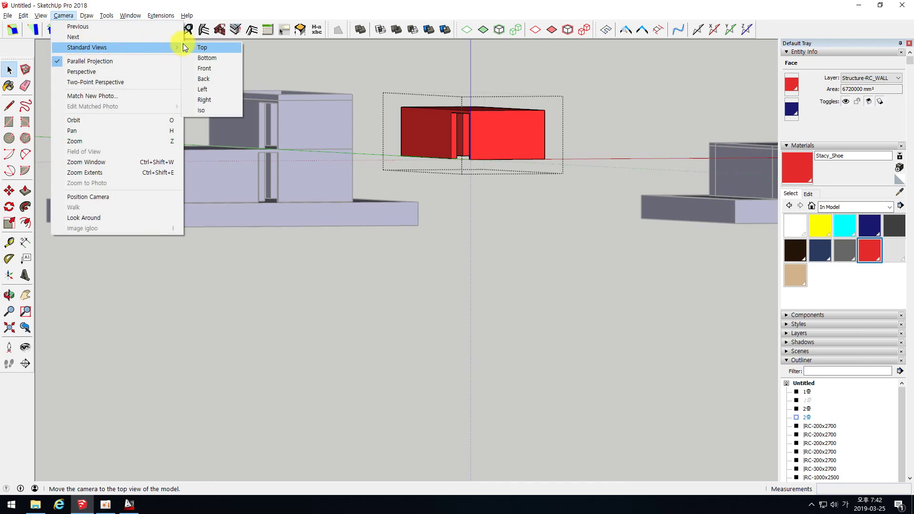
{"action": "left_click", "coordinate": [189, 69]}
{"action": "scroll", "coordinate": [420, 206], "scroll_direction": "down", "scroll_amount": 2}
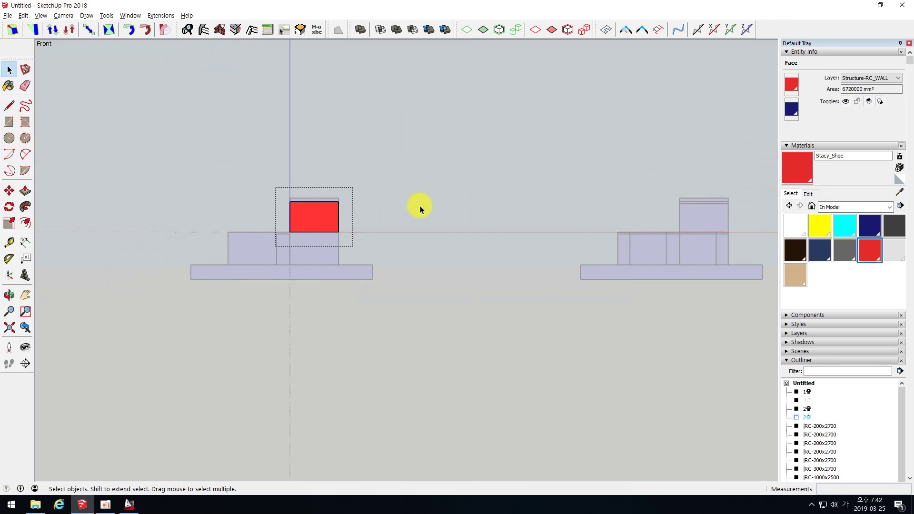
{"action": "scroll", "coordinate": [322, 218], "scroll_direction": "down", "scroll_amount": 2}
{"action": "scroll", "coordinate": [322, 218], "scroll_direction": "up", "scroll_amount": 5}
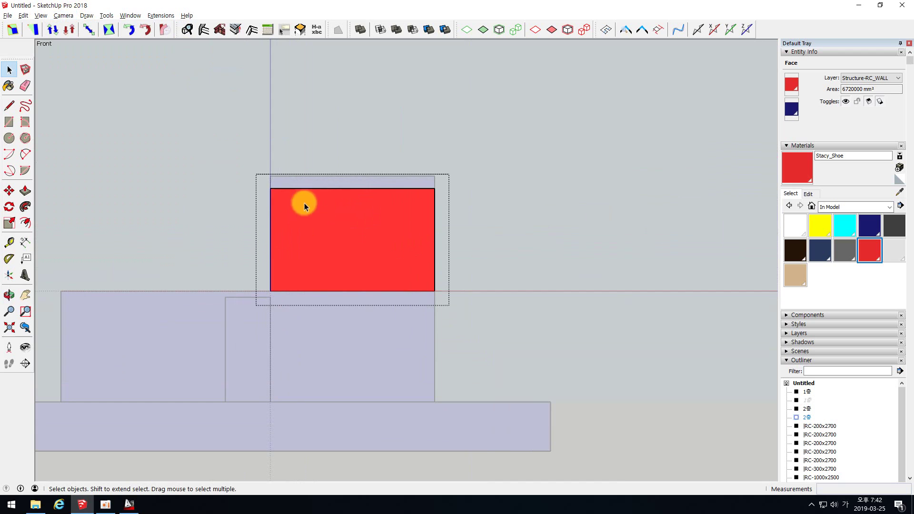
{"action": "mouse_move", "coordinate": [277, 175]}
{"action": "middle_mouse_down"}
{"action": "mouse_move", "coordinate": [296, 198]}
{"action": "mouse_move", "coordinate": [276, 170]}
{"action": "middle_mouse_up"}
{"action": "left_click_drag", "start_coordinate": [173, 151], "coordinate": [696, 203]}
{"action": "middle_click_drag", "start_coordinate": [495, 157], "coordinate": [476, 208]}
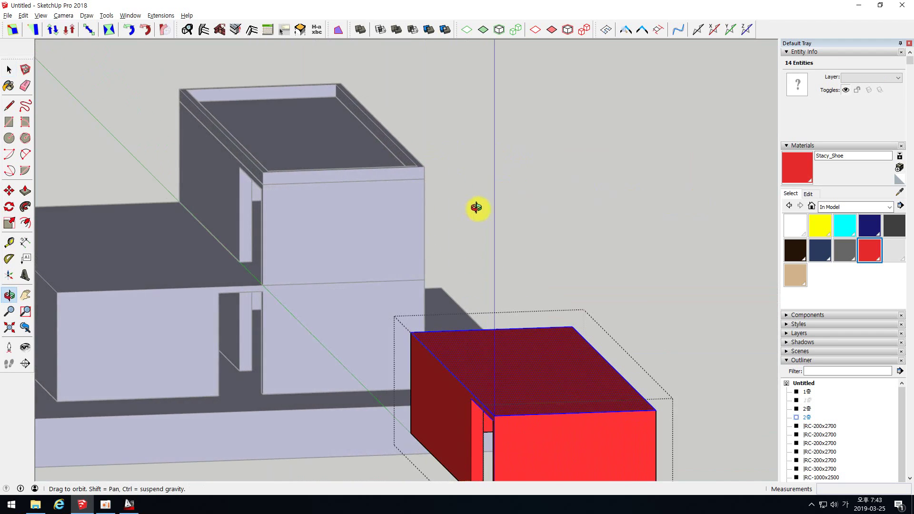
{"action": "scroll", "coordinate": [296, 184], "scroll_direction": "down", "scroll_amount": 1}
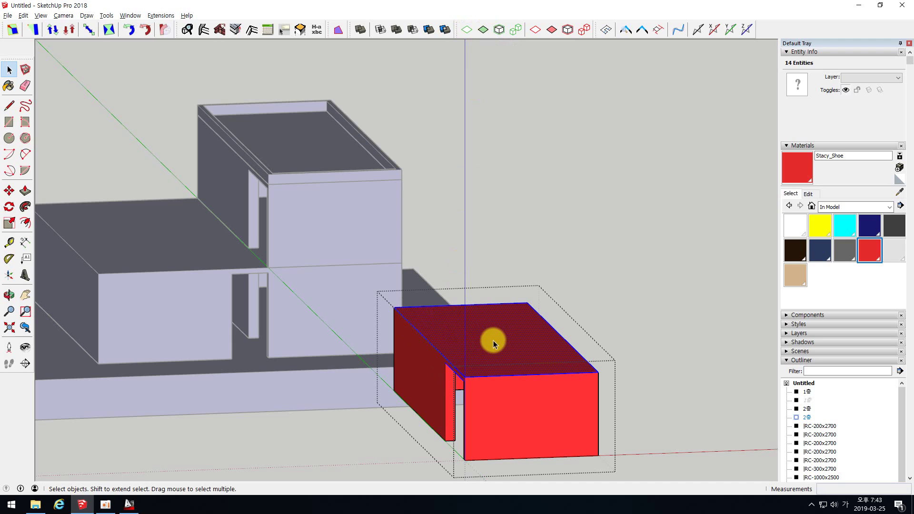
{"action": "key", "text": "Delete"}
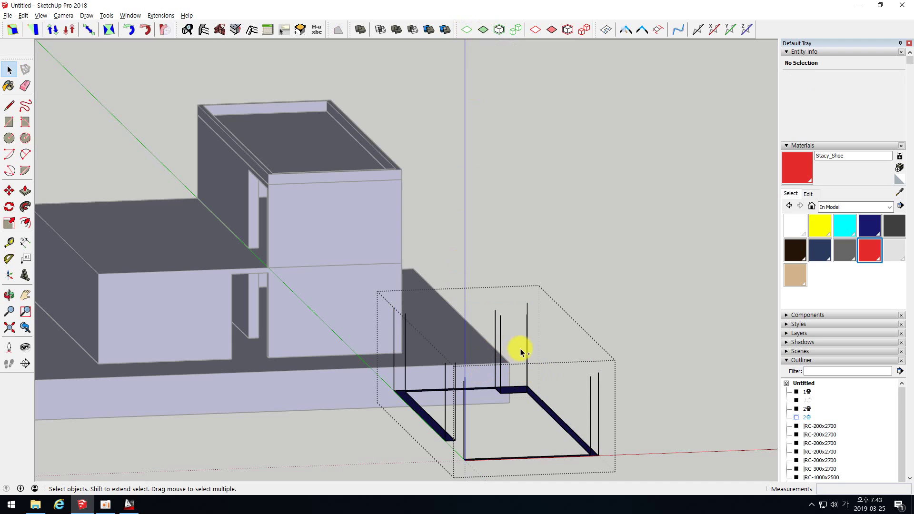
{"action": "key", "text": "ctrl+z"}
- Try to delete the long top edge above the door-side wall of the second-floor group, and undo the deletion
{"action": "left_click", "coordinate": [449, 336]}
{"action": "key", "text": "ctrl+t"}
{"action": "scroll", "coordinate": [413, 328], "scroll_direction": "up", "scroll_amount": 2}
{"action": "left_click", "coordinate": [420, 332]}
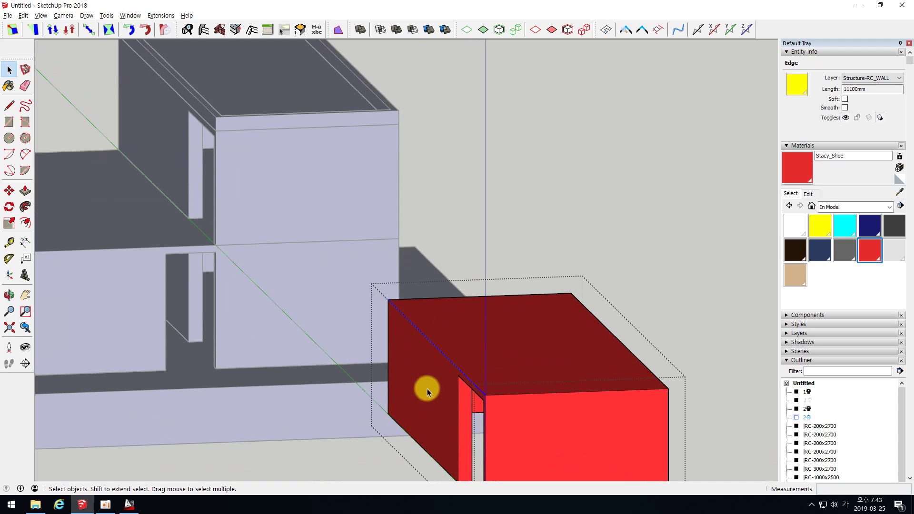
{"action": "key", "text": "Delete"}
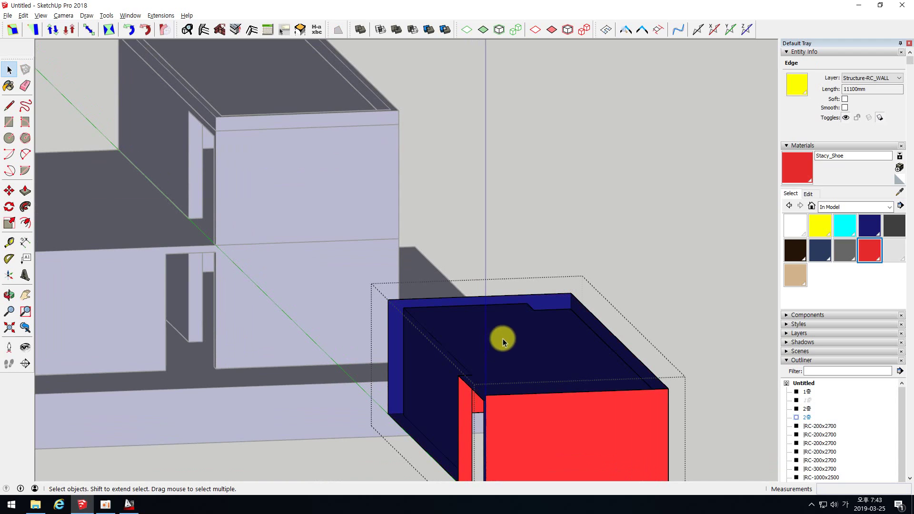
{"action": "key", "text": "ctrl+z"}
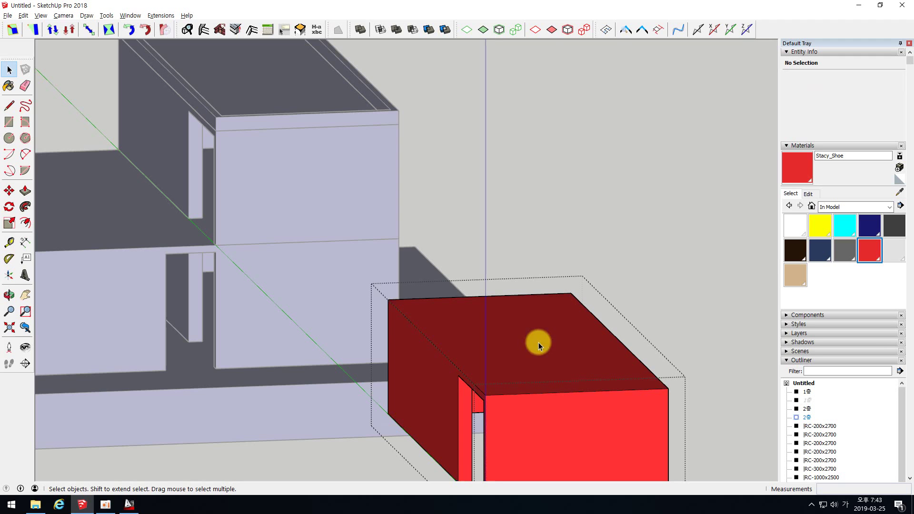
- Try to delete the second-floor group's top faces together with their bounding edges, and undo the deletion
{"action": "middle_click_drag", "start_coordinate": [497, 317], "coordinate": [435, 260]}
{"action": "left_click_drag", "start_coordinate": [107, 111], "coordinate": [667, 156]}
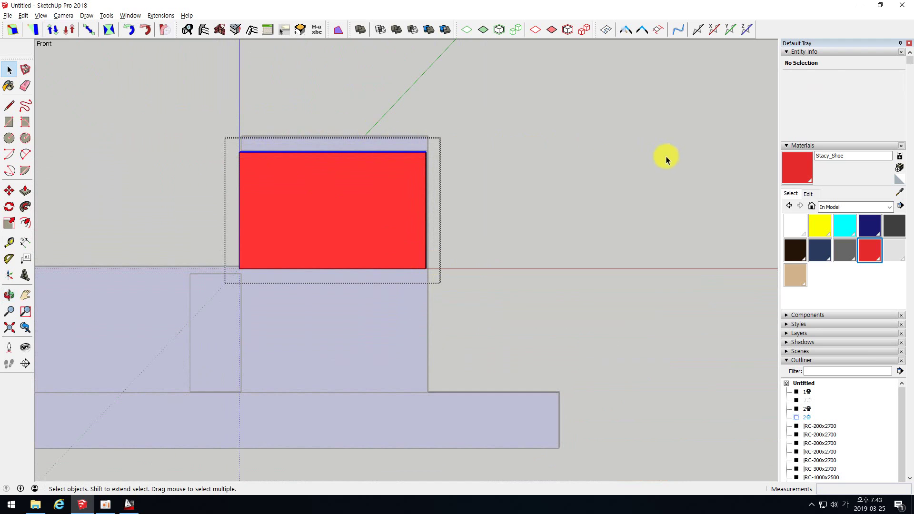
{"action": "middle_click_drag", "start_coordinate": [296, 150], "coordinate": [321, 187]}
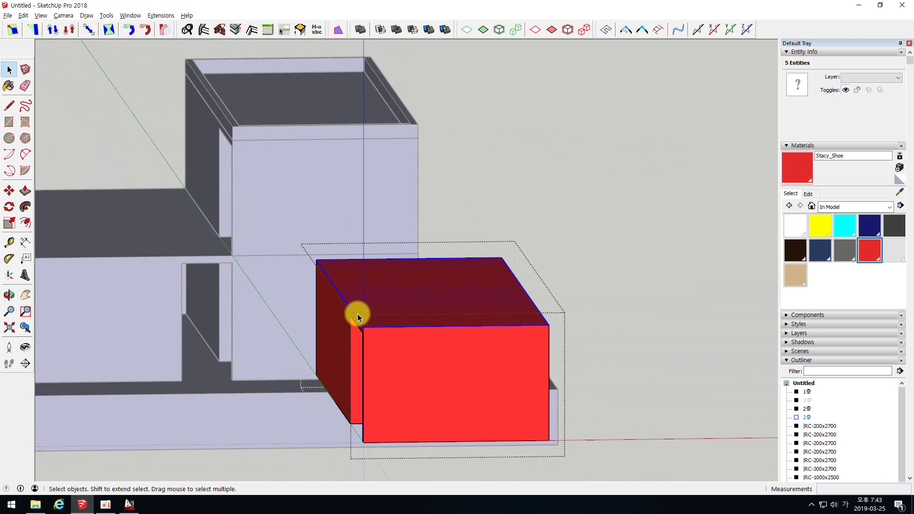
{"action": "key", "text": "Delete"}
{"action": "key", "text": "ctrl+z"}
- Delete only the top faces of the second-floor group, selected without their edges
{"action": "middle_click_drag", "start_coordinate": [358, 314], "coordinate": [323, 233]}
{"action": "middle_click_drag", "start_coordinate": [230, 137], "coordinate": [247, 122]}
{"action": "left_click_drag", "start_coordinate": [194, 126], "coordinate": [515, 151]}
{"action": "middle_click_drag", "start_coordinate": [467, 128], "coordinate": [421, 132]}
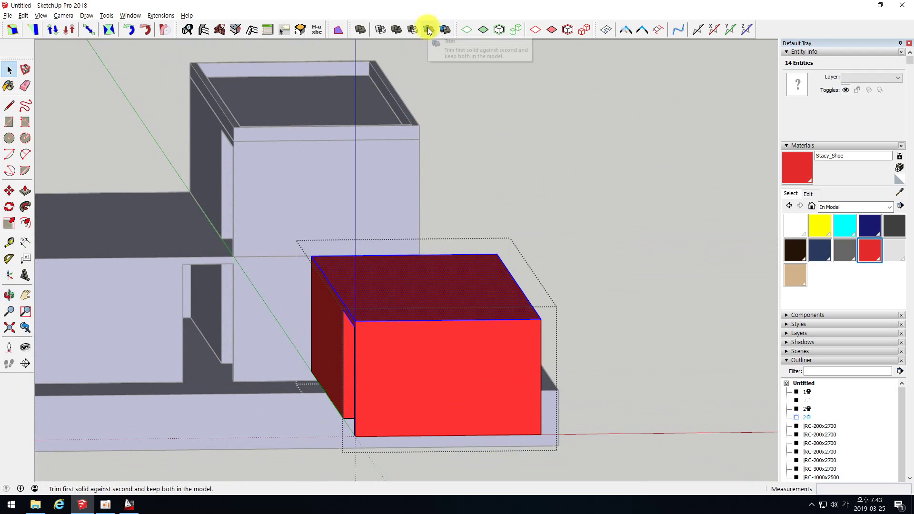
{"action": "left_click", "coordinate": [454, 252]}
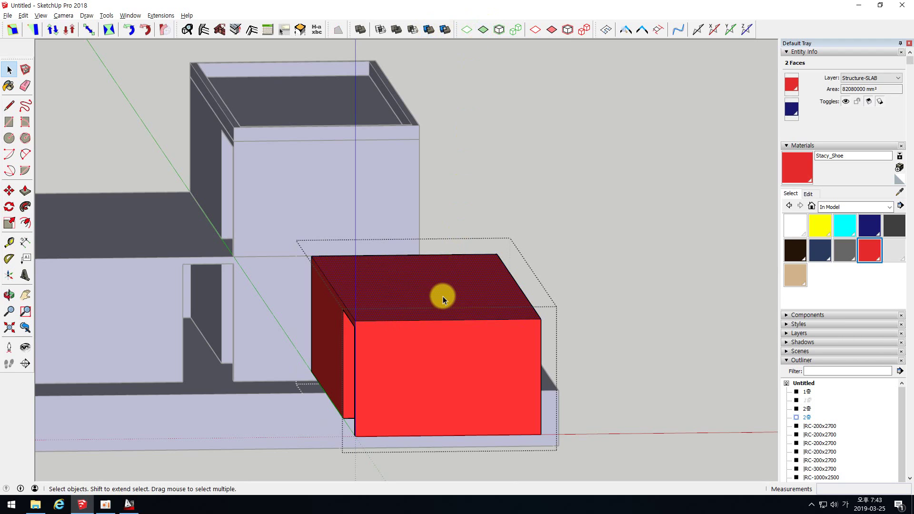
{"action": "middle_click_drag", "start_coordinate": [442, 299], "coordinate": [211, 276]}
{"action": "key", "text": "ctrl+z"}
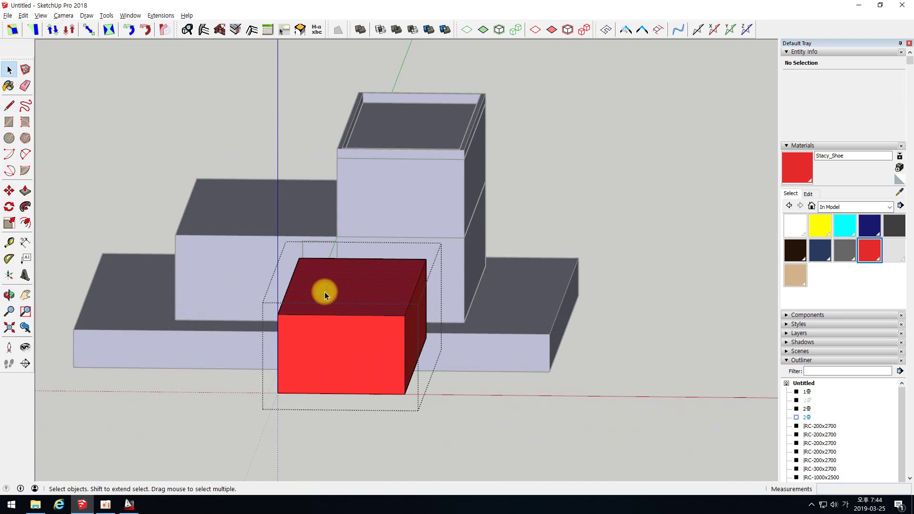
{"action": "left_click", "coordinate": [325, 292]}
- Delete only the bottom wall face of the second-floor group, selected without its edges, and close the group
{"action": "middle_click_drag", "start_coordinate": [321, 298], "coordinate": [318, 253]}
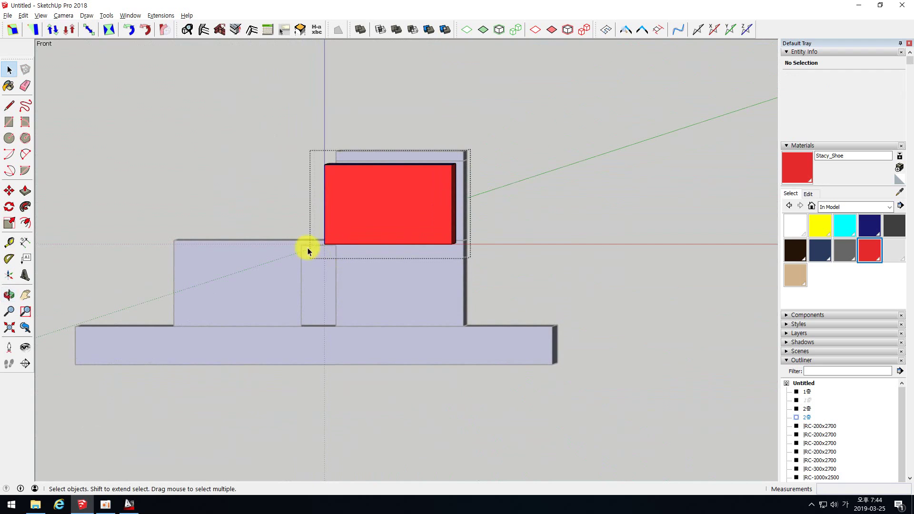
{"action": "left_click_drag", "start_coordinate": [284, 236], "coordinate": [584, 284]}
{"action": "middle_click_drag", "start_coordinate": [585, 284], "coordinate": [574, 140]}
{"action": "scroll", "coordinate": [525, 95], "scroll_direction": "up", "scroll_amount": 3}
{"action": "scroll", "coordinate": [526, 95], "scroll_direction": "up", "scroll_amount": 2}
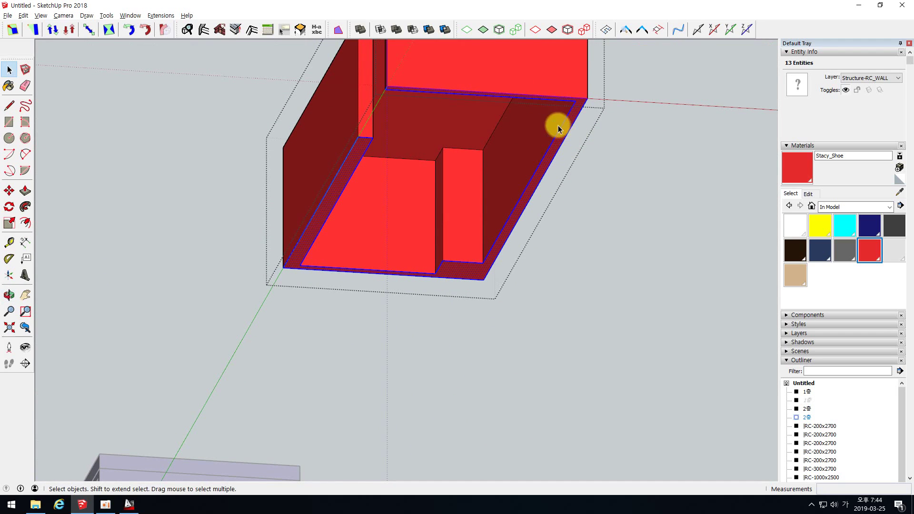
{"action": "left_click", "coordinate": [484, 30]}
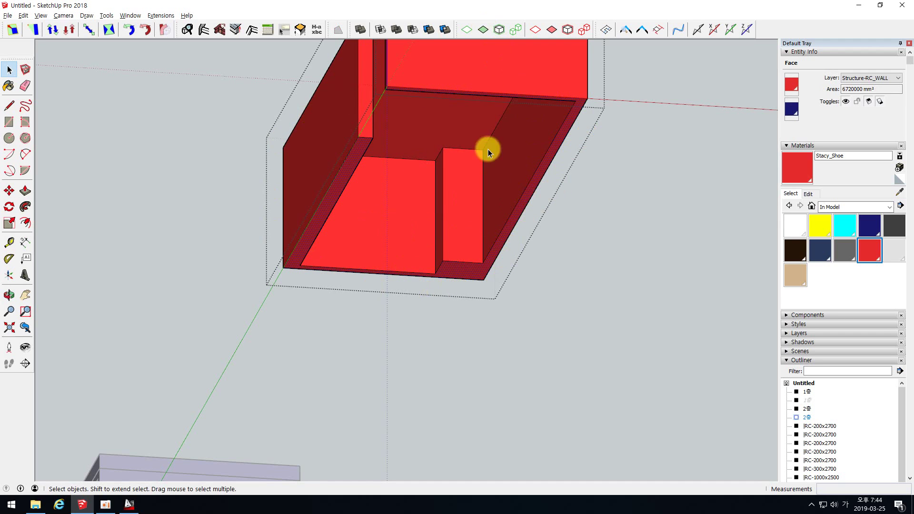
{"action": "left_click", "coordinate": [537, 199]}
{"action": "middle_click_drag", "start_coordinate": [420, 200], "coordinate": [459, 171]}
{"action": "scroll", "coordinate": [459, 171], "scroll_direction": "down", "scroll_amount": 3}
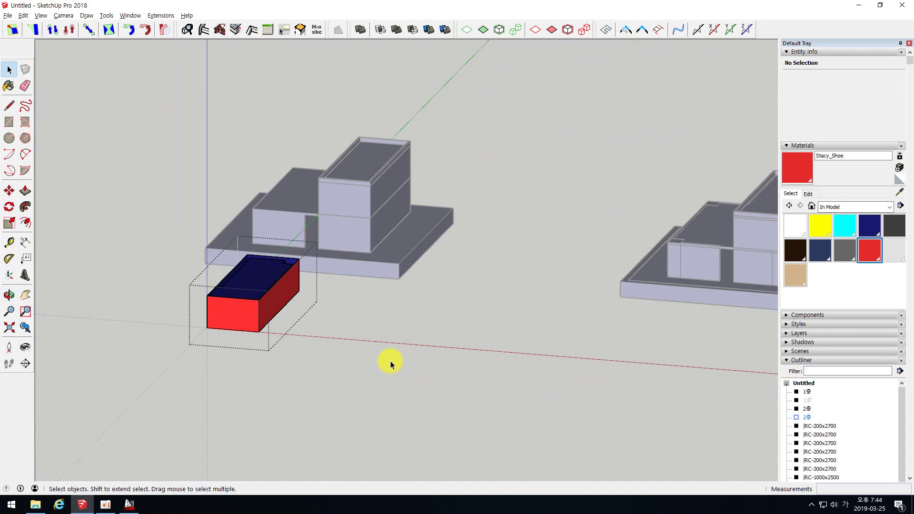
{"action": "left_click", "coordinate": [313, 357]}
- Unhide the copied 방수턱 group above the red second-floor group
{"action": "left_click", "coordinate": [261, 281]}
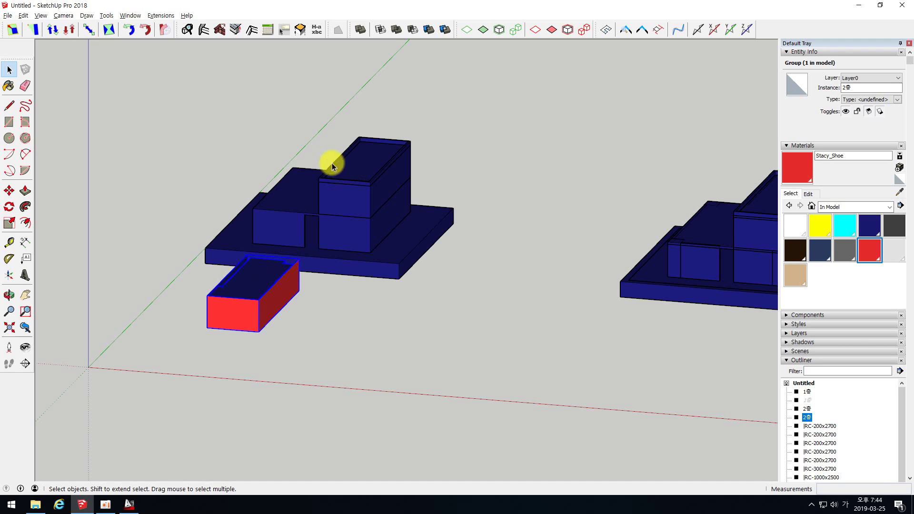
{"action": "scroll", "coordinate": [338, 170], "scroll_direction": "up", "scroll_amount": 4}
{"action": "scroll", "coordinate": [337, 162], "scroll_direction": "down", "scroll_amount": 2}
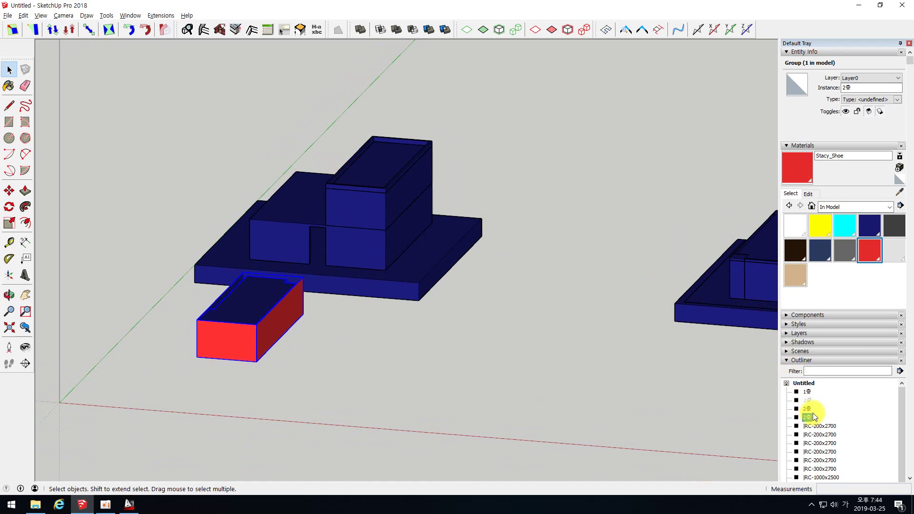
{"action": "scroll", "coordinate": [814, 417], "scroll_direction": "down", "scroll_amount": 3}
{"action": "right_click", "coordinate": [811, 460]}
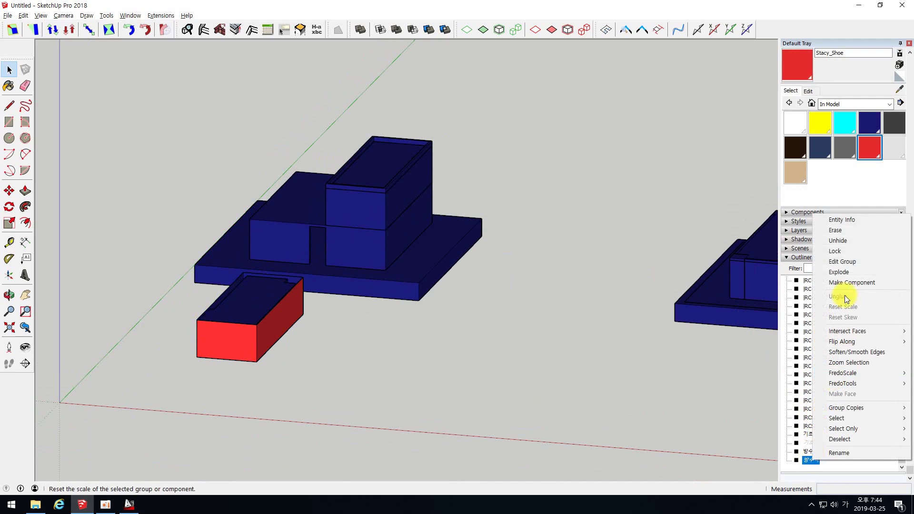
{"action": "left_click", "coordinate": [838, 241]}
{"action": "scroll", "coordinate": [234, 354], "scroll_direction": "up", "scroll_amount": 3}
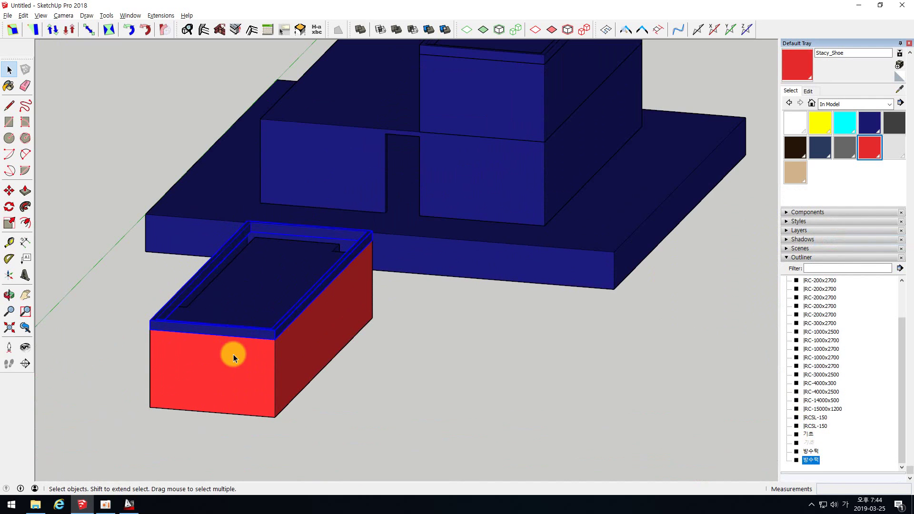
- Hide the red 2층 group beneath the 방수턱 curb
{"action": "left_click", "coordinate": [230, 372]}
{"action": "right_click", "coordinate": [231, 373]}
{"action": "key", "text": "h"}
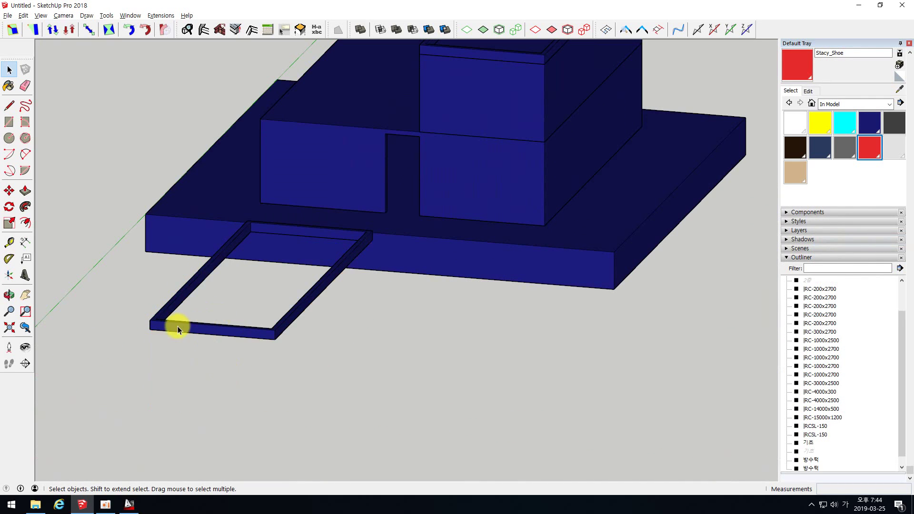
{"action": "double_click", "coordinate": [367, 323]}
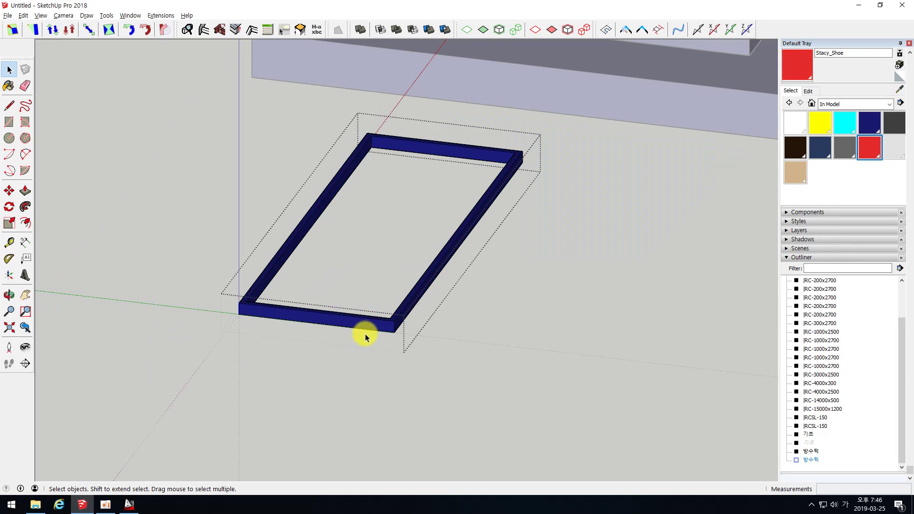
{"action": "triple_click", "coordinate": [380, 328]}
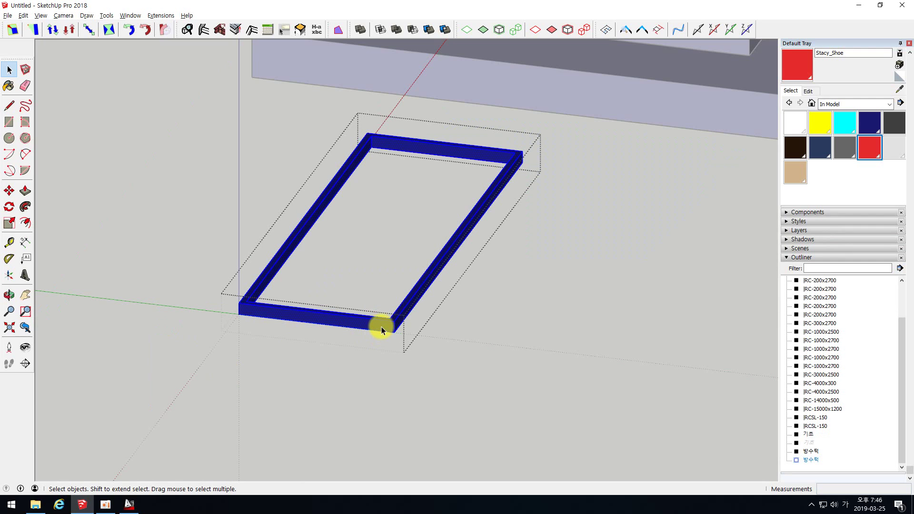
{"action": "left_click", "coordinate": [358, 311]}
{"action": "scroll", "coordinate": [376, 333], "scroll_direction": "up", "scroll_amount": 3}
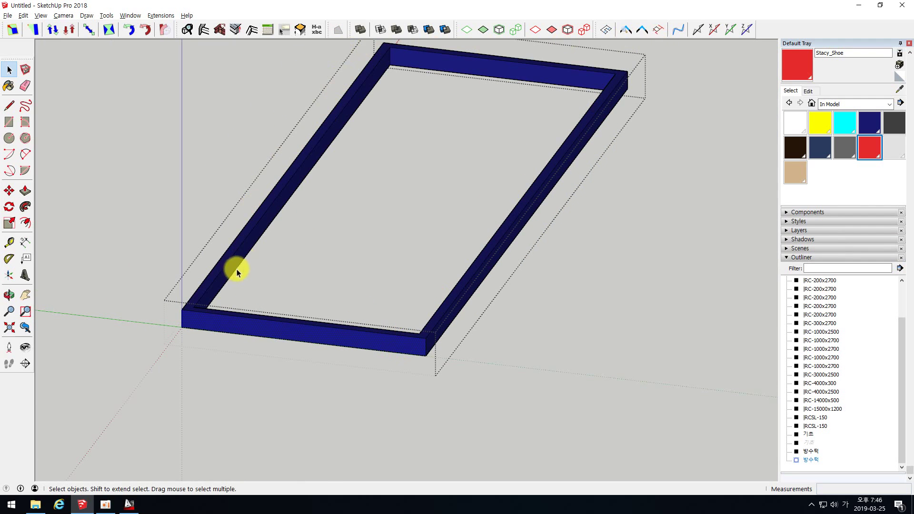
{"action": "left_click", "coordinate": [409, 343]}
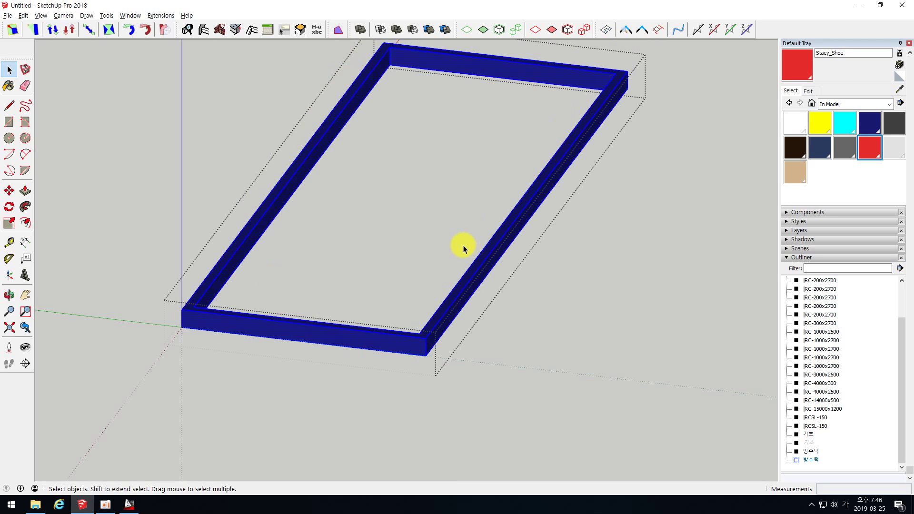
{"action": "left_click", "coordinate": [537, 277]}
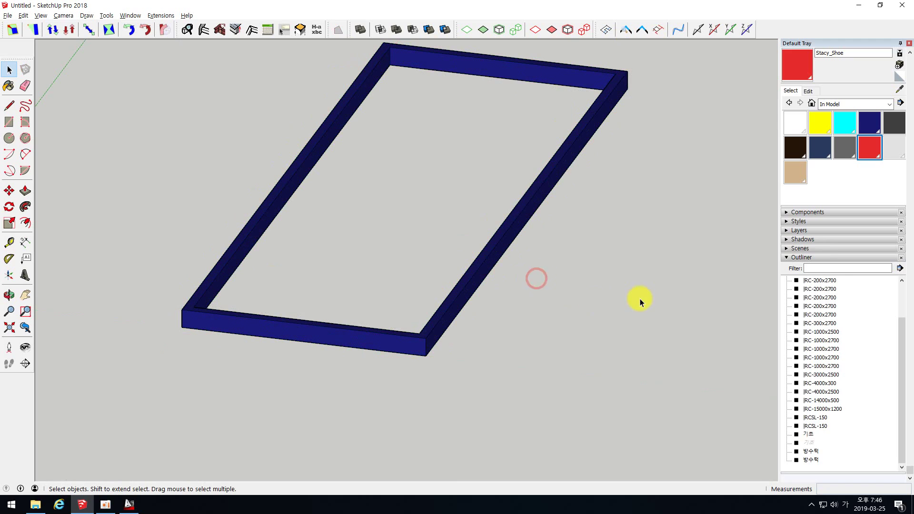
- Open the copied 방수턱 group and paint all its connected faces with the red Stacy_Shoe material
{"action": "double_click", "coordinate": [372, 342]}
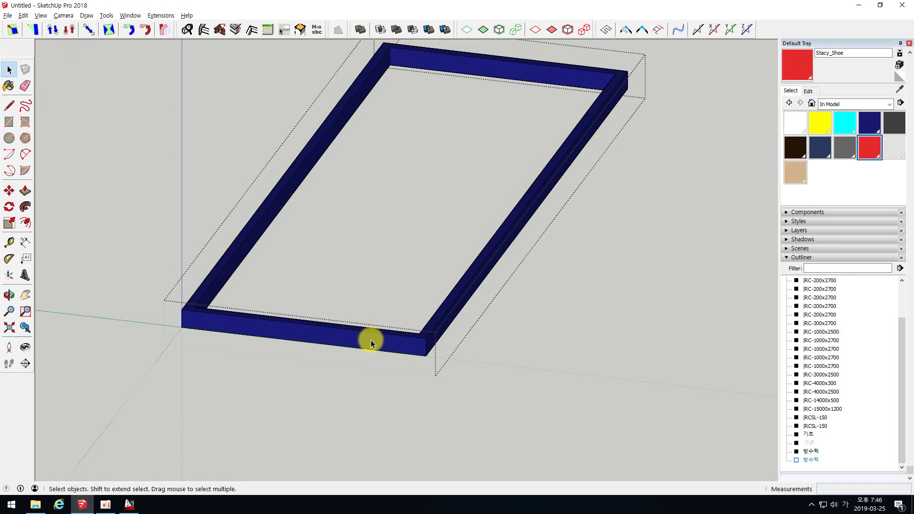
{"action": "triple_click", "coordinate": [372, 342]}
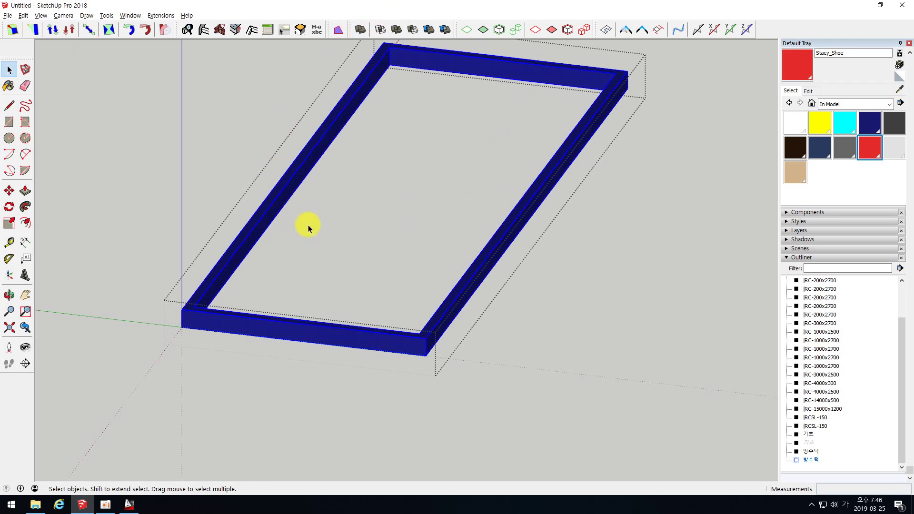
{"action": "scroll", "coordinate": [355, 365], "scroll_direction": "down", "scroll_amount": 3}
{"action": "scroll", "coordinate": [373, 239], "scroll_direction": "up", "scroll_amount": 1}
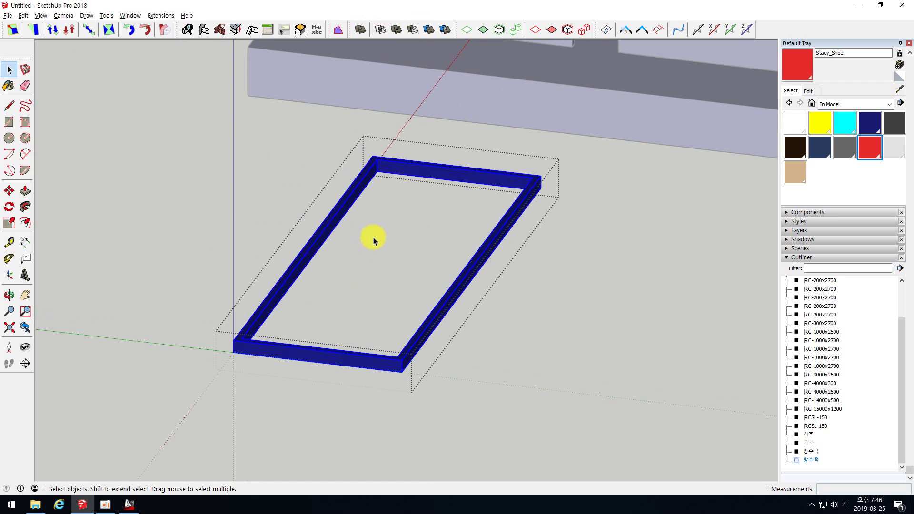
{"action": "left_click", "coordinate": [870, 146]}
{"action": "left_click", "coordinate": [372, 361]}
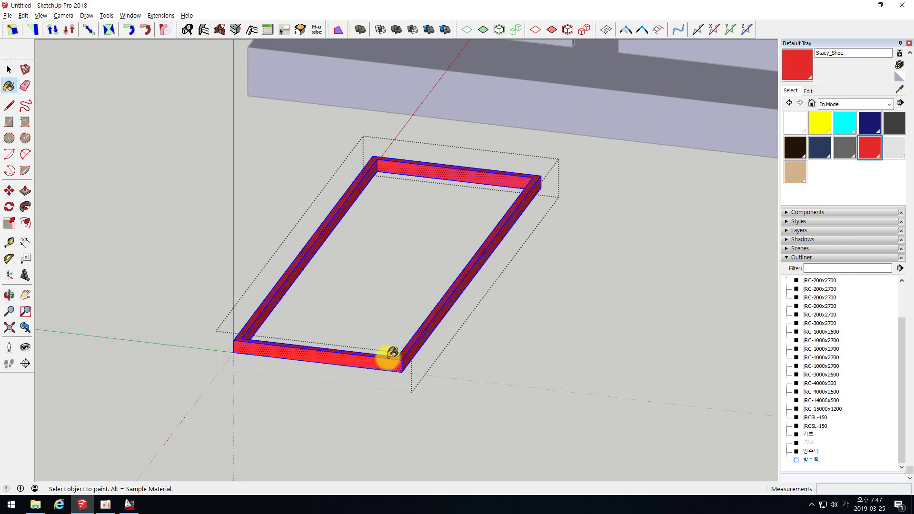
{"action": "scroll", "coordinate": [388, 357], "scroll_direction": "up", "scroll_amount": 3}
{"action": "key", "text": "space"}
- Delete the top and bottom faces of the 방수턱 curb, keeping its inner and outer side faces
{"action": "scroll", "coordinate": [405, 404], "scroll_direction": "down", "scroll_amount": 2}
{"action": "scroll", "coordinate": [408, 413], "scroll_direction": "up", "scroll_amount": 3}
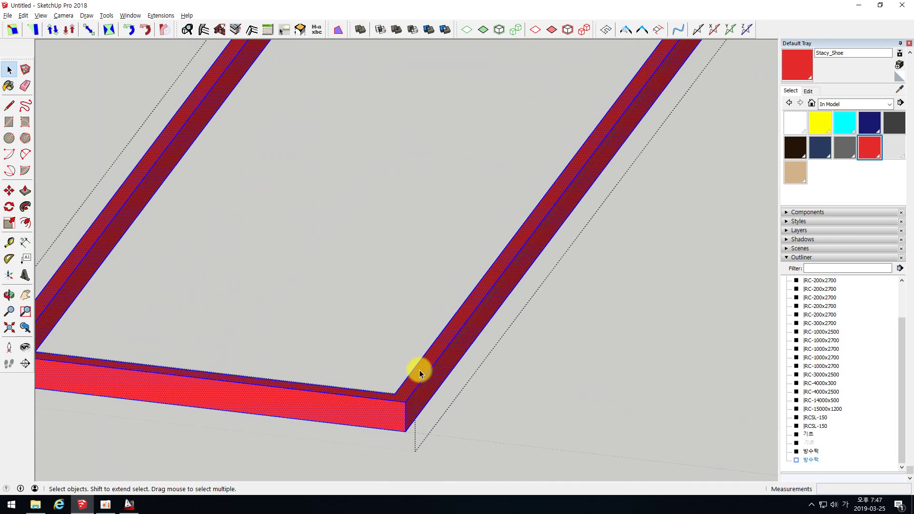
{"action": "middle_click_drag", "start_coordinate": [417, 373], "coordinate": [381, 248]}
{"action": "scroll", "coordinate": [407, 248], "scroll_direction": "up", "scroll_amount": 2}
{"action": "scroll", "coordinate": [407, 249], "scroll_direction": "up", "scroll_amount": 1}
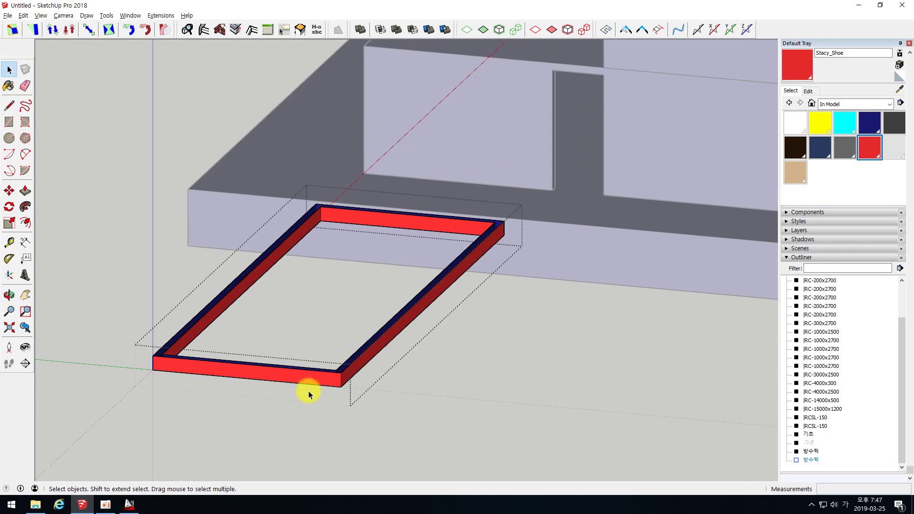
- Select all faces of the curb with the same red material, check their total area in the entity information, and close the group
{"action": "right_click", "coordinate": [314, 379]}
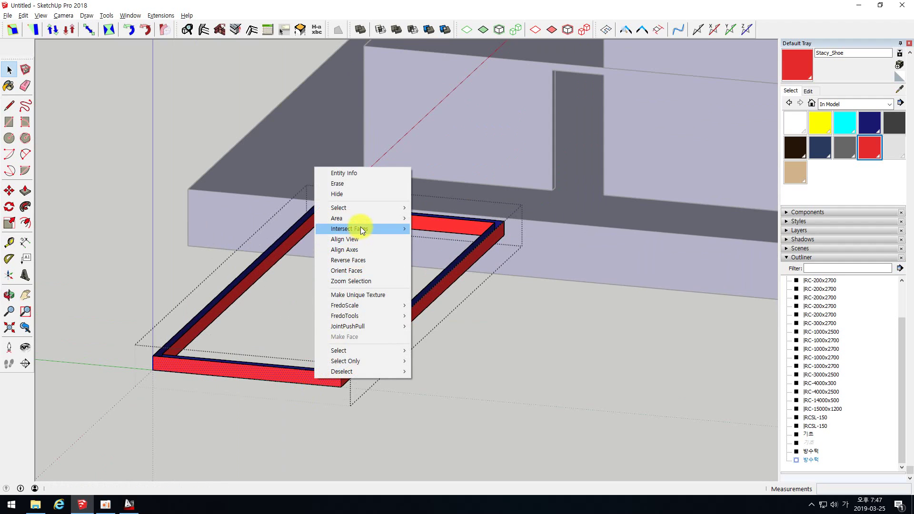
{"action": "mouse_move", "coordinate": [355, 208]}
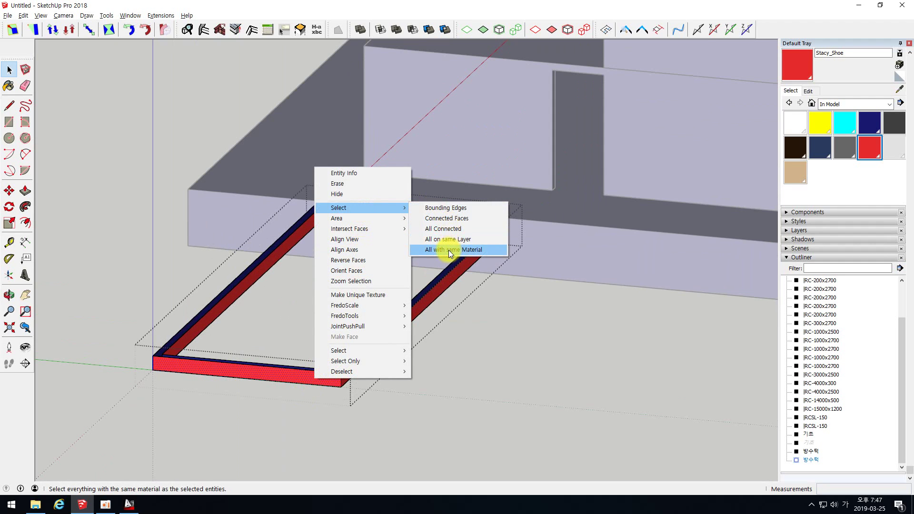
{"action": "left_click", "coordinate": [449, 250]}
{"action": "scroll", "coordinate": [345, 384], "scroll_direction": "up", "scroll_amount": 2}
{"action": "scroll", "coordinate": [345, 384], "scroll_direction": "down", "scroll_amount": 1}
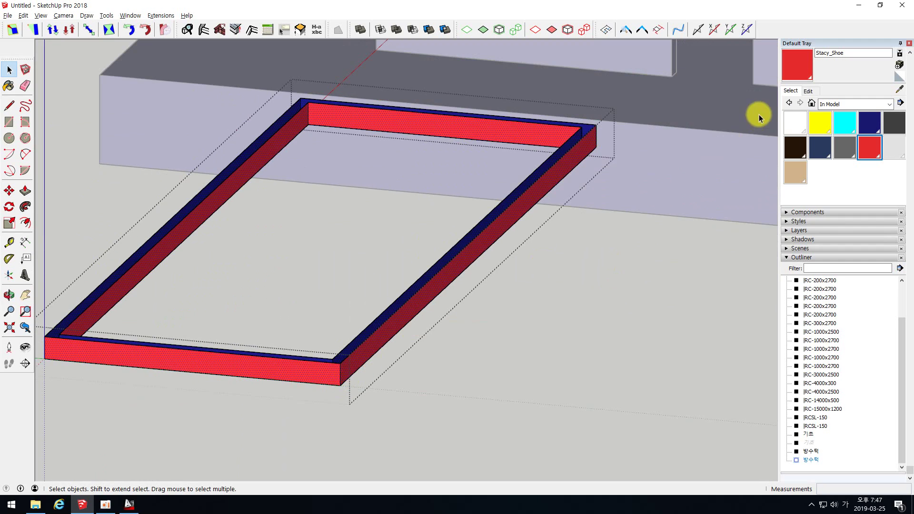
{"action": "scroll", "coordinate": [819, 133], "scroll_direction": "up", "scroll_amount": 3}
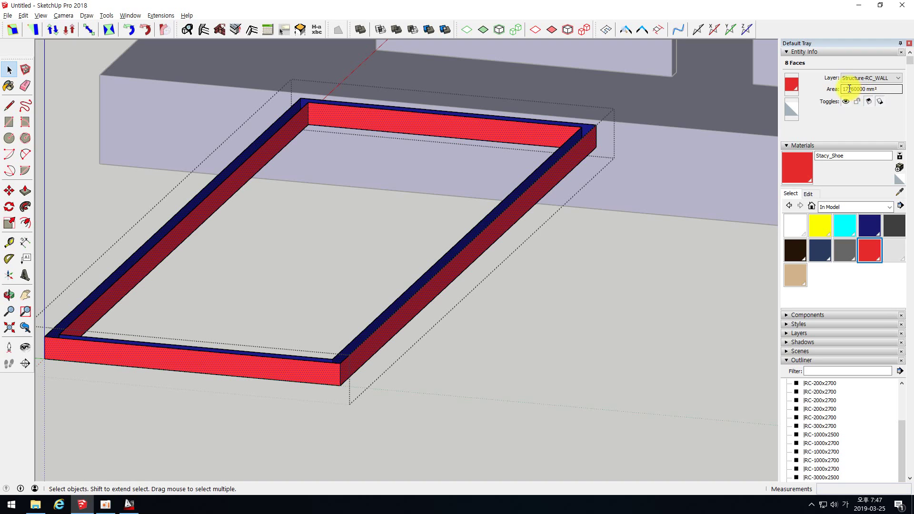
{"action": "left_click", "coordinate": [604, 280]}
- Unhide the copied 1층, 2층 and 기초 groups together and clear the selection
{"action": "scroll", "coordinate": [500, 236], "scroll_direction": "down", "scroll_amount": 3}
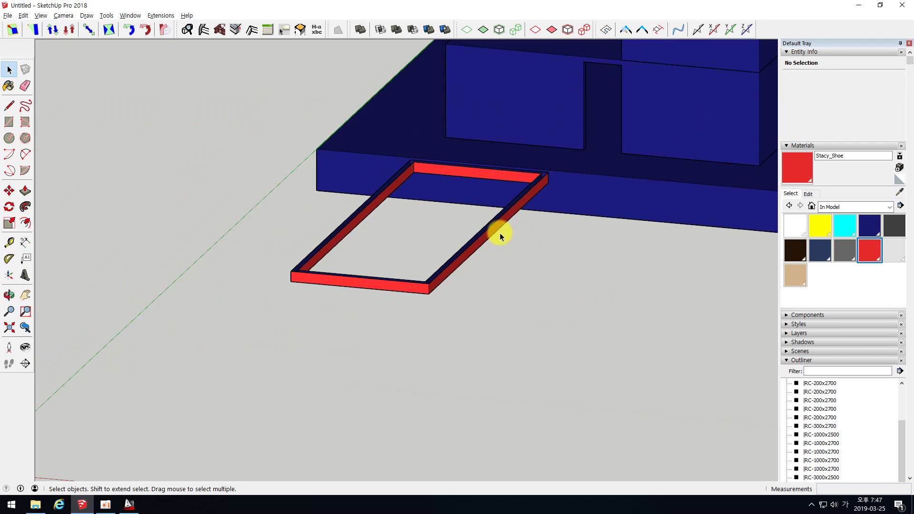
{"action": "scroll", "coordinate": [500, 237], "scroll_direction": "down", "scroll_amount": 4}
{"action": "scroll", "coordinate": [821, 414], "scroll_direction": "up", "scroll_amount": 2}
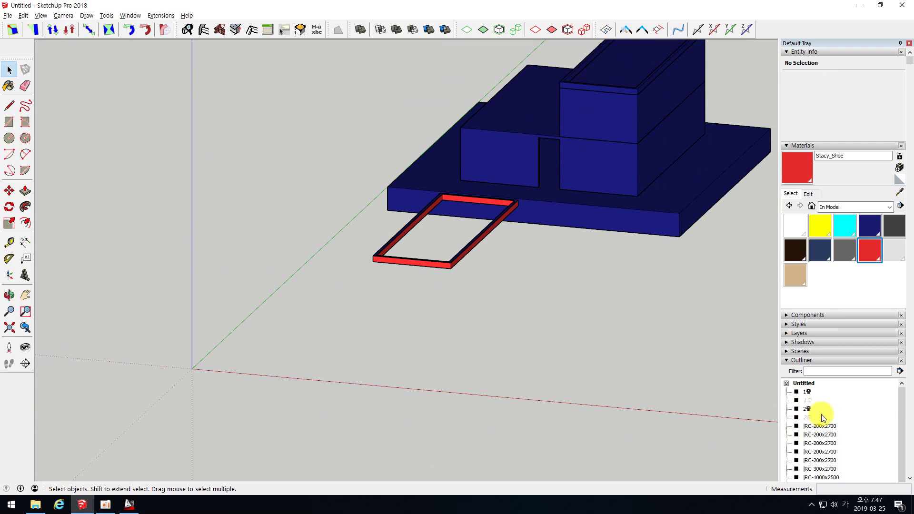
{"action": "left_click", "coordinate": [788, 146]}
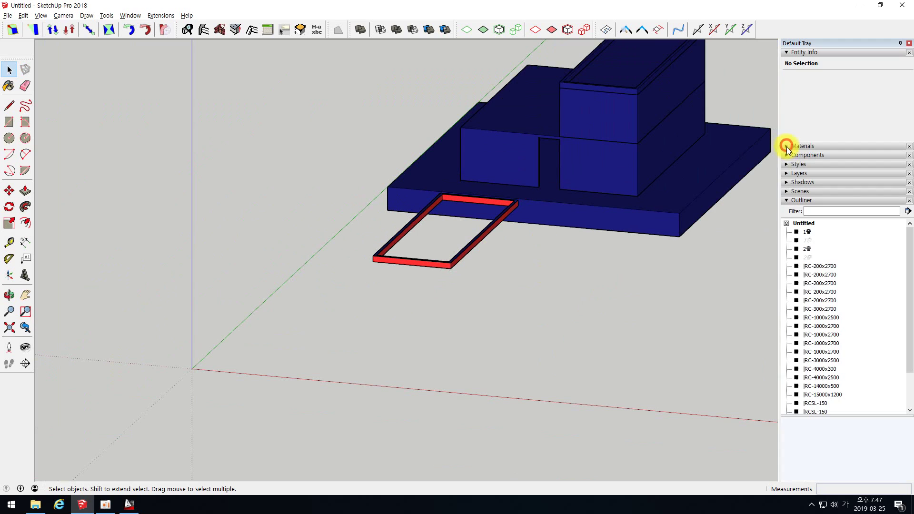
{"action": "left_click", "coordinate": [809, 257]}
{"action": "scroll", "coordinate": [817, 265], "scroll_direction": "down", "scroll_amount": 2}
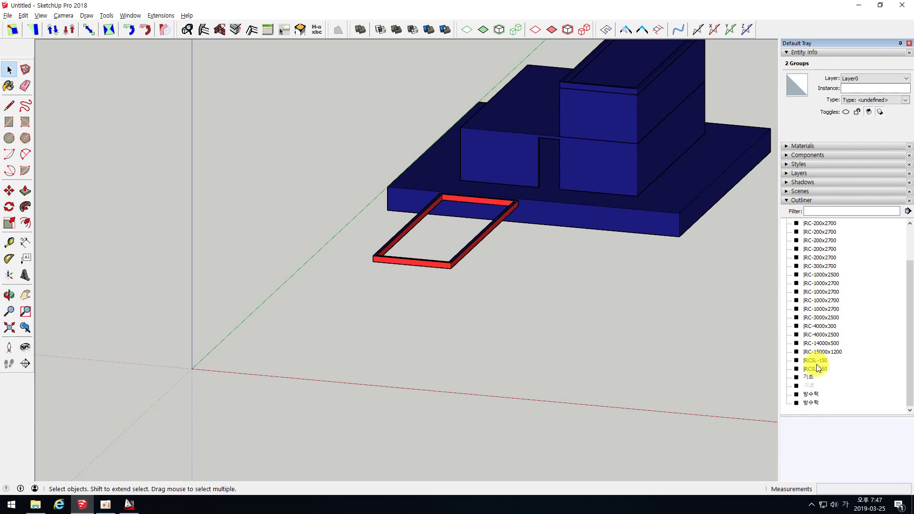
{"action": "right_click", "coordinate": [811, 387]}
{"action": "left_click", "coordinate": [839, 185]}
{"action": "scroll", "coordinate": [610, 280], "scroll_direction": "down", "scroll_amount": 2}
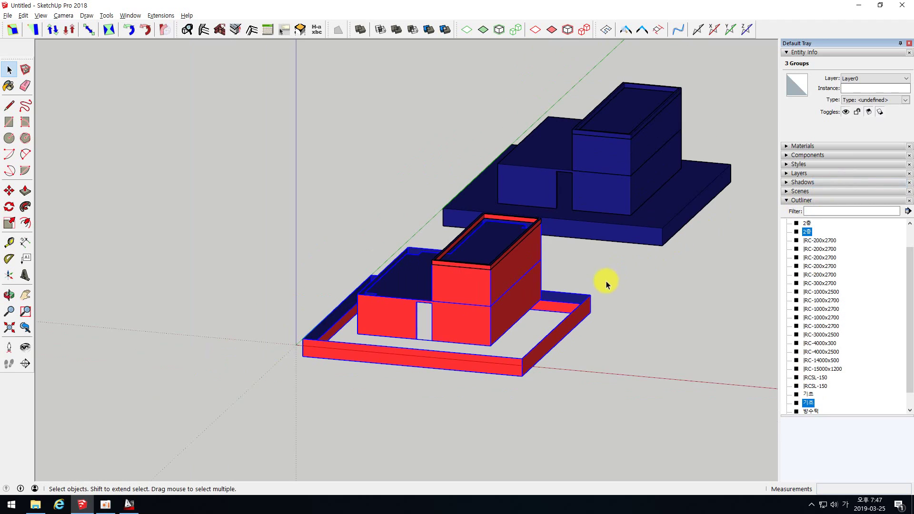
{"action": "left_click", "coordinate": [319, 453]}
{"action": "scroll", "coordinate": [439, 219], "scroll_direction": "down", "scroll_amount": 3}
{"action": "middle_click_drag", "start_coordinate": [460, 179], "coordinate": [477, 209]}
{"action": "scroll", "coordinate": [559, 167], "scroll_direction": "up", "scroll_amount": 2}
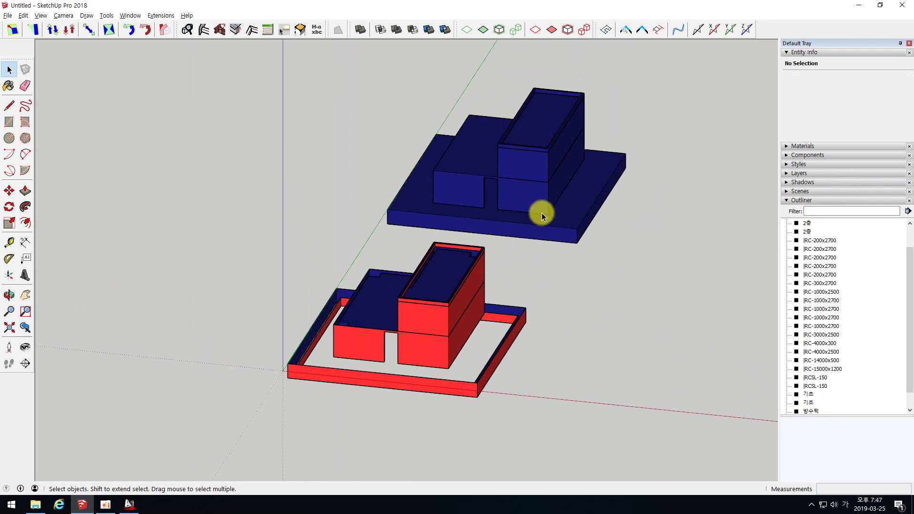
- Merge the four blue copied solid groups with Outer Shell, check the combined volume in the entity information, and undo the merge
{"action": "left_click_drag", "start_coordinate": [629, 230], "coordinate": [530, 92]}
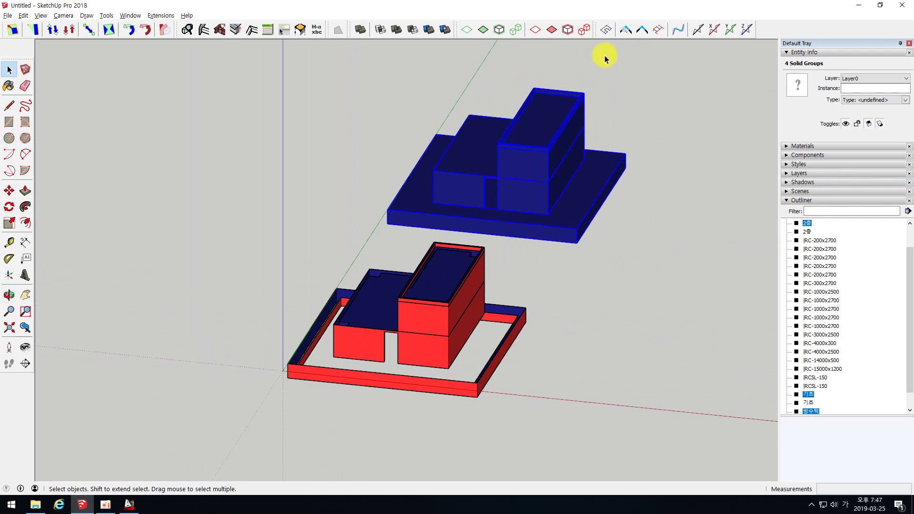
{"action": "left_click", "coordinate": [358, 29]}
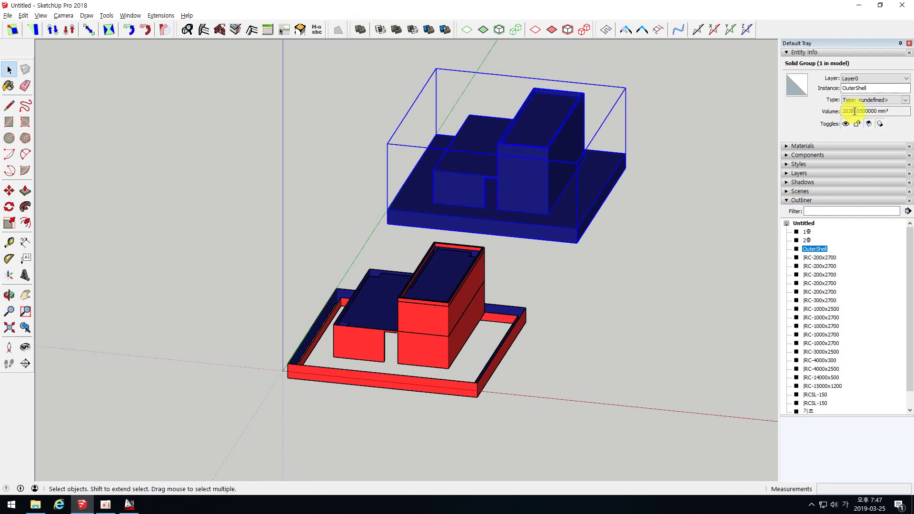
{"action": "key", "text": "ctrl+z"}
{"action": "left_click", "coordinate": [659, 220]}
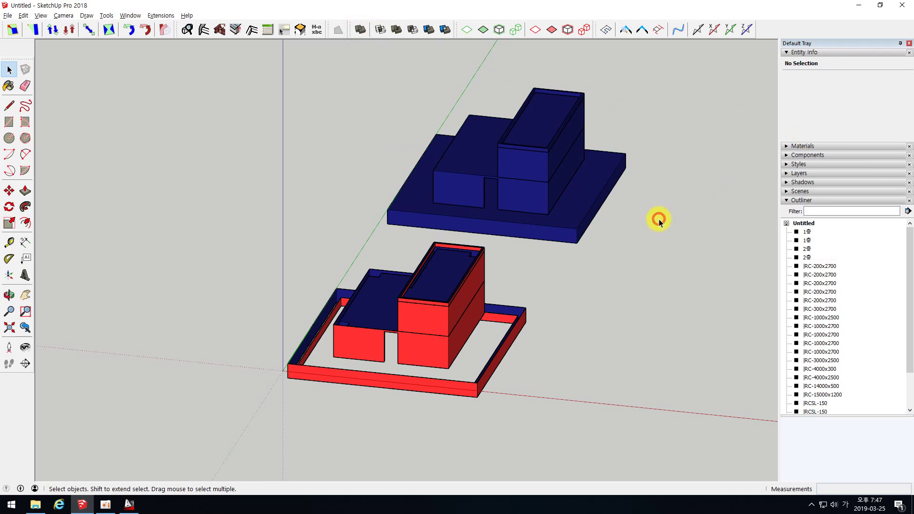
- Select the red-painted 기초, 1층, 2층 and 방수턱 groups one by one to check their entity information
{"action": "middle_click_drag", "start_coordinate": [431, 374], "coordinate": [388, 385]}
{"action": "scroll", "coordinate": [388, 385], "scroll_direction": "up", "scroll_amount": 1}
{"action": "scroll", "coordinate": [388, 385], "scroll_direction": "up", "scroll_amount": 2}
{"action": "left_click", "coordinate": [413, 402]}
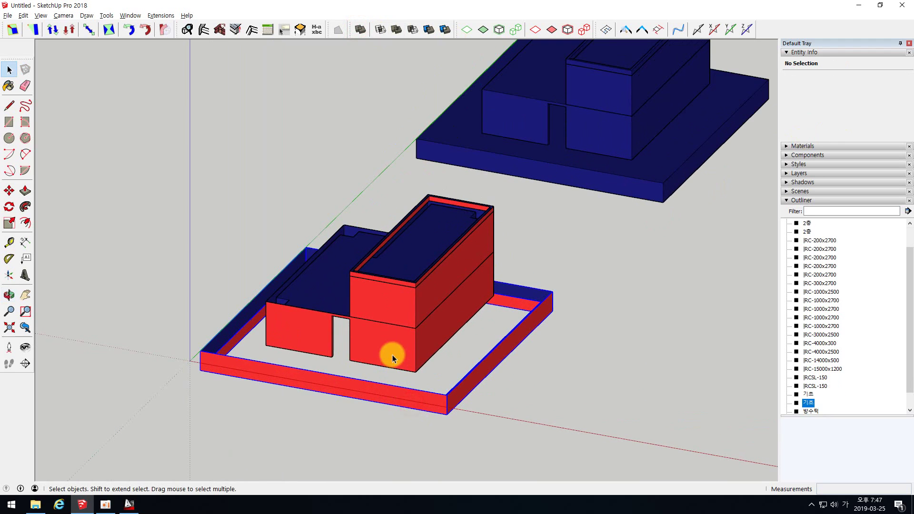
{"action": "left_click", "coordinate": [392, 356]}
{"action": "left_click", "coordinate": [394, 300]}
{"action": "left_click", "coordinate": [395, 282]}
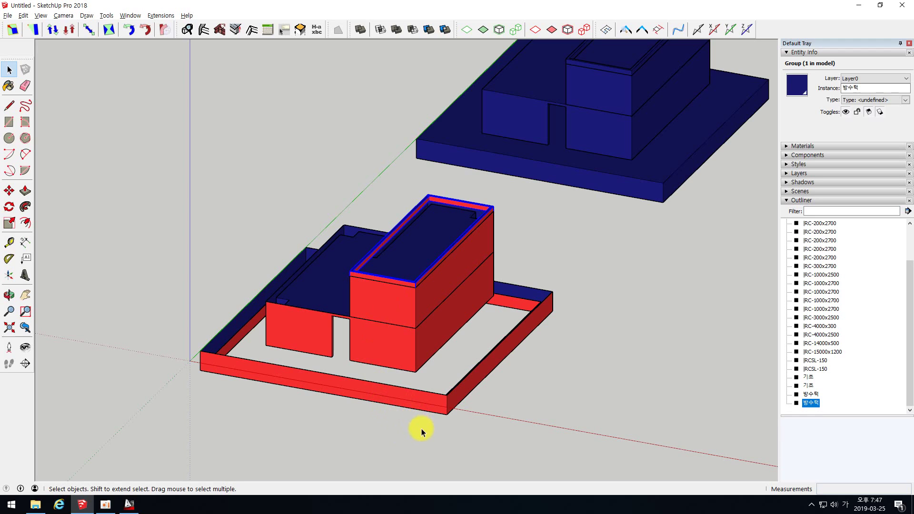
- Select all four red-painted groups together to look for an area in the entity information, and go through them individually again
{"action": "left_click", "coordinate": [403, 396]}
{"action": "left_click", "coordinate": [389, 296], "text": "shift"}
{"action": "left_click", "coordinate": [395, 281], "text": "shift"}
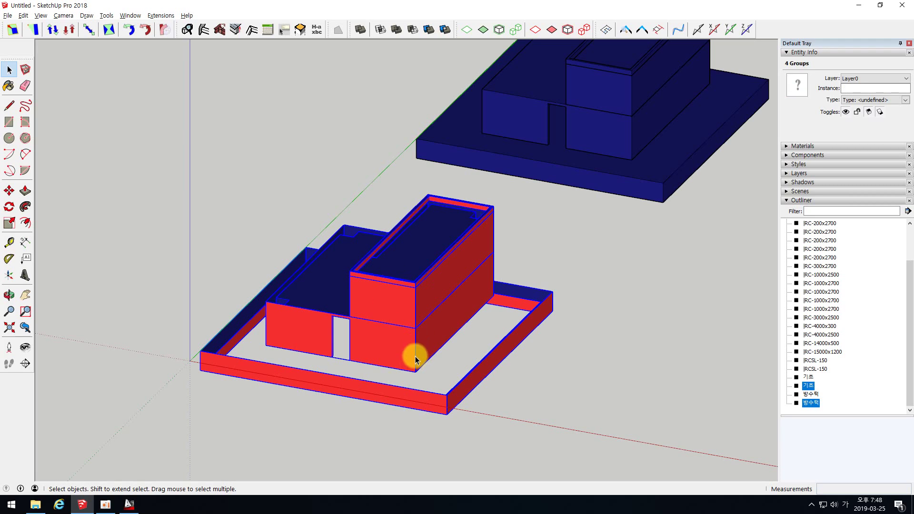
{"action": "left_click", "coordinate": [351, 389]}
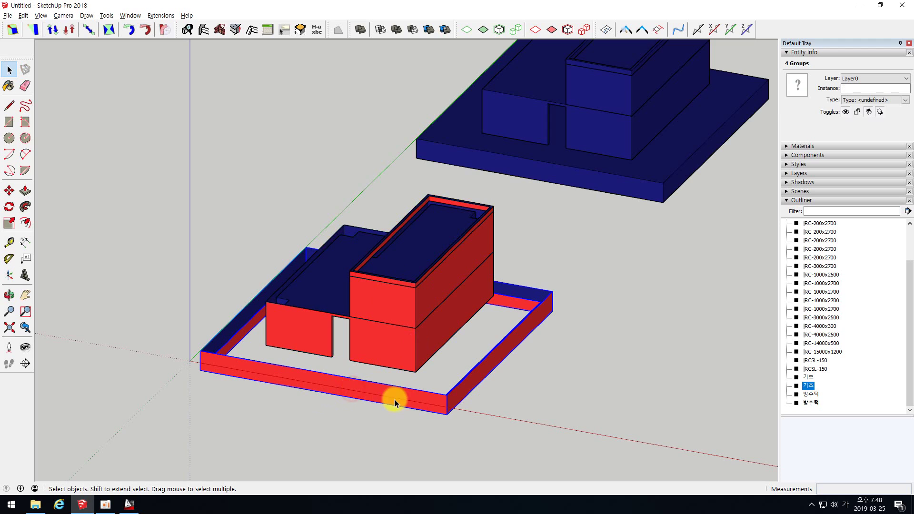
{"action": "scroll", "coordinate": [400, 398], "scroll_direction": "up", "scroll_amount": 2}
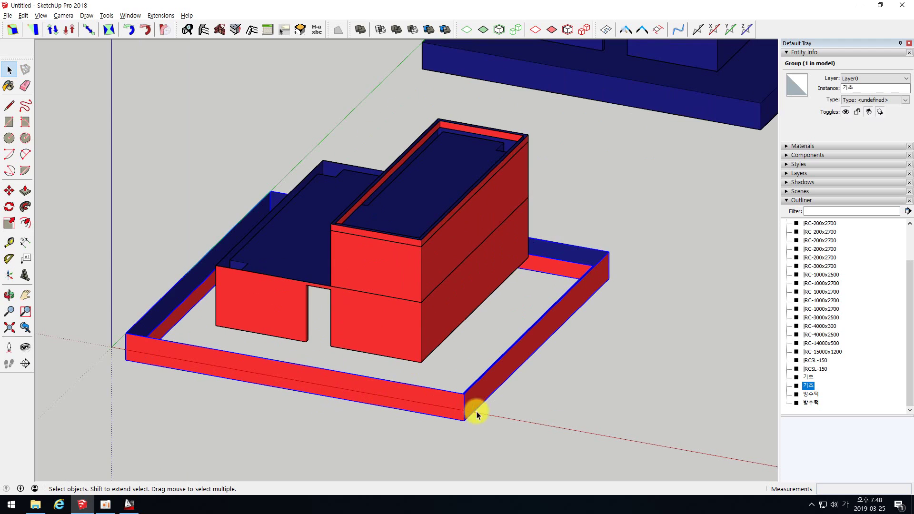
{"action": "left_click", "coordinate": [399, 322]}
{"action": "left_click", "coordinate": [387, 261]}
{"action": "left_click", "coordinate": [371, 227]}
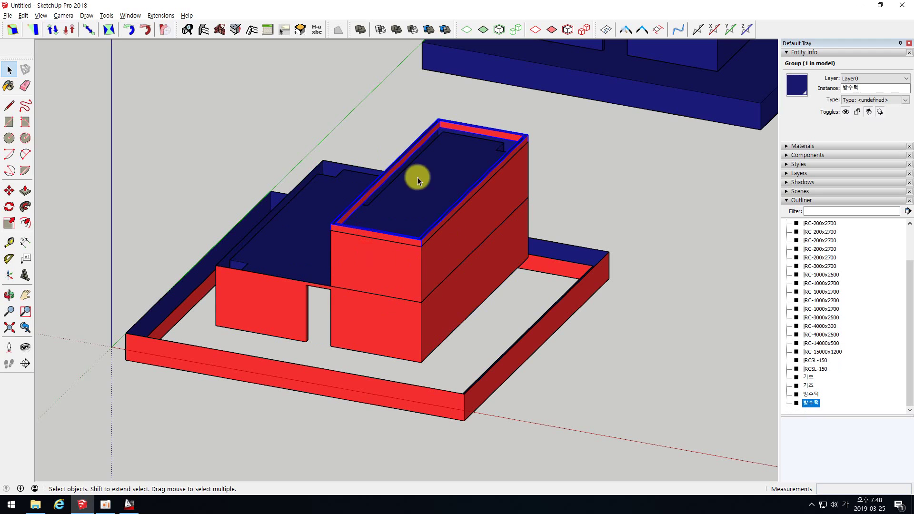
- Open the red-painted 2층 group, select all its faces with the same material, check their total area, and close the group
{"action": "left_click", "coordinate": [380, 267]}
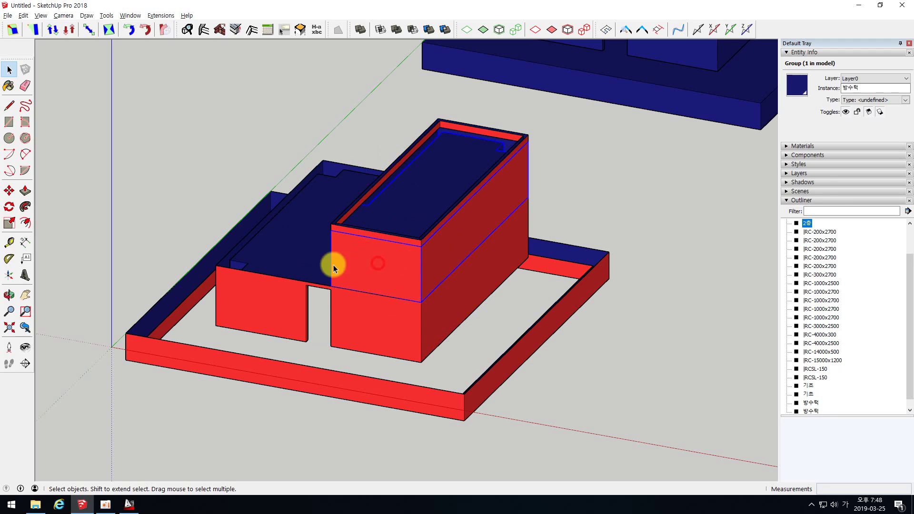
{"action": "double_click", "coordinate": [364, 259]}
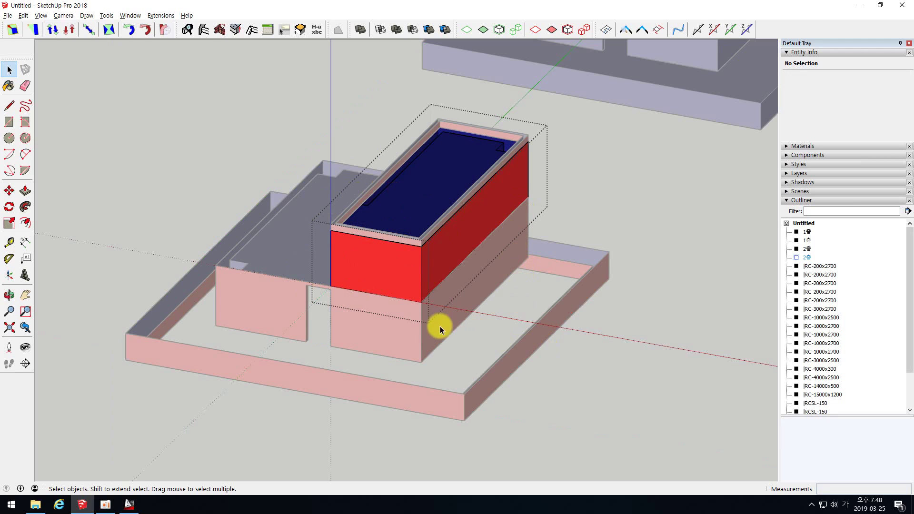
{"action": "right_click", "coordinate": [374, 263]}
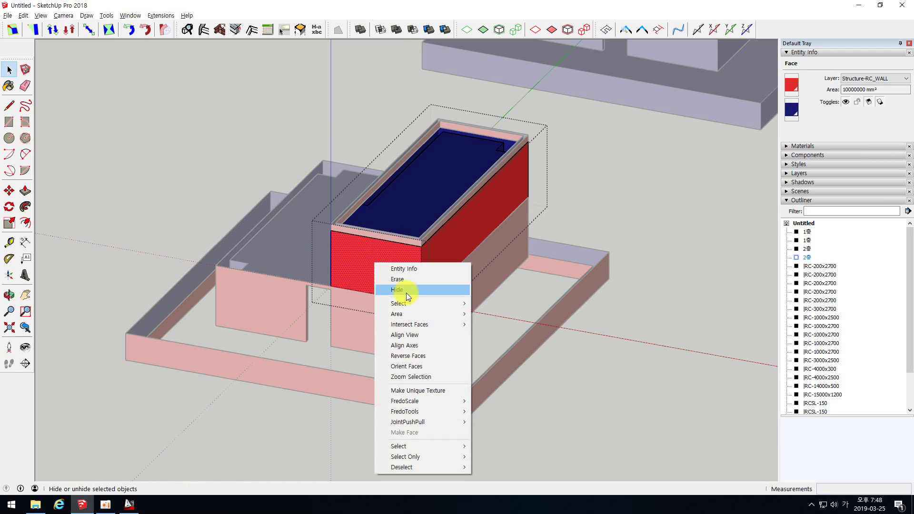
{"action": "mouse_move", "coordinate": [420, 305]}
{"action": "left_click", "coordinate": [495, 345]}
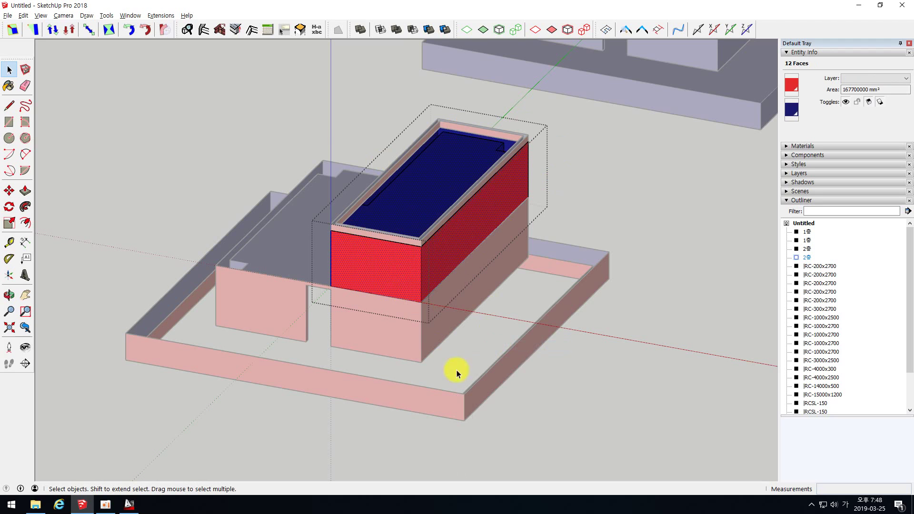
{"action": "left_click", "coordinate": [601, 390]}
- Select the red-painted 기초, 1층, 2층 and 방수턱 groups together, explode them, and clear the selection
{"action": "left_click", "coordinate": [394, 394]}
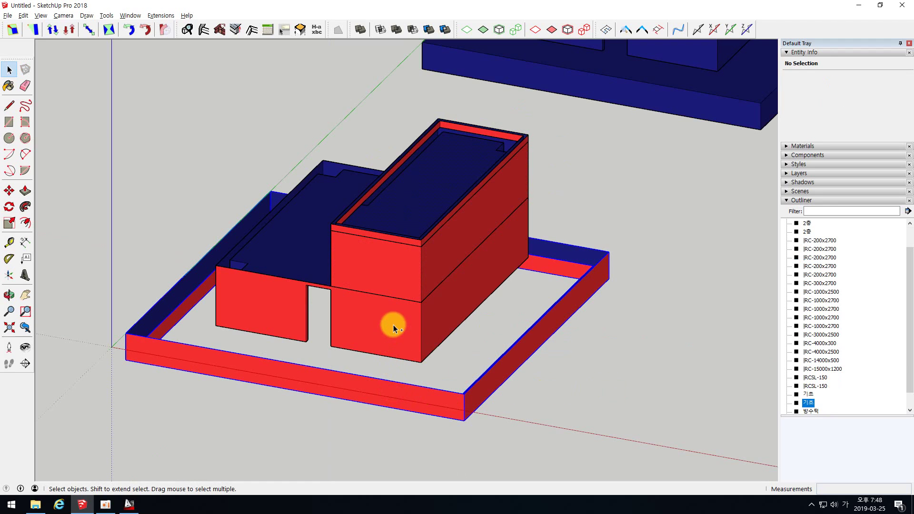
{"action": "left_click", "coordinate": [396, 282], "text": "ctrl"}
{"action": "left_click", "coordinate": [397, 236], "text": "ctrl"}
{"action": "right_click", "coordinate": [397, 237]}
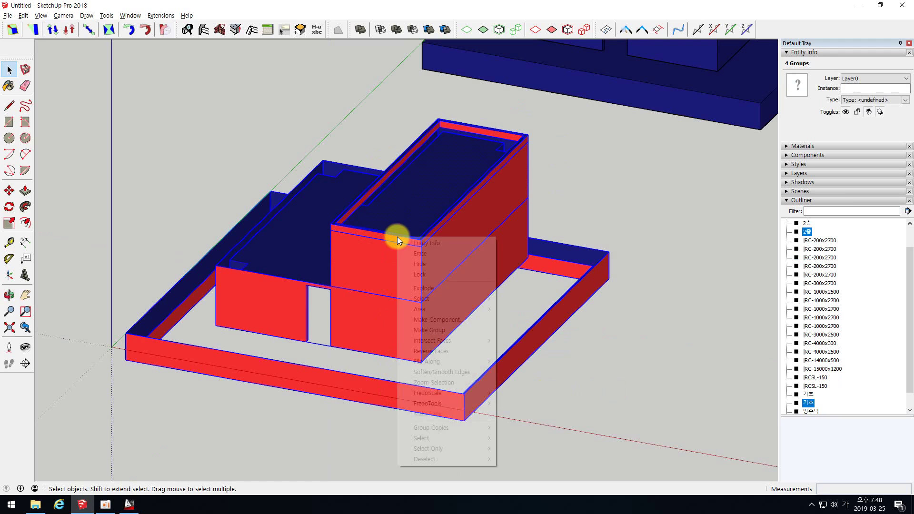
{"action": "left_click", "coordinate": [427, 290]}
{"action": "left_click", "coordinate": [306, 421]}
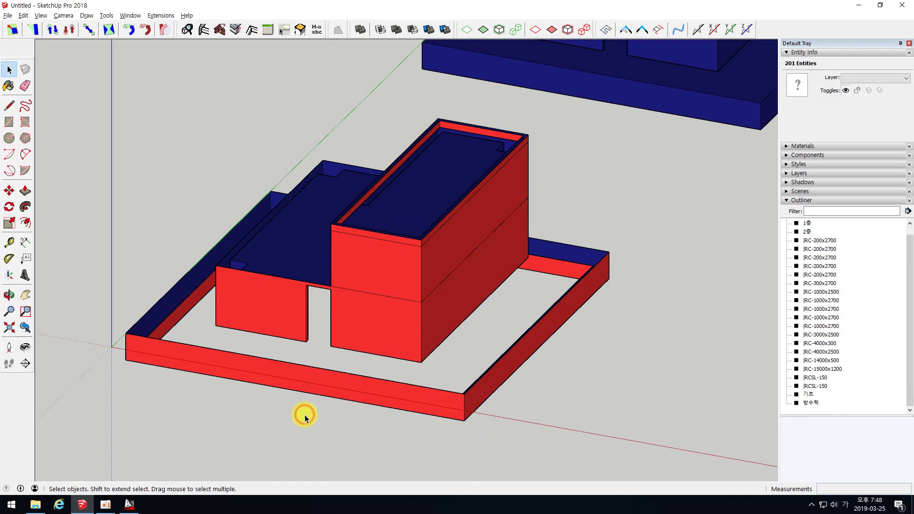
- Select all exploded faces sharing the footing side's red material, check their total area in the entity information, and clear the selection
{"action": "left_click", "coordinate": [338, 381]}
{"action": "right_click", "coordinate": [338, 381]}
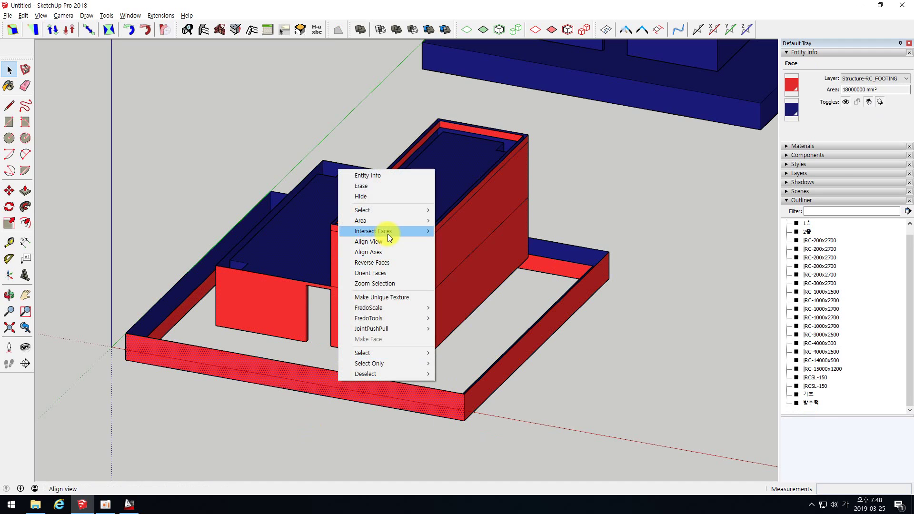
{"action": "mouse_move", "coordinate": [387, 211]}
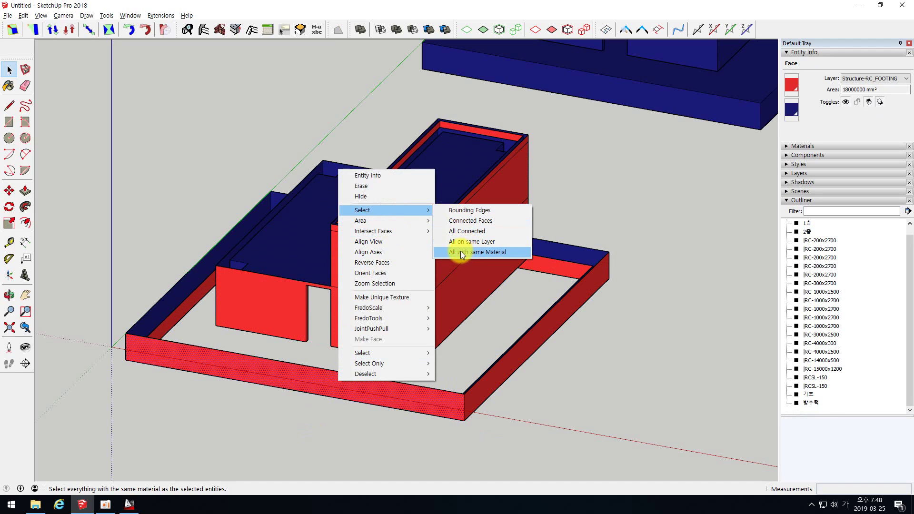
{"action": "left_click", "coordinate": [461, 252]}
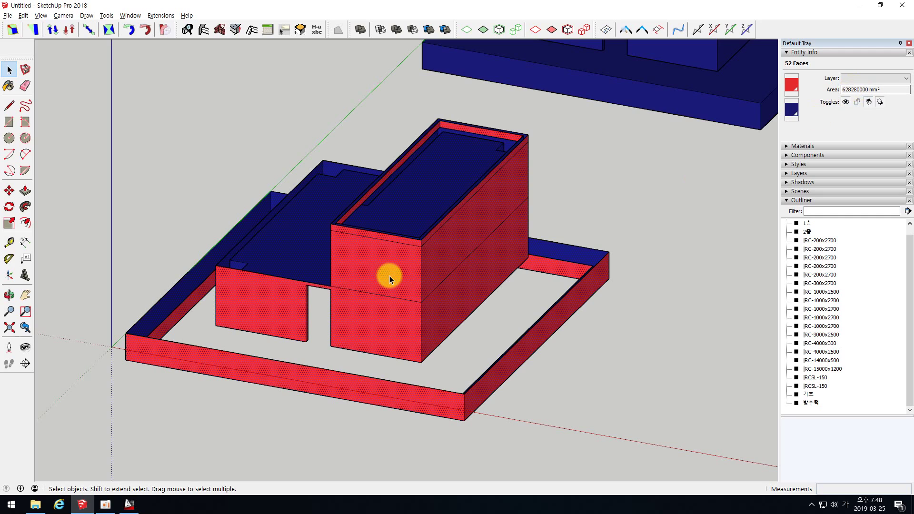
{"action": "middle_click_drag", "start_coordinate": [379, 273], "coordinate": [347, 238]}
{"action": "scroll", "coordinate": [347, 238], "scroll_direction": "down", "scroll_amount": 5}
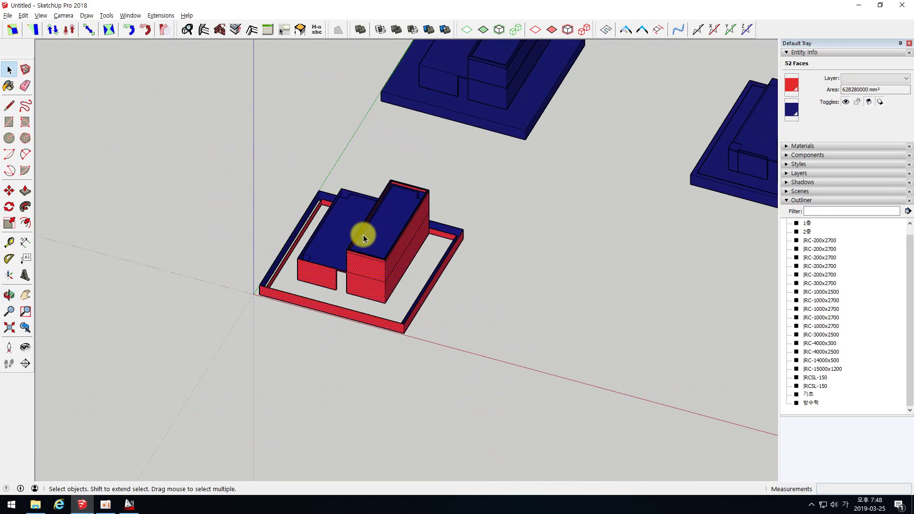
{"action": "scroll", "coordinate": [327, 339], "scroll_direction": "down", "scroll_amount": 3}
{"action": "left_click", "coordinate": [328, 339]}
{"action": "mouse_move", "coordinate": [292, 336]}
{"action": "middle_mouse_down"}
{"action": "mouse_move", "coordinate": [512, 299]}
{"action": "mouse_move", "coordinate": [328, 296]}
{"action": "mouse_move", "coordinate": [296, 335]}
{"action": "middle_mouse_up"}
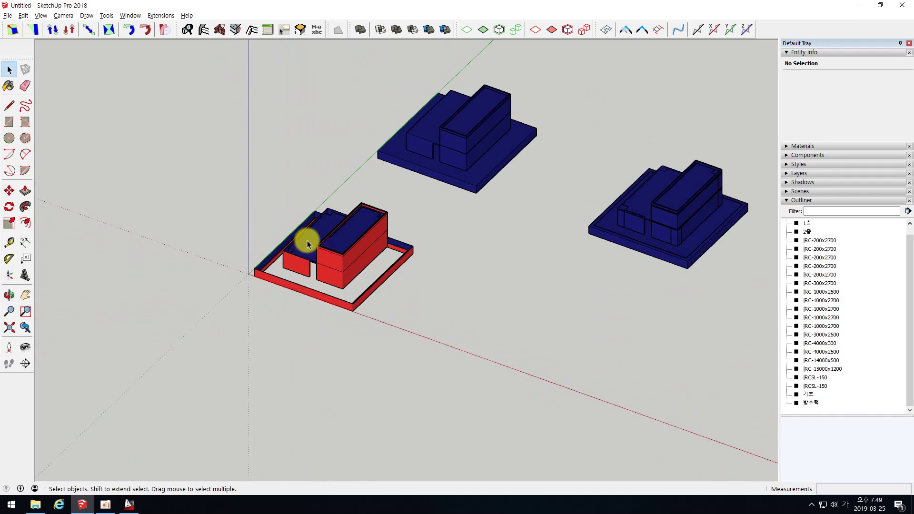
{"action": "middle_click_drag", "start_coordinate": [281, 226], "coordinate": [350, 232]}
{"action": "scroll", "coordinate": [261, 218], "scroll_direction": "up", "scroll_amount": 4}
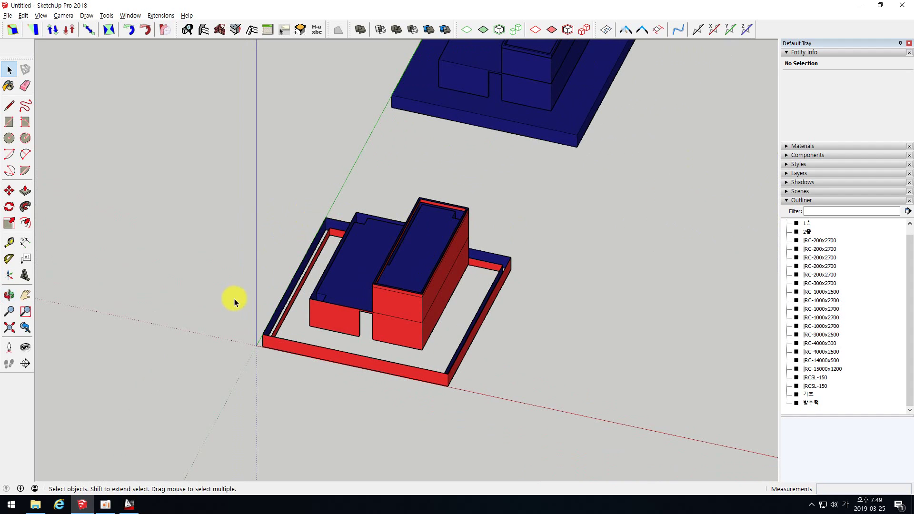
{"action": "scroll", "coordinate": [247, 312], "scroll_direction": "down", "scroll_amount": 2}
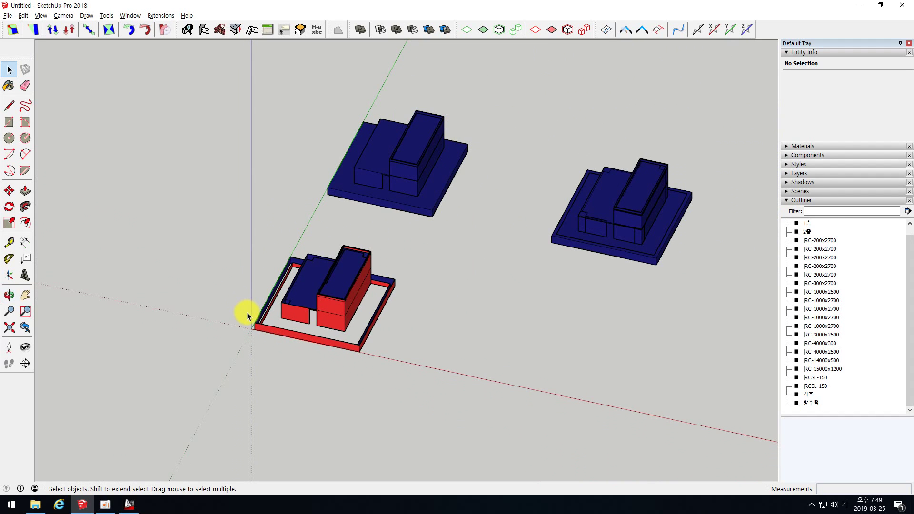